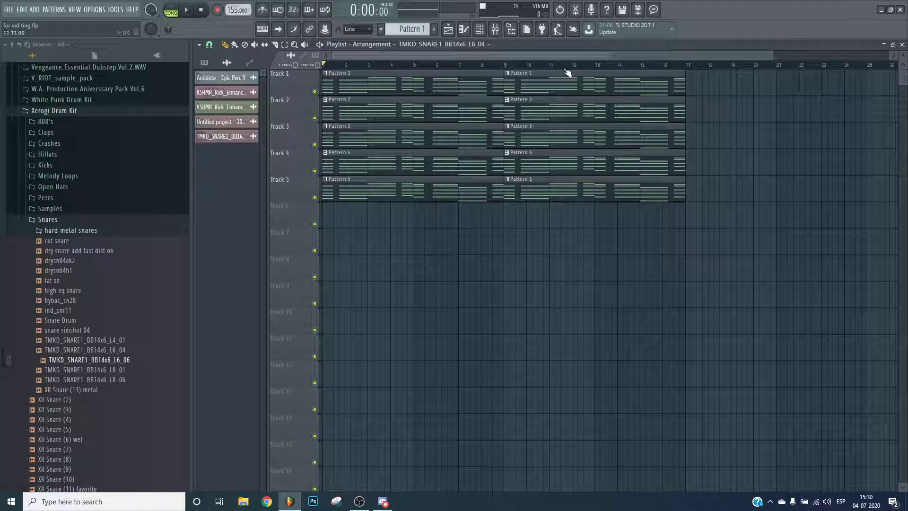
scroll(567, 72, "down", 2)
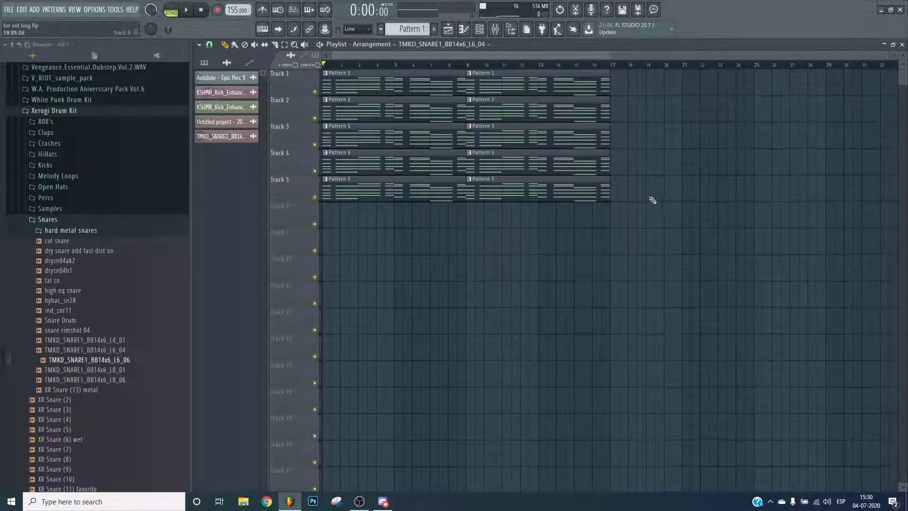
scroll(381, 70, "up", 4)
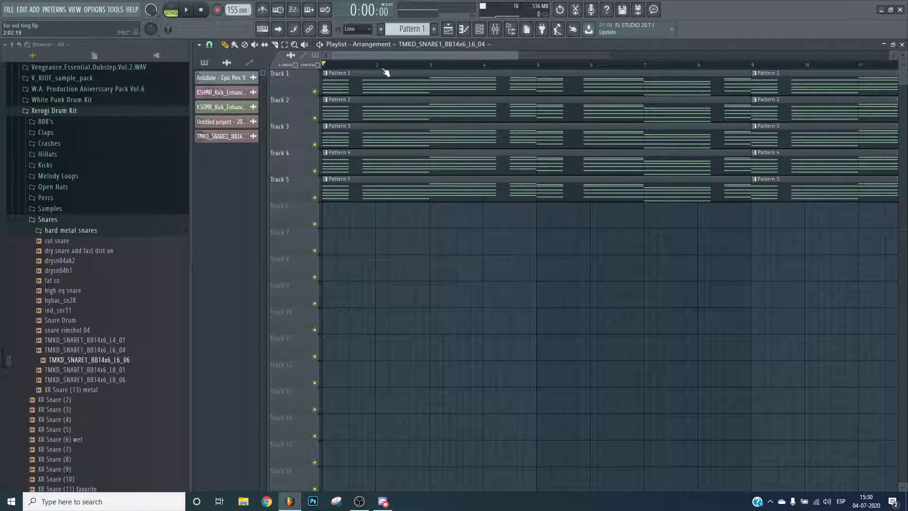
scroll(380, 71, "down", 3)
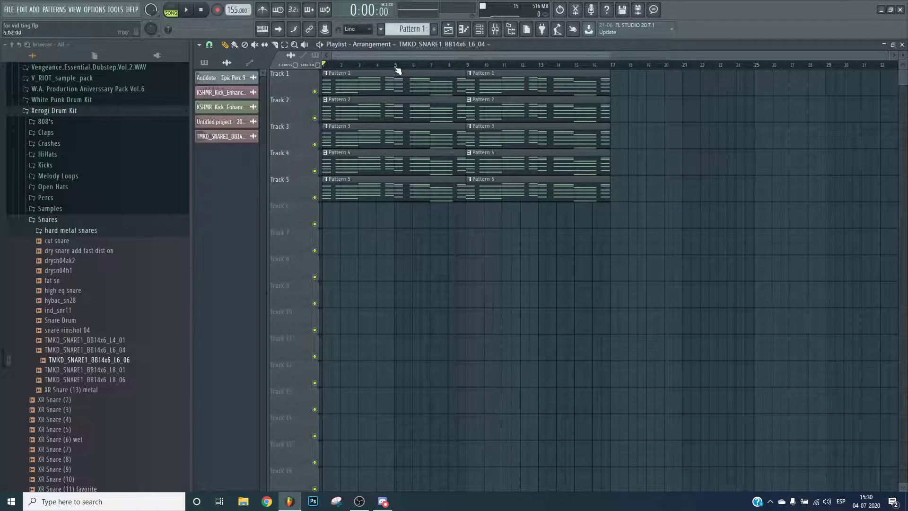
scroll(384, 66, "up", 2)
scroll(384, 77, "up", 2)
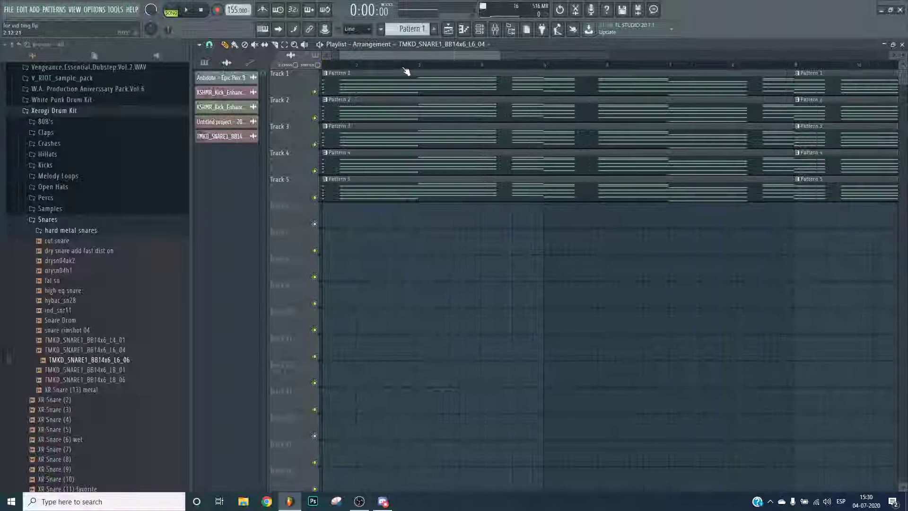
- Solo Track 3 in the playlist, and switch playback to pattern mode to play Pattern 1
right_click(313, 93)
key("Escape")
right_click(315, 144)
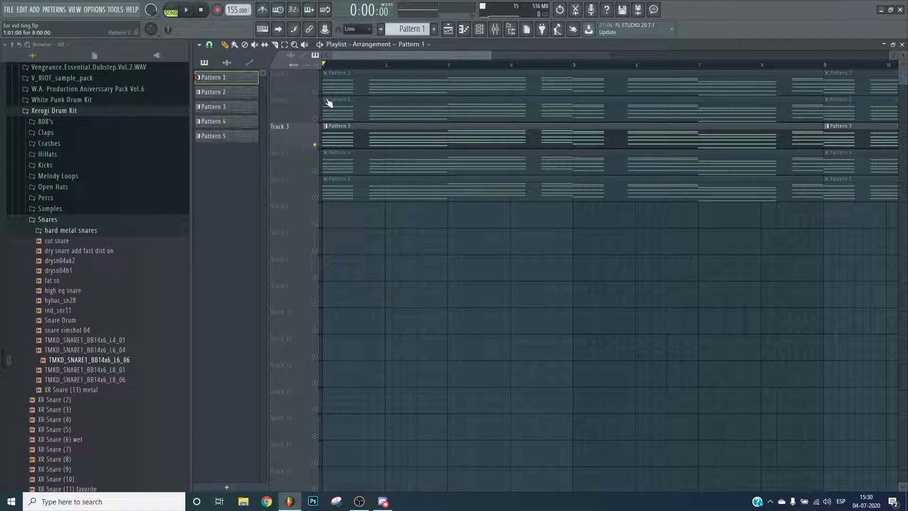
left_click(169, 8)
key("space")
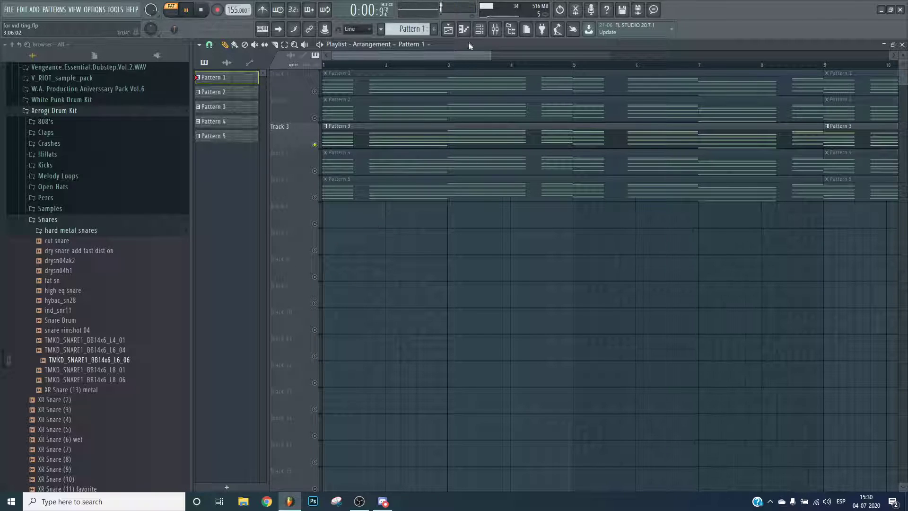
- Show the channel rack and view the first Serum instrument during playback, closing it and stopping playback when done
key("F6")
left_click(772, 171)
left_click(770, 203)
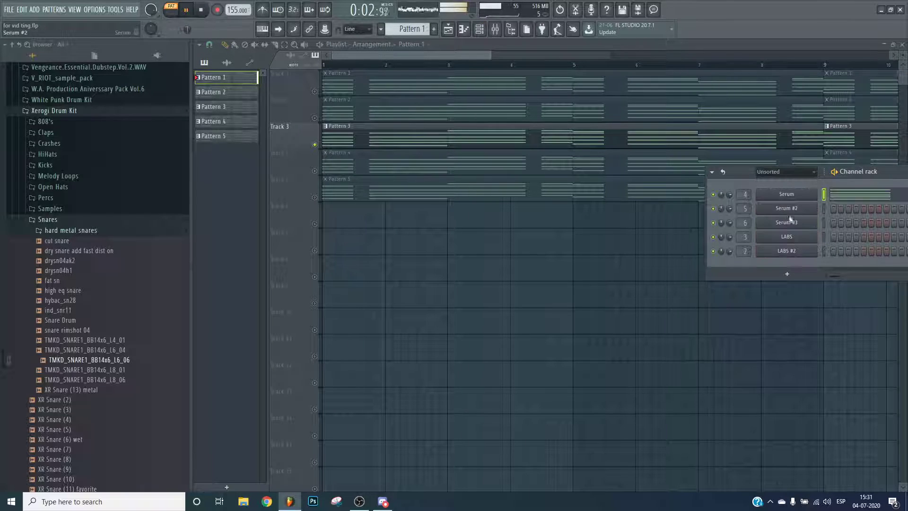
left_click(807, 195)
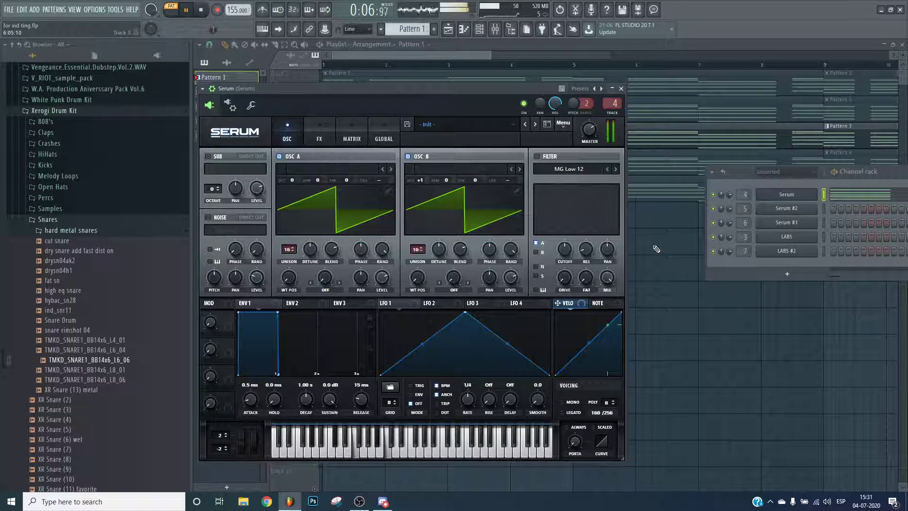
key("Escape")
key("space")
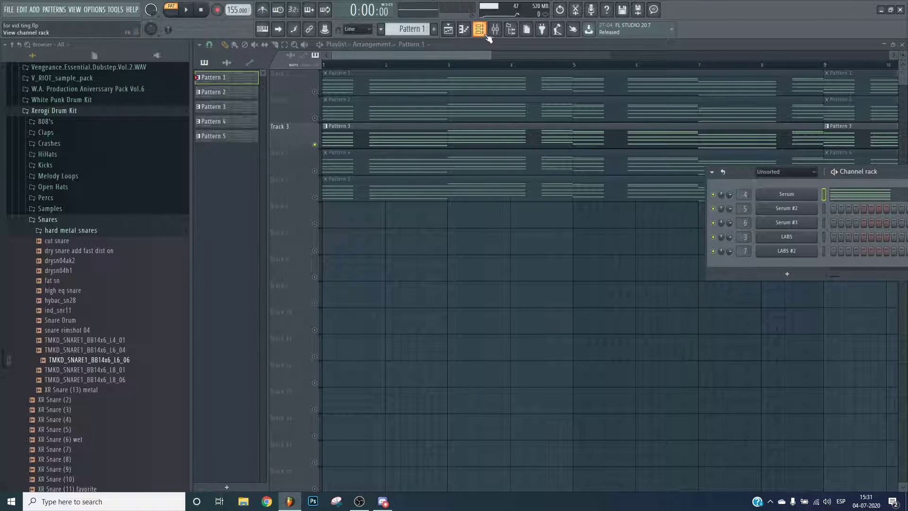
- Remove the solo from Track 3 so that every playlist track is active
scroll(446, 67, "down", 3)
left_click(787, 194)
left_click(786, 194)
right_click(311, 150)
right_click(315, 146)
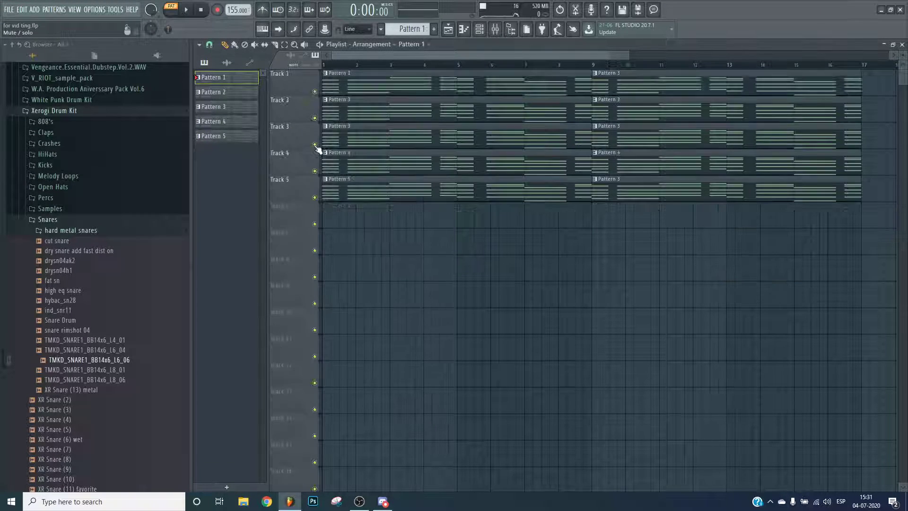
- Examine the first Serum's oscillators and the compressor settings in its effects
left_click(479, 29)
left_click(787, 194)
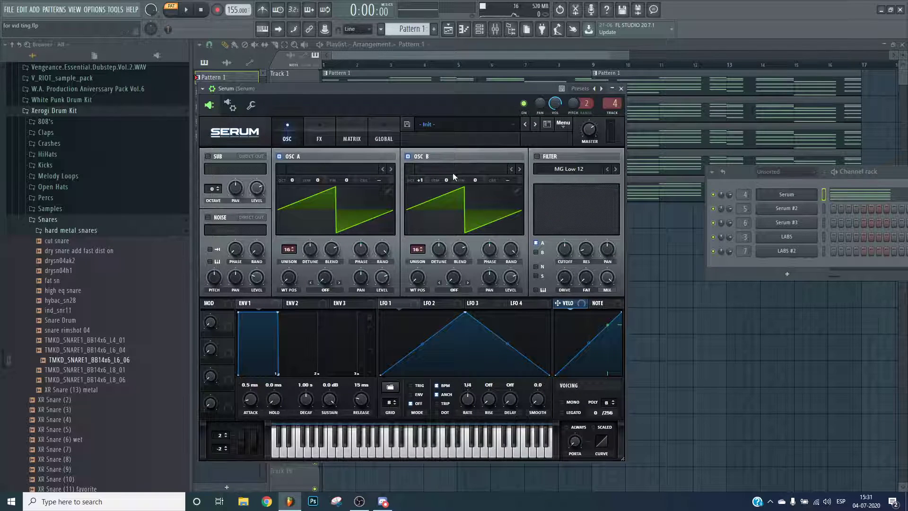
left_click(313, 138)
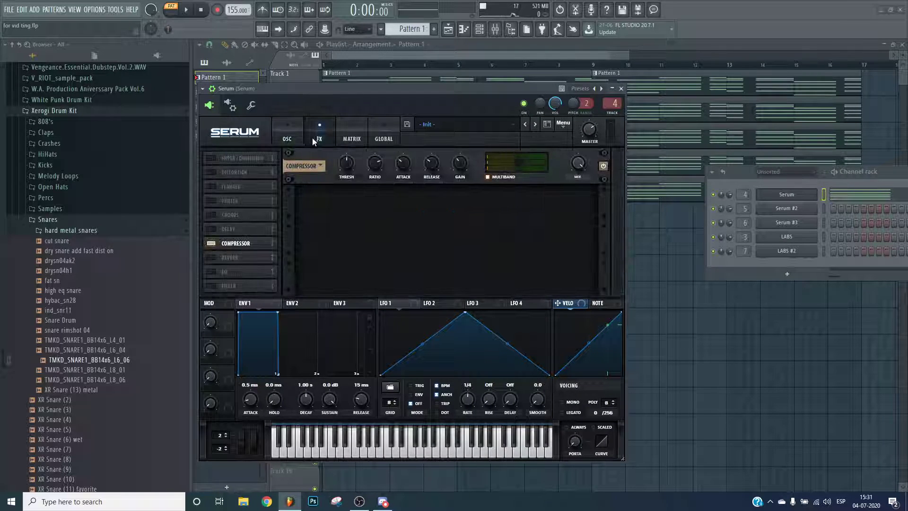
left_click(287, 134)
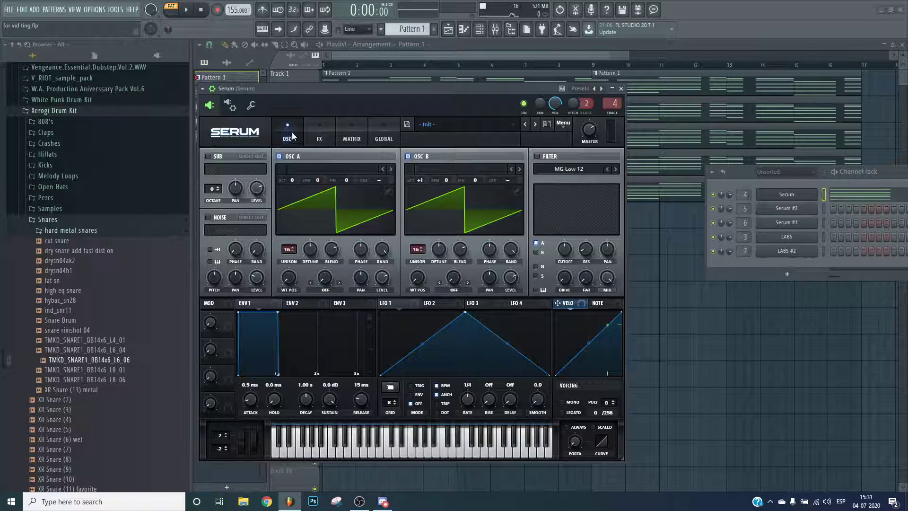
- Examine the oscillator settings of Serum #2 and close its window
left_click(787, 208)
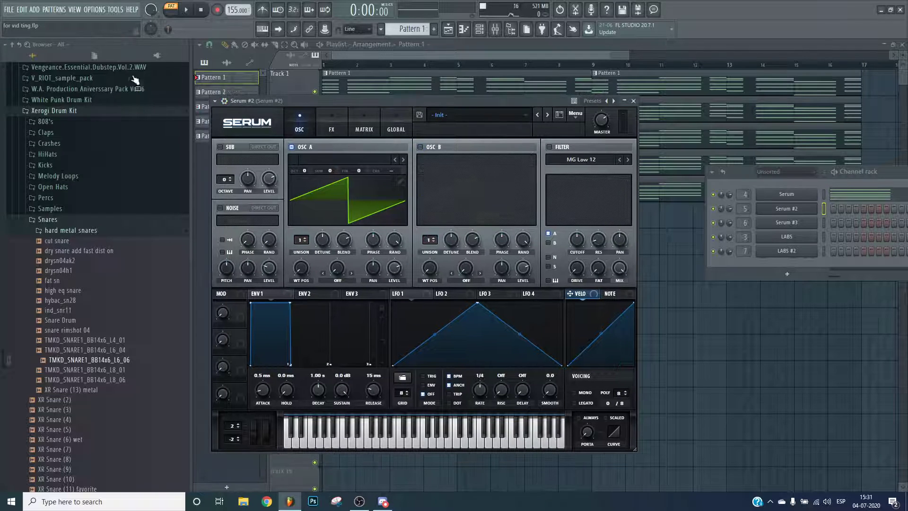
left_click(786, 209)
left_click(787, 208)
left_click(783, 211)
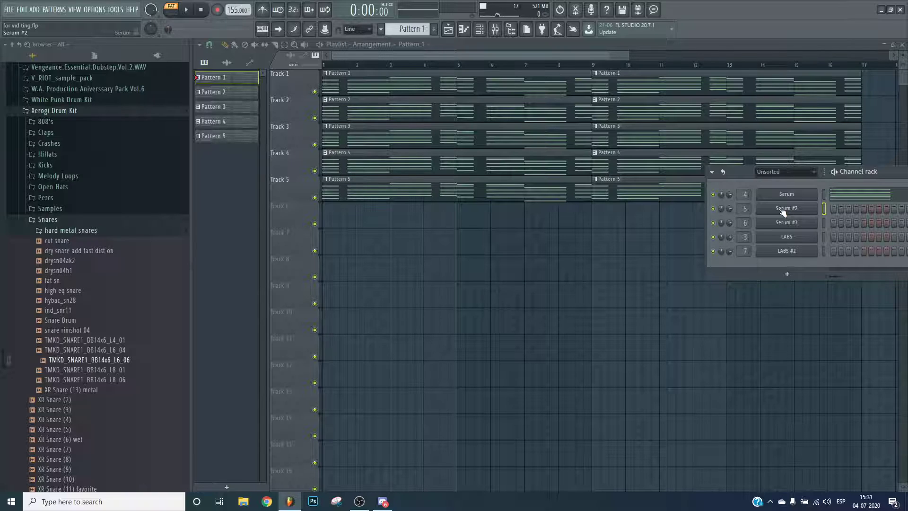
- Check the first Serum's oscillator B unison detune and its multiband compressor
left_click(786, 195)
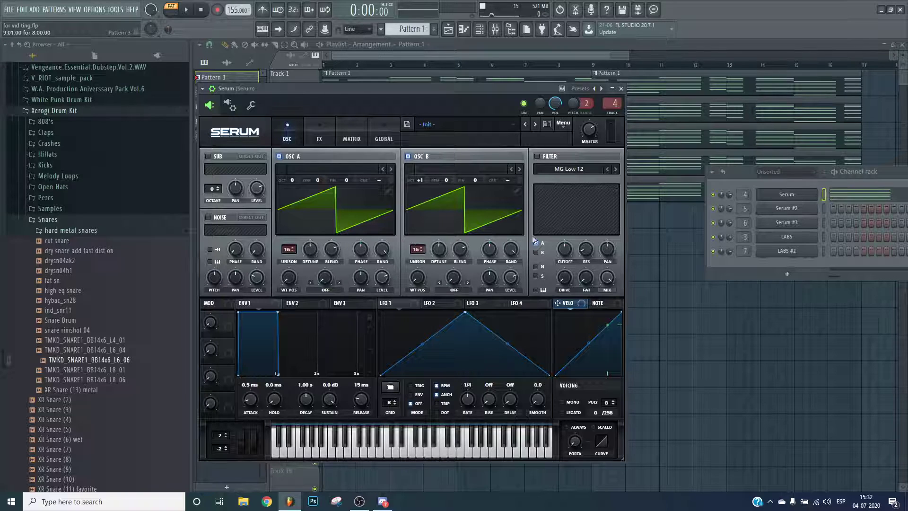
left_click_drag(440, 251, 440, 249)
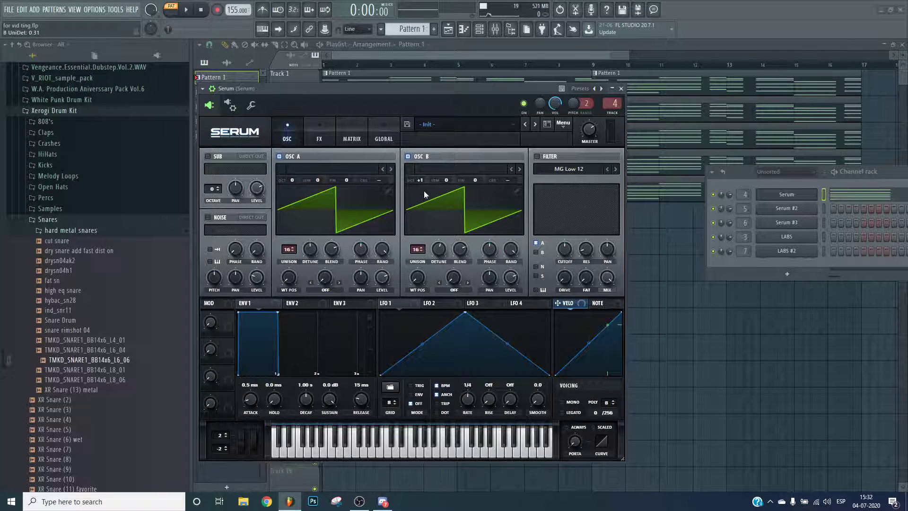
left_click(328, 132)
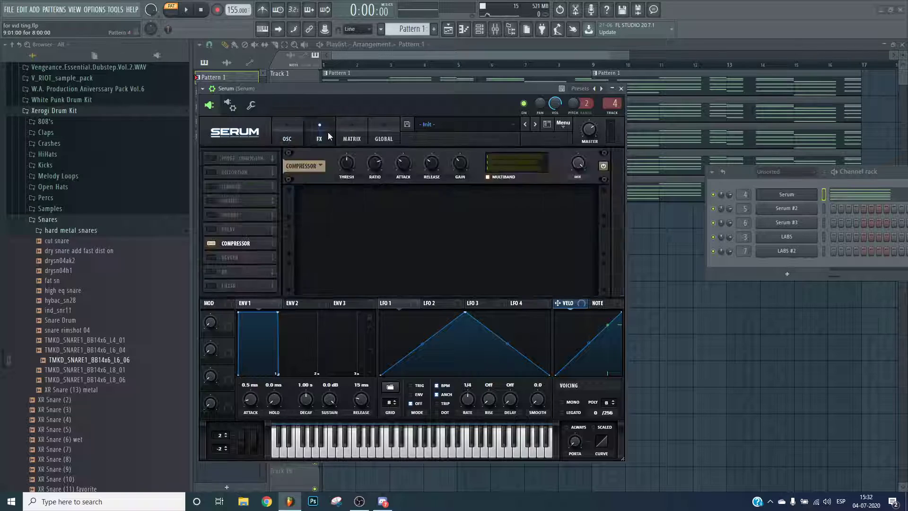
- Inspect the effect slots of the Serum and LABS tracks in the mixer
key("F9")
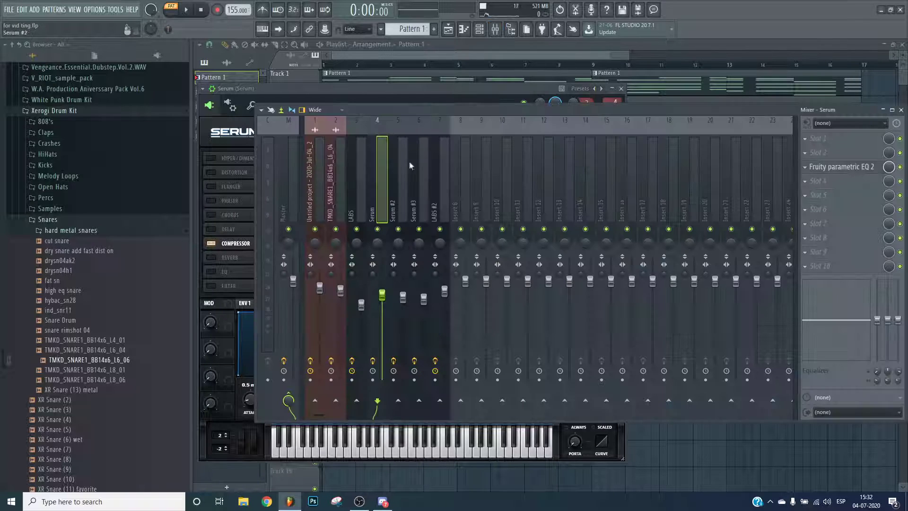
left_click(350, 200)
left_click(439, 197)
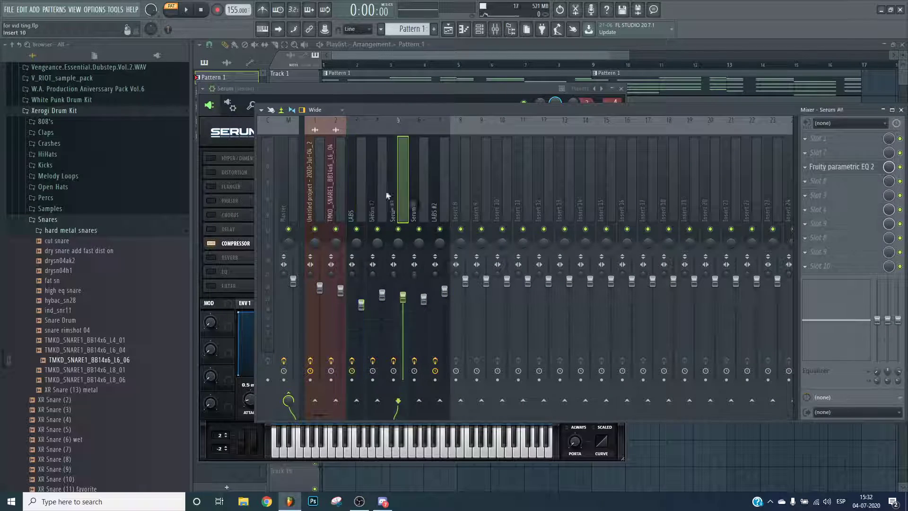
key("F9")
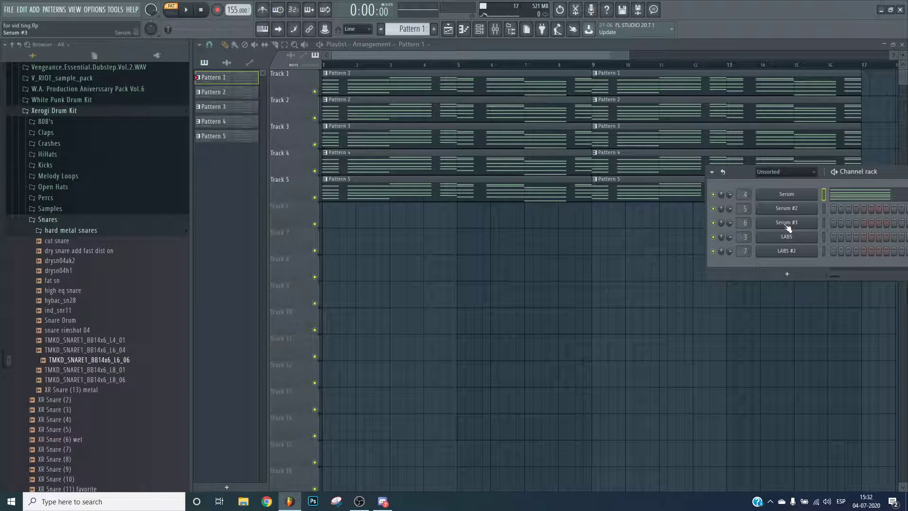
- Examine the Basic Shapes oscillator and unison settings of Serum #3, and bring back the channel rack
left_click(787, 223)
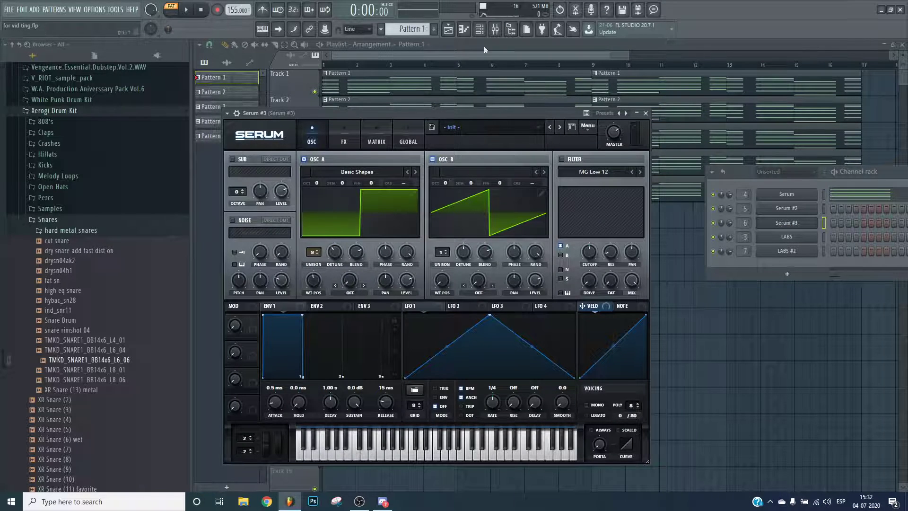
left_click(787, 222)
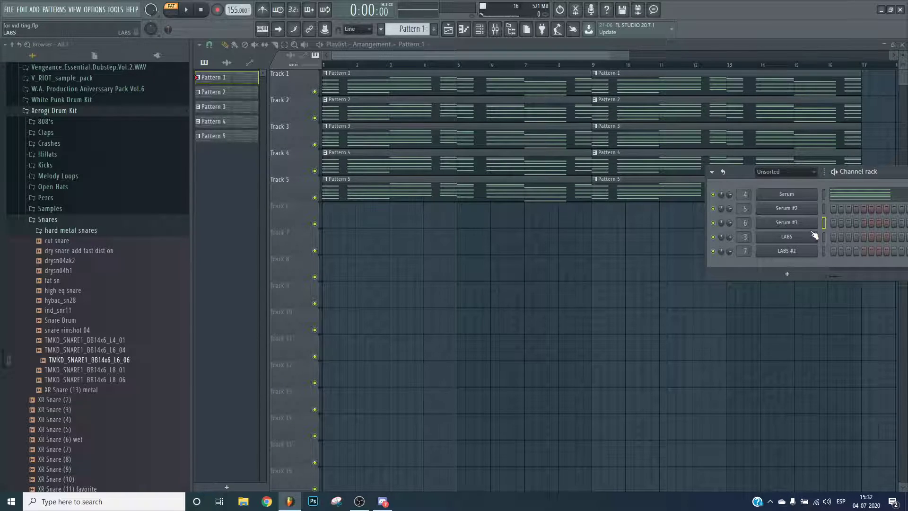
key("F6")
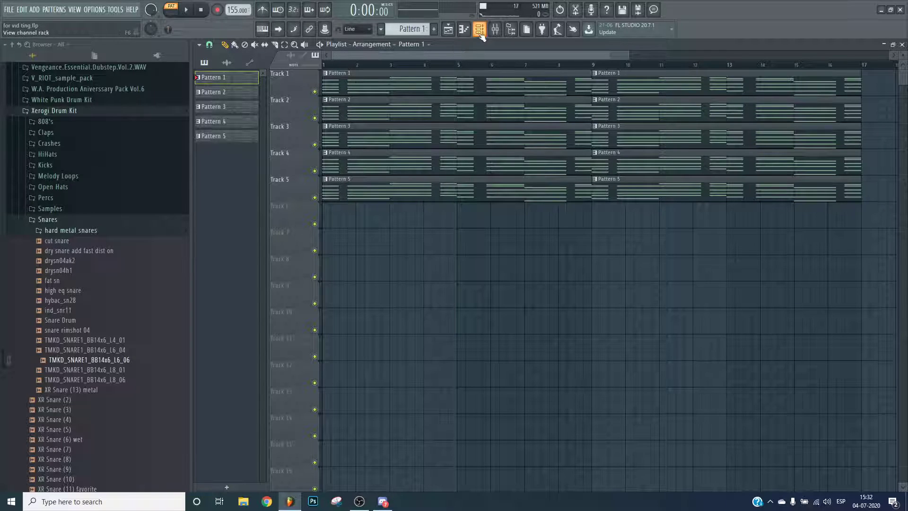
key("F6")
- Review the Serum #2 oscillator and modulation matrix pages together with its mixer track
left_click(804, 209)
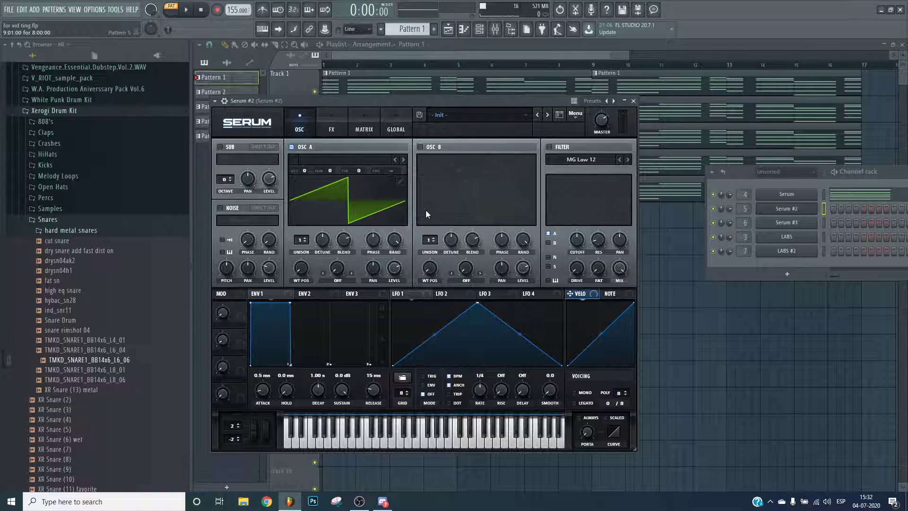
left_click(362, 129)
left_click(308, 125)
left_click(479, 32)
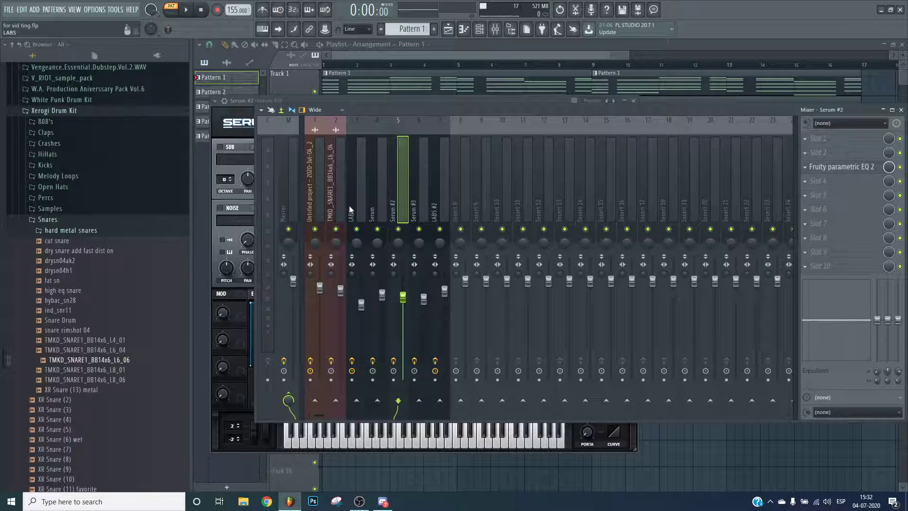
key("F9")
left_click(634, 101)
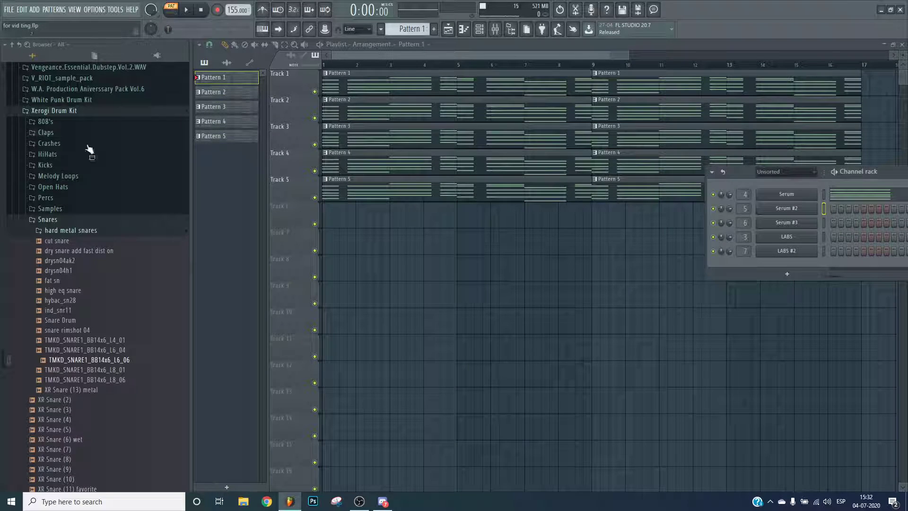
- Review the Serum #3 oscillators and the presets loaded in LABS and LABS #2
left_click(787, 223)
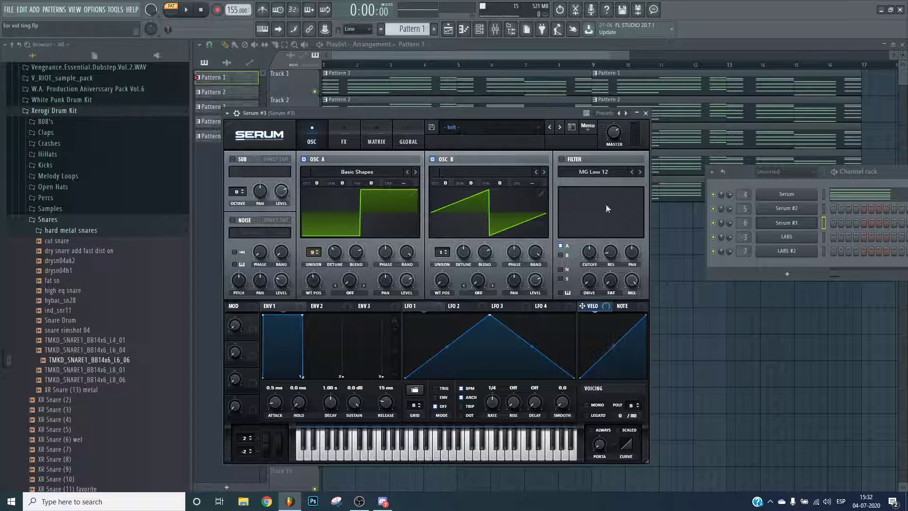
left_click(796, 224)
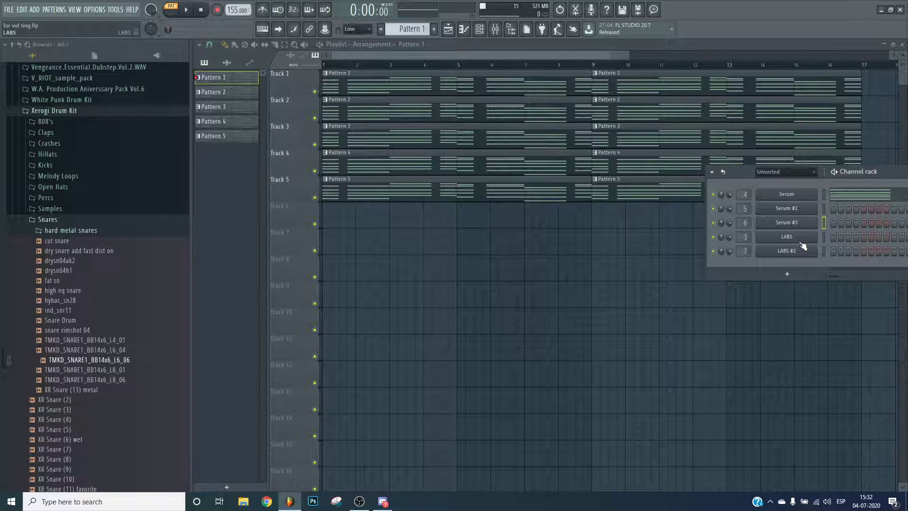
left_click(801, 243)
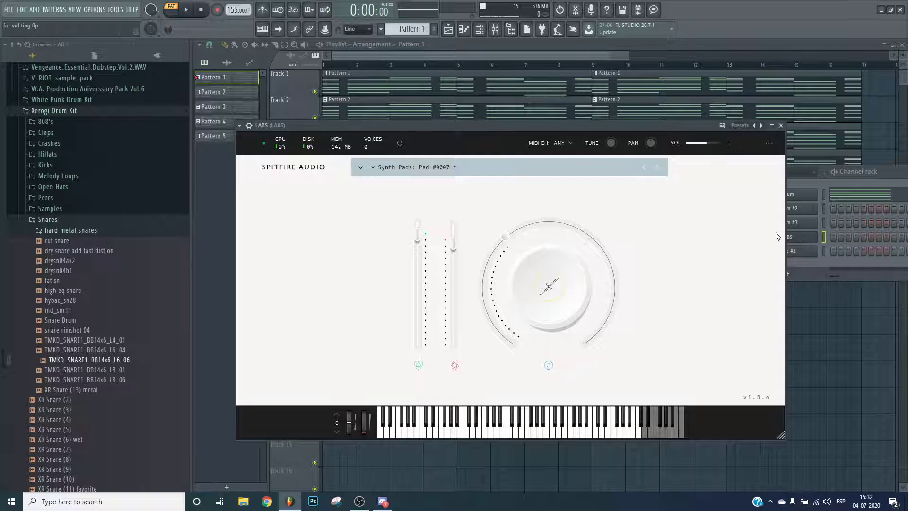
left_click(804, 251)
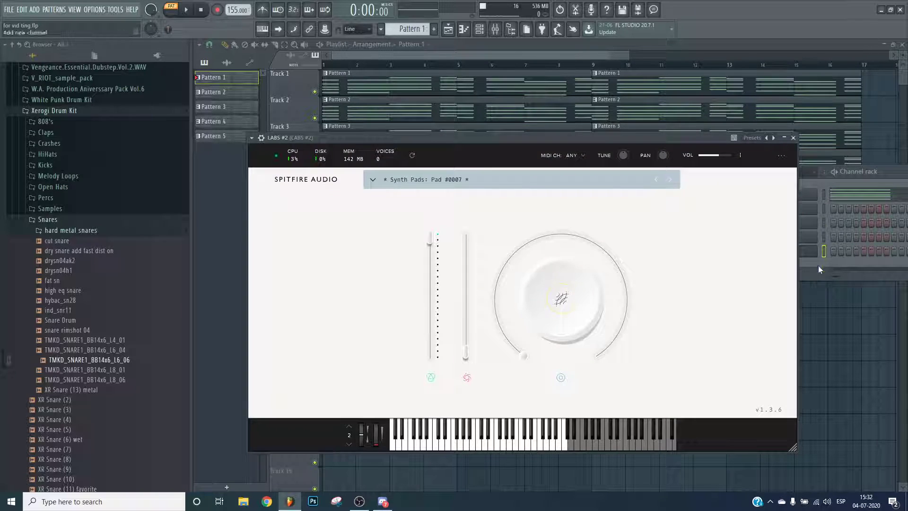
left_click(819, 249)
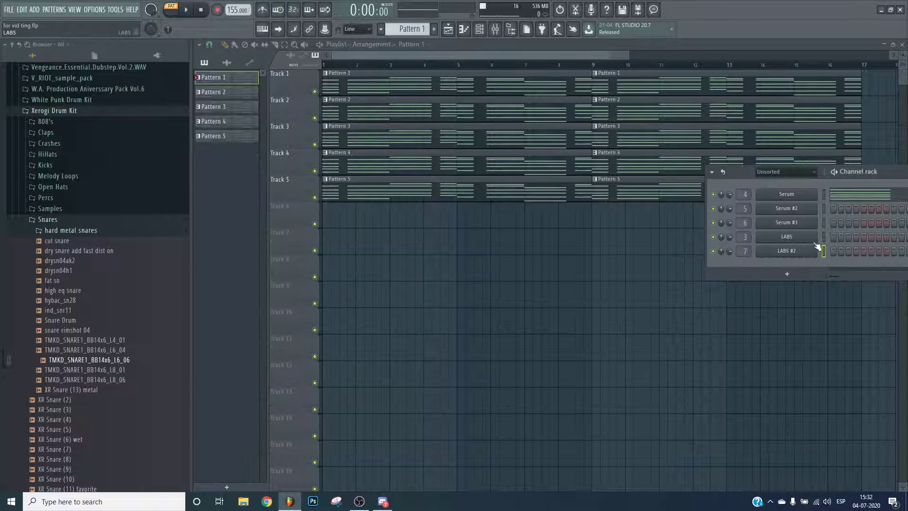
- Compare the slider and dial settings of LABS and LABS #2, closing both instrument windows
left_click(816, 236)
left_click_drag(463, 126, 430, 112)
left_click(810, 240)
left_click(806, 238)
left_click(807, 251)
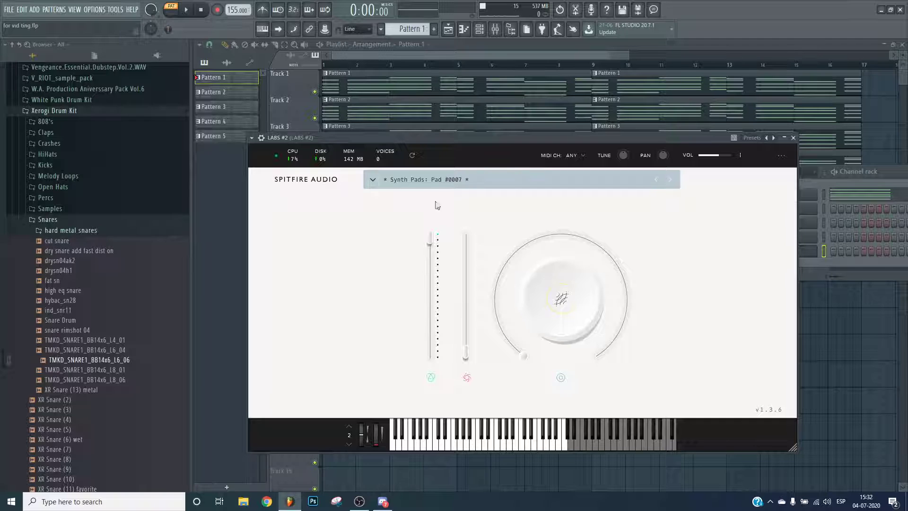
left_click(793, 137)
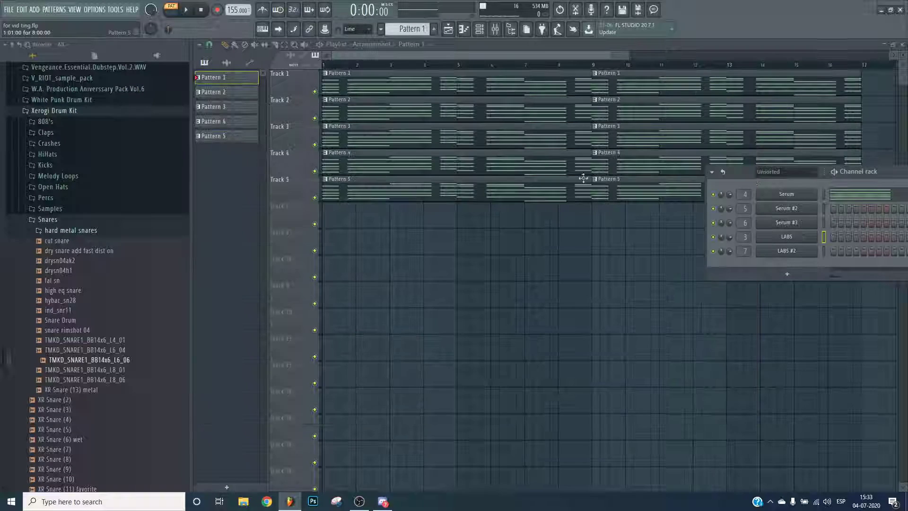
- Select the Pattern 4 clip in the playlist and play that pattern on its own
left_click(498, 168)
key("space")
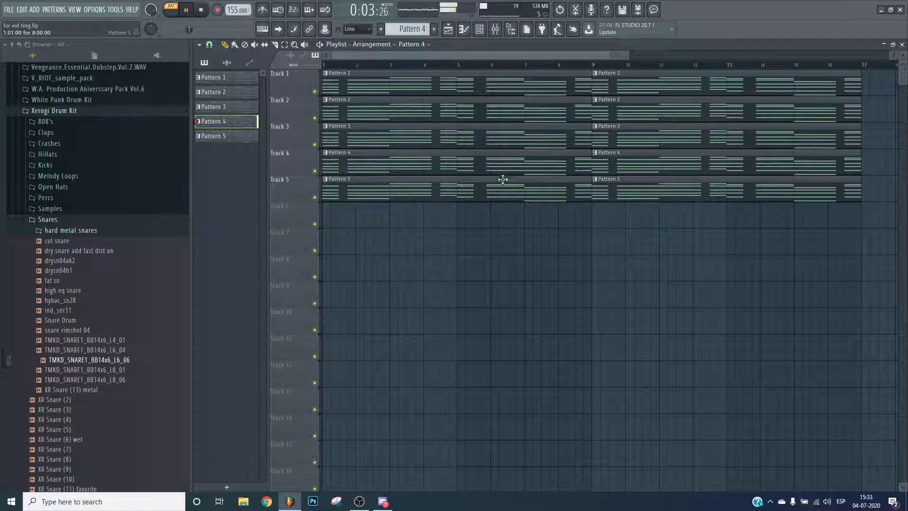
- Select the Pattern 5 clip, play it on its own, and check the LABS #2 volume and effects in the mixer
key("space")
left_click(463, 197)
key("space")
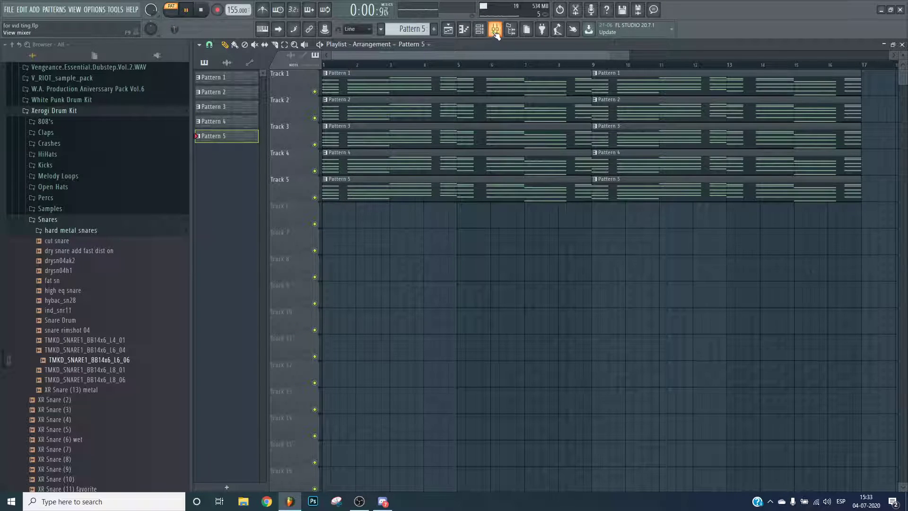
left_click(495, 29)
left_click(423, 189)
left_click(435, 190)
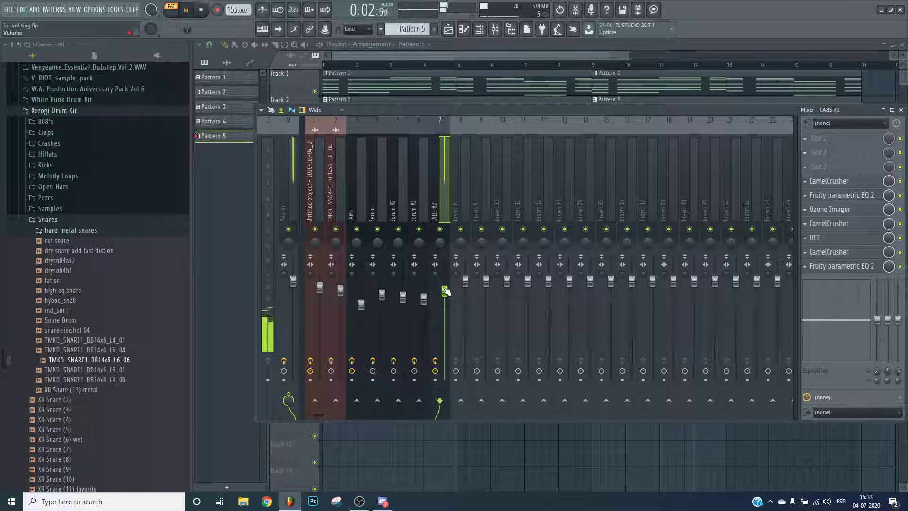
key("F9")
key("space")
scroll(467, 64, "up", 4)
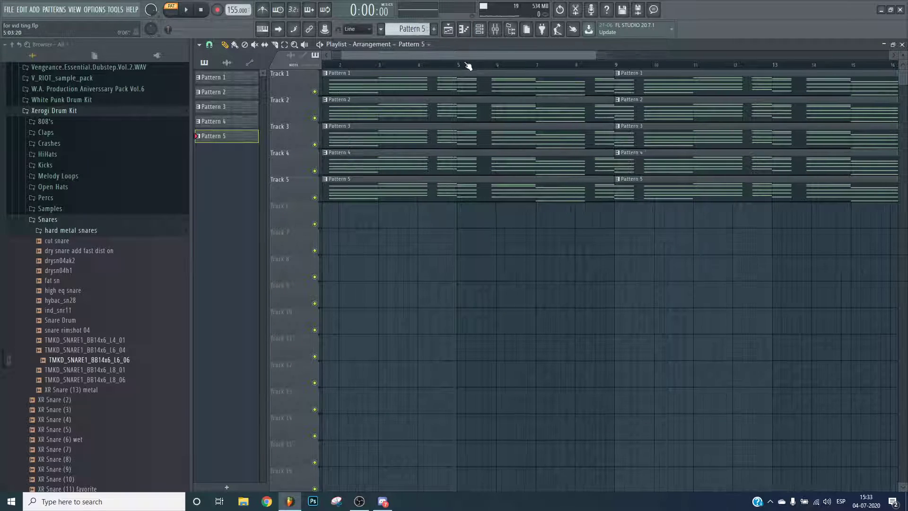
left_click(492, 29)
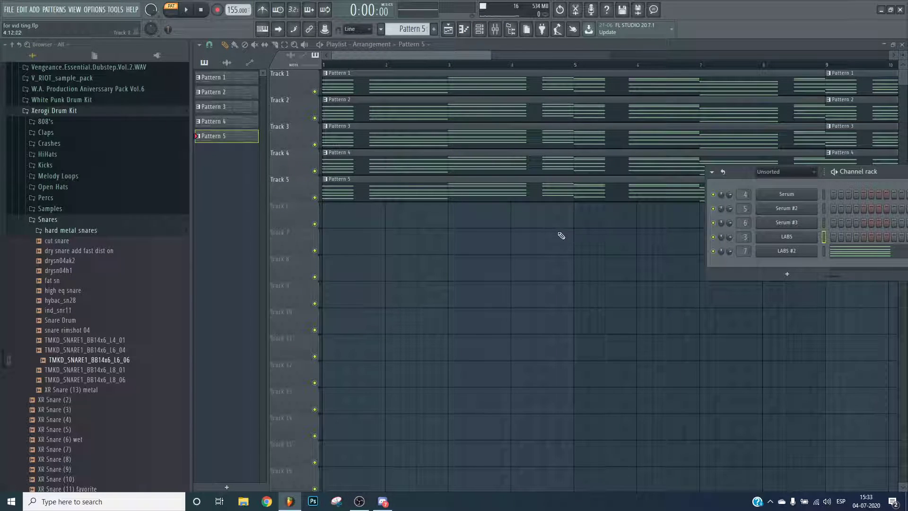
left_click(521, 46)
key("F9")
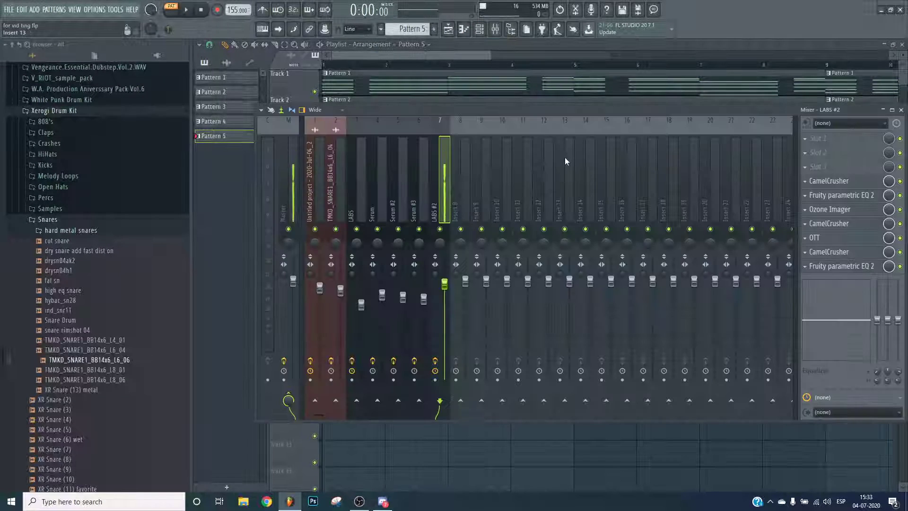
key("F9")
scroll(373, 59, "up", 3)
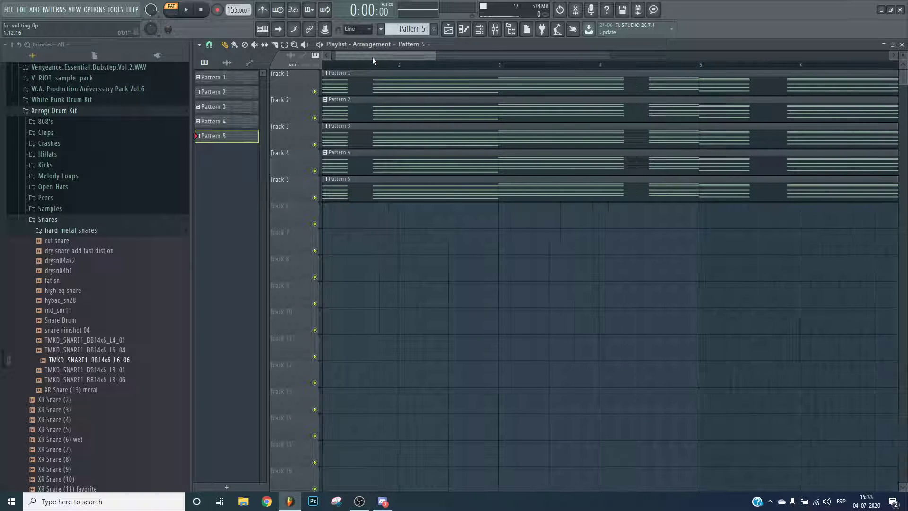
left_click(495, 30)
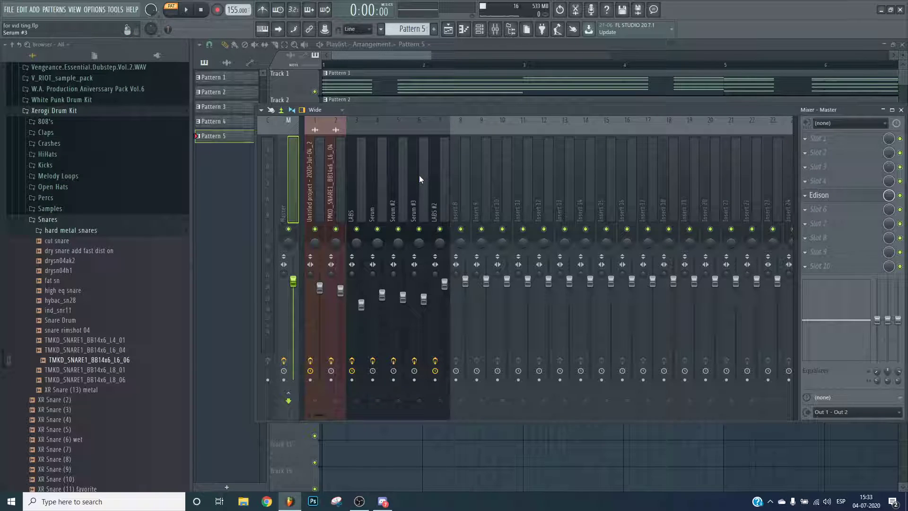
key("F9")
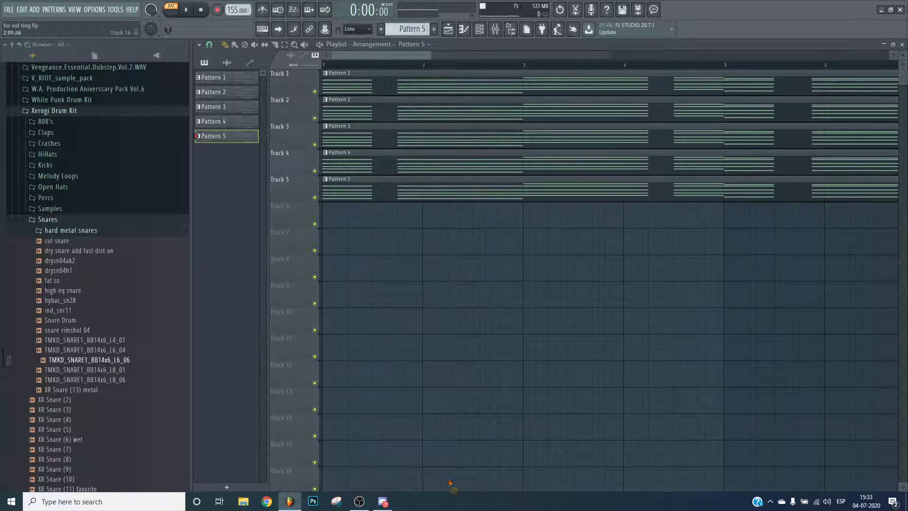
- Bring up the Discord window and close it, returning to the FL Studio playlist
left_click(384, 502)
left_click(291, 503)
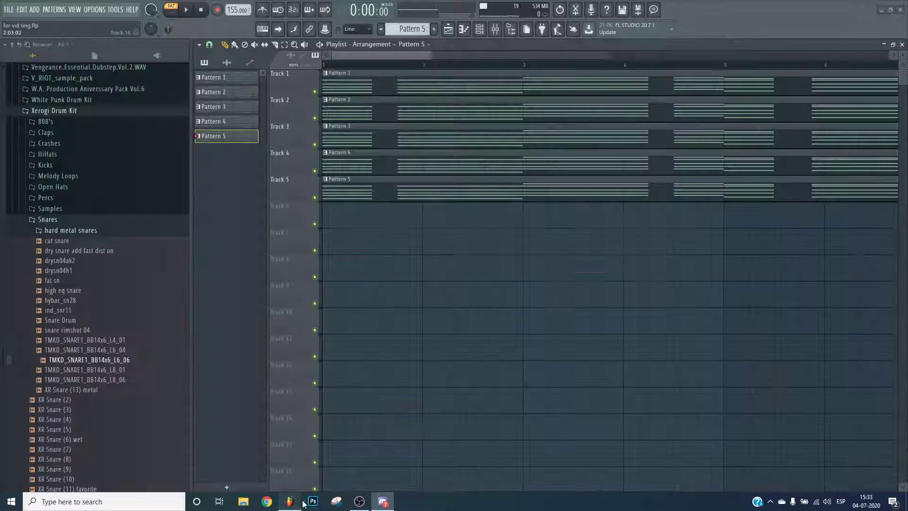
mouse_move(384, 503)
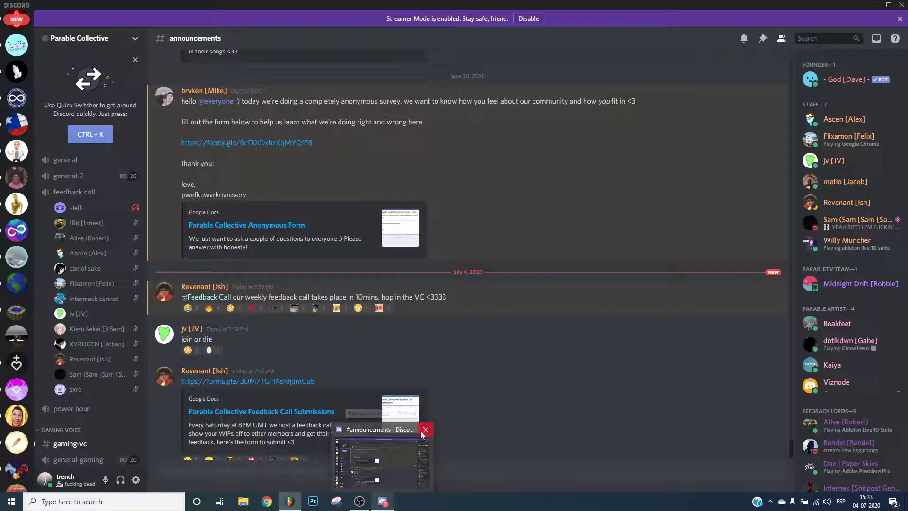
left_click(425, 429)
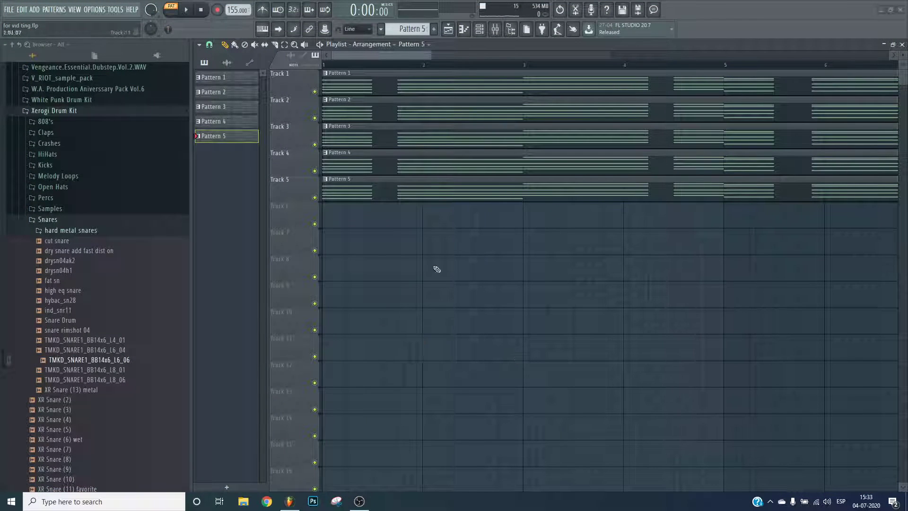
- Play the start of the full arrangement in song mode with the mixer open, and move the playhead into bar 3
left_click(494, 29)
key("space")
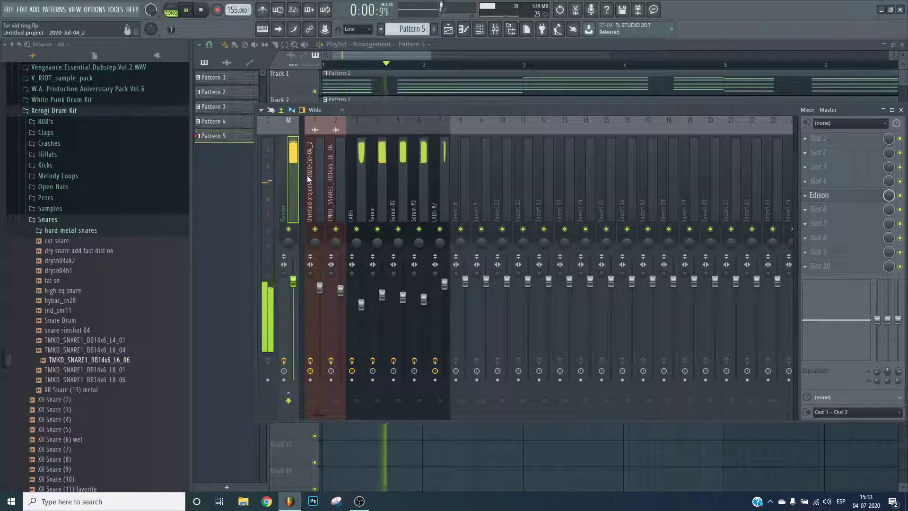
key("F9")
key("space")
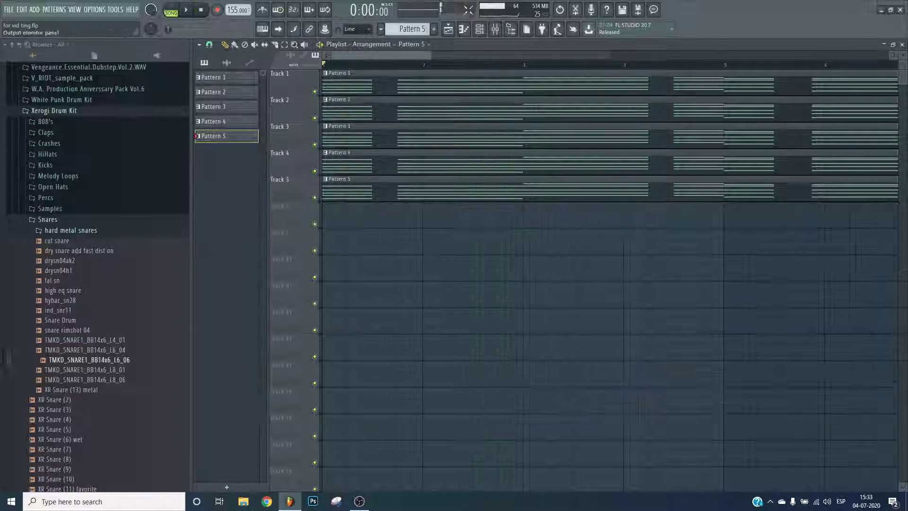
left_click_drag(421, 64, 456, 63)
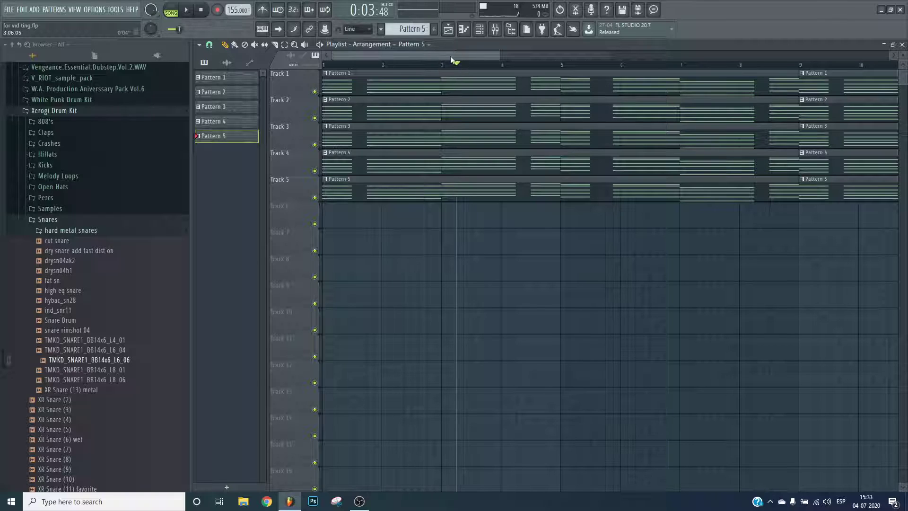
scroll(426, 69, "down", 3)
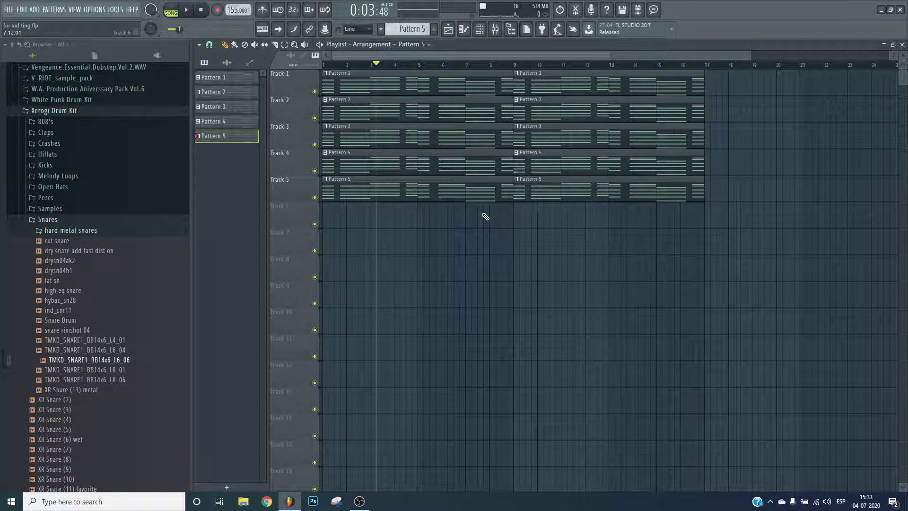
scroll(372, 60, "up", 4)
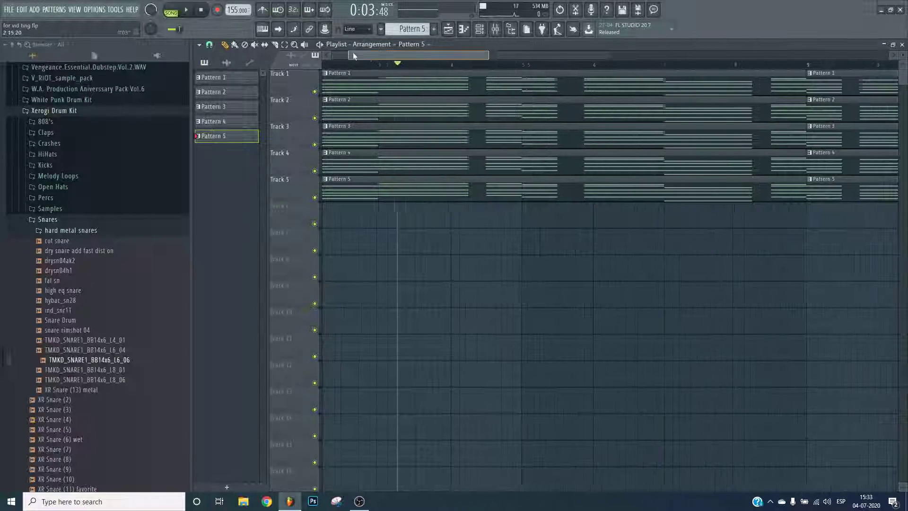
- List the project's audio clips, open the "Untitled project - 2020-Jul-04_2" sample settings, and review its mixer effects, including Ozone Imager
left_click(226, 62)
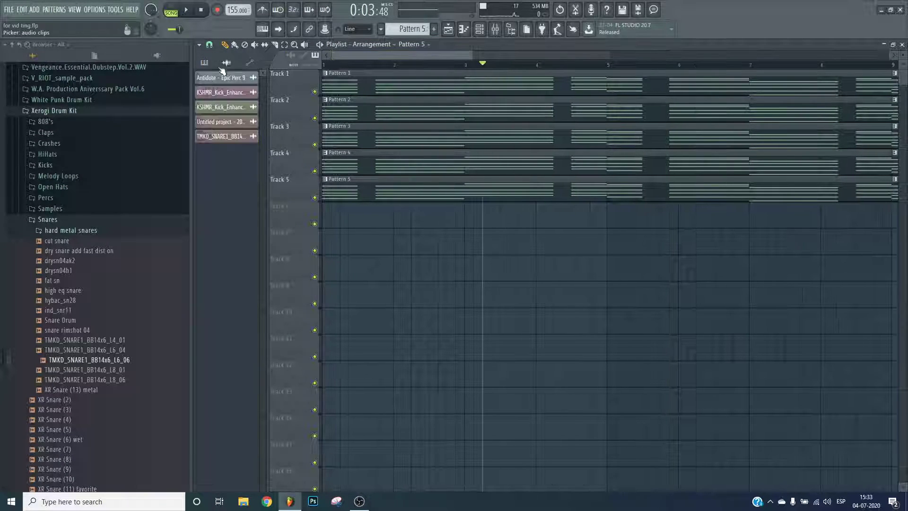
double_click(229, 122)
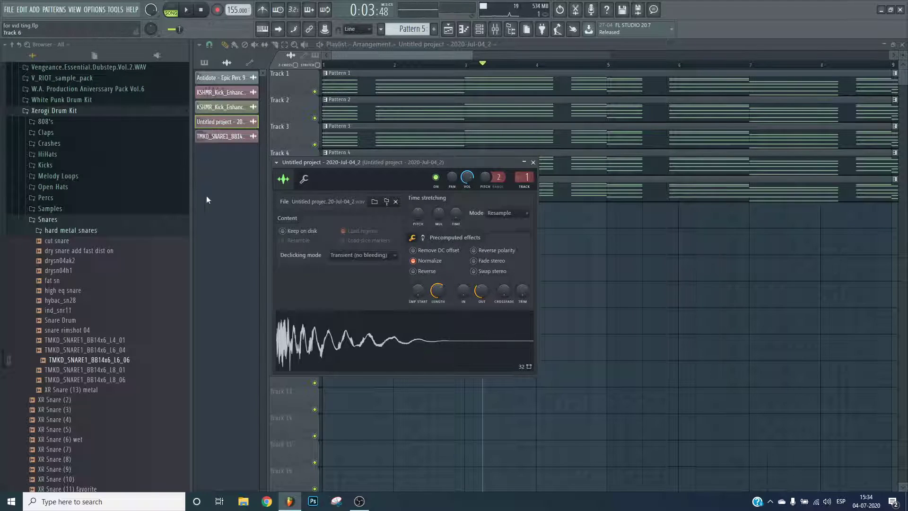
key("F9")
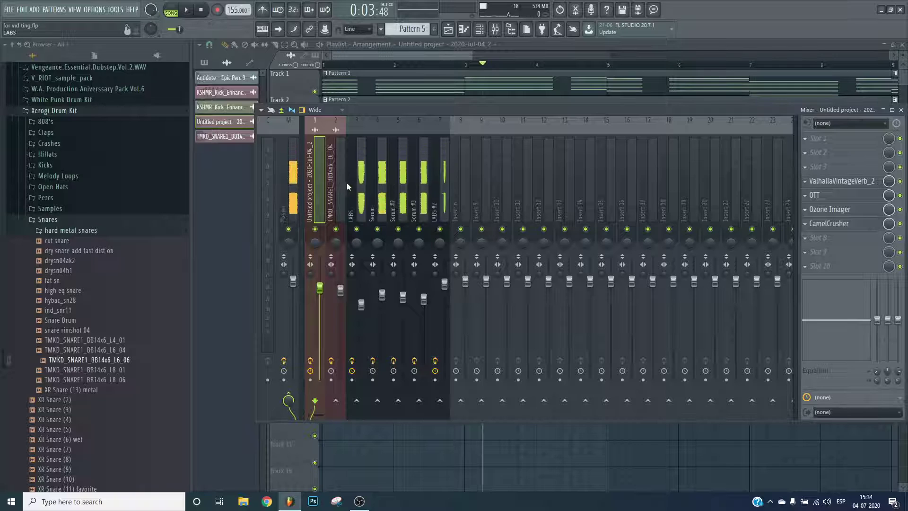
left_click(830, 212)
left_click(830, 215)
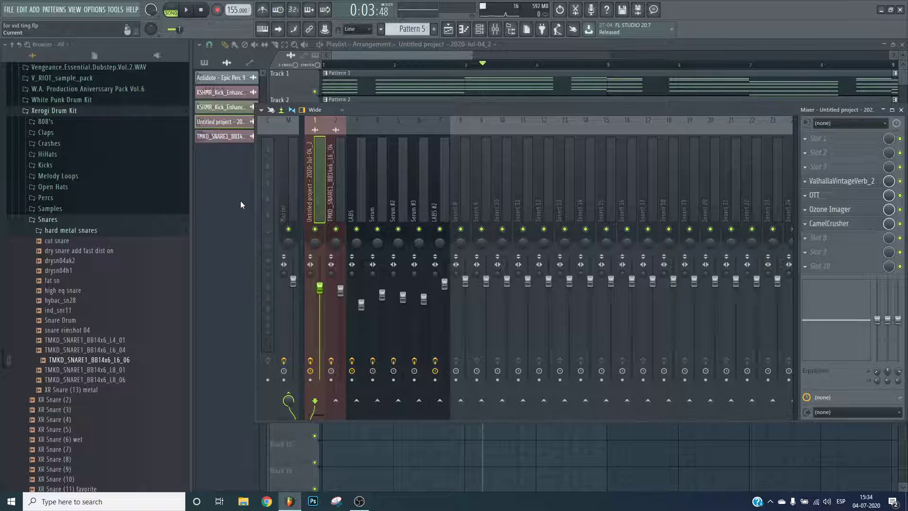
key("F9")
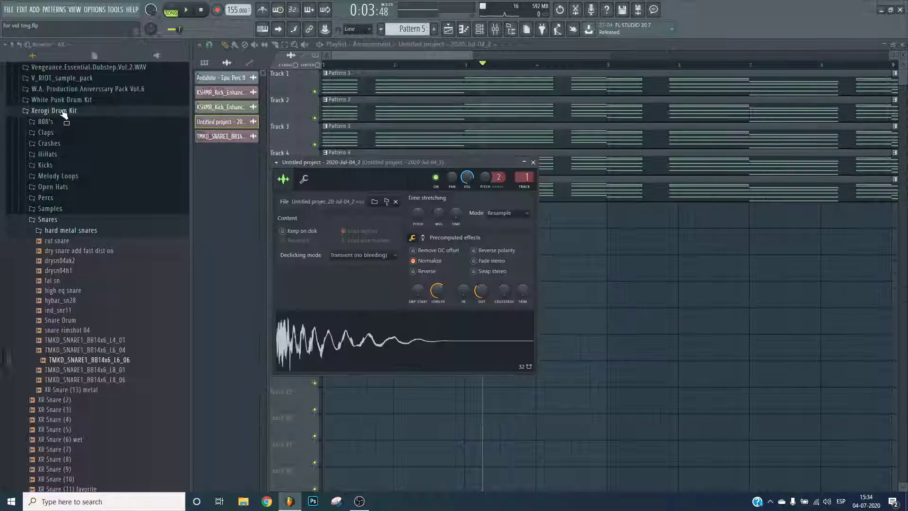
- Collapse the Xerogi Drum Kit folder, expand Antidote Audio - Epic Drum Samples, and audition several Epic Perc samples, including Epic Perc 8
left_click(61, 112)
scroll(104, 190, "up", 7)
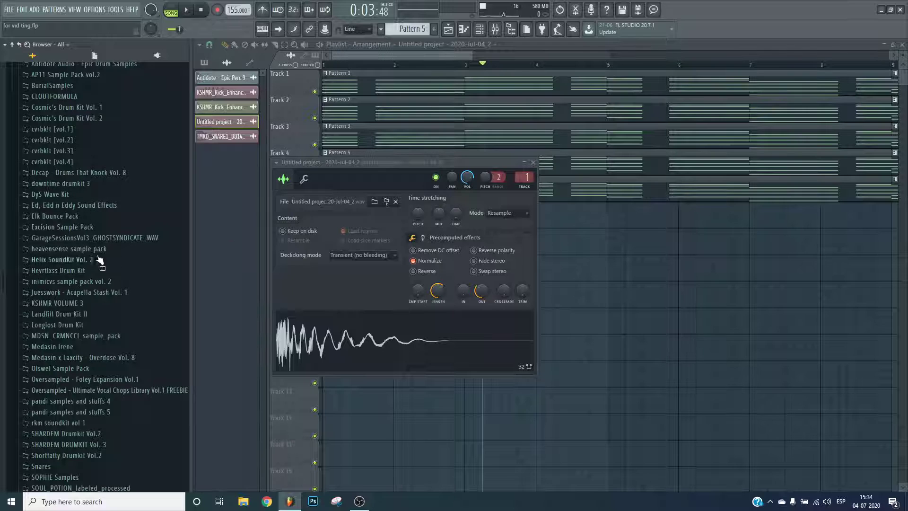
scroll(80, 251, "up", 2)
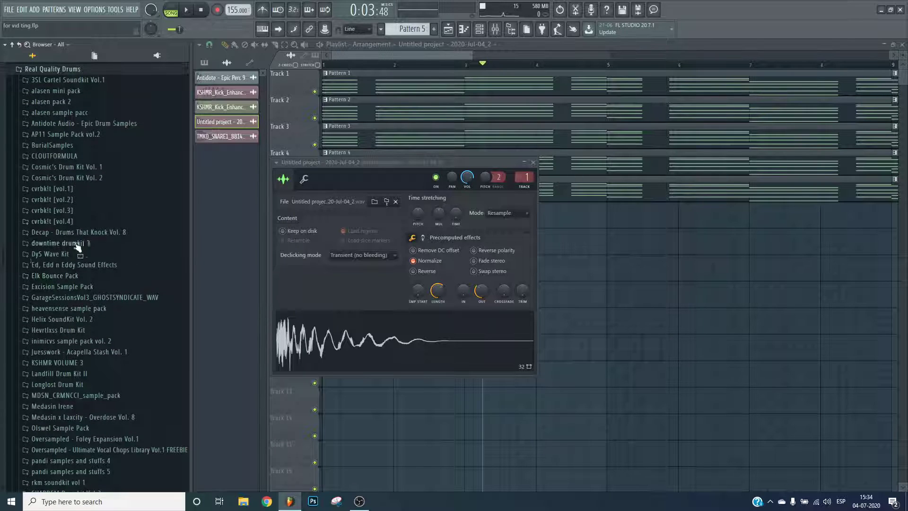
left_click(87, 124)
left_click(91, 233)
left_click(89, 243)
left_click(85, 263)
left_click(80, 283)
left_click(81, 303)
left_click(78, 283)
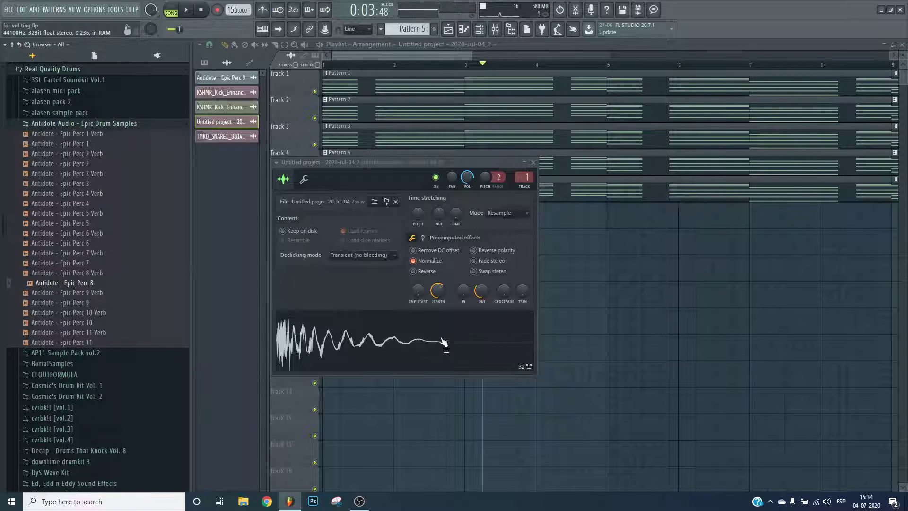
- Check the "Untitled project" sample in the channel rack and mixer, audition its waveform, and close its sample window
left_click(479, 29)
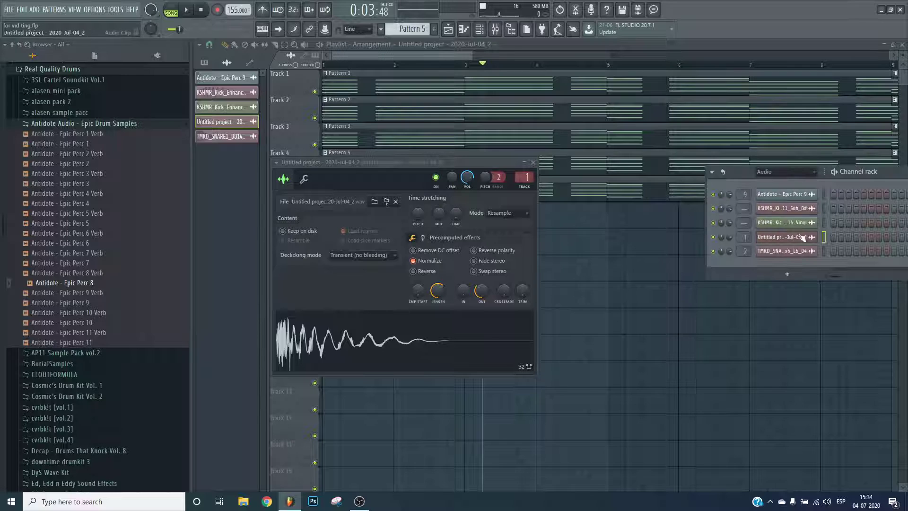
left_click(495, 29)
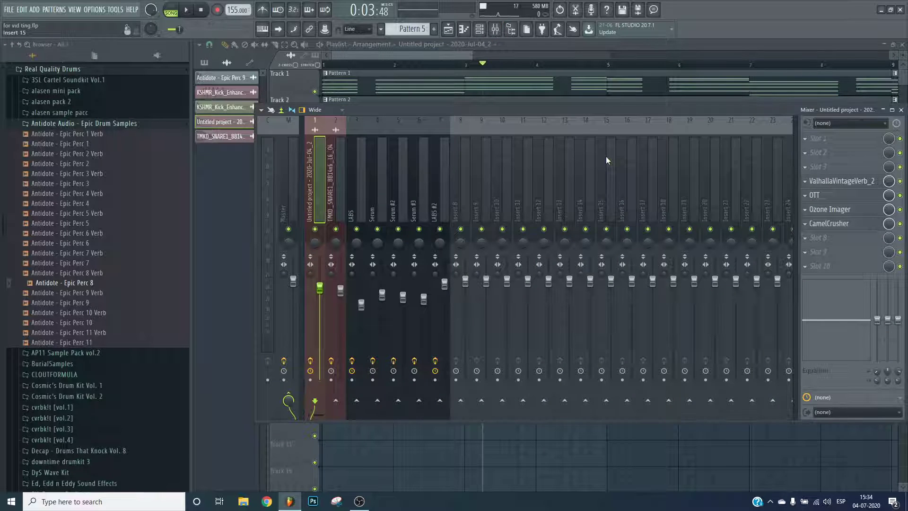
right_click(711, 138)
left_click(320, 165)
key("Escape")
key("Escape")
key("Escape")
left_click(384, 341)
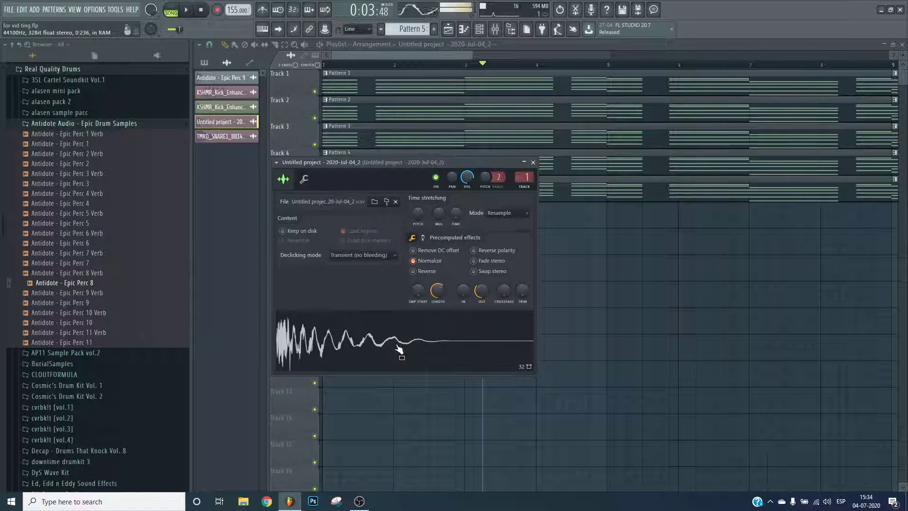
key("Escape")
- Collapse the Antidote Audio folder, open the TMKD_SNARE1_BB14x6_L6_04 sample settings, and audition the snare
left_click(217, 136)
key("Escape")
left_click(220, 136)
key("Escape")
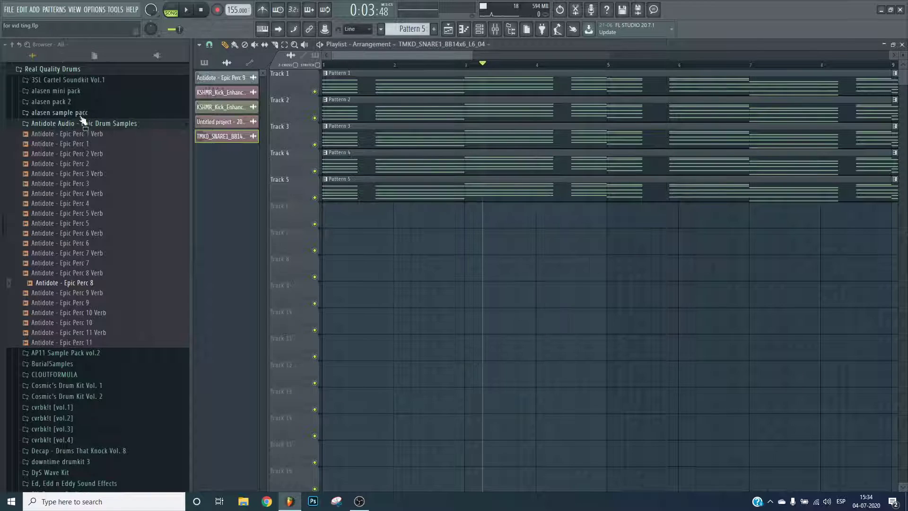
left_click(80, 124)
left_click(237, 136)
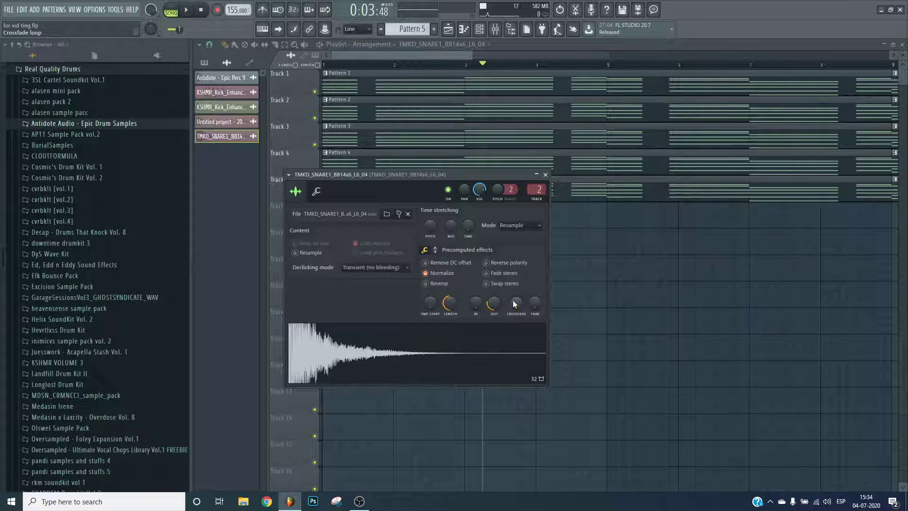
left_click(449, 356)
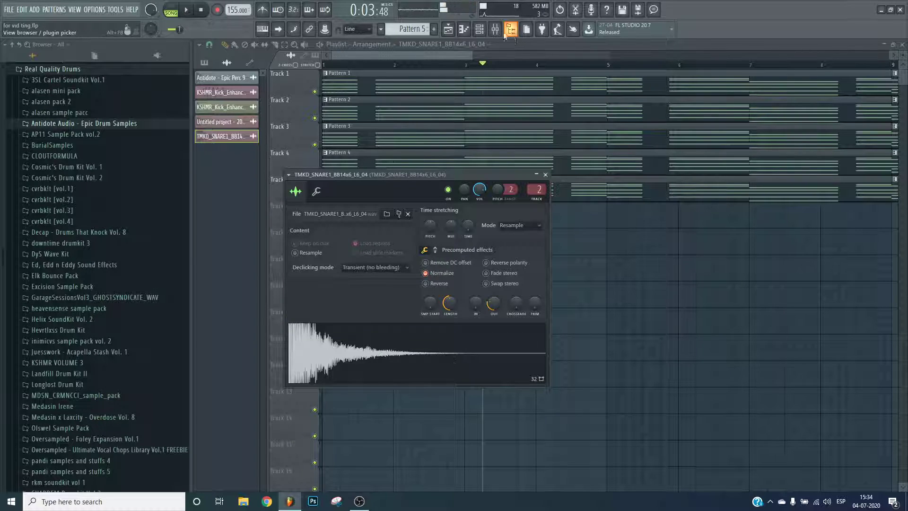
- Review the snare mixer track's CamelCrusher and both Fruity parametric EQ 2 effects, and close the mixer
key("F9")
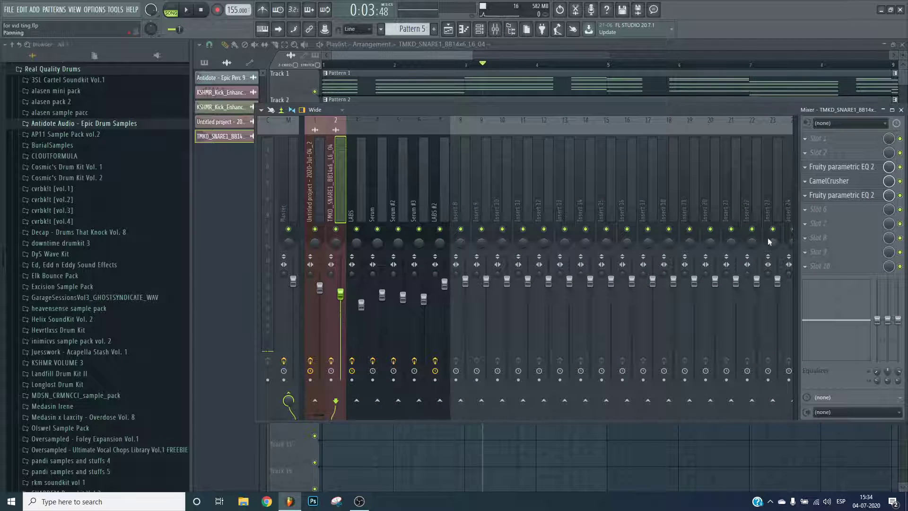
left_click(828, 181)
left_click(835, 195)
left_click(835, 195)
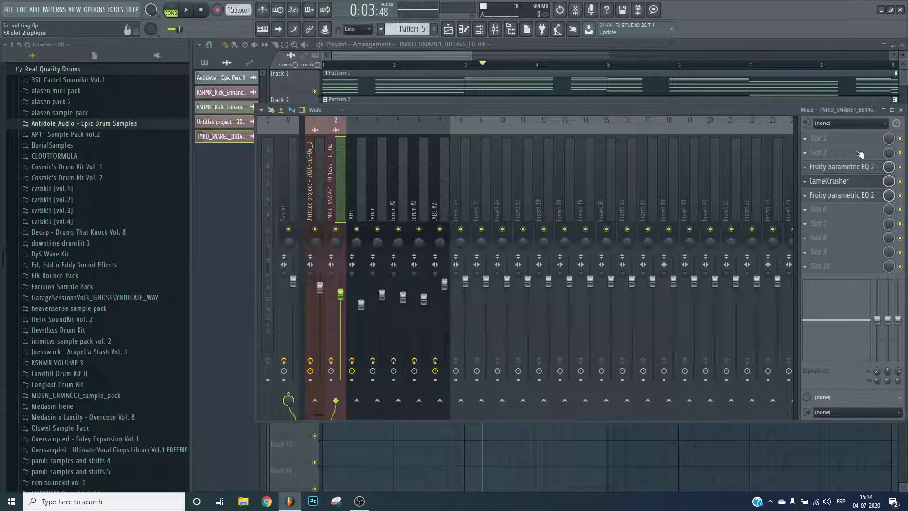
left_click(842, 172)
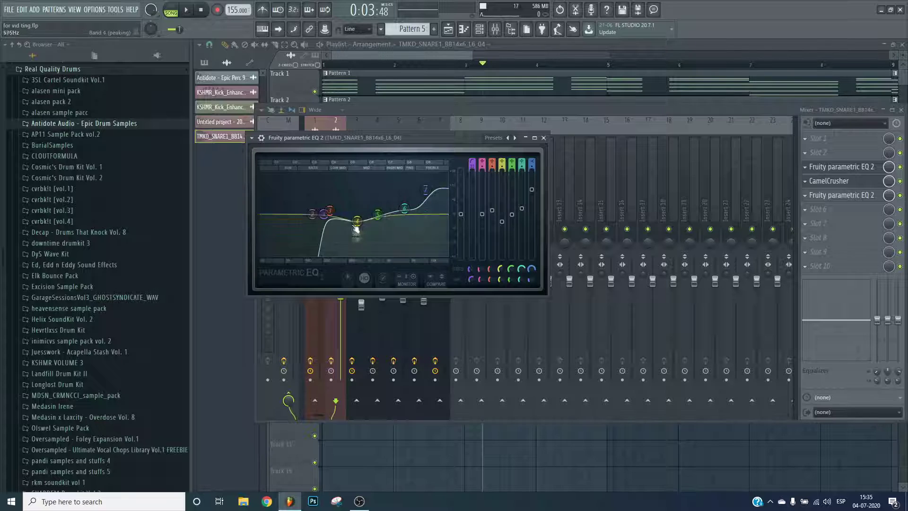
left_click_drag(426, 189, 374, 212)
left_click(857, 166)
left_click(861, 166)
left_click(851, 168)
key("F9")
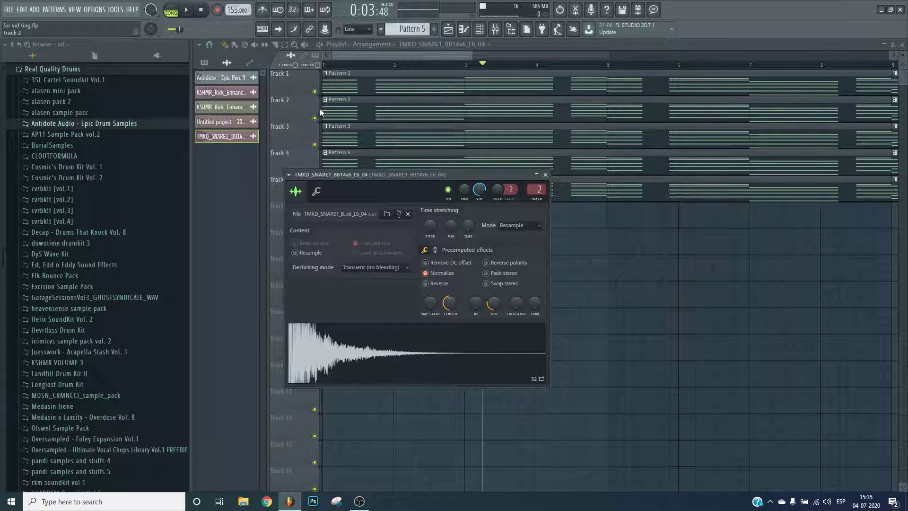
- Select the Pattern 3 clip in the playlist and leave the snare sample's settings
left_click(417, 148)
left_click(468, 32)
key("Escape")
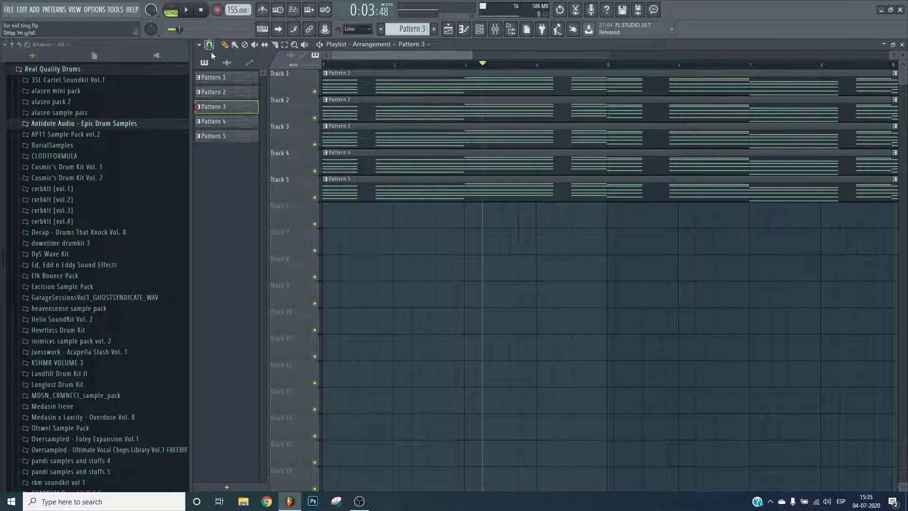
- Place a Pattern 5 clip at bar 1 of playlist Track 6 and make it unique as Pattern 6
left_click_drag(235, 134, 292, 199)
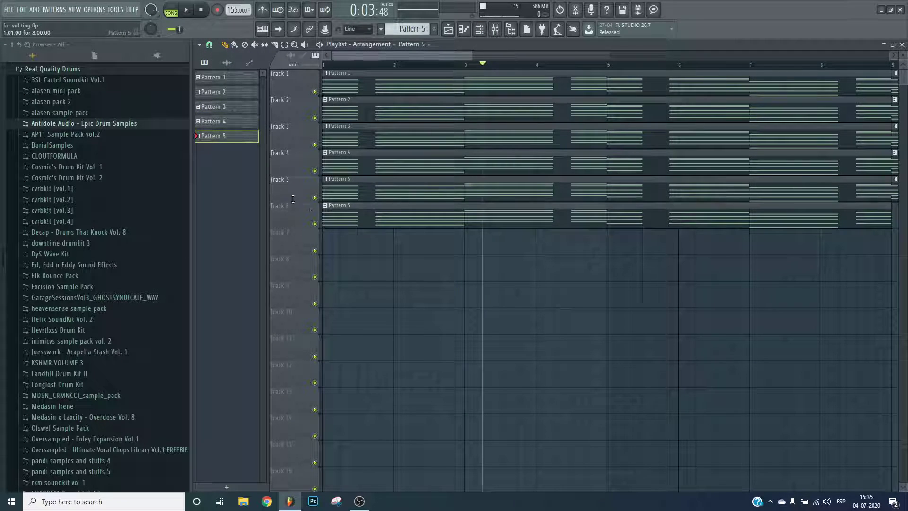
left_click(333, 207)
left_click(365, 258)
- Place a second Pattern 6 clip at bar 9 on Track 6, directly after the first one
scroll(419, 99, "down", 4)
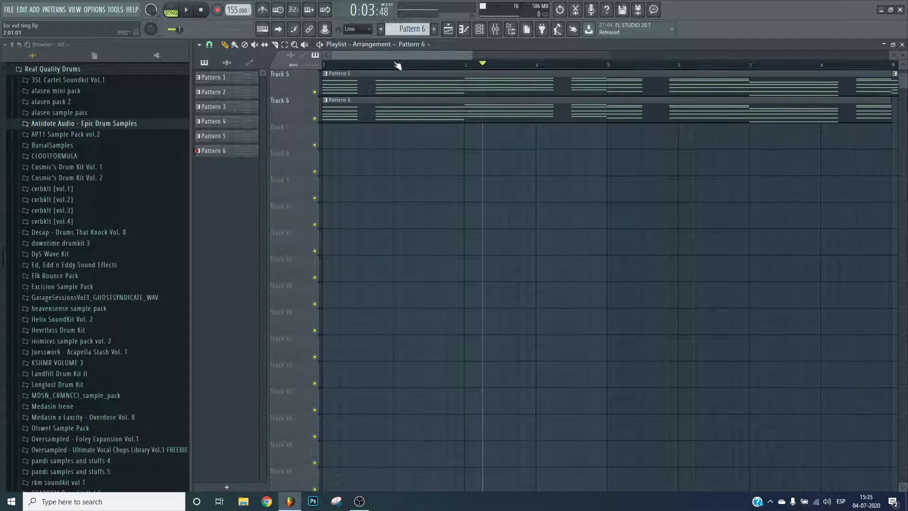
scroll(398, 66, "down", 2)
scroll(440, 137, "up", 4)
left_click(587, 213)
left_click(620, 215)
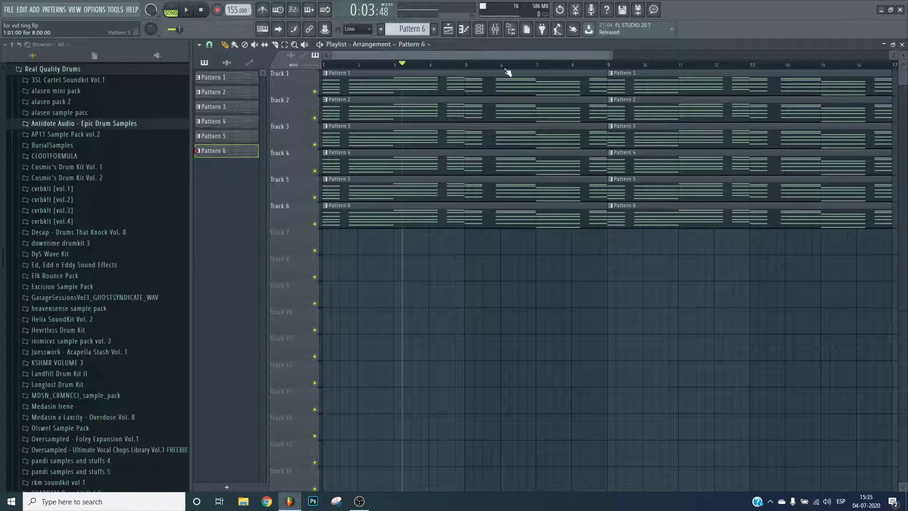
- Cut the chord notes from the LABS #2 channel in Pattern 6
left_click(479, 30)
right_click(799, 254)
left_click(828, 251)
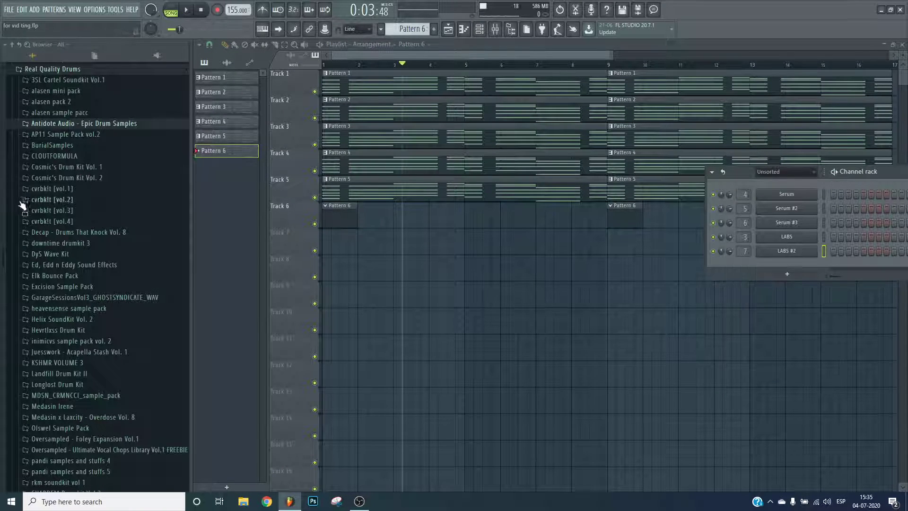
- Collapse My Sounds in the browser and add Choir Ahh from Packs > Instruments > Orchestral as a new channel below LABS #2
scroll(54, 237, "up", 7)
scroll(52, 192, "up", 4)
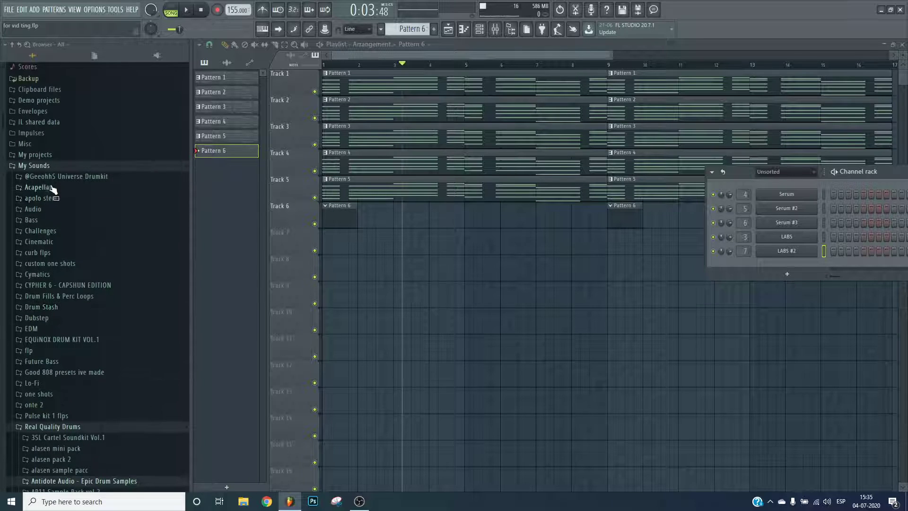
left_click(46, 166)
scroll(43, 161, "up", 2)
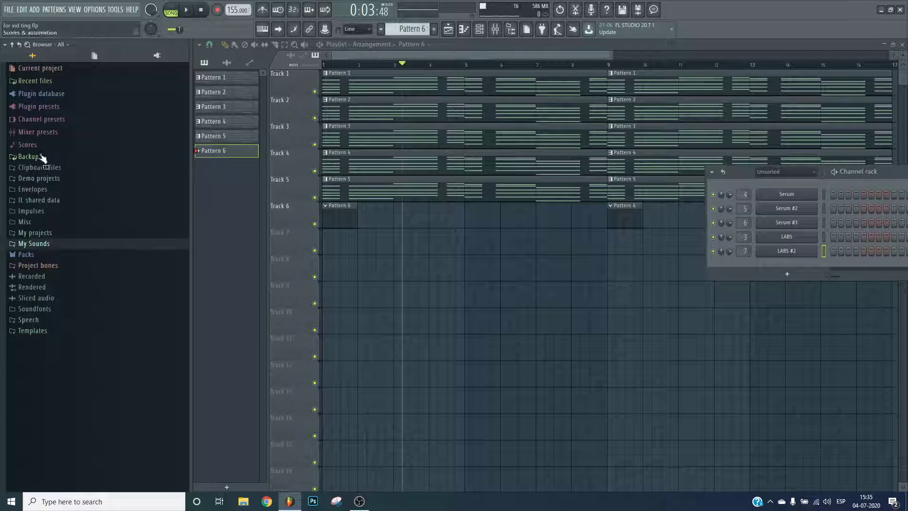
left_click(40, 256)
left_click(81, 297)
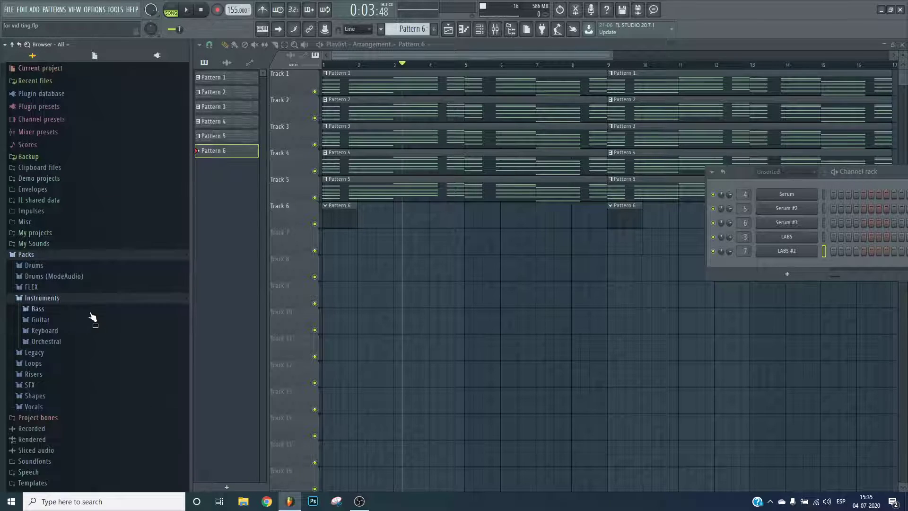
left_click(57, 344)
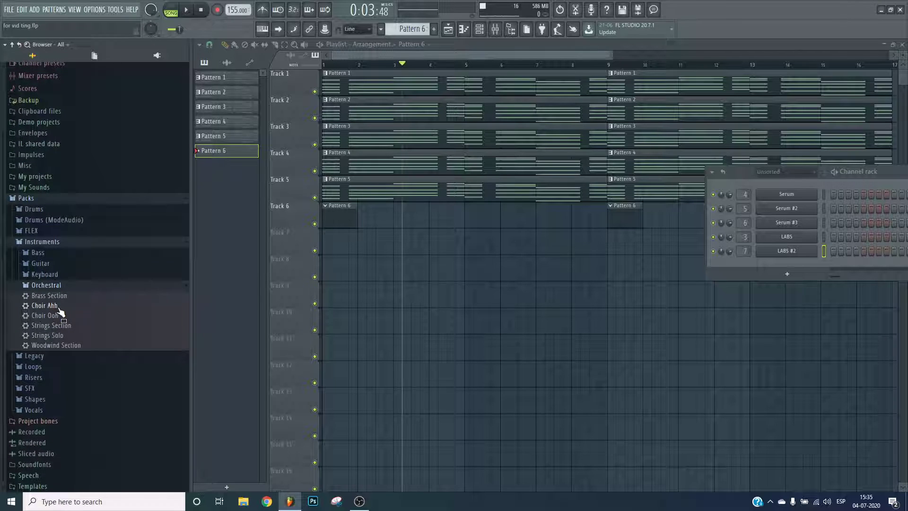
left_click_drag(50, 307, 810, 271)
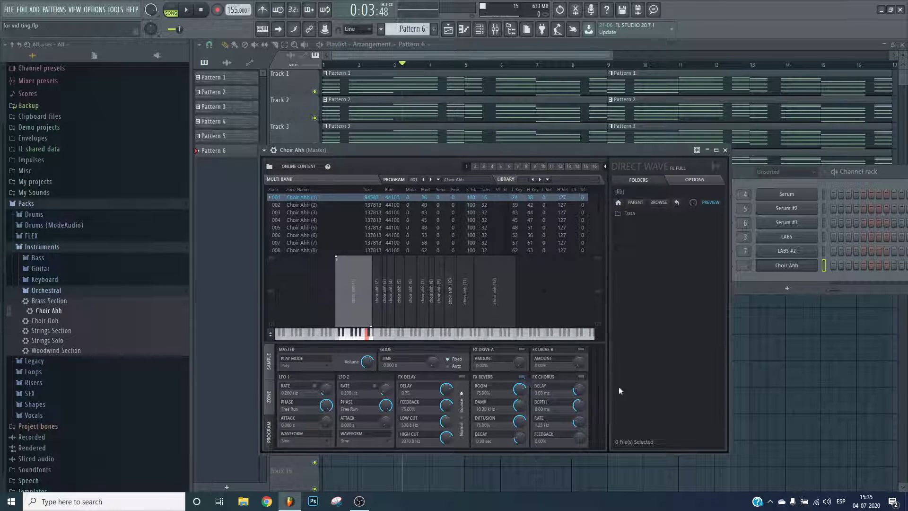
- Paste the cut chord notes into the Choir Ahh channel and play Pattern 6 in pattern mode
right_click(803, 266)
left_click(857, 285)
left_click(171, 10)
key("space")
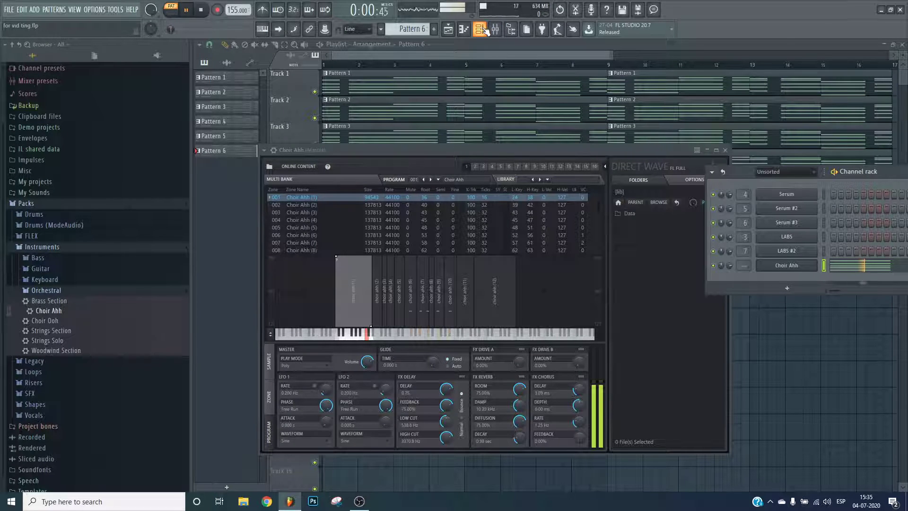
- Transpose the Choir Ahh chord notes up one octave in the piano roll and audition them
left_click(464, 30)
key("space")
key("ctrl+Up")
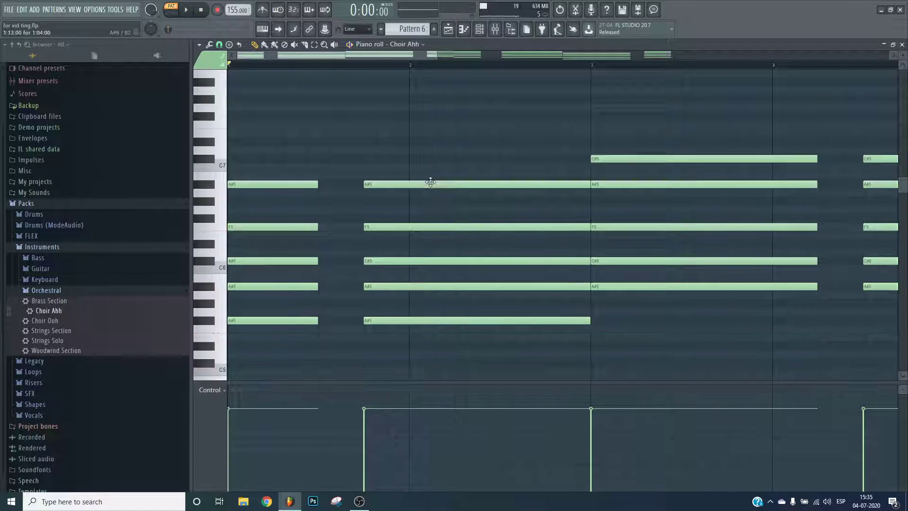
key("space")
- Stop playback and route the Choir Ahh channel to mixer track 8
left_click(495, 29)
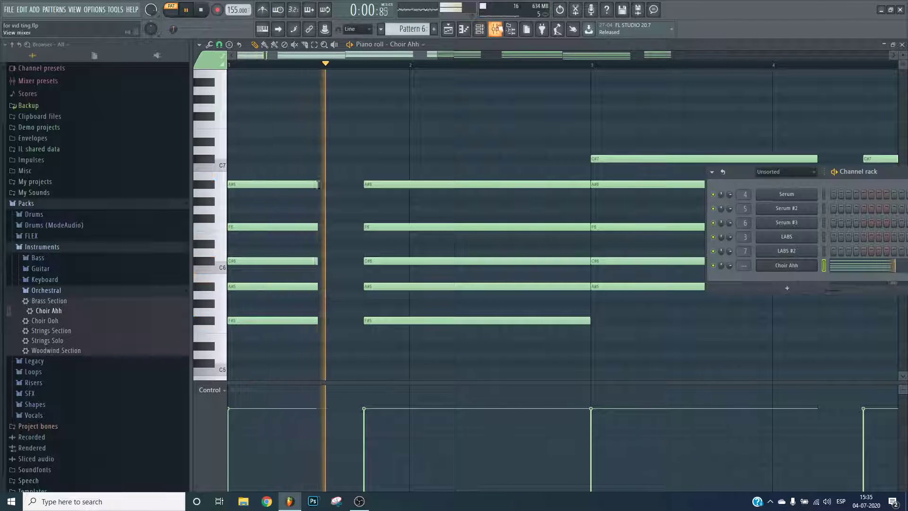
key("space")
right_click(469, 117)
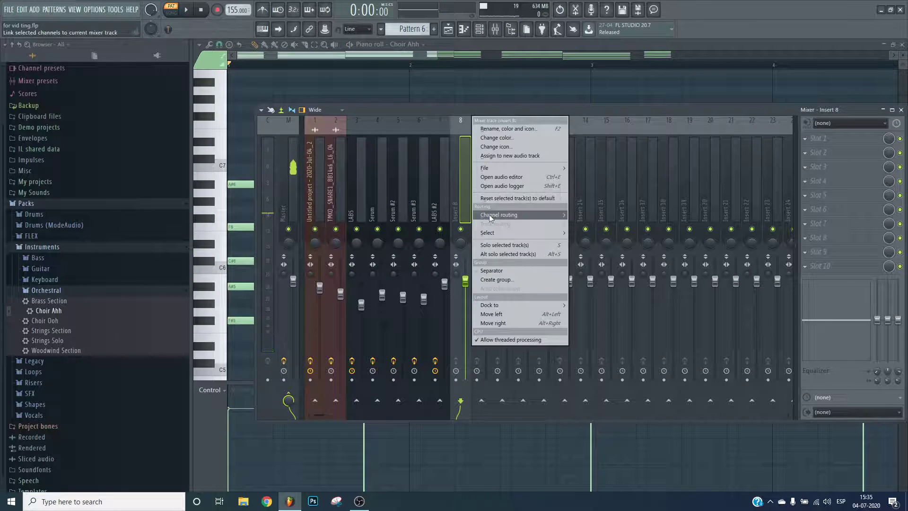
mouse_move(489, 214)
left_click(597, 216)
scroll(597, 216, "down", 8)
scroll(516, 187, "up", 5)
left_click(445, 199)
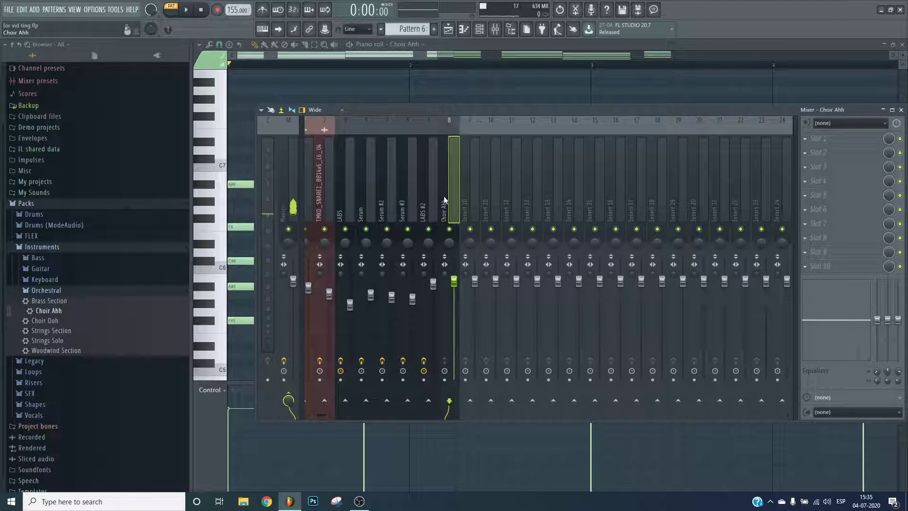
- Add Fruity parametric EQ 2 in slot 3 of the Choir Ahh track, cutting lows and highs and dipping the mids during playback
left_click(884, 167)
left_click(689, 241)
key("space")
left_click_drag(353, 220, 356, 222)
left_click_drag(473, 164, 472, 171)
left_click_drag(286, 221, 328, 216)
left_click(531, 162)
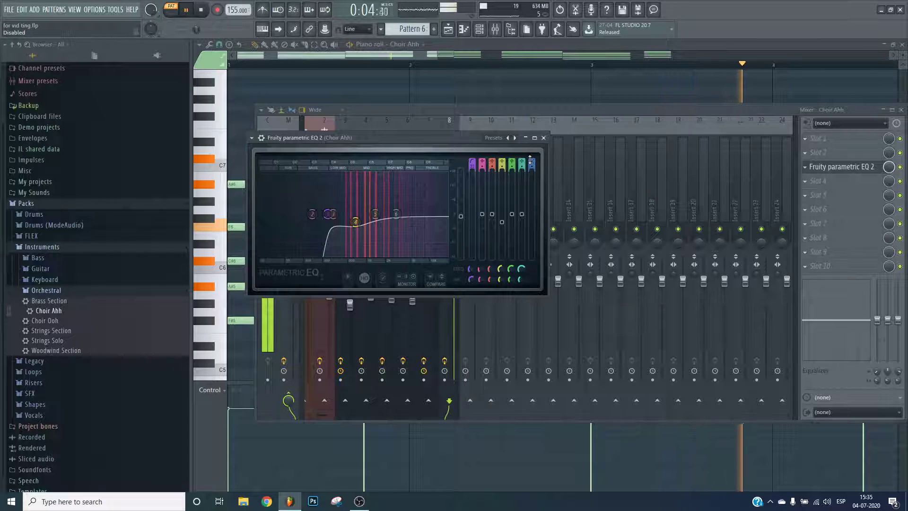
left_click_drag(530, 160, 532, 163)
left_click_drag(416, 214, 355, 219)
key("space")
left_click(842, 167)
- Add CamelCrusher after the equalizer on the Choir Ahh track with Mech distortion at 19%, and audition it
left_click(805, 195)
mouse_move(823, 208)
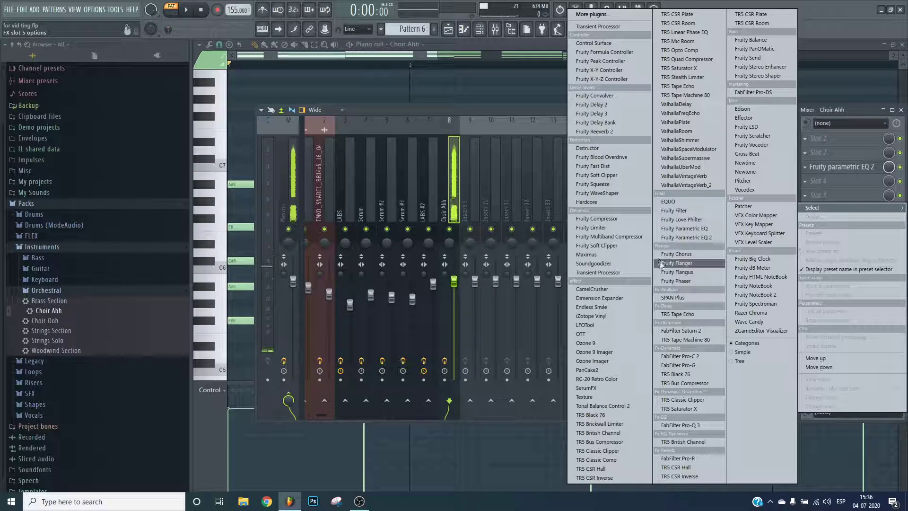
left_click(592, 289)
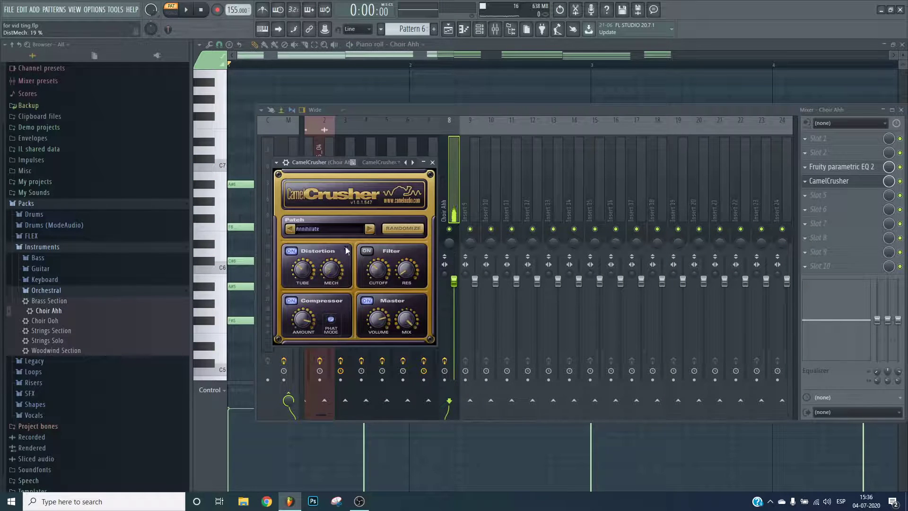
key("space")
left_click(836, 193)
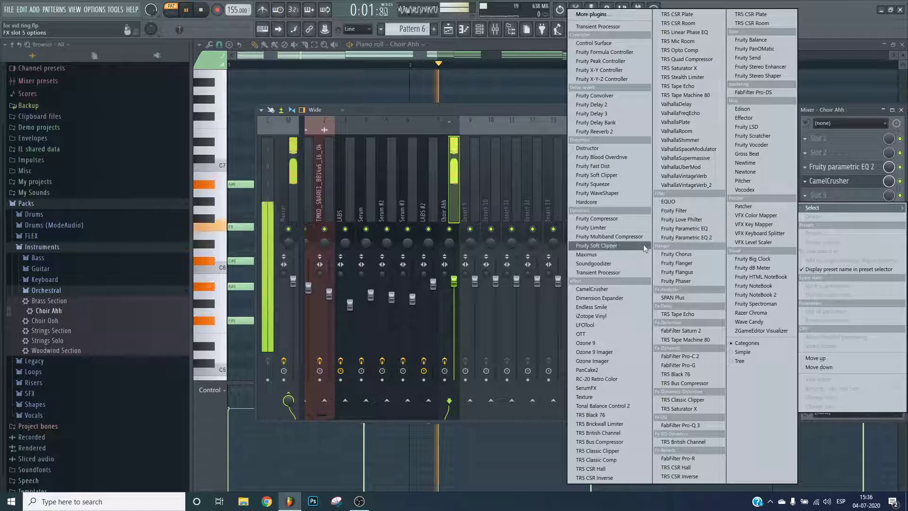
key("space")
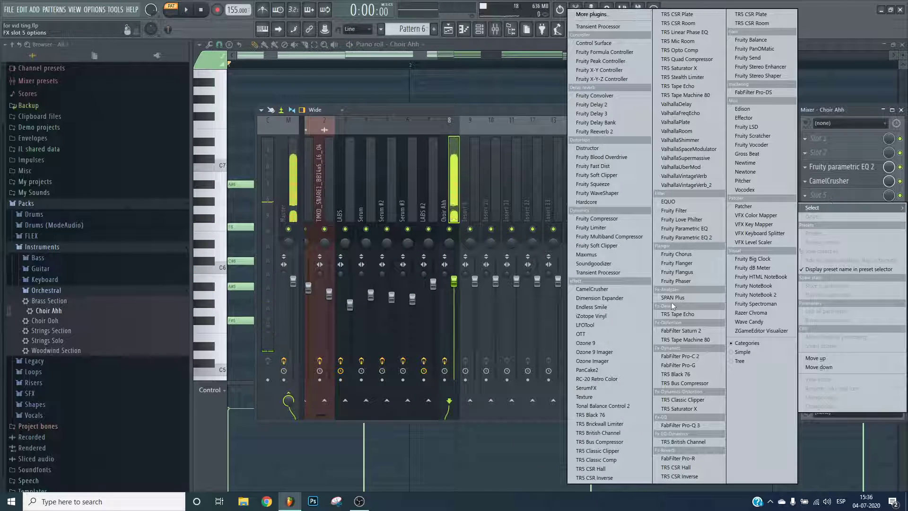
key("Escape")
key("Escape")
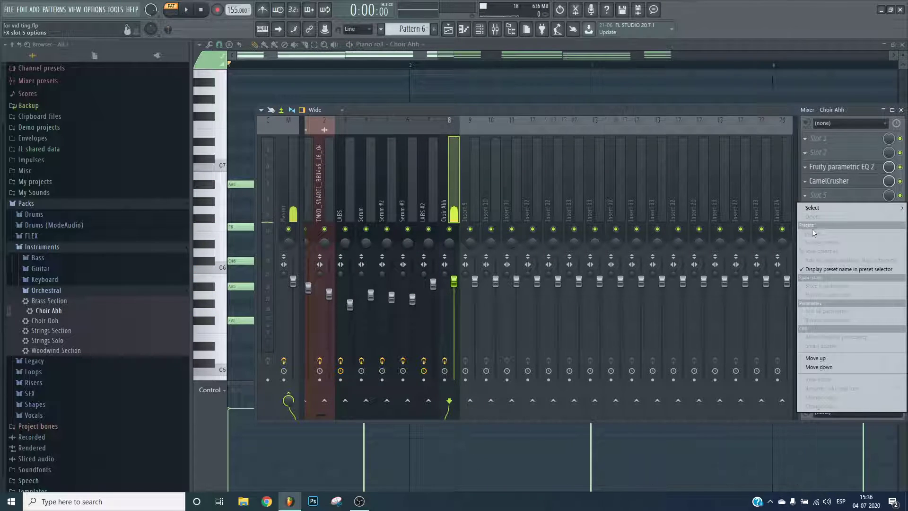
- Add a second Fruity parametric EQ 2 after CamelCrusher, with a low cut on band 1 and dips on bands 4 and 5
left_click(823, 196)
left_click(691, 226)
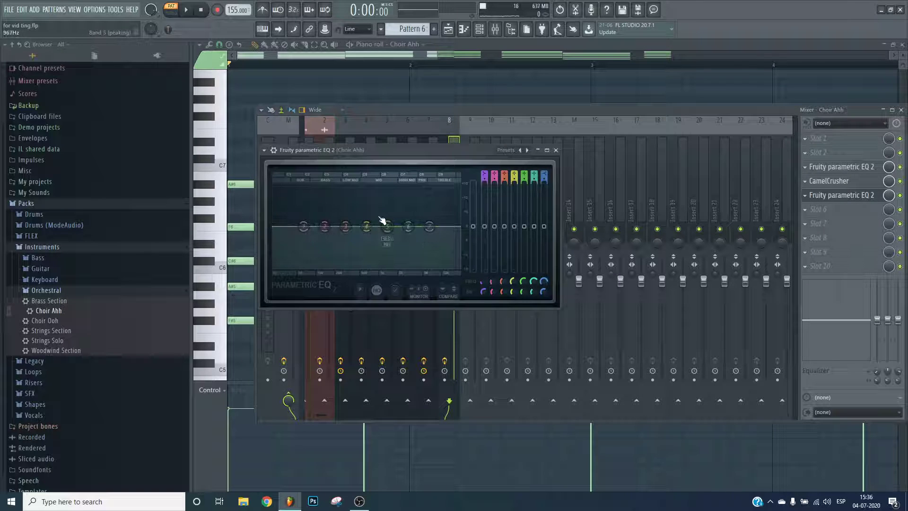
key("space")
left_click_drag(365, 232, 396, 237)
scroll(396, 237, "down", 5)
left_click_drag(486, 177, 485, 189)
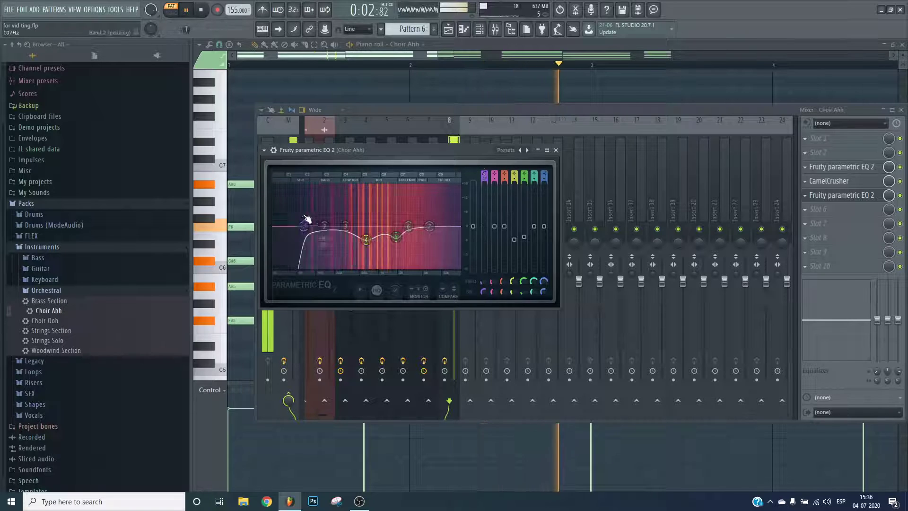
left_click_drag(304, 226, 344, 227)
mouse_move(396, 237)
left_mouse_down()
mouse_move(411, 232)
mouse_move(381, 242)
left_mouse_up()
left_click(839, 195)
- Add OTT in slot 6 of the Choir Ahh track with Depth at 81% and the mid threshold at 125%
left_click(833, 210)
left_click(856, 229)
key("space")
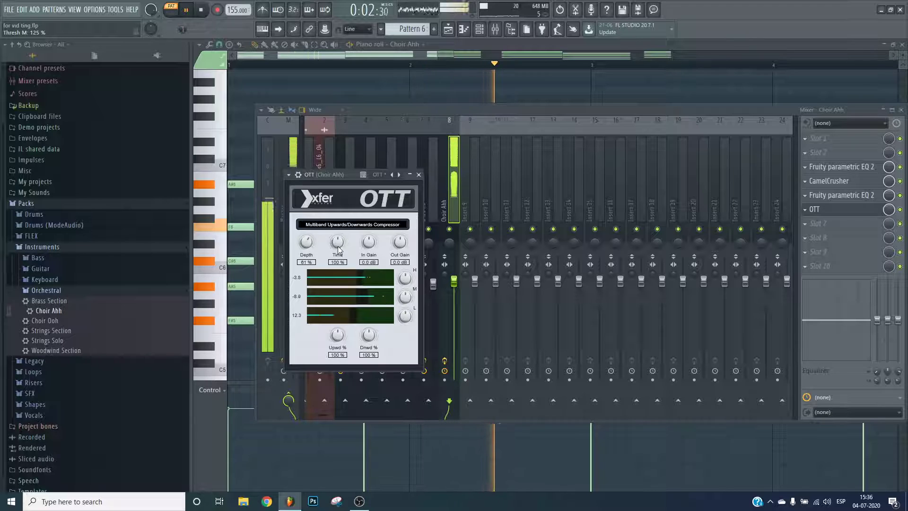
left_click(419, 174)
- Play the choir in song mode and insert Ozone Imager between CamelCrusher and the second equalizer, with Width 56.6 and Stereoize amount 6.0
key("l")
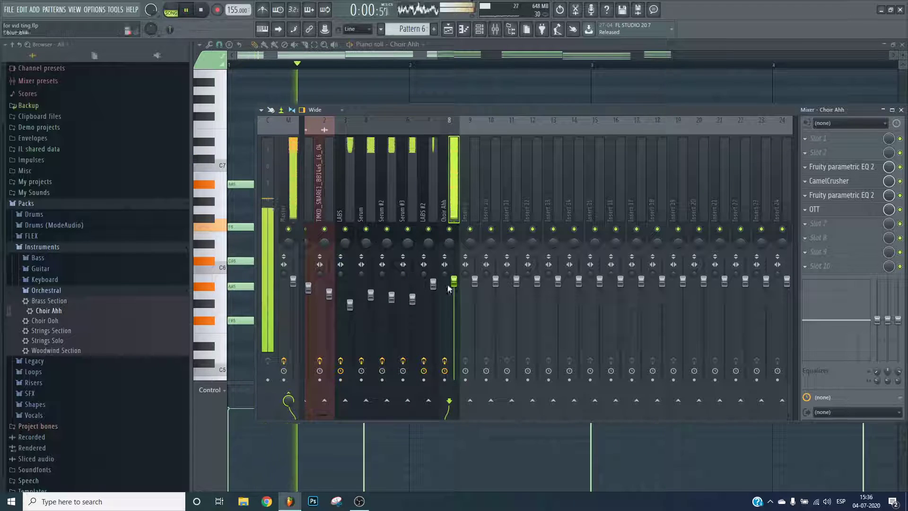
left_click(825, 224)
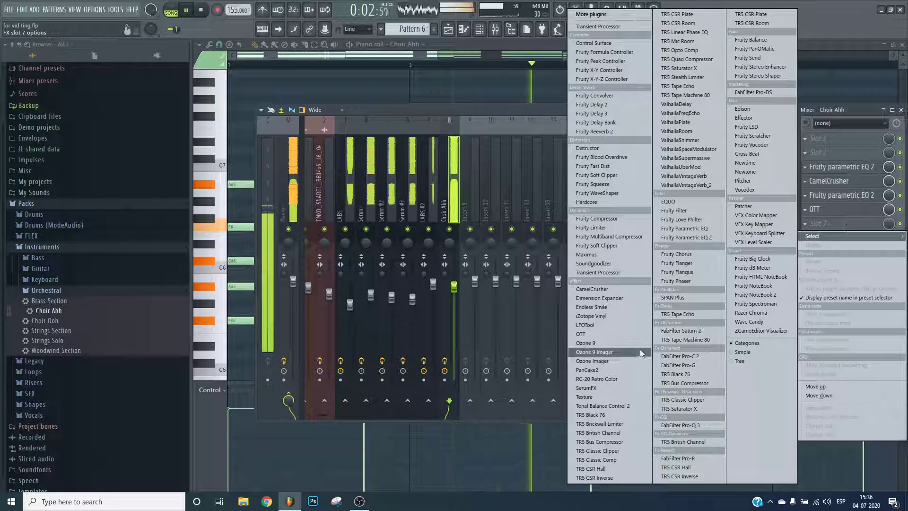
left_click(688, 315)
key("space")
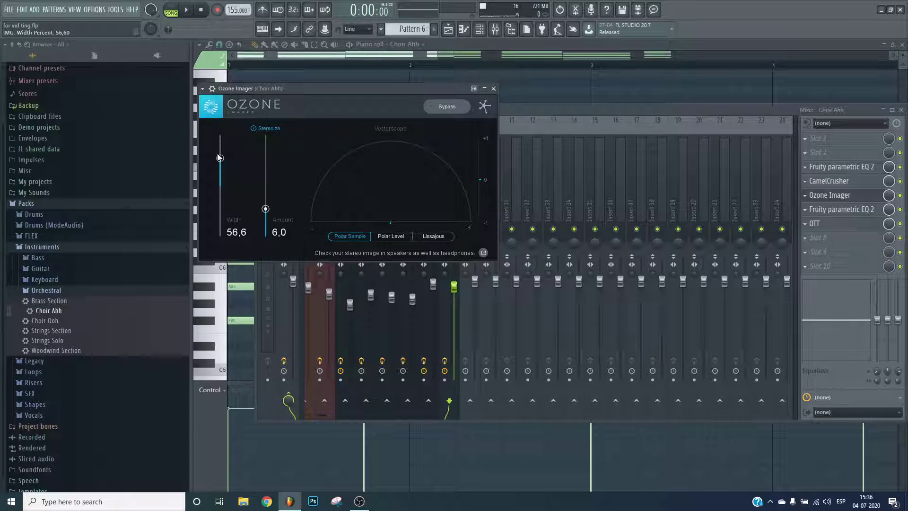
- Add a Gentle 6 high cut on band 7 of the second equalizer, shift it lower, and play the song
left_click(831, 213)
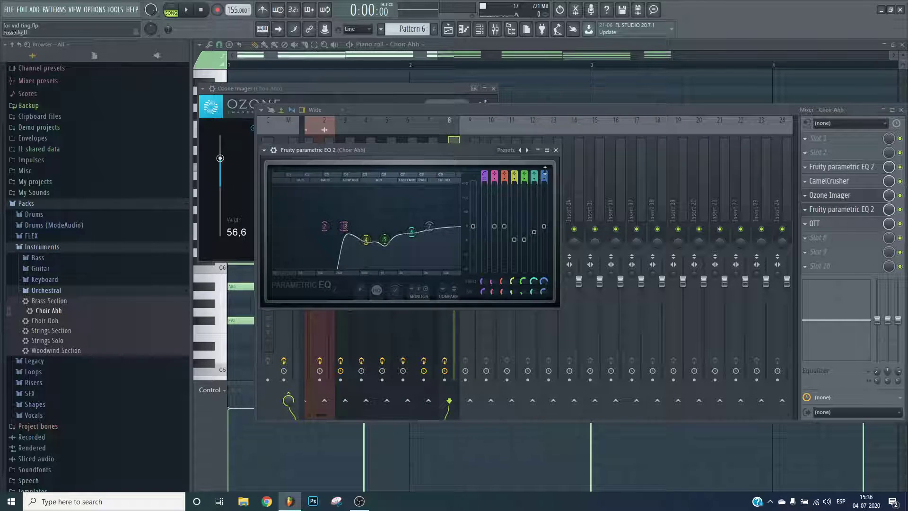
scroll(544, 173, "up", 1)
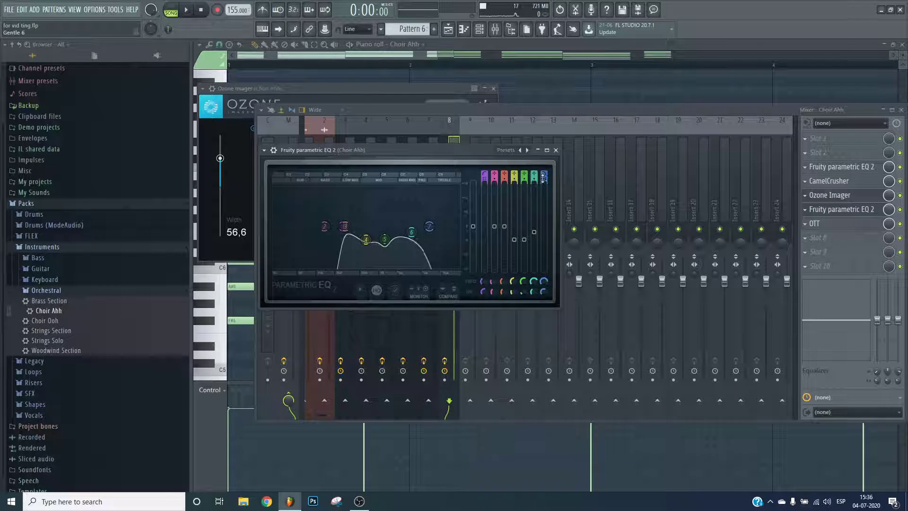
left_click_drag(430, 225, 403, 226)
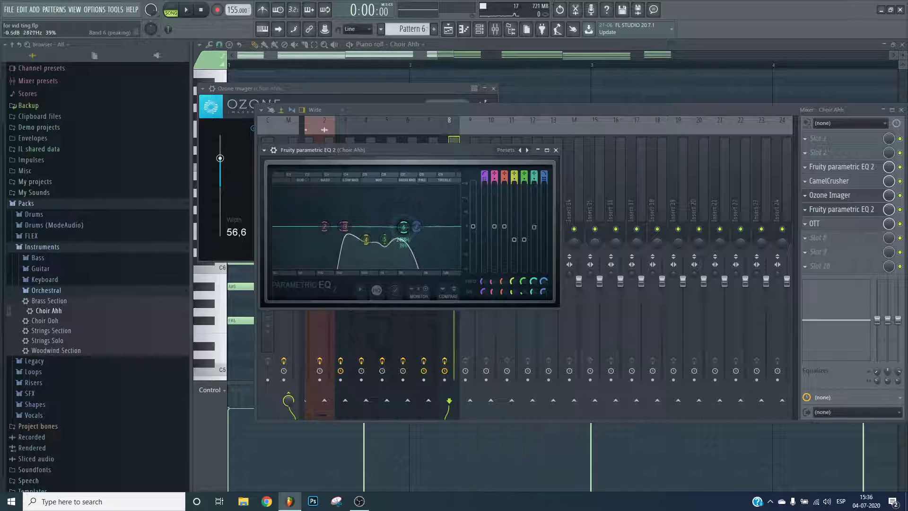
left_click(454, 289)
key("space")
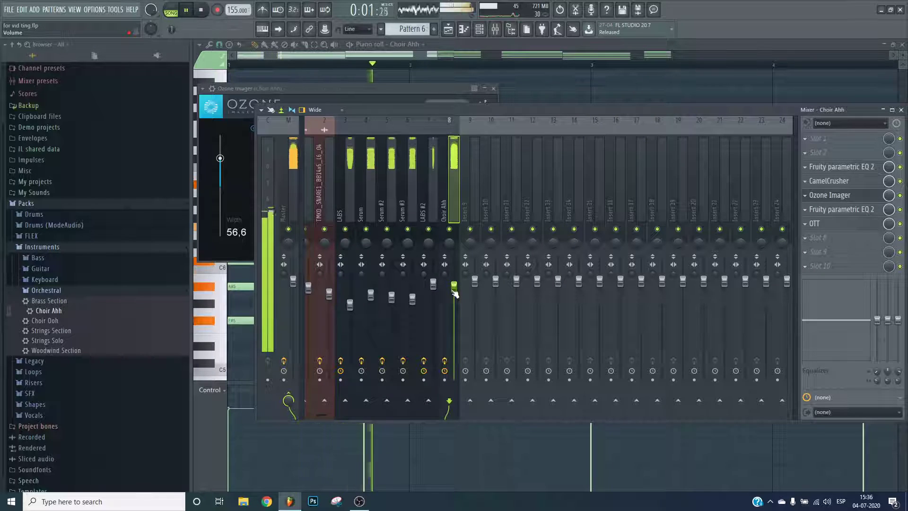
- Close the mixer and shorten the Choir Ahh instrument's reverb decay to 0.10 sec while the song plays
key("F9")
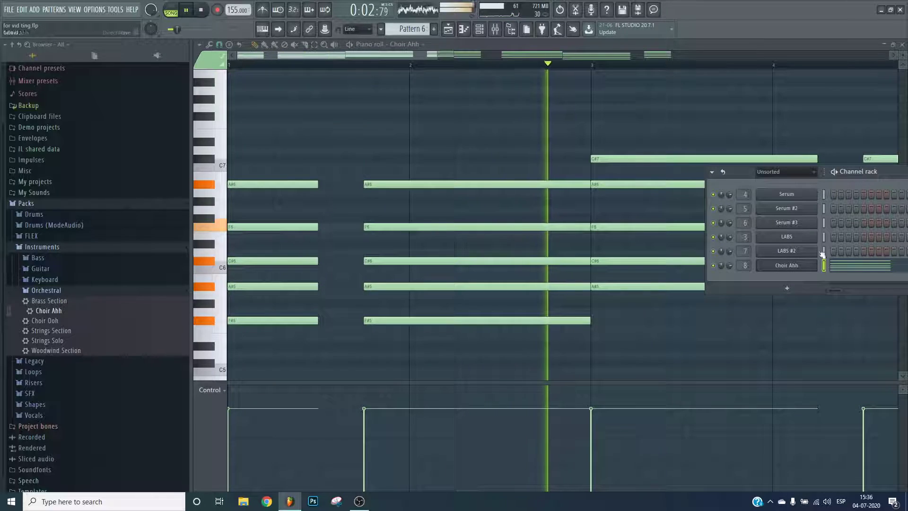
left_click(787, 265)
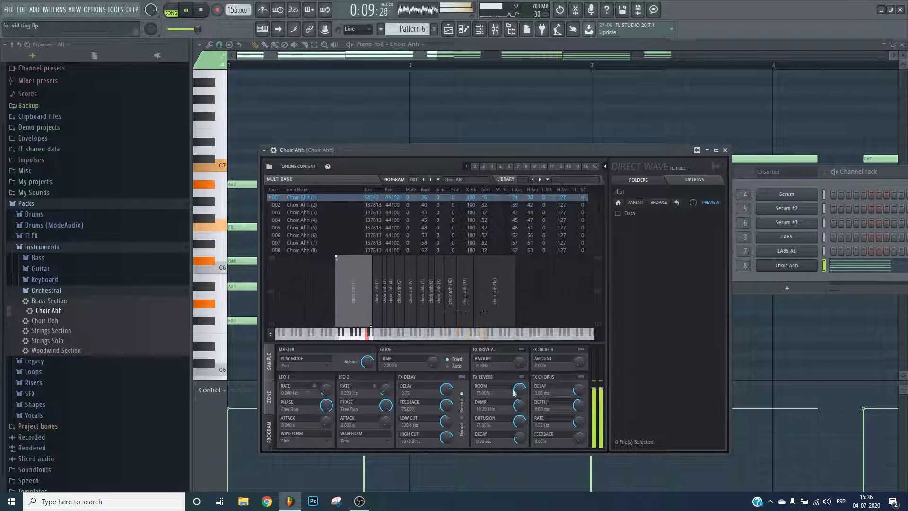
left_click_drag(537, 427, 537, 424)
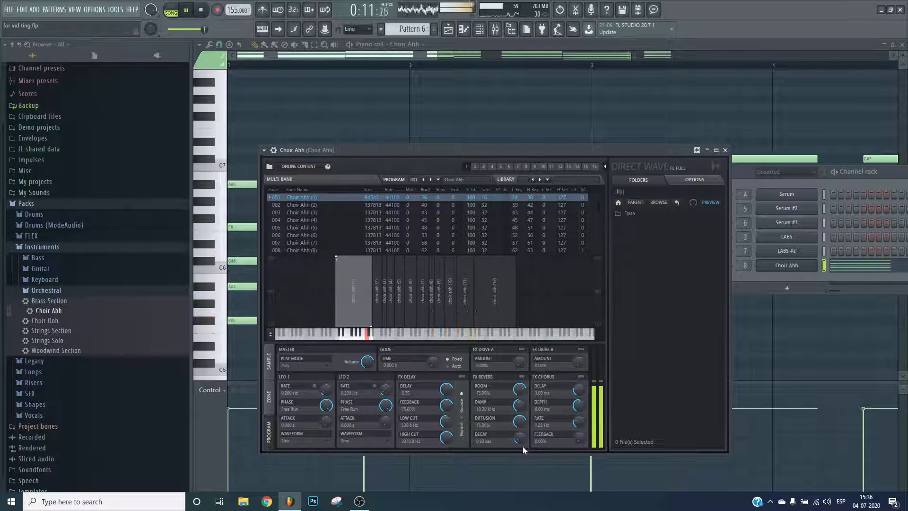
scroll(523, 437, "down", 5)
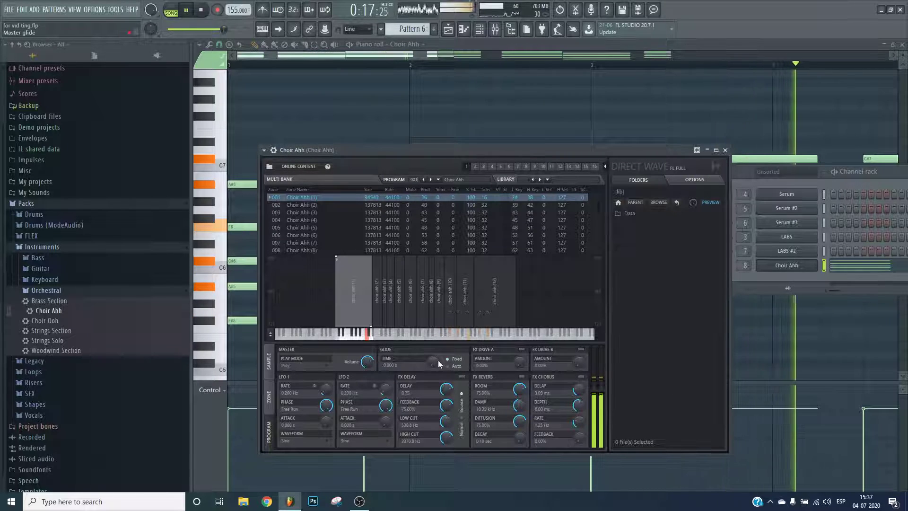
left_click(274, 151)
left_click(274, 152)
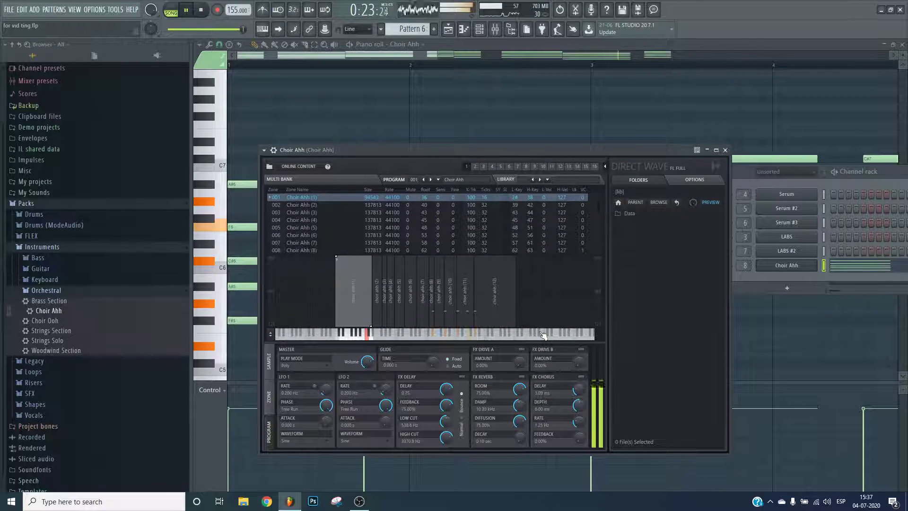
- Stop playback, create a new pattern and place it on Track 7 of the playlist across the first eight bars
key("Escape")
key("space")
key("F7")
key("F7")
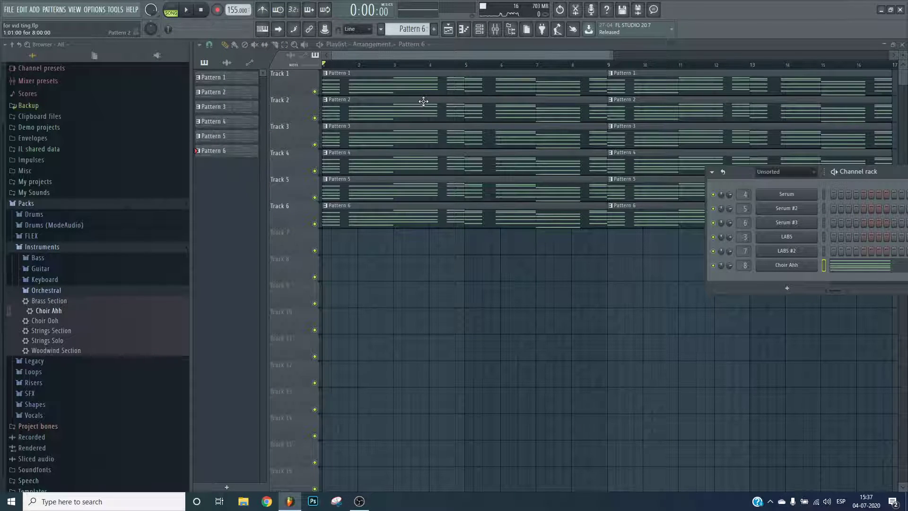
scroll(372, 68, "up", 2)
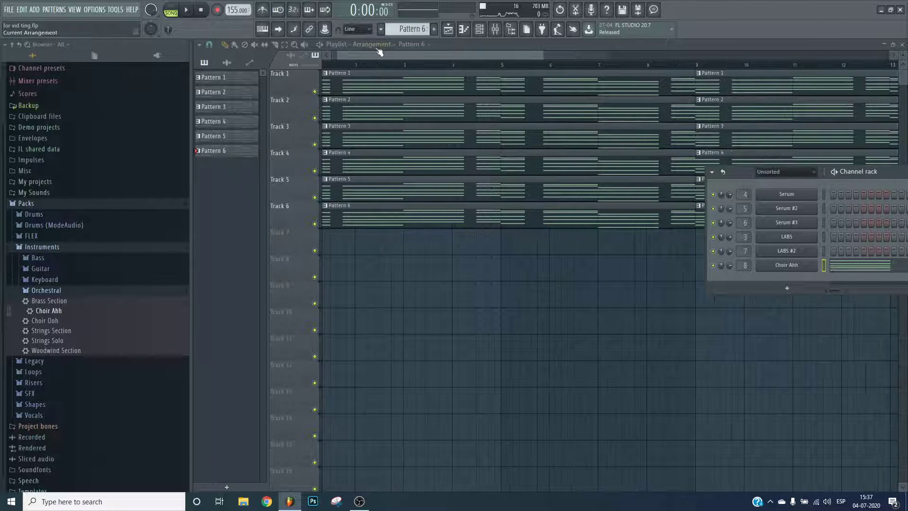
left_click(350, 62)
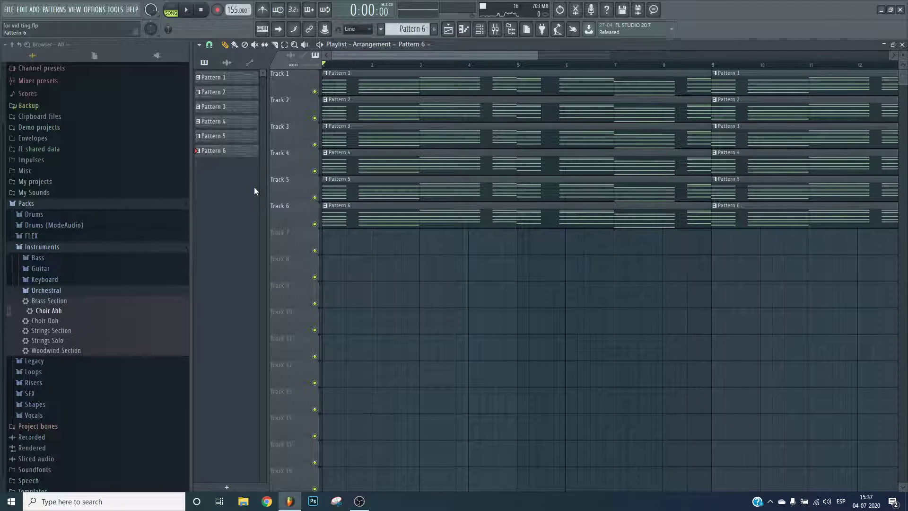
key("F4")
left_click_drag(224, 177, 712, 200)
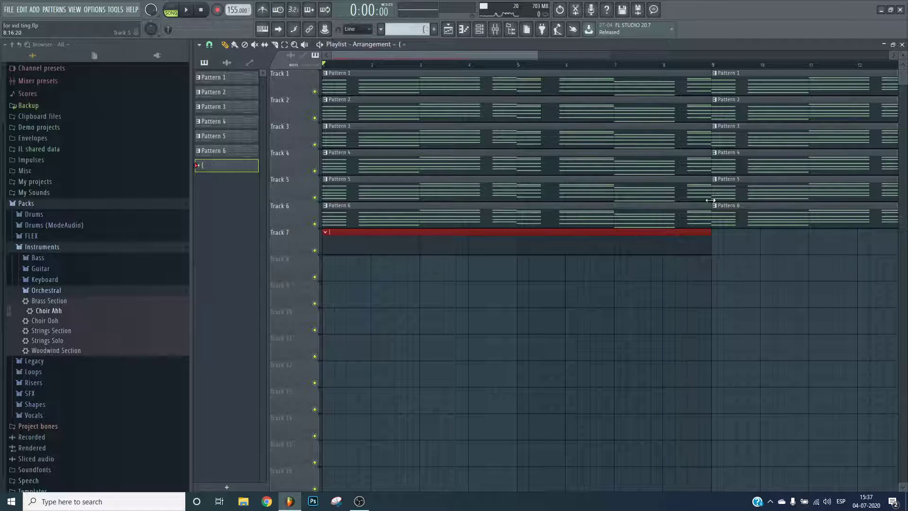
- Add another Serum instance with oscillator A off and the noise oscillator on, using the BrightWhite noise
left_click(480, 29)
left_click(749, 288)
left_click(857, 115)
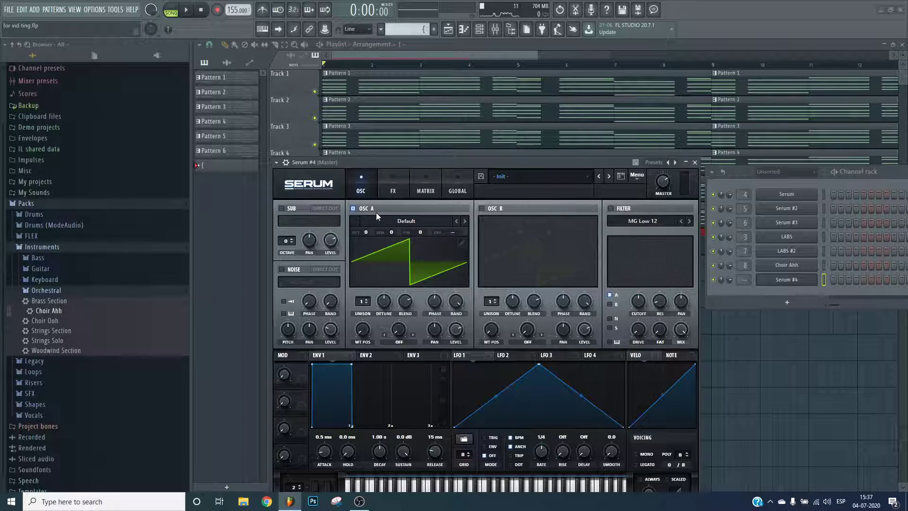
left_click(352, 208)
left_click(282, 269)
left_click(301, 282)
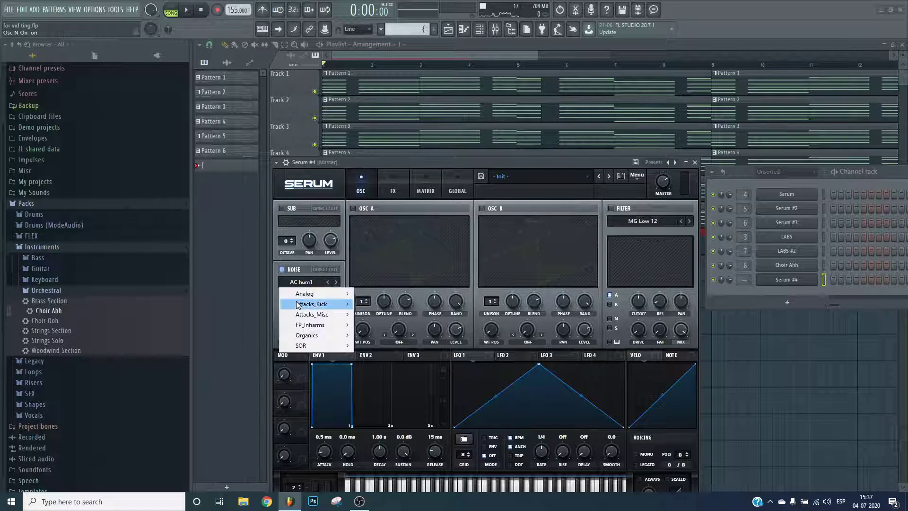
mouse_move(304, 294)
left_click(376, 345)
- Route the Serum #4 channel to mixer track 9 and close the mixer and the Serum window
left_click(511, 29)
left_click(511, 29)
left_click(510, 30)
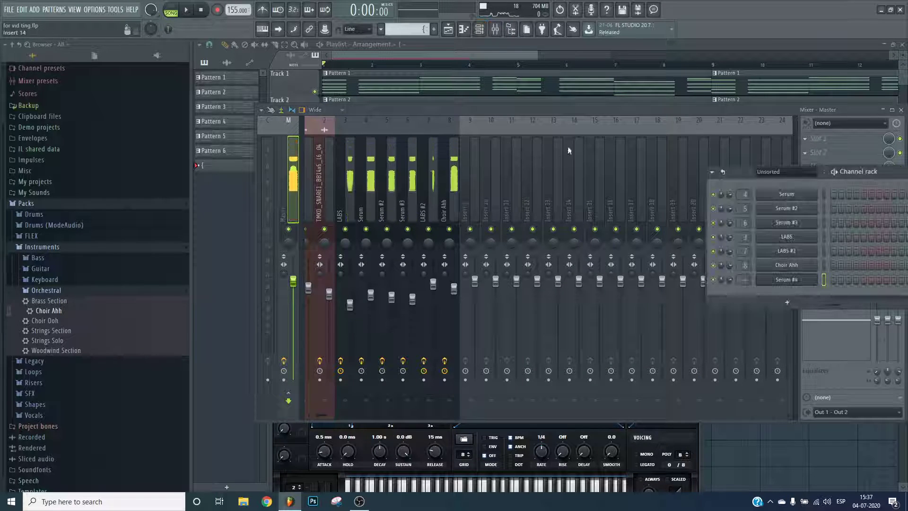
left_click(467, 171)
right_click(466, 171)
mouse_move(513, 213)
left_click(615, 215)
key("F9")
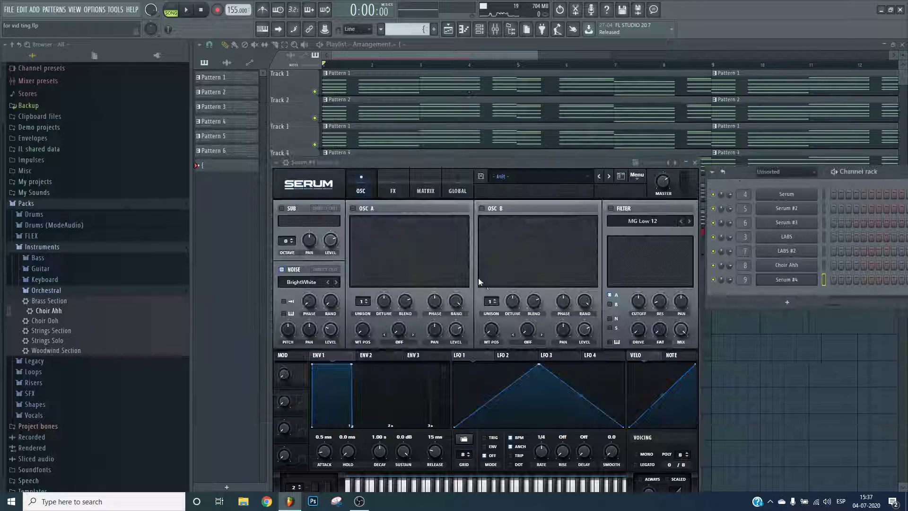
key("Escape")
key("Escape")
- Paste the chord notes into Serum #4 in the new pattern, starting at bar 1
left_click(465, 30)
left_click(480, 30)
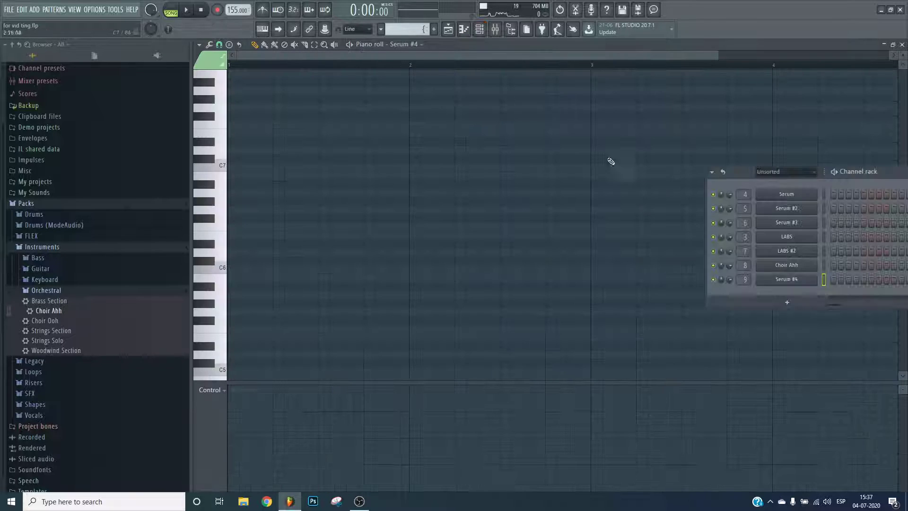
right_click(787, 279)
left_click(833, 298)
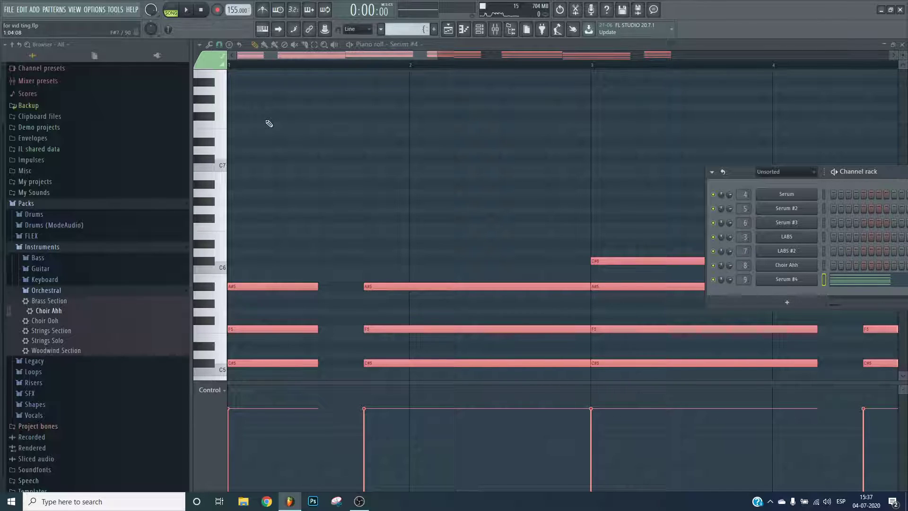
- Add Fruity Parametric EQ 2 in slot 3 of the Serum #4 track and move its band 1 low cut up to the high mids
left_click(479, 28)
left_click(494, 29)
left_click(816, 167)
left_click(719, 198)
left_click(496, 189)
left_click_drag(315, 237, 426, 239)
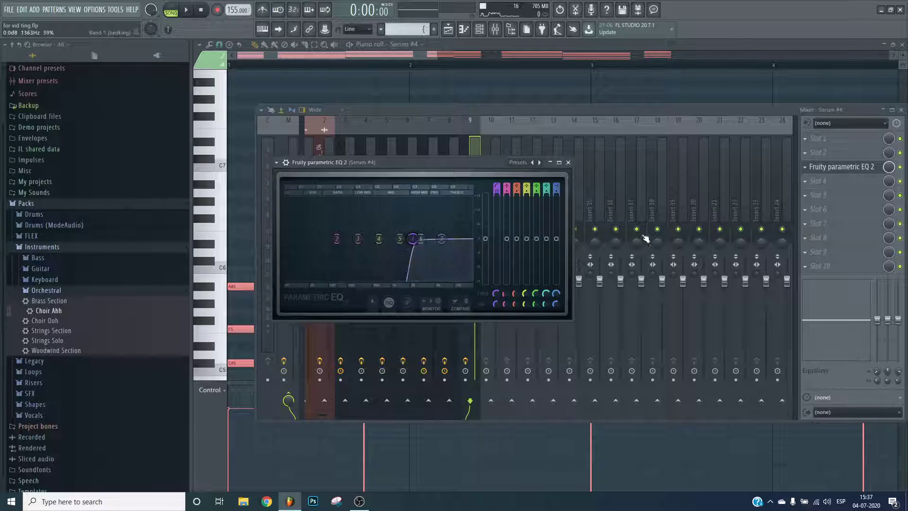
- Add Ozone Imager in slot 5 of the Serum #4 track with Width 54.7 and Stereoize amount 9.6
left_click(817, 195)
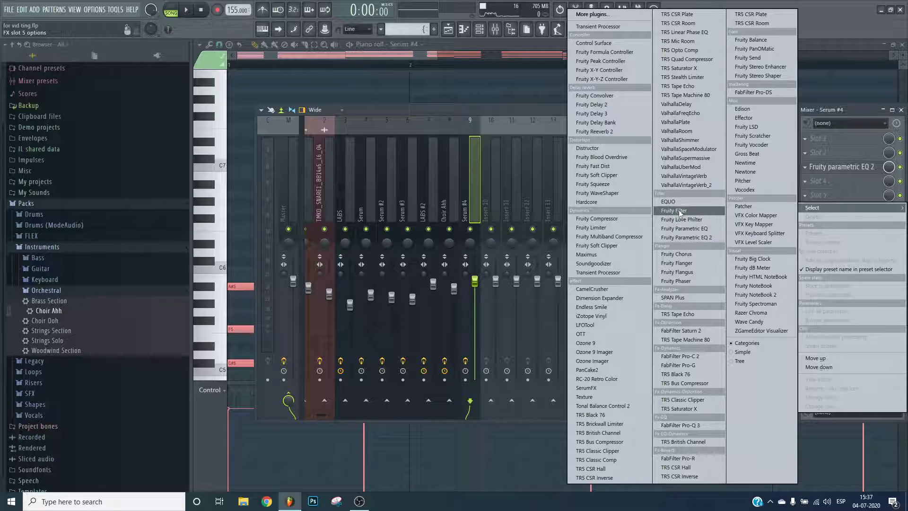
left_click(593, 362)
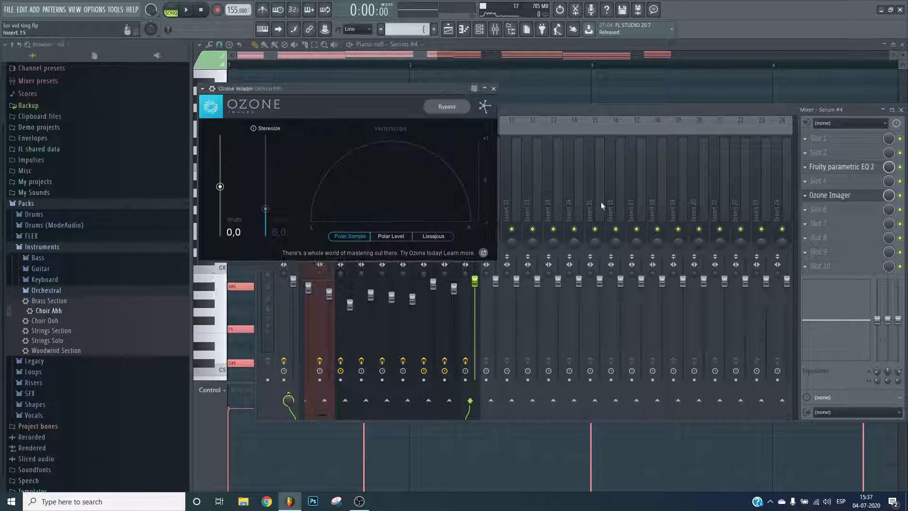
left_click_drag(220, 186, 221, 159)
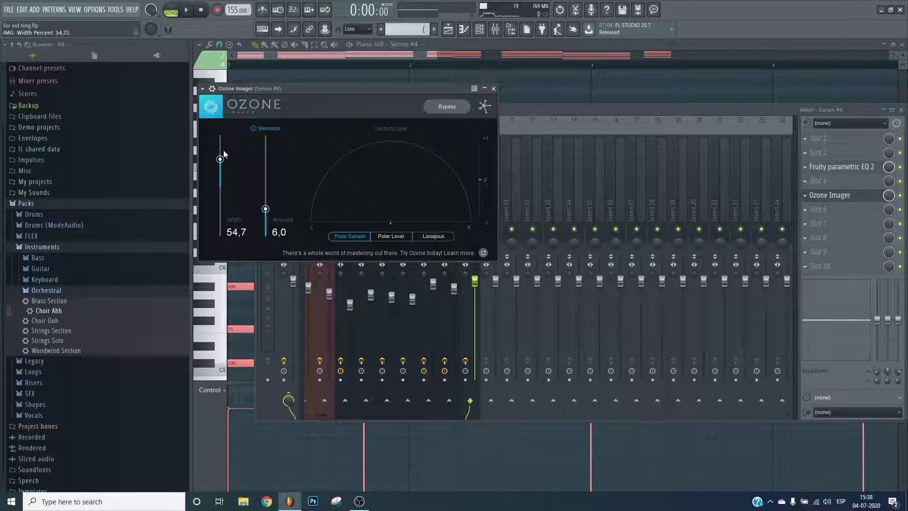
left_click_drag(265, 209, 265, 190)
left_click(851, 198)
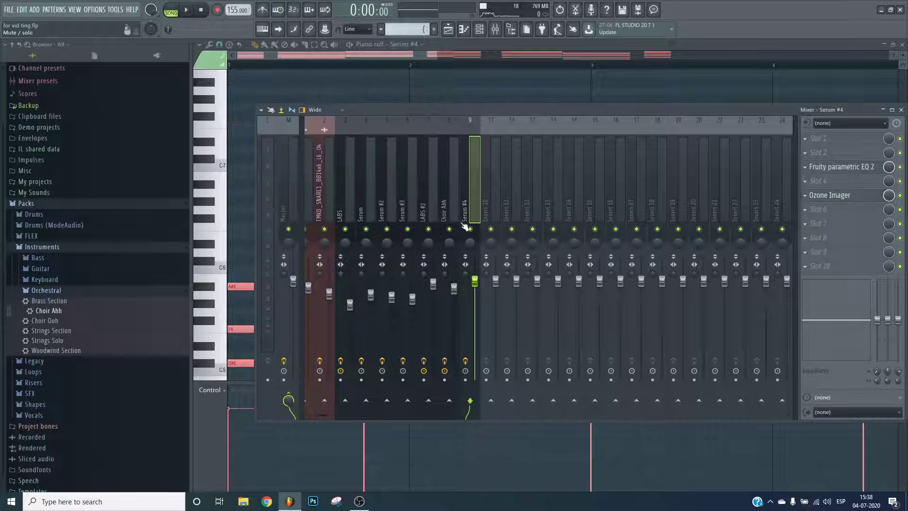
- Play Serum #4 soloed and insert CamelCrusher in slot 4 between the equalizer and Ozone Imager
key("space")
scroll(853, 198, "up", 1)
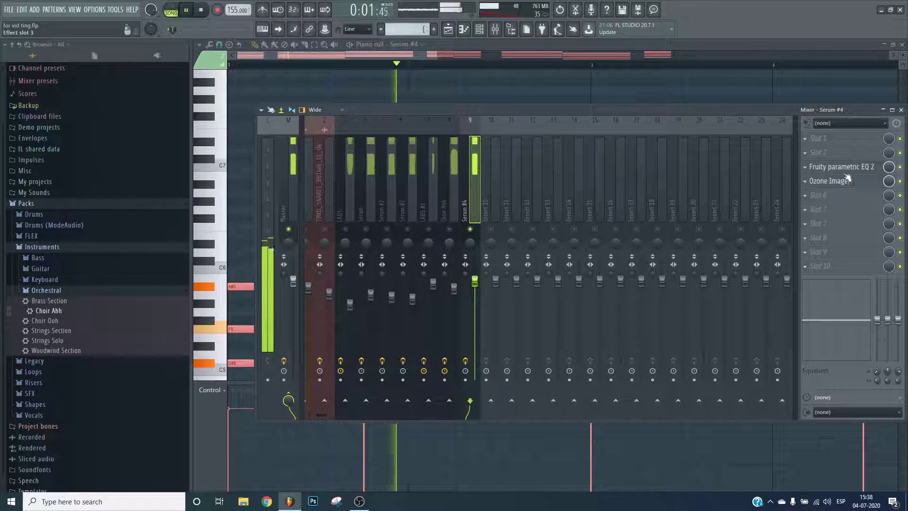
key("space")
left_click(845, 197)
left_click(594, 288)
scroll(841, 197, "up", 1)
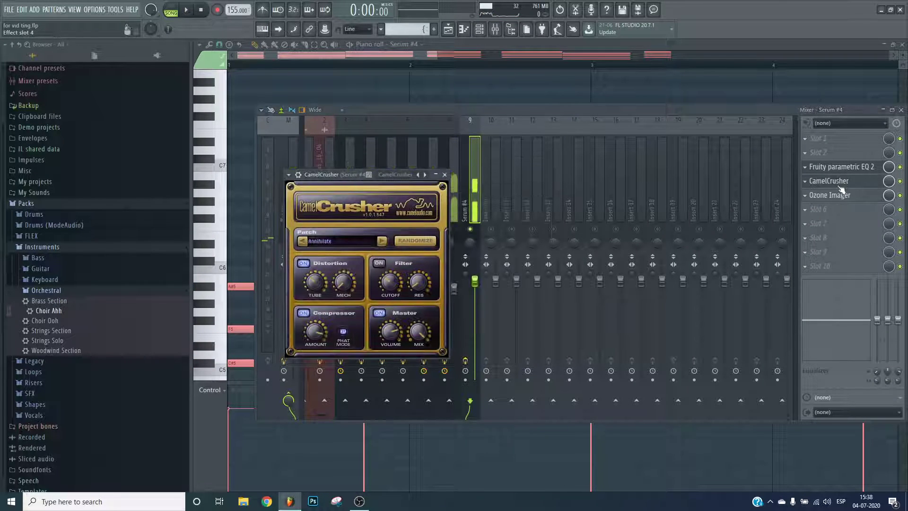
- Reduce the Width in Ozone Imager on the Serum #4 track and close the plugin
left_click(811, 195)
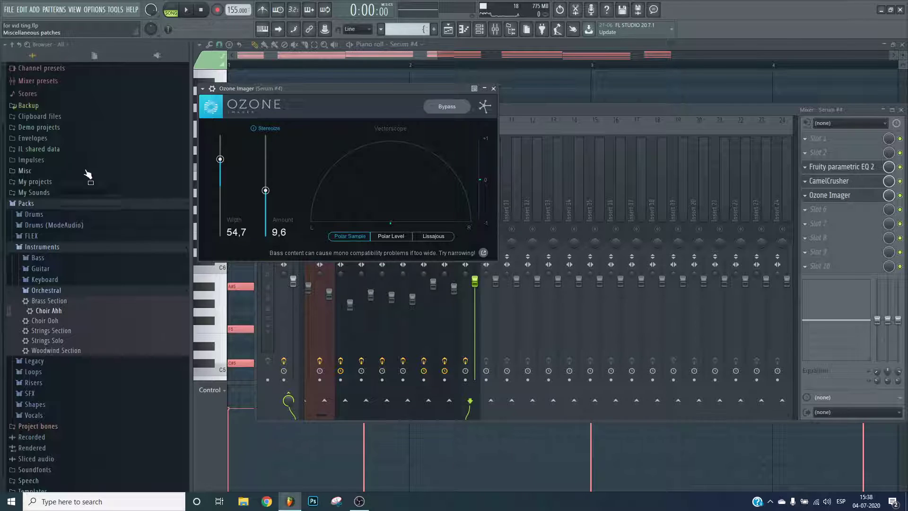
left_click_drag(221, 159, 225, 173)
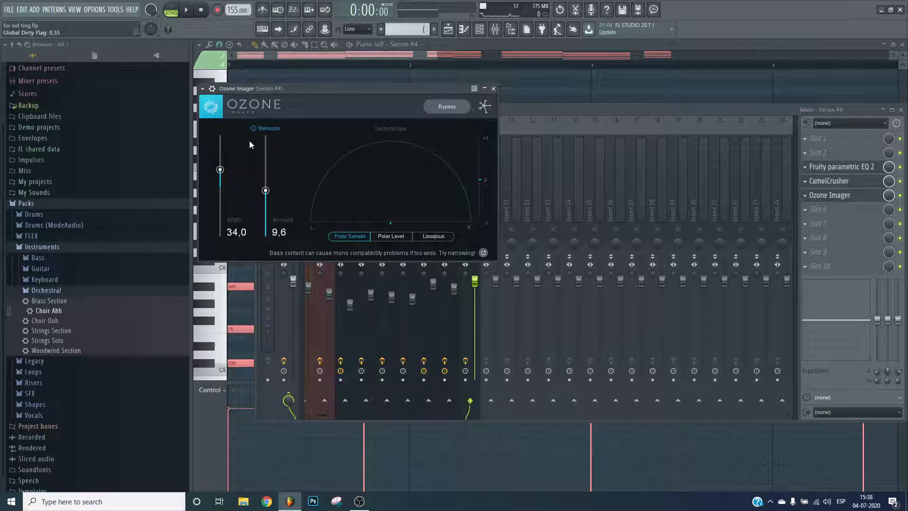
left_click_drag(221, 170, 333, 182)
left_click(842, 195)
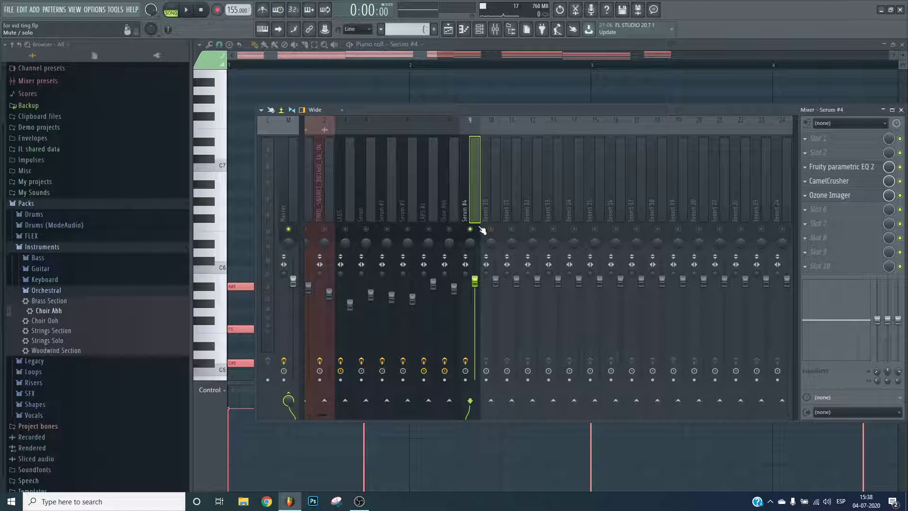
- Play the soloed Serum #4 and move its Fruity Parametric EQ 2 behind Ozone Imager in the effect chain
left_click(842, 166)
left_click(846, 181)
left_click(846, 181)
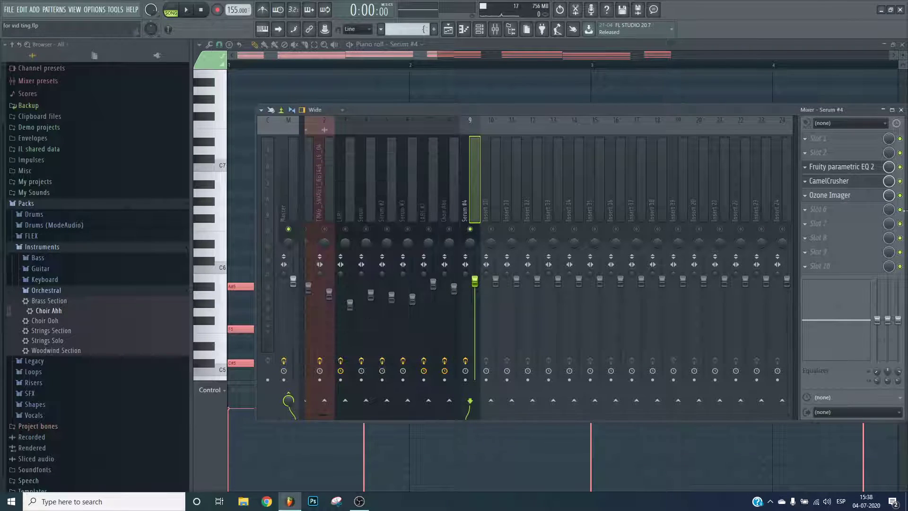
key("space")
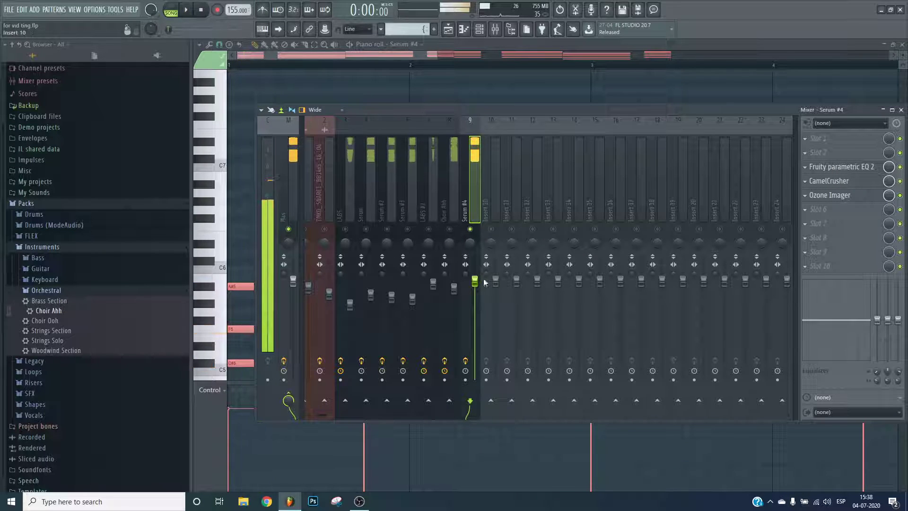
left_click_drag(862, 168, 862, 196)
left_click(862, 196)
key("space")
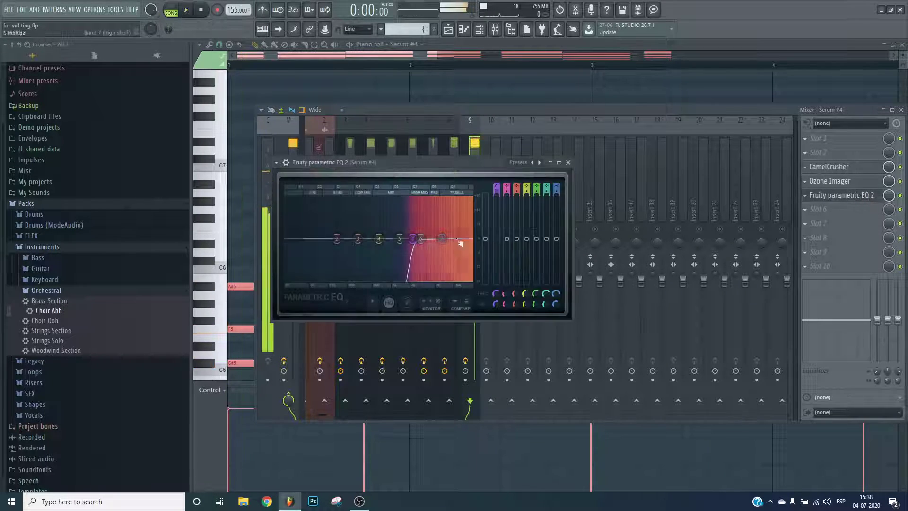
- Turn band 7 of the Serum #4 equalizer into a high cut in the upper treble while previewing the sound
key("space")
scroll(556, 187, "down", 6)
left_click_drag(441, 239, 471, 241)
key("space")
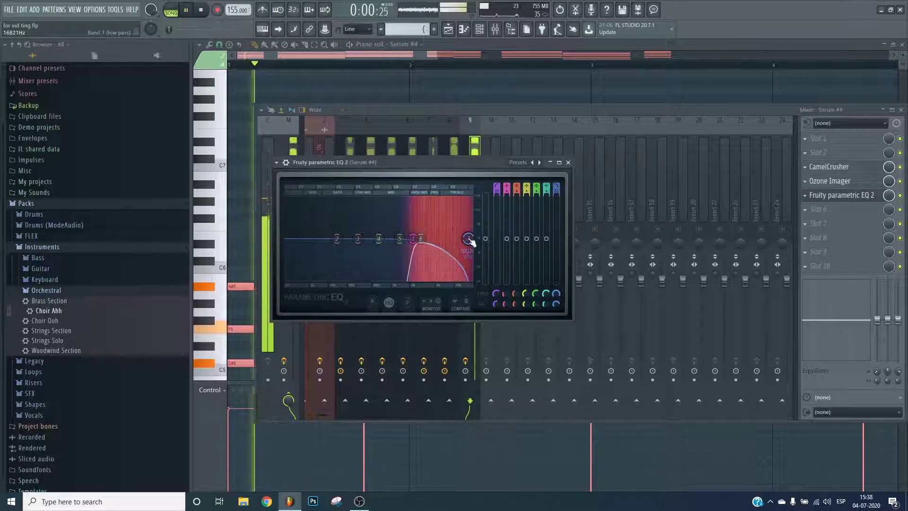
key("space")
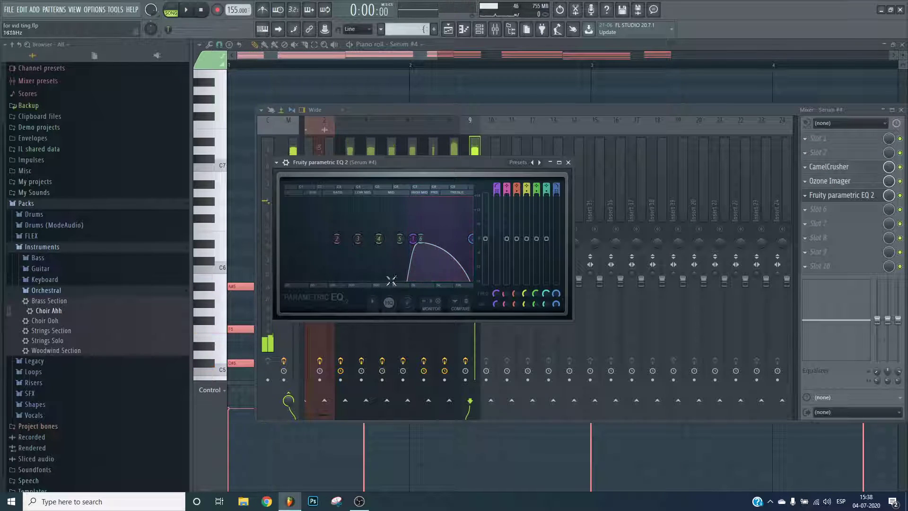
left_click(461, 324)
- Play all tracks unsoloed and lower the Serum #4 fader and the Choir Ahh fader, with Choir Ahh at -2.3 dB
key("space")
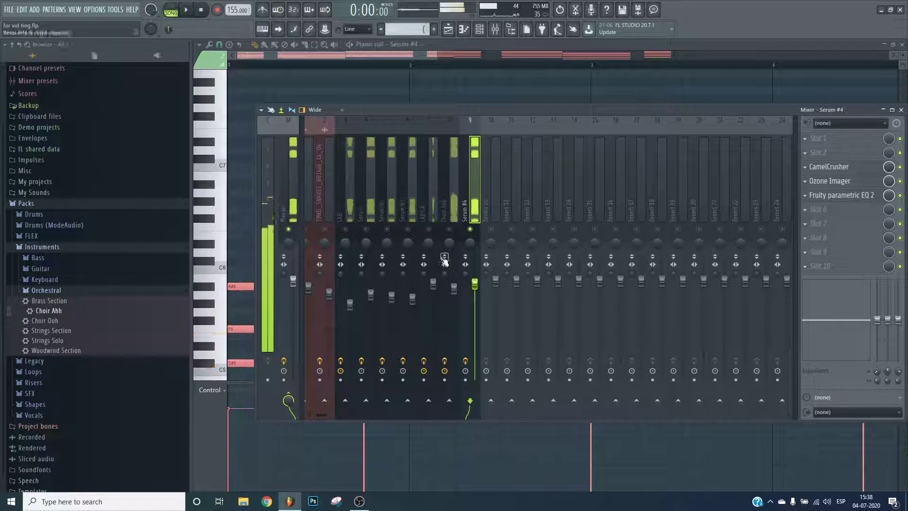
key("space")
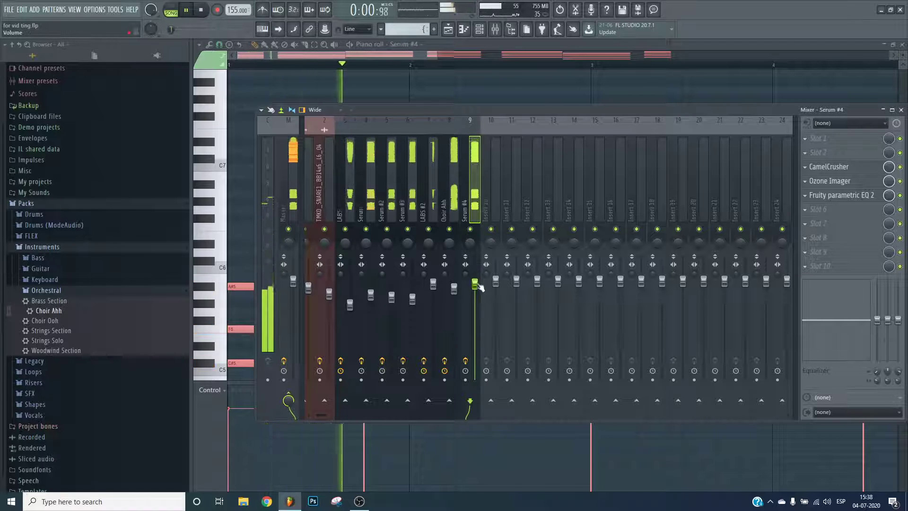
left_click(454, 290)
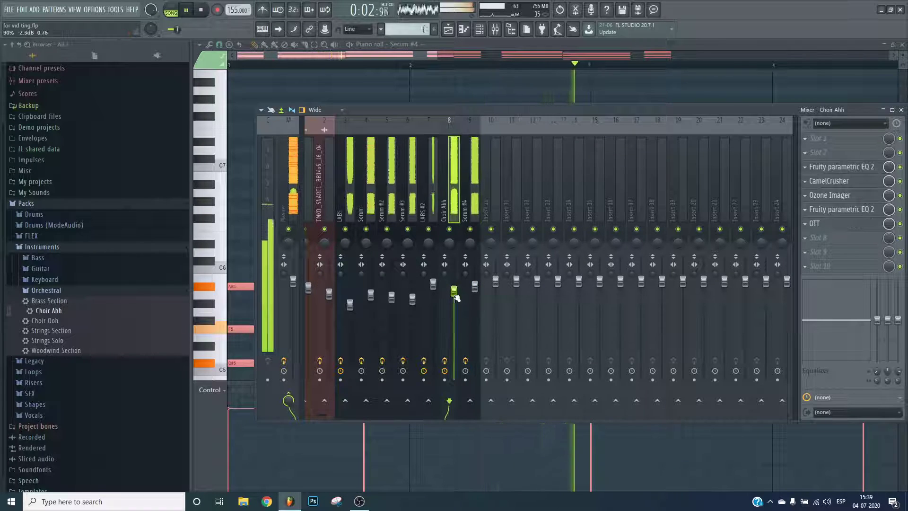
left_click(472, 203)
key("space")
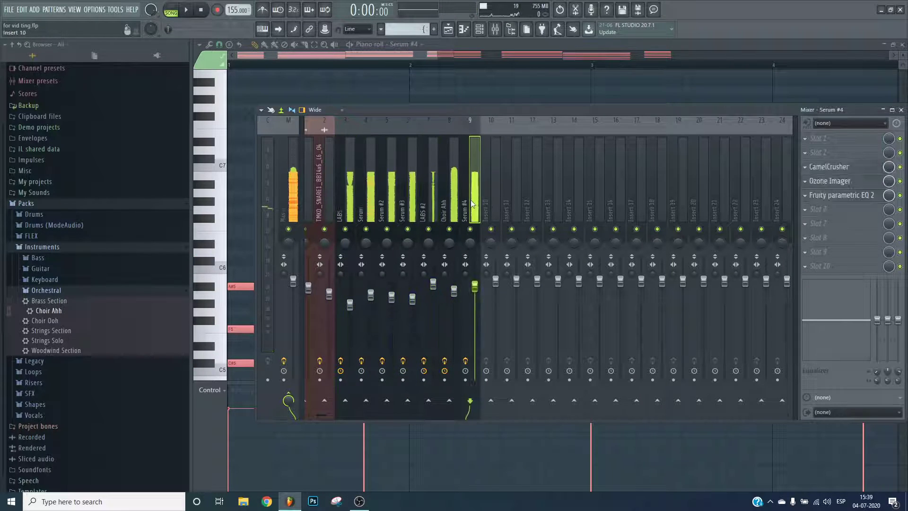
- Route the layer tracks to mixer insert 10 and rename that insert Stacks
right_click(492, 401)
left_click(521, 407)
right_click(500, 118)
key("Escape")
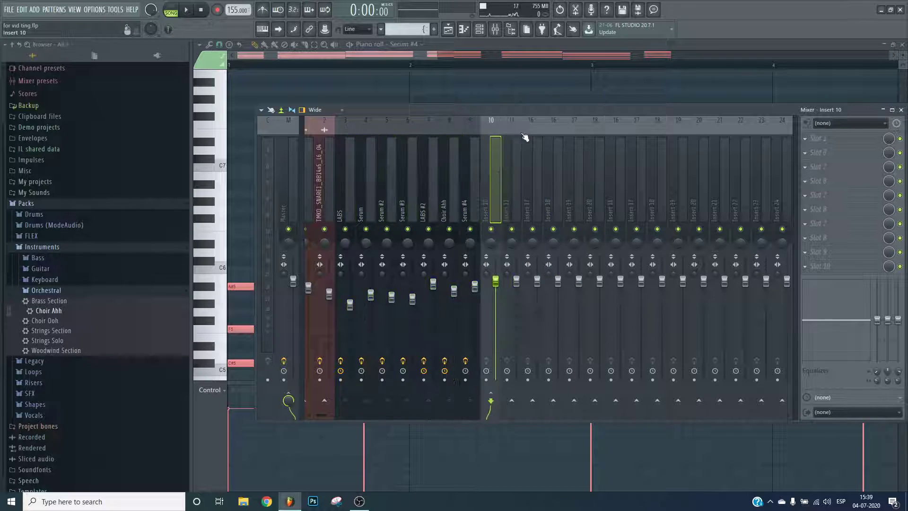
type("S")
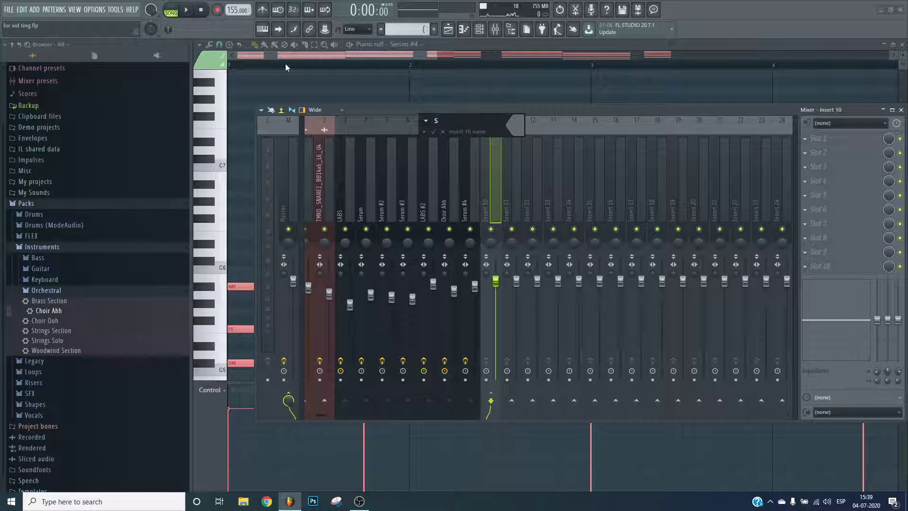
type("tacks")
key("Return")
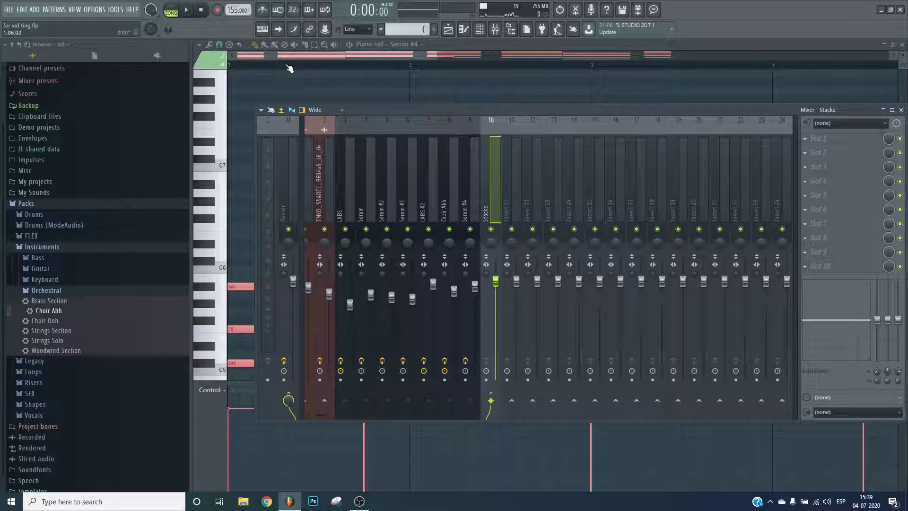
- Add OTT in slot 3 of the Stacks track, reduce its Depth, raise the mid threshold to 142% and adjust the downward compression
left_click(849, 166)
left_click(581, 334)
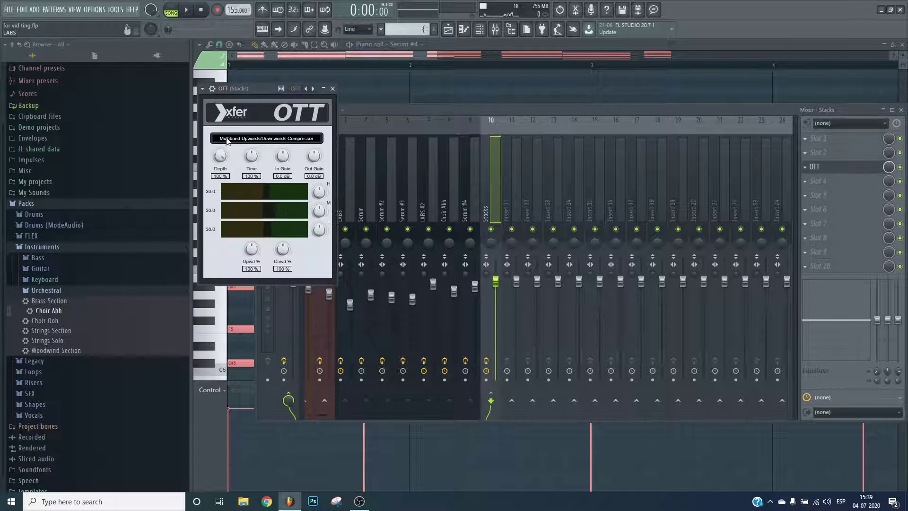
left_click_drag(220, 198, 220, 220)
left_click_drag(276, 196, 283, 202)
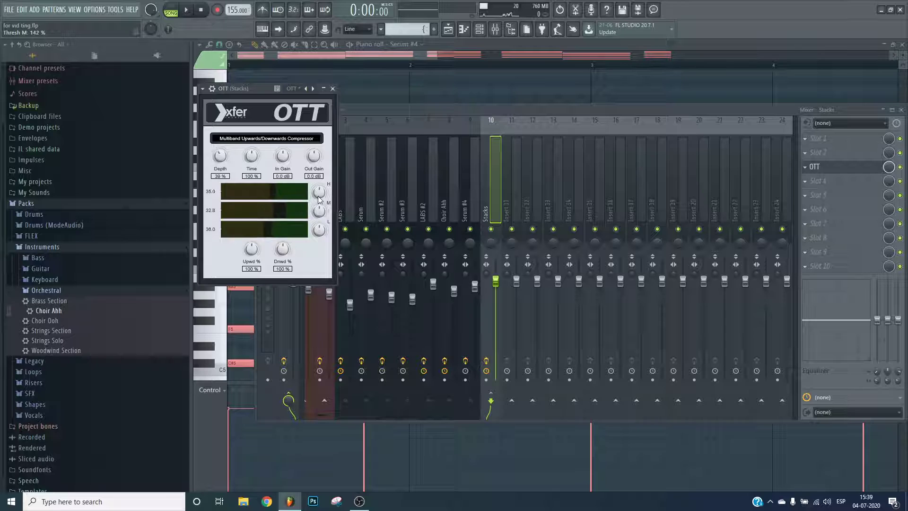
left_click_drag(229, 170, 228, 184)
left_click_drag(282, 251, 264, 252)
left_click(814, 166)
- Reopen OTT on the Stacks track to review its settings
left_click(818, 209)
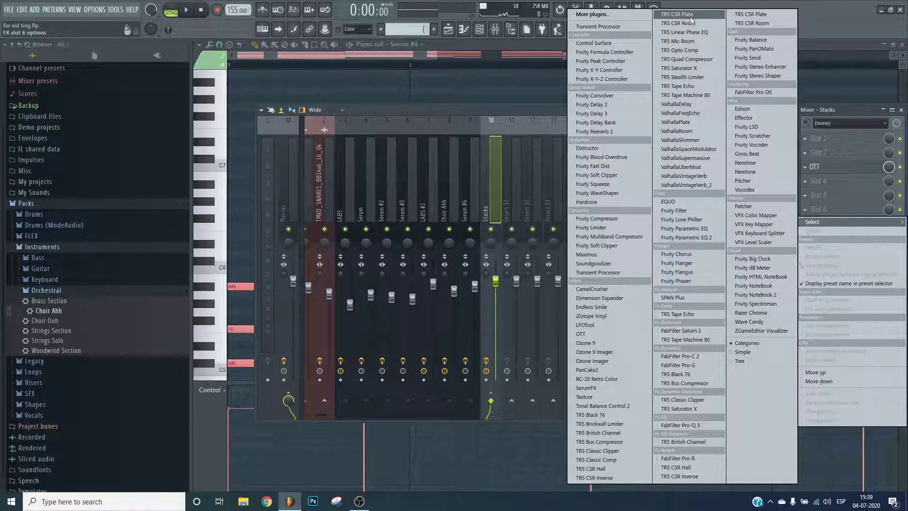
left_click(830, 168)
left_click(827, 168)
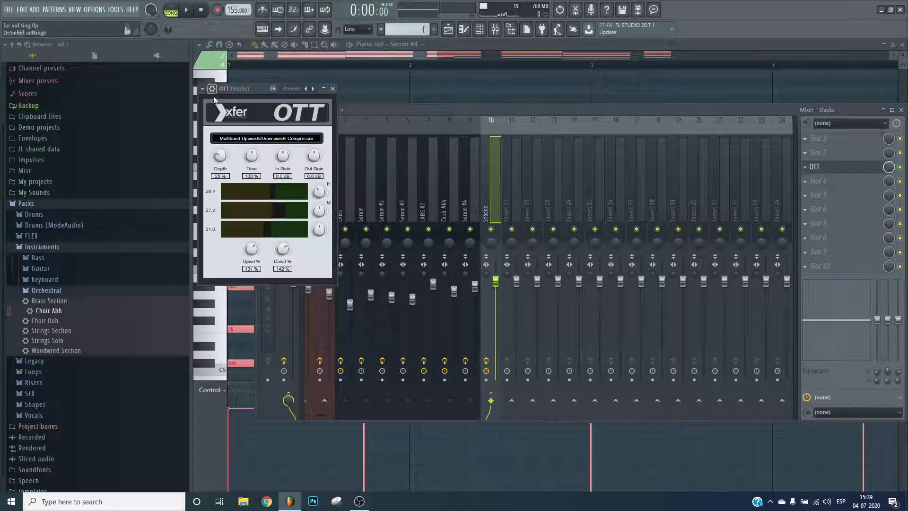
key("Escape")
left_click(856, 167)
key("Escape")
left_click(856, 167)
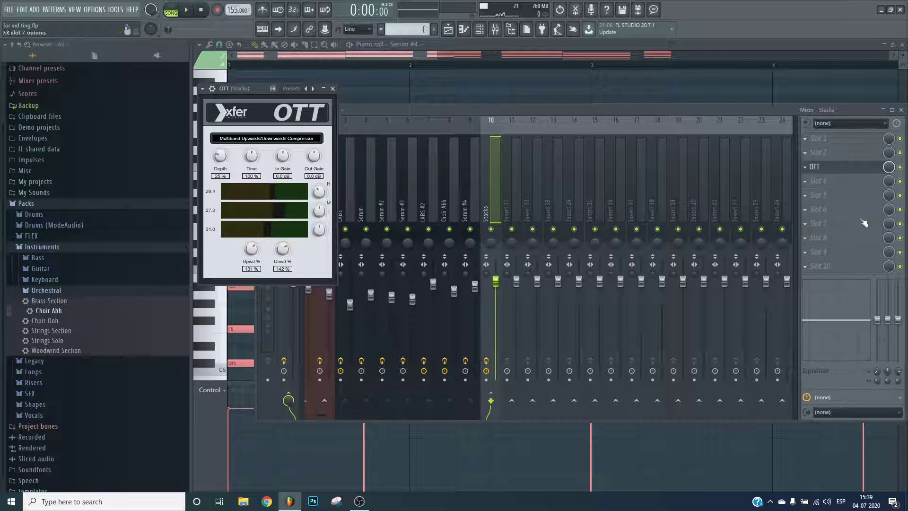
key("Escape")
- Add TR5 Opto Comp in slot 4 of the Stacks track and set attack 0.43 ms, release 182 ms and compression about 6.5
left_click(847, 181)
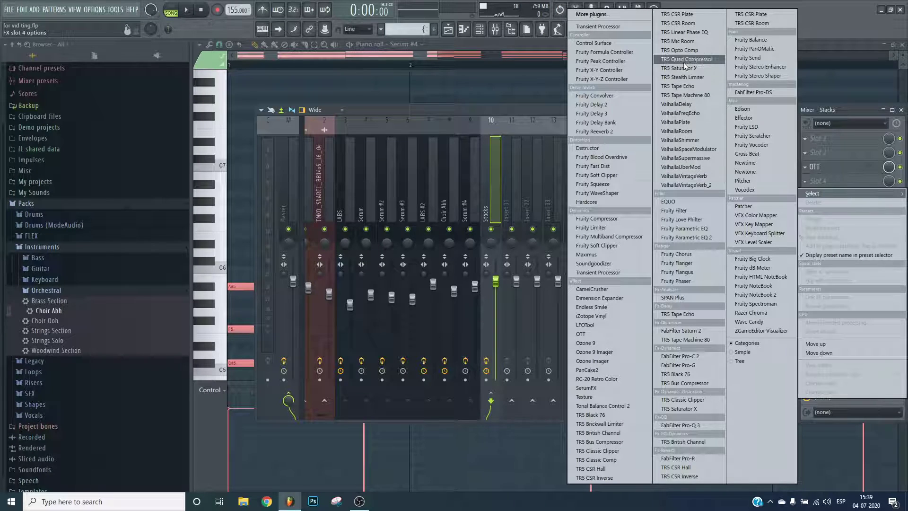
left_click(674, 50)
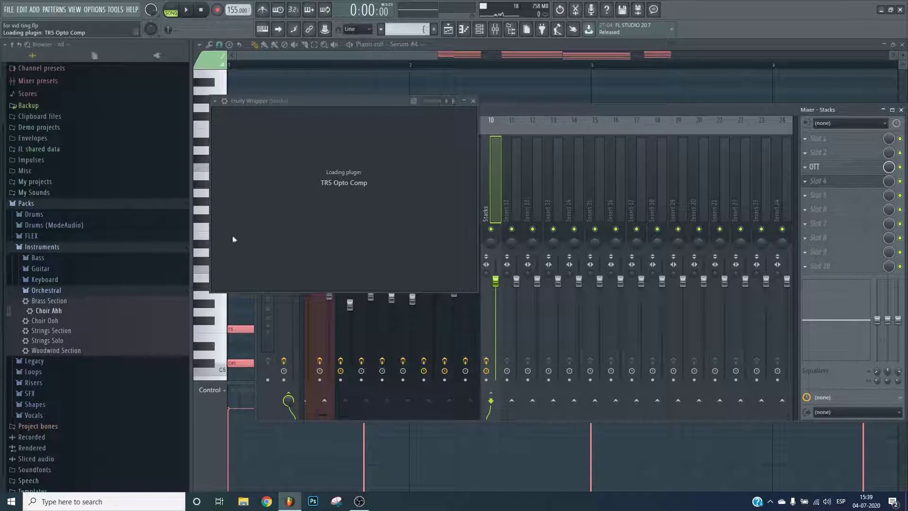
left_click_drag(413, 153, 418, 169)
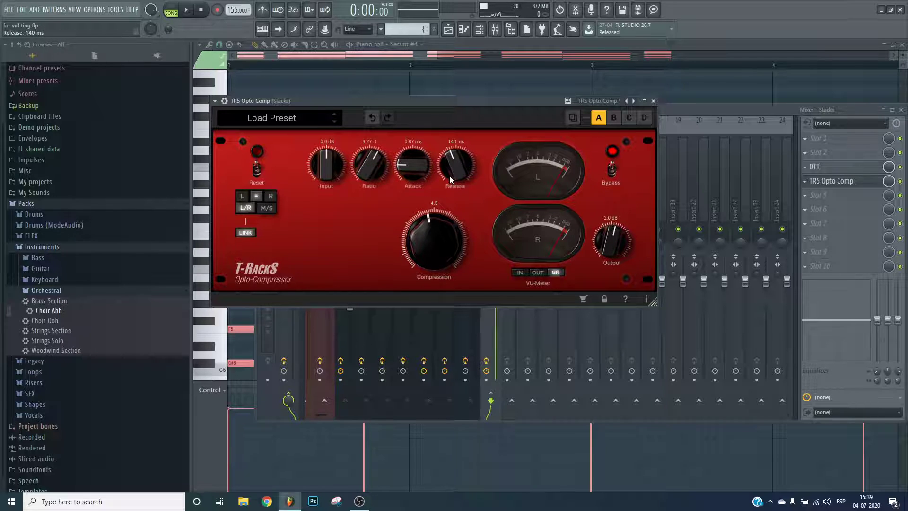
left_click_drag(444, 239, 455, 272)
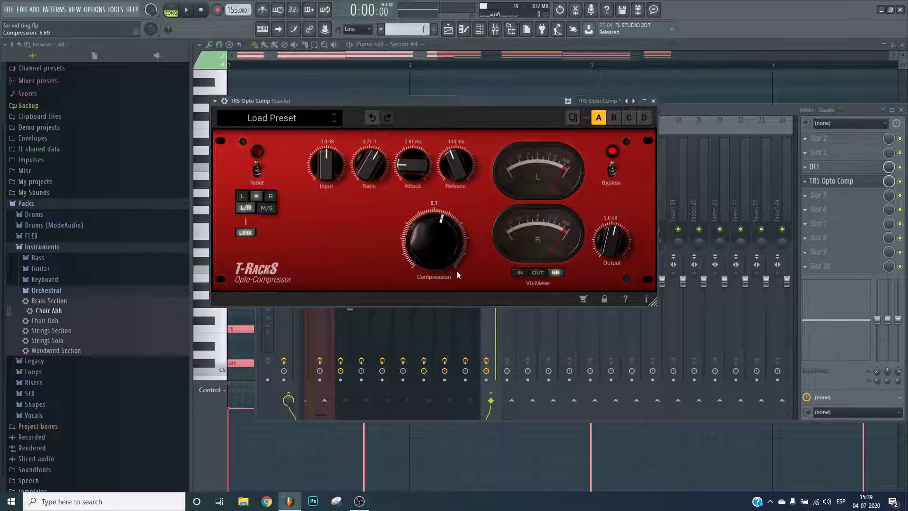
left_click_drag(441, 241, 441, 228)
left_click_drag(413, 162, 433, 177)
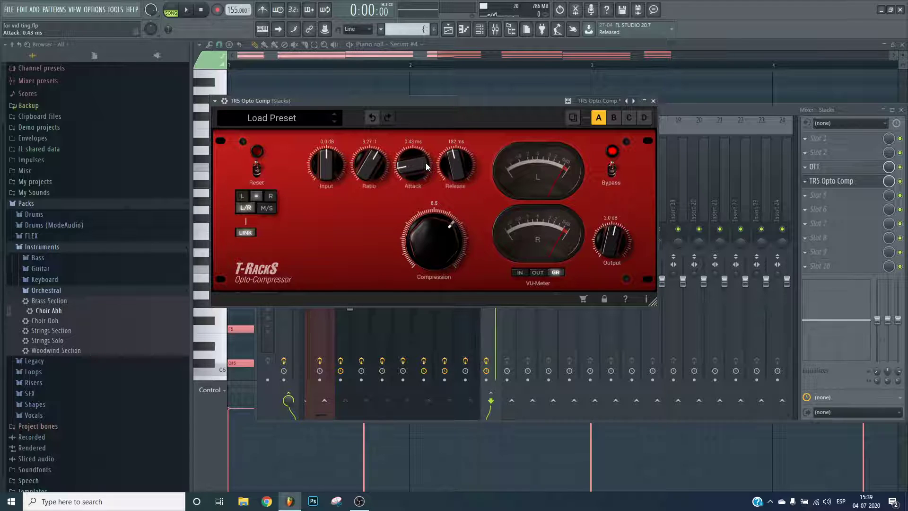
- Refine TR5 Opto Comp on the Stacks track to attack 0.23 ms, release 256 ms and compression 7.0
left_click(828, 183)
left_click(827, 182)
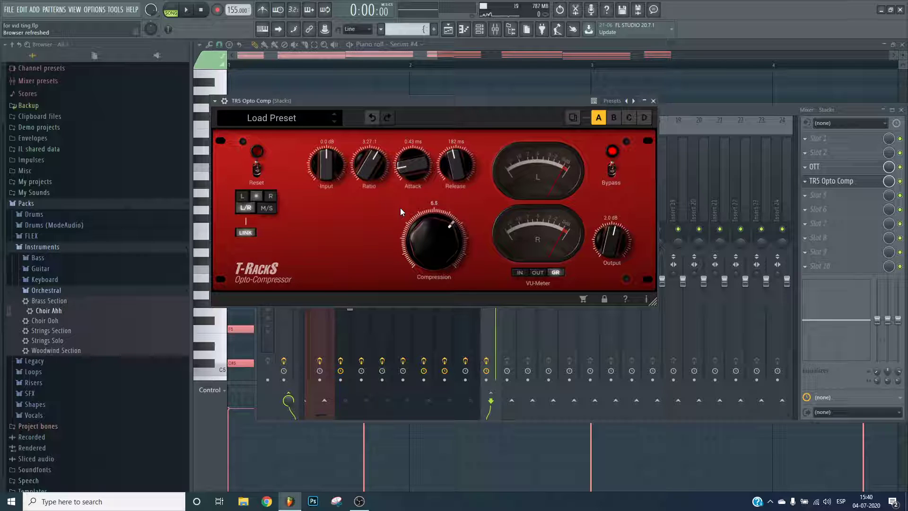
scroll(417, 172, "down", 2)
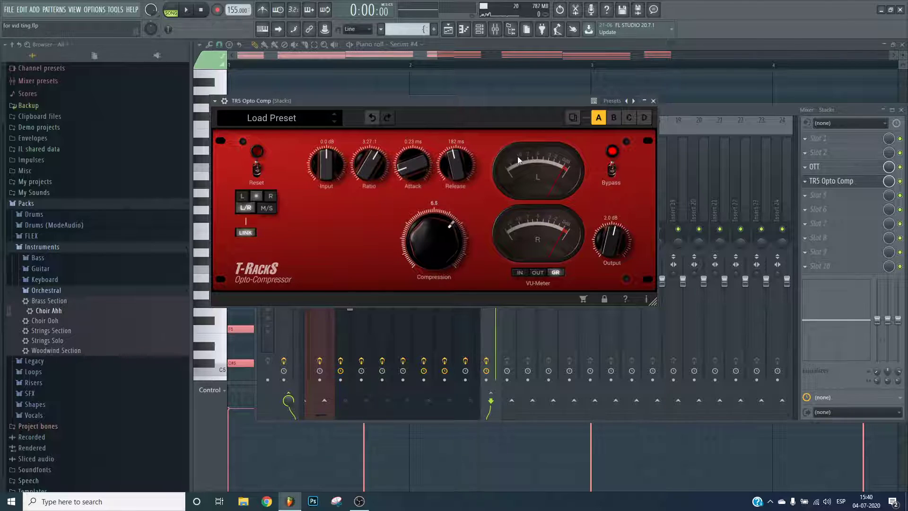
key("Escape")
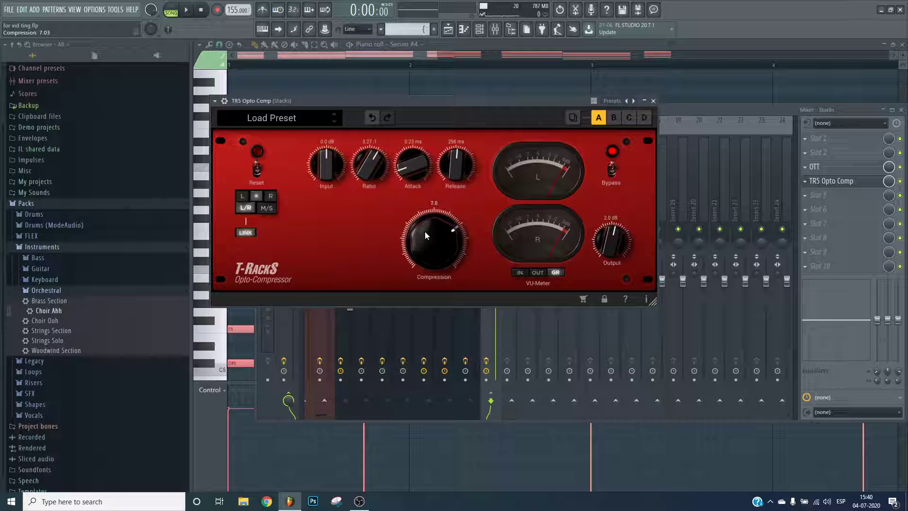
left_click(833, 182)
- Add FabFilter Saturn 2 to the Stacks track with the Color preset Saturate and Color O and move it to slot 6
left_click(829, 224)
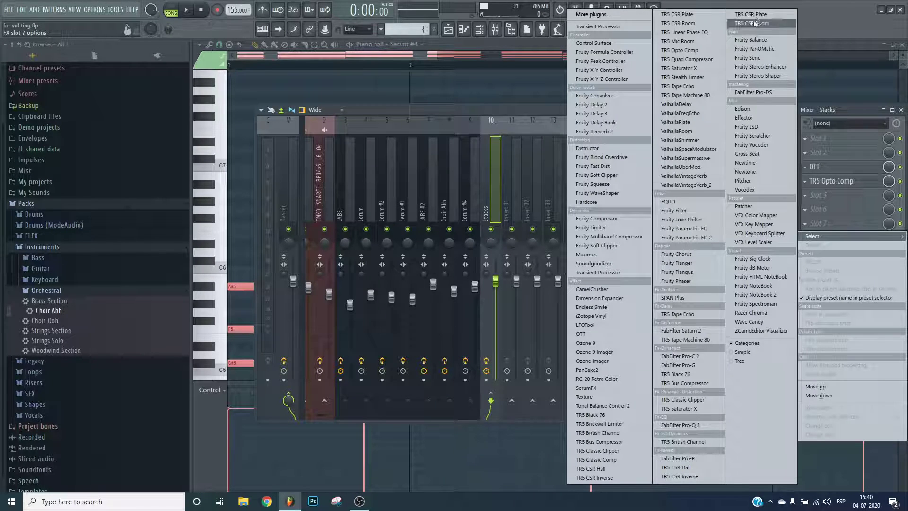
left_click(681, 330)
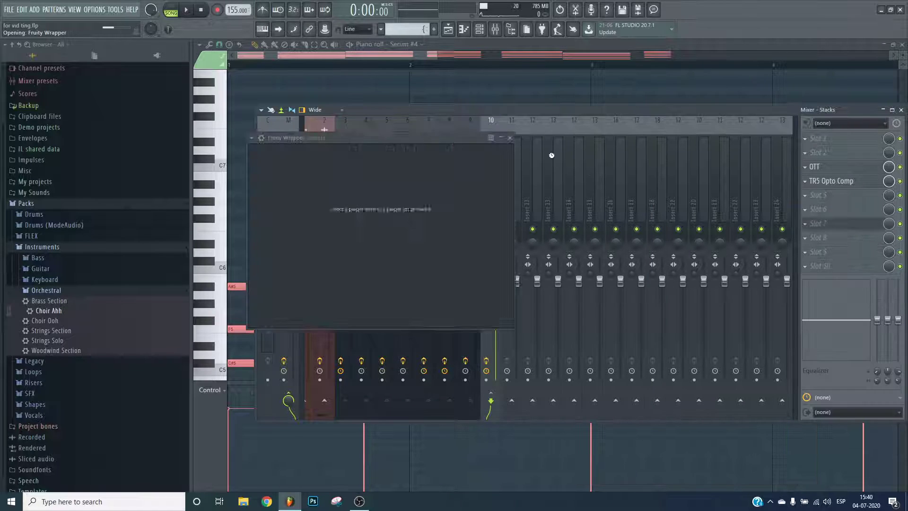
left_click(479, 156)
mouse_move(518, 174)
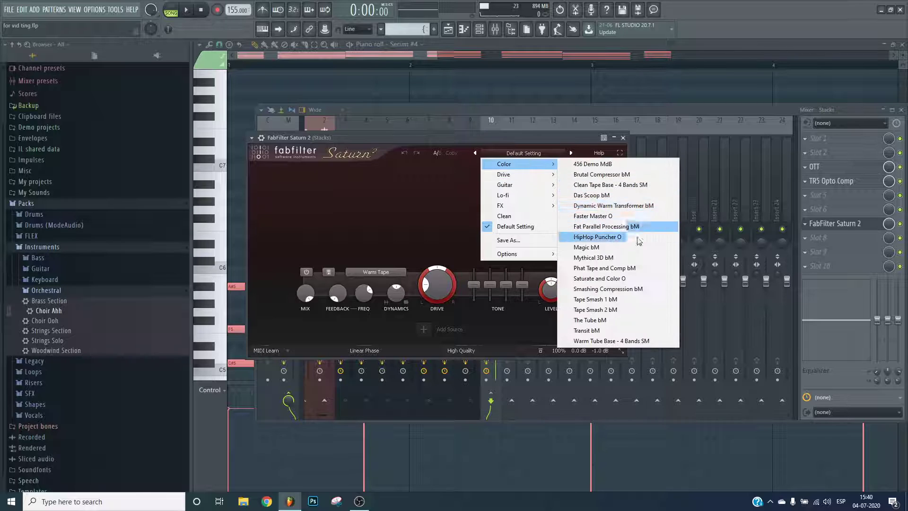
left_click(612, 273)
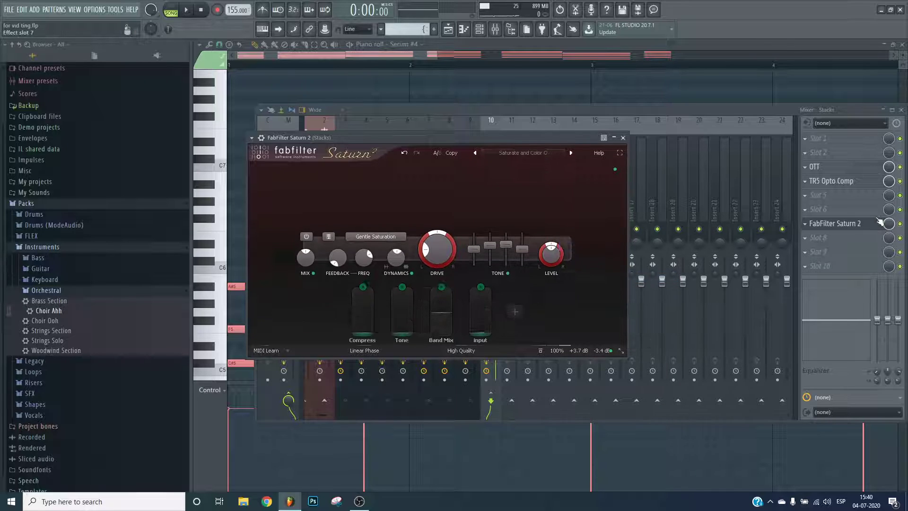
left_click_drag(846, 223, 868, 213)
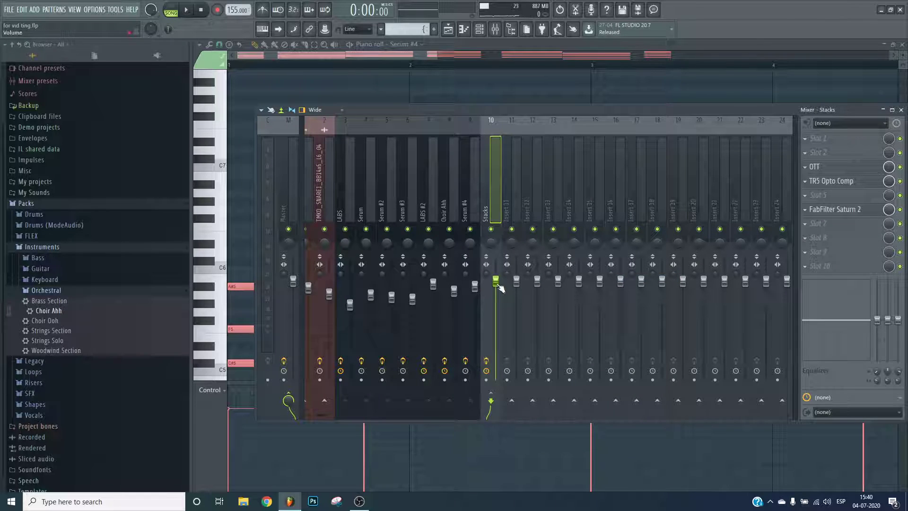
- Lower the output of TR5 Opto Comp on the Stacks track to about -0.4 dB and play the song
left_click(868, 187)
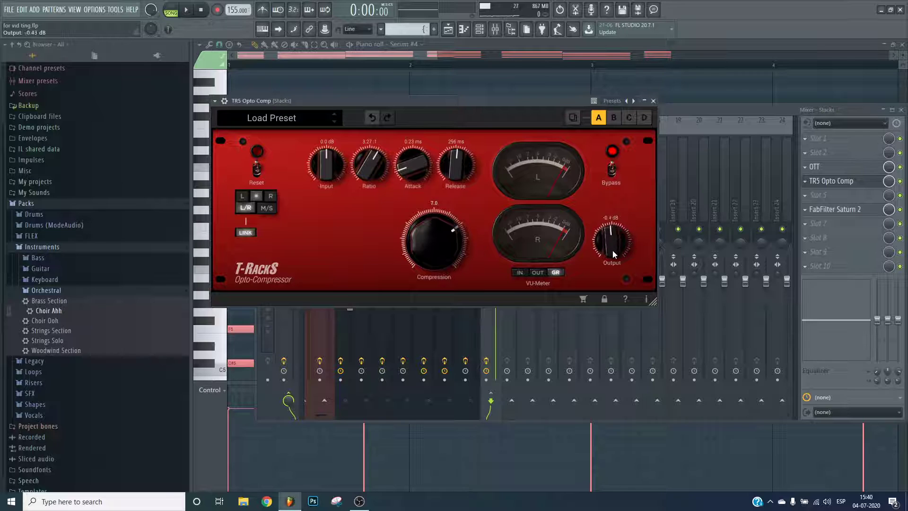
key("Escape")
key("space")
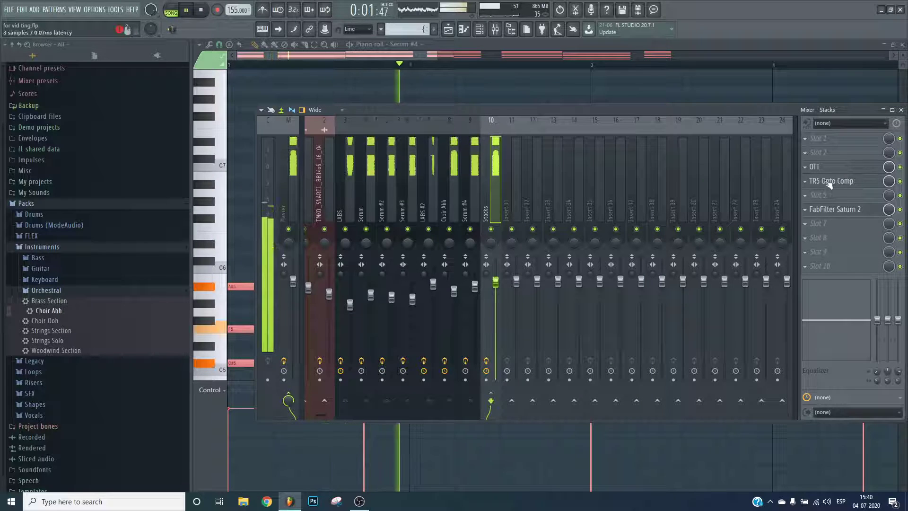
left_click(866, 182)
- Add Fruity Parametric EQ 2 in slot 5 of the Stacks track
left_click(832, 195)
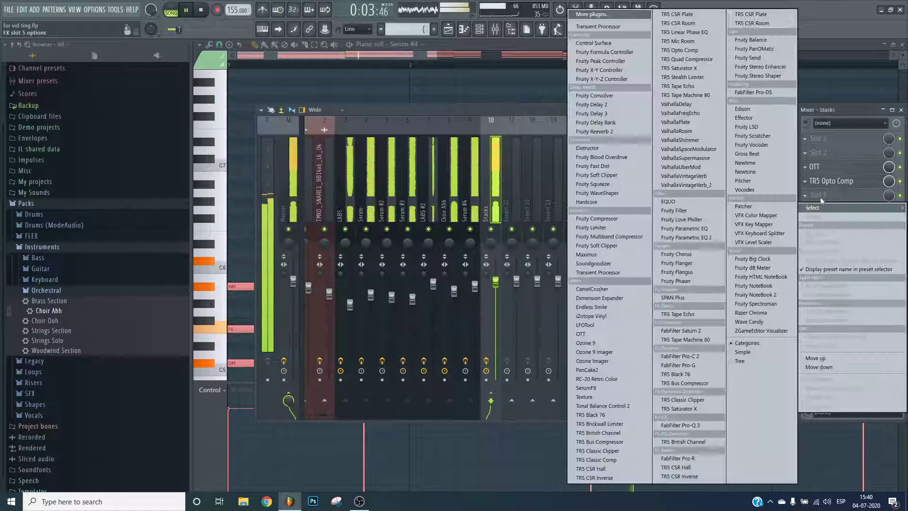
left_click(689, 236)
key("Escape")
- Lower the Choir Ahh fader to about -4.9 dB, solo that track and stop playback
left_click_drag(455, 291, 455, 302)
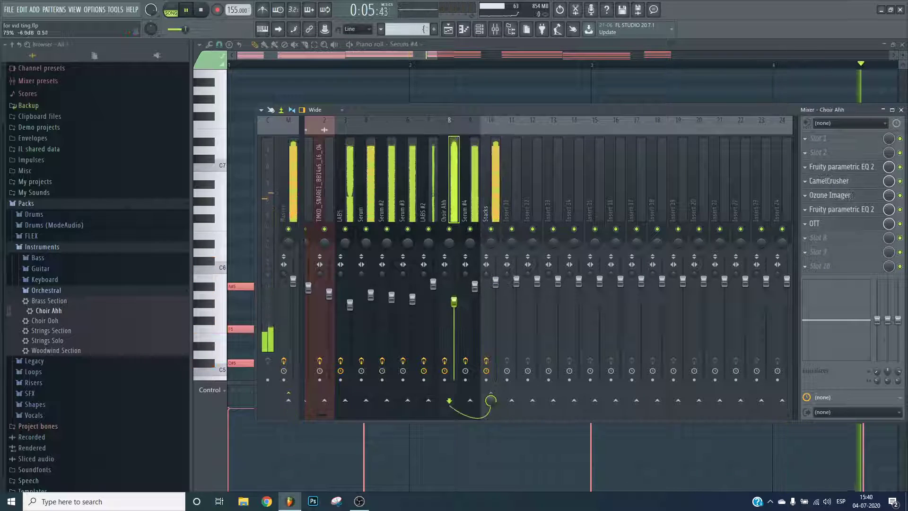
right_click(449, 229)
key("space")
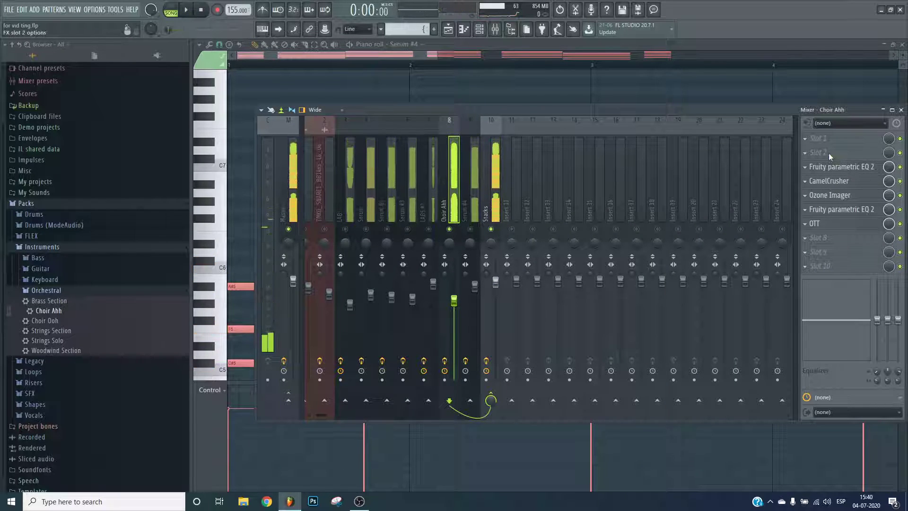
- Add ValhallaRoom to slot 2 of the Choir Ahh track and load its licence key file from the Downloads folder
left_click(832, 154)
left_click(695, 132)
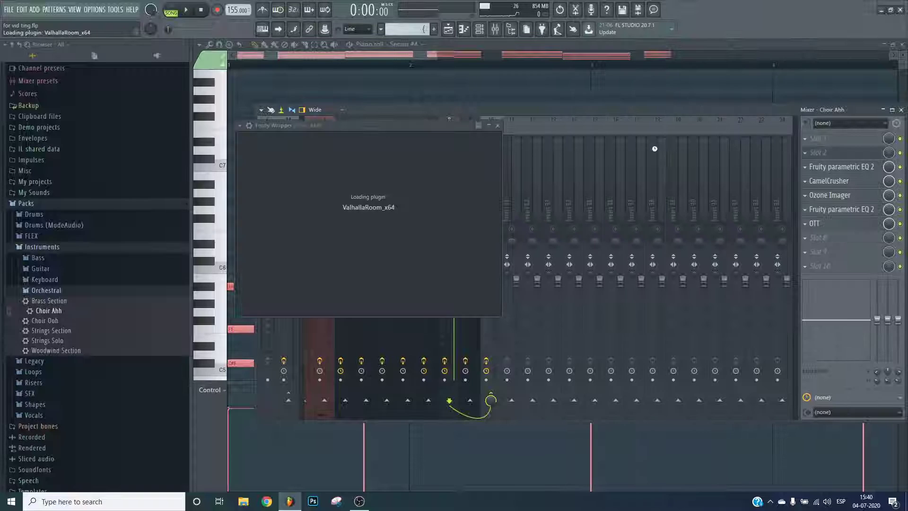
left_click(487, 291)
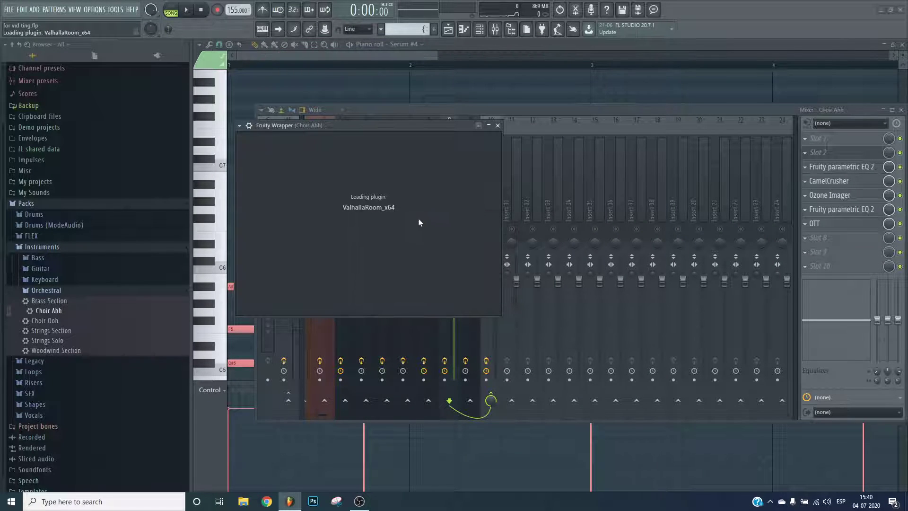
left_click(264, 249)
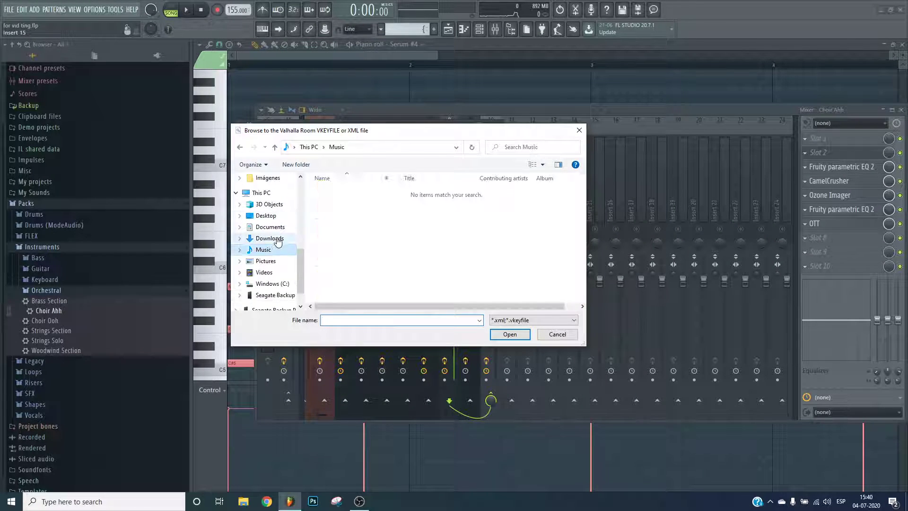
left_click(270, 238)
double_click(352, 235)
double_click(360, 197)
double_click(364, 195)
left_click(364, 196)
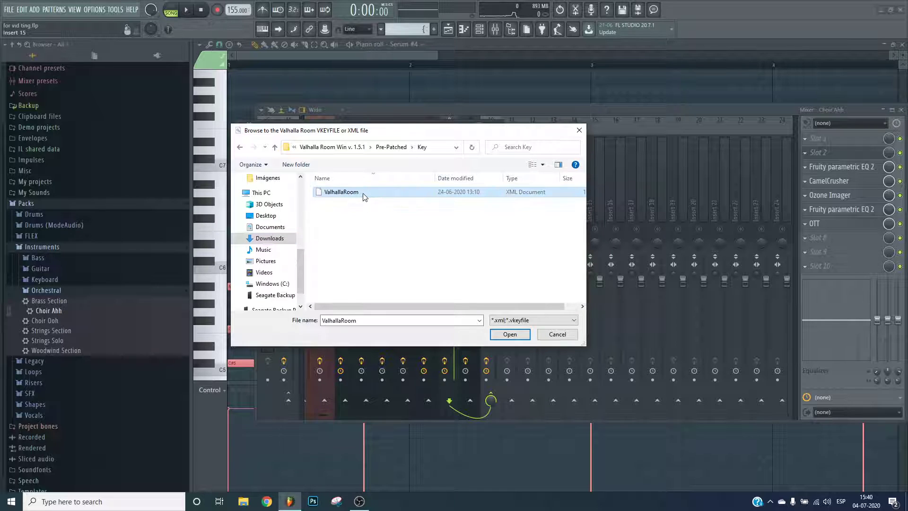
left_click(508, 335)
key("Return")
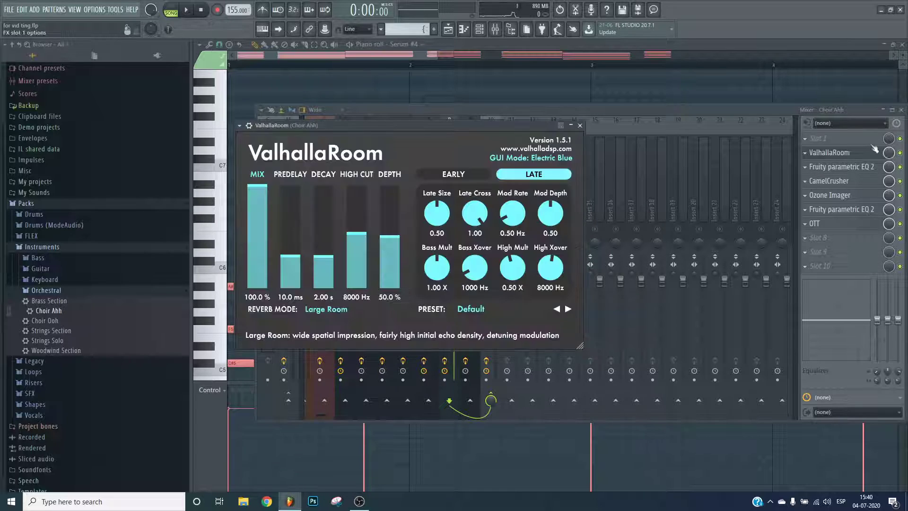
- Move ValhallaRoom to slot 5 of the Choir Ahh track and adjust its predelay, decay and high cut while previewing
left_click_drag(848, 154, 828, 196)
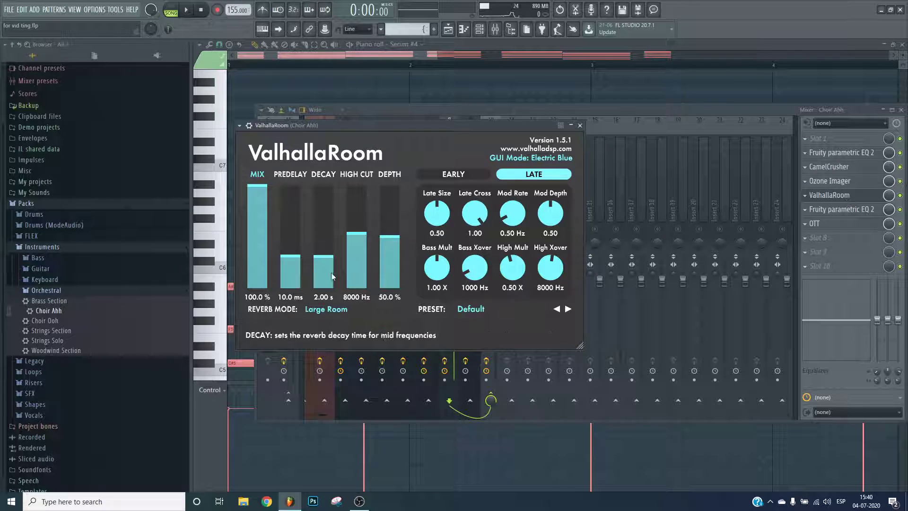
key("space")
key("space")
left_click(283, 203)
left_click(286, 262)
left_click(327, 235)
left_click(359, 205)
left_click(841, 197)
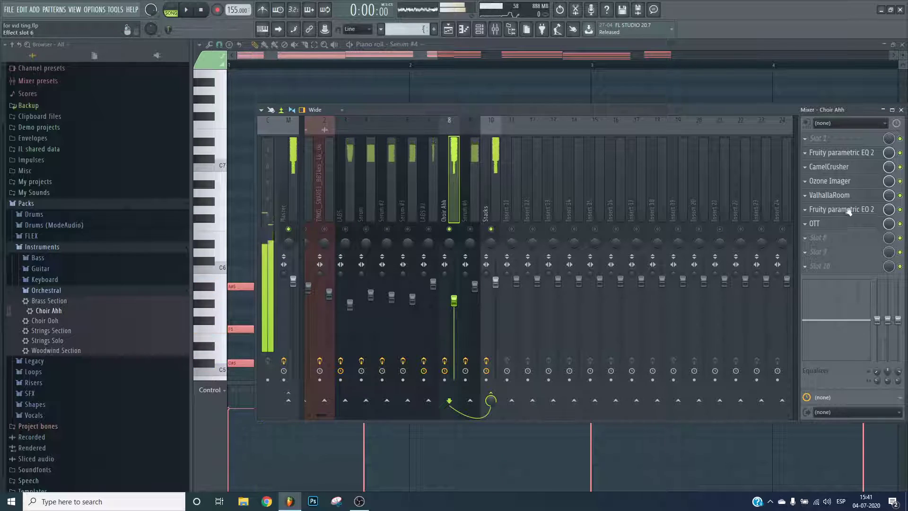
- Move ValhallaRoom below OTT to slot 7 of the Choir Ahh track and add Fruity Parametric EQ 2 in slot 8
scroll(841, 197, "down", 2)
left_click(805, 238)
mouse_move(817, 243)
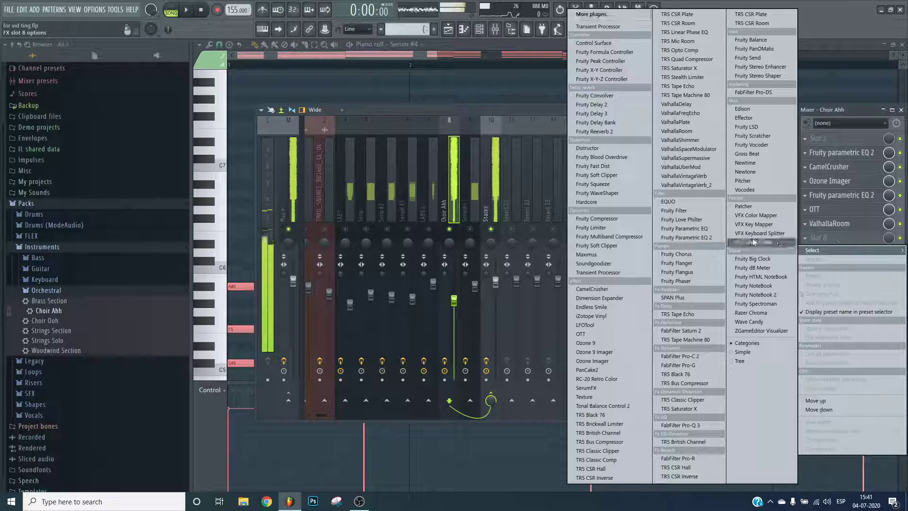
left_click(703, 238)
- Shape the slot 8 equalizer with band 1 as a low cut, band 7 as a high cut, and slightly lowered bands 4 to 6
scroll(434, 125, "up", 3)
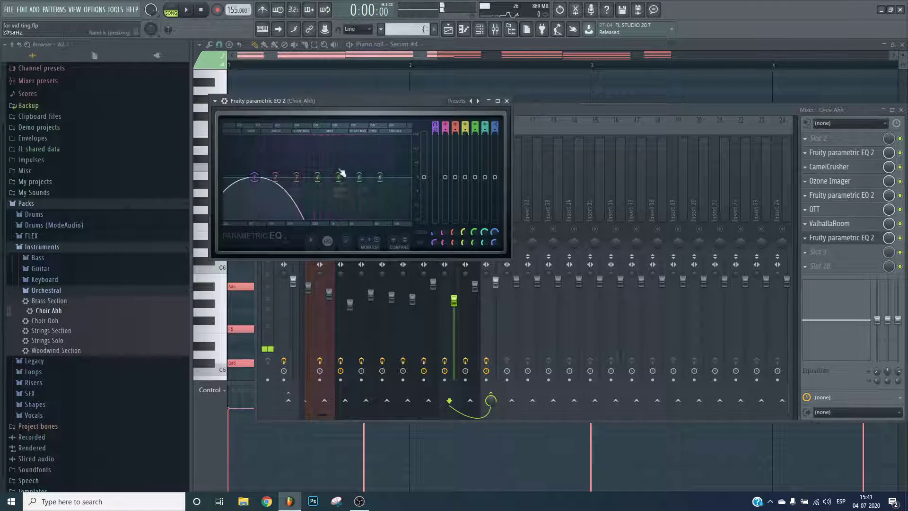
left_click_drag(254, 177, 337, 182)
left_click_drag(359, 177, 359, 182)
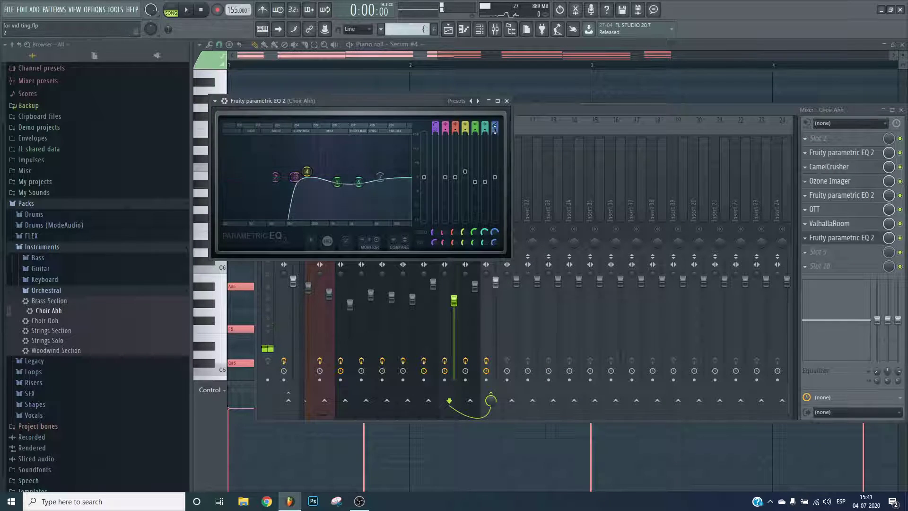
scroll(496, 122, "up", 6)
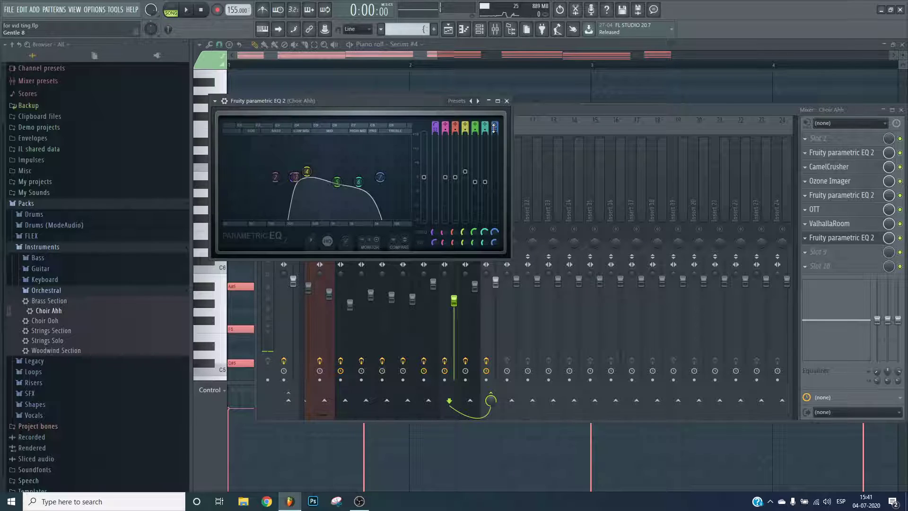
left_click_drag(380, 177, 371, 177)
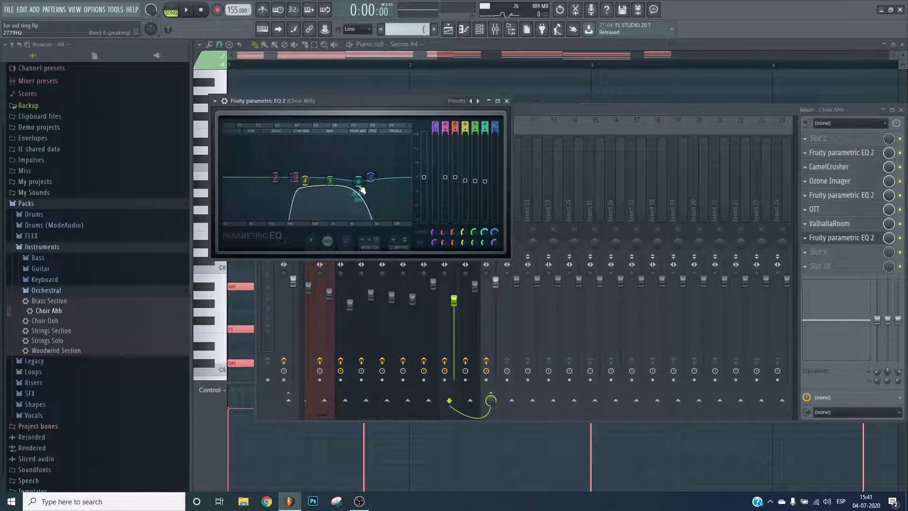
left_click_drag(330, 181, 306, 180)
key("space")
key("space")
- Play all tracks unsoloed to hear Choir Ahh in the stack, recheck its ValhallaRoom and select the Stacks track
key("Escape")
key("space")
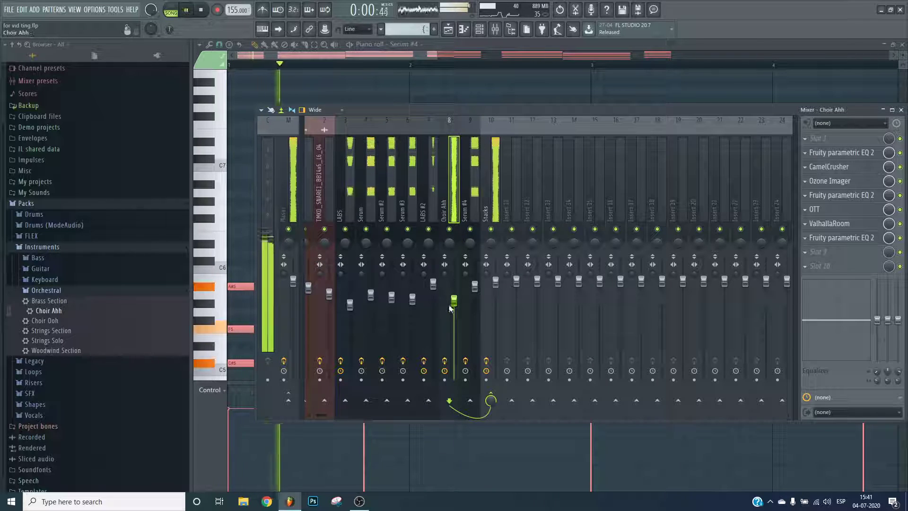
left_click(829, 223)
key("Escape")
left_click(483, 235)
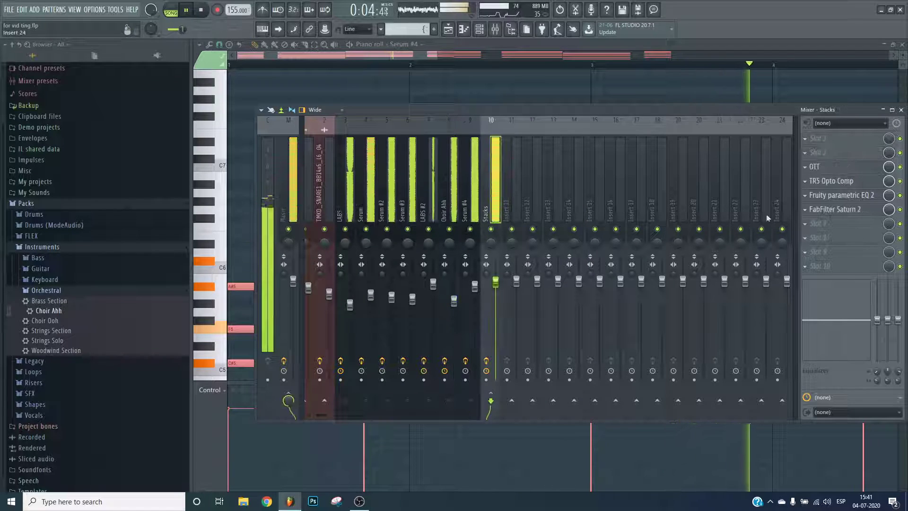
- Lower the Serum #4 level, raise the LABS level, and move TR5 Opto Comp to slot 6 of the Stacks track
left_click_drag(475, 286, 475, 304)
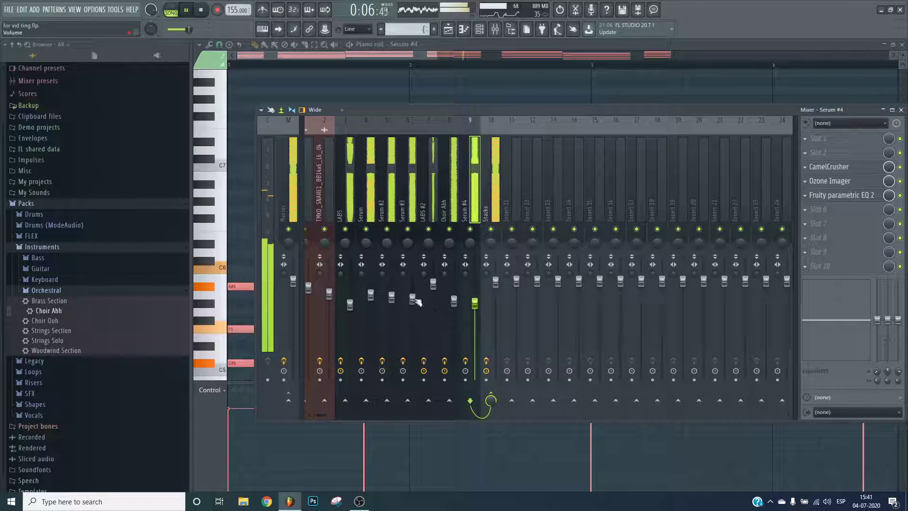
left_click_drag(349, 305, 351, 295)
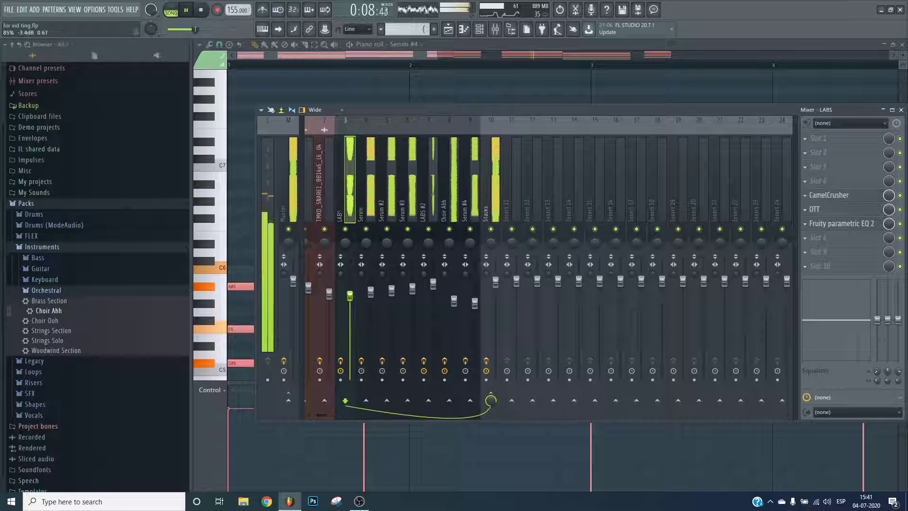
left_click(492, 289)
left_click(818, 181)
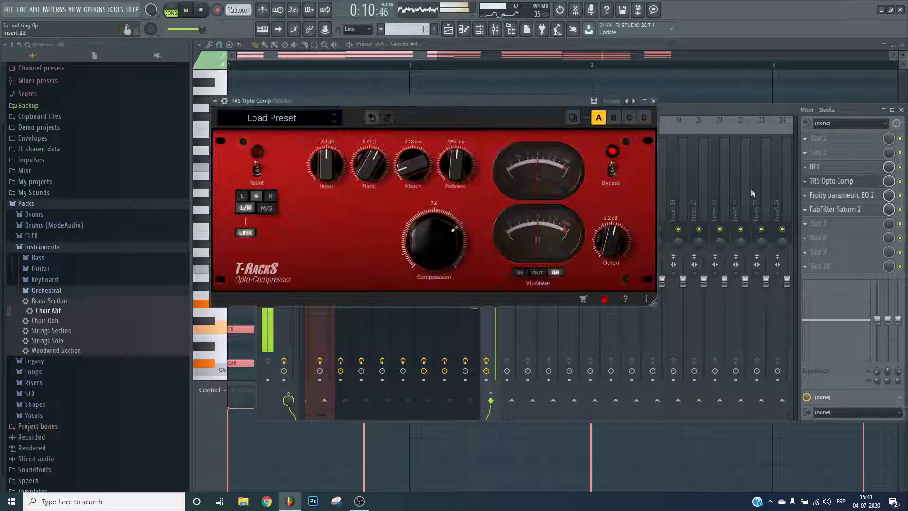
left_click_drag(832, 181, 832, 213)
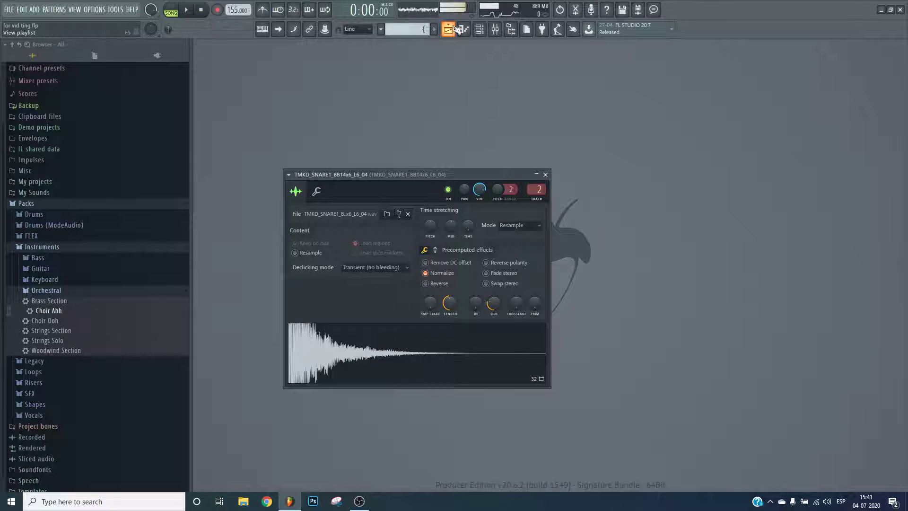
- Add a second clip of the seventh pattern on Track 7 of the playlist, starting at bar 9
left_click(449, 29)
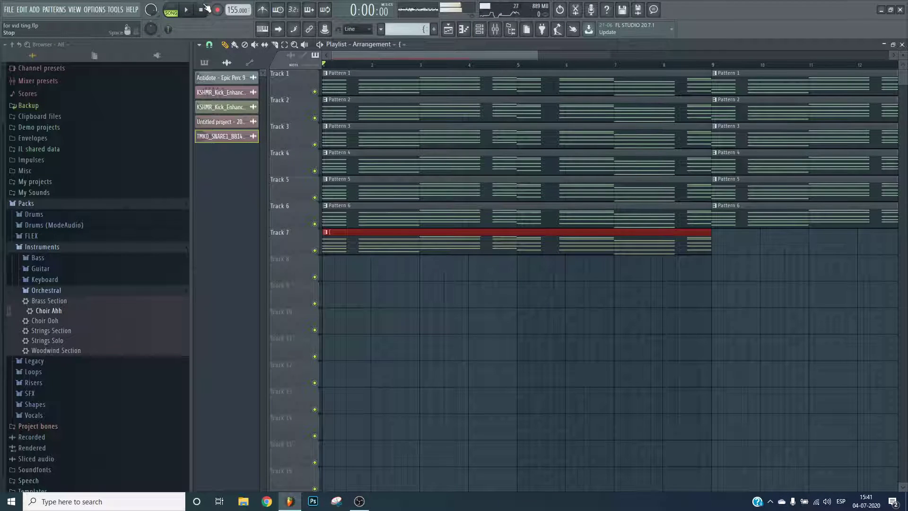
left_click(714, 233)
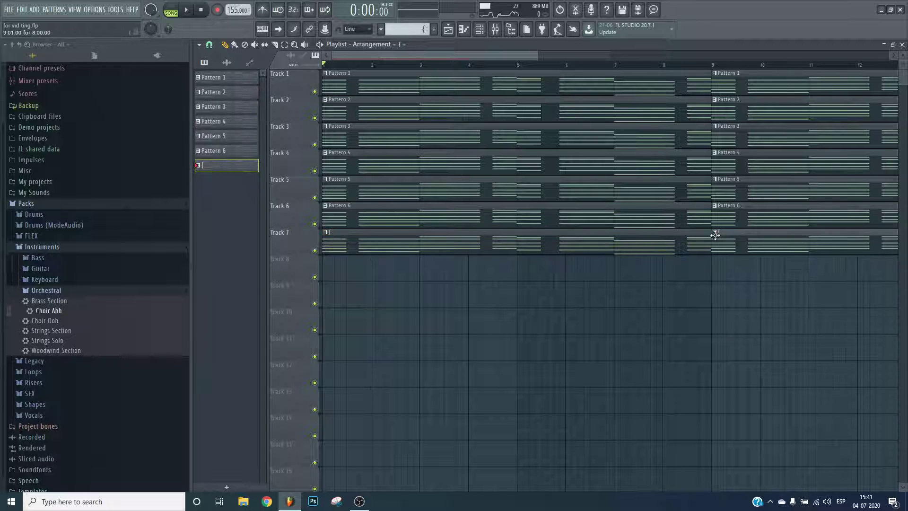
scroll(660, 69, "down", 5)
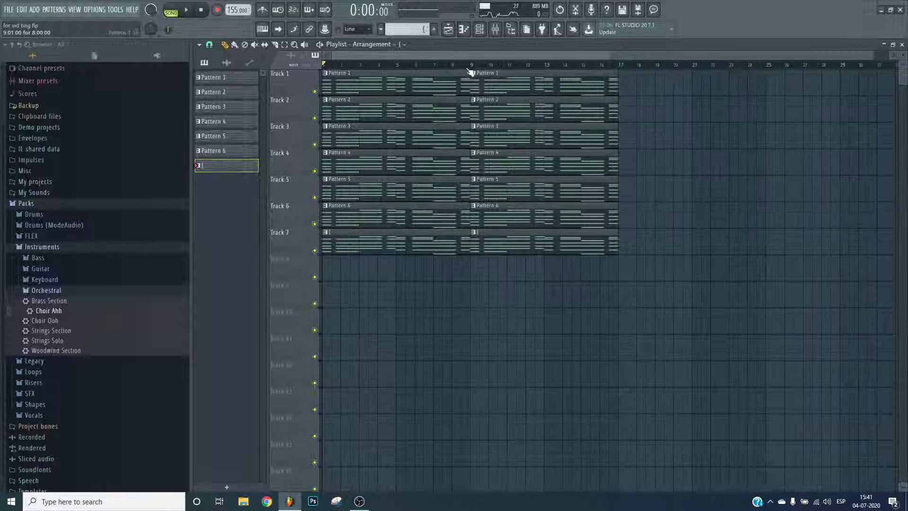
- Play the arrangement and inspect the Stacks track and the slot 8 equalizer on the Choir Ahh track
left_click(496, 30)
left_click(496, 192)
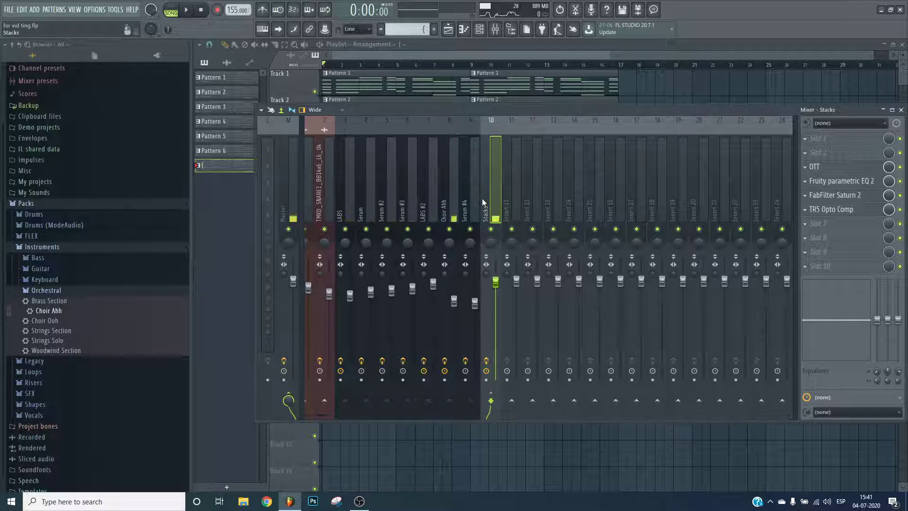
key("F9")
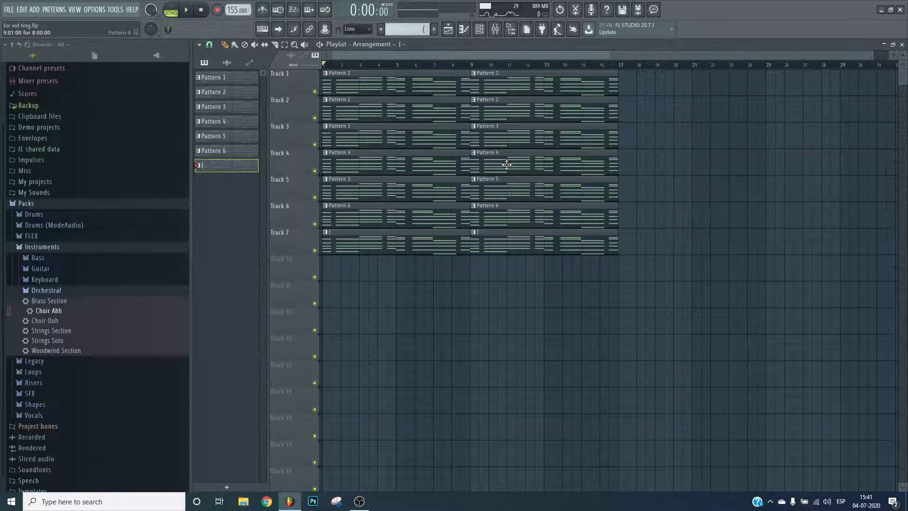
key("space")
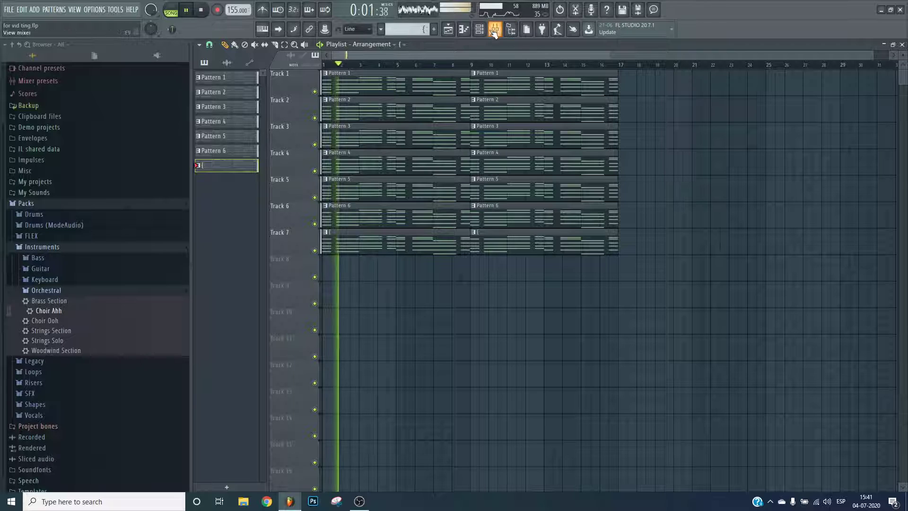
key("F9")
left_click(444, 188)
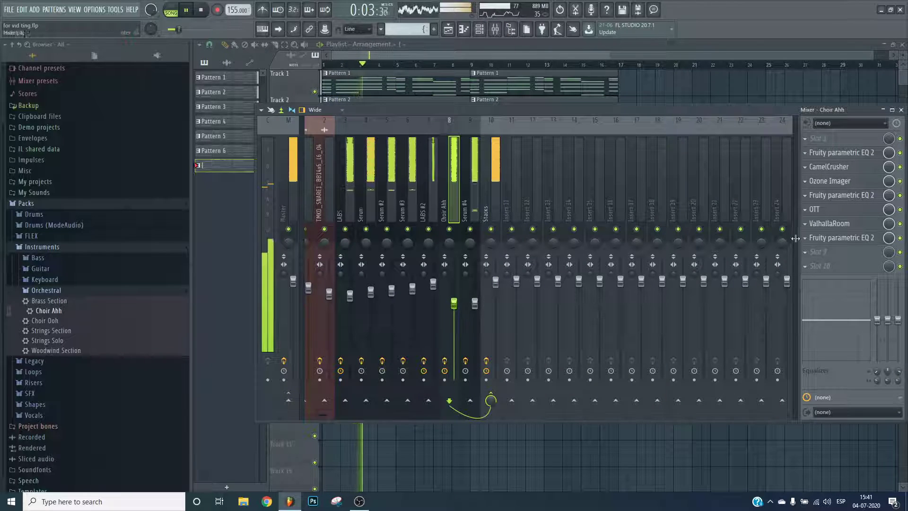
left_click(842, 237)
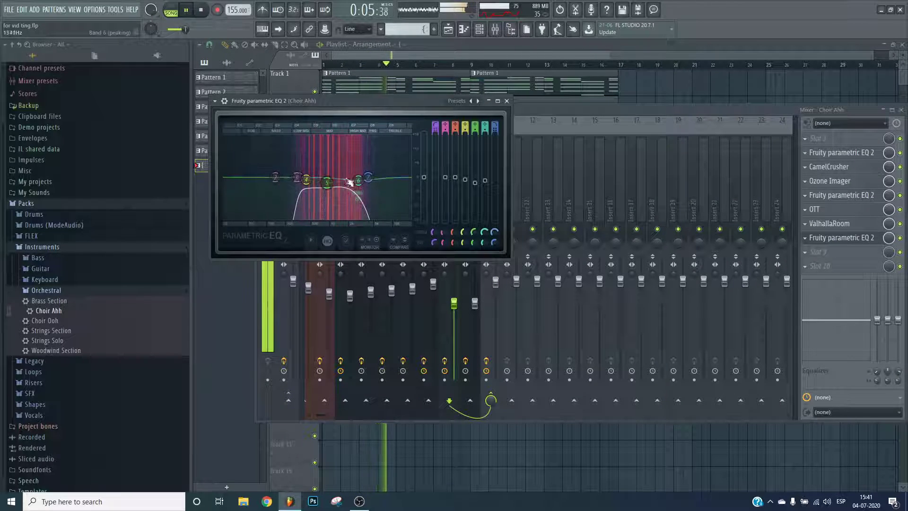
key("Escape")
key("space")
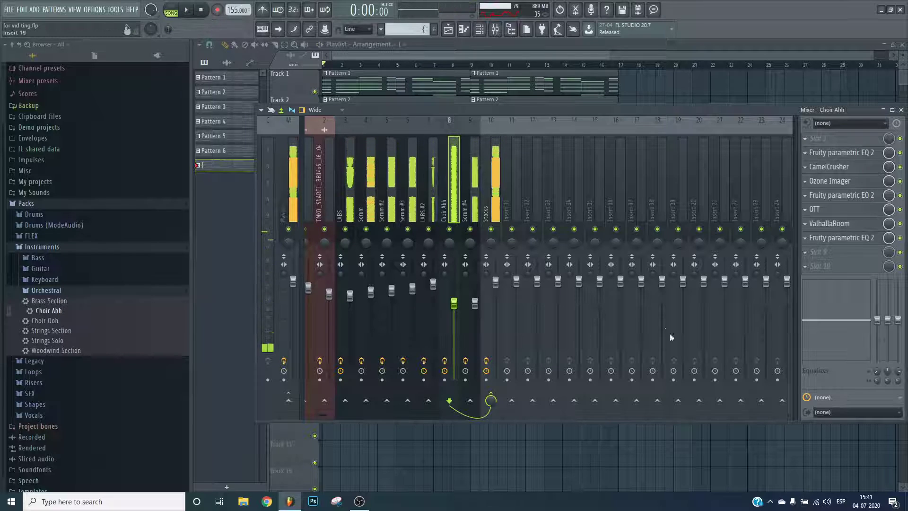
- Play the stack briefly with Serum #4 muted to hear its contribution, and unmute it again
left_click(471, 229)
key("space")
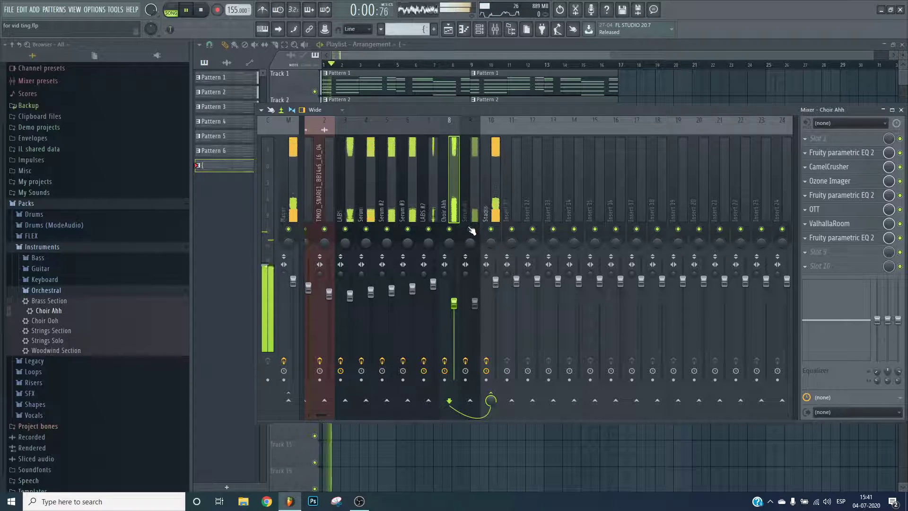
key("space")
left_click(471, 229)
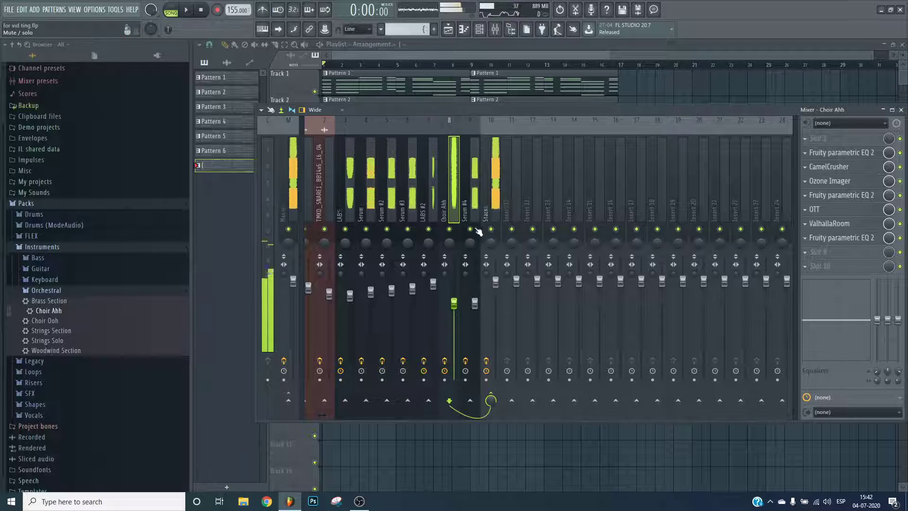
- Delete both Pattern 6 clips from Track 6 and move the two Track 7 clips up into their place
key("F9")
right_click(377, 222)
right_click(539, 216)
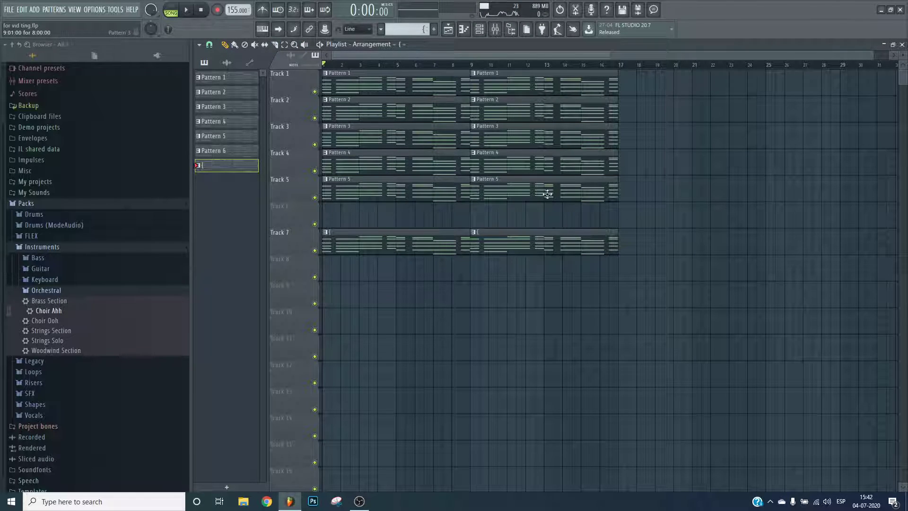
left_click_drag(702, 278, 209, 261)
left_click_drag(711, 265, 322, 247)
key("shift+Up")
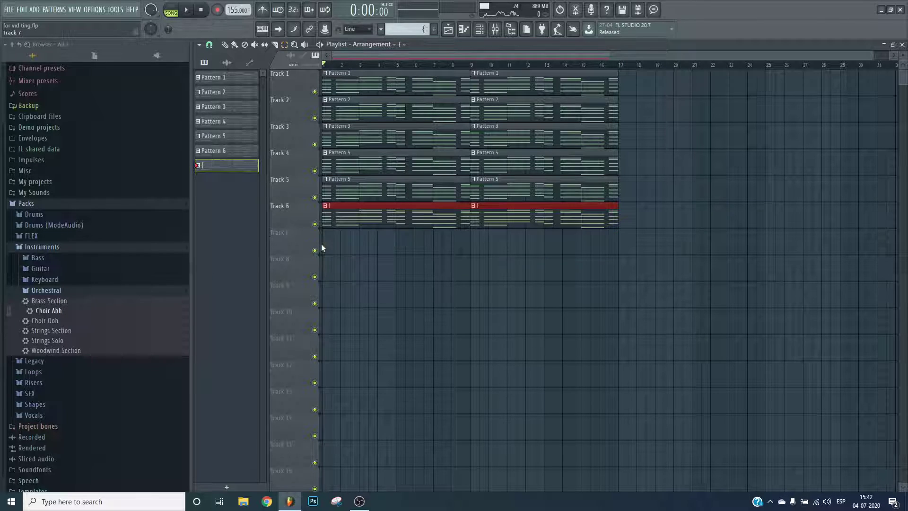
left_click(658, 380)
- Play the opening bars of the arrangement to hear the chord stack without Pattern 6
scroll(353, 64, "up", 6)
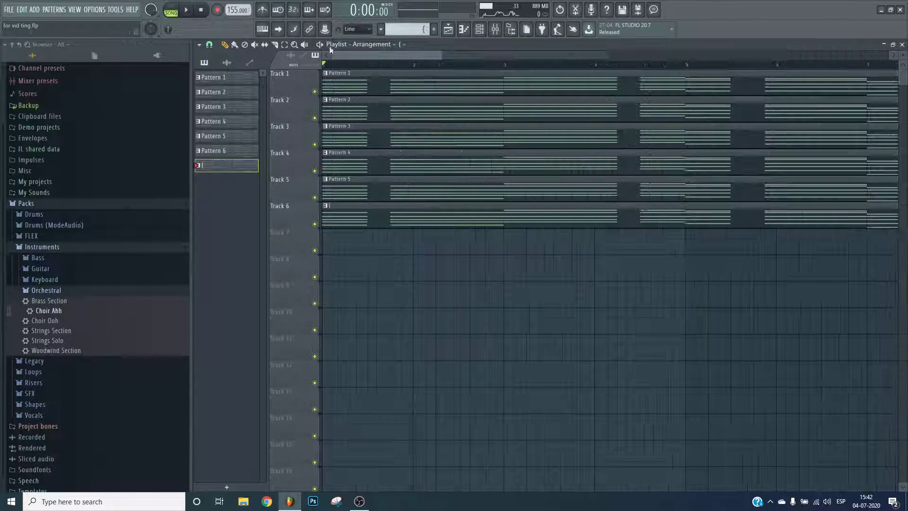
key("space")
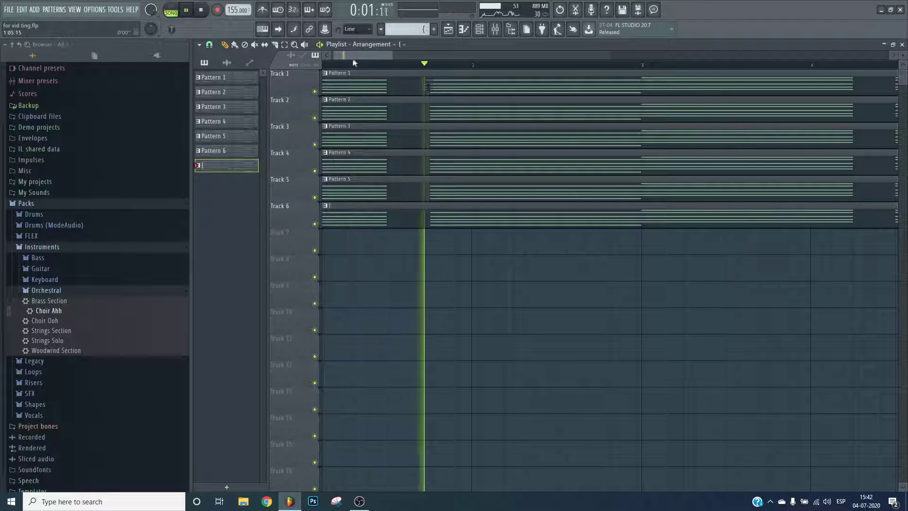
scroll(354, 65, "down", 4)
key("space")
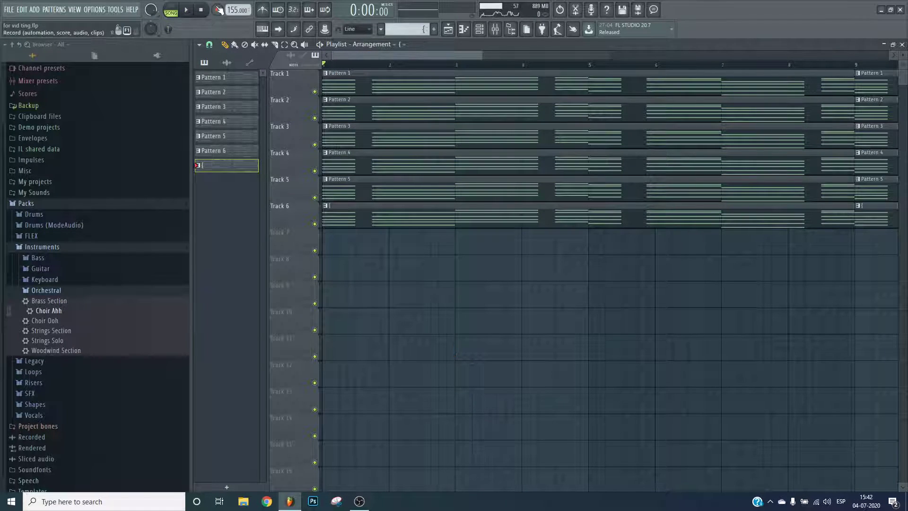
- Create Pattern 8, place it at the start of Track 7 stretched to about eight bars, and add a second eight-bar clip after it
left_click(238, 490)
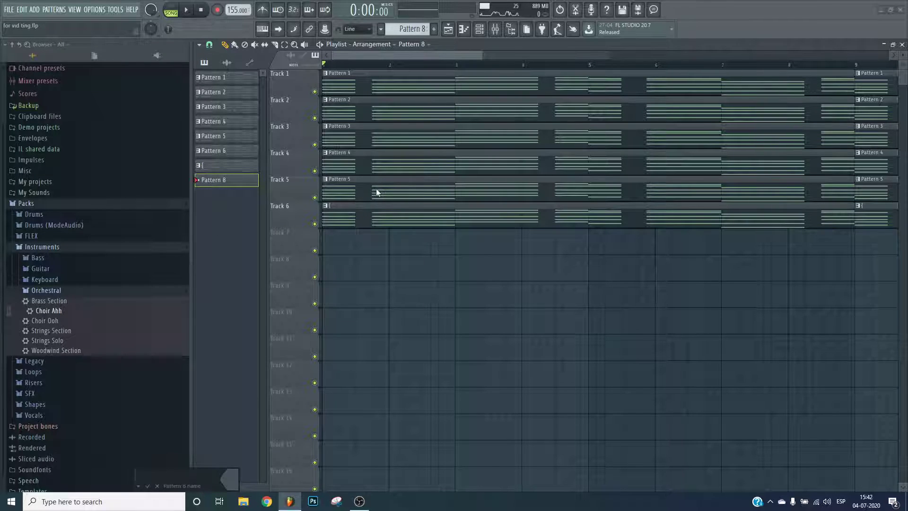
left_click(225, 460)
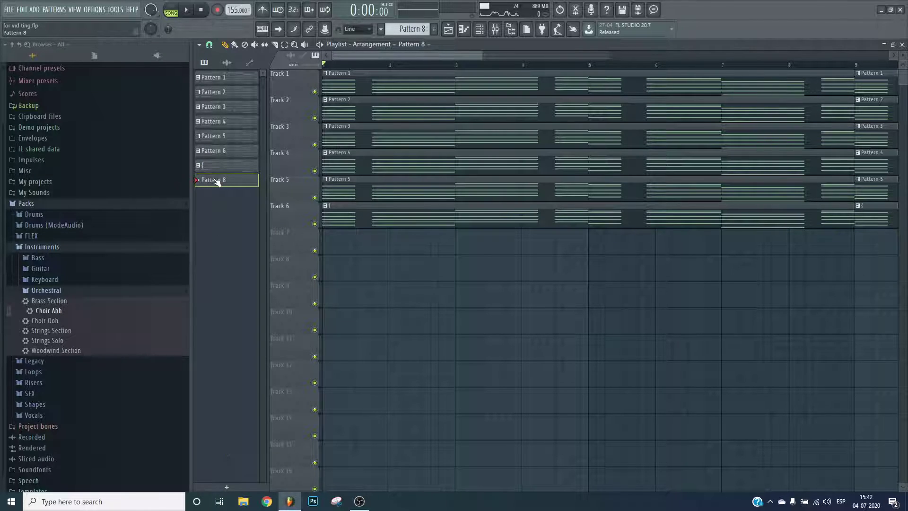
left_click(328, 253)
scroll(401, 67, "down", 3)
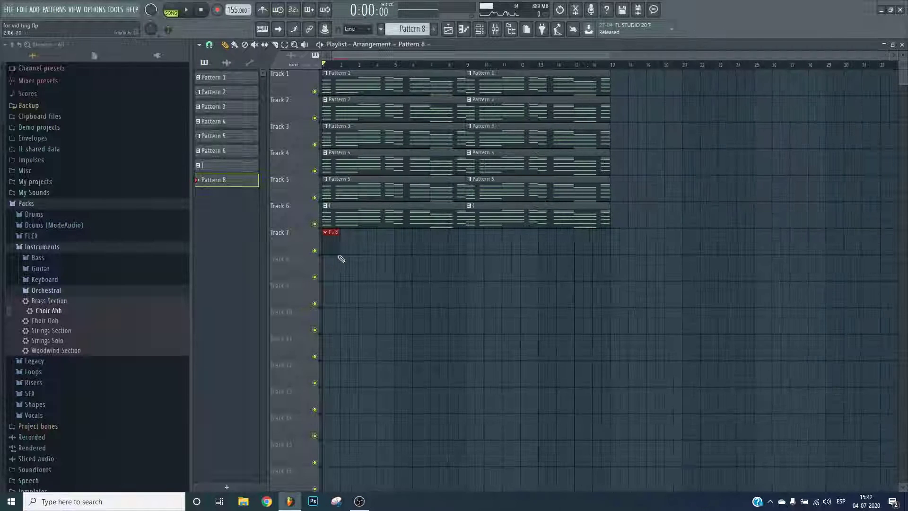
left_click_drag(340, 240, 470, 214)
left_click(463, 244)
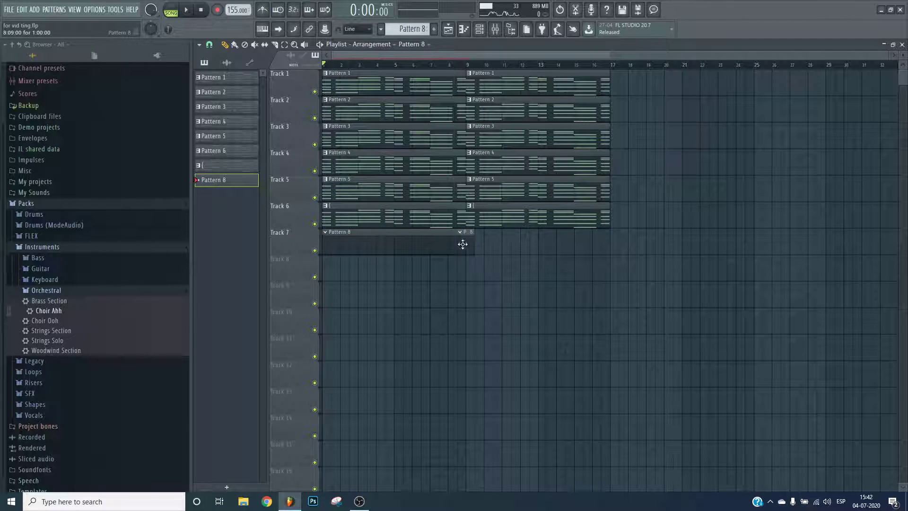
left_click(475, 250)
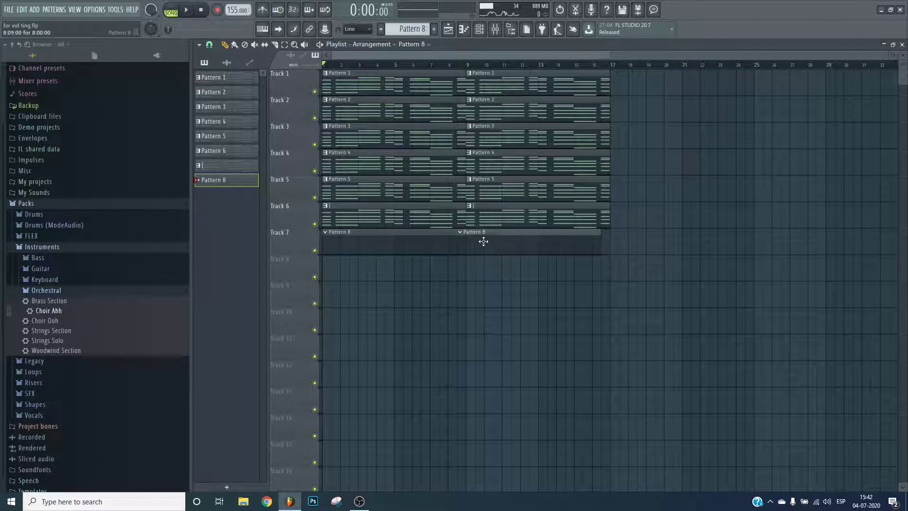
- Add ValhallaVintageVerb_2 to slot 7 of the Stacks track
left_click(495, 29)
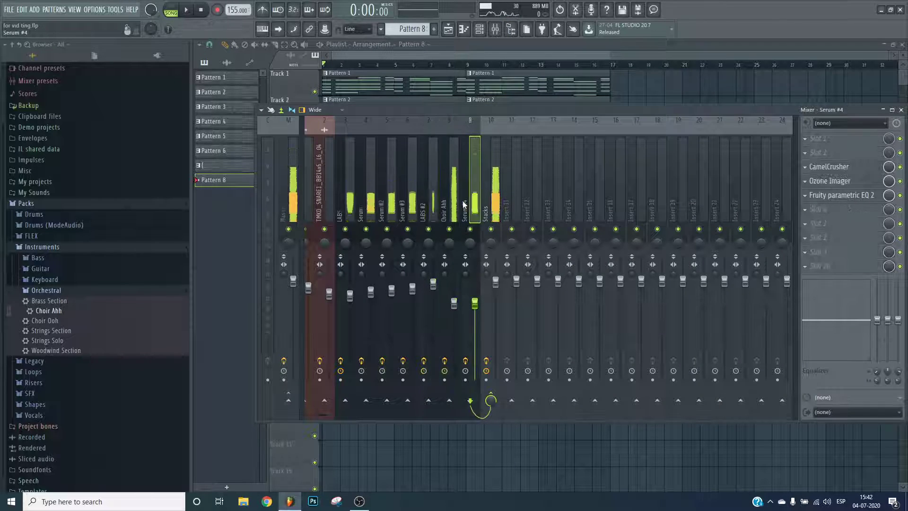
left_click(491, 203)
left_click(829, 224)
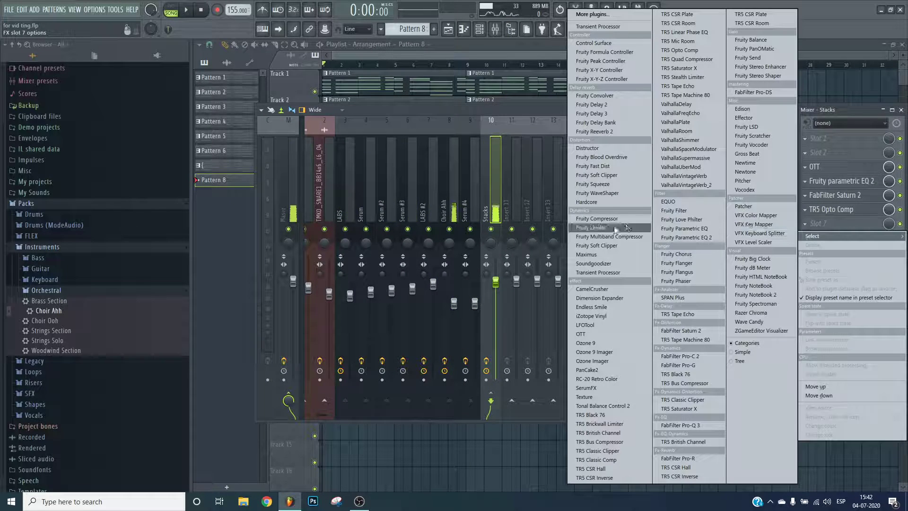
left_click(705, 186)
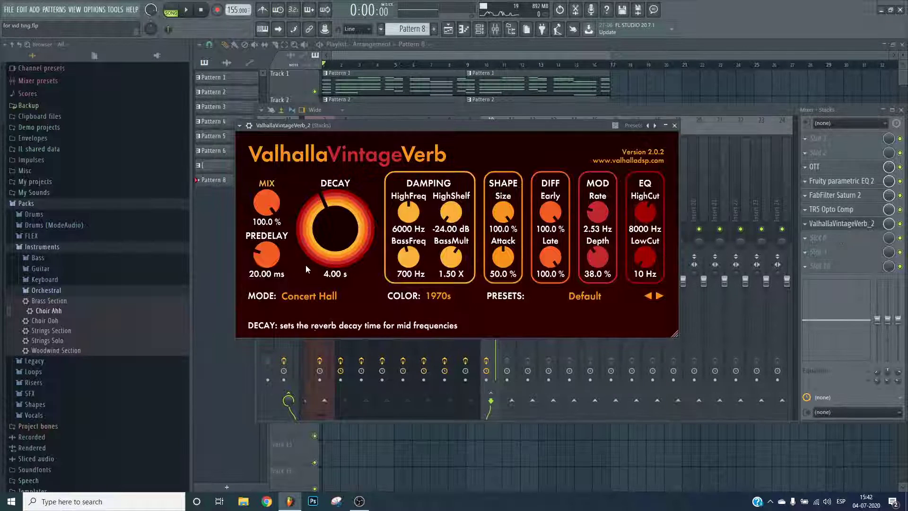
- Set the reverb to 48.4% mix, 0 ms predelay and 0.96 s decay, with Plate mode and NOW color
left_click_drag(270, 212, 272, 270)
left_click_drag(327, 235, 328, 256)
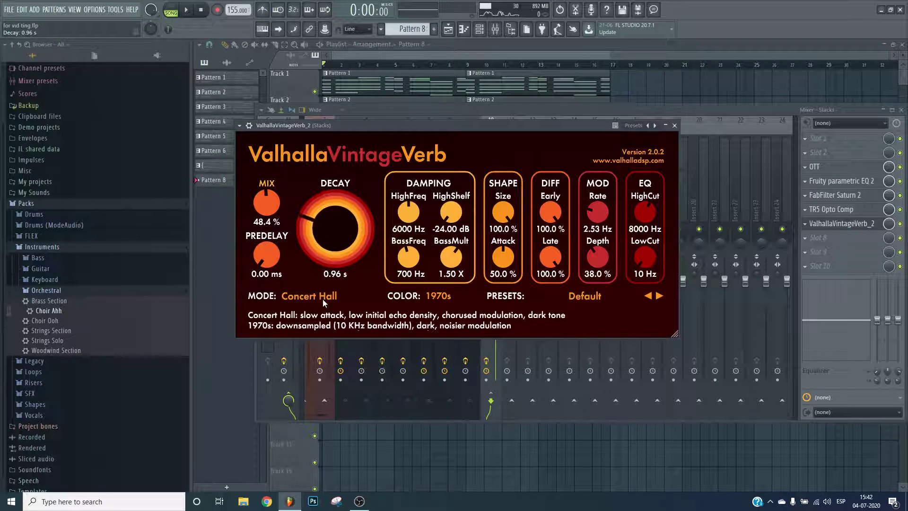
left_click(325, 300)
left_click(325, 97)
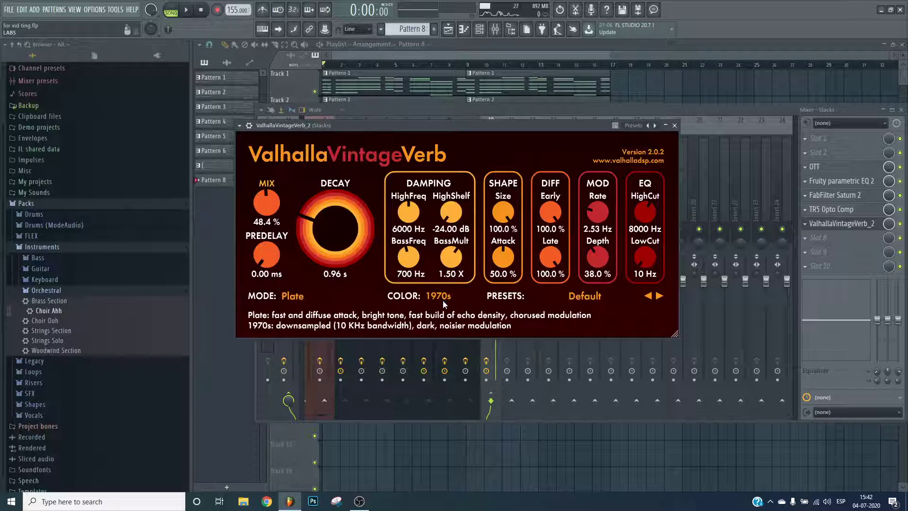
left_click(436, 302)
left_click(442, 330)
- Set the reverb's size to 50.8%, attack 25.6%, early diffusion 54.8%, late diffusion 81.2%, high cut 15100 Hz and low cut 470 Hz
left_click_drag(505, 213, 506, 268)
left_click_drag(507, 256, 509, 282)
left_click_drag(550, 219, 550, 274)
left_click_drag(649, 211, 649, 171)
left_click_drag(645, 258, 646, 222)
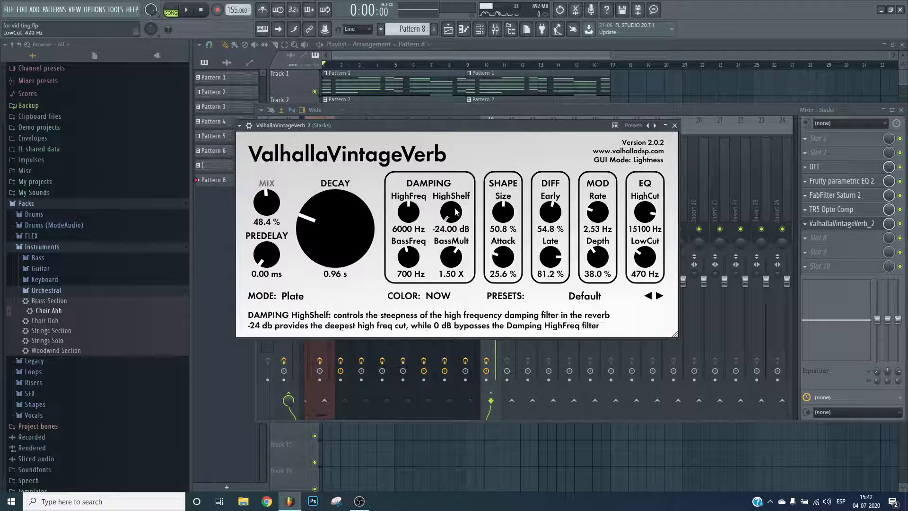
- Refine the reverb to 32.4% size, 8.4% attack, 59.6% early diffusion and 61.2% late diffusion
left_click_drag(503, 215, 503, 236)
left_click_drag(504, 258, 505, 277)
left_click_drag(552, 216, 552, 211)
left_click_drag(551, 255, 552, 279)
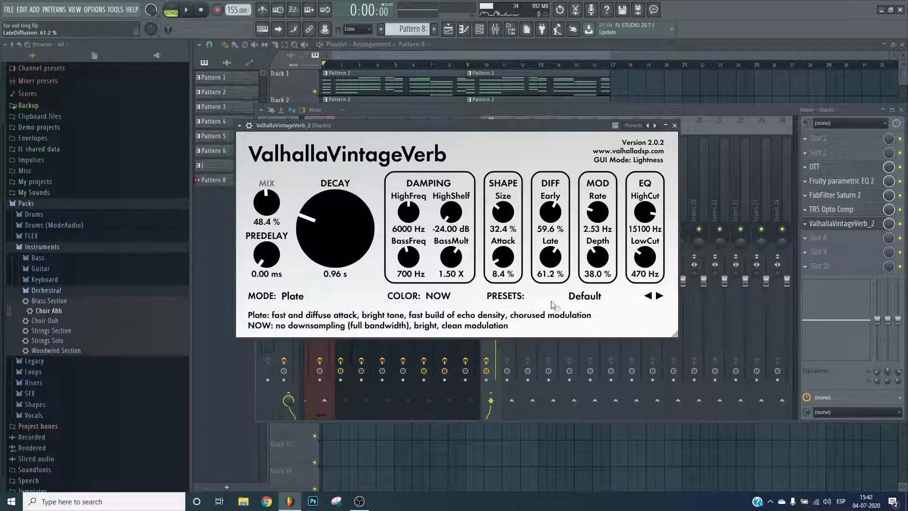
- Raise the reverb's mix to 53.2% and its decay to 1.85 s
left_click_drag(303, 238, 292, 246)
left_click_drag(266, 204, 266, 197)
left_click_drag(334, 236, 333, 214)
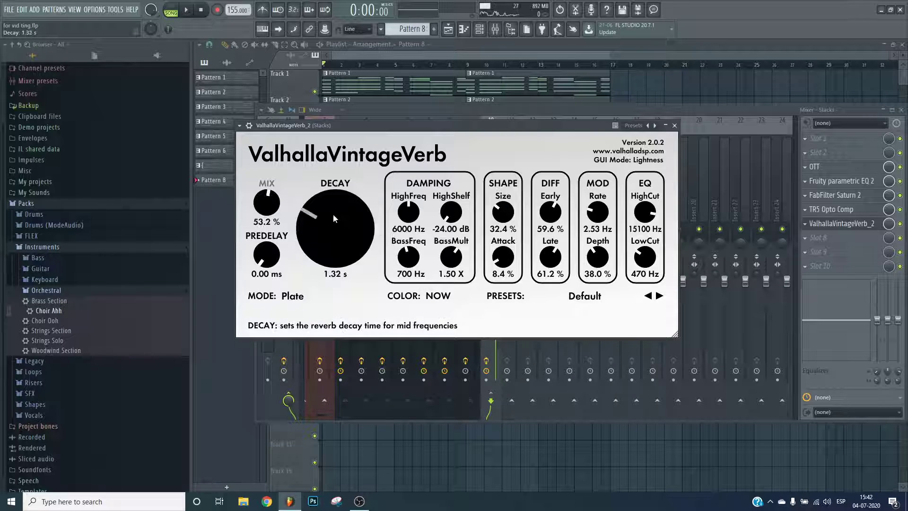
- Set the reverb's attack to 0%, size to 35.6%, high cut to 20000 Hz and low cut to 350 Hz
left_click_drag(505, 254, 505, 266)
left_click_drag(505, 216, 506, 212)
scroll(642, 223, "down", 1)
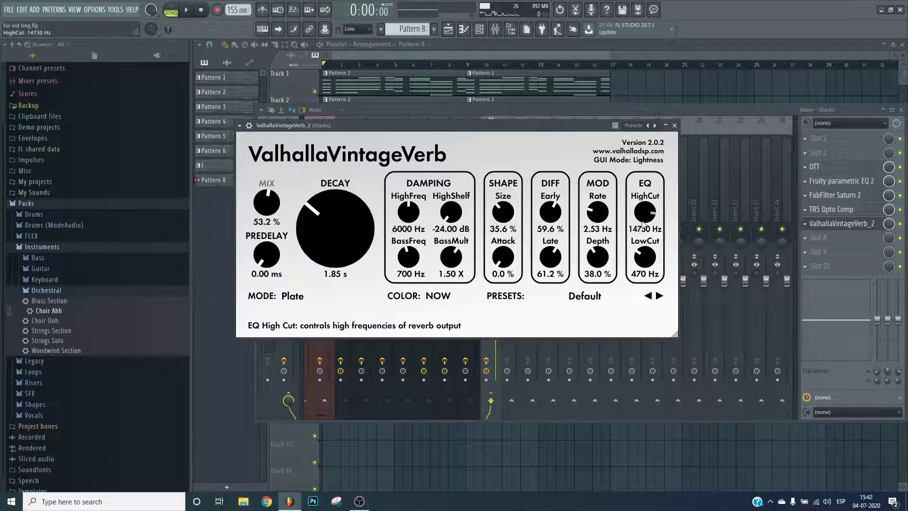
left_click_drag(653, 192, 652, 185)
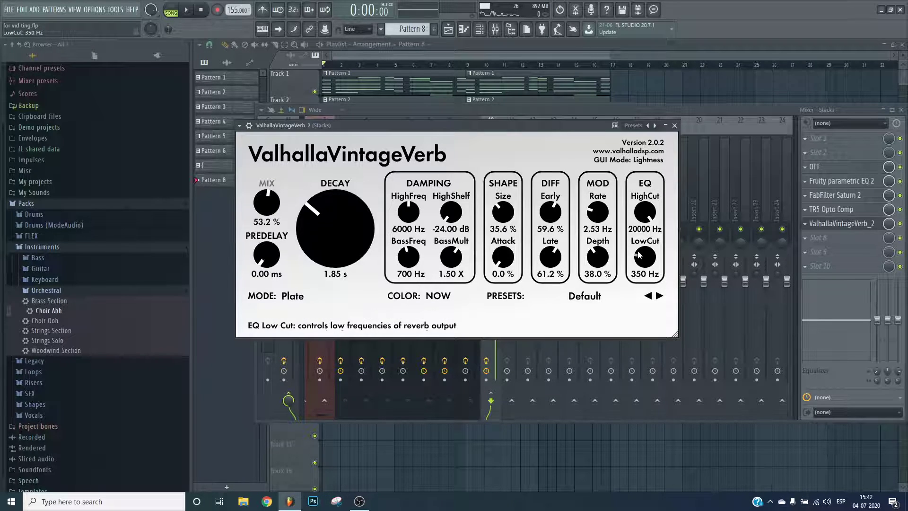
- Set the reverb's low cut to 580 Hz and mix to 49.2%, shorten its decay slightly, and close the plugin and mixer
left_click_drag(648, 255, 648, 247)
scroll(267, 203, "down", 4)
key("space")
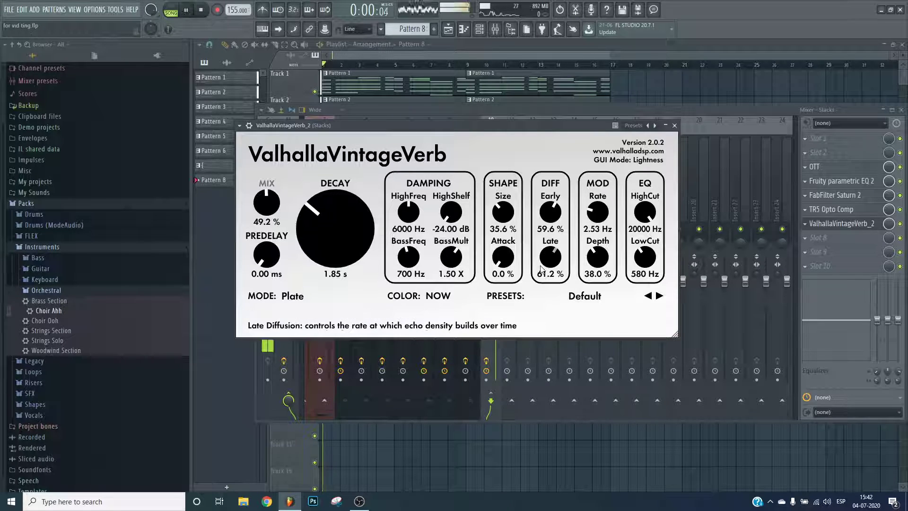
mouse_move(339, 227)
left_mouse_down()
mouse_move(340, 220)
mouse_move(335, 232)
left_mouse_up()
key("Escape")
key("Escape")
key("space")
- Copy the chord notes of the first Serum channel from Pattern 1 and return to Pattern 8
left_click(482, 33)
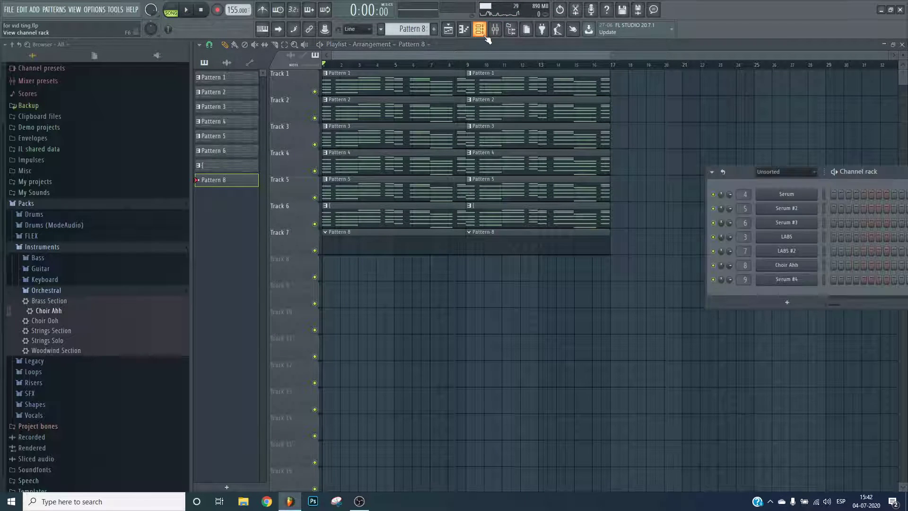
left_click(486, 38)
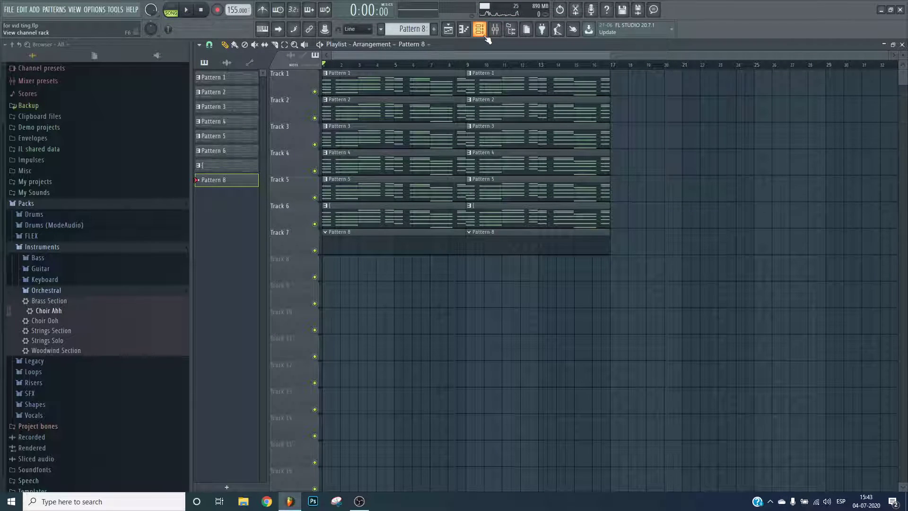
left_click(411, 81)
left_click(481, 31)
right_click(794, 196)
left_click(860, 203)
left_click(422, 228)
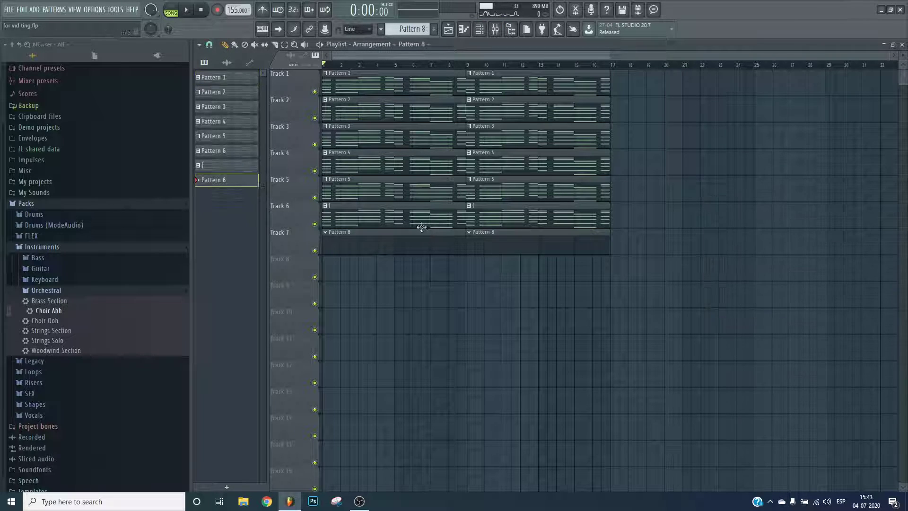
- Add another Serum instrument channel and paste the copied chord notes into it
left_click(481, 35)
left_click(778, 300)
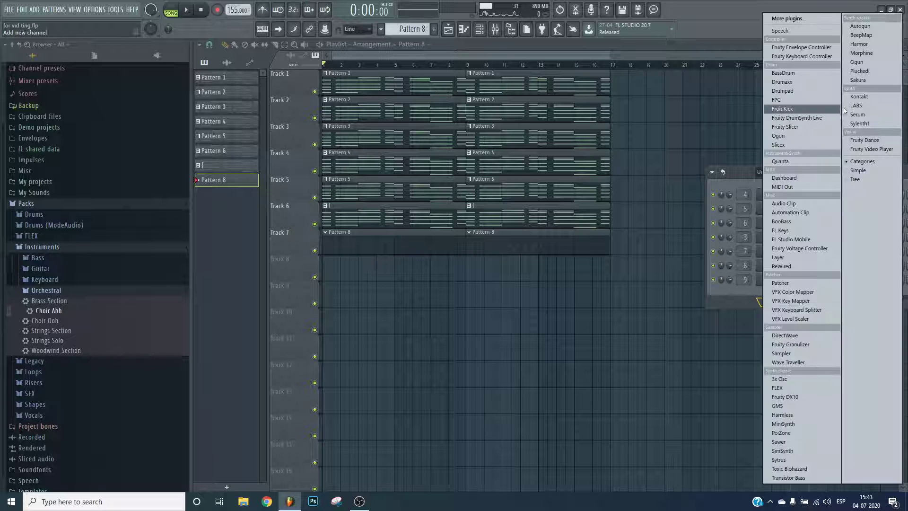
left_click(857, 114)
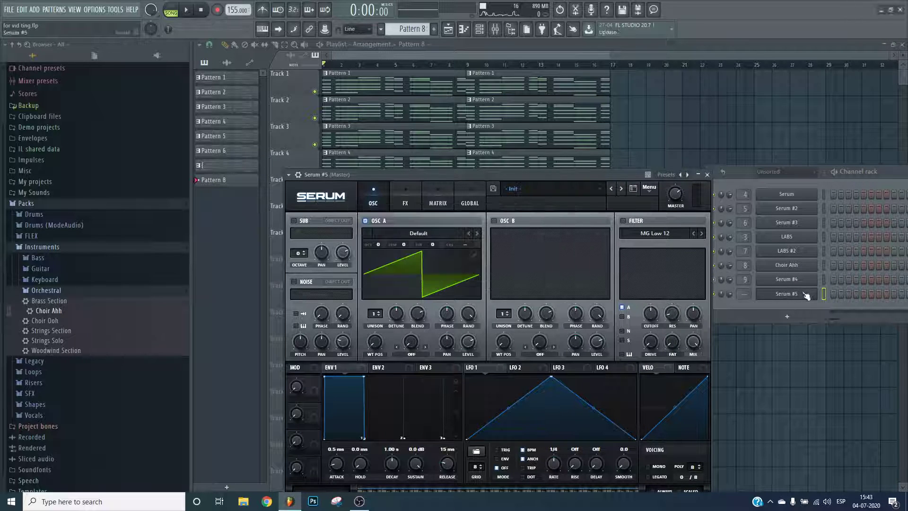
right_click(806, 294)
left_click(851, 307)
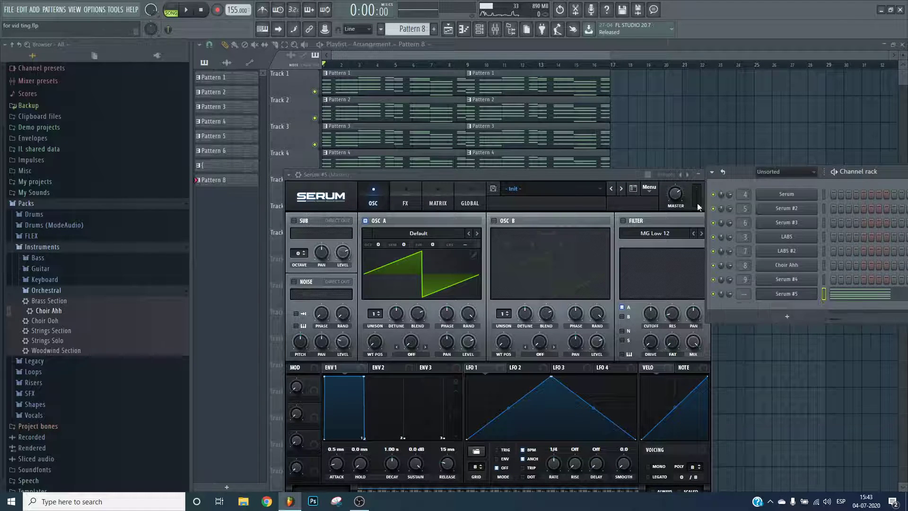
- Switch to pattern playback and delete the upper chord notes in the new Serum channel's piano roll, keeping the lowest ones
left_click(171, 6)
key("space")
right_click(807, 294)
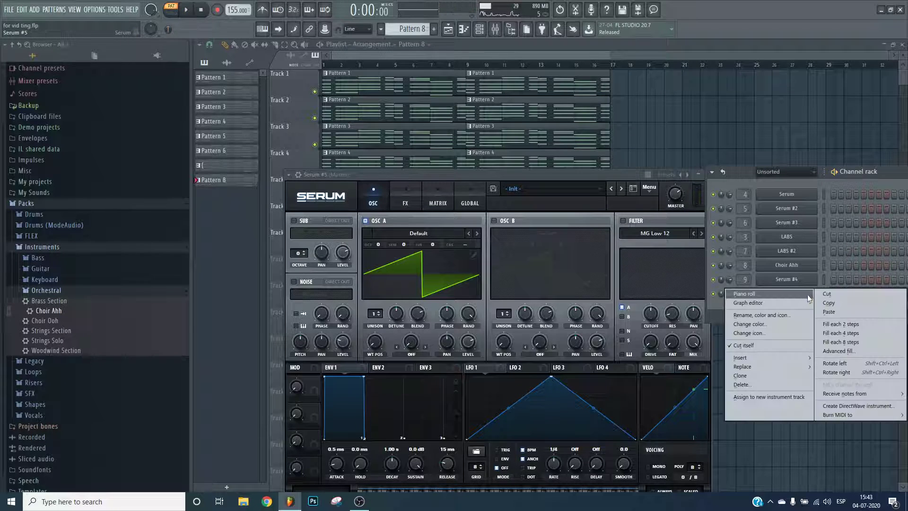
left_click(808, 294)
scroll(480, 67, "down", 5)
scroll(549, 170, "down", 6)
left_click_drag(715, 120, 238, 264)
key("Delete")
left_click_drag(407, 277, 229, 292)
key("Delete")
key("ctrl+z")
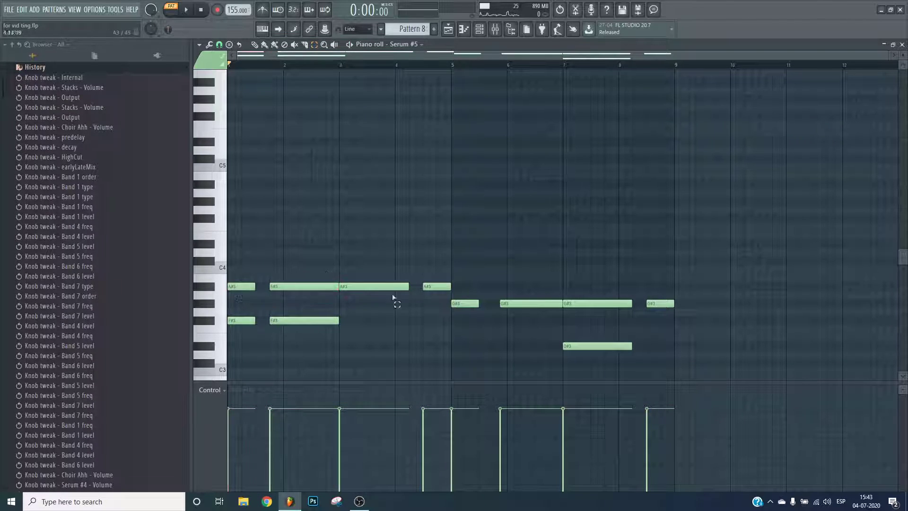
key("ctrl+a")
key("Delete")
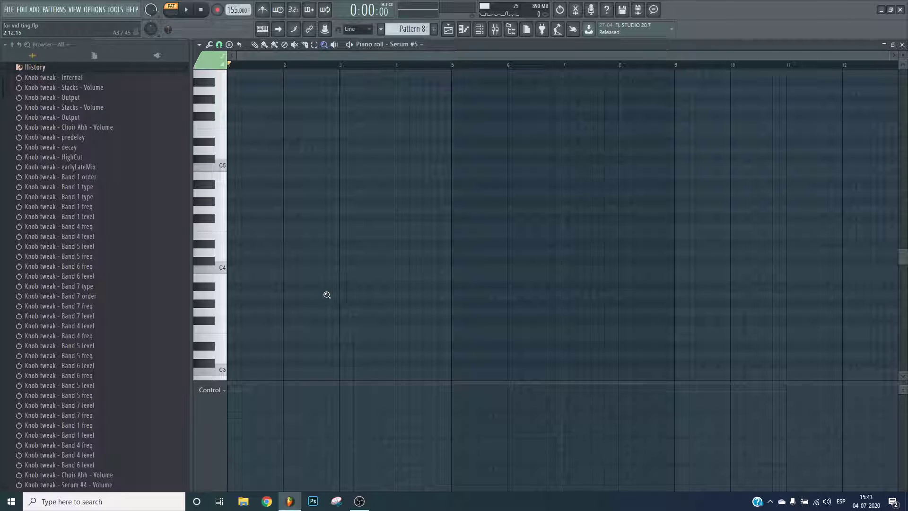
left_click(344, 288)
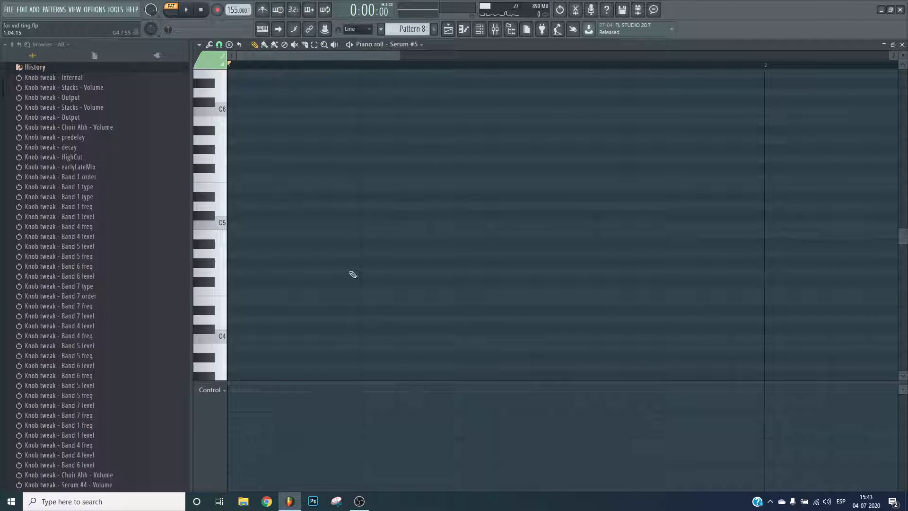
key("ctrl+z")
key("ctrl+z")
- Delete the upper A#3 notes above the first two bass notes and transpose the remaining bass line down one octave
scroll(341, 74, "down", 5)
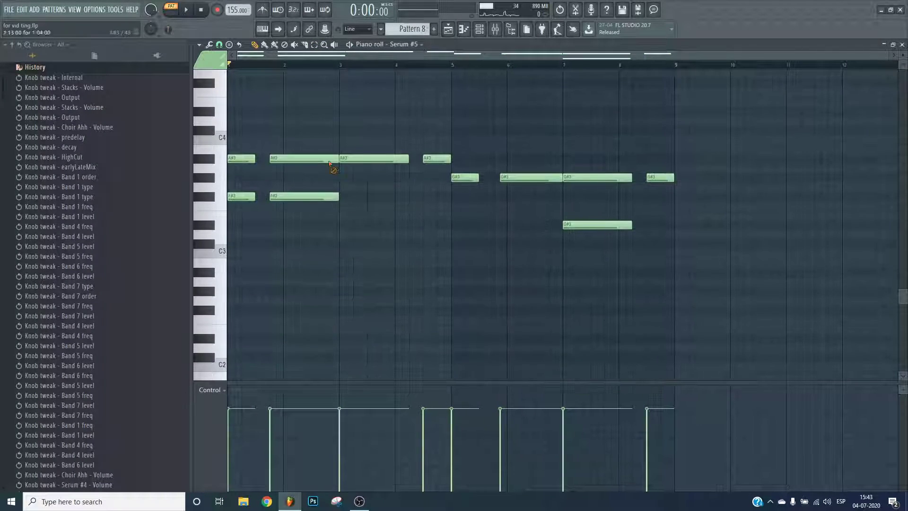
right_click(332, 159)
right_click(250, 159)
key("space")
key("space")
key("ctrl+Down")
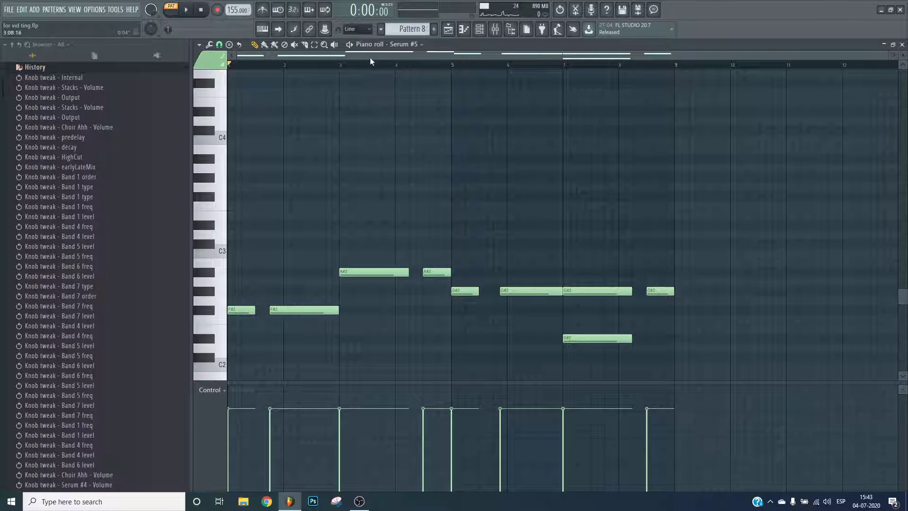
scroll(408, 148, "down", 1)
- Give the new Serum's oscillator A the Basic Shapes wavetable moved to a saw shape, with 14 unison voices and 0.07 detune
left_click(479, 30)
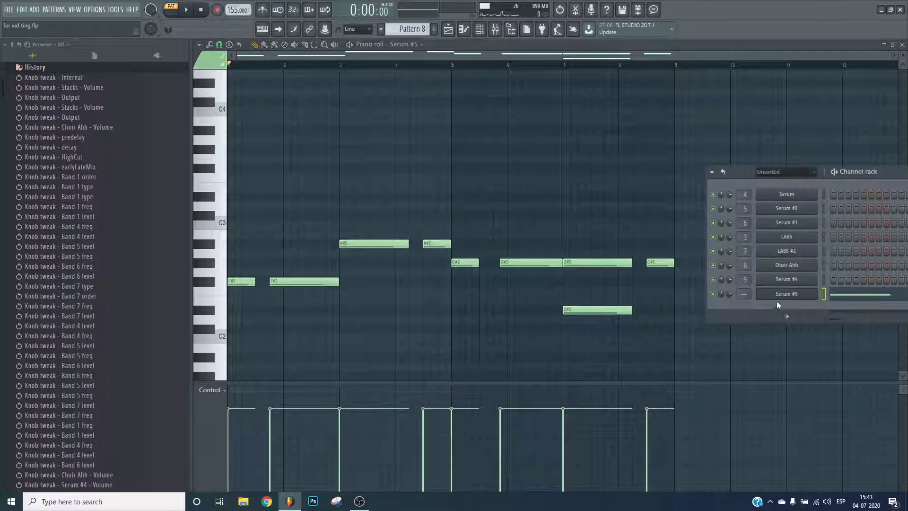
left_click(786, 294)
left_click_drag(374, 313, 395, 254)
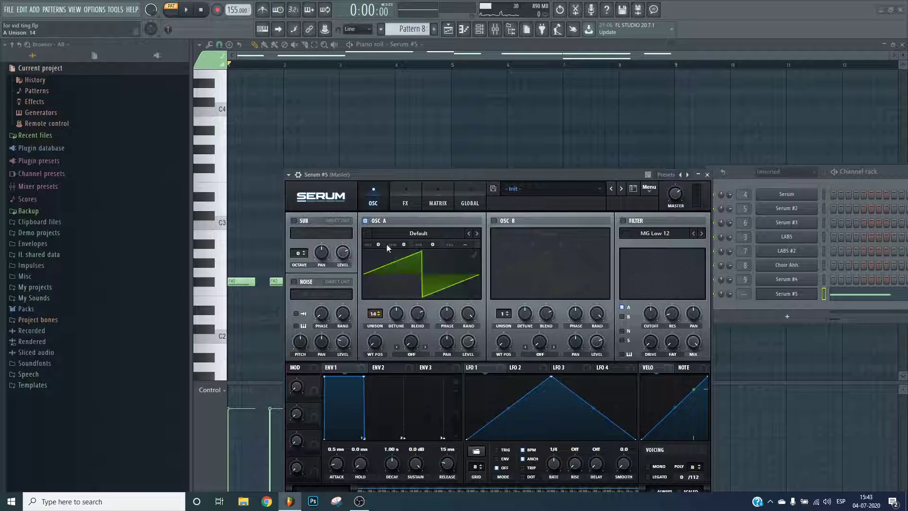
left_click_drag(393, 318, 394, 326)
left_click(431, 231)
left_click(502, 273)
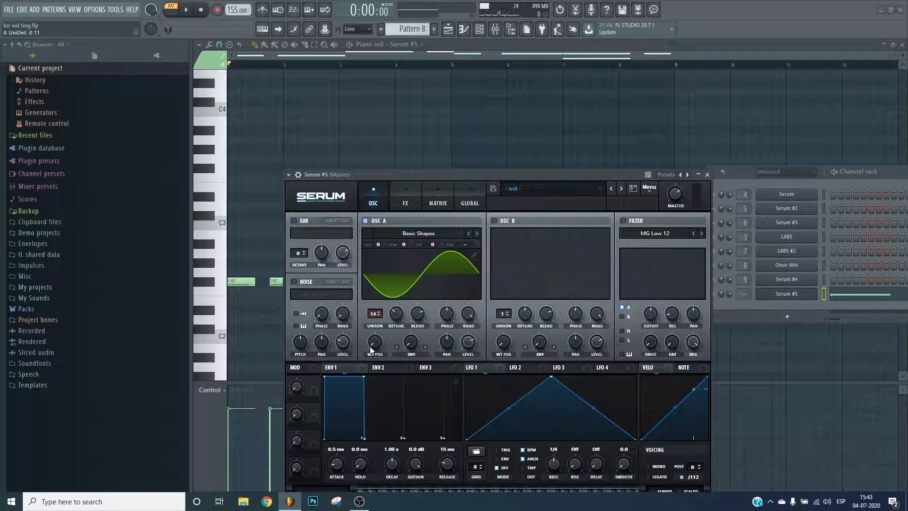
left_click_drag(396, 317, 398, 330)
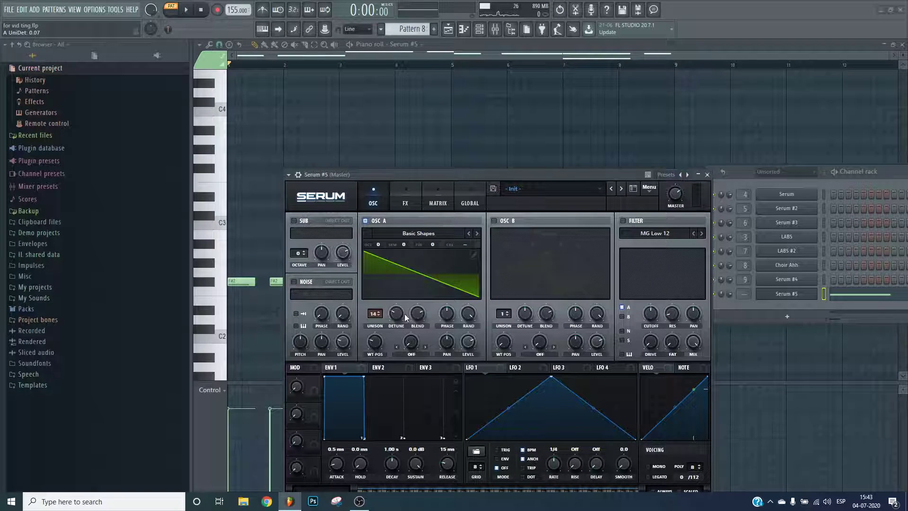
- Play the pattern and reduce Serum's unison width to 30 in the global settings
key("space")
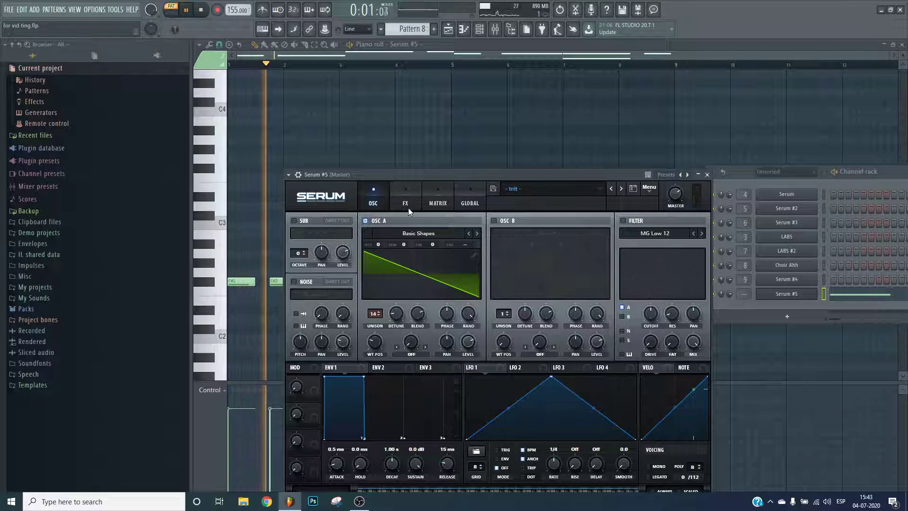
left_click(438, 201)
left_click(470, 201)
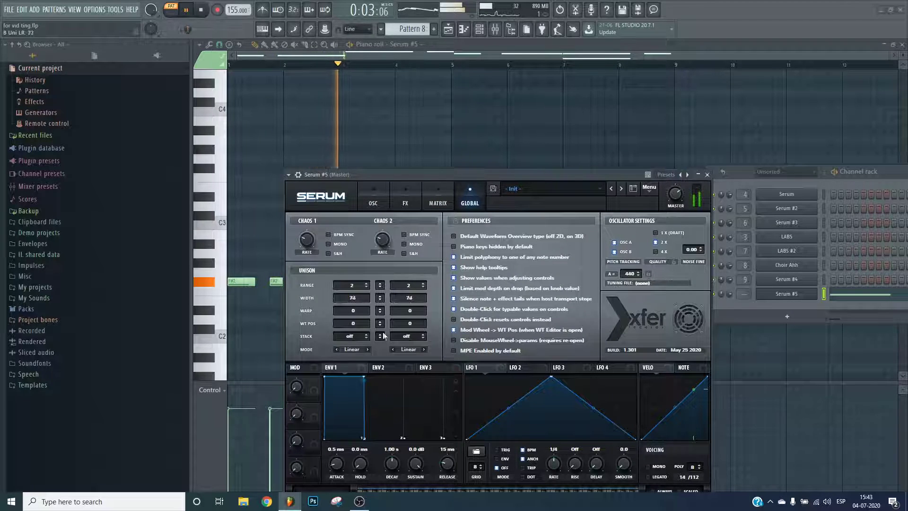
left_click(383, 199)
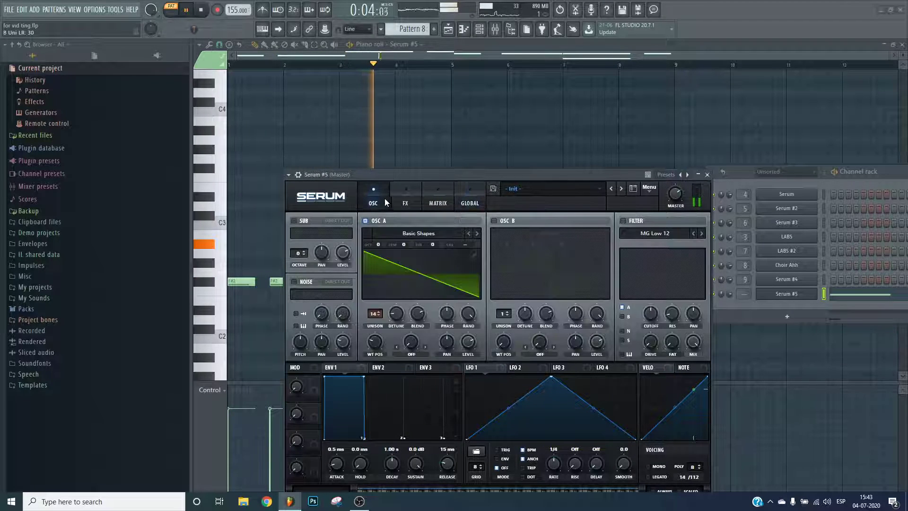
- Enable Serum's Tube distortion with 89% drive and its multiband compressor with 17.4 dB gain
left_click(419, 200)
left_click(297, 237)
left_click_drag(598, 228, 614, 165)
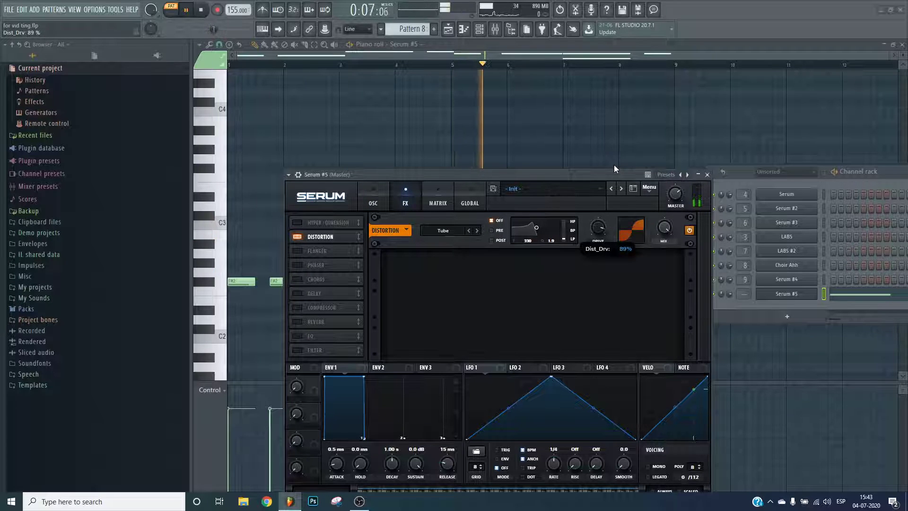
left_click(297, 307)
left_click_drag(546, 264, 549, 222)
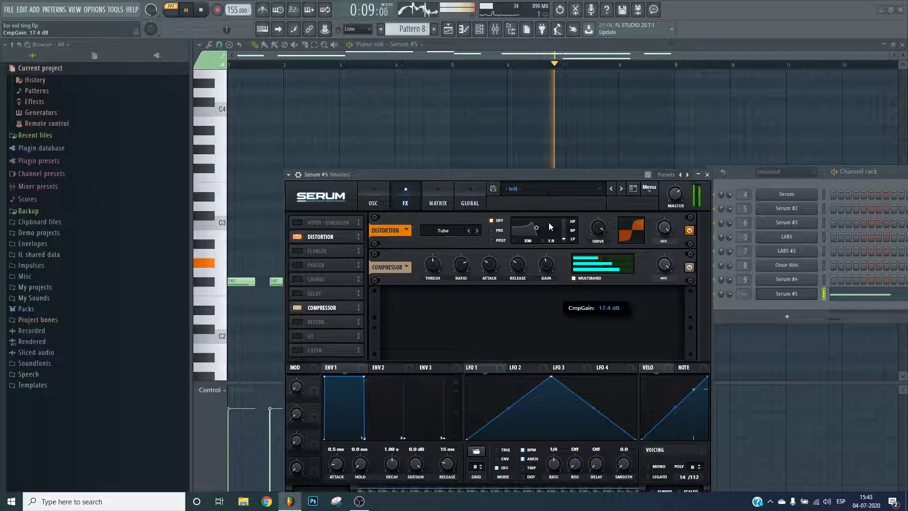
left_click_drag(336, 308, 340, 277)
- Stop playback and delete the upper G#2 note at bar 7 so only the lower bass note remains there
key("F7")
key("space")
right_click(584, 263)
- Enable mono and legato voicing in the bass Serum, close its window and play the pattern
left_click(479, 30)
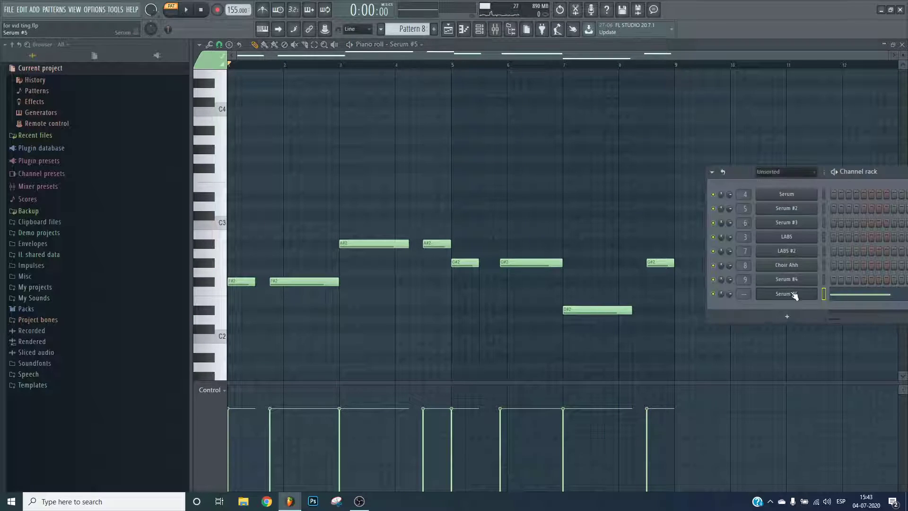
left_click(792, 294)
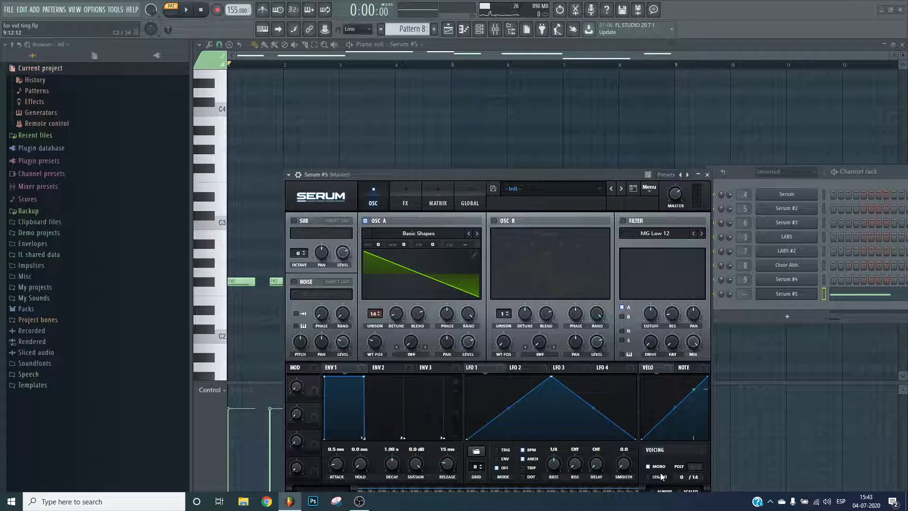
left_click_drag(557, 175, 536, 87)
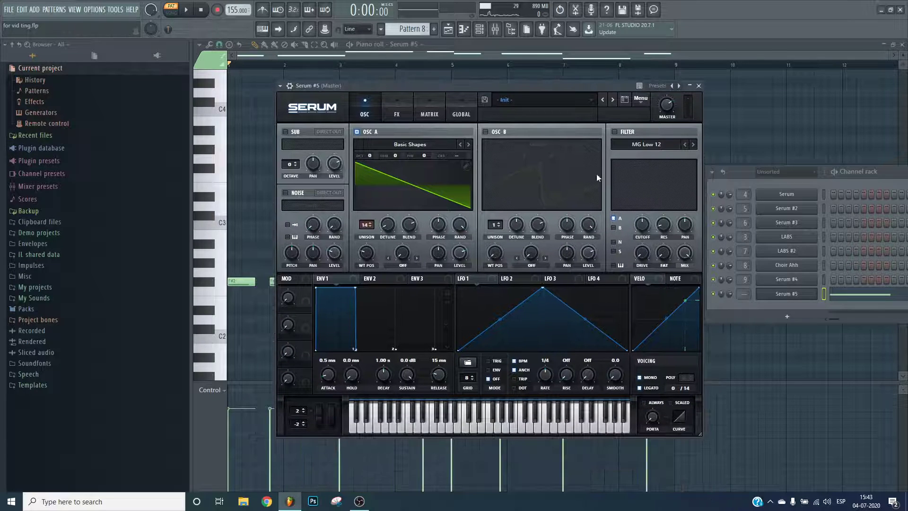
left_click(700, 86)
key("space")
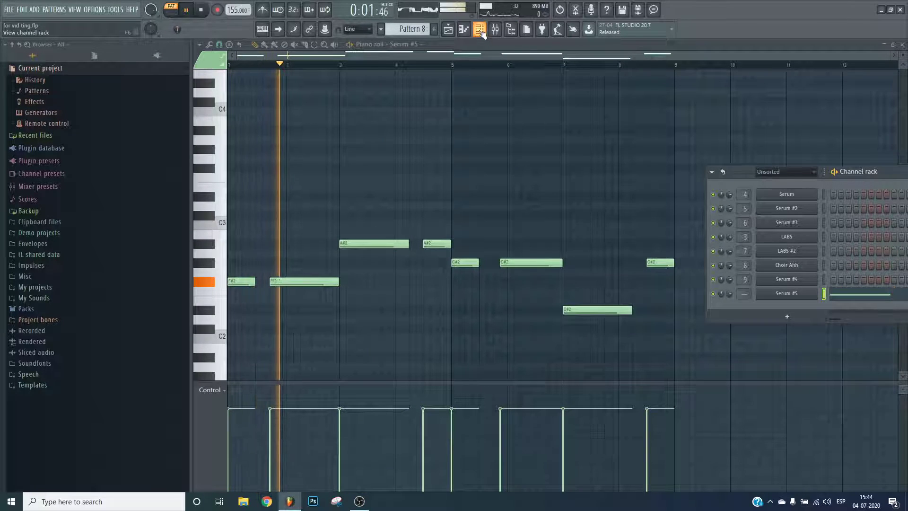
- Route the bass Serum channel to mixer insert 11
key("F9")
right_click(513, 191)
mouse_move(558, 211)
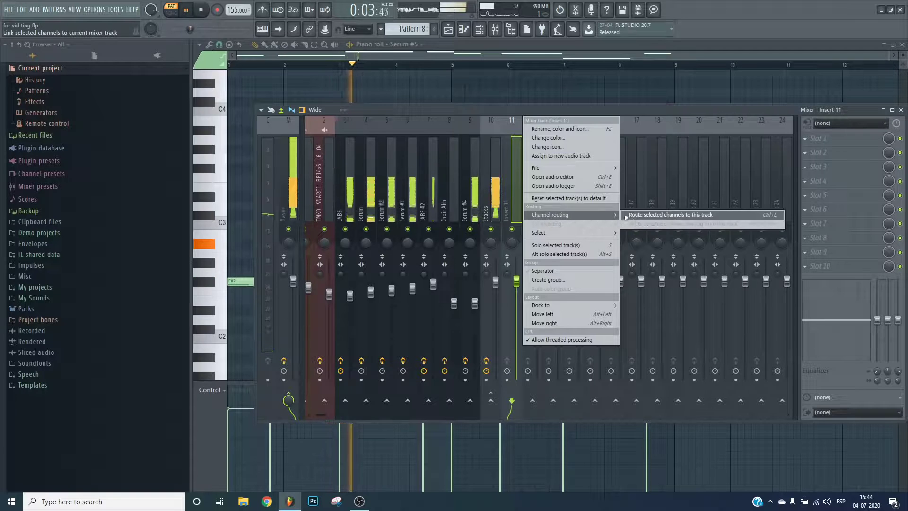
left_click(663, 211)
- Add Fruity parametric EQ 2 to the bass track's fourth slot and roll off the highs with a low-pass on band 7
left_click(817, 180)
left_click(618, 187)
left_click(519, 152)
left_click_drag(405, 202, 384, 213)
key("space")
left_click(531, 126)
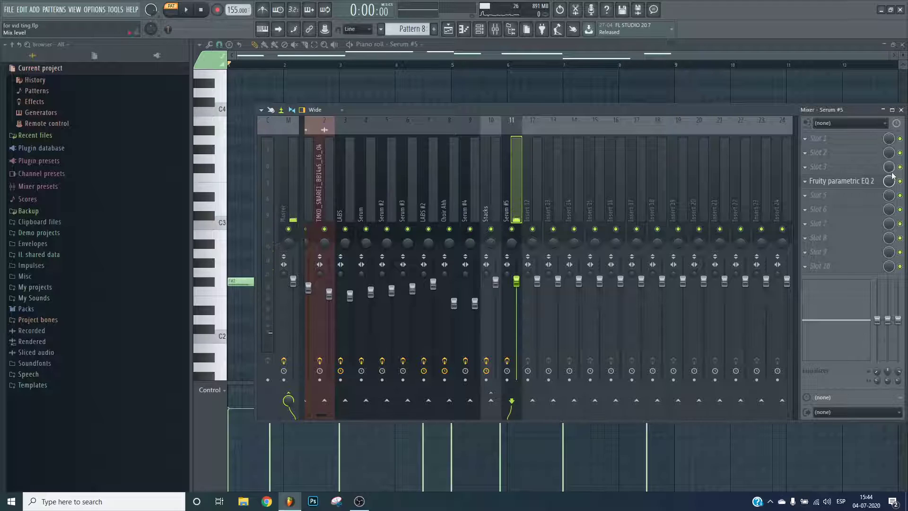
- Shape the bass EQ by boosting band 2, cutting bands 3, 4 and 5, and setting the low-pass to about 3.7 kHz
left_click(842, 181)
left_click_drag(400, 202, 362, 217)
left_click_drag(321, 202, 317, 206)
left_click_drag(384, 214, 340, 209)
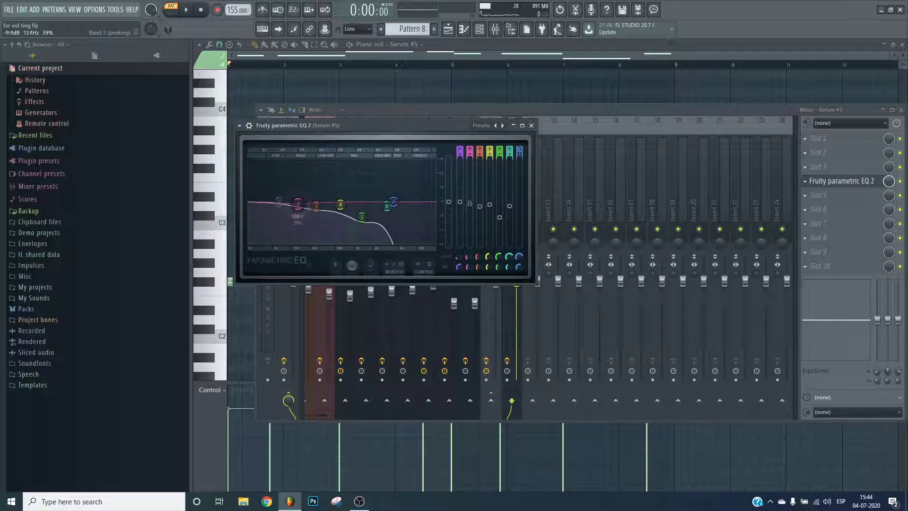
left_click_drag(362, 217, 303, 195)
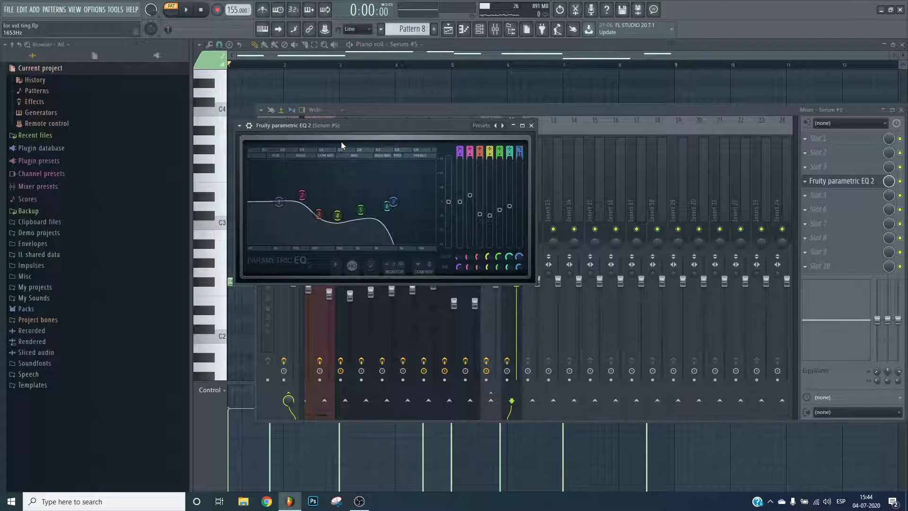
left_click_drag(393, 202, 395, 198)
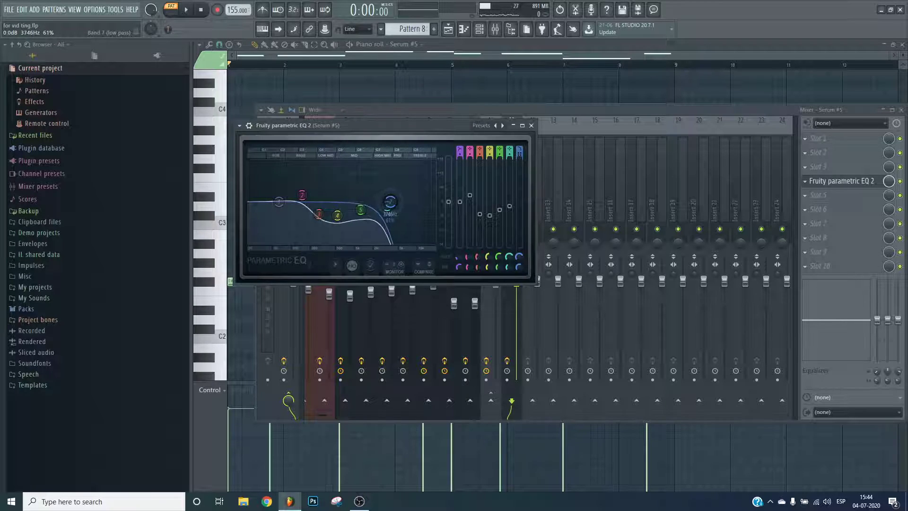
- Audition the bass, set Serum's oscillator A to 3 unison voices with 0.01 detune, and replay it with the mixer open
key("space")
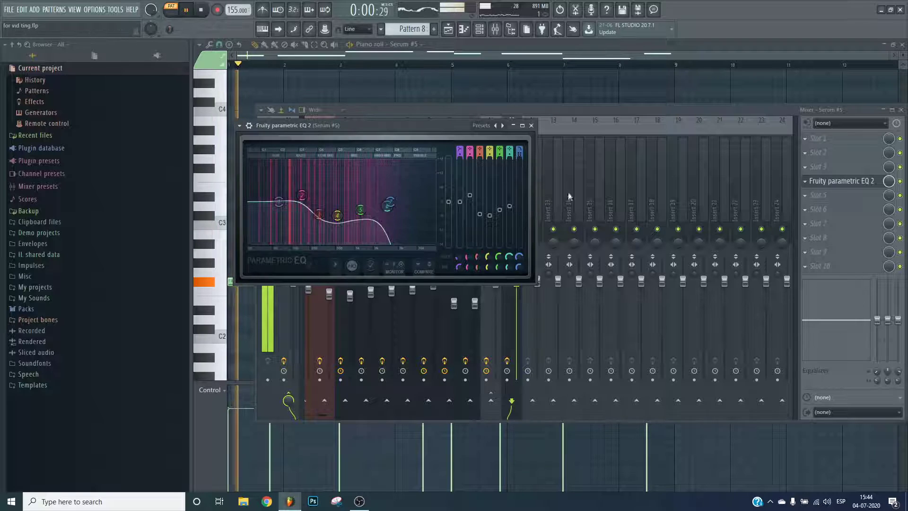
left_click(479, 30)
key("space")
left_click(479, 30)
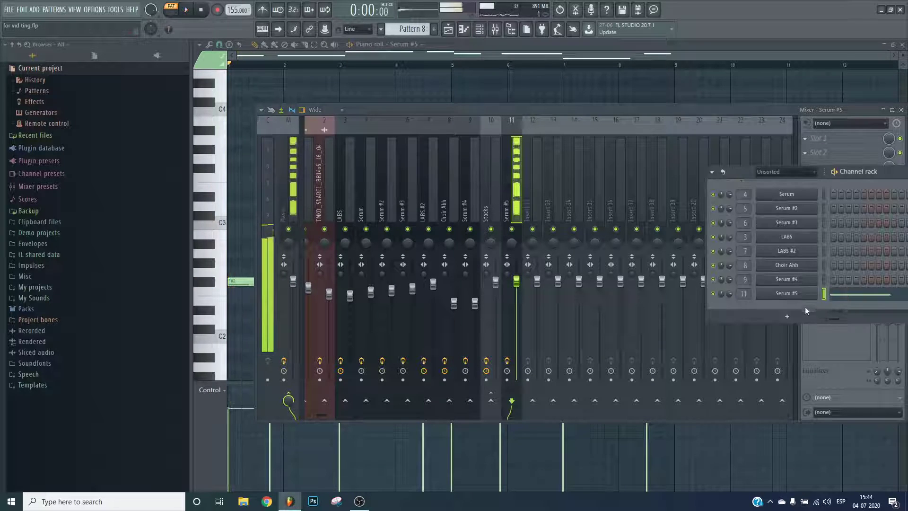
left_click(786, 294)
left_click_drag(365, 225, 366, 216)
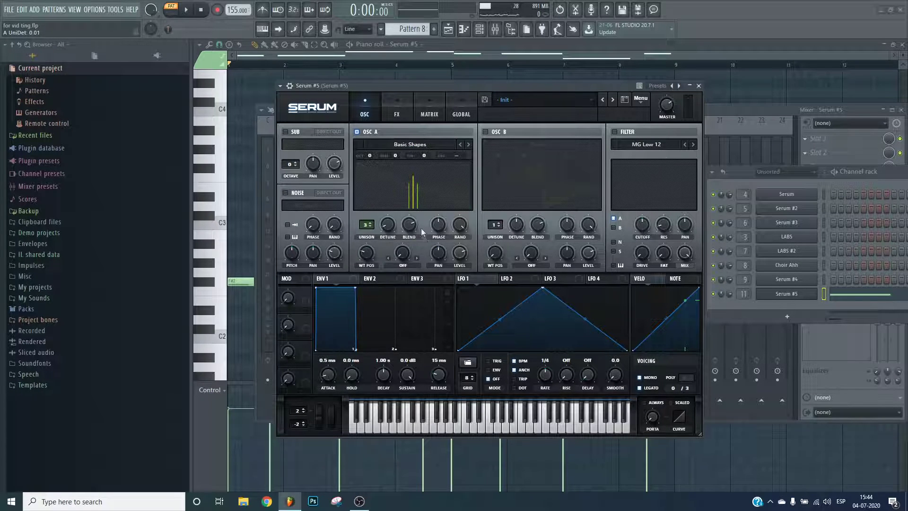
key("F9")
key("space")
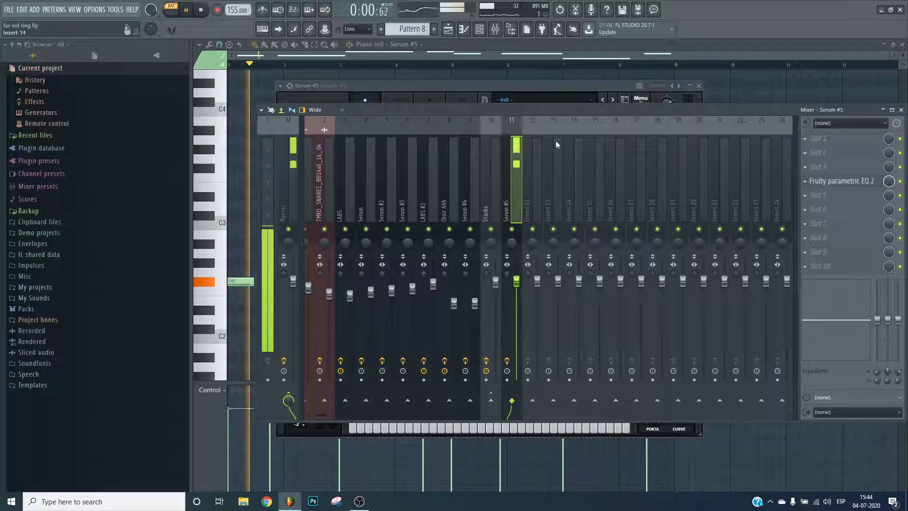
- Reopen the bass Serum and load the ICanHasKick wavetable into oscillator A
key("F6")
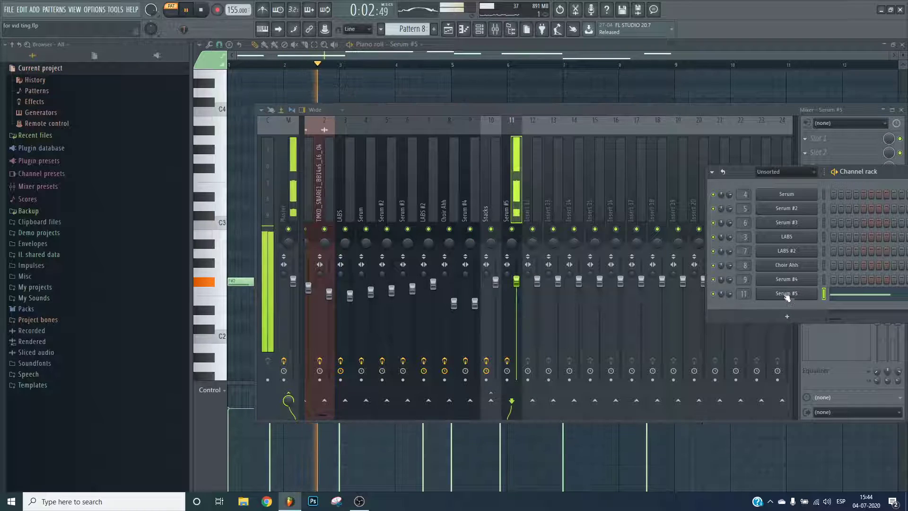
left_click(787, 294)
key("space")
left_click(398, 145)
mouse_move(397, 165)
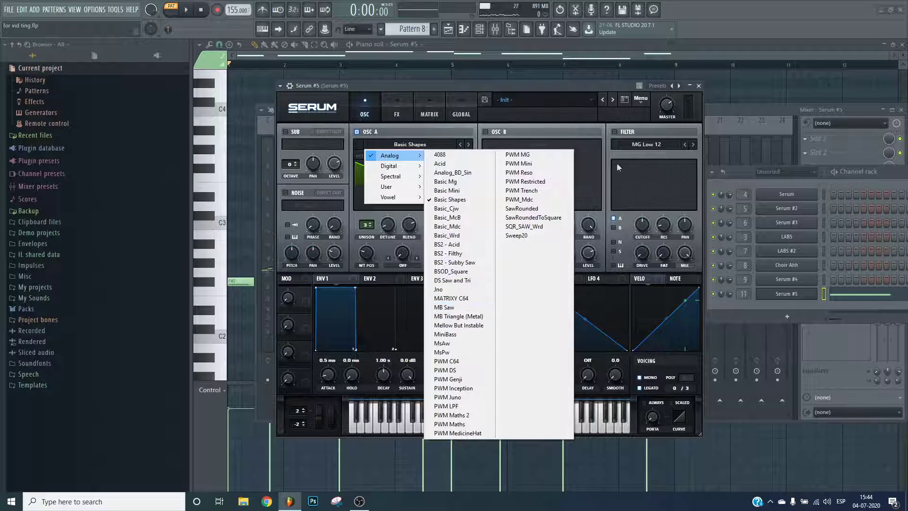
mouse_move(408, 181)
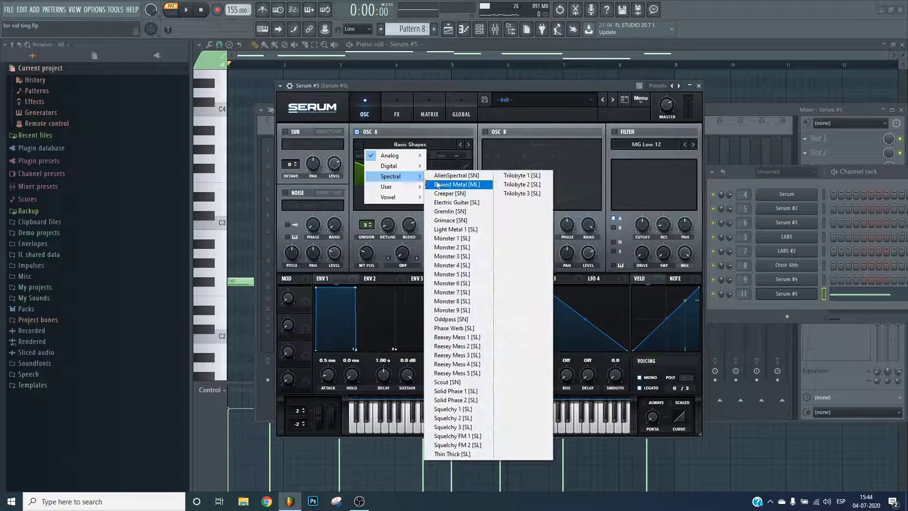
left_click(518, 175)
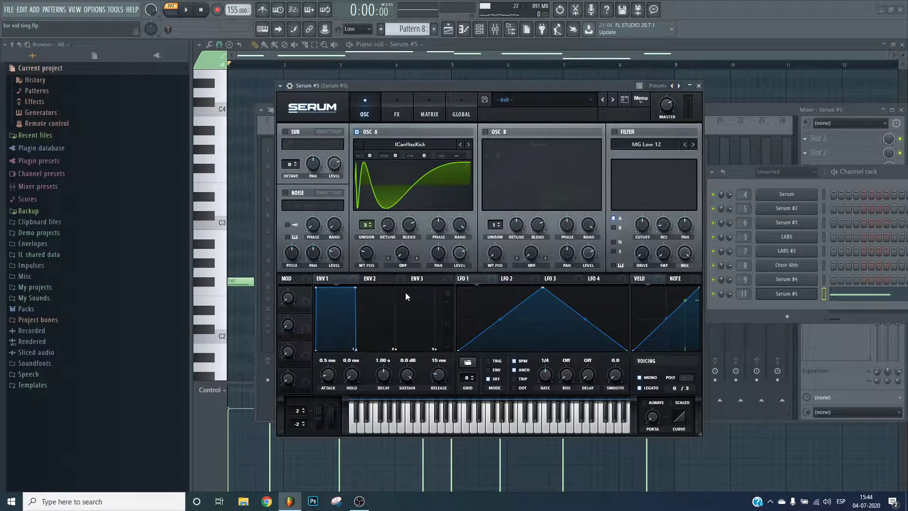
- Play the pattern, enable Serum's noise oscillator with AC hum1, and check the compressor and distortion effects
left_click(186, 10)
left_click(285, 193)
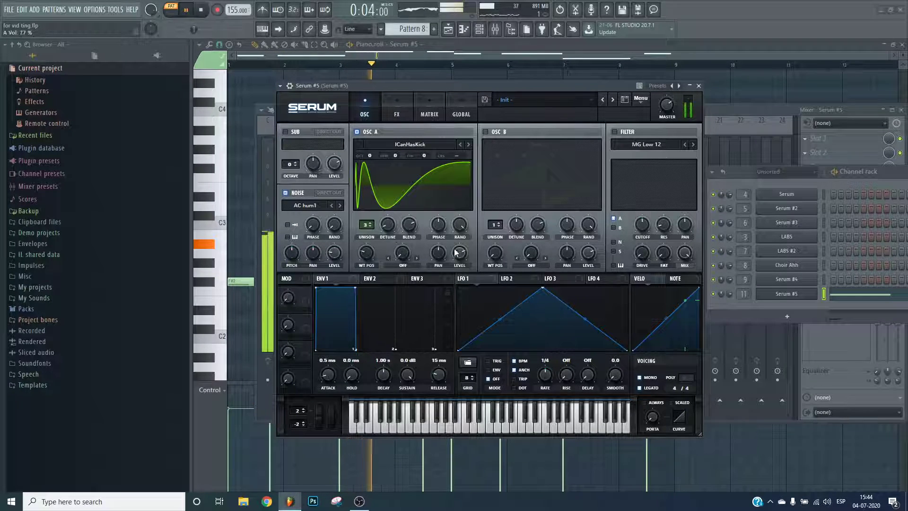
left_click(397, 114)
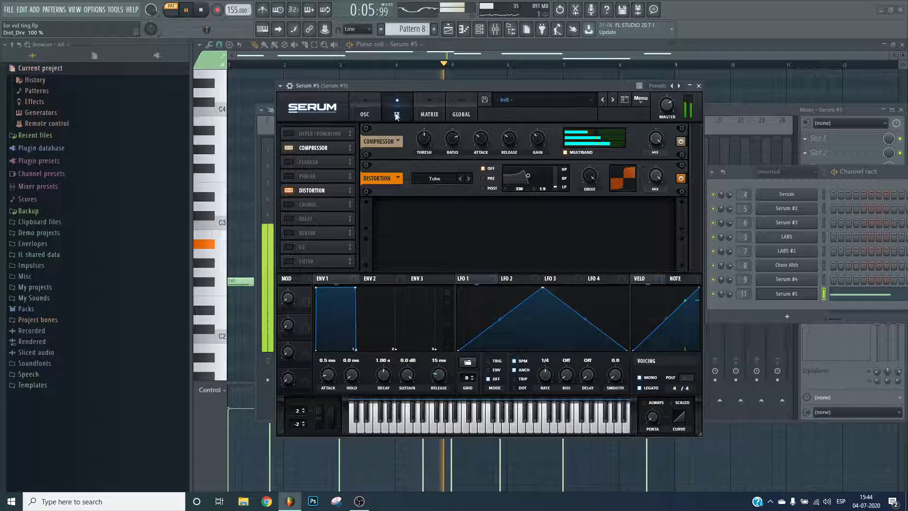
left_click(364, 114)
- Enable Serum's oscillator B with the Default wavetable and set it to 7 unison voices with 0.11 detune
left_click(485, 131)
mouse_move(497, 156)
left_mouse_down()
mouse_move(496, 187)
mouse_move(499, 154)
left_mouse_up()
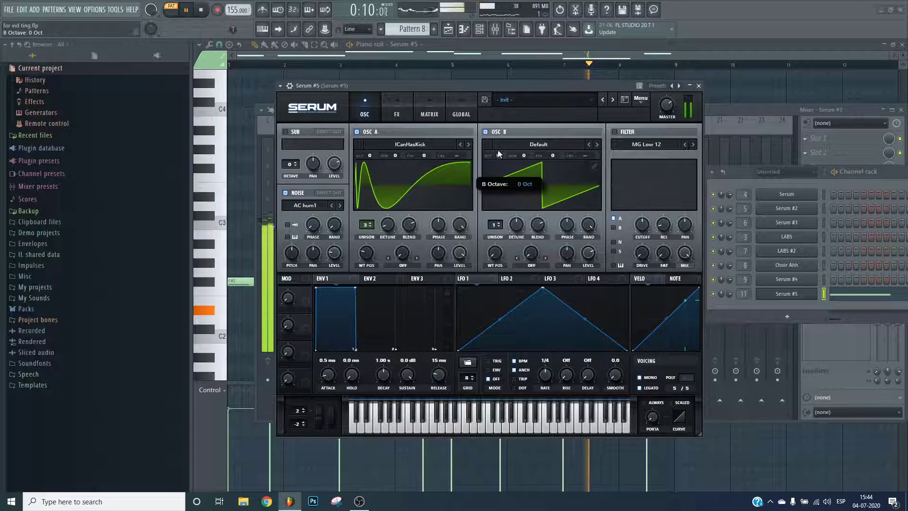
left_click_drag(495, 225, 517, 238)
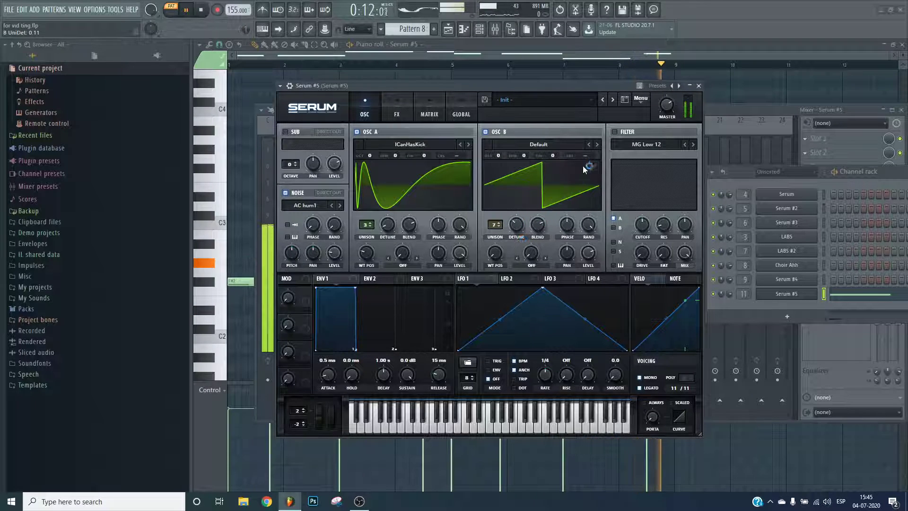
- Stop playback, add CamelCrusher to the bass track's sixth effect slot, and load its British Clean patch
left_click(724, 153)
left_click(537, 207)
left_click(517, 203)
key("space")
left_click(806, 210)
mouse_move(813, 222)
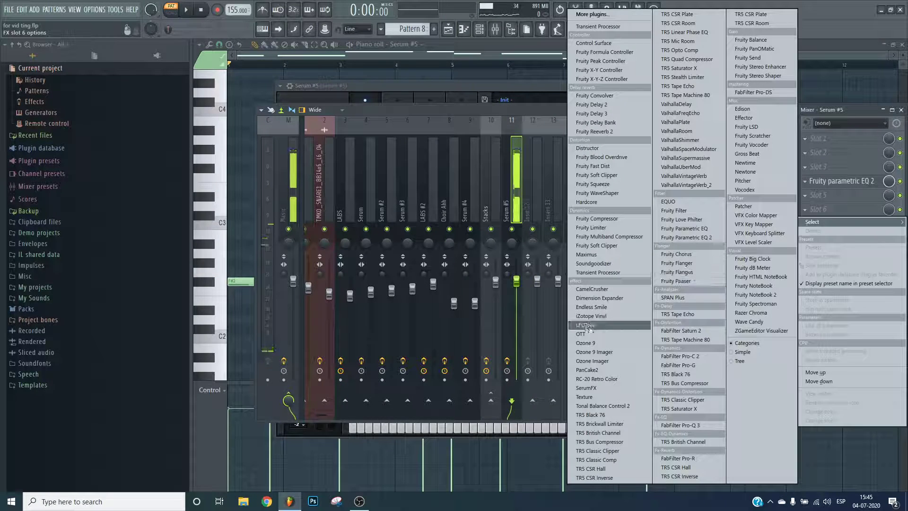
left_click(592, 289)
left_click(345, 216)
left_click(388, 318)
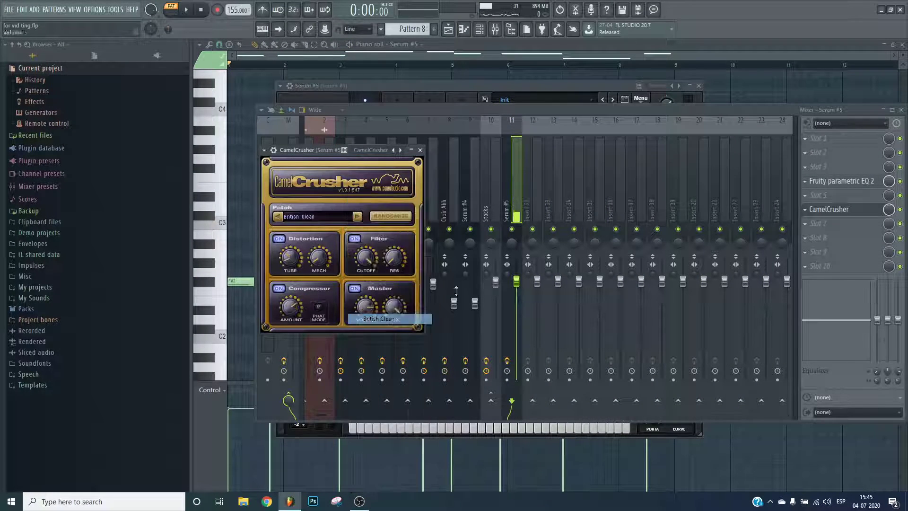
- Move CamelCrusher up to slot 5 on the bass track and audition the bass
left_click_drag(828, 209, 829, 195)
key("space")
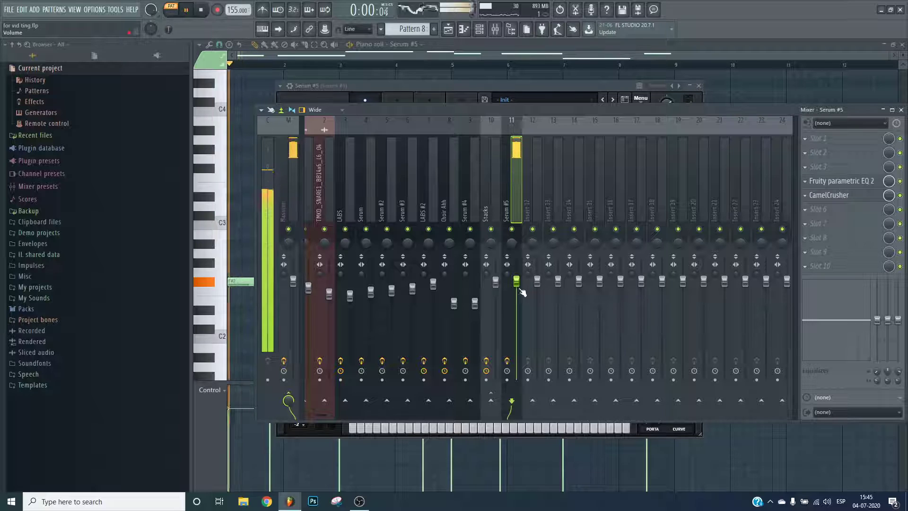
key("space")
- Select the Stacks mixer track, switch to song mode, and play the arrangement with the bass
key("Left")
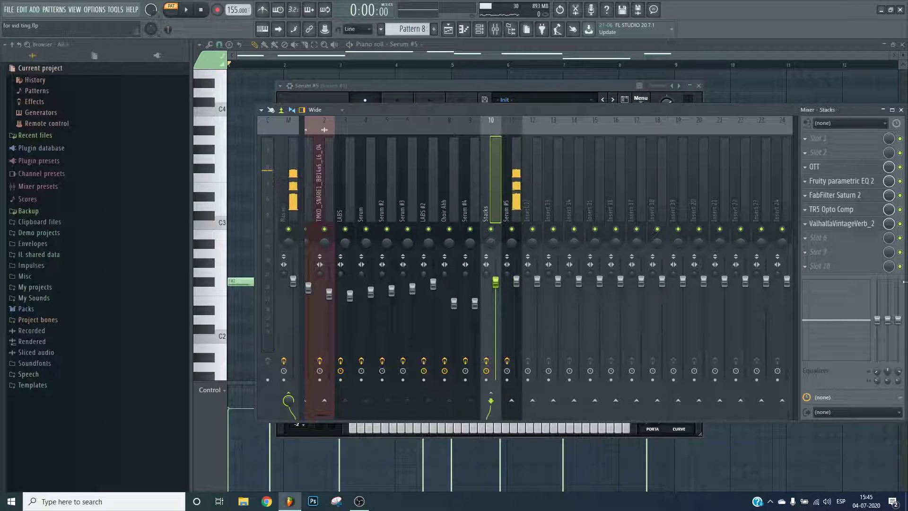
key("F9")
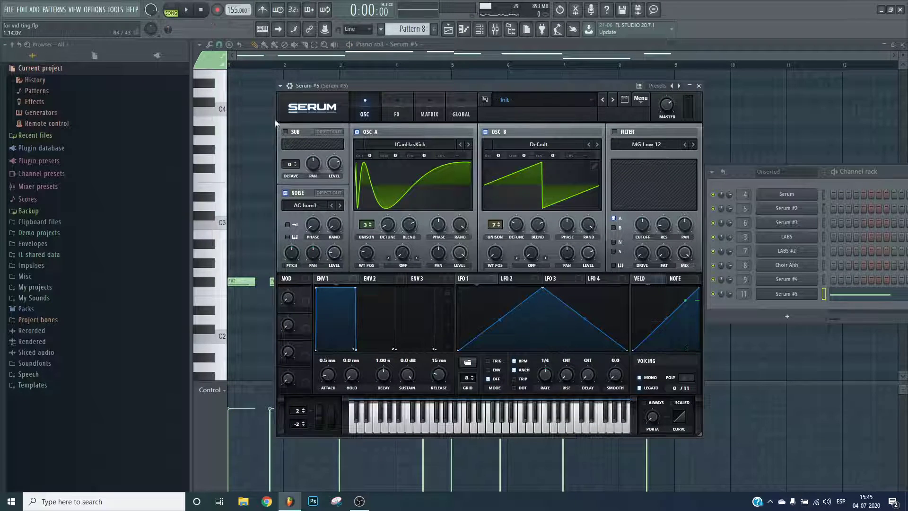
key("space")
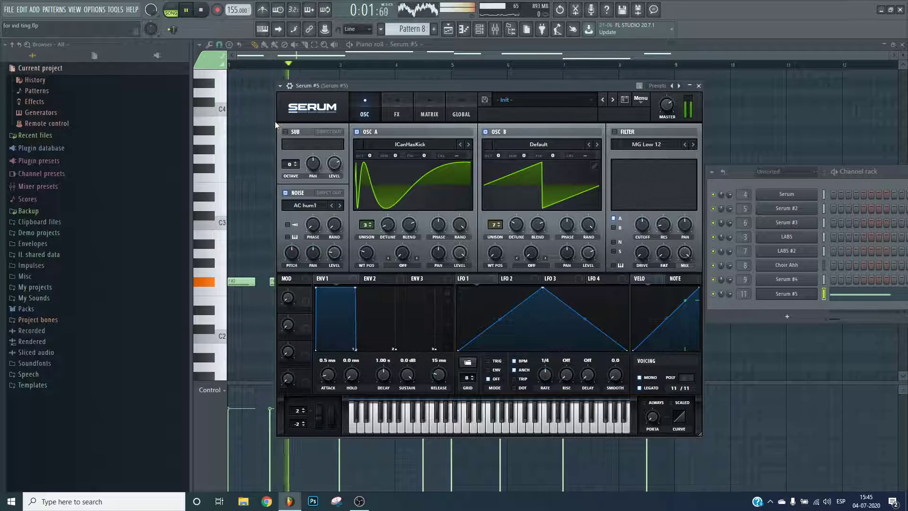
key("space")
key("F9")
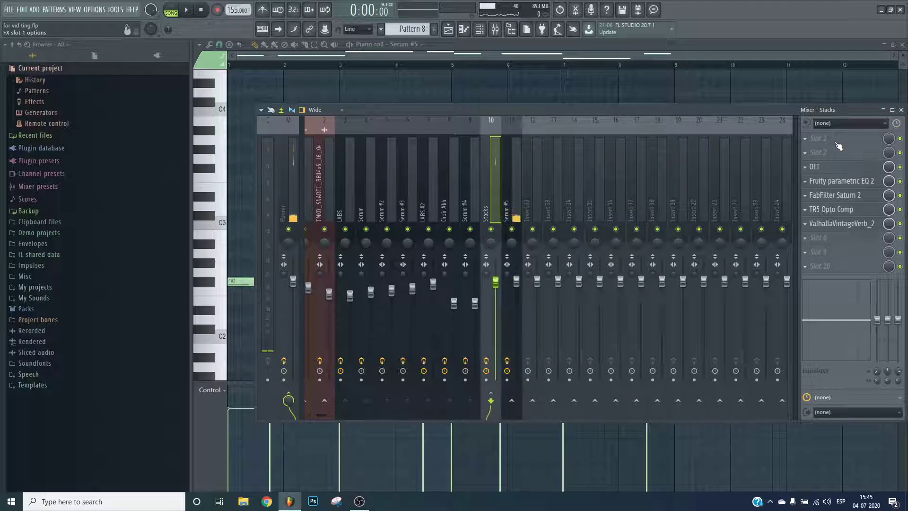
- Add Transient Processor to the Stacks track, move it to slot 2 above OTT, and reduce its attack
left_click(841, 147)
left_click(641, 27)
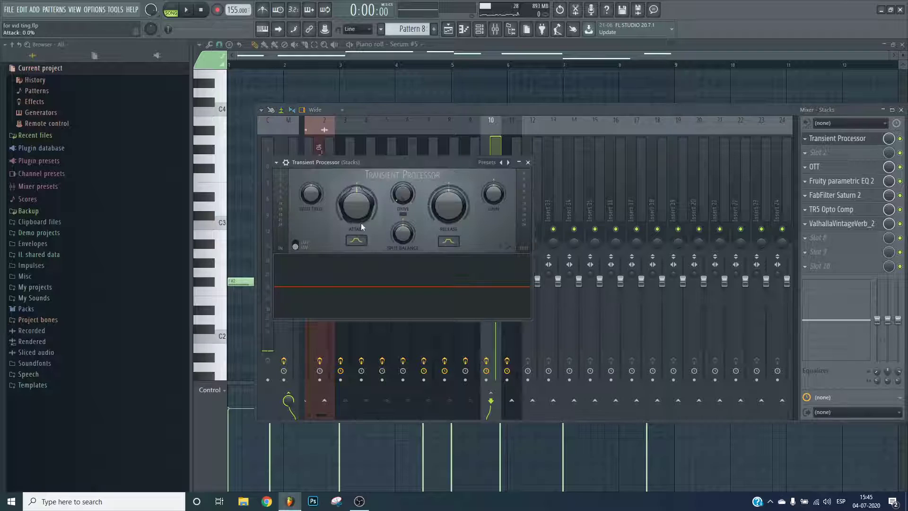
left_click_drag(854, 142, 808, 161)
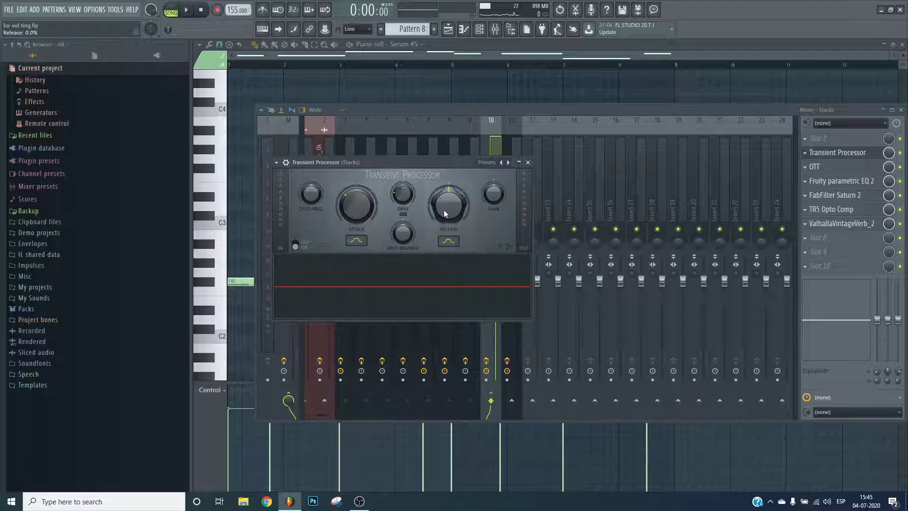
left_click(461, 326)
- Replay the arrangement to hear the Transient Processor on the Stacks track
key("space")
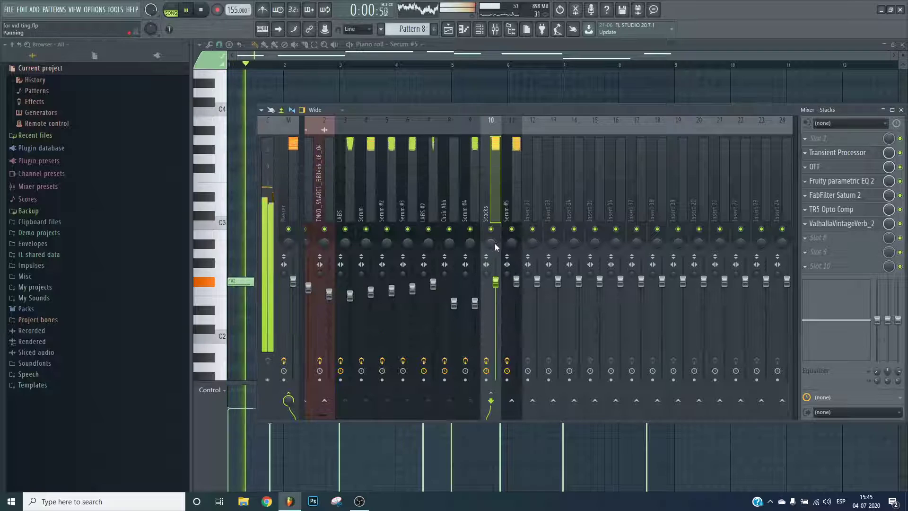
key("space")
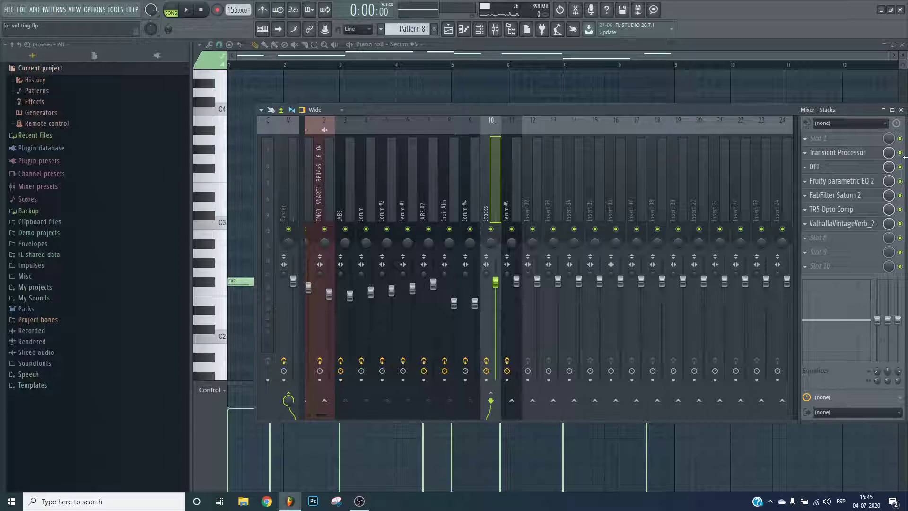
key("space")
key("space")
- Move the Transient Processor below OTT on the Stacks track, replay the song, and reopen the mixer
left_click_drag(867, 160, 858, 169)
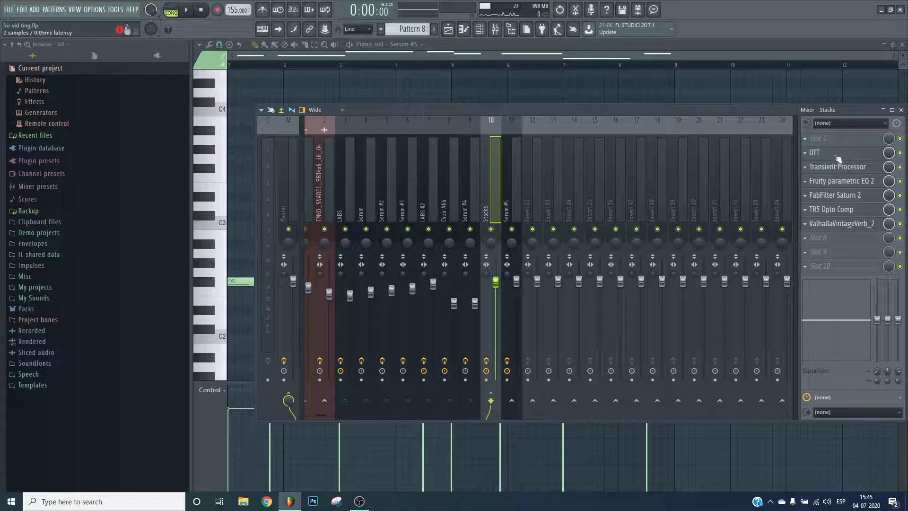
key("F9")
key("space")
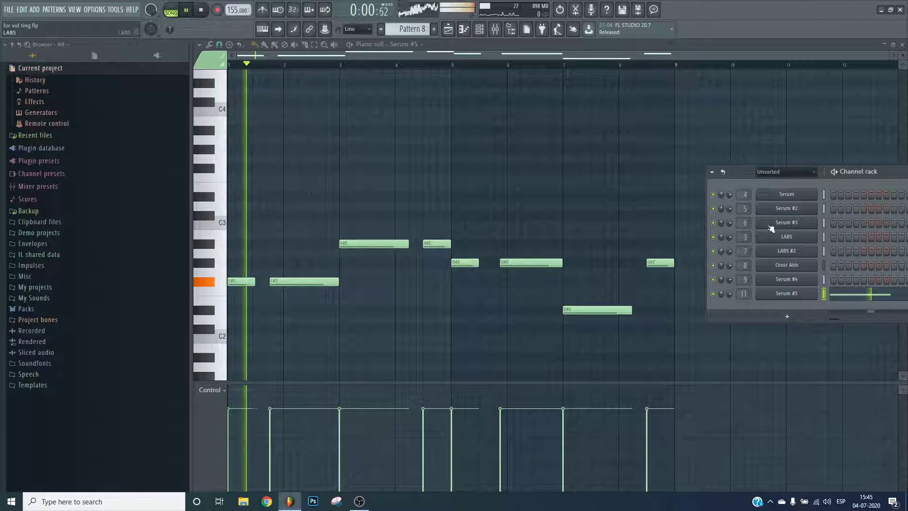
left_click(497, 29)
key("space")
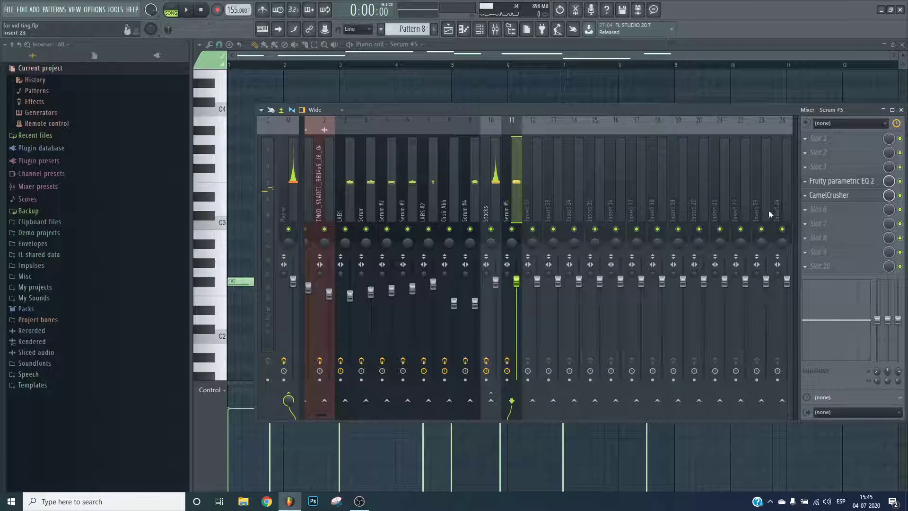
- Add Ozone 9 Imager to the bass track's ninth slot, split at 142 Hz, with stereoize on and widths of -100 and -17.7
left_click(847, 250)
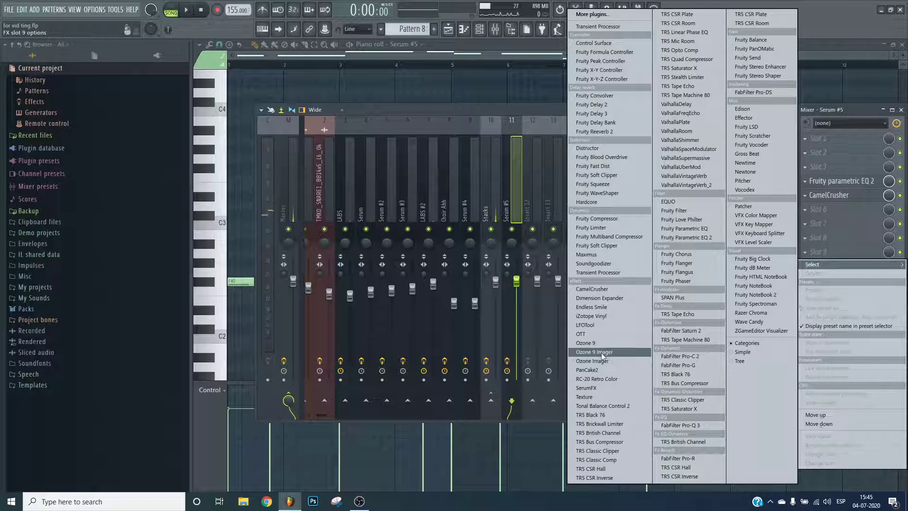
left_click(601, 353)
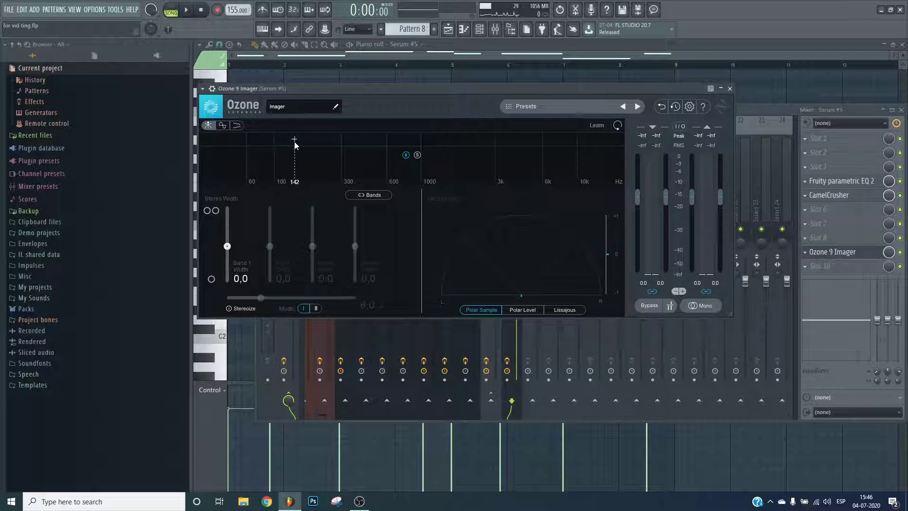
left_click(294, 141)
left_click(239, 308)
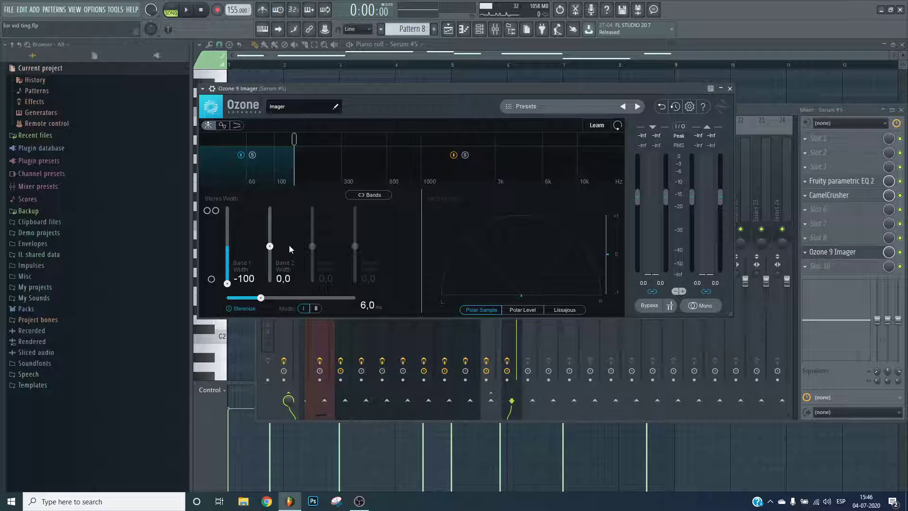
left_click_drag(275, 248, 273, 255)
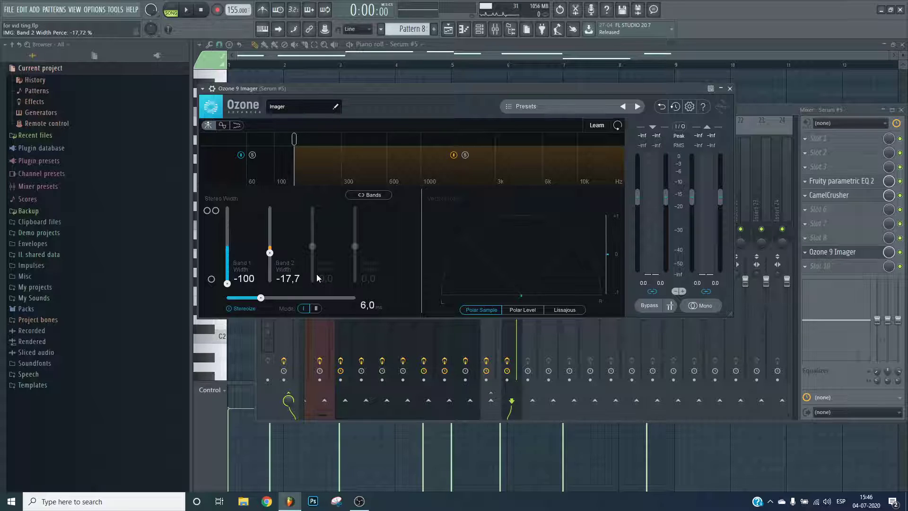
left_click(834, 252)
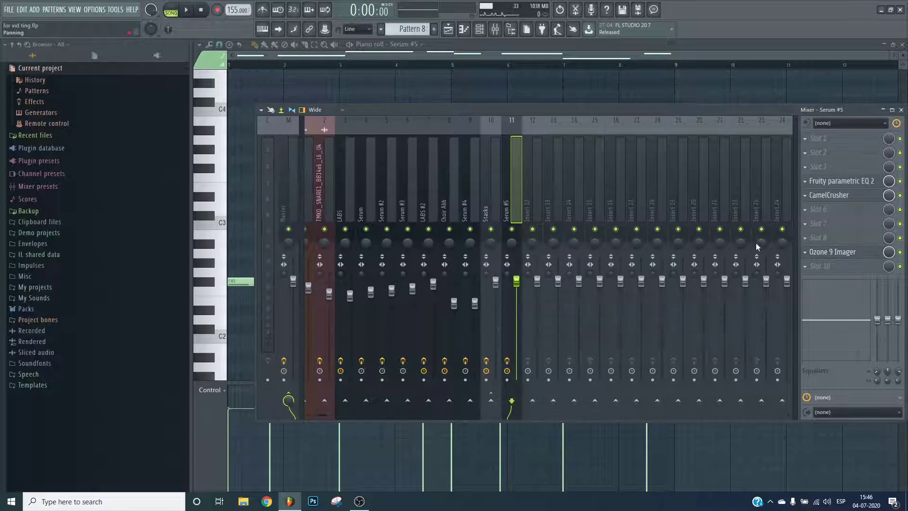
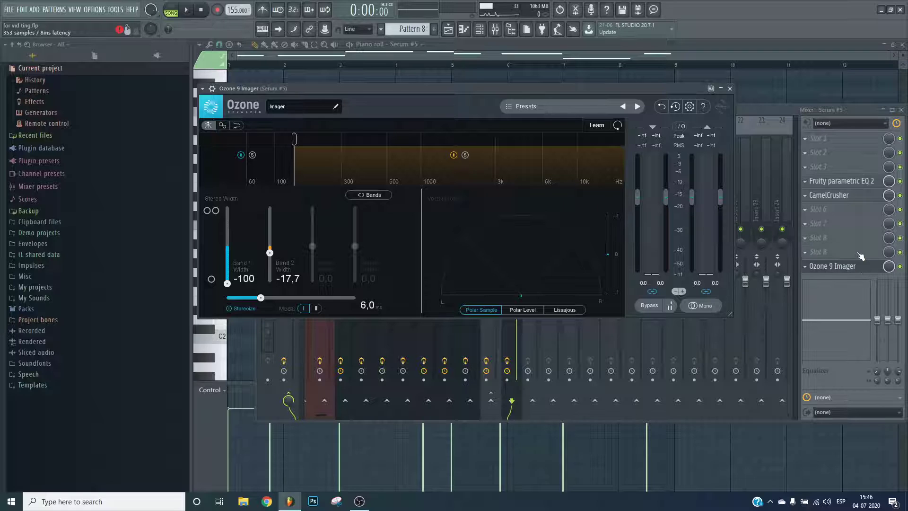
left_click(860, 253)
left_click(853, 251)
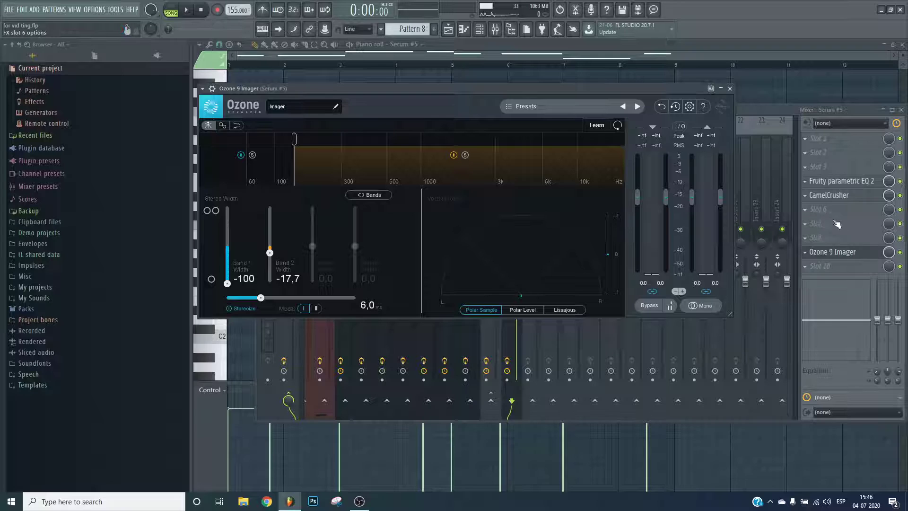
left_click(853, 255)
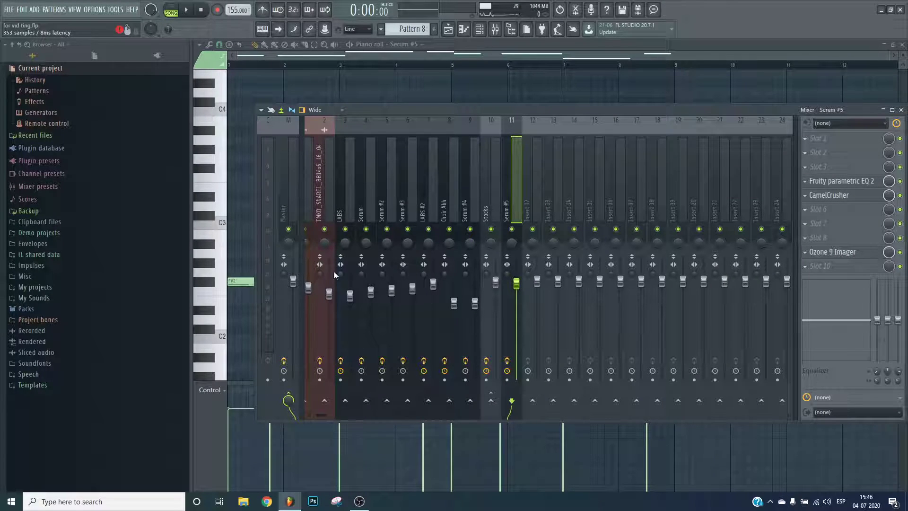
- Narrow the bass imager's second band to a stereo width of -25.3
left_click_drag(268, 255, 268, 253)
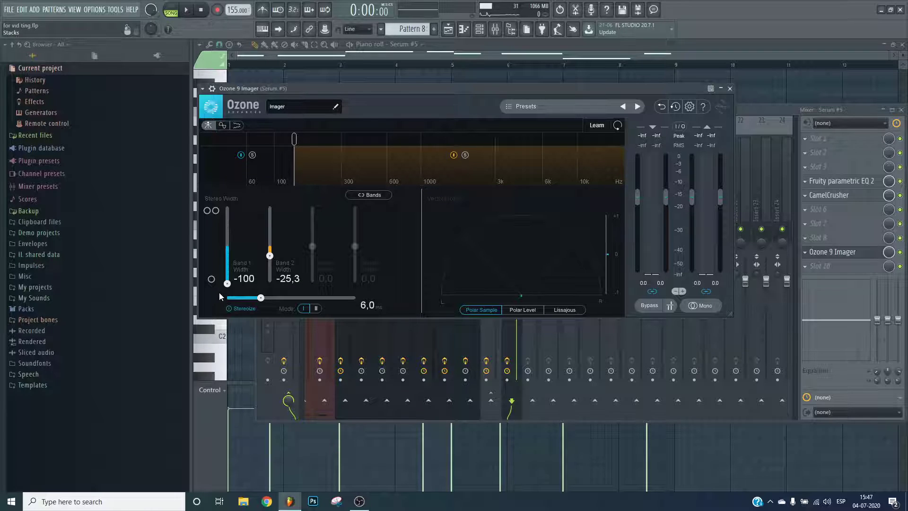
left_click(293, 418)
left_click(359, 501)
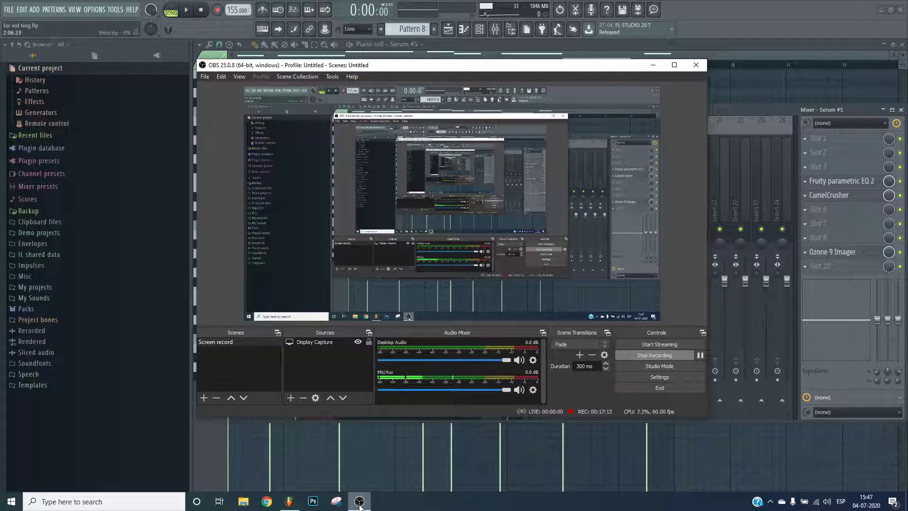
left_click(360, 508)
left_click(361, 508)
left_click(367, 508)
- Play the full arrangement with the narrowed bass, close the open windows, and view the clips in the playlist
key("space")
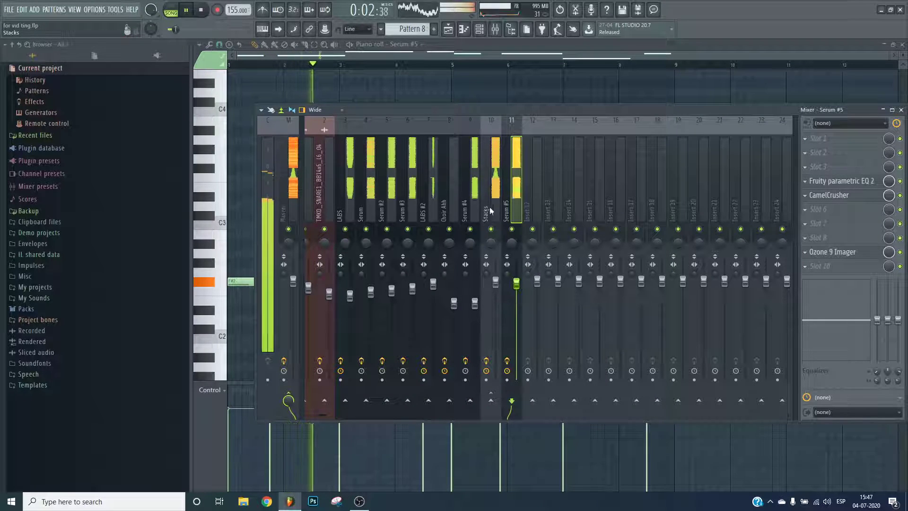
key("Escape")
key("Escape")
key("Escape")
scroll(396, 66, "up", 2)
key("space")
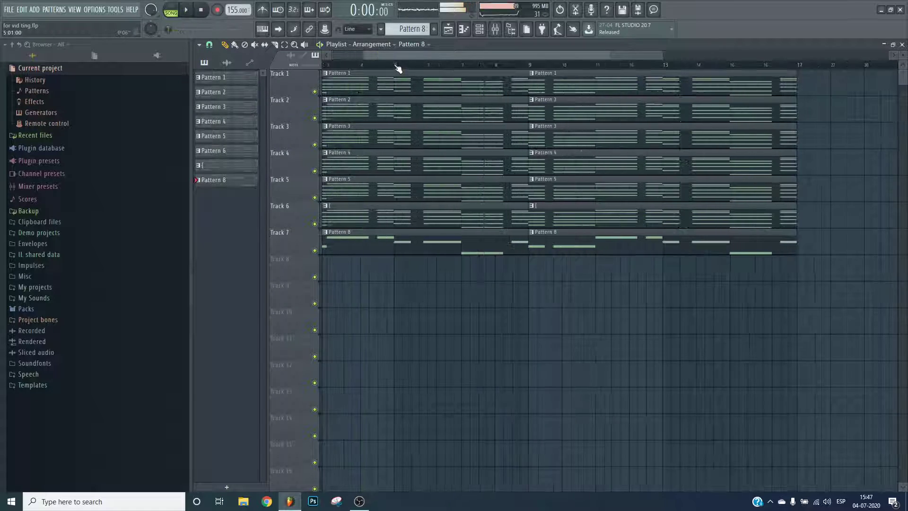
- Load Tonal Balance Control 2 into the eighth effect slot of the Master and choose the EDM target
scroll(397, 69, "up", 1)
left_click(357, 258)
left_click_drag(356, 258, 317, 258)
left_click(495, 29)
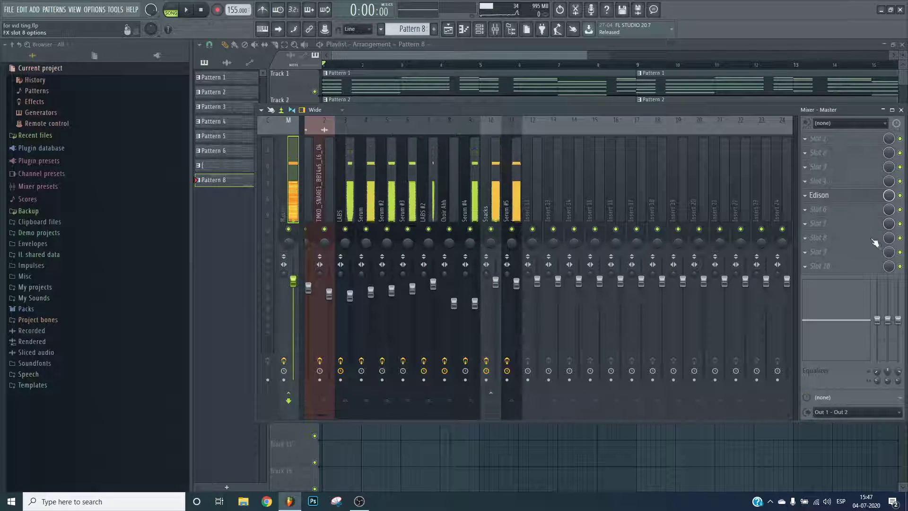
left_click(871, 240)
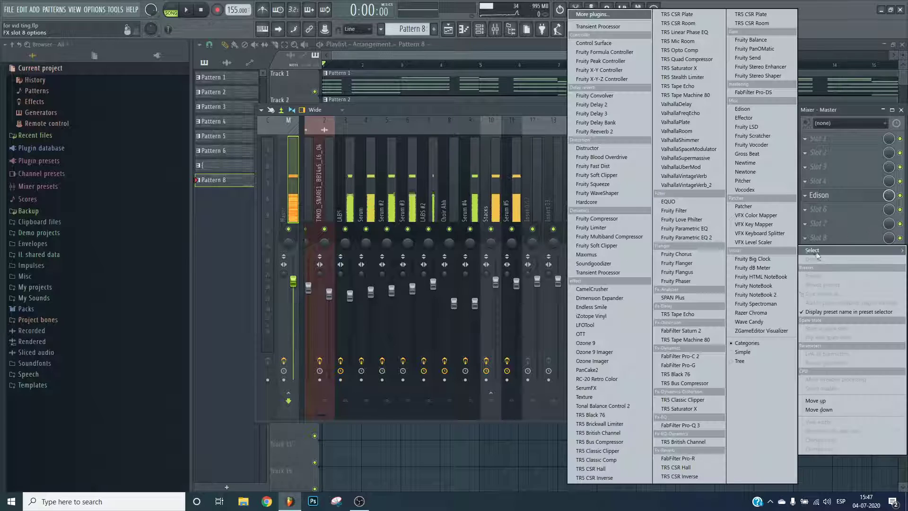
left_click(594, 408)
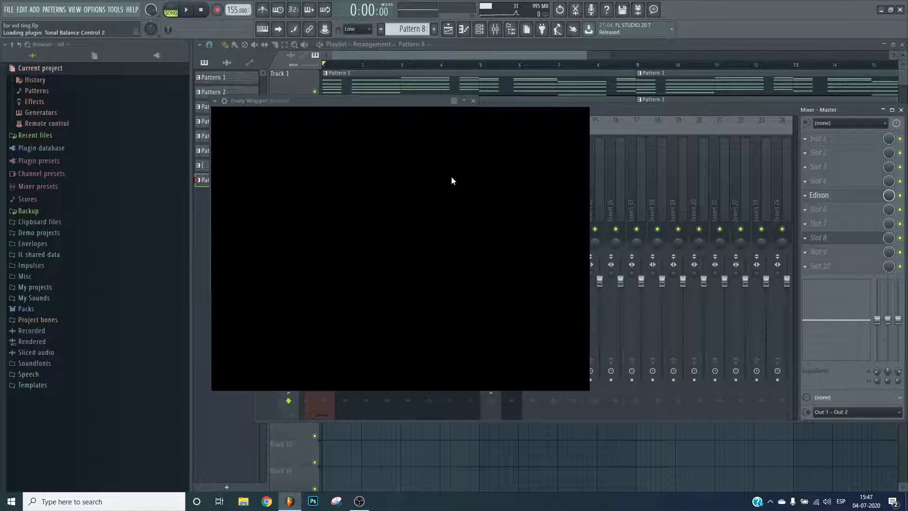
left_click(461, 118)
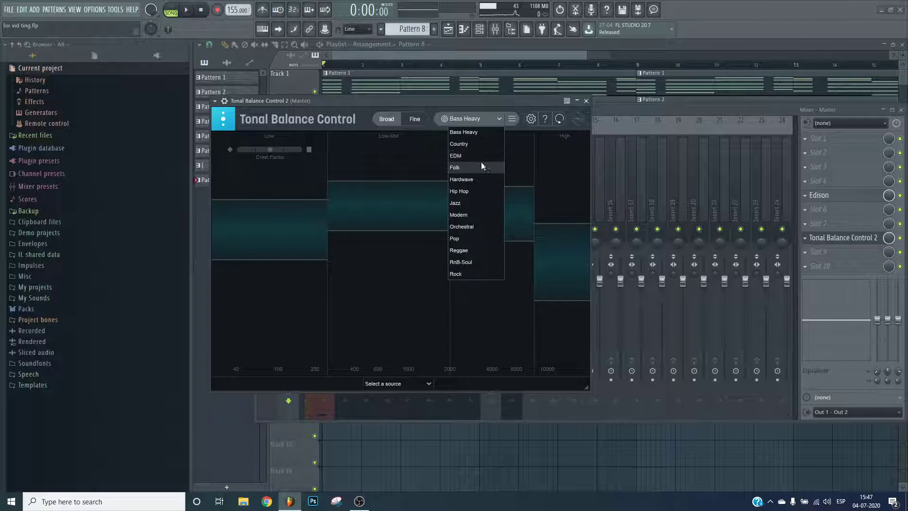
left_click(475, 157)
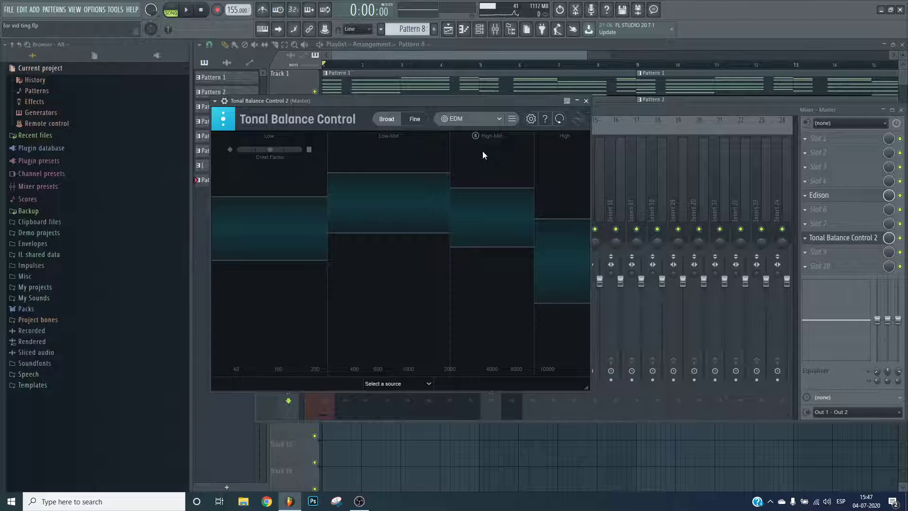
- Play the arrangement to check its tonal balance against the EDM target, close the analyzer, and stop playback
scroll(430, 70, "down", 2)
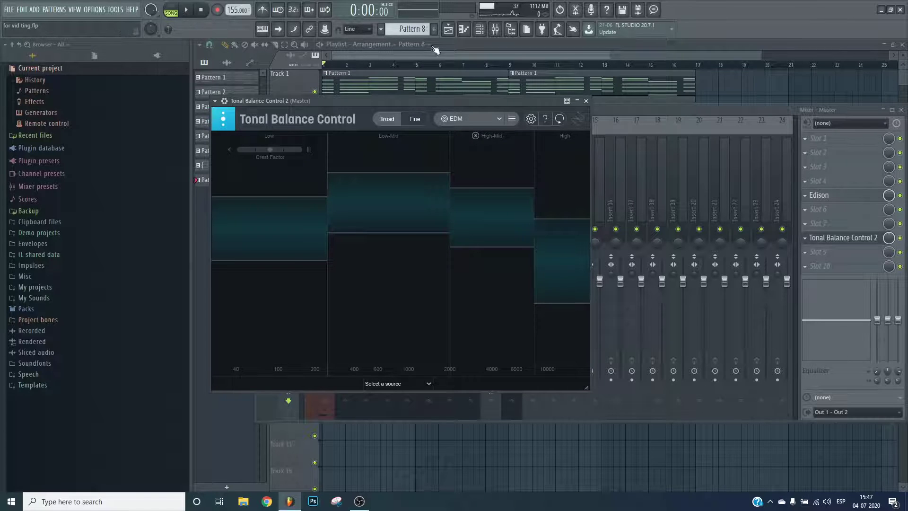
left_click(186, 10)
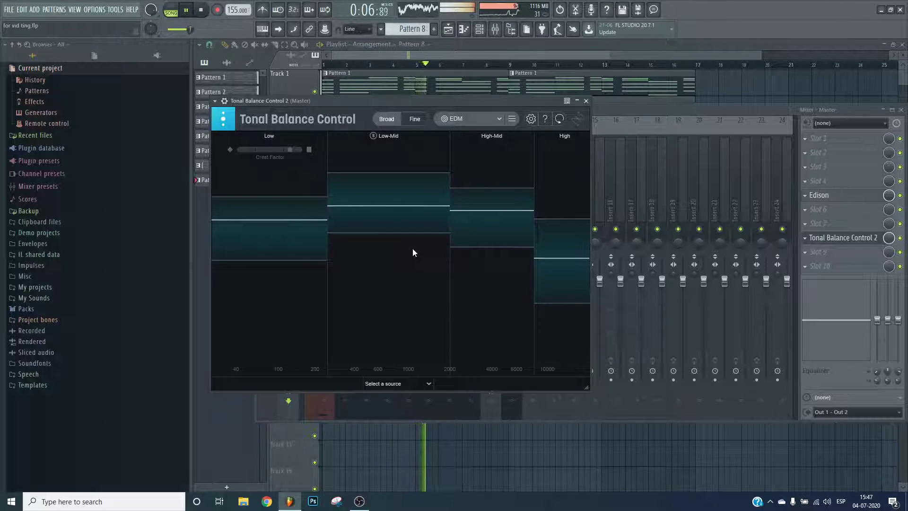
key("Escape")
key("Escape")
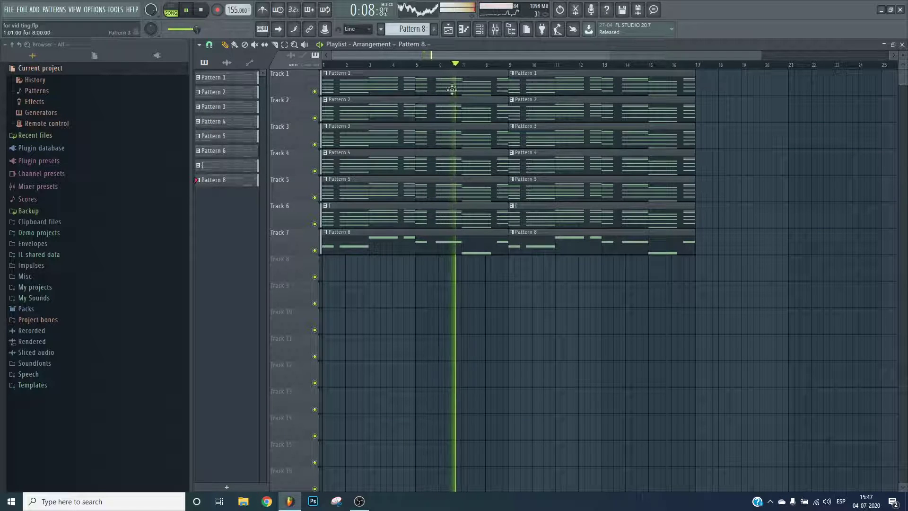
scroll(385, 56, "up", 3)
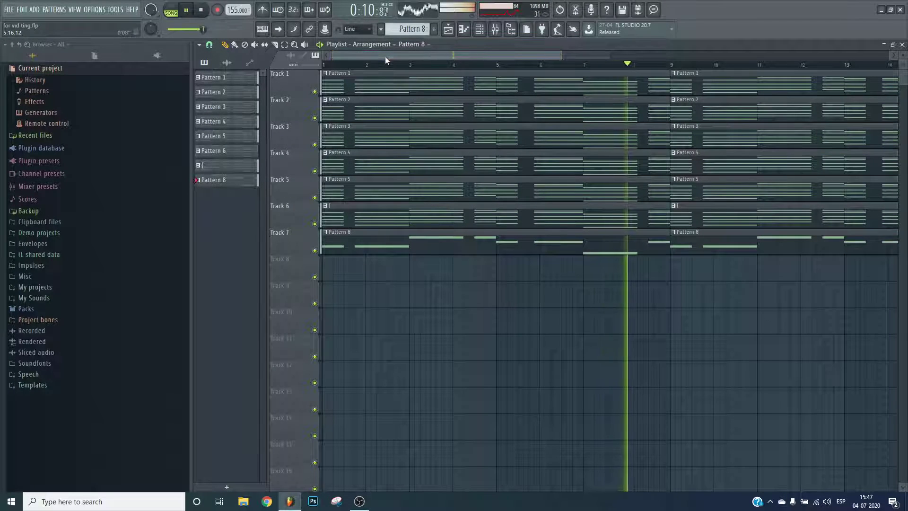
key("space")
- Select the Serum #5 track in the mixer and save the project
key("F9")
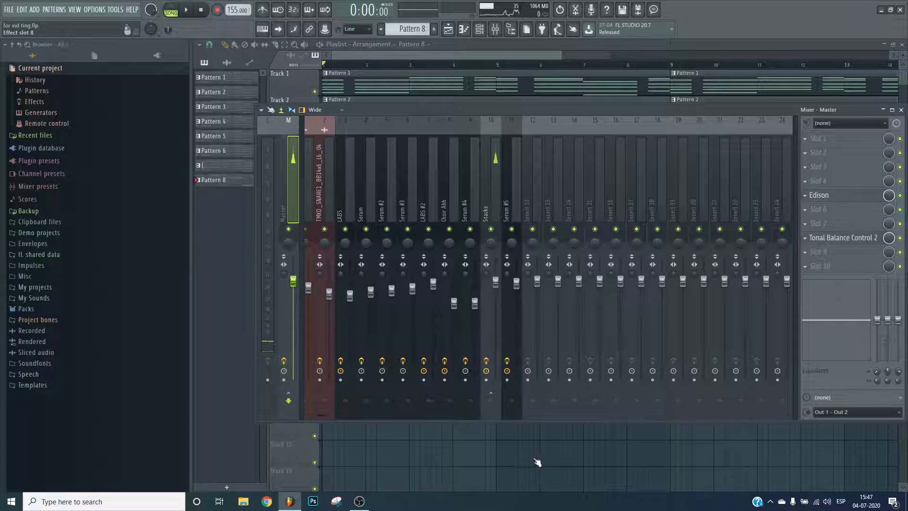
right_click(553, 443)
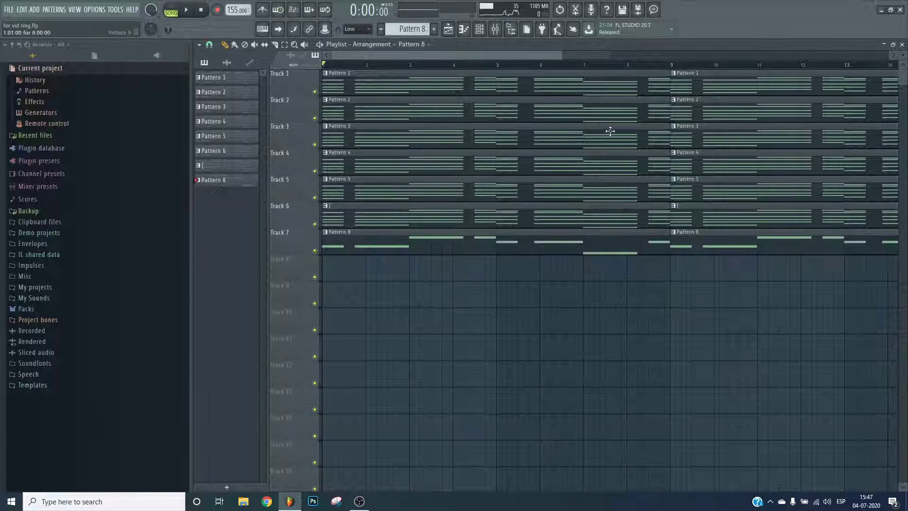
key("F9")
left_click(523, 190)
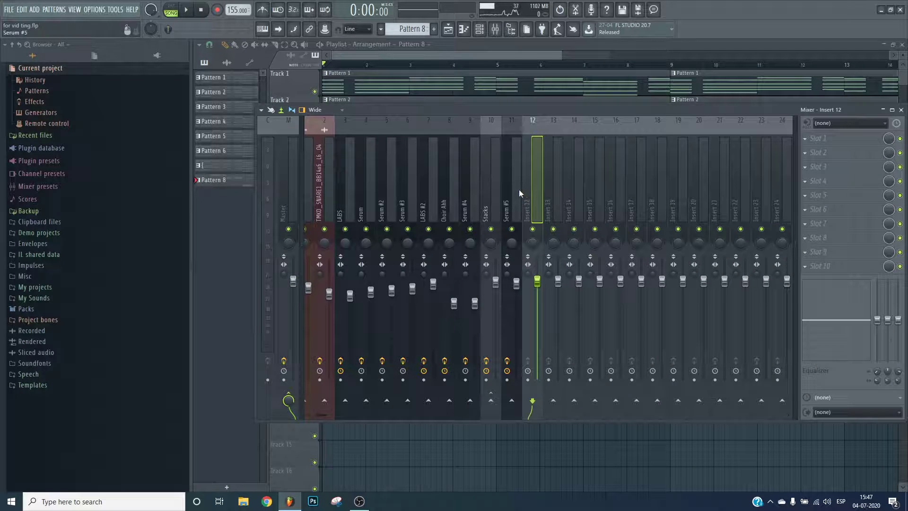
left_click(519, 191)
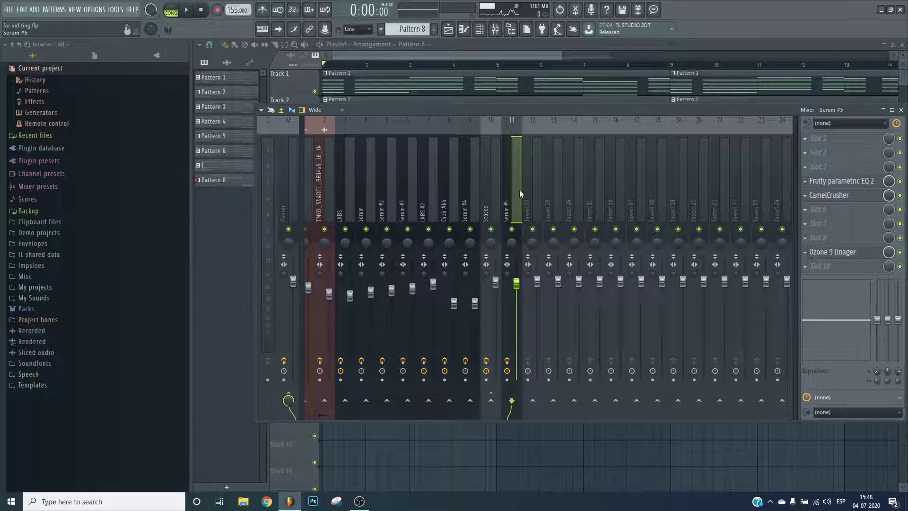
left_click(9, 10)
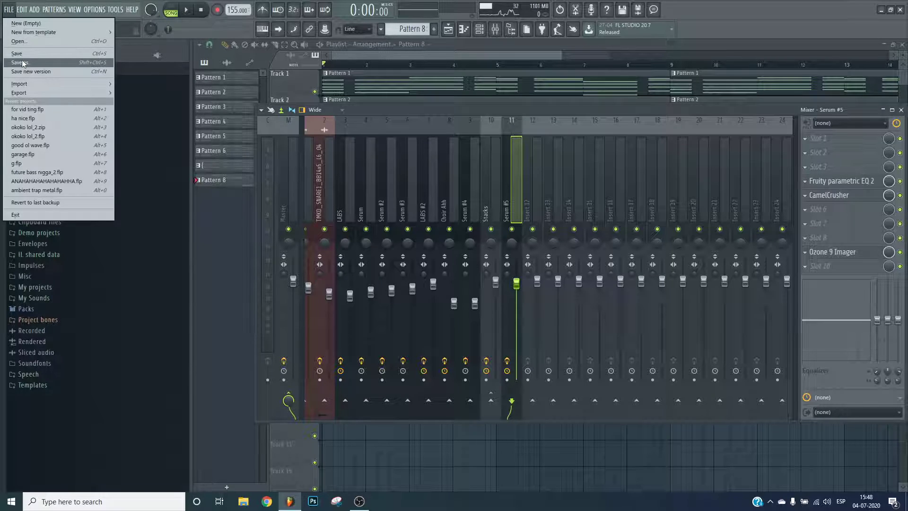
left_click(22, 55)
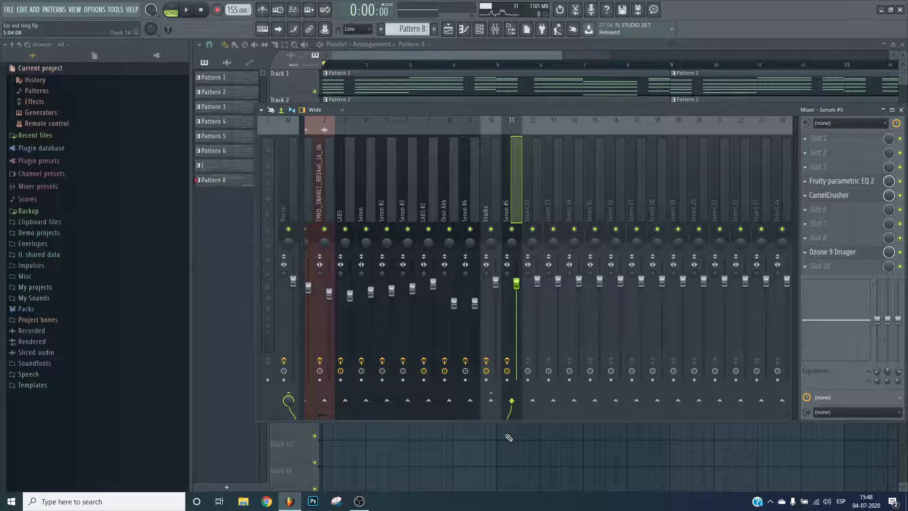
- Place the TMKD_SNARE1_BB14x6_L6_04 sample on Track 9 at beat 3 of bar 1
key("F9")
left_click(226, 62)
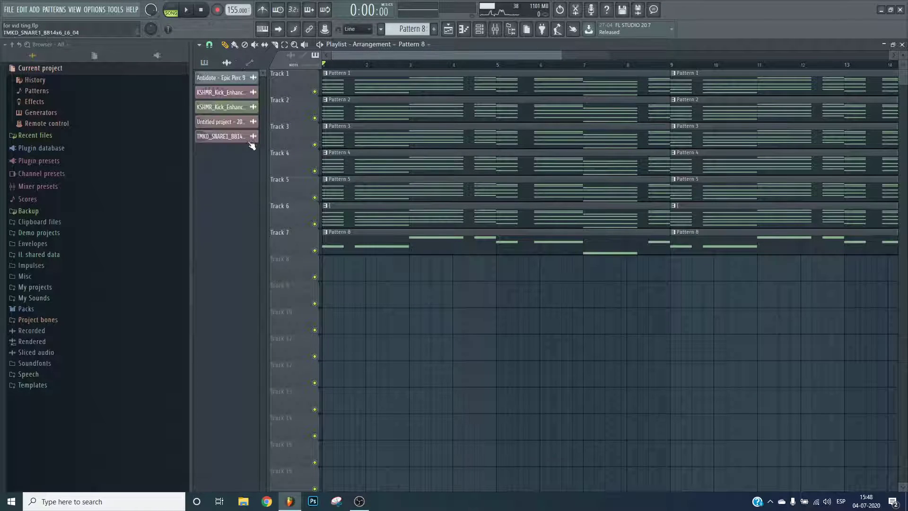
left_click(218, 140)
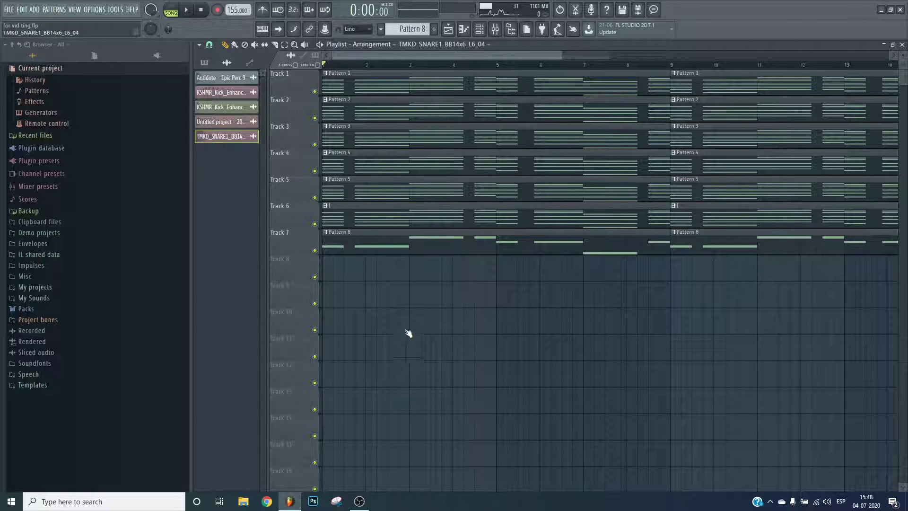
left_click(231, 140)
key("Escape")
left_click(400, 295)
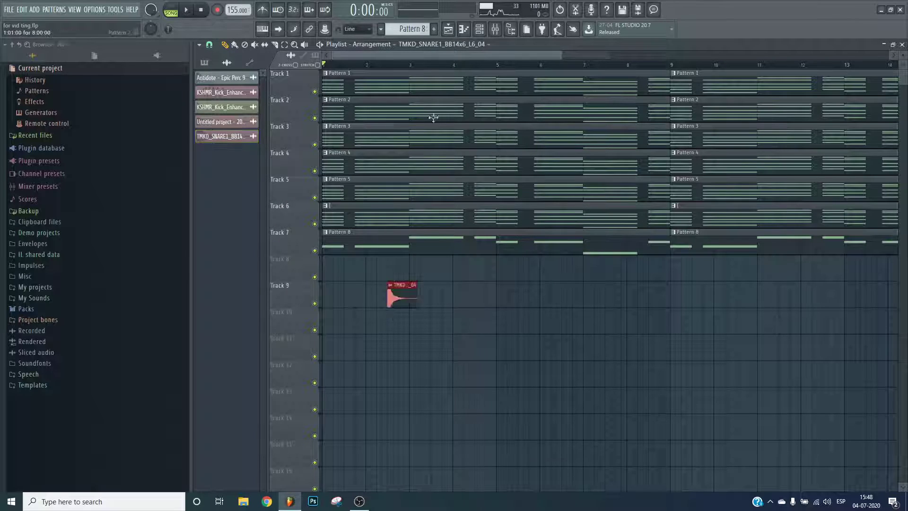
scroll(405, 65, "up", 3)
left_click_drag(504, 286, 409, 280)
- Place the Untitled project - 2020-Jul-04_2 sample on Track 8 at steps 1 and 13 of bar 1 during playback
left_click(236, 122)
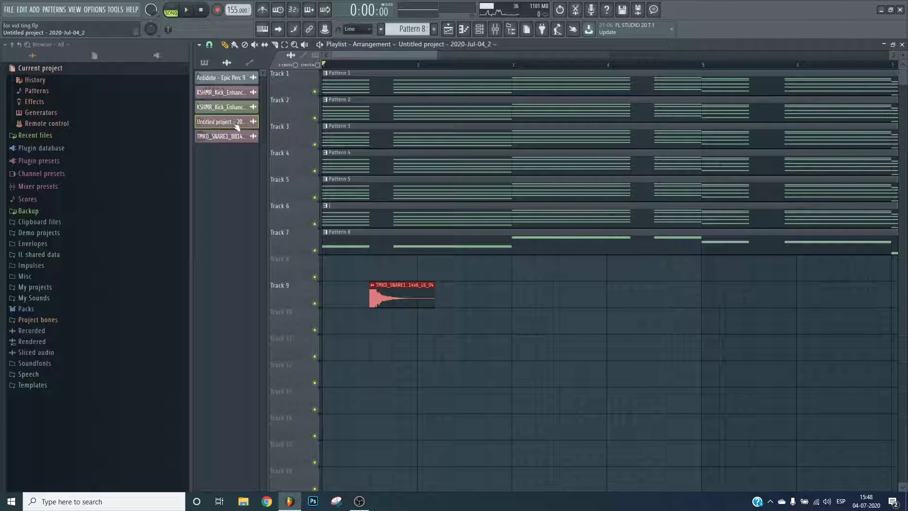
left_click(331, 270)
key("space")
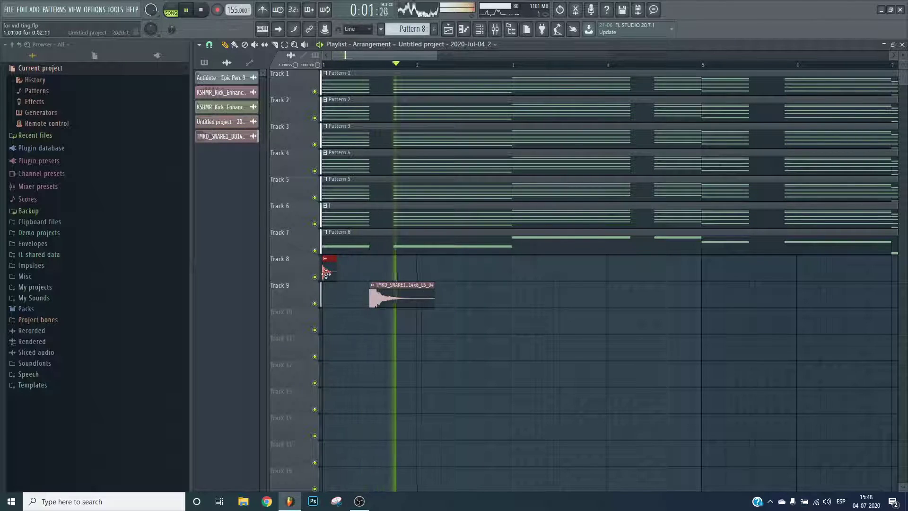
left_click(408, 272)
left_click_drag(408, 272, 397, 272)
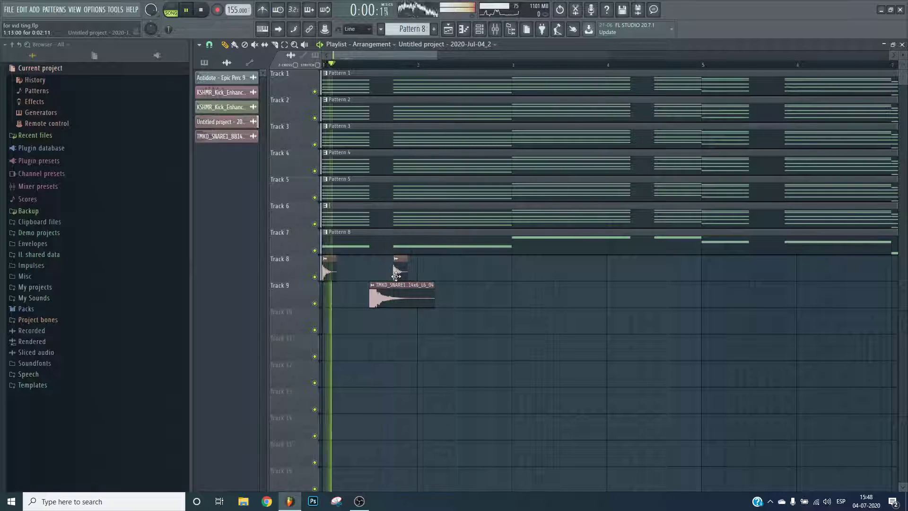
- Add snare clips on Track 9 at beat 3 of bars 2 and 3, and a Track 8 sample at the start of bar 3
left_click(407, 296)
left_click(470, 297)
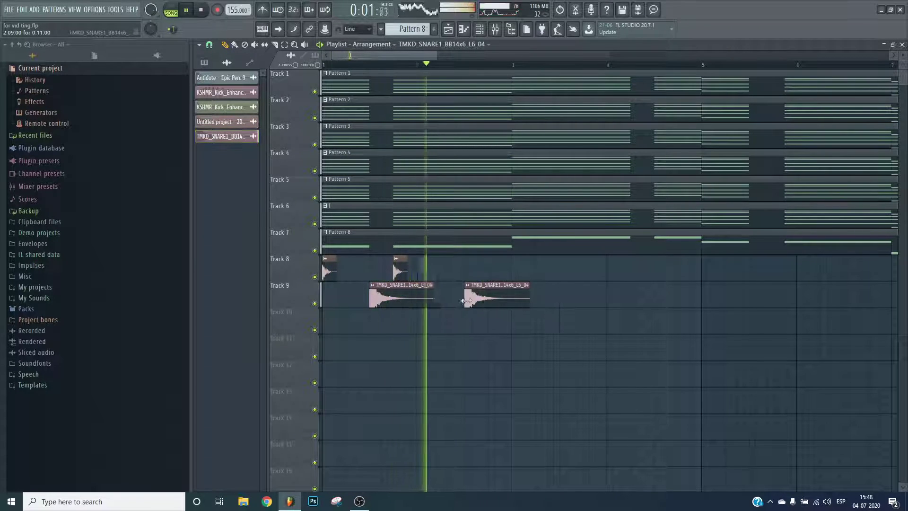
left_click(507, 268)
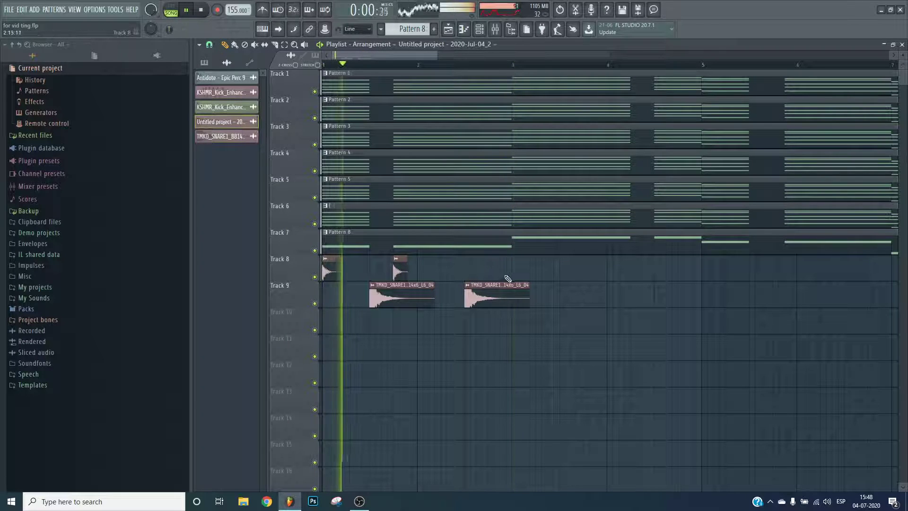
left_click_drag(507, 268, 512, 267)
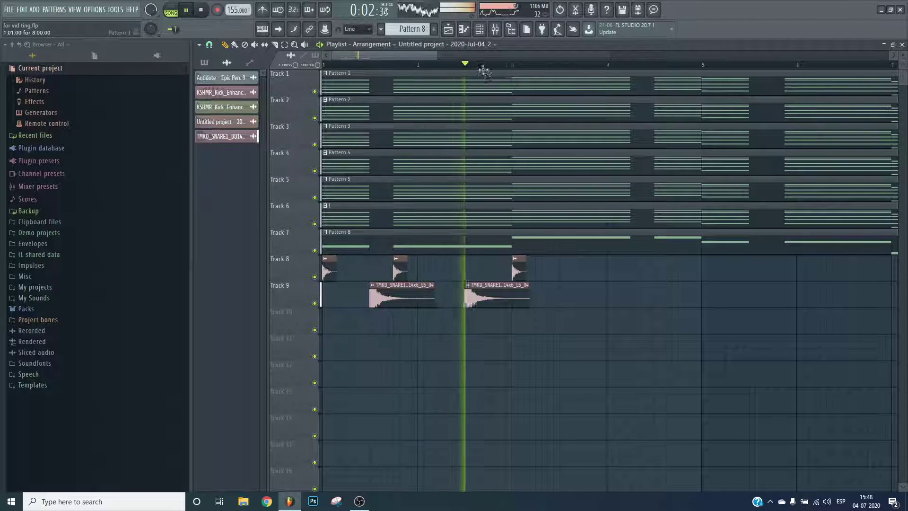
left_click(565, 296)
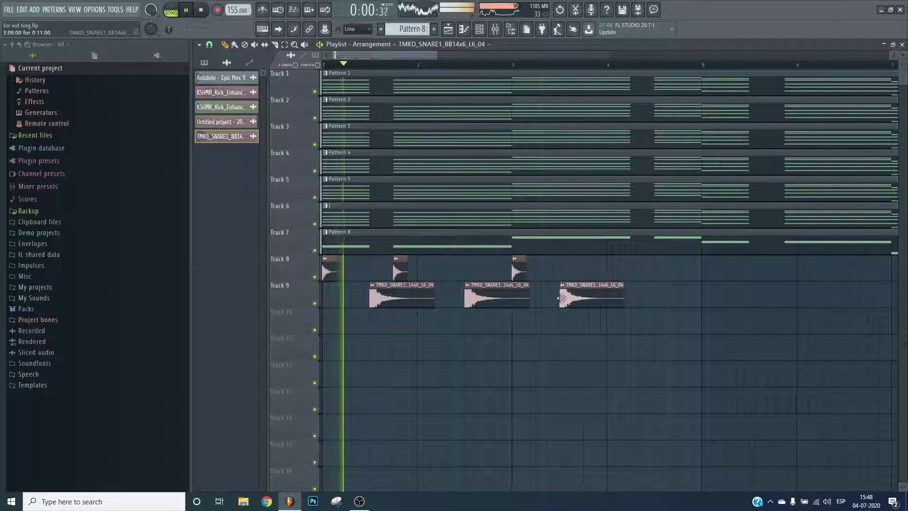
- Add further Track 8 sample hits at step 7 of bars 3 and 1, then stop playback
left_click(551, 280)
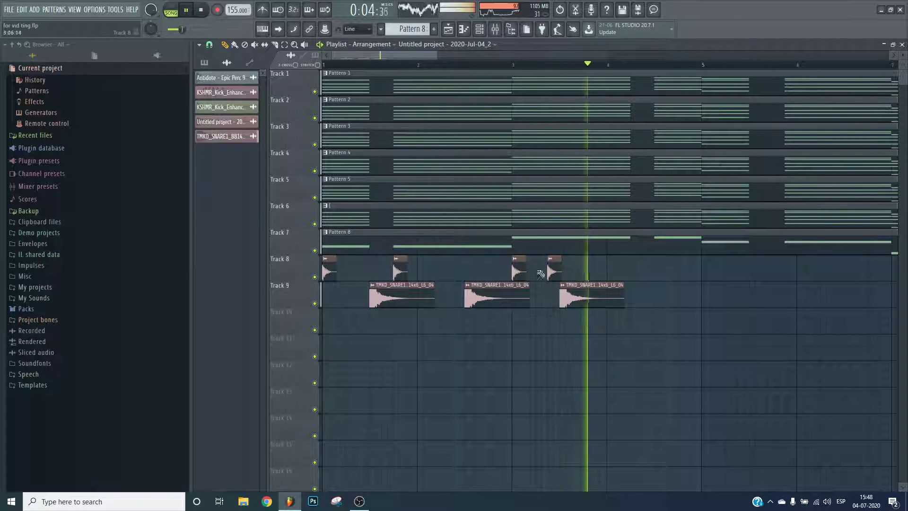
left_click(367, 272)
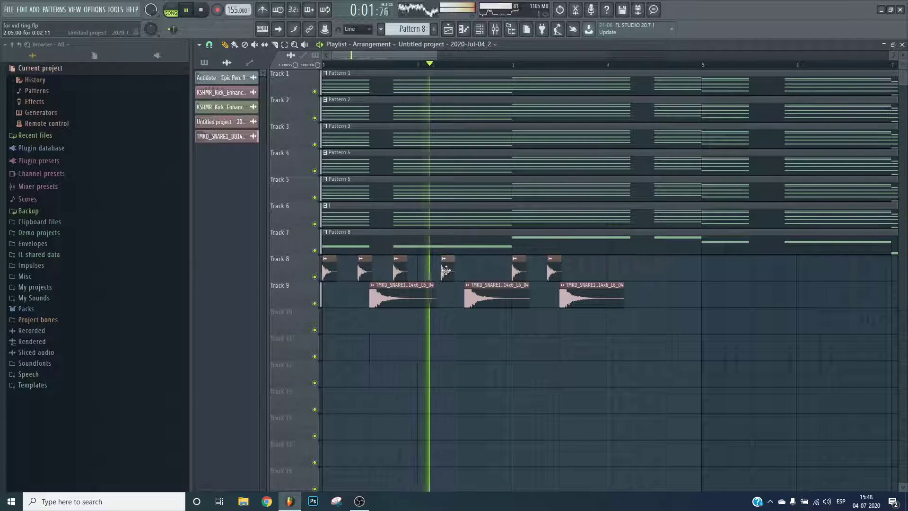
key("space")
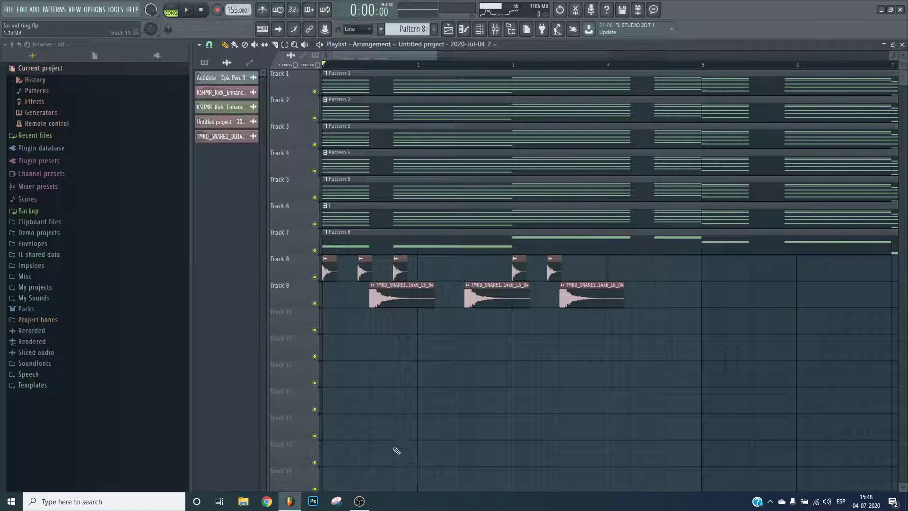
- Set the project's timebase to 24 PPQ and play the arrangement with the new drum clips
scroll(396, 70, "up", 3)
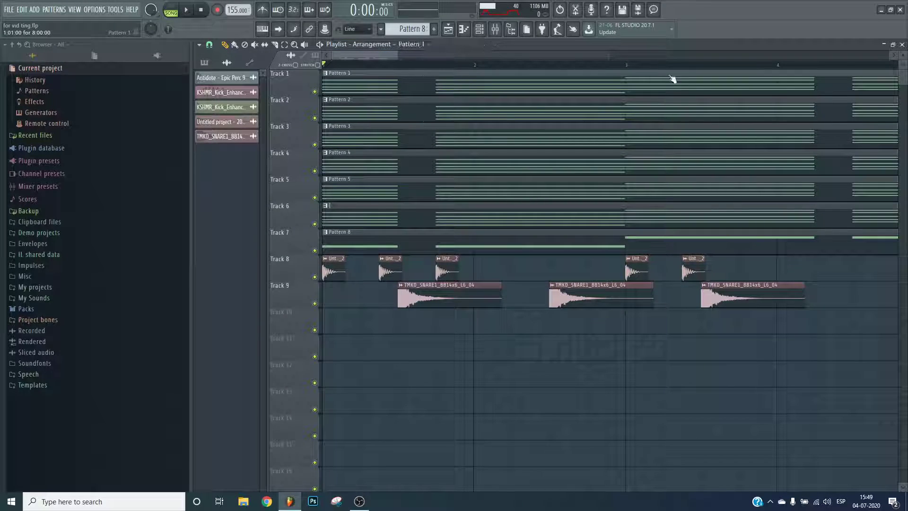
double_click(446, 77)
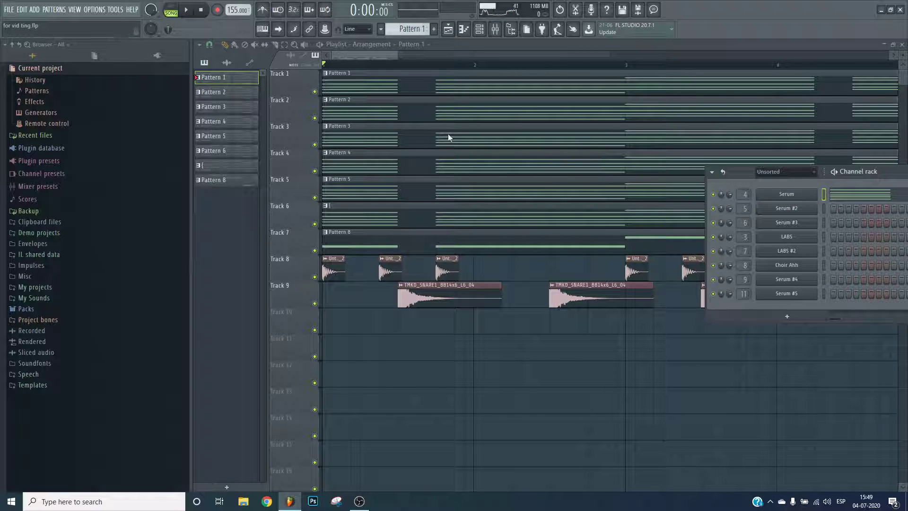
key("F6")
left_click(89, 9)
left_click(120, 49)
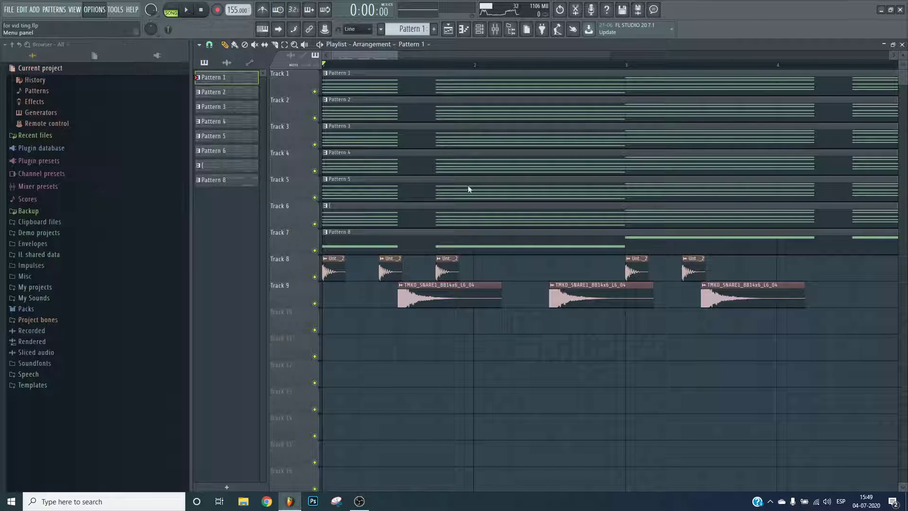
left_click(471, 95)
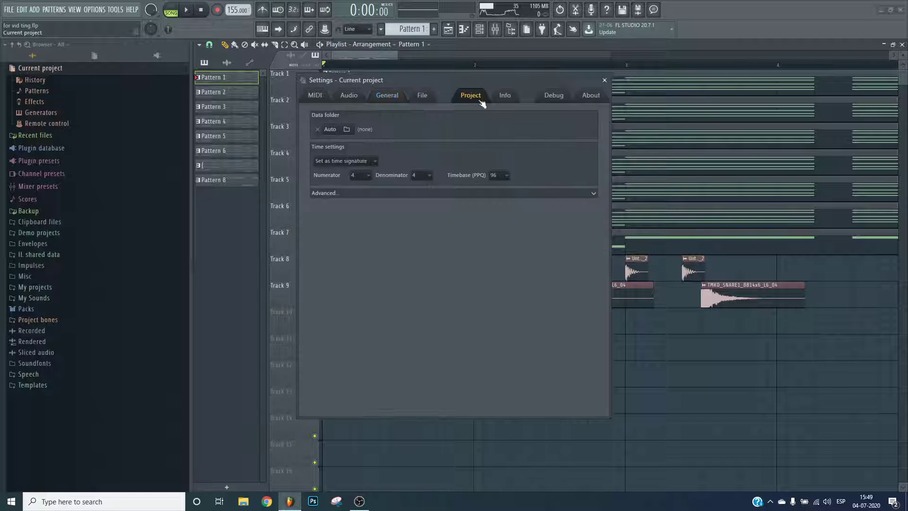
left_click(500, 176)
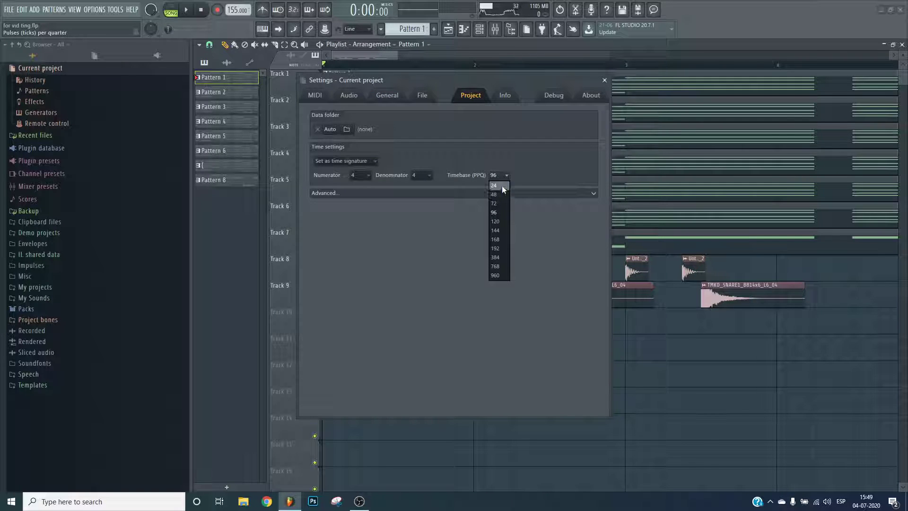
left_click(500, 186)
left_click(604, 80)
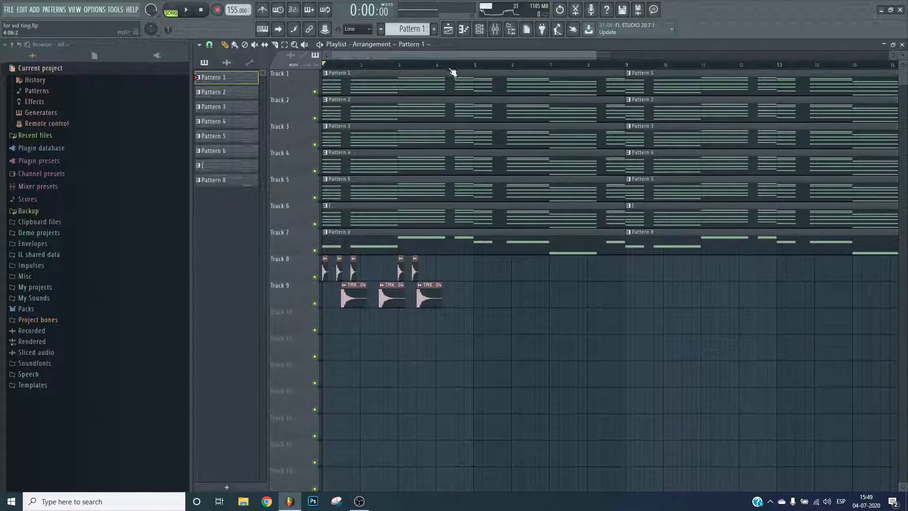
scroll(450, 67, "up", 3)
key("space")
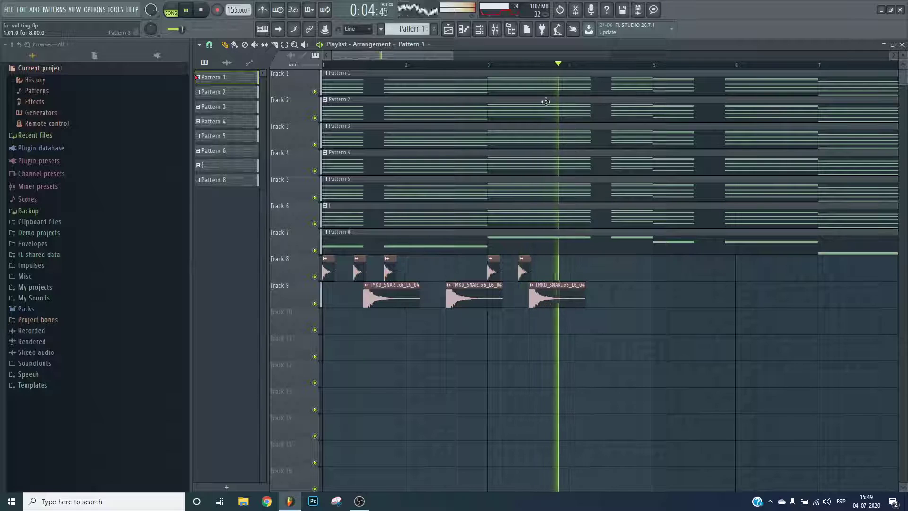
- Stop playback and look over the first Serum channel's oscillator settings
key("space")
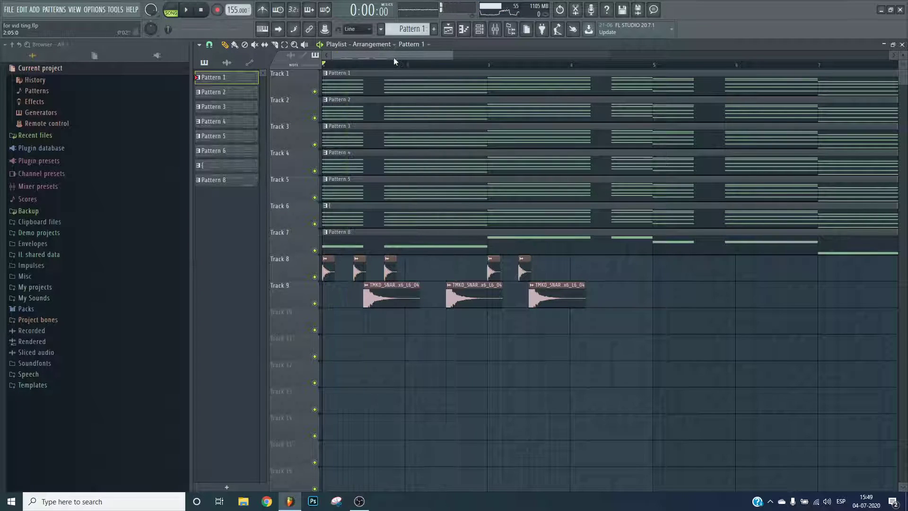
scroll(397, 72, "up", 2)
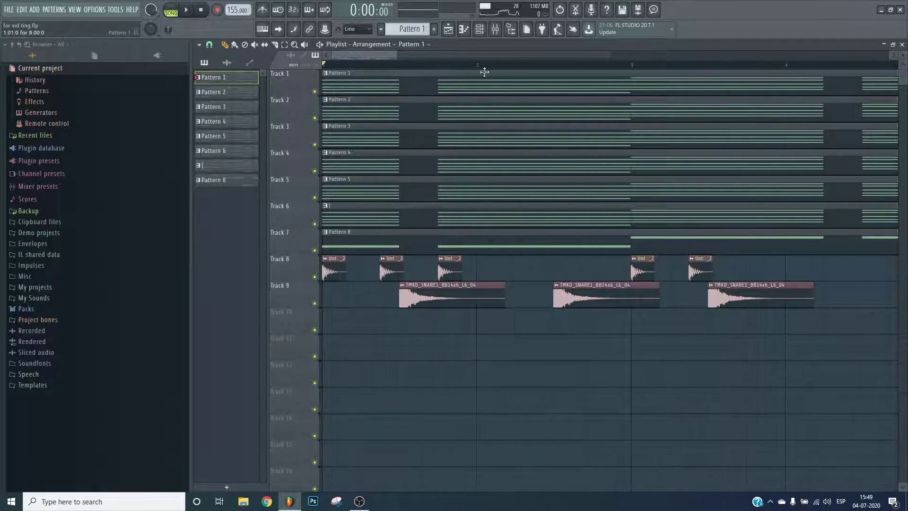
key("F6")
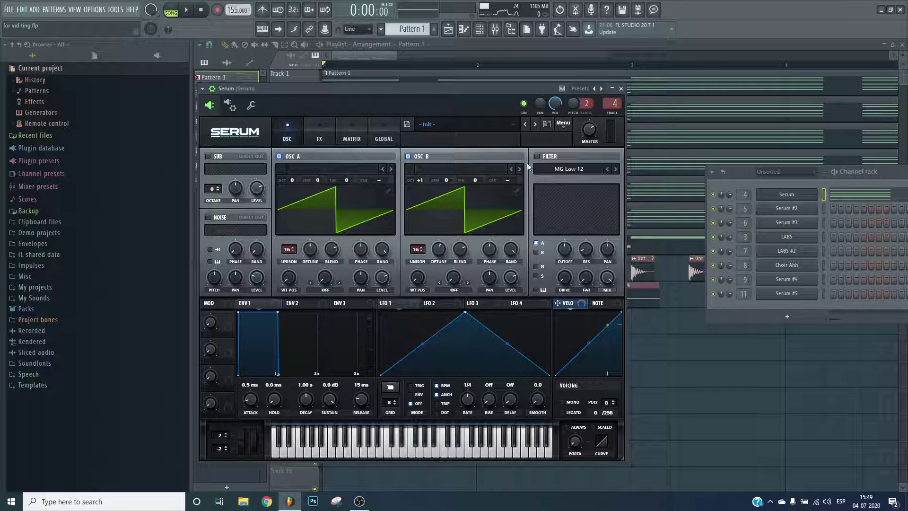
key("Escape")
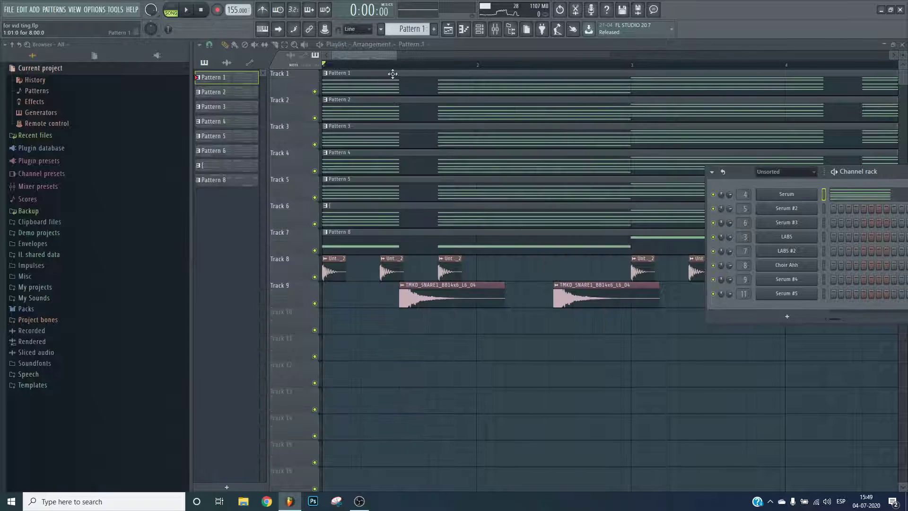
scroll(392, 74, "up", 2)
left_click_drag(368, 54, 327, 59)
- Examine the first Serum channel's instrument, its insert track in the mixer and that track's routing to Stacks
left_click(496, 29)
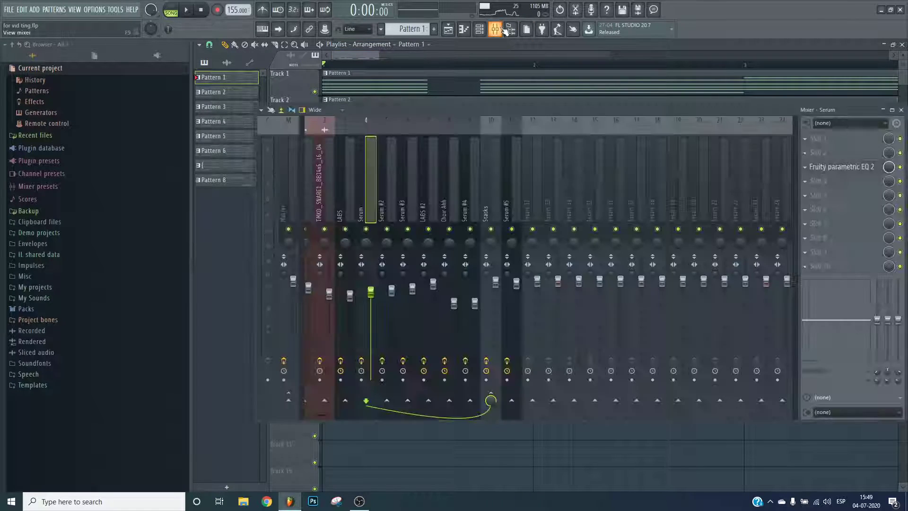
left_click(495, 30)
left_click(484, 30)
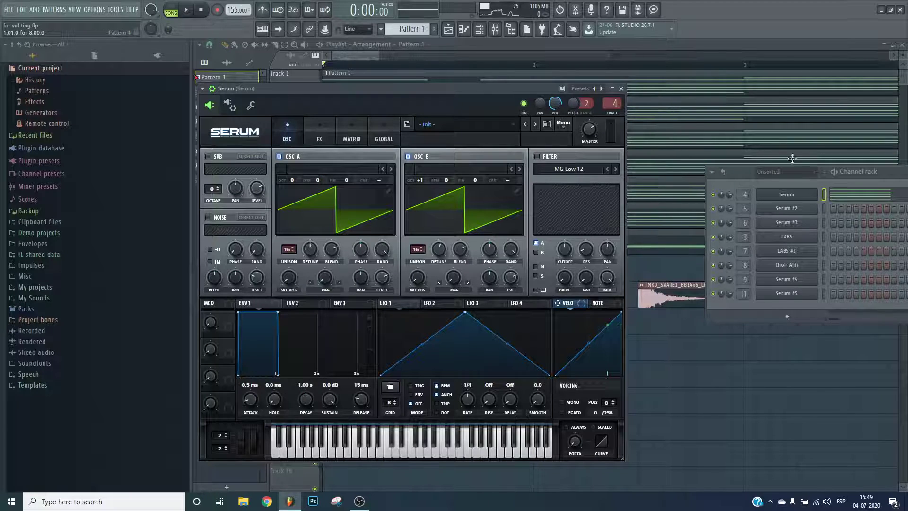
left_click(787, 197)
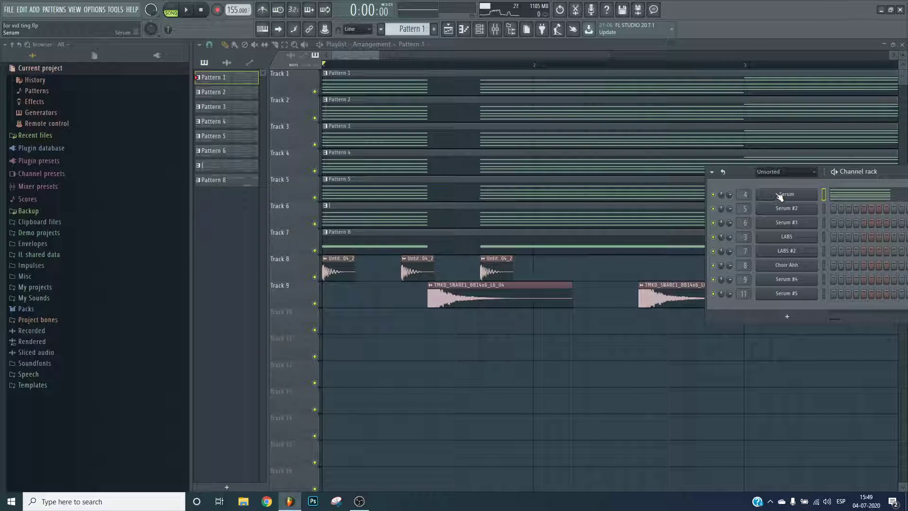
left_click(495, 30)
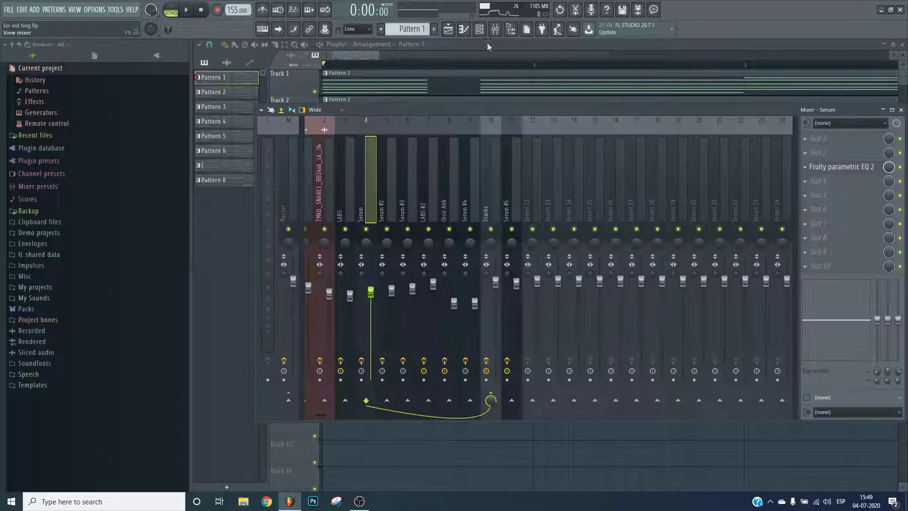
left_click(480, 30)
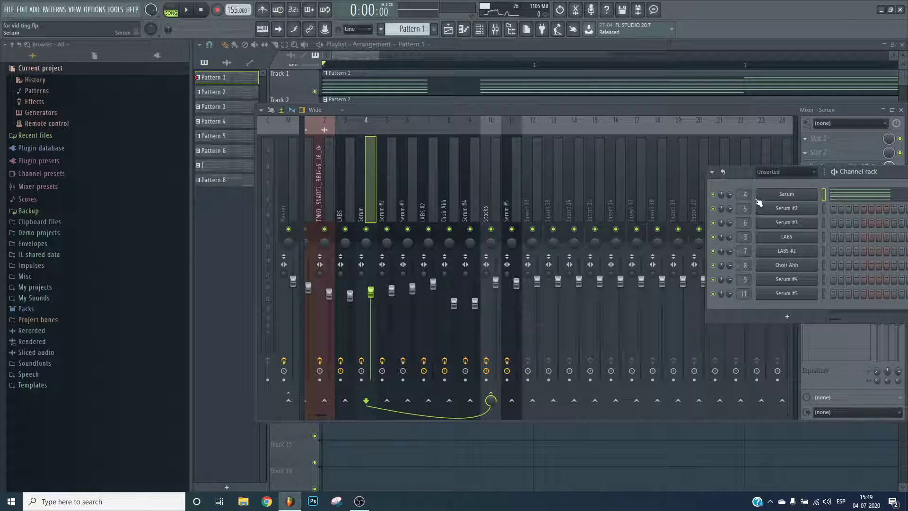
key("F6")
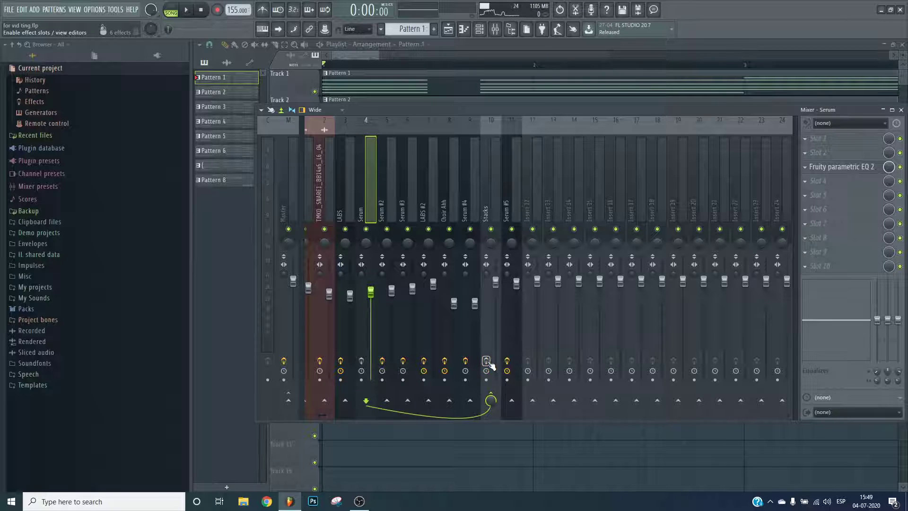
- Return to the playlist and open the pattern options for Pattern 1
left_click(358, 74)
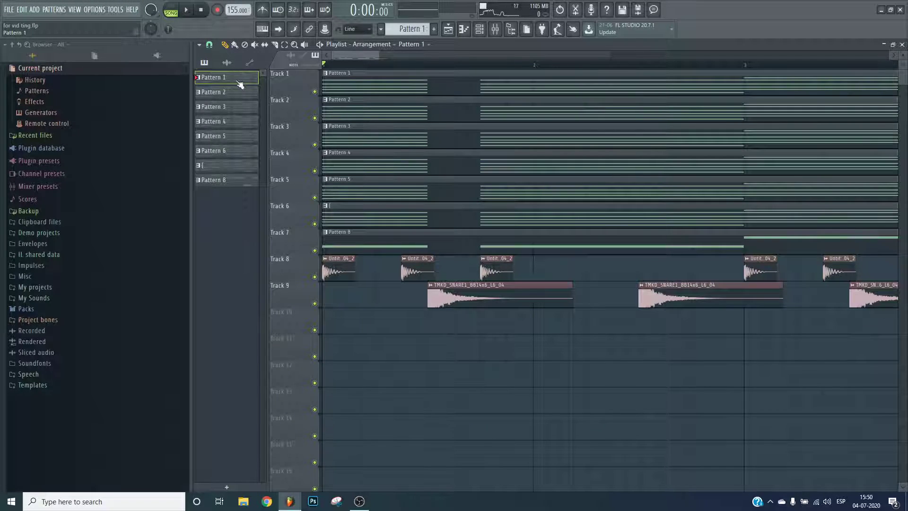
right_click(240, 81)
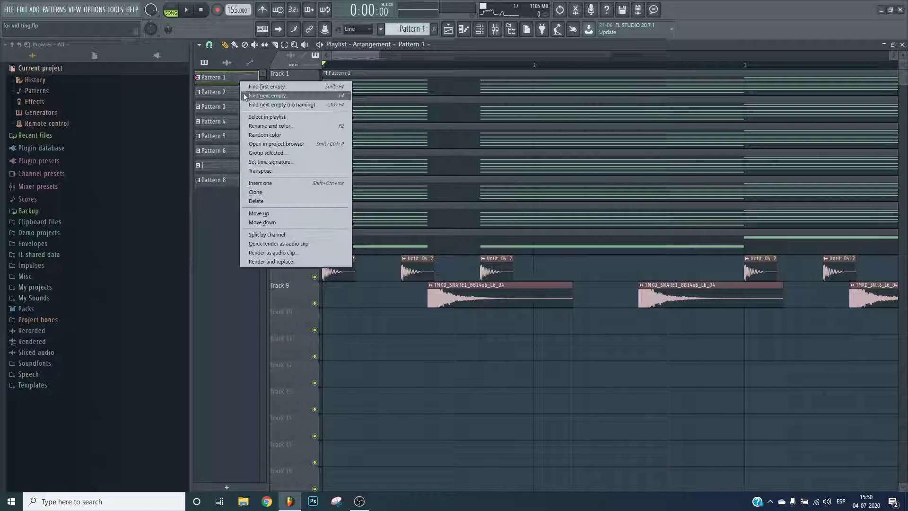
- Render and replace Pattern 1 as a stereo 16-bit WAV clip and route that clip to the Serum mixer track (4)
left_click(292, 262)
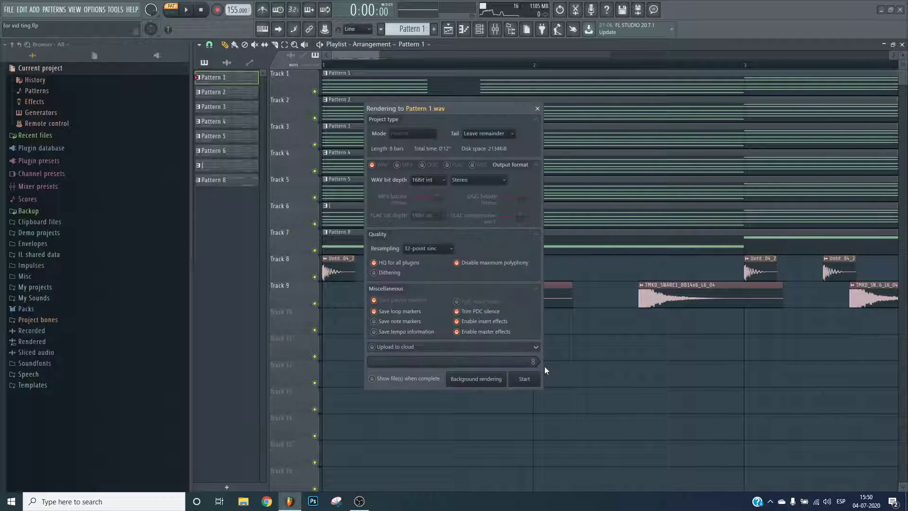
left_click(524, 380)
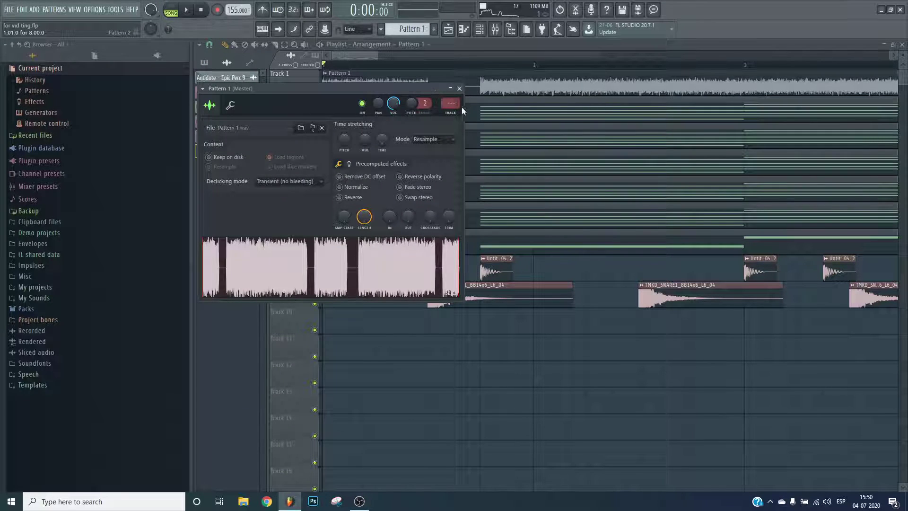
left_click(496, 29)
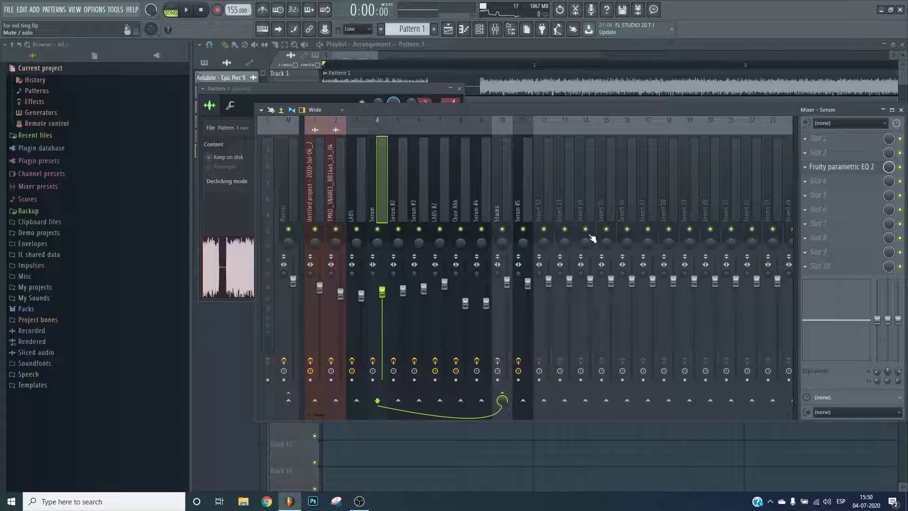
key("F9")
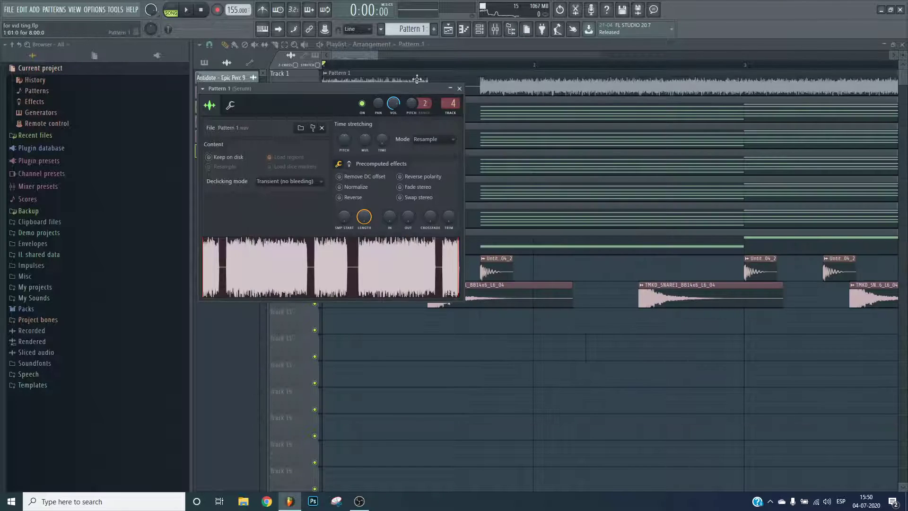
left_click(495, 107)
- Play the arrangement from the start to check the rendered Pattern 1 clip and the CPU load
key("space")
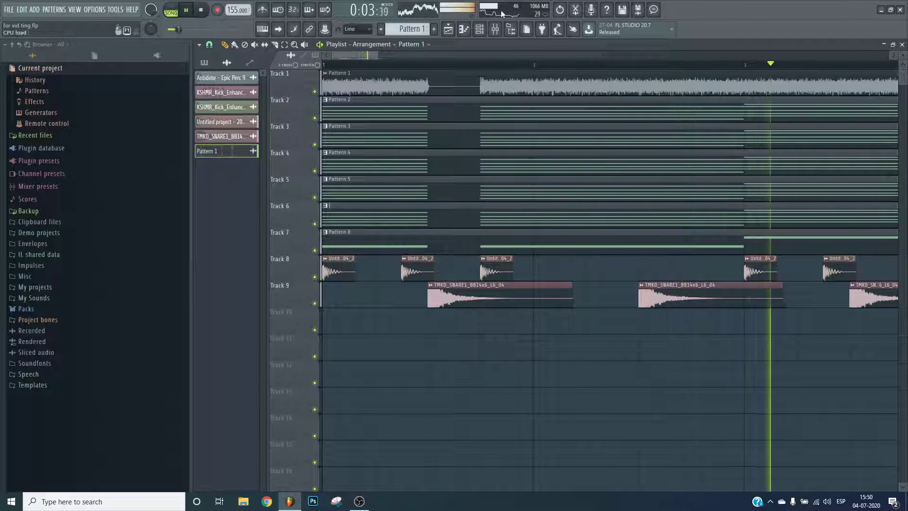
key("space")
scroll(517, 62, "down", 5)
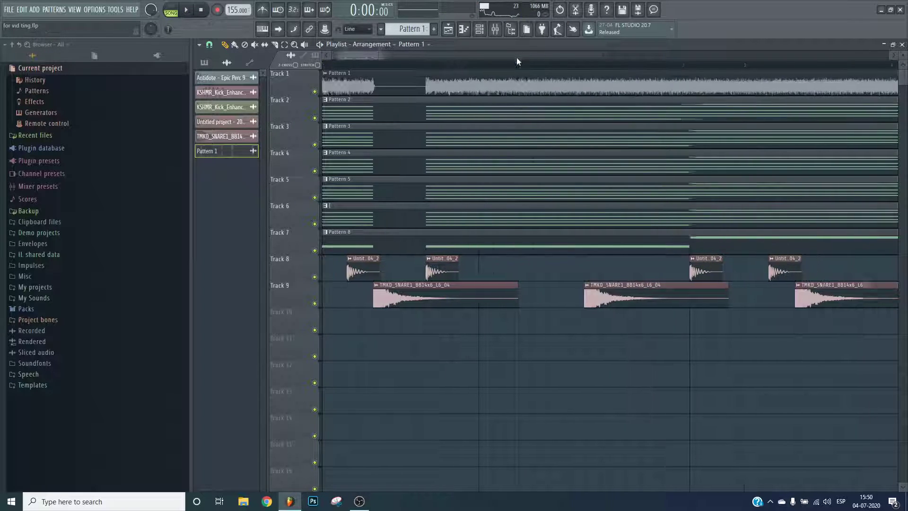
scroll(368, 62, "up", 5)
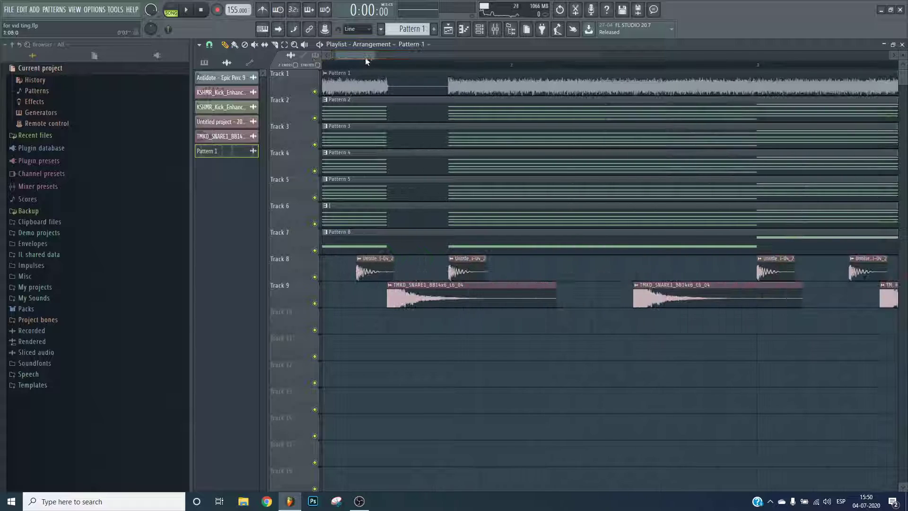
scroll(443, 57, "down", 7)
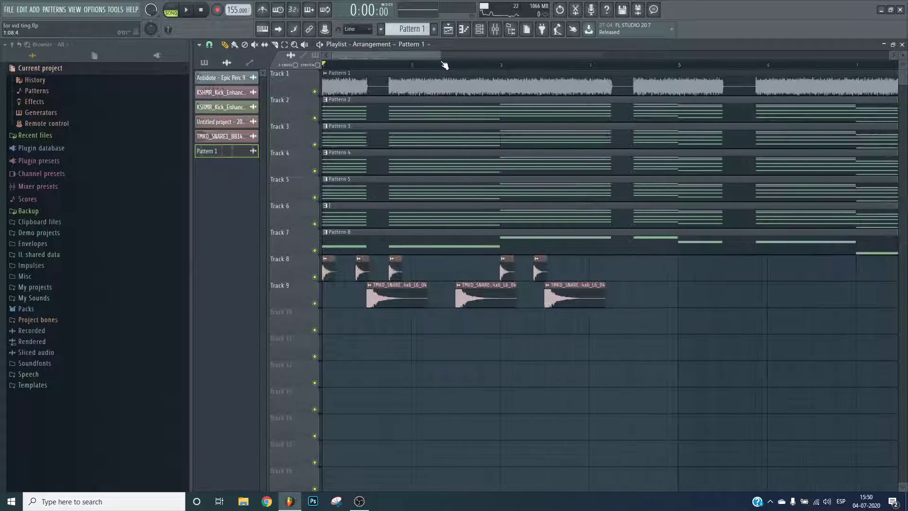
- Add Transient Processor in slot 2 and Fruity Parametric EQ 2 in slot 8 of the Track 8 kick sample's mixer track
left_click(439, 270)
left_click(439, 271)
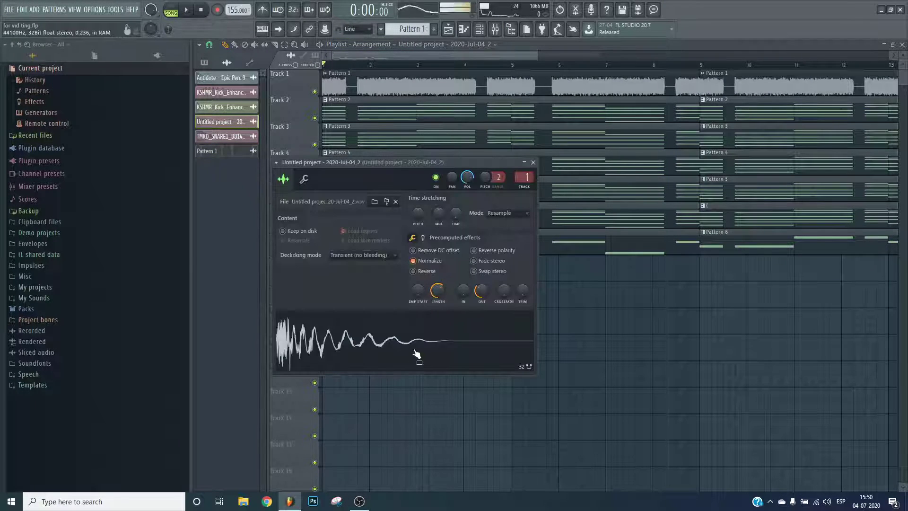
key("F9")
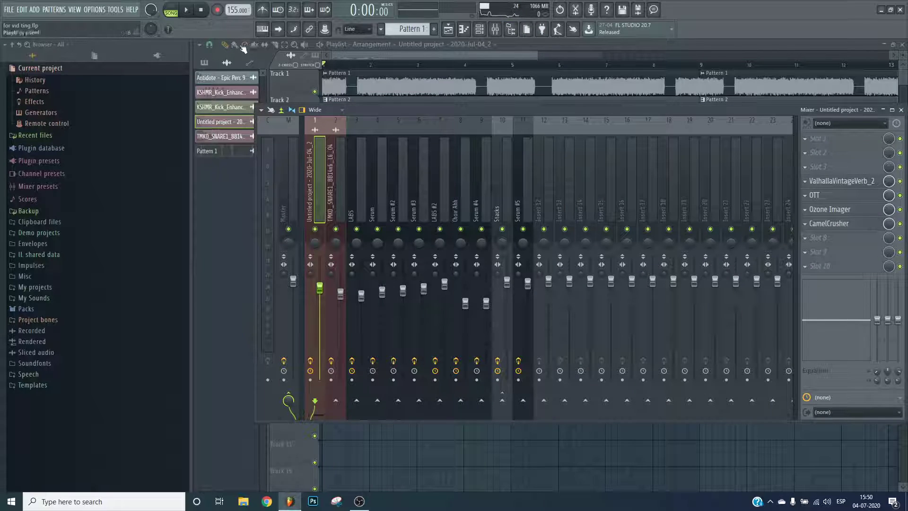
left_click(852, 153)
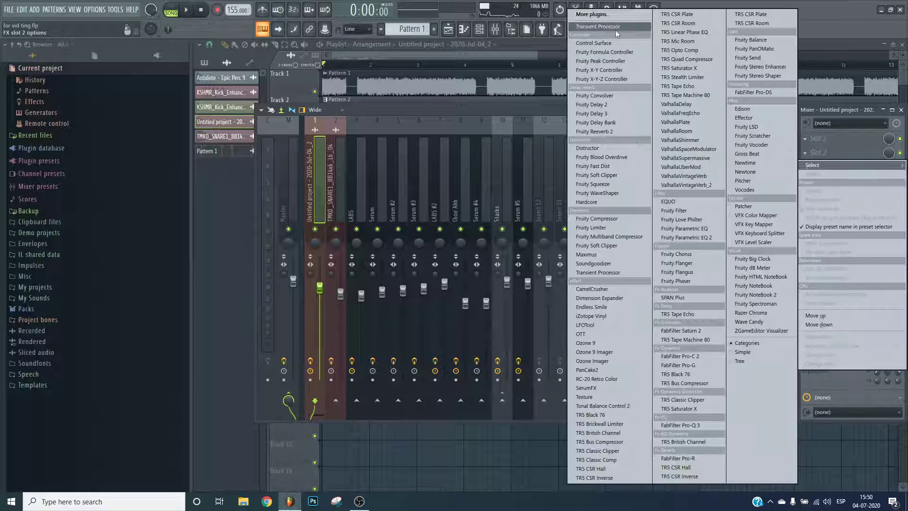
left_click(904, 219)
left_click(844, 237)
left_click(689, 240)
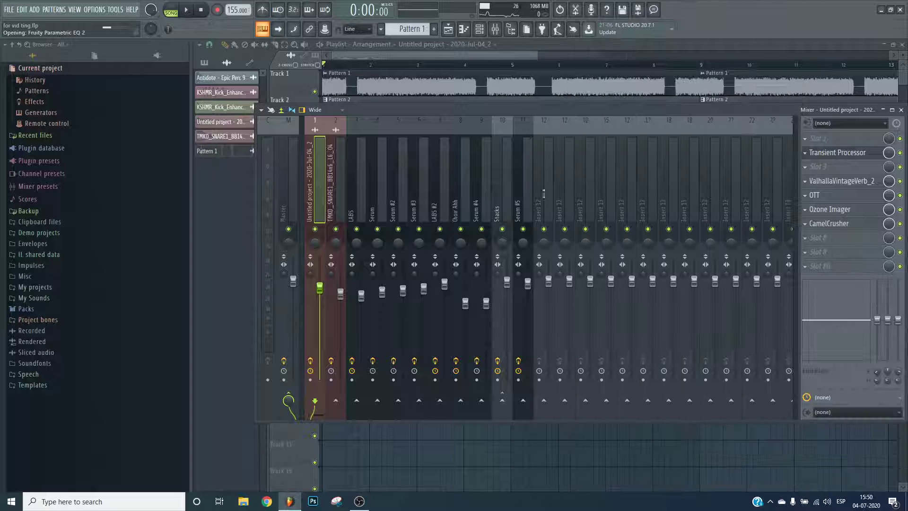
- Cut the kick's highs in Fruity Parametric EQ 2 with the band 7 high shelf at about 4.5 kHz, and audition the sample
left_click_drag(405, 203, 403, 214)
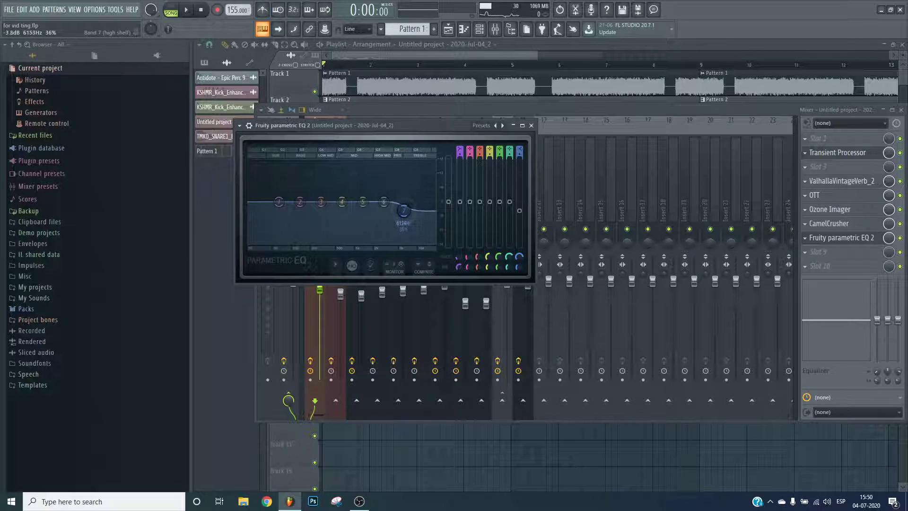
left_click(838, 152)
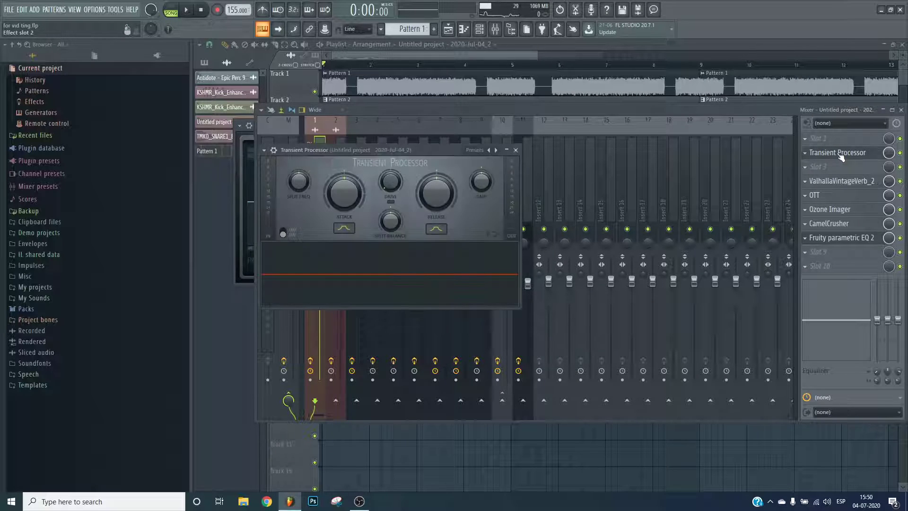
left_click(691, 231)
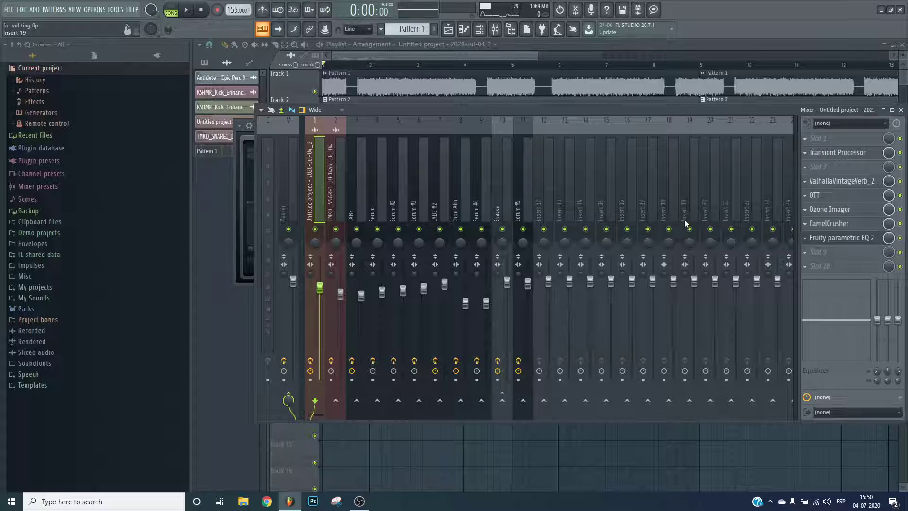
left_click(832, 239)
left_click_drag(397, 214, 396, 218)
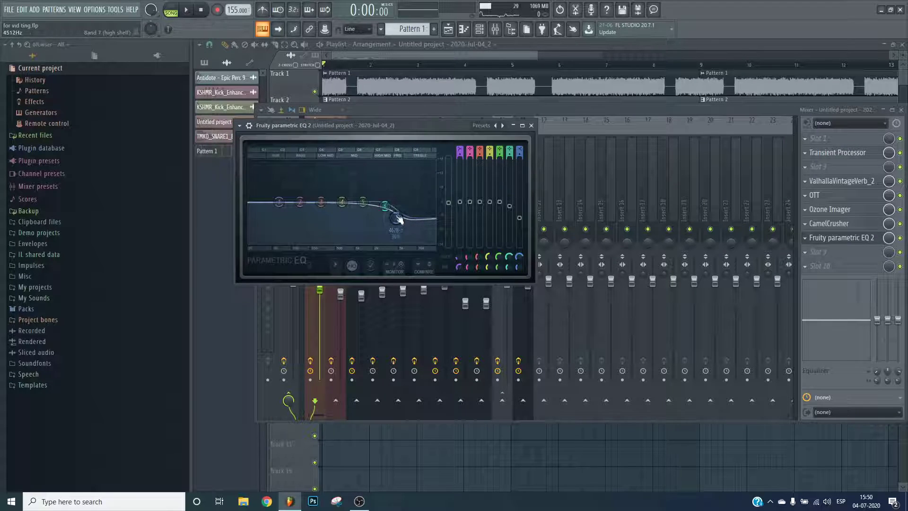
key("z")
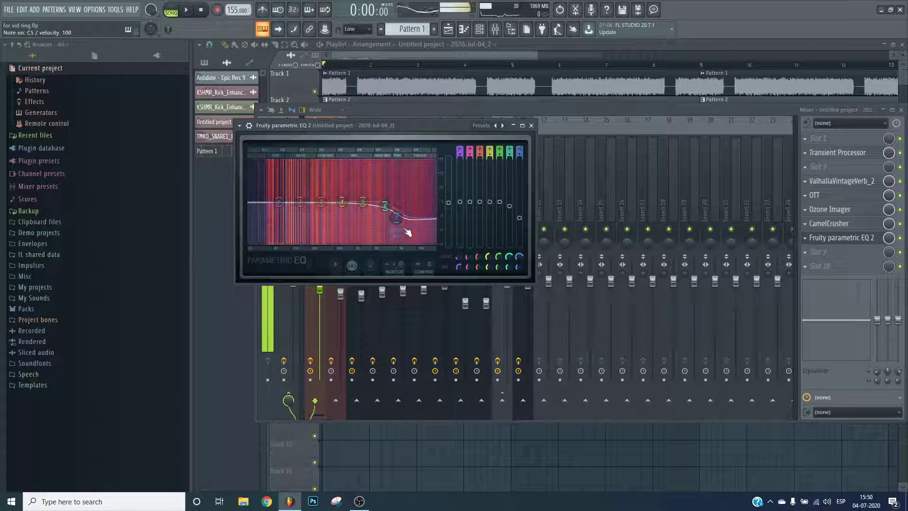
left_click(896, 239)
key("z")
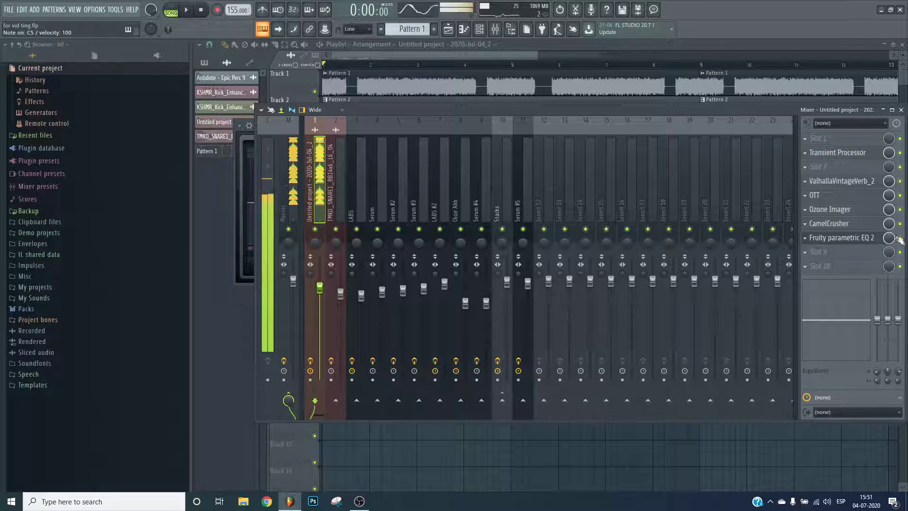
- Bypass the kick's parametric EQ and move Transient Processor below CamelCrusher into slot 7
left_click(840, 151)
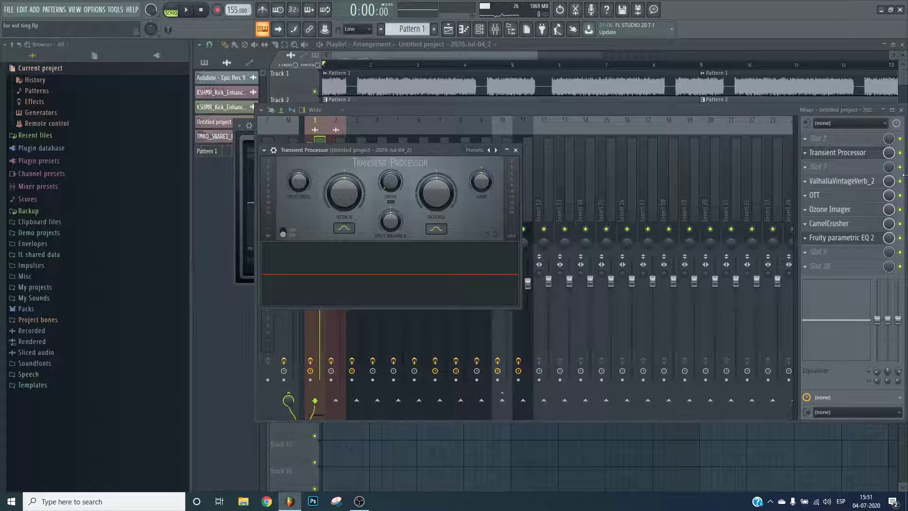
left_click(900, 239)
left_click_drag(867, 151, 861, 224)
left_click(841, 223)
- Lower the kick's Transient Processor attack to about -74% and reduce its release while auditioning the sample
left_click_drag(337, 197, 337, 212)
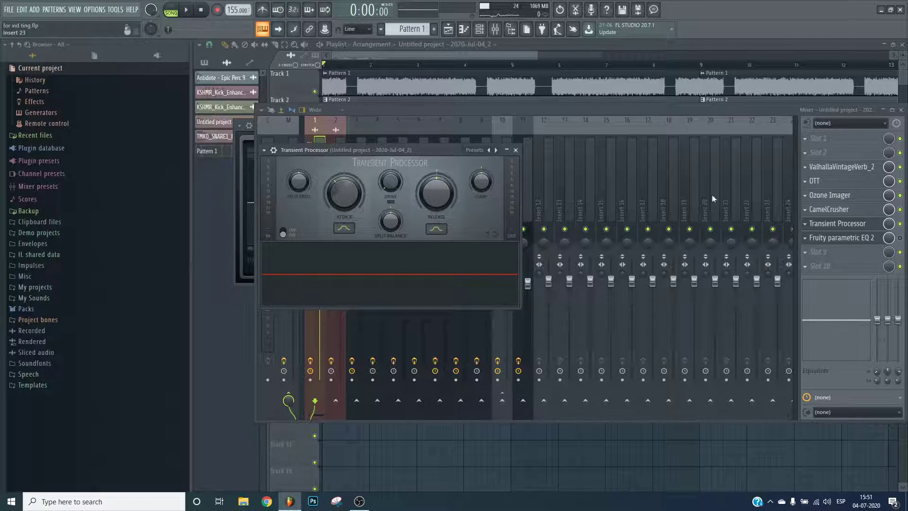
key("space")
left_click_drag(344, 193, 344, 213)
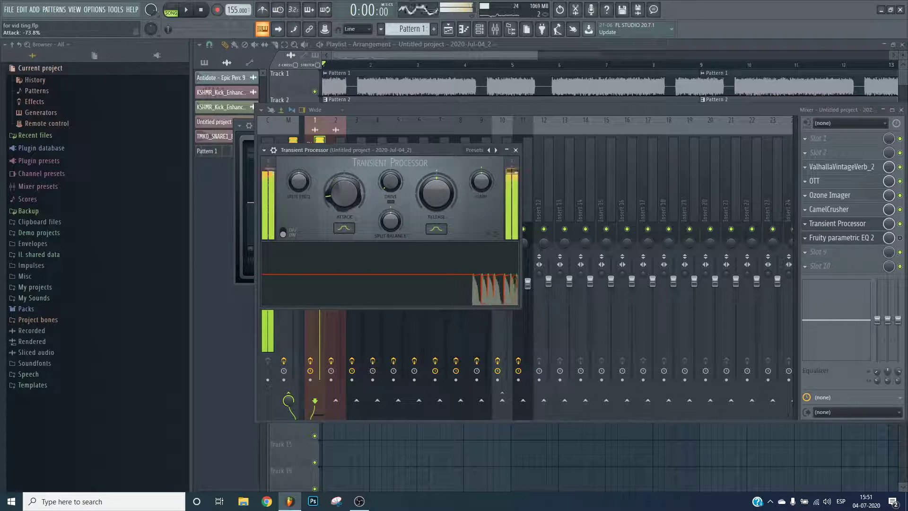
left_click_drag(436, 193, 433, 244)
key("z")
key("z")
key("z")
key("z")
key("z")
key("z")
key("z")
key("z")
left_click_drag(433, 244, 433, 227)
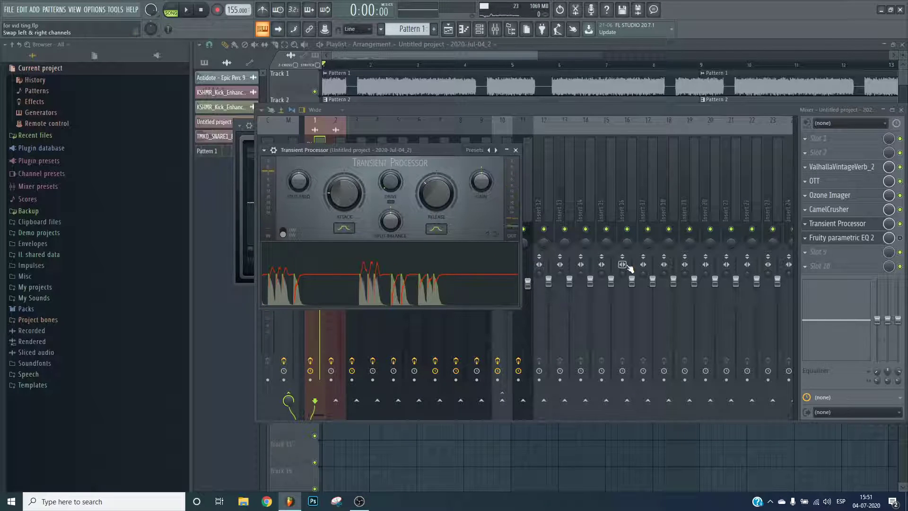
left_click(616, 158)
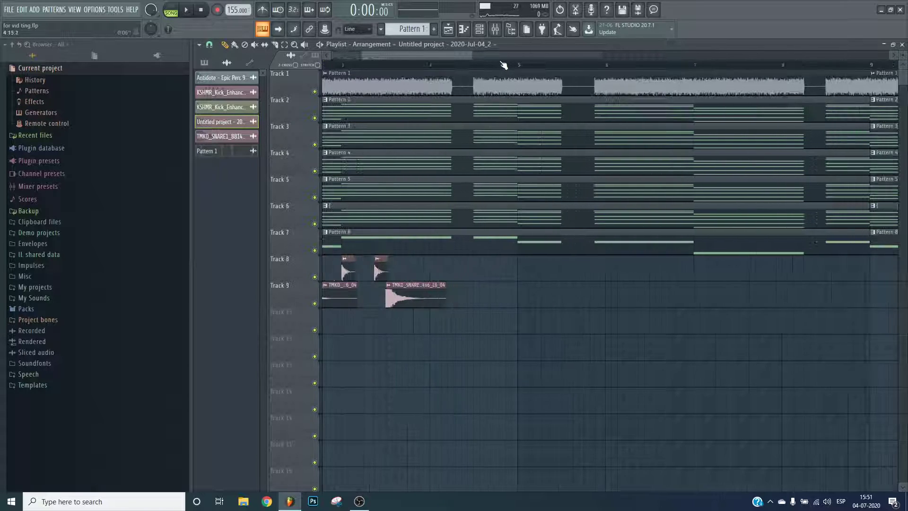
scroll(360, 60, "up", 1)
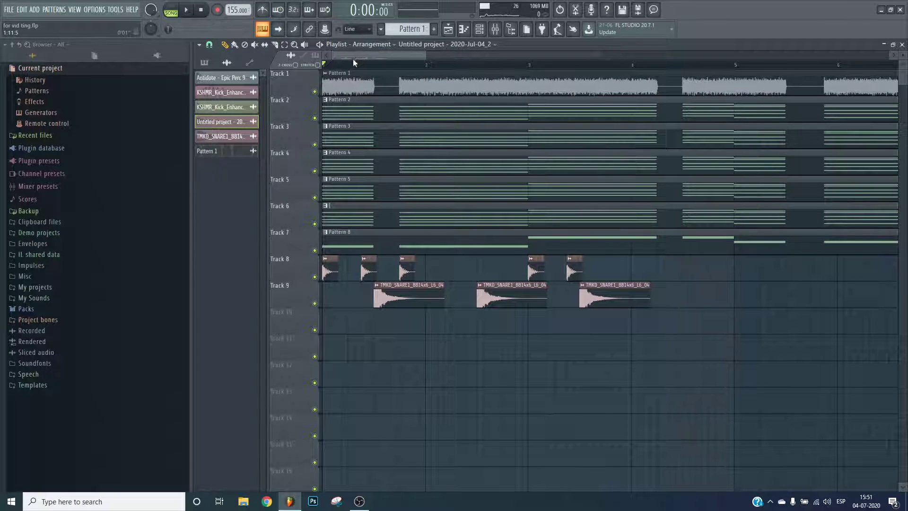
scroll(353, 58, "up", 4)
double_click(359, 259)
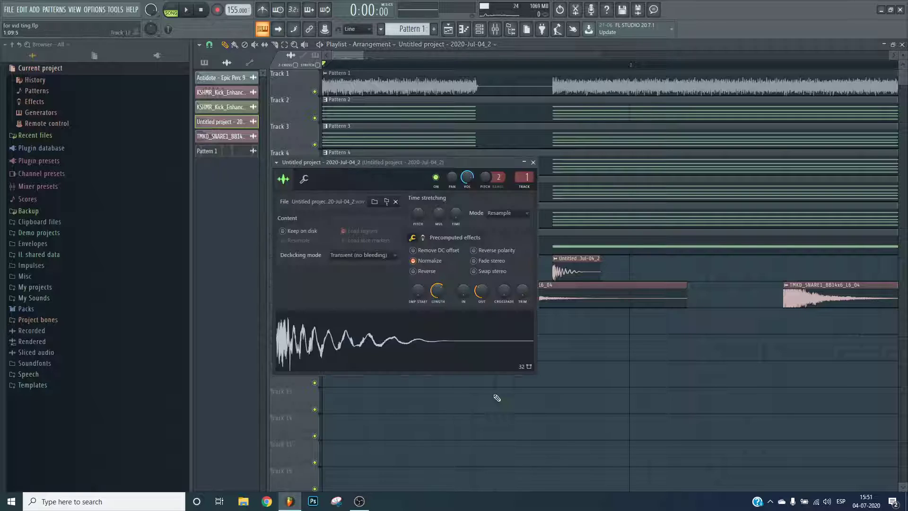
key("Escape")
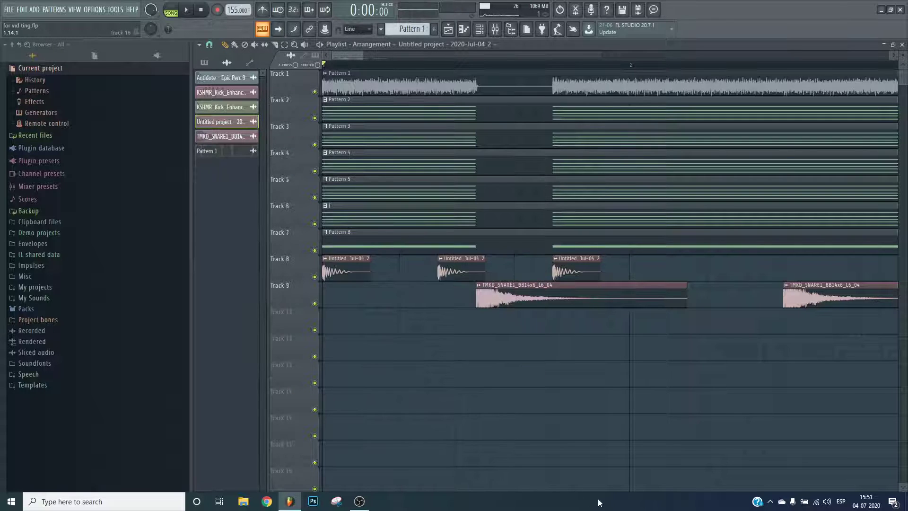
- Add Fruity Limiter in slot 9 of the Stacks mixer track
double_click(347, 273)
key("F9")
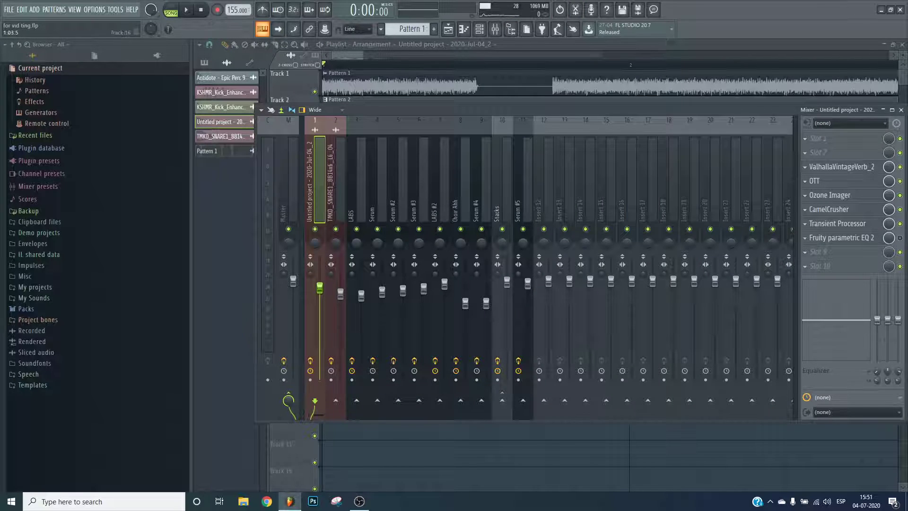
left_click(504, 141)
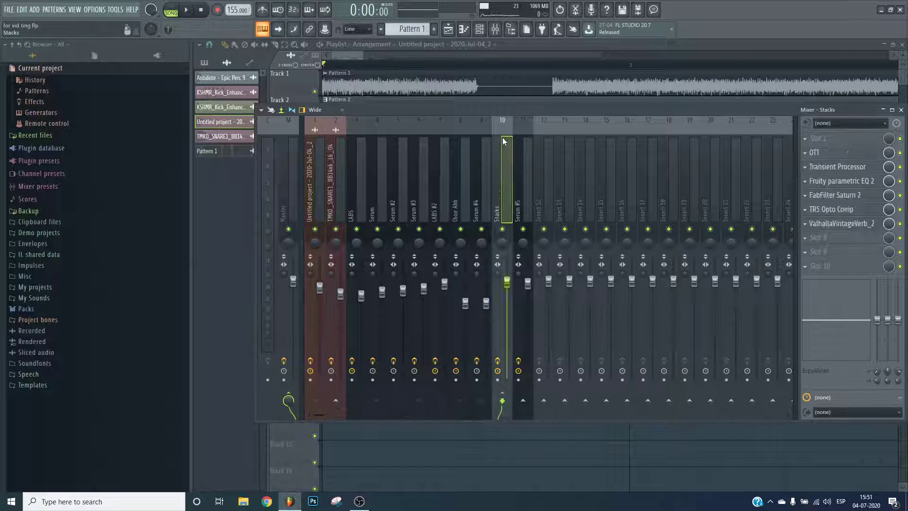
left_click(821, 252)
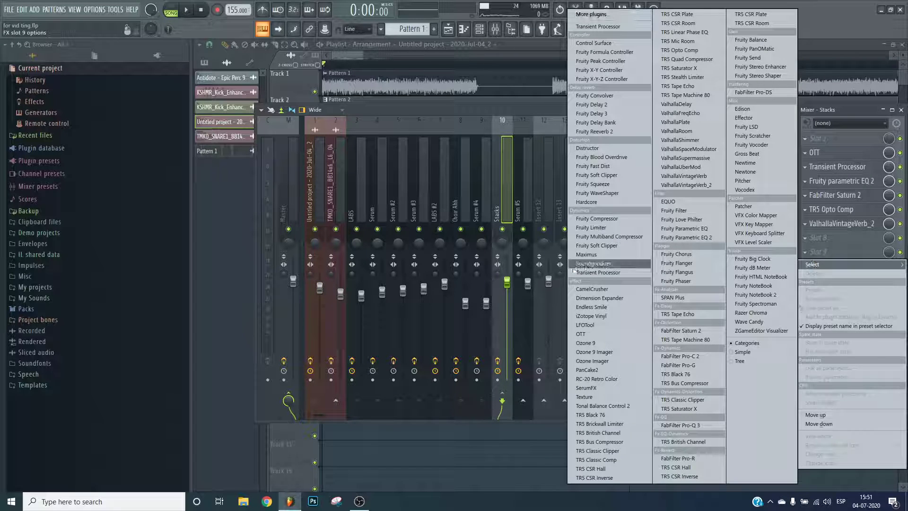
left_click(606, 227)
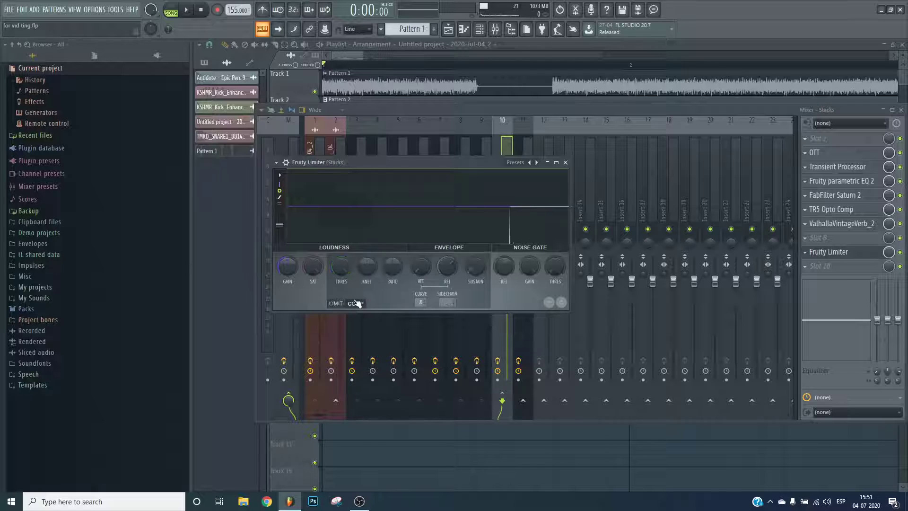
left_click(828, 251)
scroll(825, 253, "up", 1)
scroll(823, 241, "down", 2)
scroll(822, 270, "up", 1)
- Add Fruity Balance in slot 10 of the Stacks mixer track and return to the playlist
left_click(824, 266)
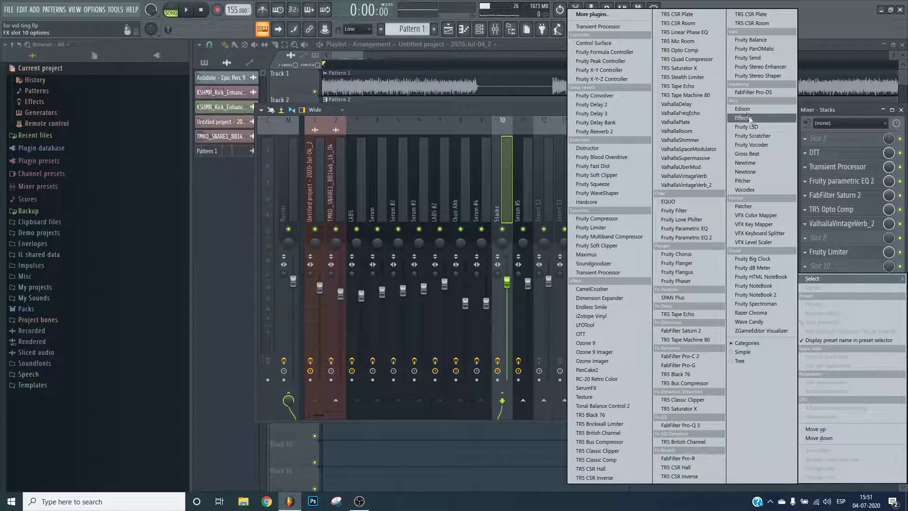
left_click(751, 40)
key("Escape")
key("Escape")
scroll(413, 65, "up", 1)
key("Escape")
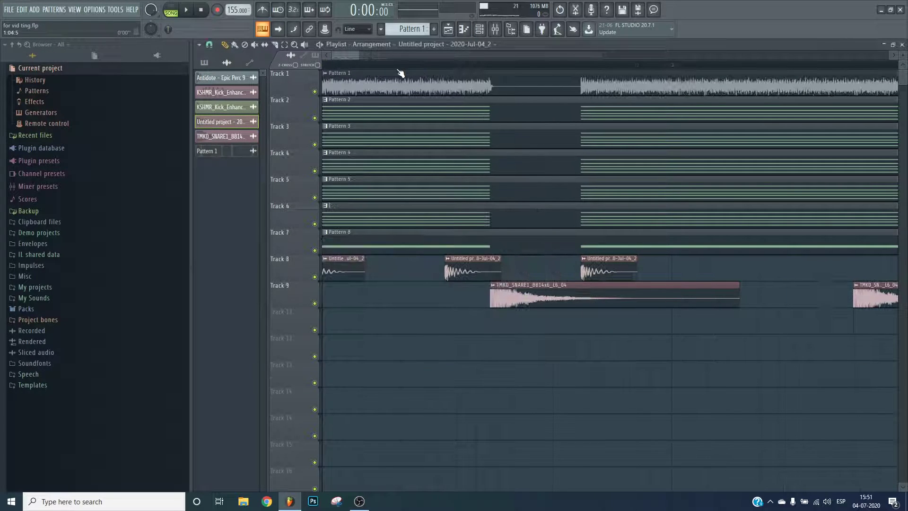
- Select a short time range in the playlist from the song start across most of the first kick hit
scroll(366, 63, "down", 1)
scroll(366, 63, "up", 1)
left_click_drag(324, 66, 367, 67, "ctrl")
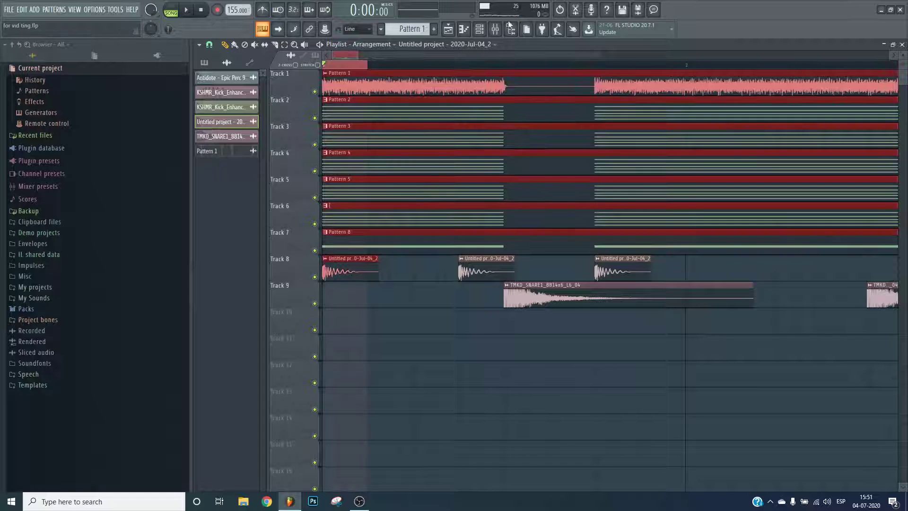
- Create an automation clip for the Stacks Fruity Balance volume and bend it into a rising curve under the first kick
left_click(495, 29)
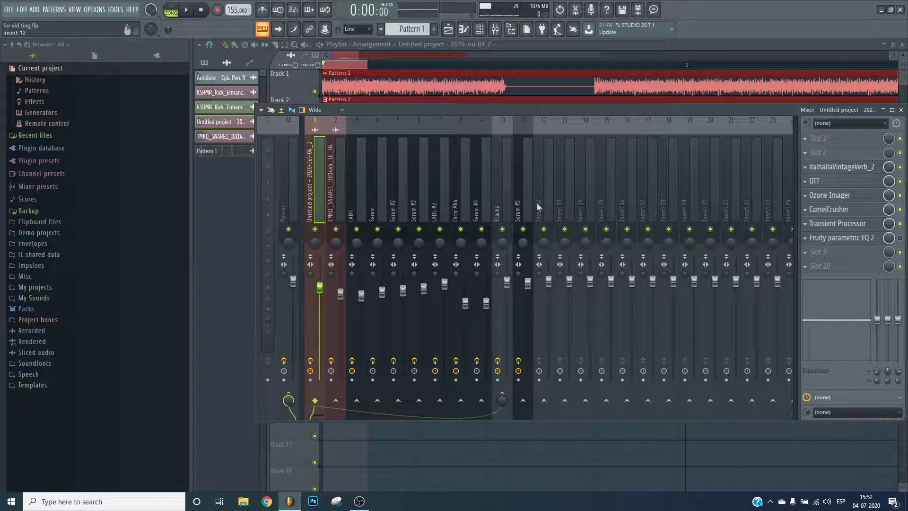
left_click(504, 190)
left_click(831, 266)
right_click(364, 218)
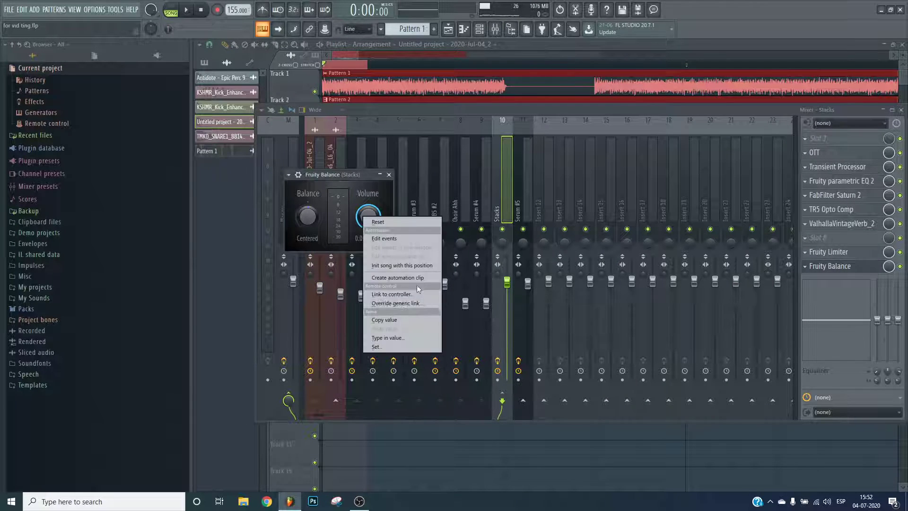
left_click(416, 280)
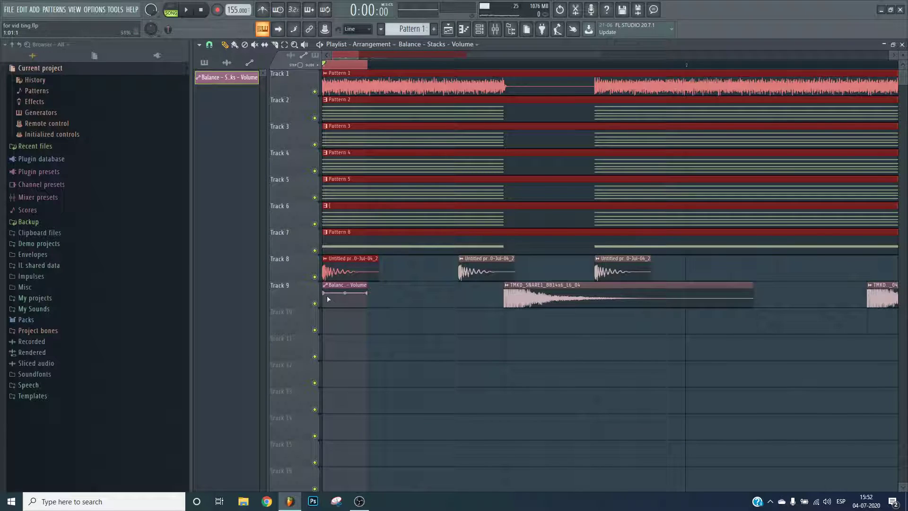
left_click_drag(329, 299, 344, 333)
key("space")
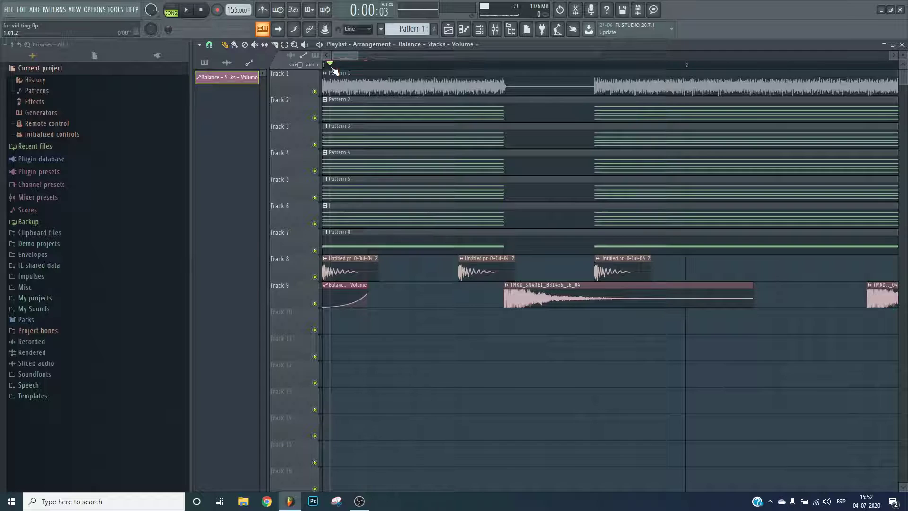
key("space")
- Place copies of the volume automation clip on Track 10 under the second and third kicks and audition the start
left_click(473, 325)
left_click_drag(473, 324, 458, 324)
key("space")
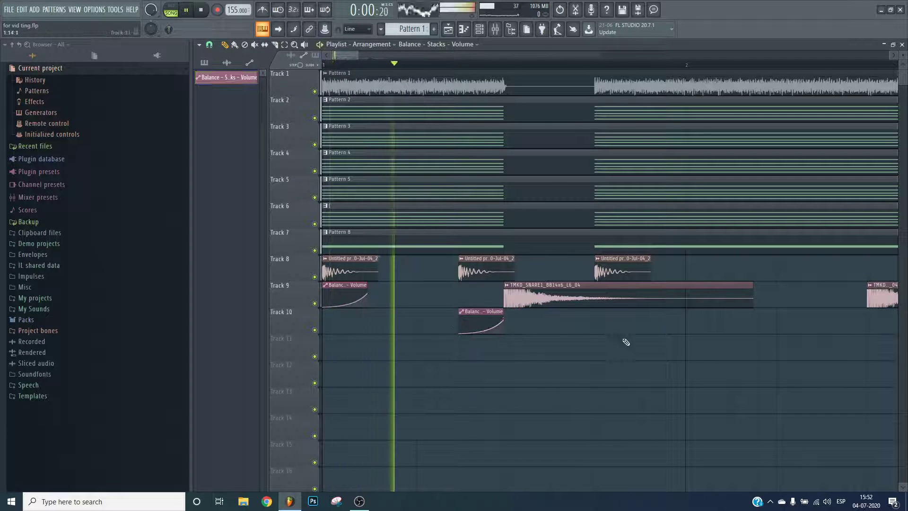
key("space")
left_click(624, 315)
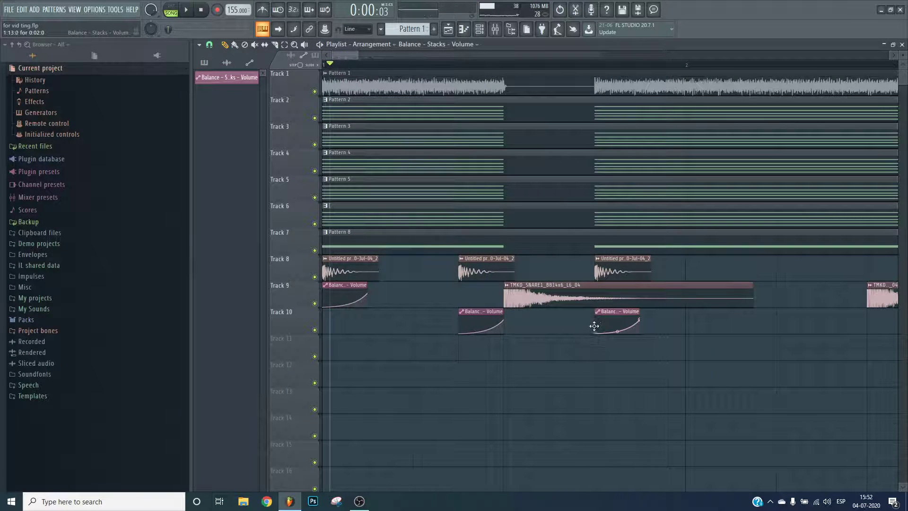
- Delete the copied automation clips from Track 10 and remove the Balance volume automation channel from the project
right_click(606, 322)
right_click(487, 329)
right_click(367, 294)
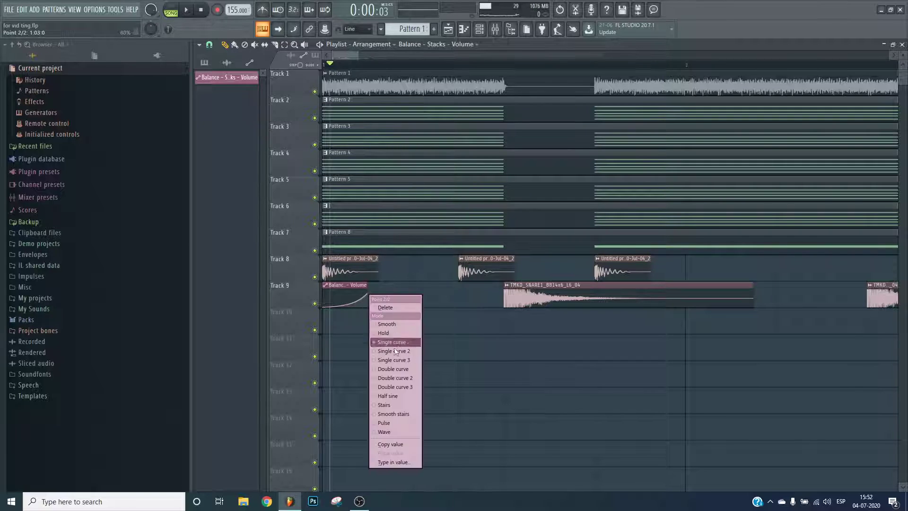
left_click(400, 307)
left_click(533, 275)
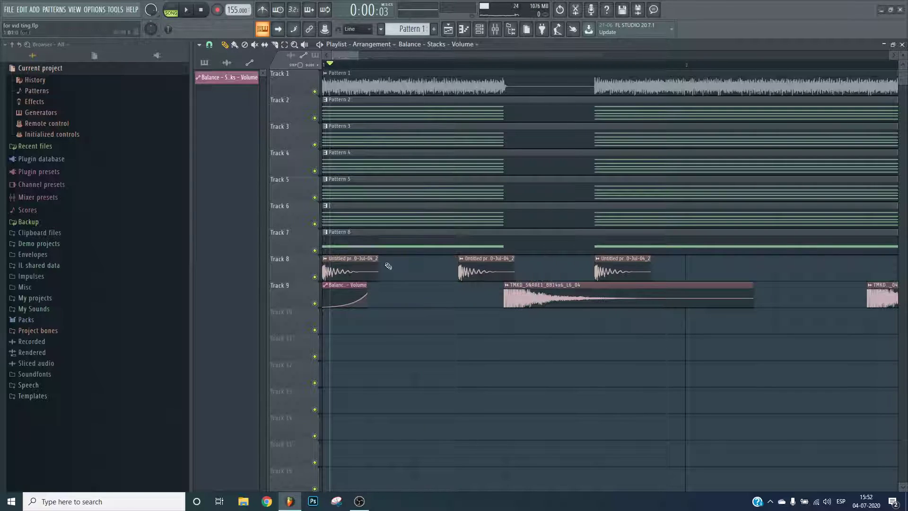
right_click(232, 78)
left_click(249, 157)
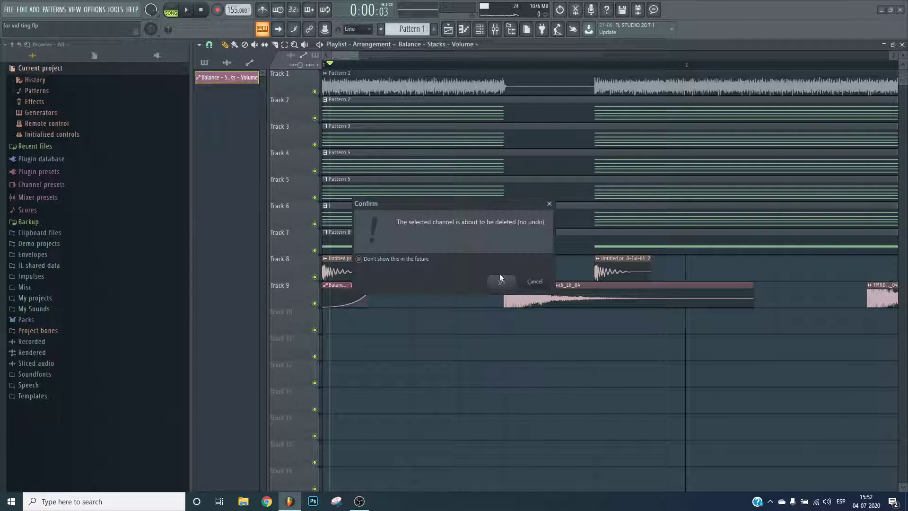
left_click(500, 279)
- Remove Fruity Balance from slot 10 of the Stacks mixer track
left_click(496, 28)
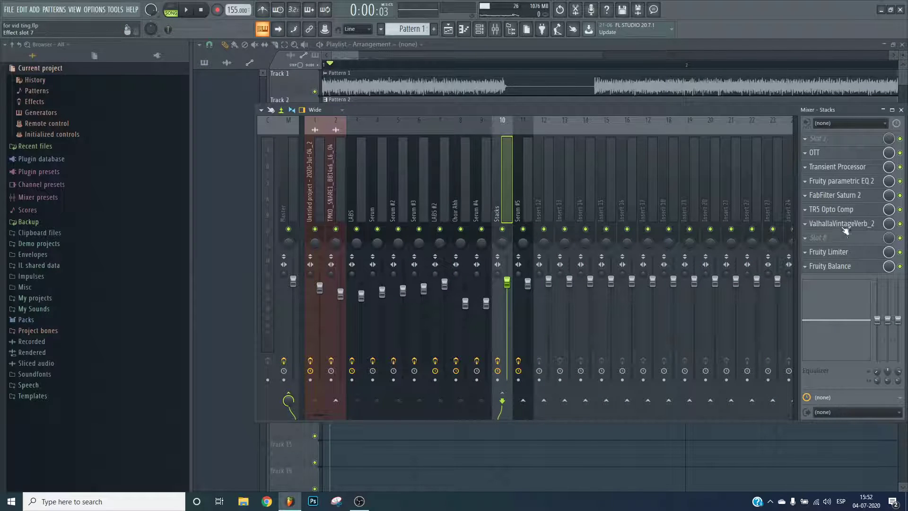
left_click(844, 253)
left_click(804, 268)
left_click(810, 275)
left_click(507, 293)
- In the Stacks Fruity Limiter's compressor, lower the threshold, raise the ratio, shorten the release to about 74 ms, and choose sidechain input 1
left_click(844, 252)
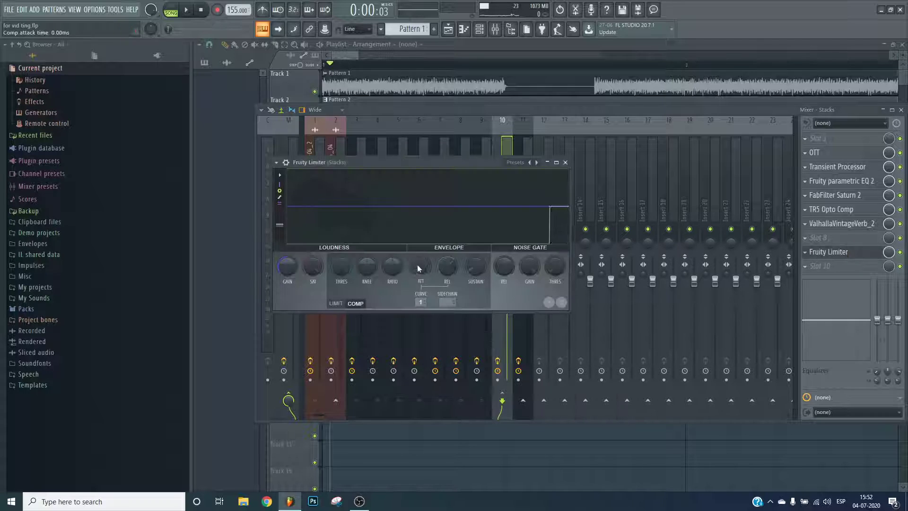
left_click_drag(344, 271, 393, 251)
left_click_drag(447, 267, 447, 276)
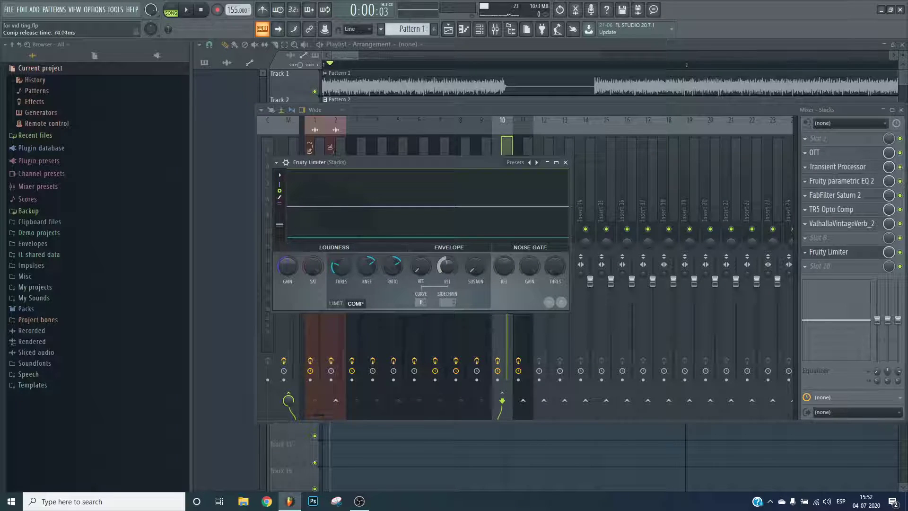
left_click(450, 298)
left_click(476, 316)
left_click(514, 142)
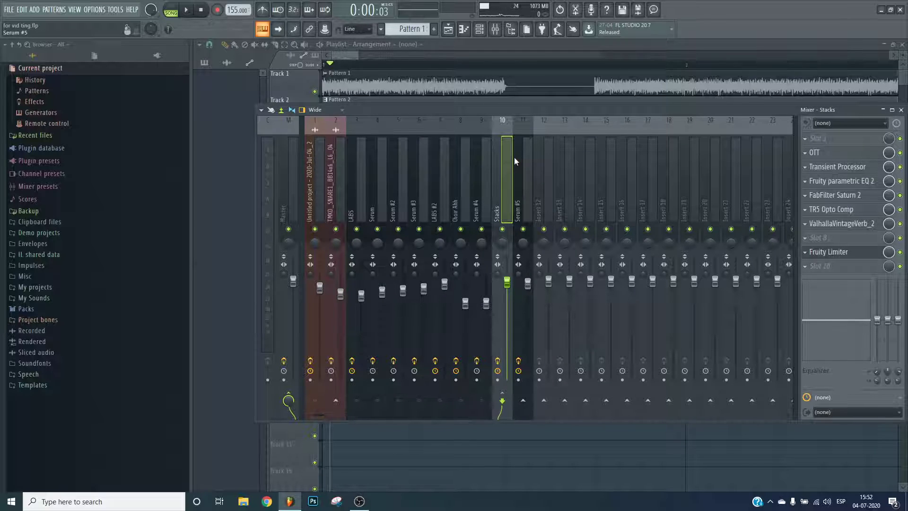
- Adjust the compressor threshold of the Stacks Fruity Limiter while auditioning the ducking against the kick
left_click(831, 251)
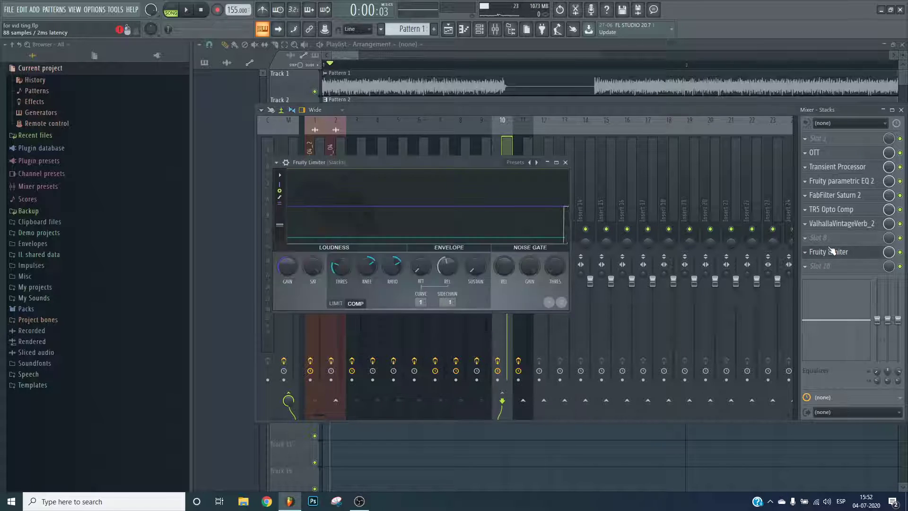
left_click_drag(347, 261, 347, 258)
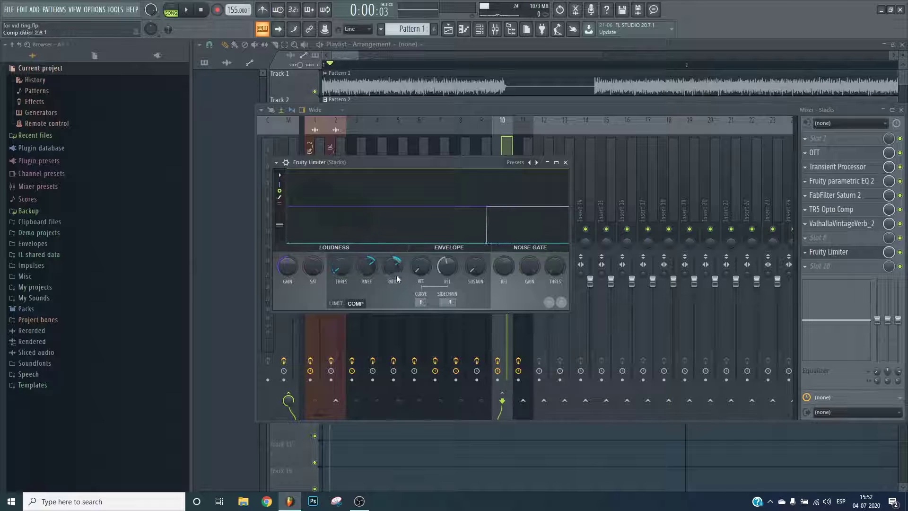
key("space")
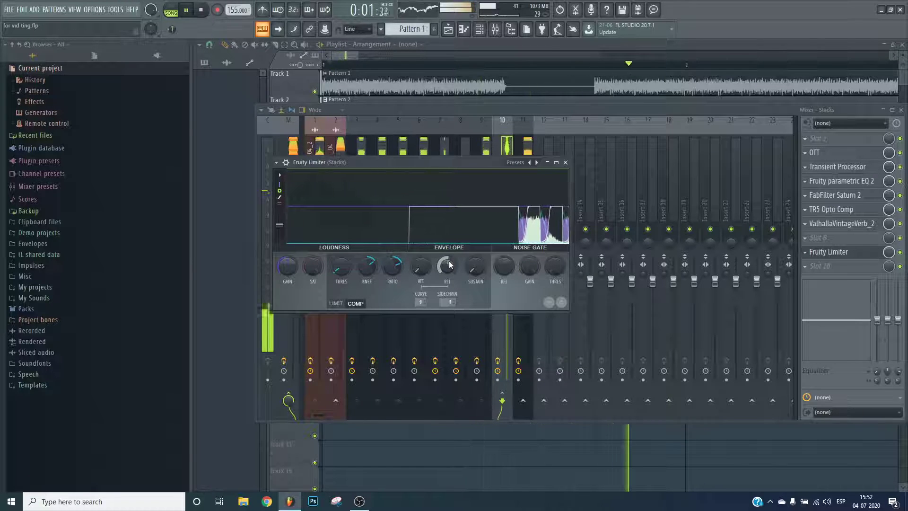
key("space")
left_click_drag(341, 266, 342, 251)
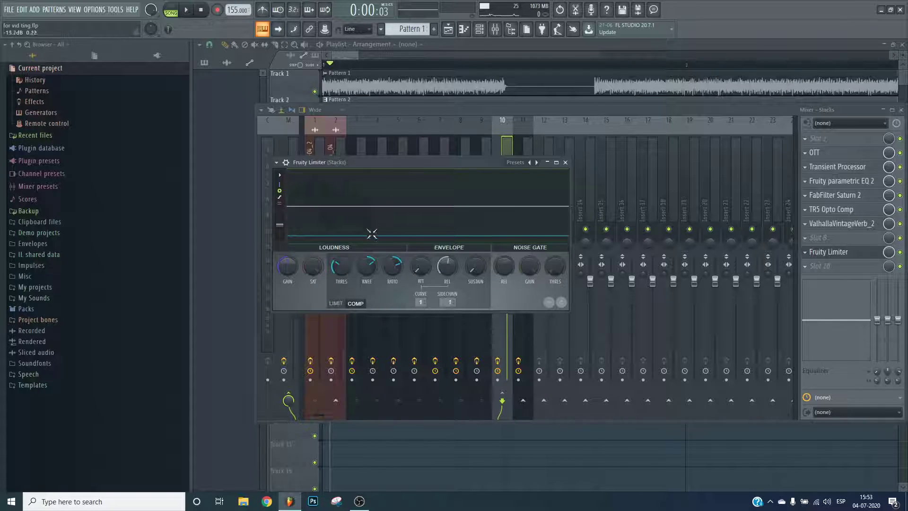
- Enable Fruity parametric EQ 2 in slot 8 of the kick's mixer track and audition the playlist
left_click(333, 146)
left_click(307, 159)
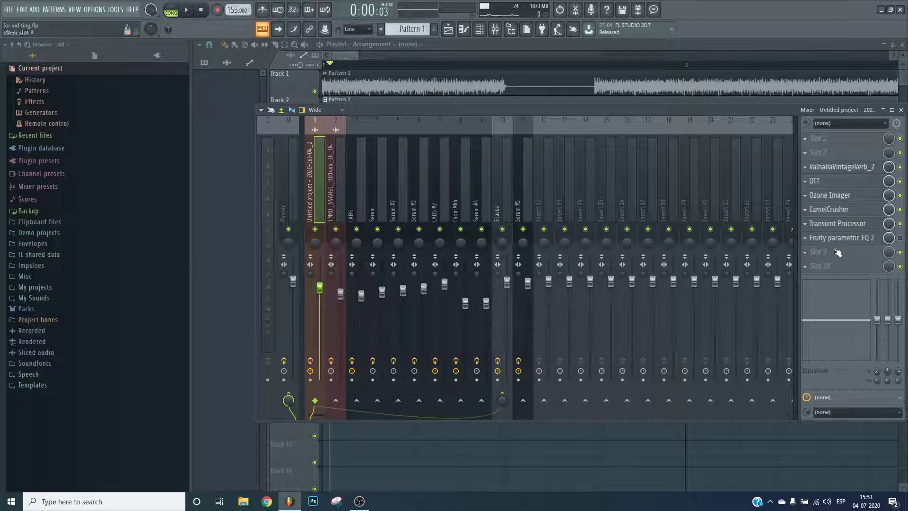
left_click(900, 238)
key("space")
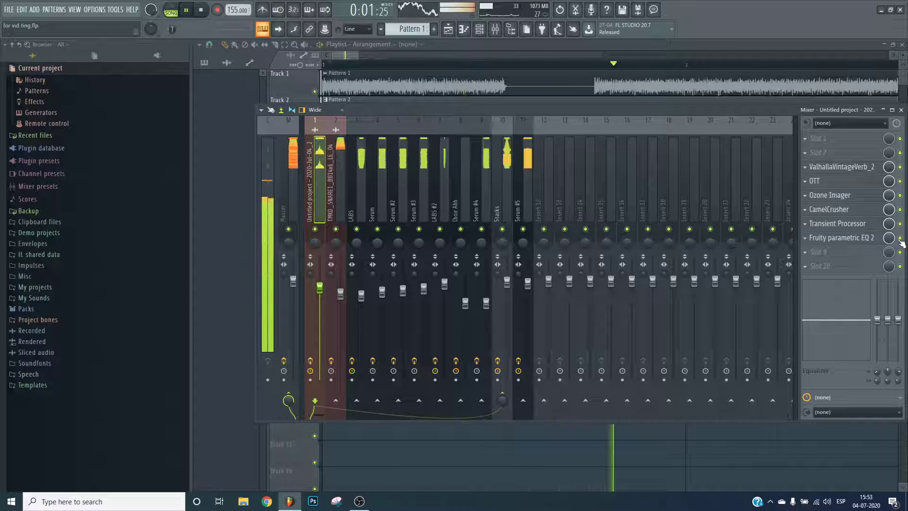
key("space")
- Check the compressor release of the Fruity Limiter on the Stacks track and return to the playlist
left_click(502, 186)
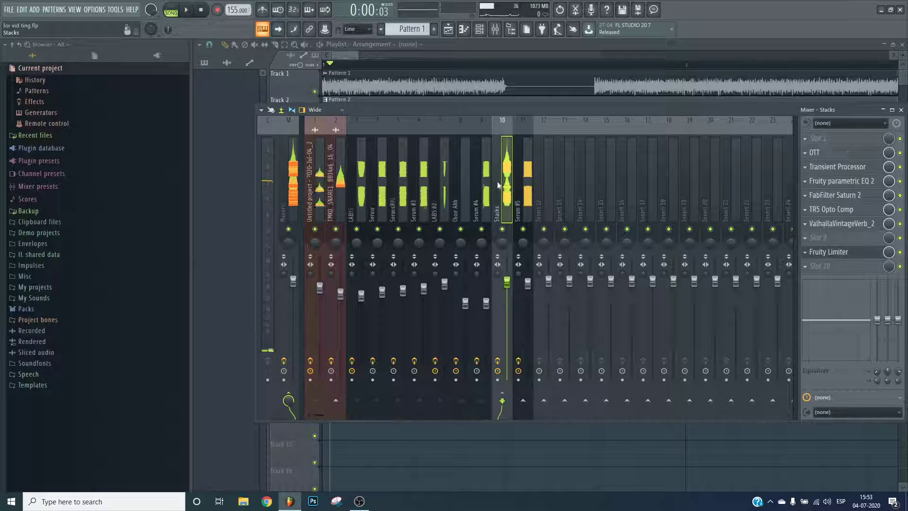
left_click(829, 251)
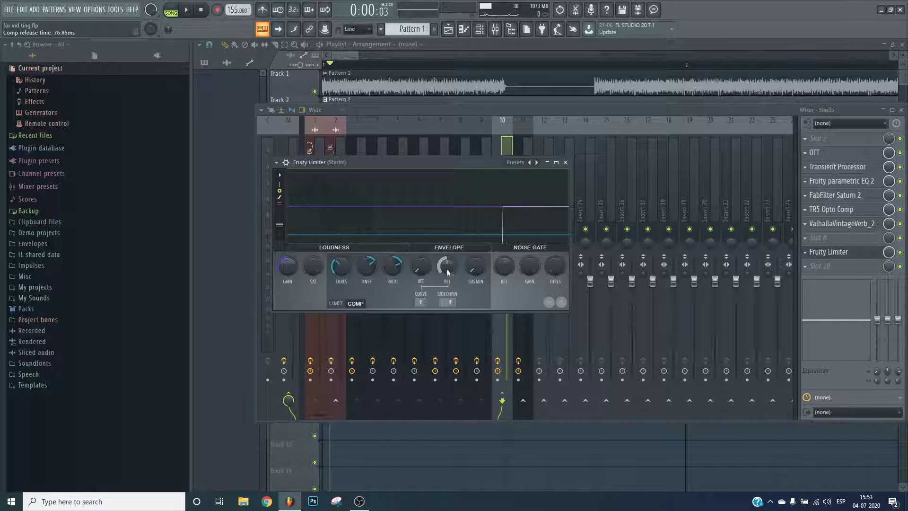
left_click(835, 252)
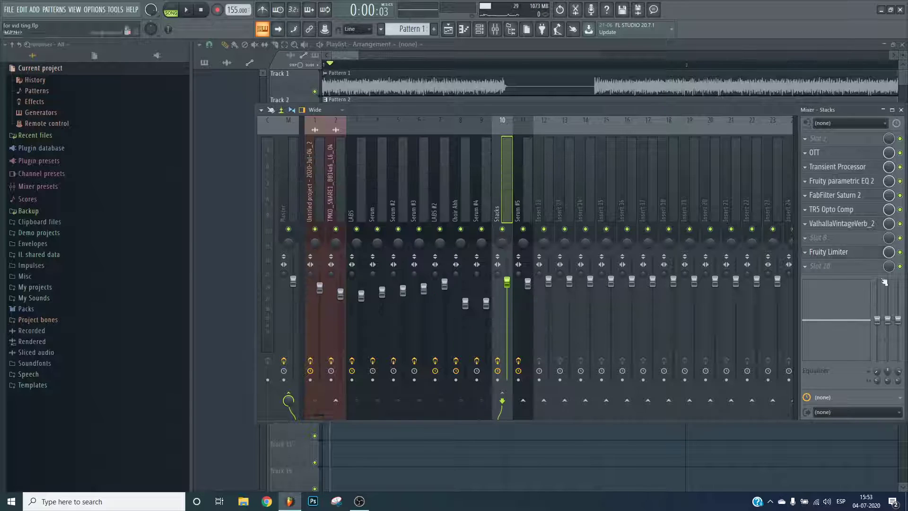
key("F9")
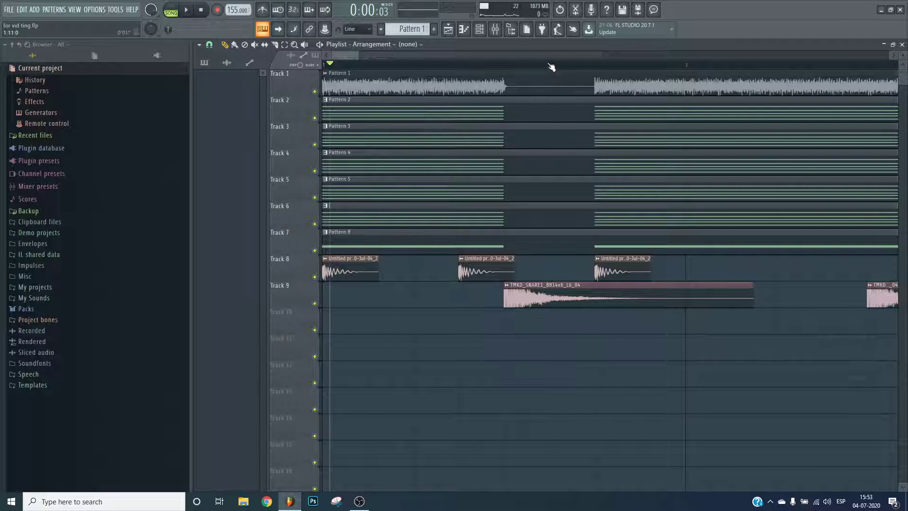
- Look up the mixer track used by Pattern 8 and sidechain the kick's mixer track to Serum #5
scroll(552, 67, "down", 3)
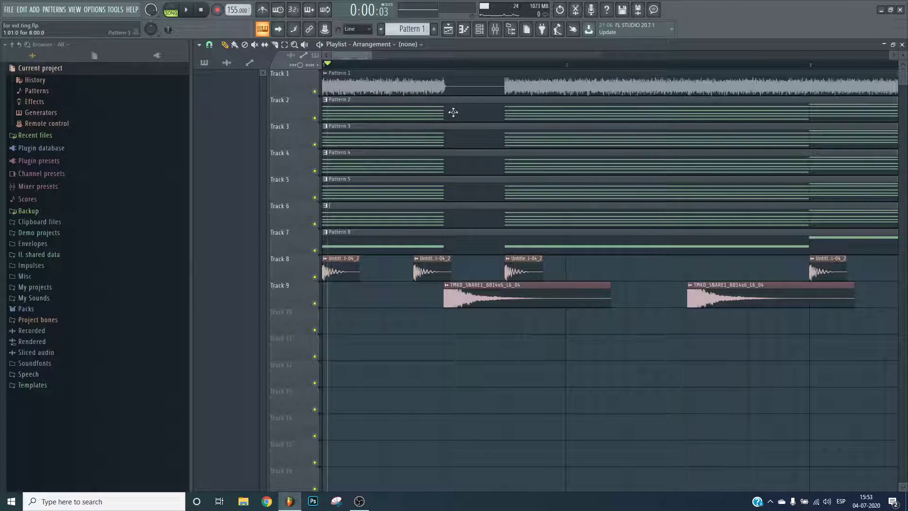
left_click(456, 231)
left_click(479, 29)
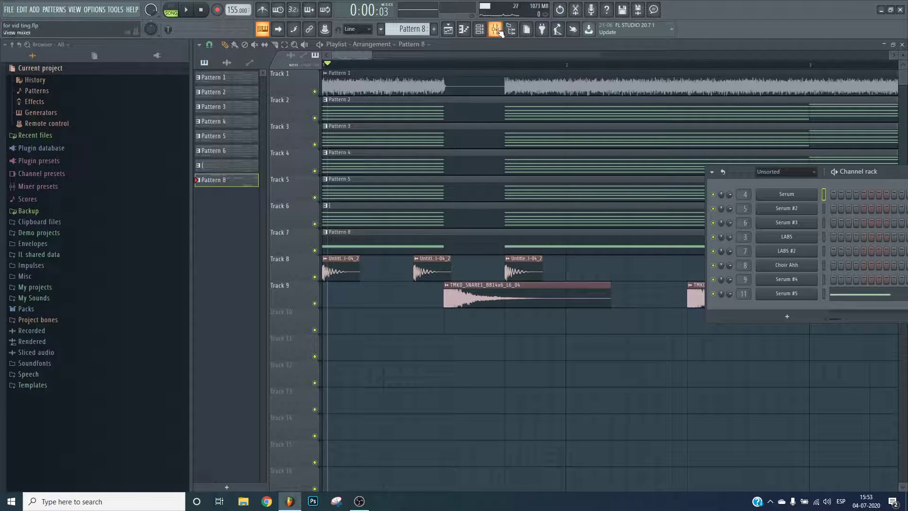
left_click(495, 29)
left_click(372, 194)
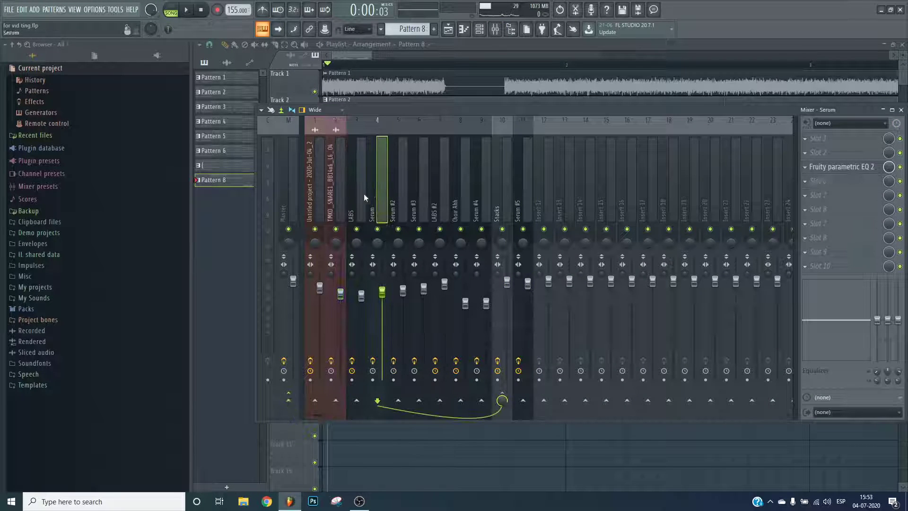
left_click(316, 204)
right_click(523, 404)
left_click(551, 431)
- Add Fruity Limiter in slot 10 of the Serum #5 mixer track and close its window
left_click(526, 189)
left_click(820, 266)
mouse_move(832, 279)
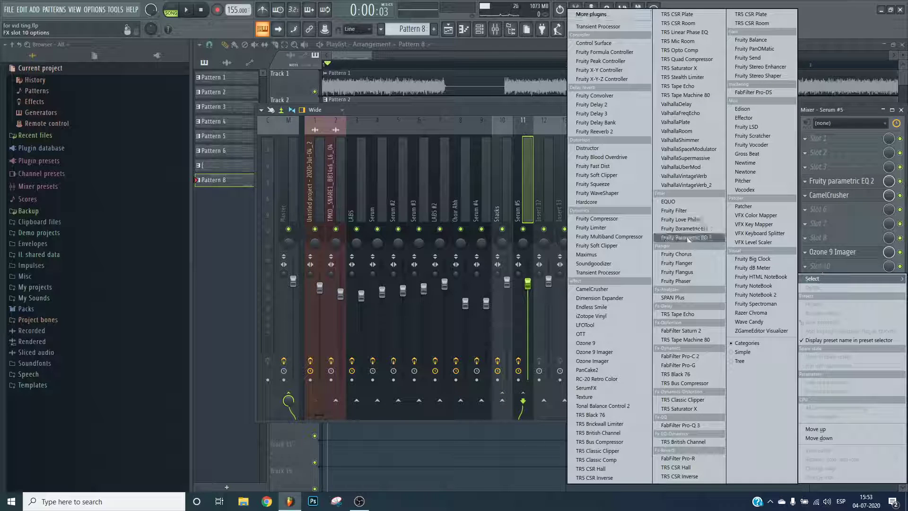
left_click(625, 229)
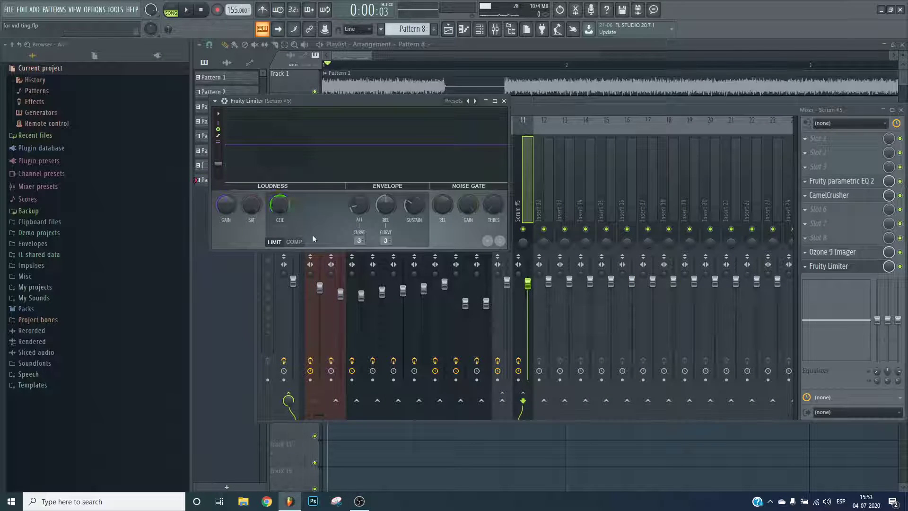
key("Escape")
- Remove Fruity Limiter from slot 9 of the Stacks mixer track
left_click(511, 206)
left_click(877, 249)
left_click(827, 284)
left_click(505, 286)
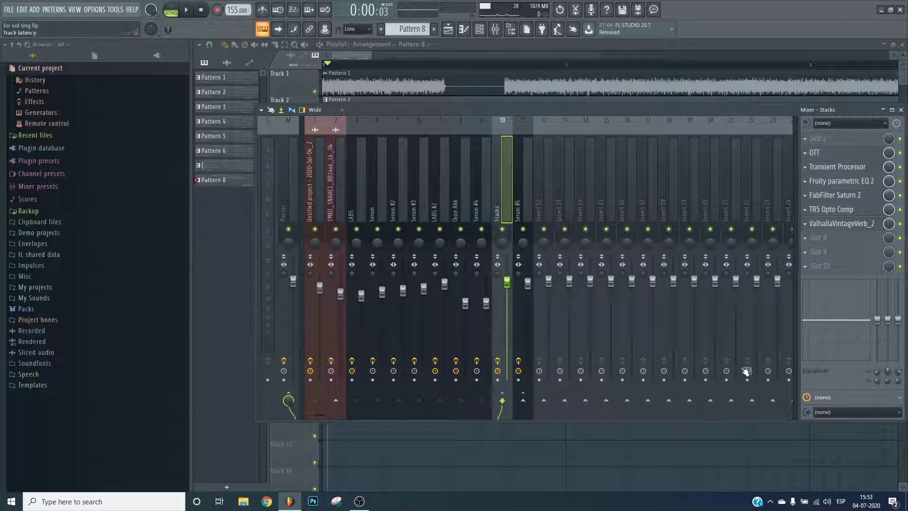
- Route the Stacks track only to Insert 18 and rename that insert Sidechain
right_click(669, 401)
left_click(690, 409)
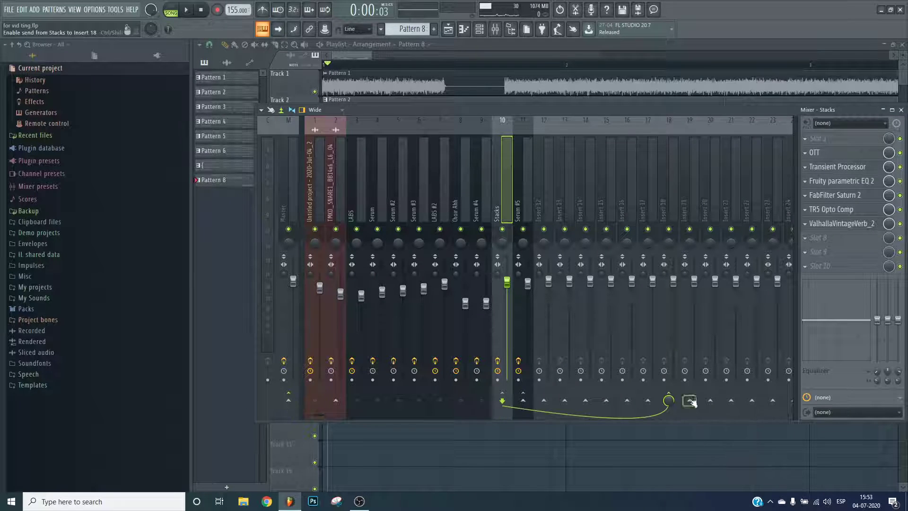
right_click(663, 187)
left_click(691, 121)
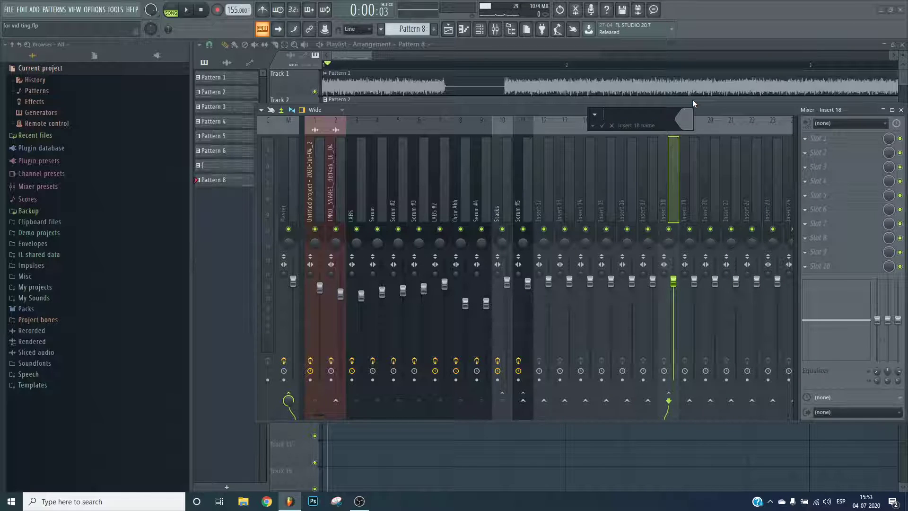
type("Sidechain")
key("Return")
- Dock the Sidechain mixer track to the right and sidechain the kick's mixer track to it
right_click(674, 122)
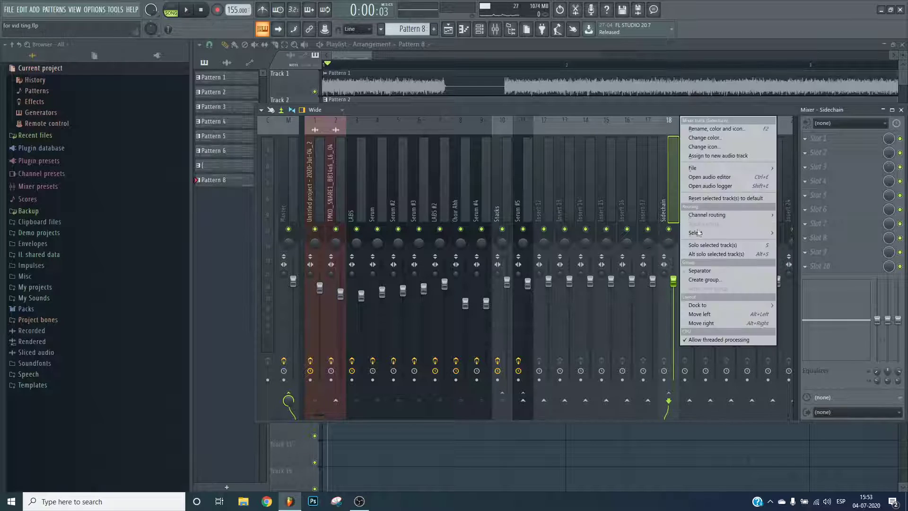
left_click(794, 322)
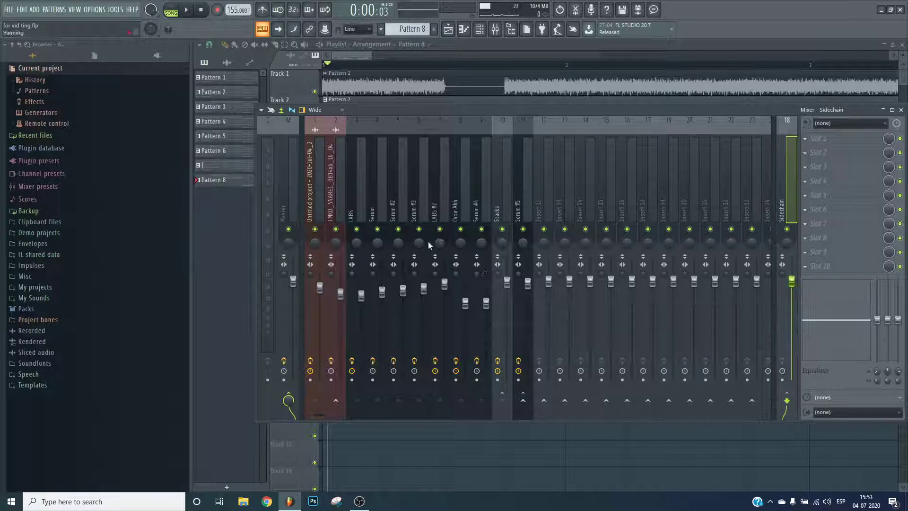
left_click(321, 190)
right_click(787, 400)
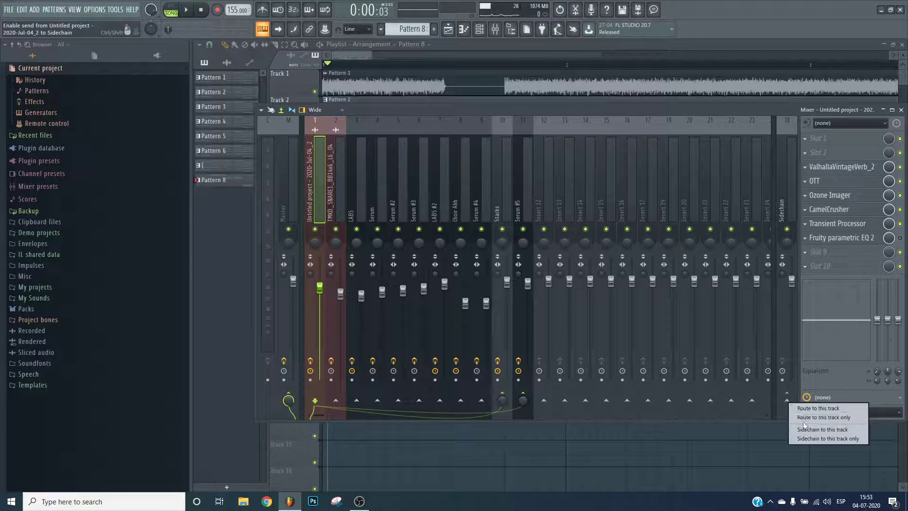
left_click(805, 429)
- Add Fruity Limiter in slot 7 of the Sidechain mixer track
left_click(791, 208)
left_click(828, 222)
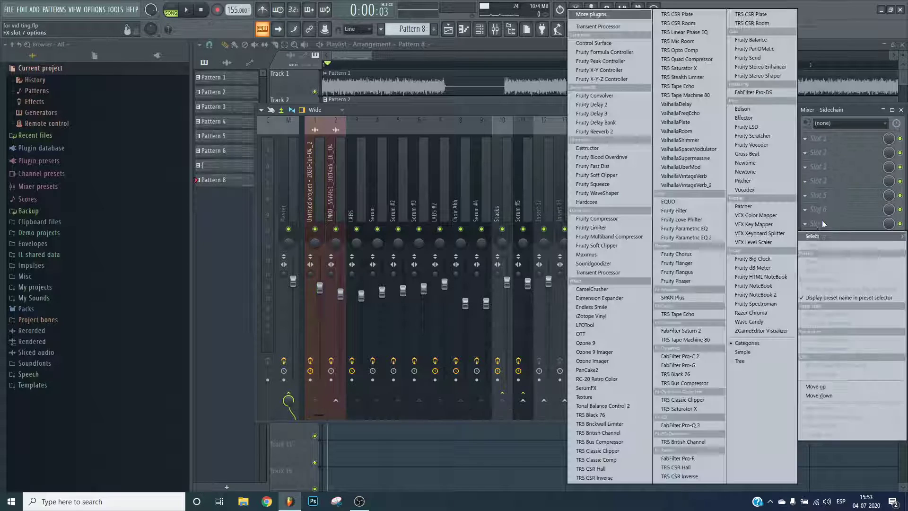
left_click(627, 237)
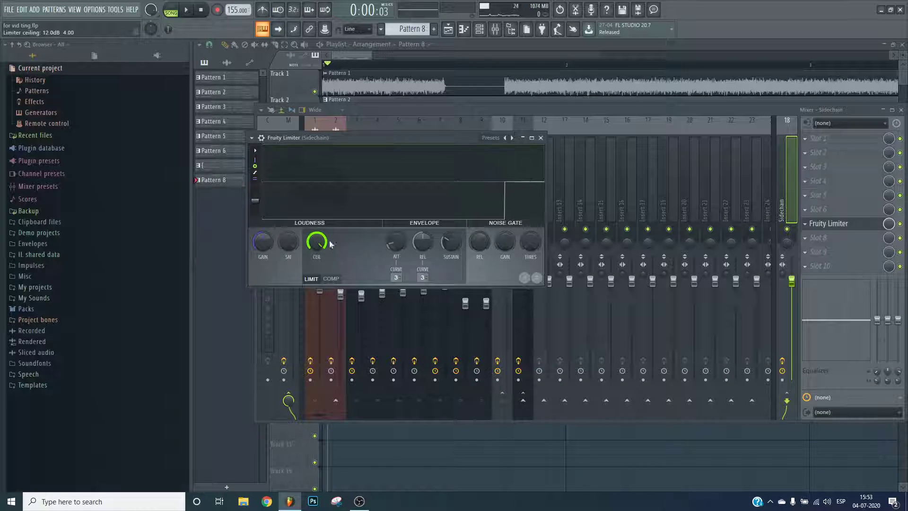
- Switch the Sidechain track's limiter to compressor mode, adjust threshold, knee and ratio, and set the kick track as its sidechain source
left_click(337, 279)
left_click_drag(330, 239, 329, 258)
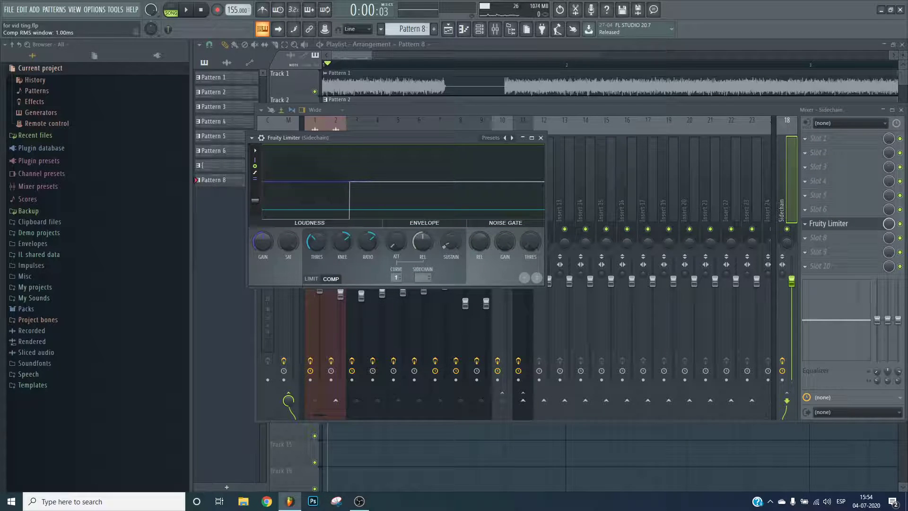
left_click(423, 276)
left_click(468, 302)
- Play the song briefly to hear the ducking on the Sidechain bus, and stop playback
key("space")
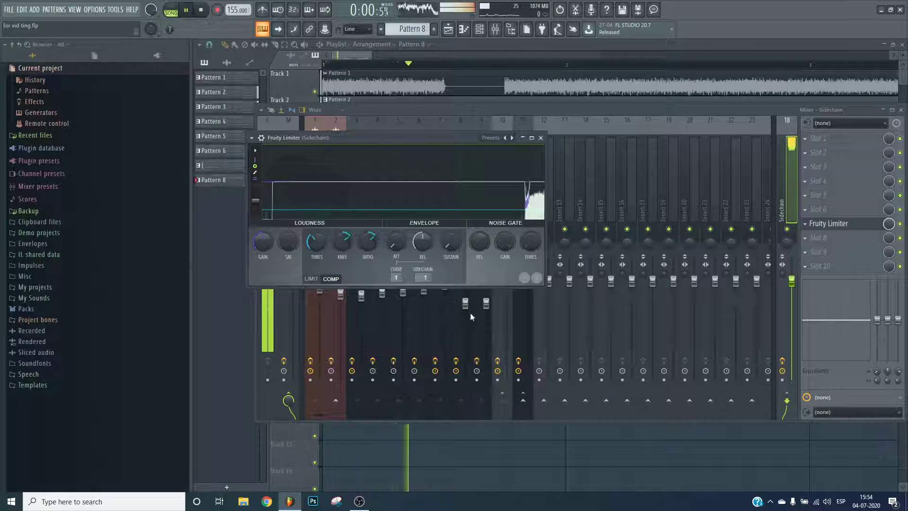
left_click(495, 239)
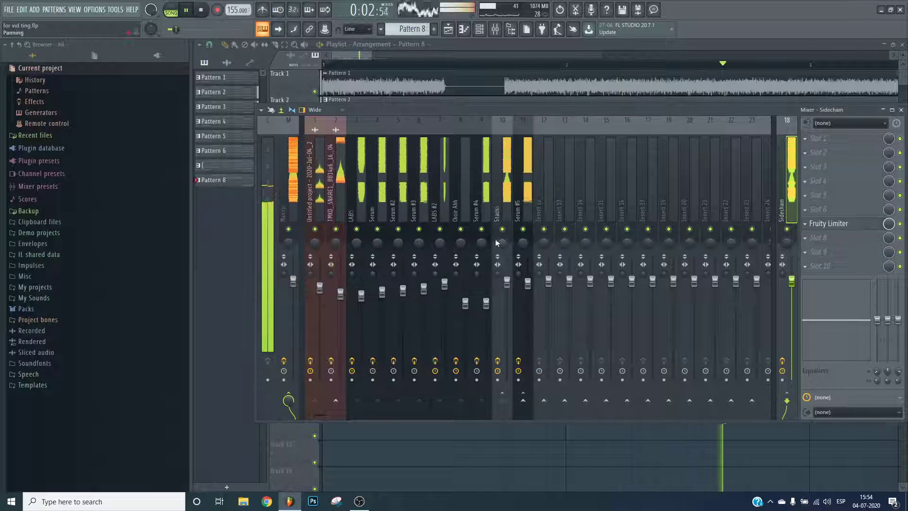
key("space")
- Set the Serum #5 track's Fruity Limiter to compressor mode, adjust threshold, knee and ratio, and use the kick track as sidechain source
left_click(315, 180)
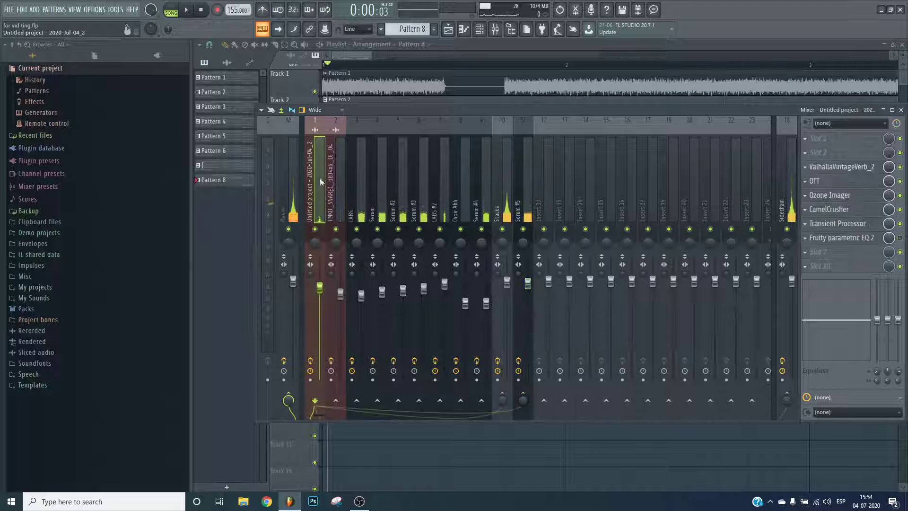
left_click(525, 203)
left_click(838, 266)
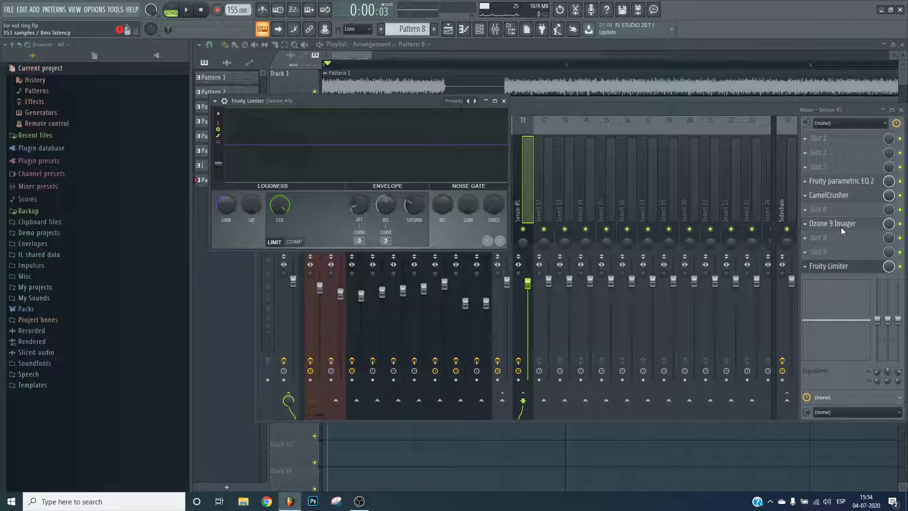
left_click(841, 227)
key("F9")
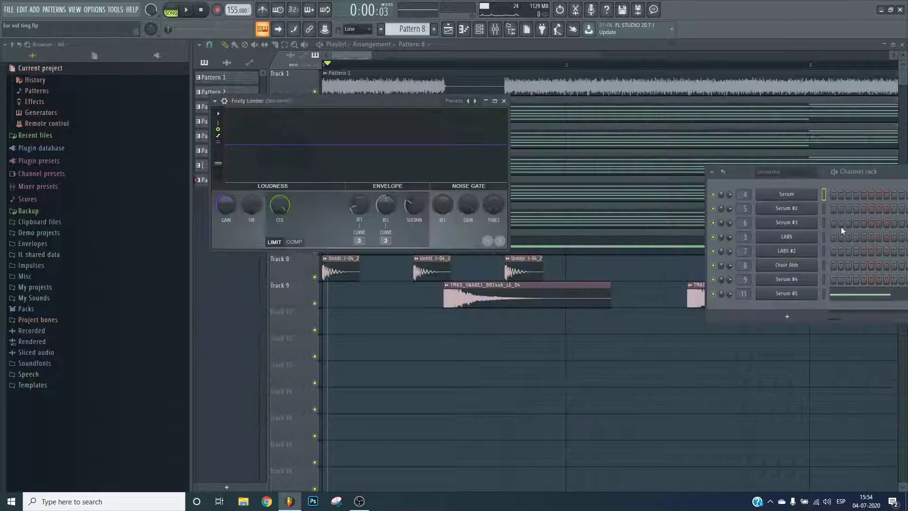
key("F9")
left_click(293, 211)
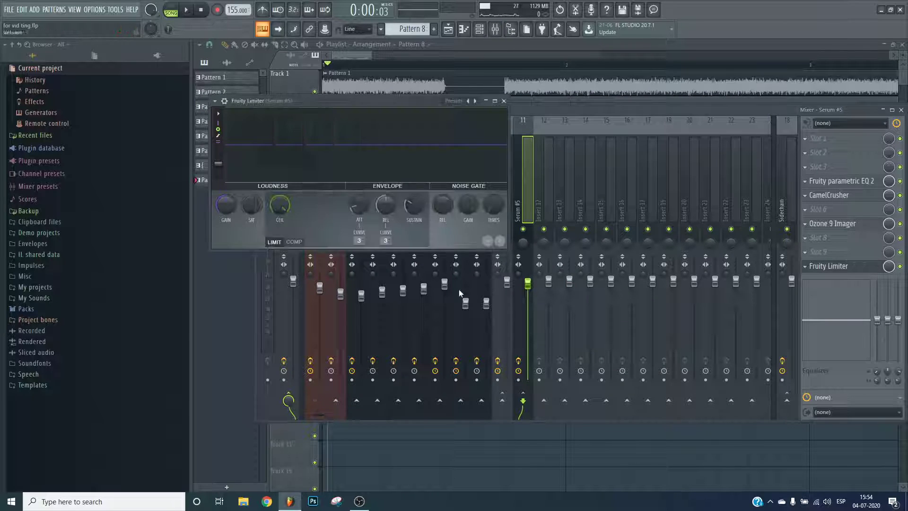
left_click(291, 242)
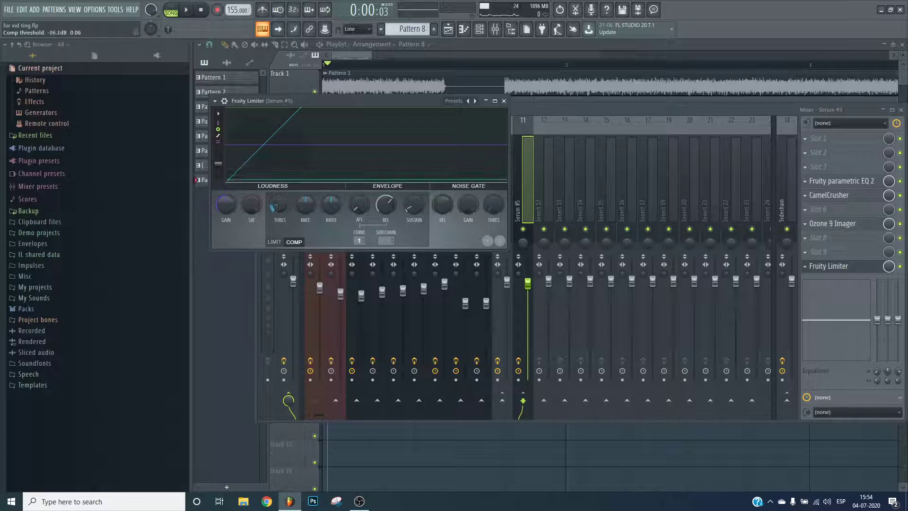
left_click_drag(330, 204, 331, 189)
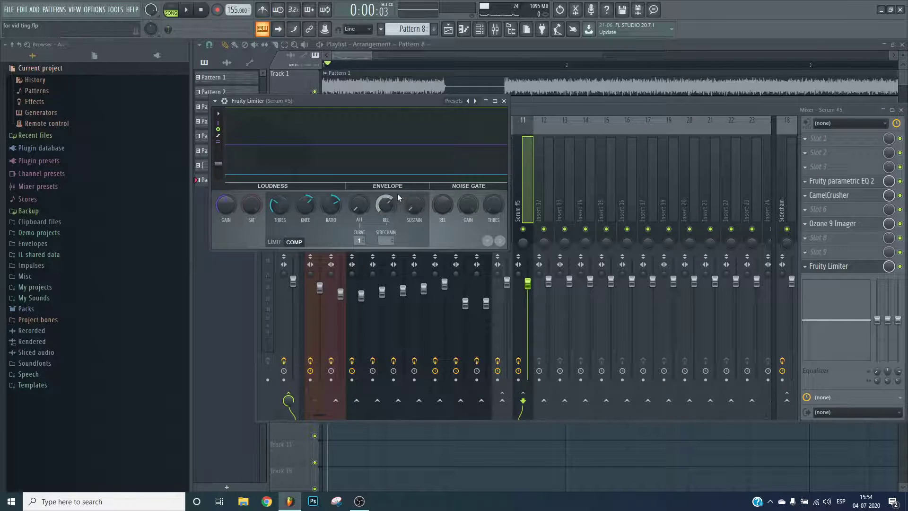
left_click(387, 242)
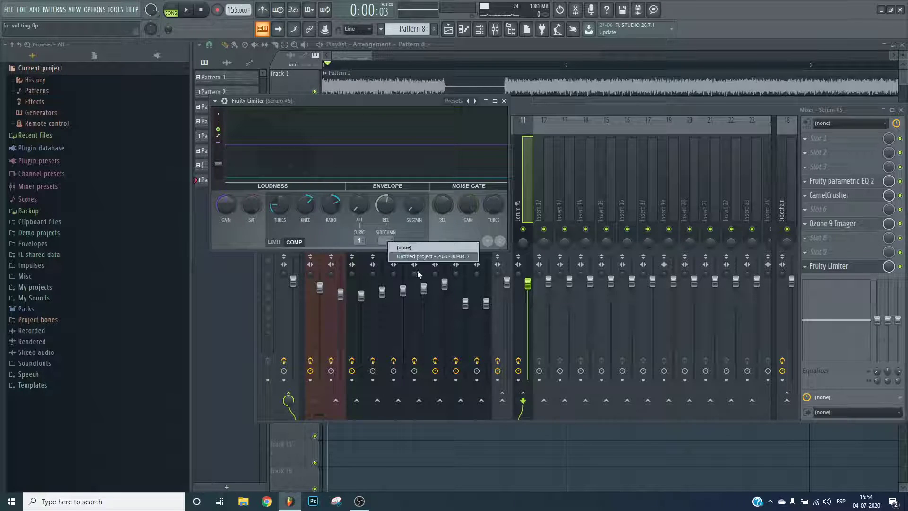
left_click(417, 258)
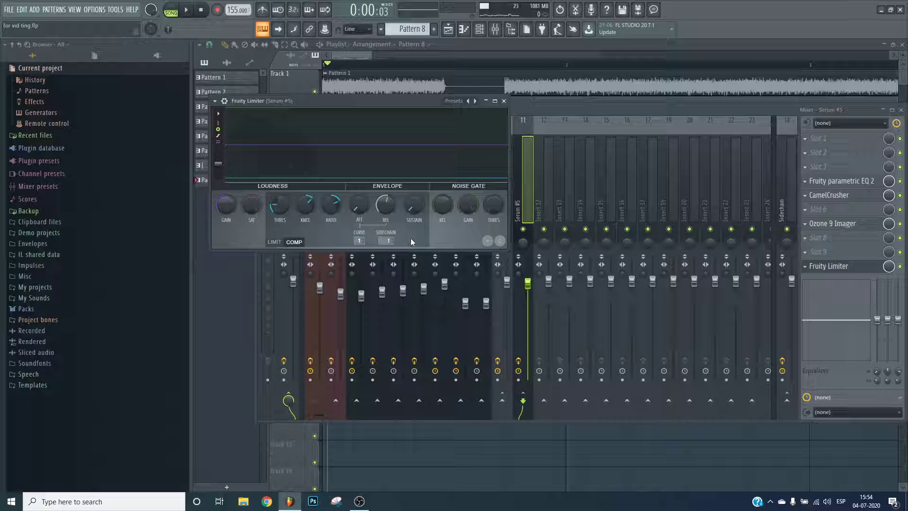
- Lower the compression threshold in Serum #5's Fruity Limiter and reselect the kick track as the sidechain source
left_click(829, 268)
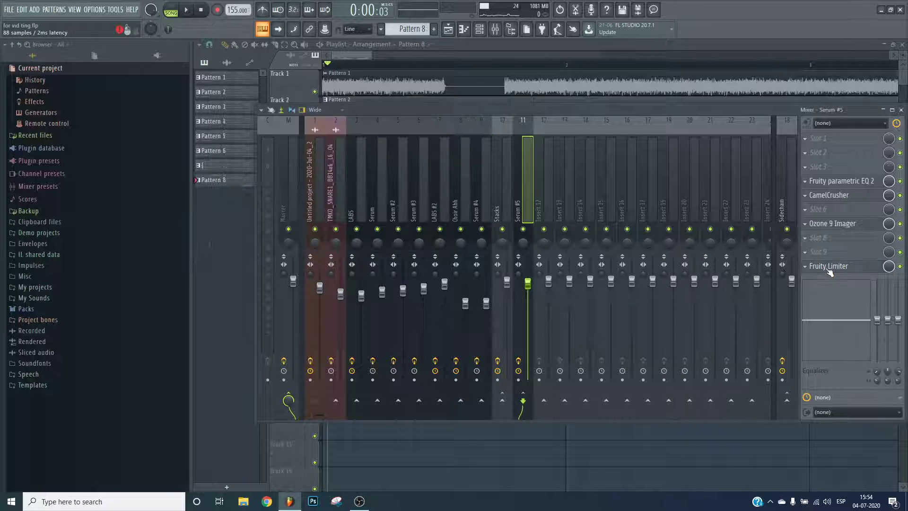
left_click(829, 268)
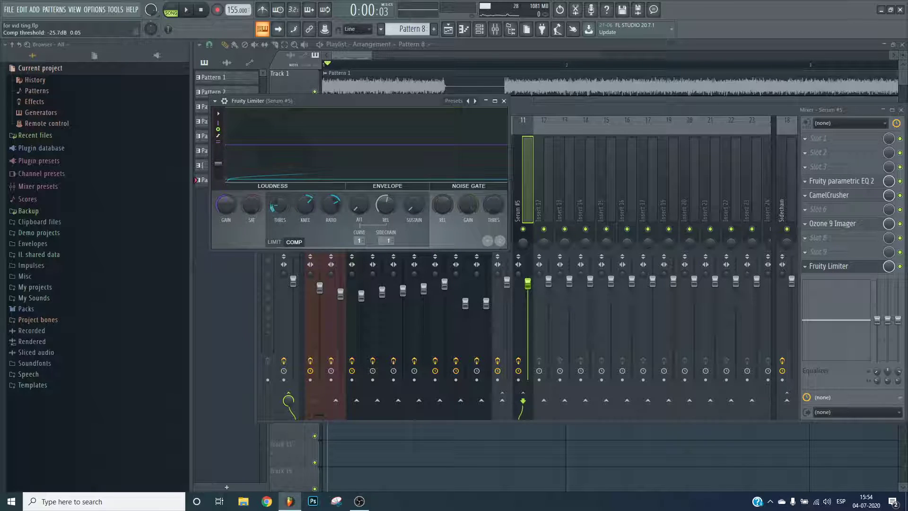
left_click(387, 240)
left_click(447, 258)
left_click(529, 217)
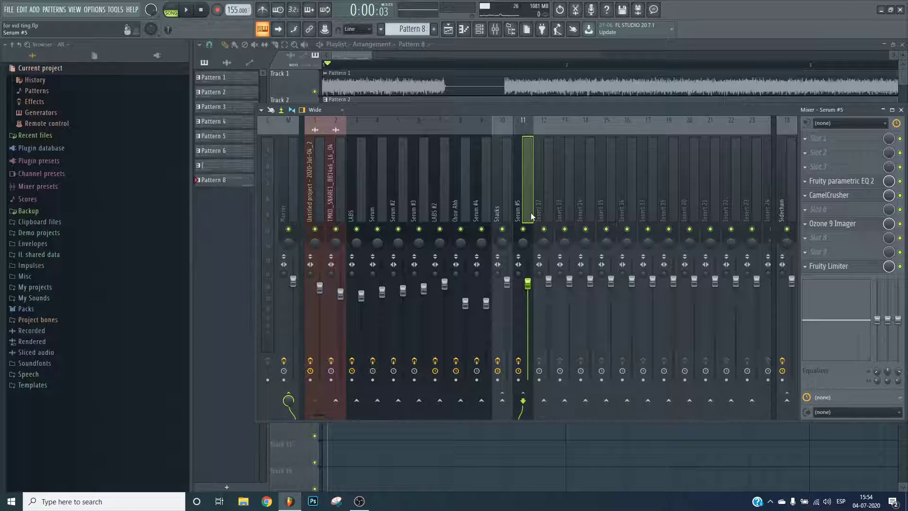
- Check Serum #5's limiter settings and play the song briefly to hear its ducking
left_click(829, 266)
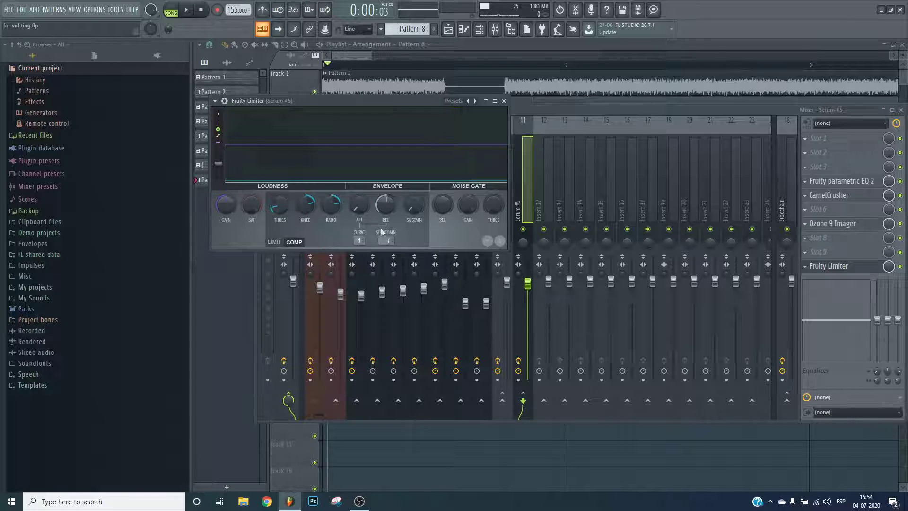
left_click(477, 286)
key("space")
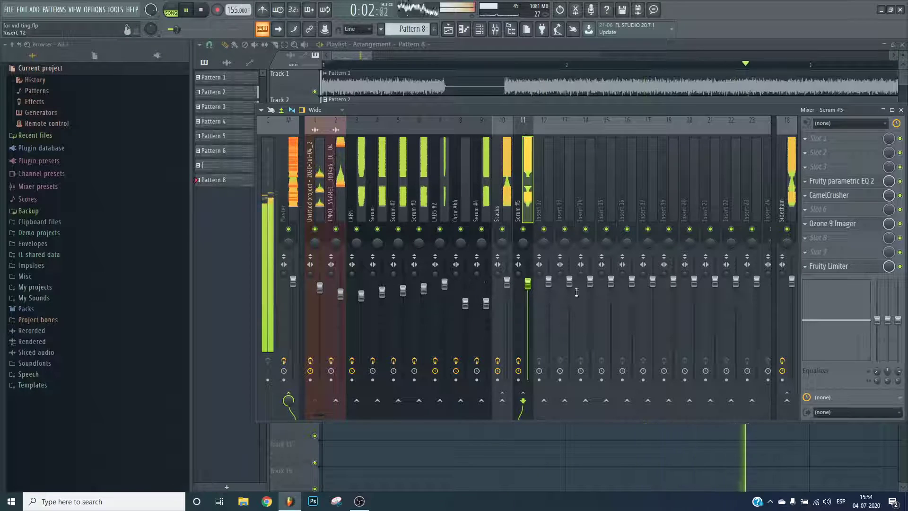
key("space")
- Set the track latency of the Serum #5 mixer track to a 7 ms delay
left_click(518, 371)
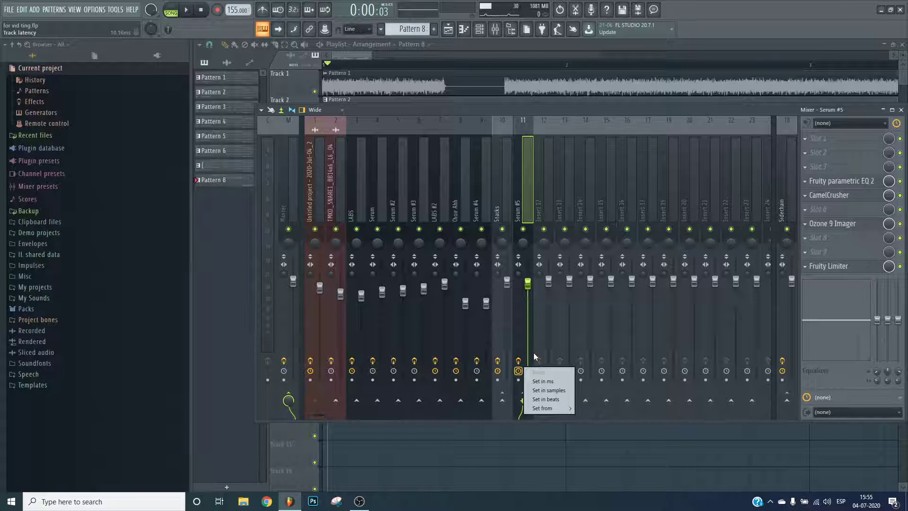
left_click(561, 381)
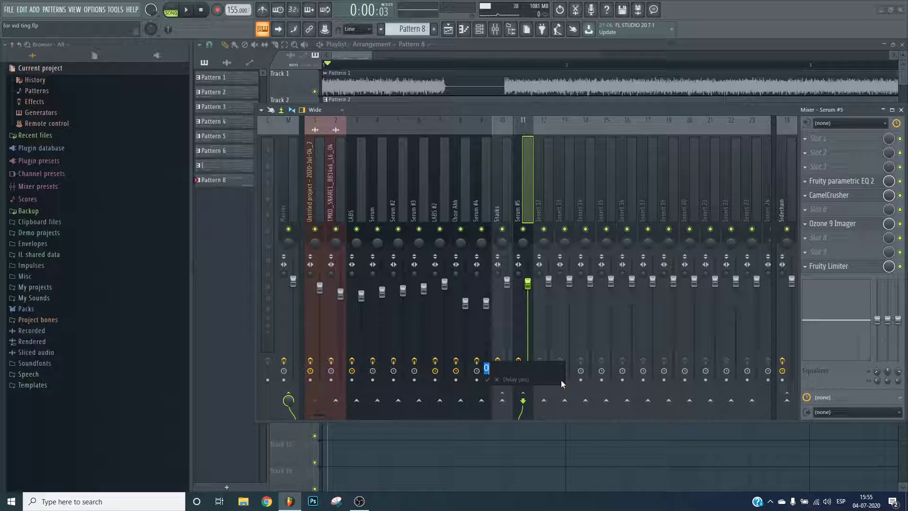
type("7")
key("Return")
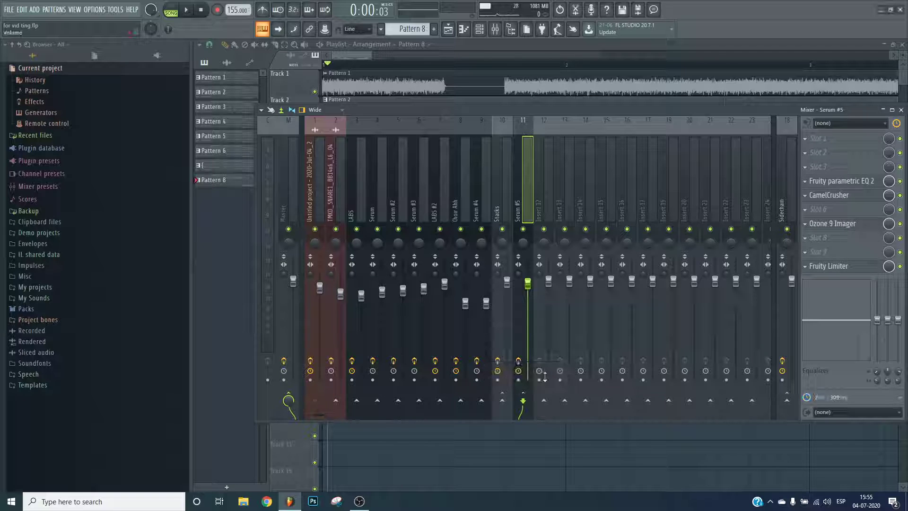
- Set the track latency of the Sidechain mixer track to a 7 ms delay
right_click(782, 371)
left_click(807, 391)
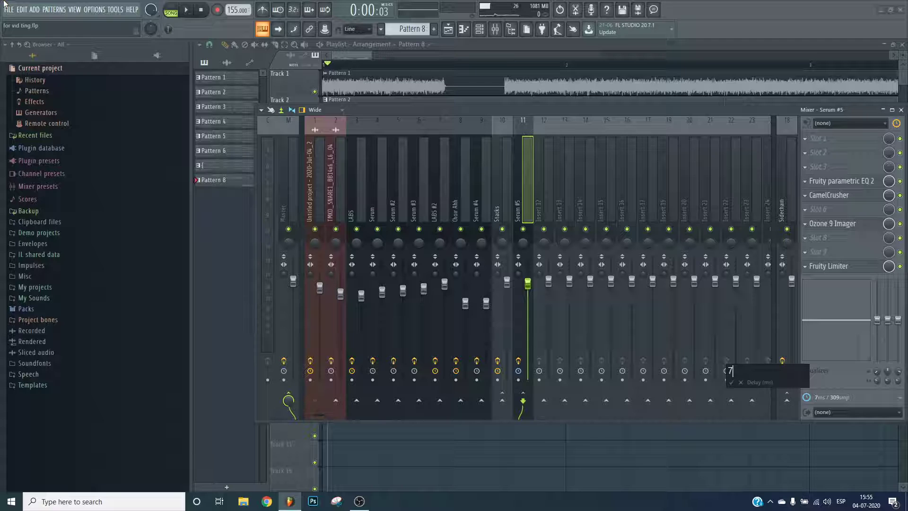
type("7")
key("Return")
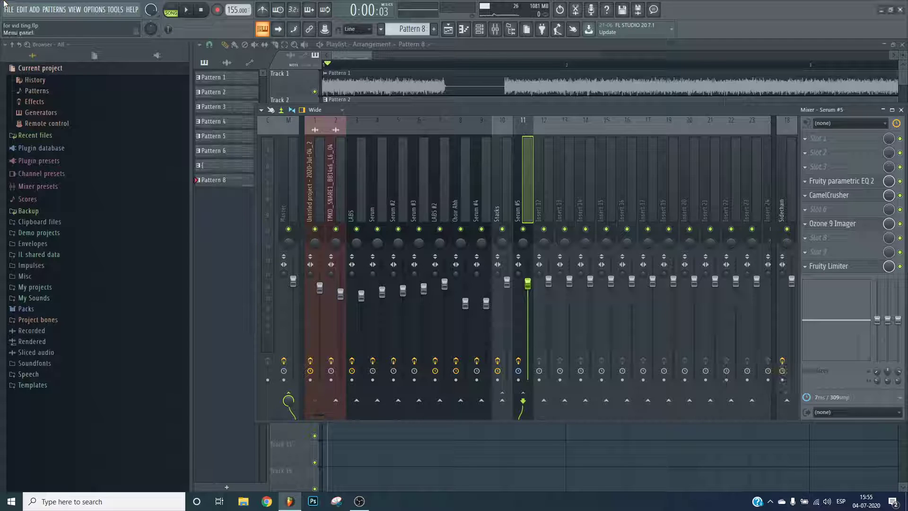
- Return to the playlist and play the arrangement from the start to hear the drums with the sidechained synths
key("F9")
scroll(464, 59, "down", 3)
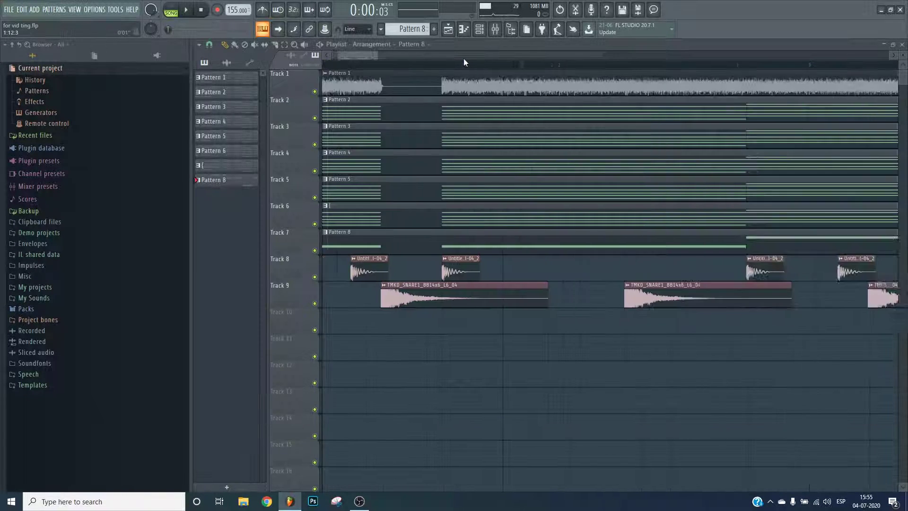
scroll(463, 66, "up", 3)
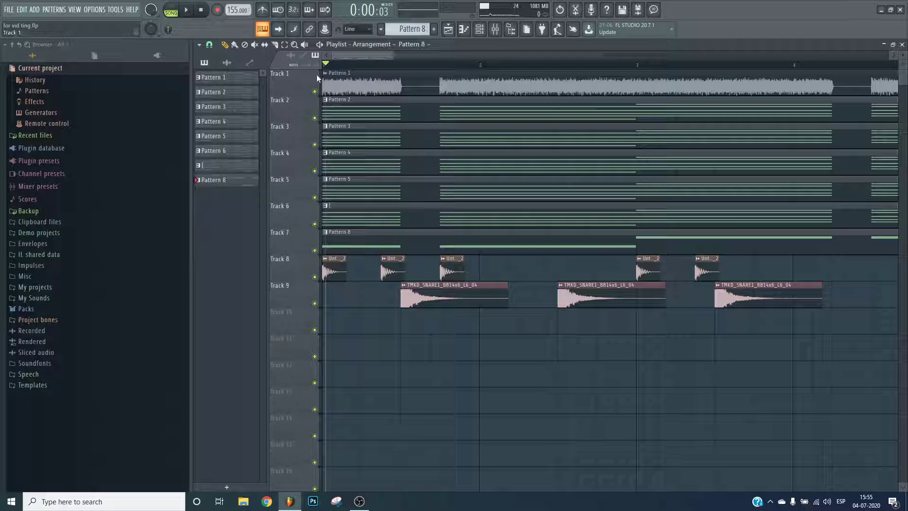
key("space")
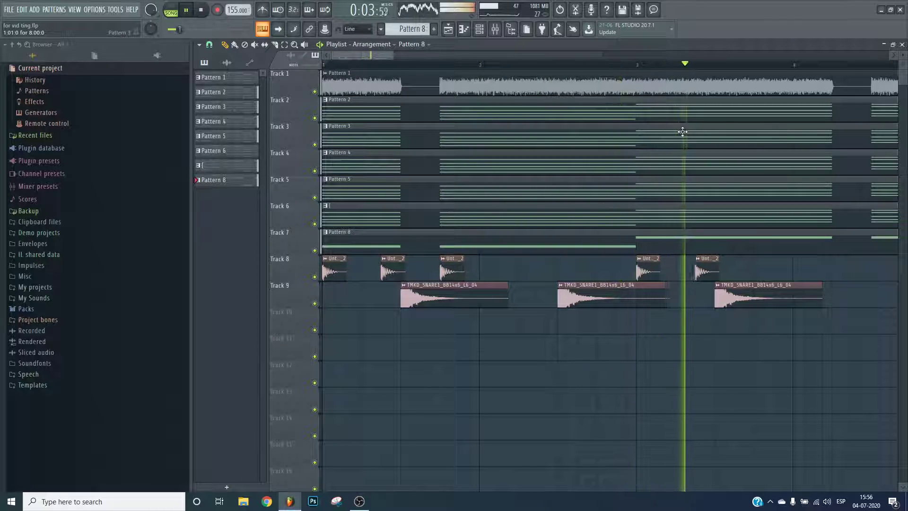
left_click(786, 287)
key("space")
key("space")
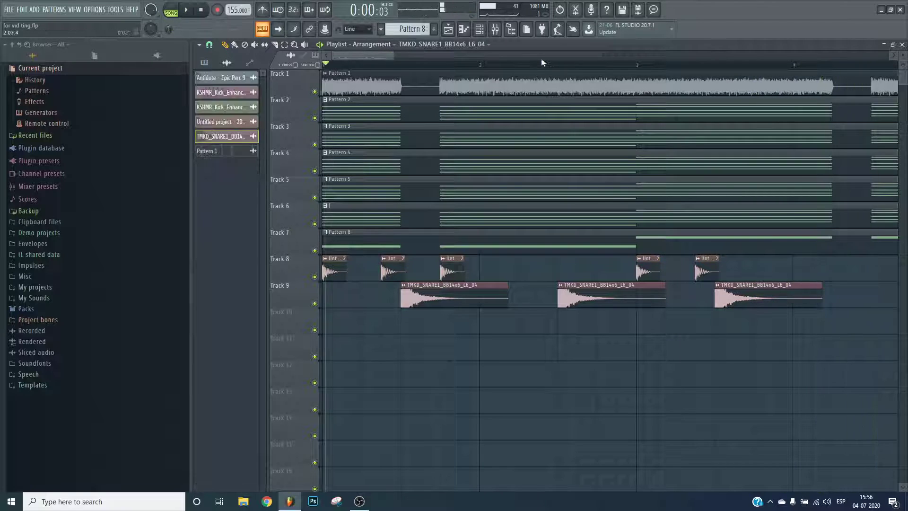
- Add a kick clip on beat 2 of bar 2 in Track 8 and move bar 3's second kick to beat 4
left_click(541, 57)
left_click_drag(409, 56, 394, 56)
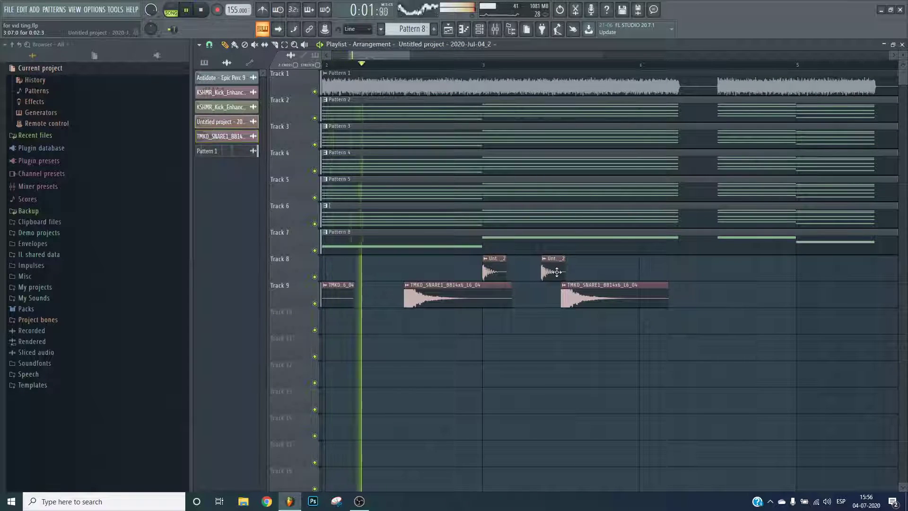
left_click(464, 74)
left_click(514, 270)
key("space")
left_click_drag(521, 271, 531, 271)
key("space")
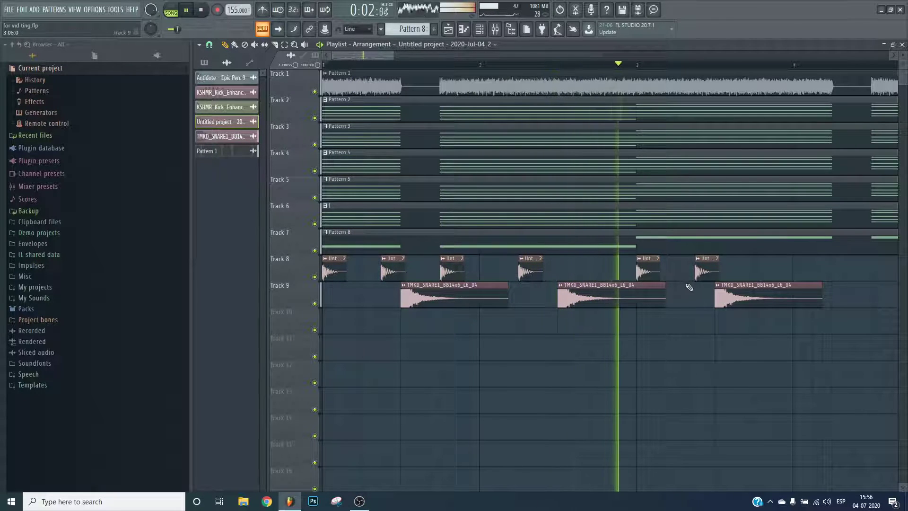
left_click_drag(700, 271, 758, 270)
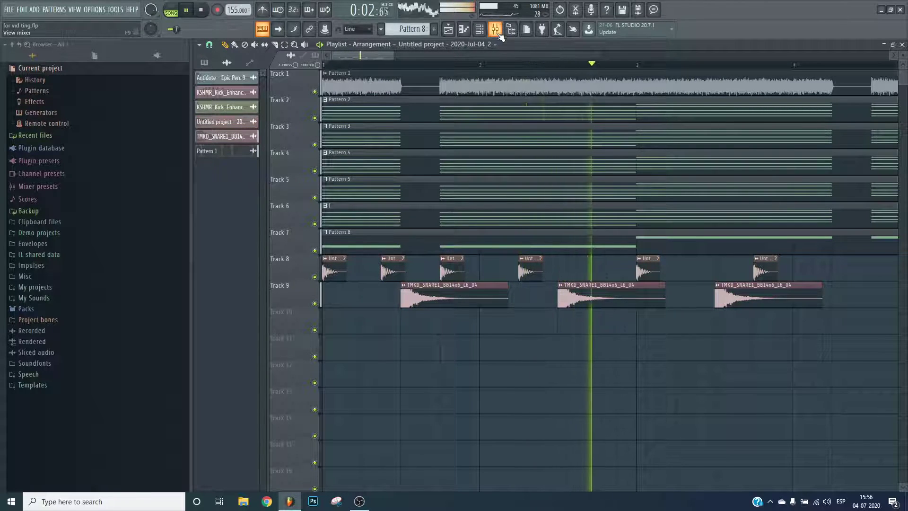
- Raise the volume of the Serum #4 mixer track while the song plays
key("F9")
left_click(501, 203)
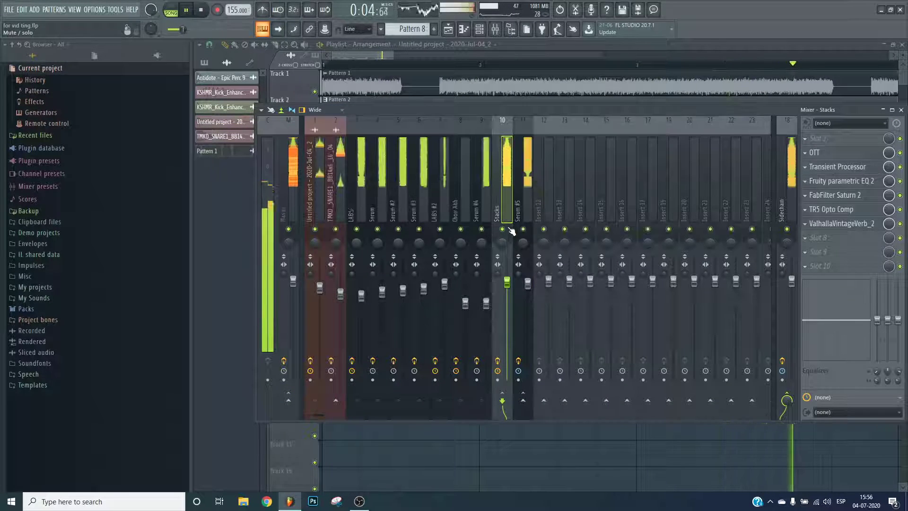
right_click(523, 229)
key("F9")
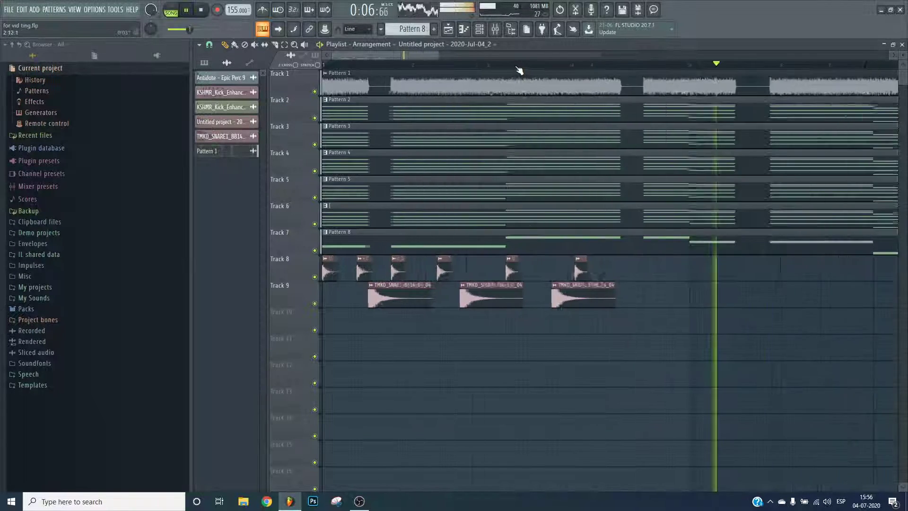
key("F9")
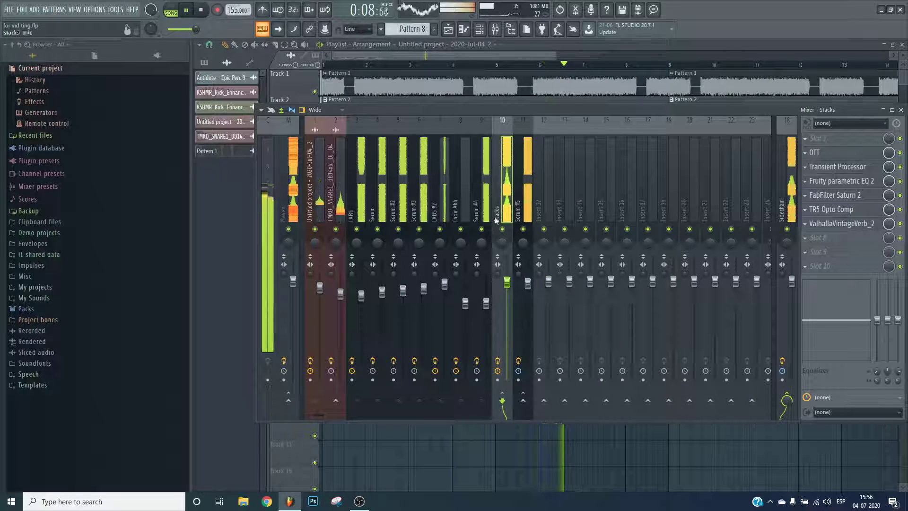
left_click(486, 179)
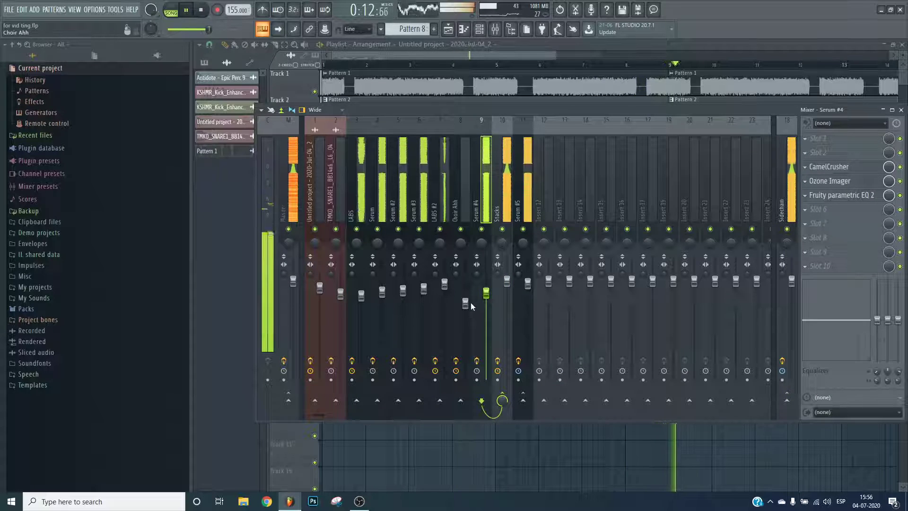
- Reset the Choir Ahh mixer track to its default state
key("F9")
key("F9")
right_click(471, 118)
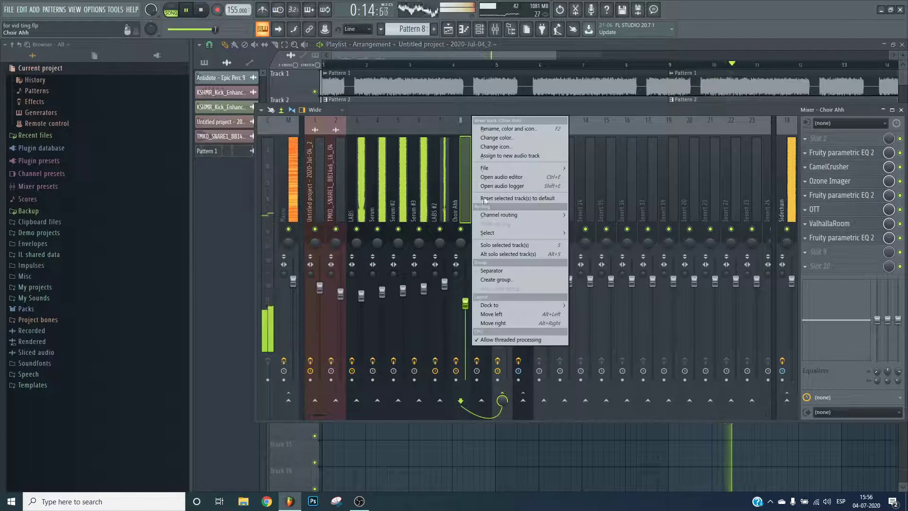
mouse_move(484, 168)
left_click(579, 229)
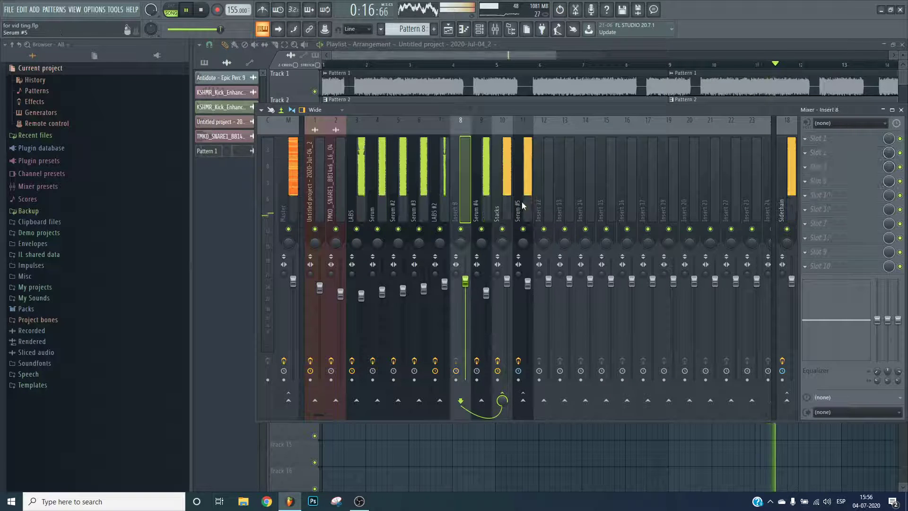
- Stop playback and move the Serum #4, Stacks and Serum #5 mixer tracks one position to the left
left_click_drag(523, 205, 491, 203)
key("space")
key("alt+Left")
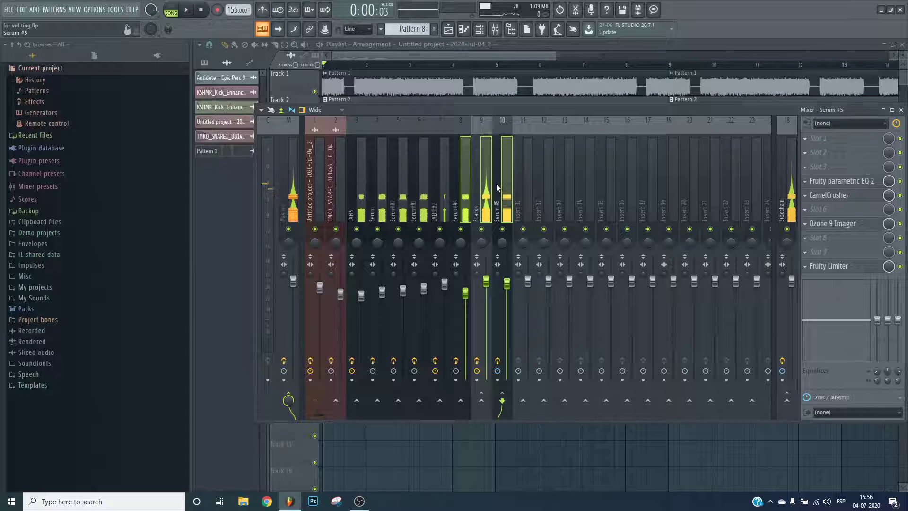
- Show the Unsorted channels in the channel rack and delete the Choir Ahh channel
left_click(479, 29)
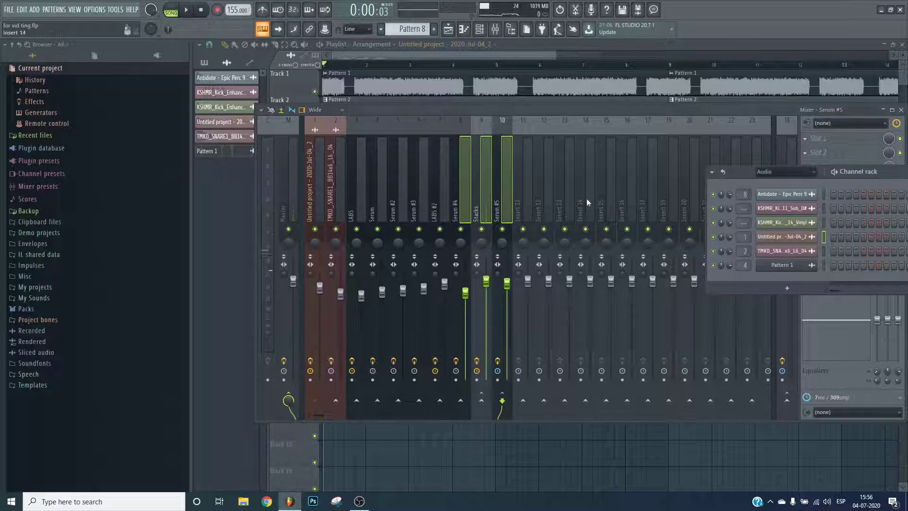
left_click(785, 172)
left_click(778, 212)
right_click(798, 267)
left_click(766, 358)
left_click(502, 283)
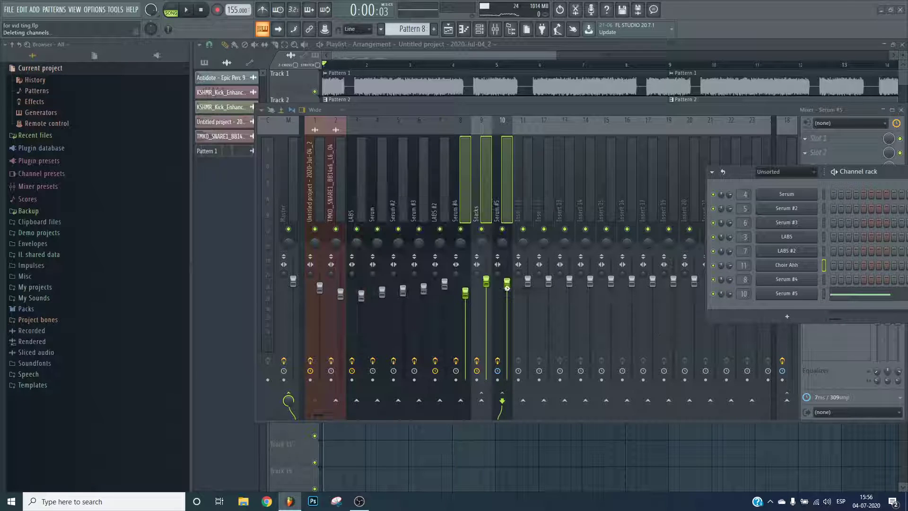
key("Escape")
key("Escape")
- Open the sample settings of the first snare clip in Track 9 and look through its precomputed effects
scroll(421, 61, "up", 2)
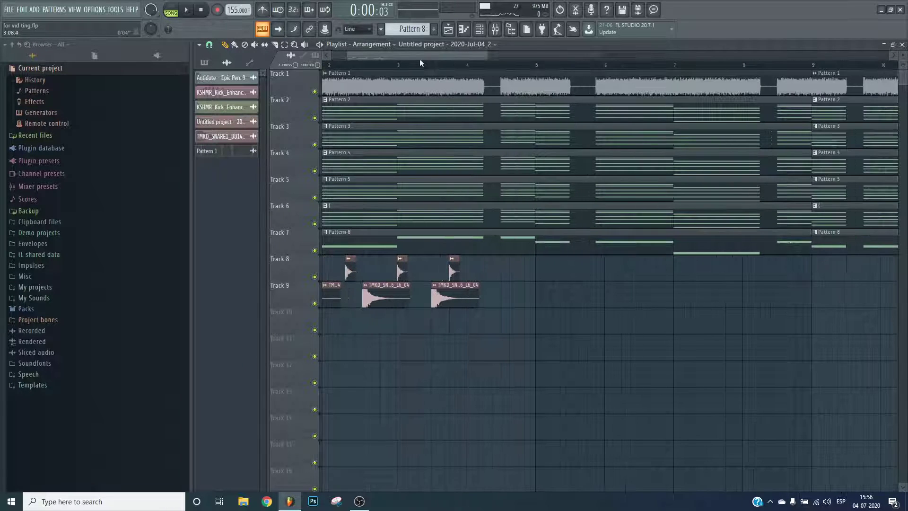
scroll(365, 58, "up", 5)
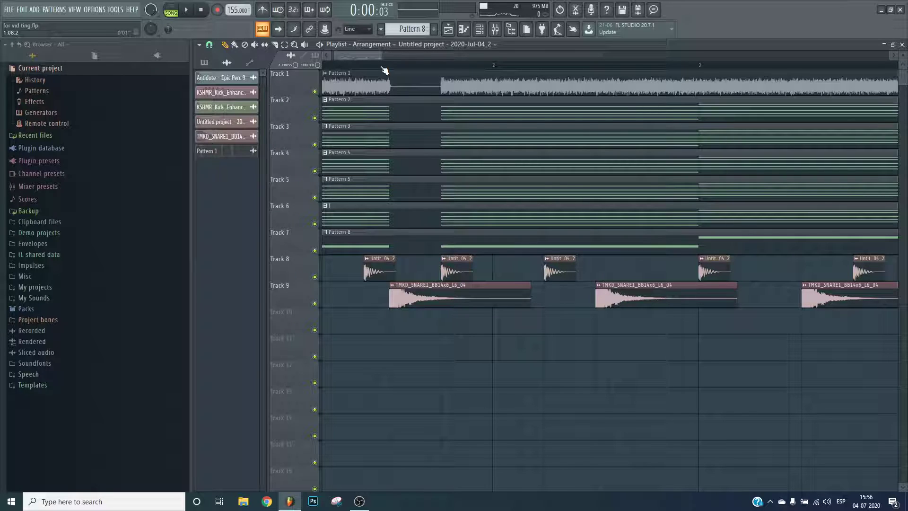
scroll(384, 71, "up", 2, "ctrl")
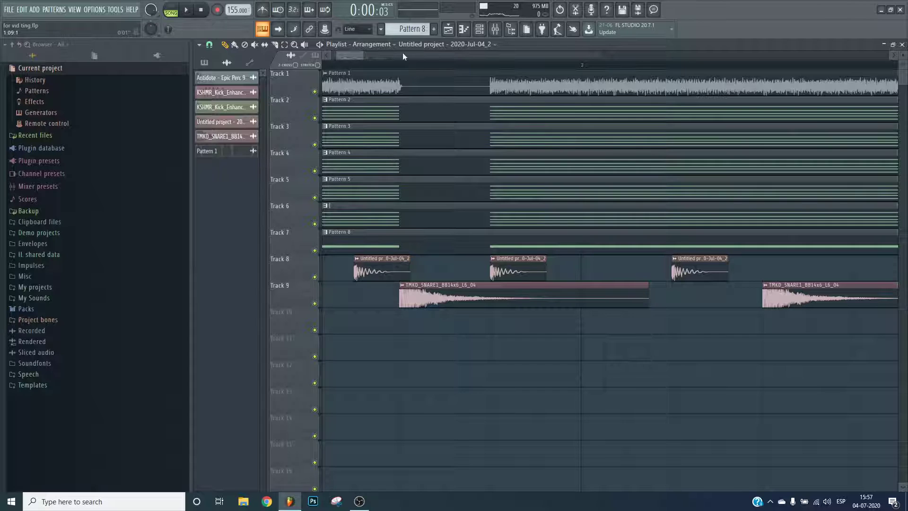
double_click(468, 300)
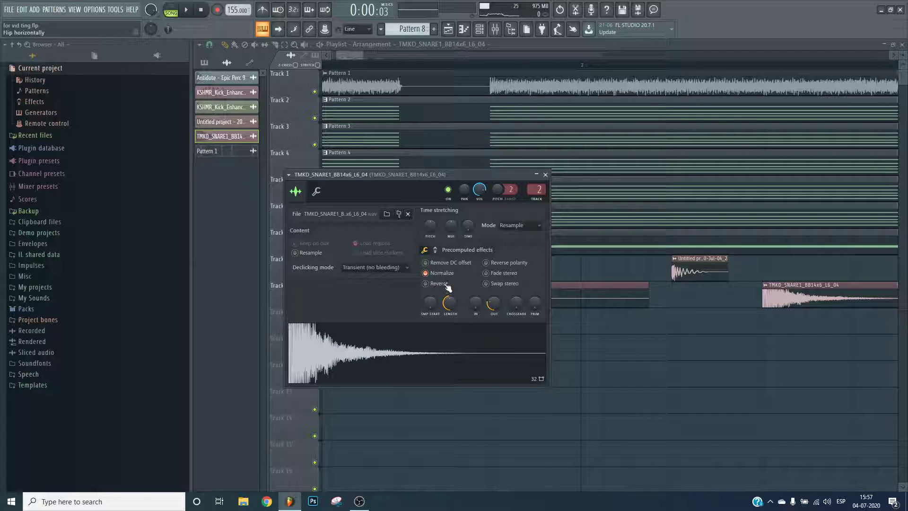
left_click(435, 250)
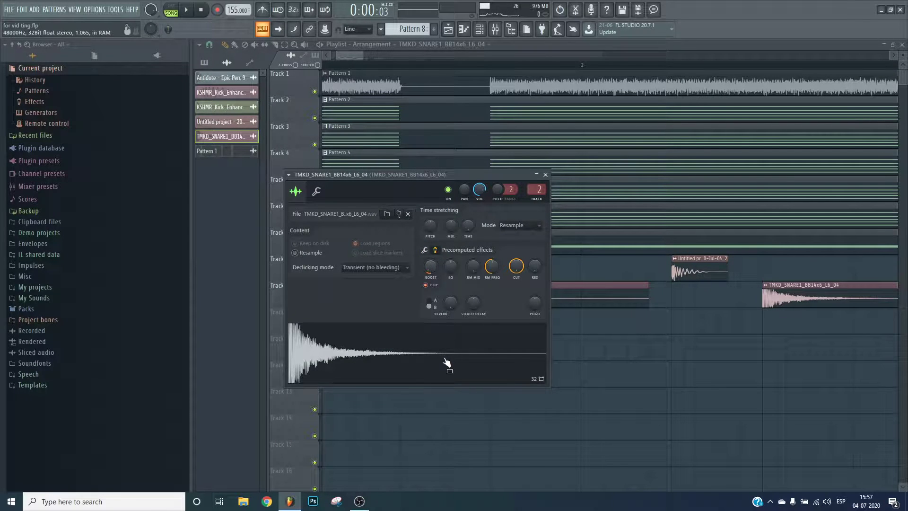
left_click(546, 175)
scroll(421, 66, "down", 4)
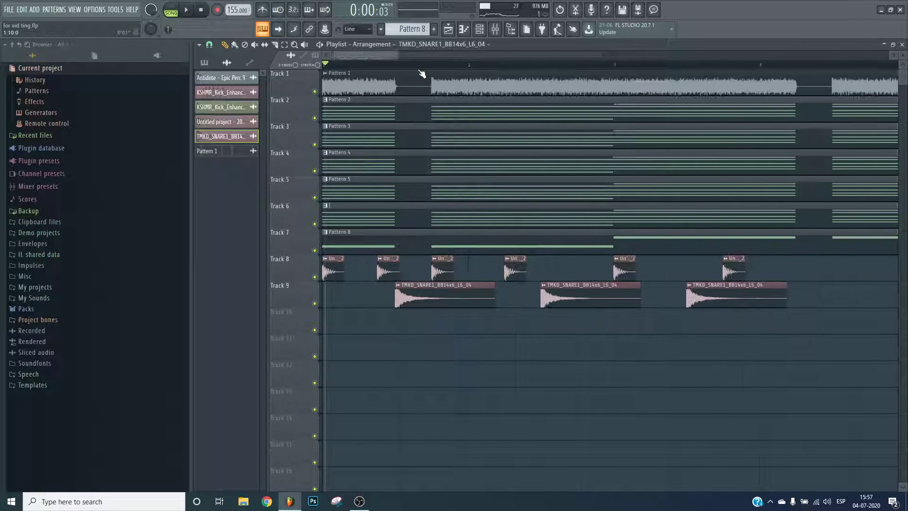
- Examine the snare's mixer track and its effect slots, and check the snare clip's channel settings
left_click(500, 33)
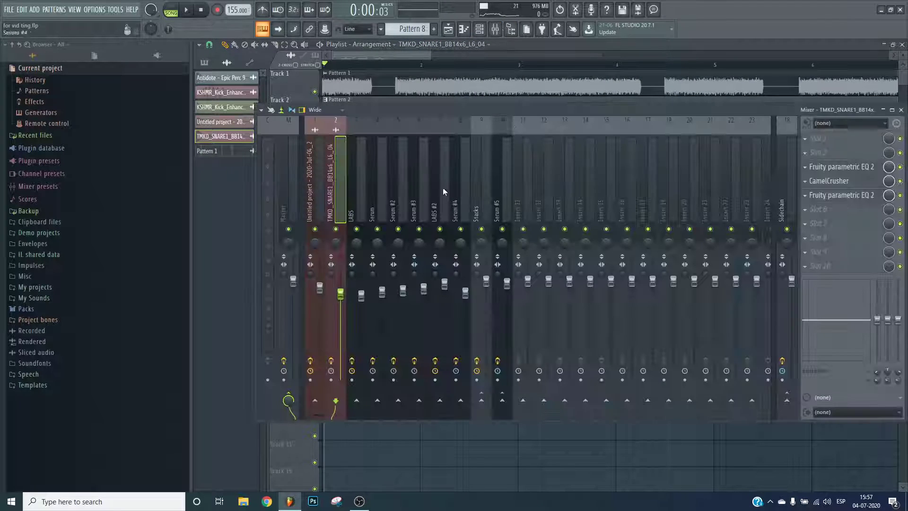
left_click(438, 200)
left_click(342, 166)
key("F9")
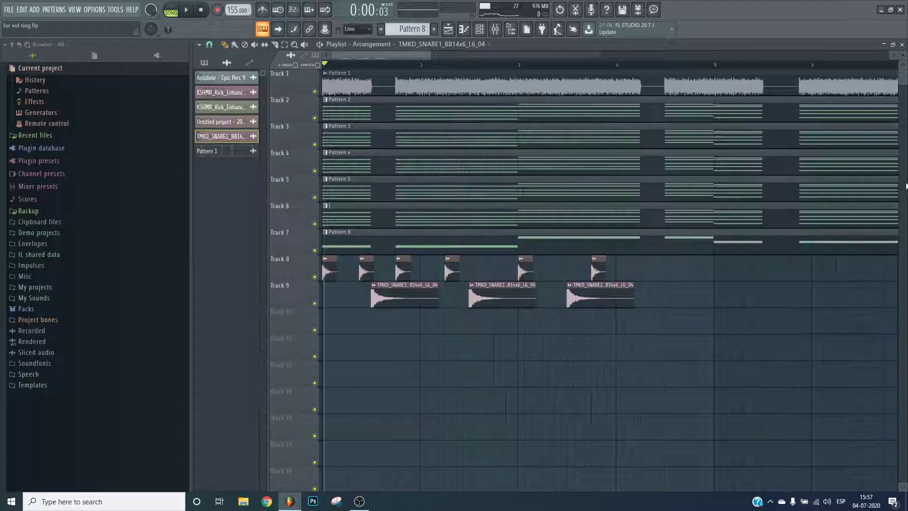
left_click(496, 31)
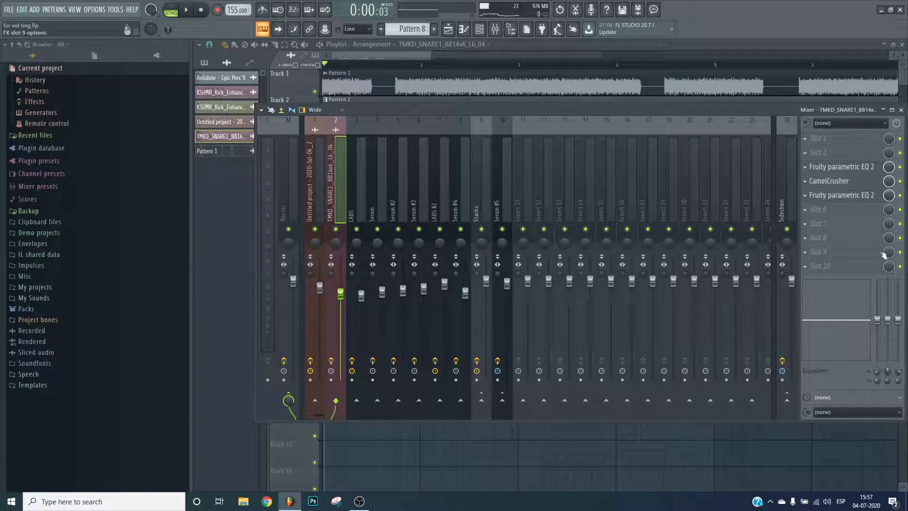
key("F9")
double_click(395, 291)
key("Escape")
- Route the snare mixer track to the Sidechain track as a sidechain signal and select the Sidechain track
key("F9")
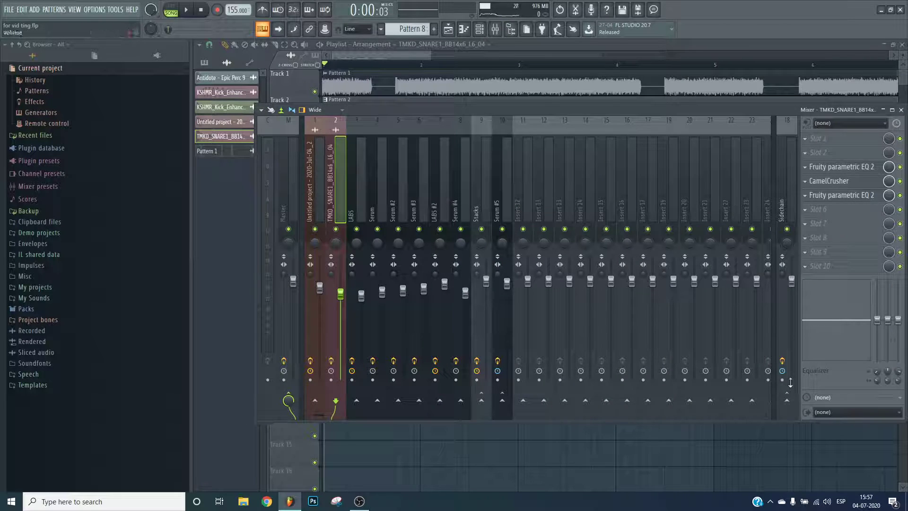
right_click(787, 400)
left_click(803, 430)
left_click(780, 180)
- Add a second Fruity Limiter in slot 9, set its compressor threshold to about -22.7 dB and choose the snare as sidechain input
left_click(821, 223)
left_click(628, 229)
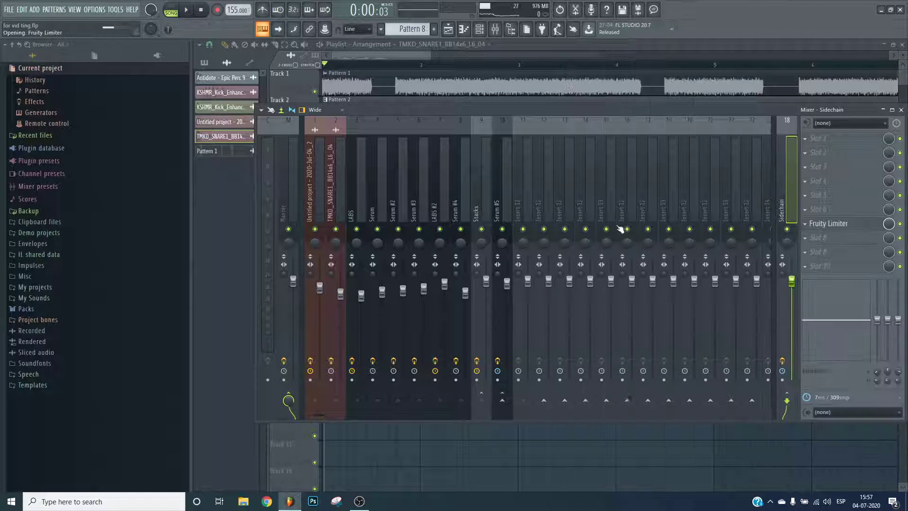
left_click(355, 303)
left_click_drag(341, 266, 341, 284)
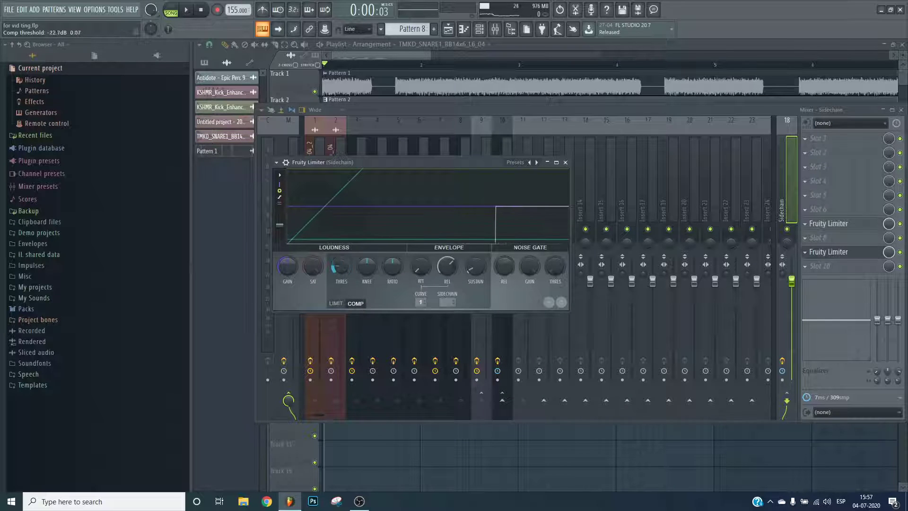
left_click(454, 303)
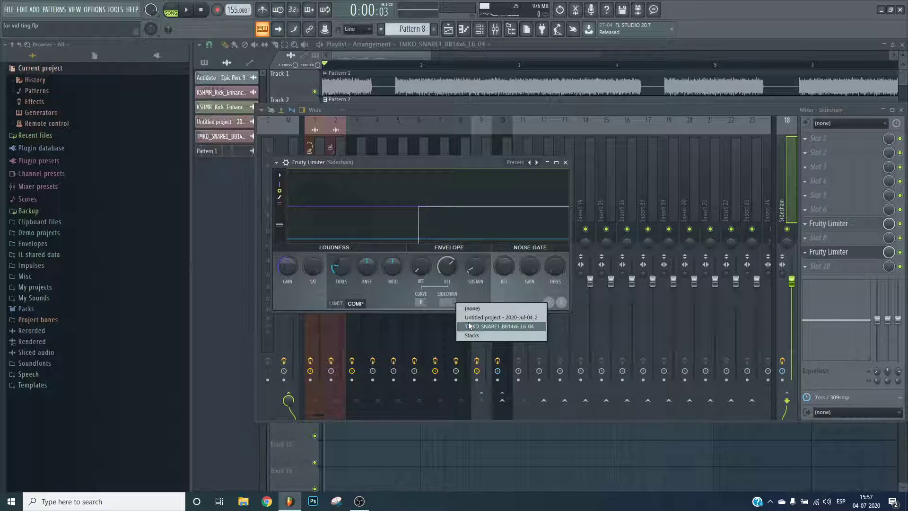
left_click(469, 326)
- Play the song, adjust the second limiter's threshold to about -22.5 dB and reselect the snare as its sidechain source
key("space")
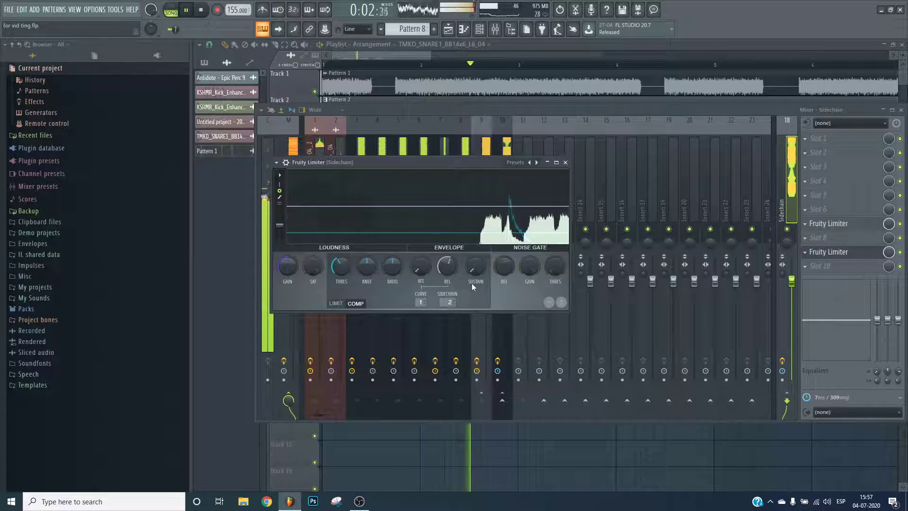
left_click_drag(341, 266, 341, 279)
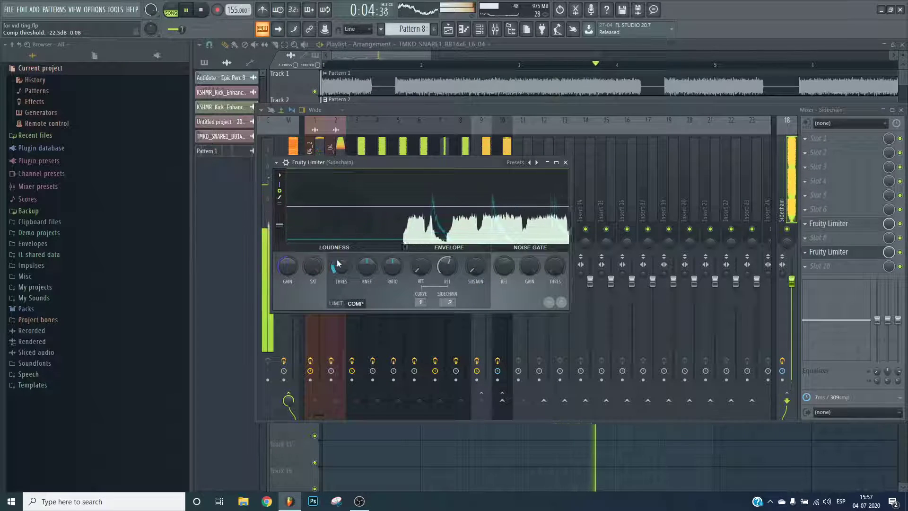
left_click(452, 303)
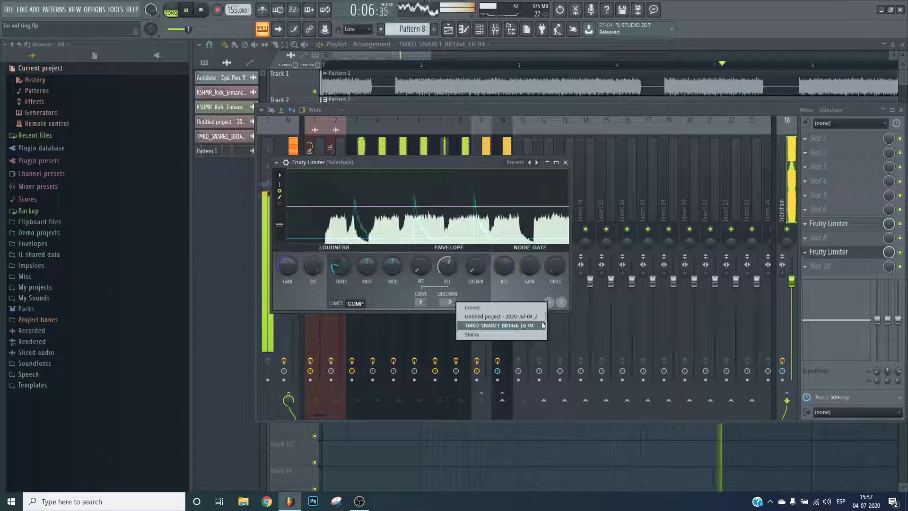
left_click(484, 325)
key("space")
key("space")
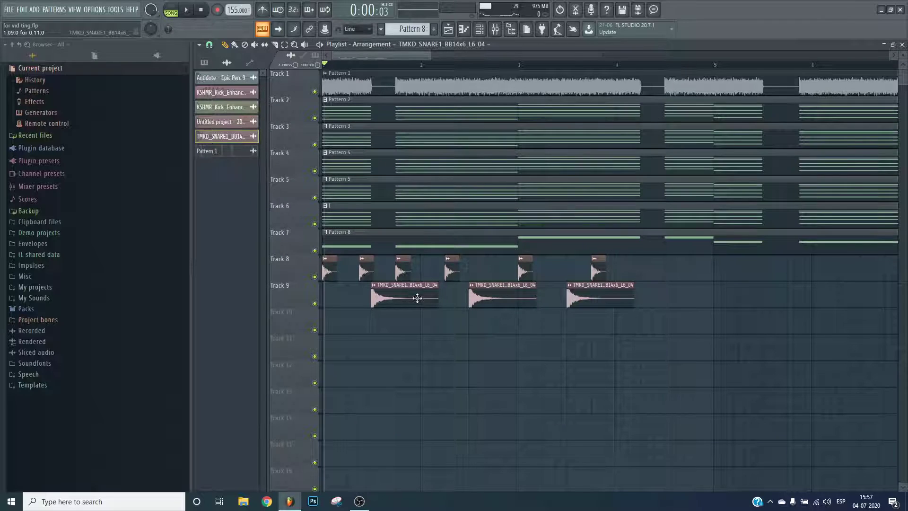
- Remove the second Fruity Limiter from slot 9 of the Sidechain mixer track
double_click(418, 298)
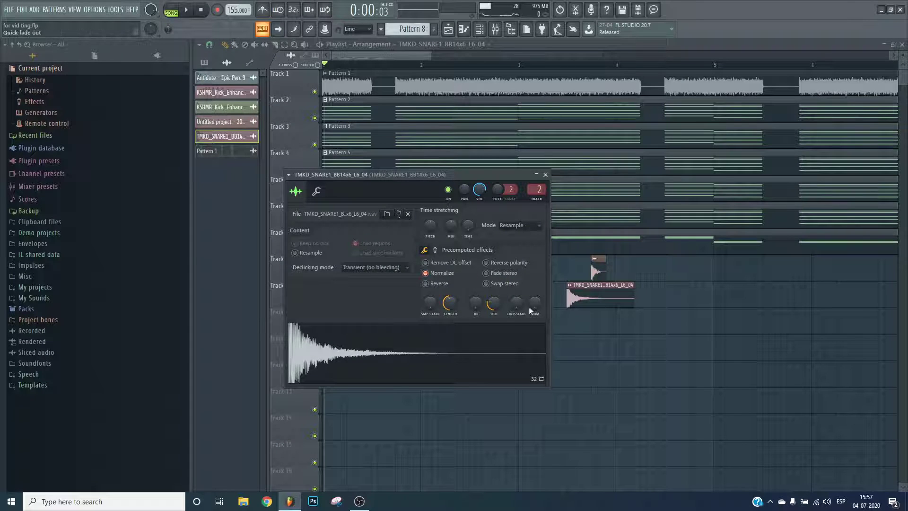
left_click(495, 29)
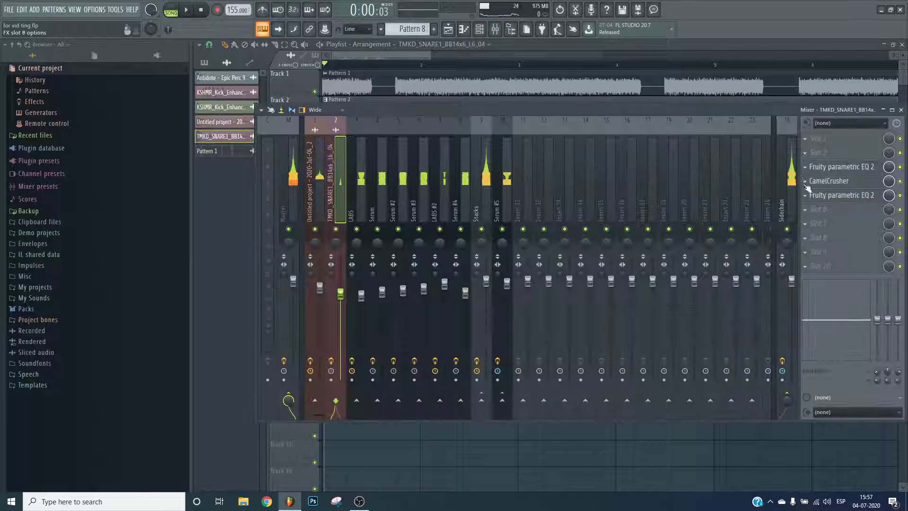
left_click(785, 191)
left_click(820, 237)
key("Escape")
left_click(823, 224)
left_click(823, 224)
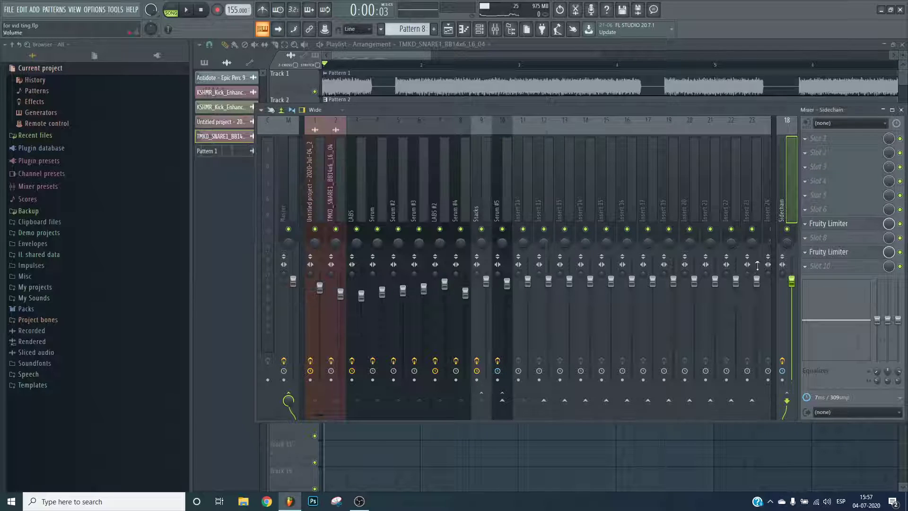
left_click(804, 252)
left_click(819, 274)
left_click(508, 279)
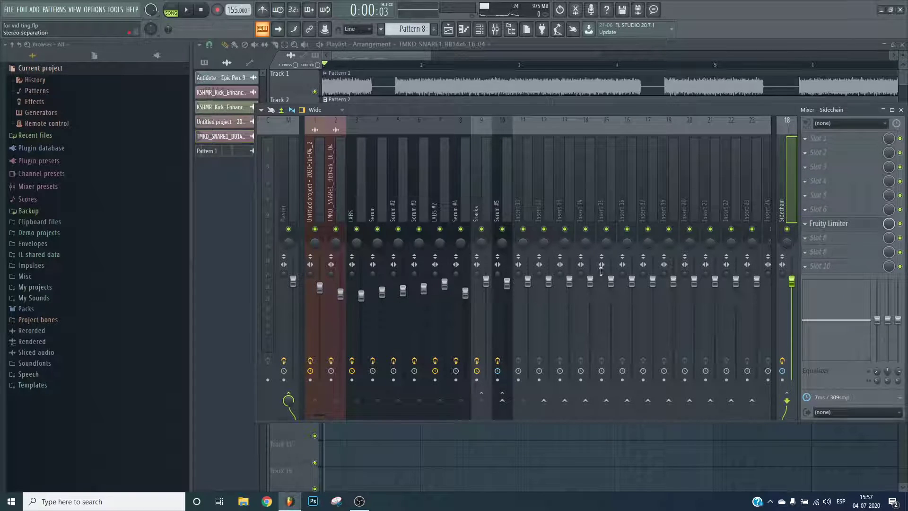
- Select the playlist time range in bar 1 from the first snare hit to the next kick
left_click(425, 101)
scroll(370, 72, "up", 5, "ctrl")
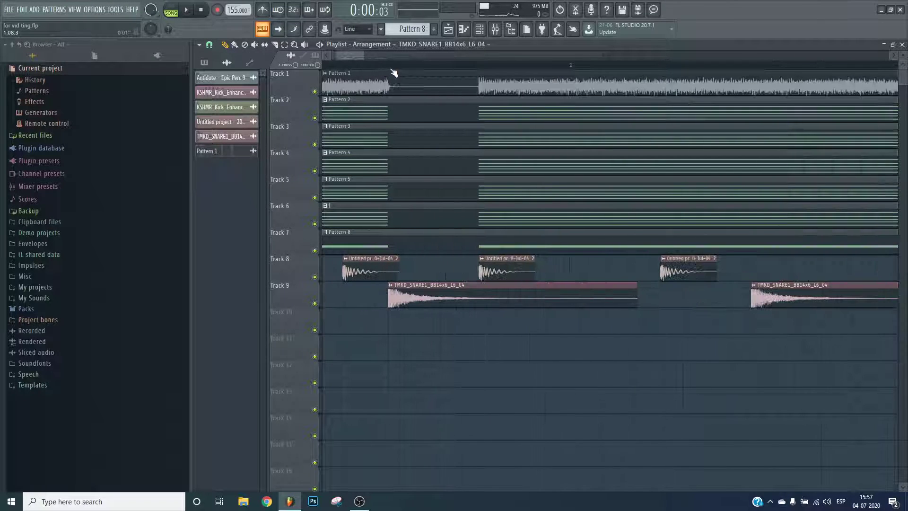
left_click_drag(396, 70, 470, 70)
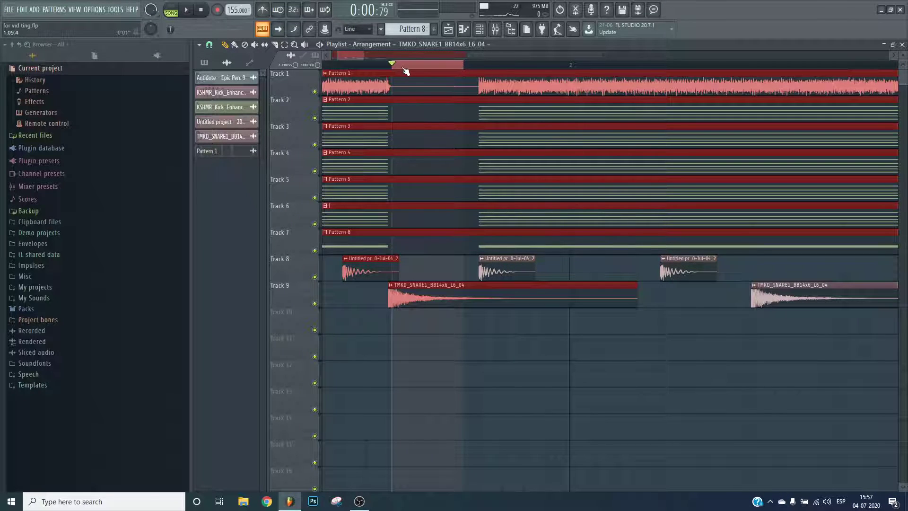
scroll(487, 70, "left", 3)
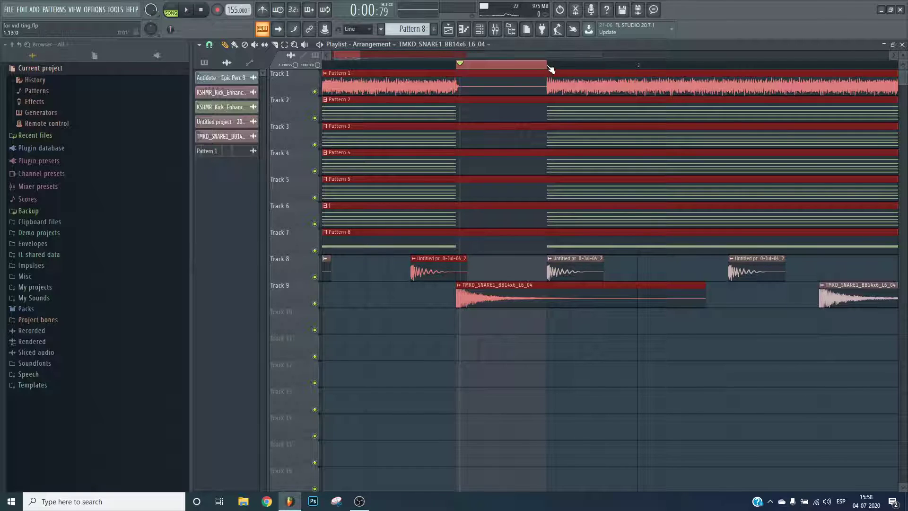
- Add Fruity Balance in slot 9 of the Sidechain mixer track and create an automation clip for its volume
left_click(495, 29)
right_click(828, 228)
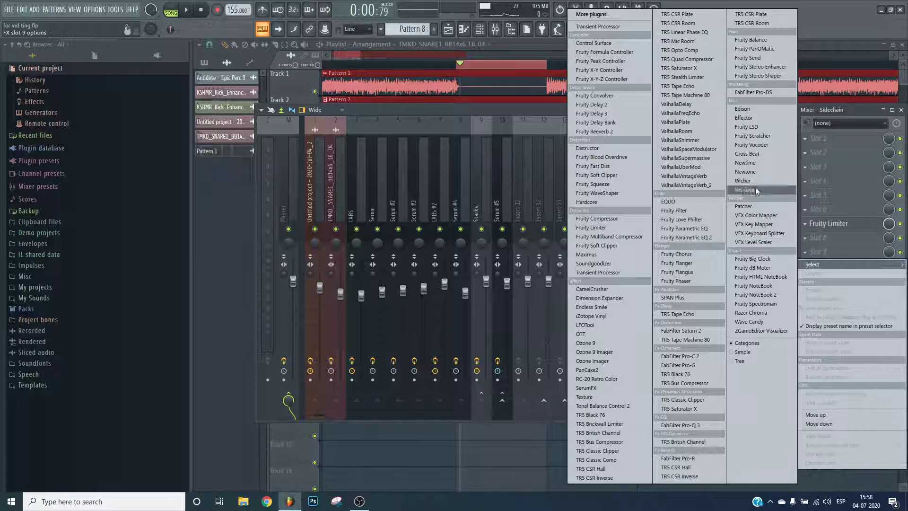
left_click(751, 40)
right_click(369, 205)
left_click(402, 258)
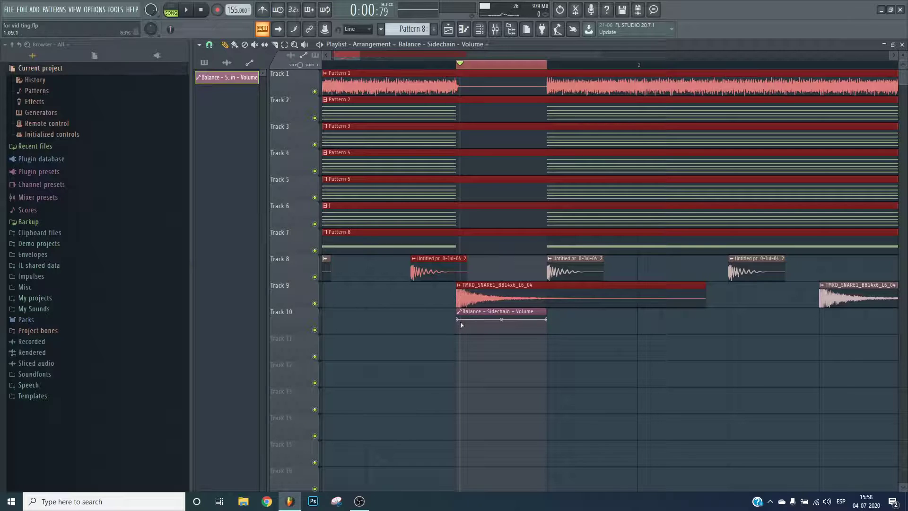
- Shape the Balance volume automation under the first snare as a curve rising from the bottom, shorten the clip and set a point's value to 80
left_click_drag(461, 320, 459, 333)
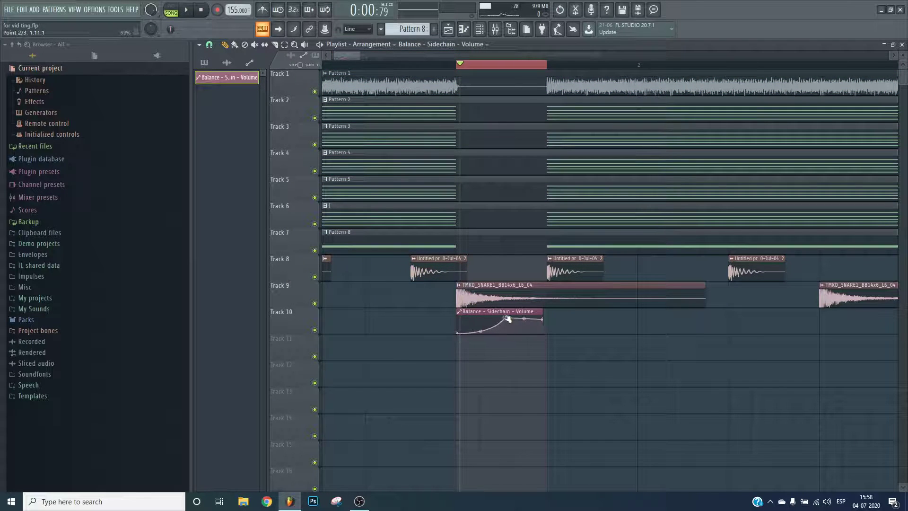
right_click(483, 321)
left_click(521, 480)
type("80")
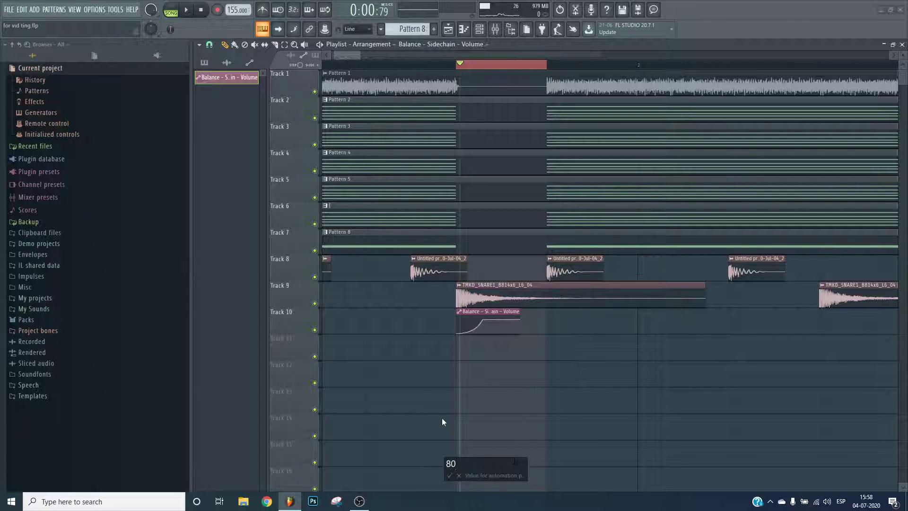
key("Return")
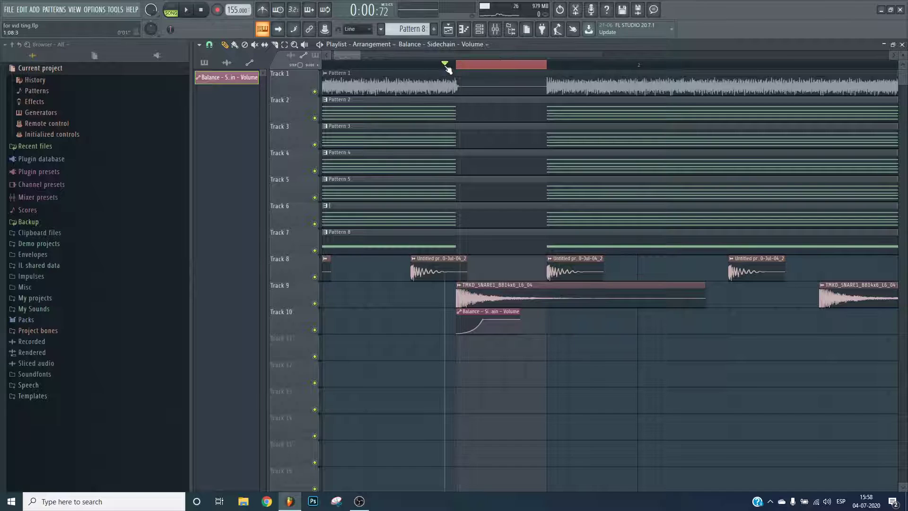
left_click(447, 68)
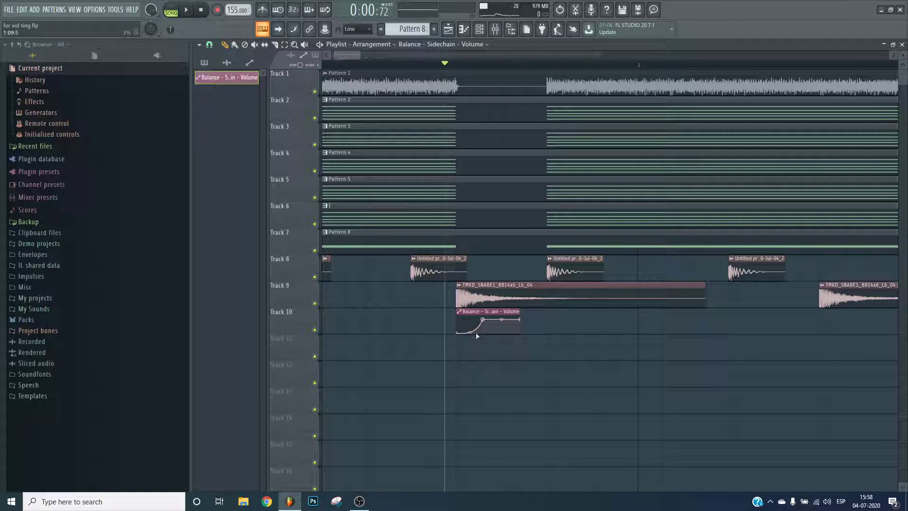
- Copy the Balance volume automation under the snares in bars 2 and 3, and add kicks, a snare and its automation clip in bar 4
left_click(458, 63)
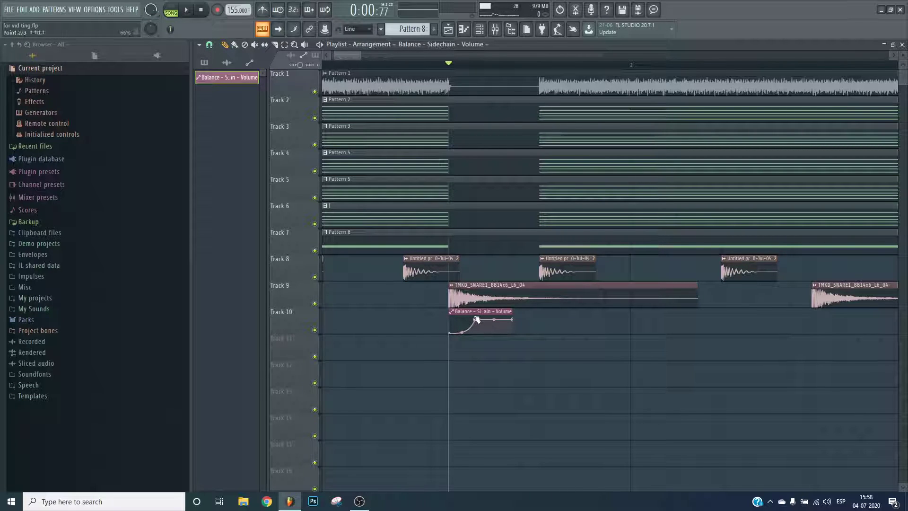
scroll(370, 65, "down", 5)
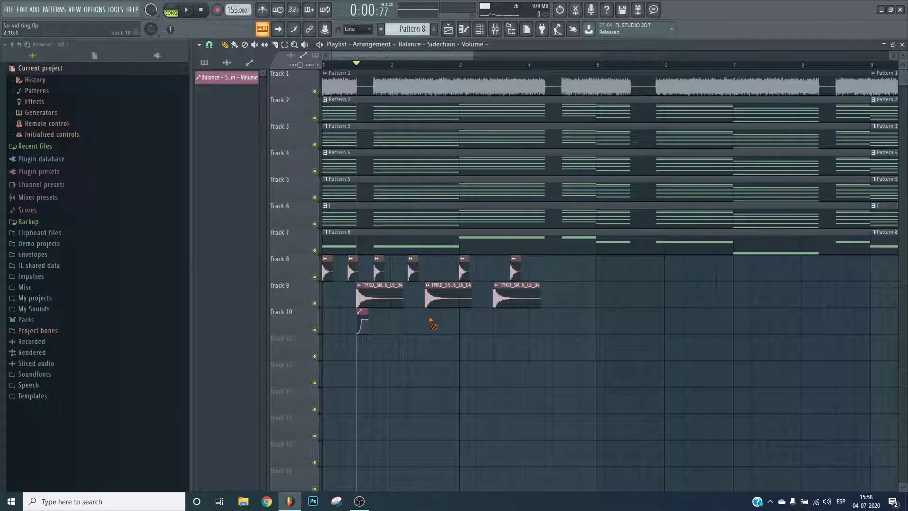
left_click(519, 271)
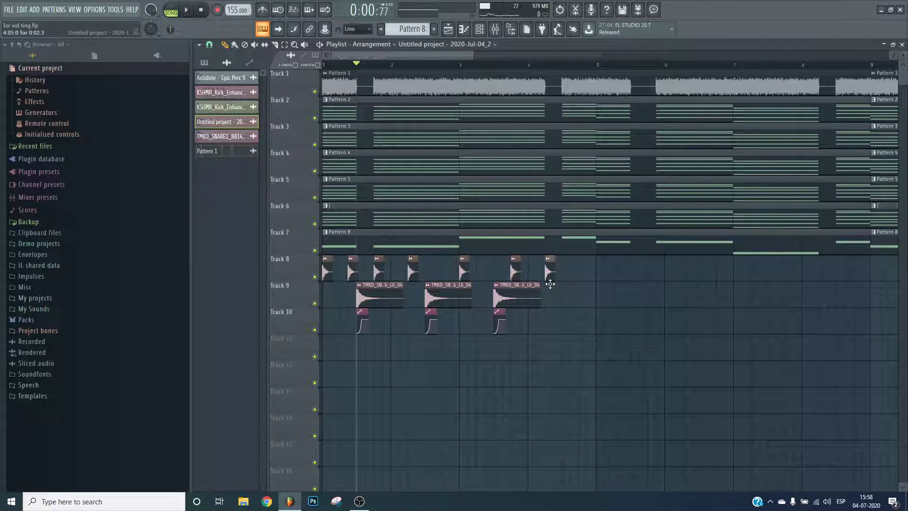
left_click(566, 295)
key("space")
left_click(563, 322)
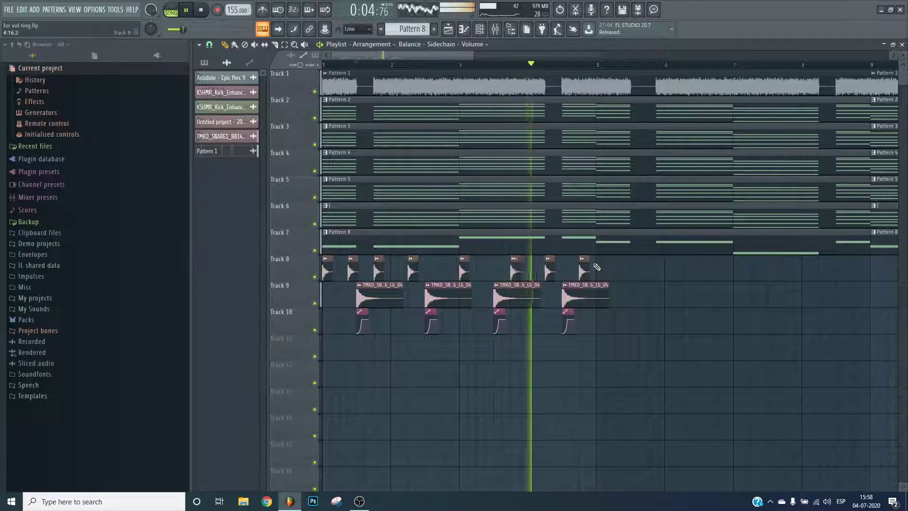
- Play the arrangement from the start and check how the synths duck around the drums, including the mixer track levels
key("space")
key("space")
left_click_drag(473, 56, 334, 60)
left_click(395, 46)
left_click(346, 57)
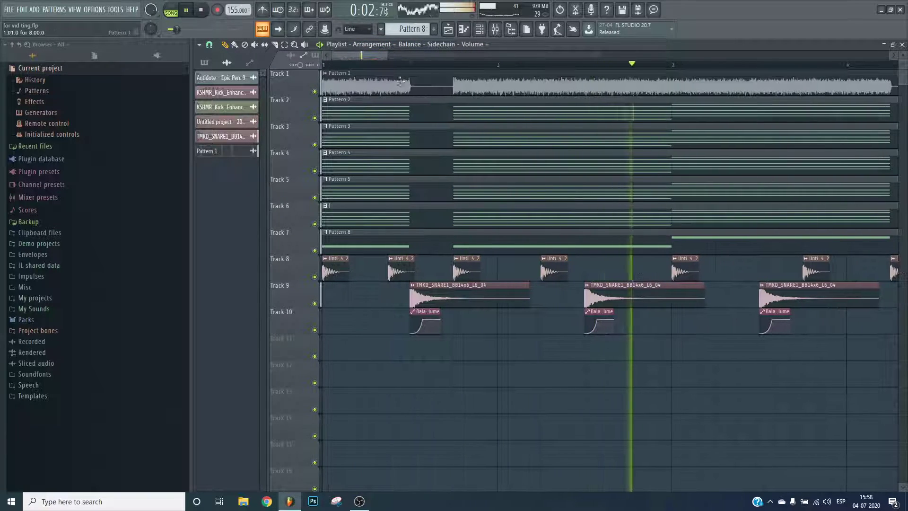
left_click(495, 29)
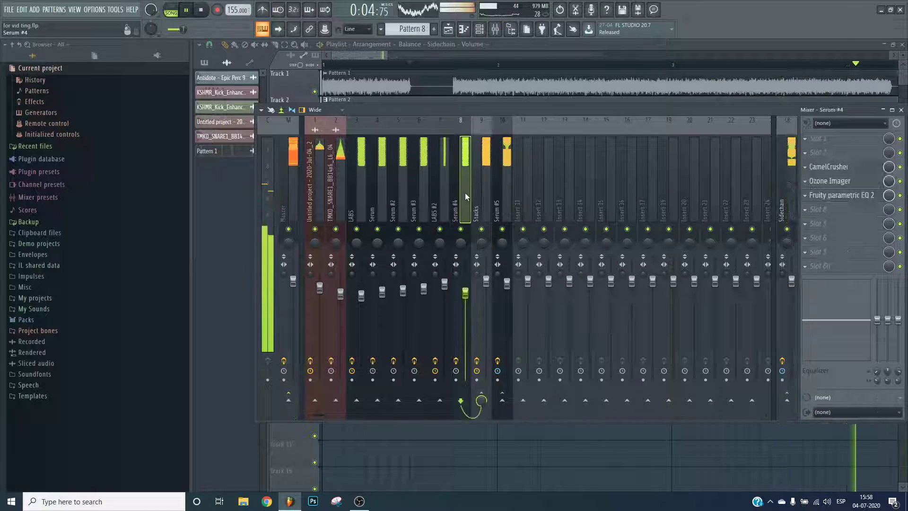
key("F9")
scroll(485, 70, "down", 3)
key("space")
key("space")
key("space")
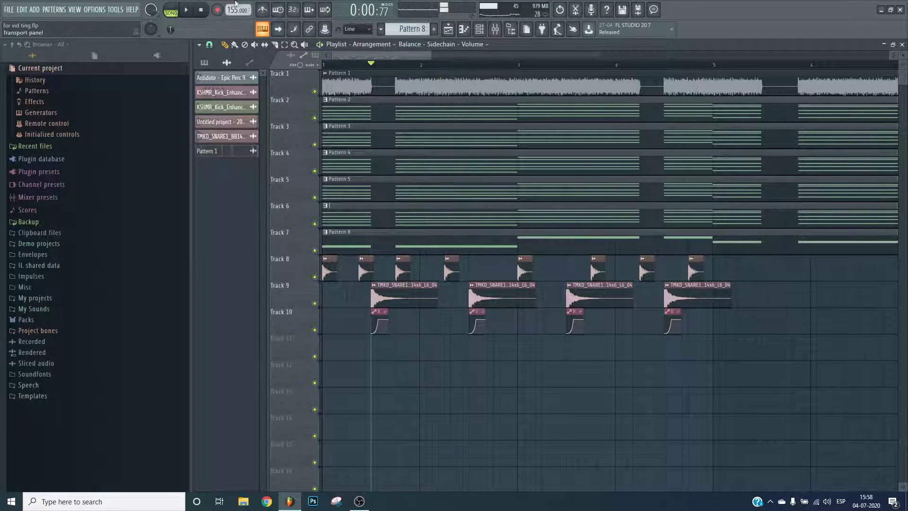
- Try a root note of A4 for the TMKD_SNARE1 sample and play the arrangement with it
left_click(479, 29)
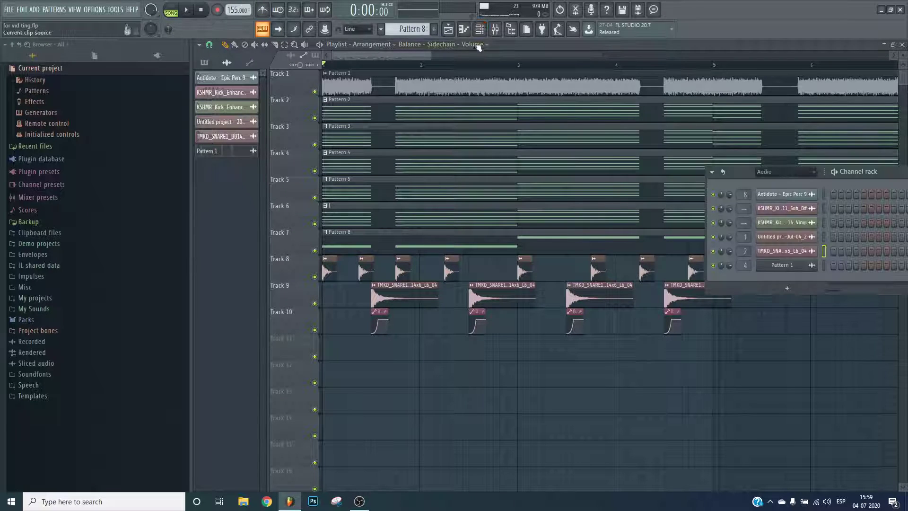
left_click(510, 253)
scroll(372, 65, "up", 3)
scroll(645, 57, "down", 1)
scroll(646, 57, "down", 5)
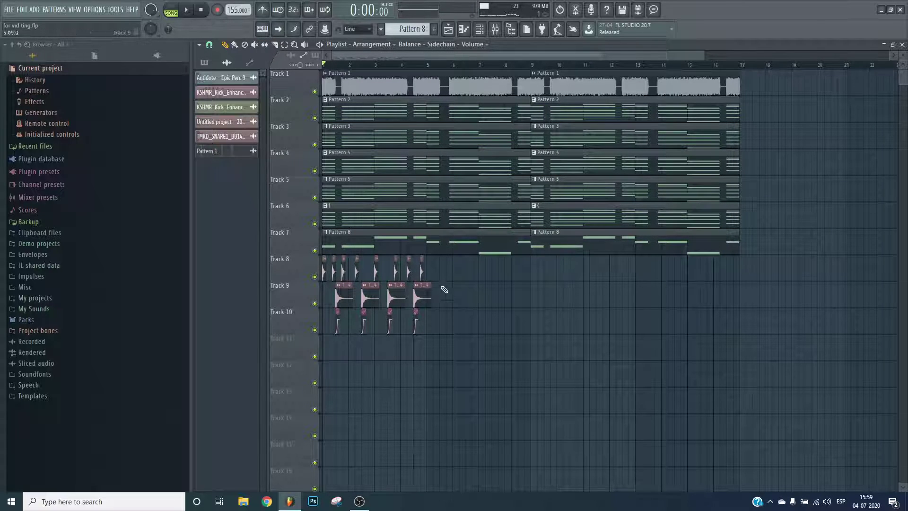
double_click(419, 292)
left_click(316, 191)
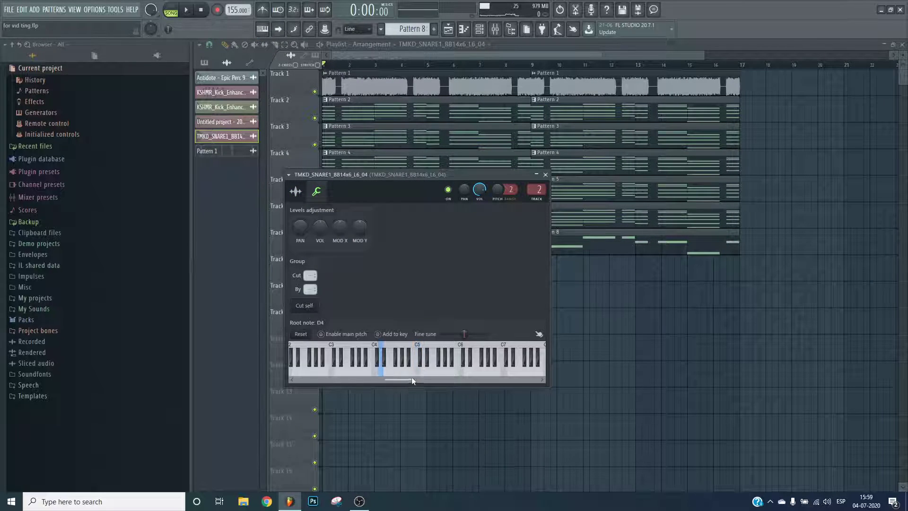
right_click(406, 374)
left_click(419, 375)
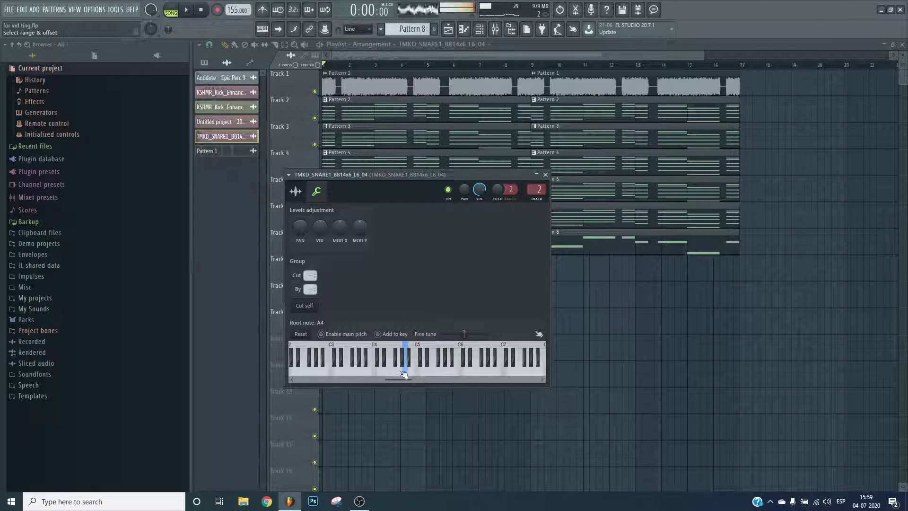
key("space")
key("Escape")
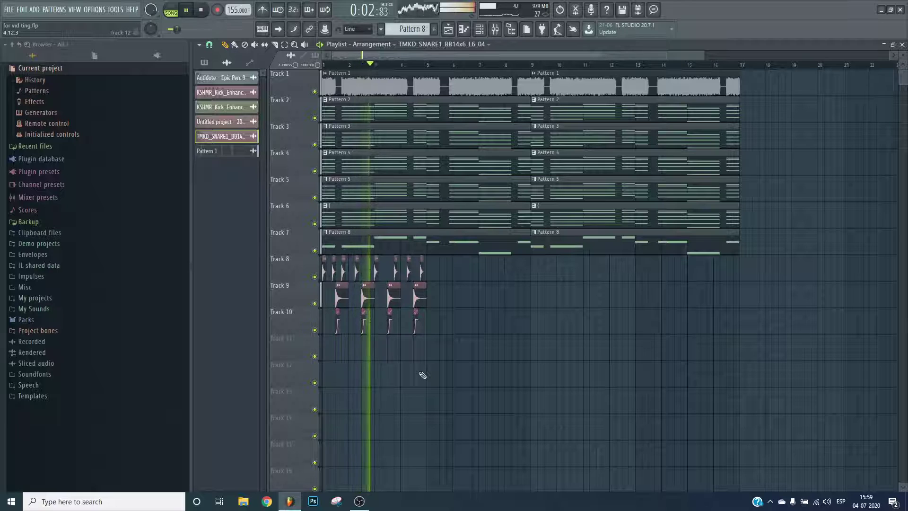
- Set the snare sample's root note back to C5 and play the arrangement
double_click(392, 300)
left_click(316, 191)
right_click(464, 373)
right_click(458, 374)
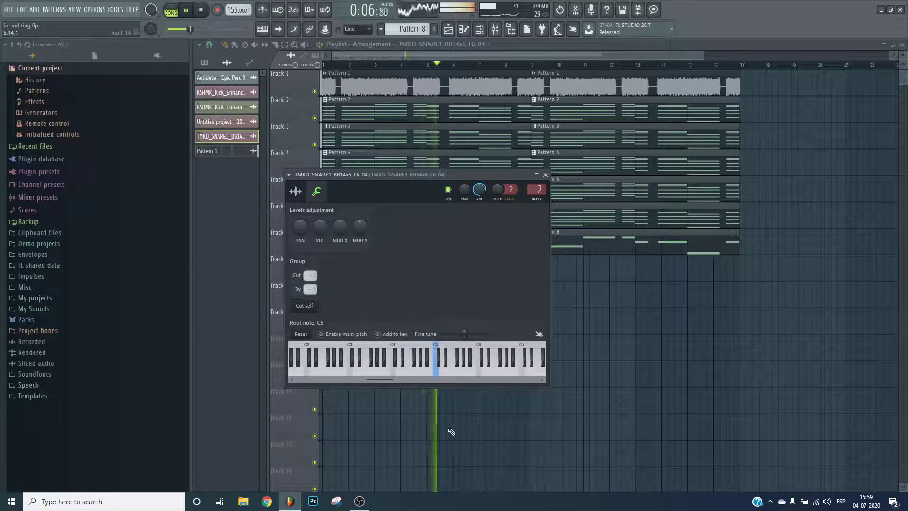
key("Escape")
key("space")
key("space")
scroll(340, 63, "up", 3)
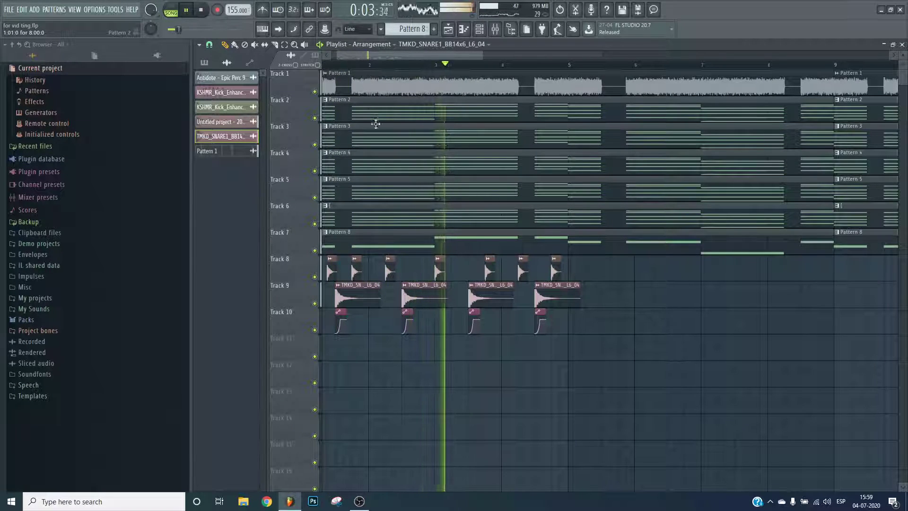
key("space")
- Add Fruity Reeverb 2 in slot 2 of the snare's mixer track
left_click(494, 29)
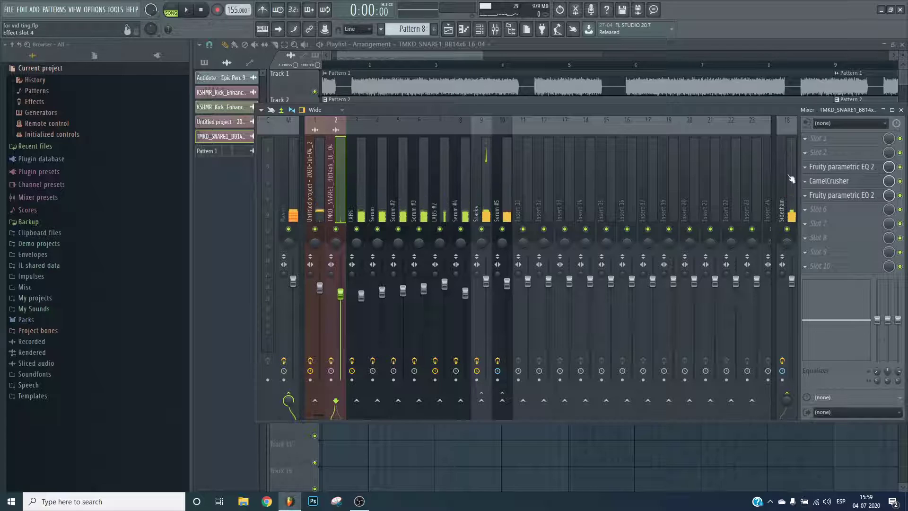
left_click(805, 139)
mouse_move(828, 151)
left_click(594, 131)
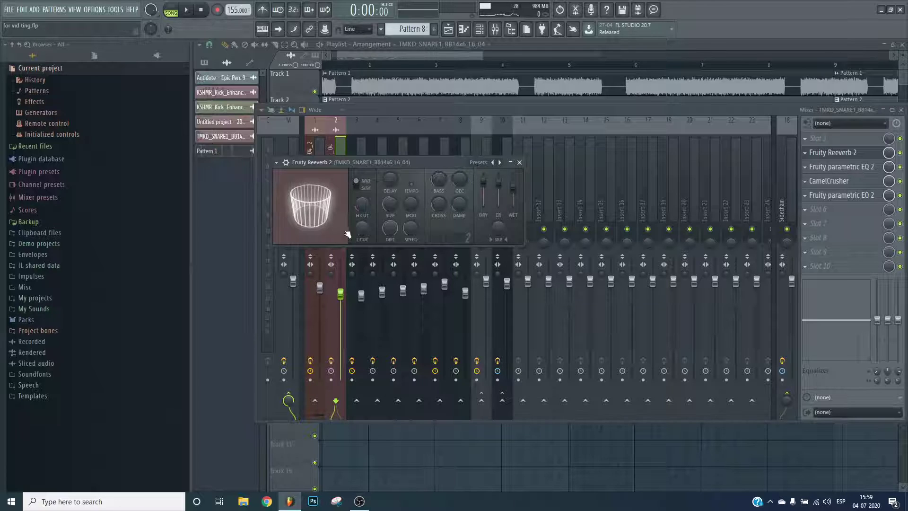
- Raise the wet level of Fruity Reeverb 2 while auditioning the snare repeatedly as a live note
left_click(262, 30)
key("q")
key("q")
key("q")
key("q")
key("q")
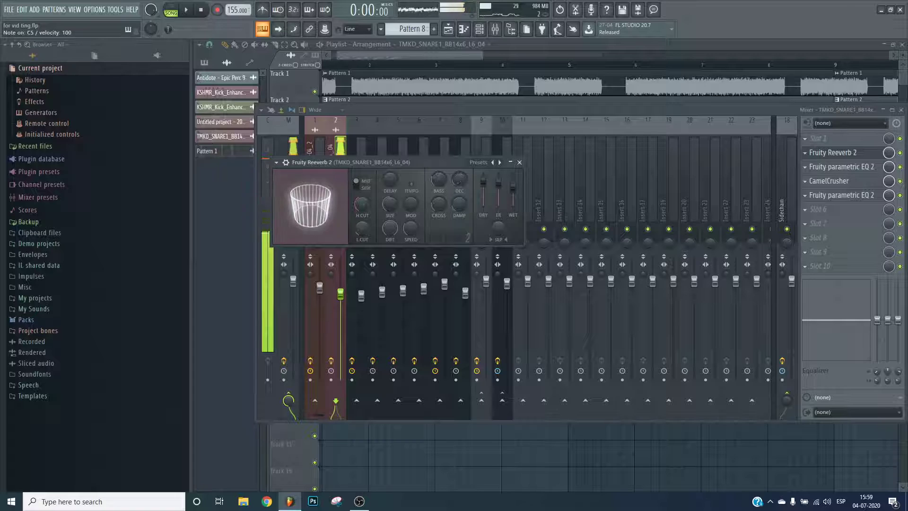
key("q")
key("q")
key("q")
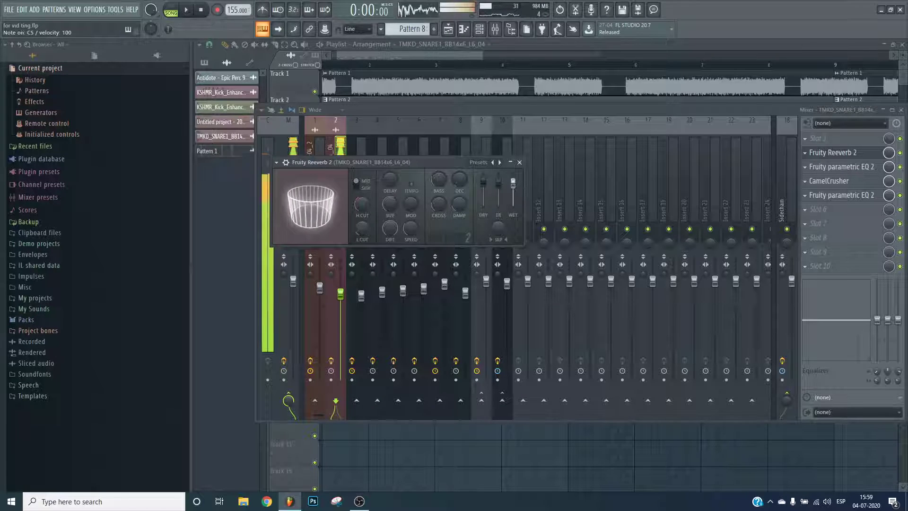
- Raise the snare's mixer track volume slightly during playback of the arrangement
key("space")
left_click_drag(341, 294, 341, 291)
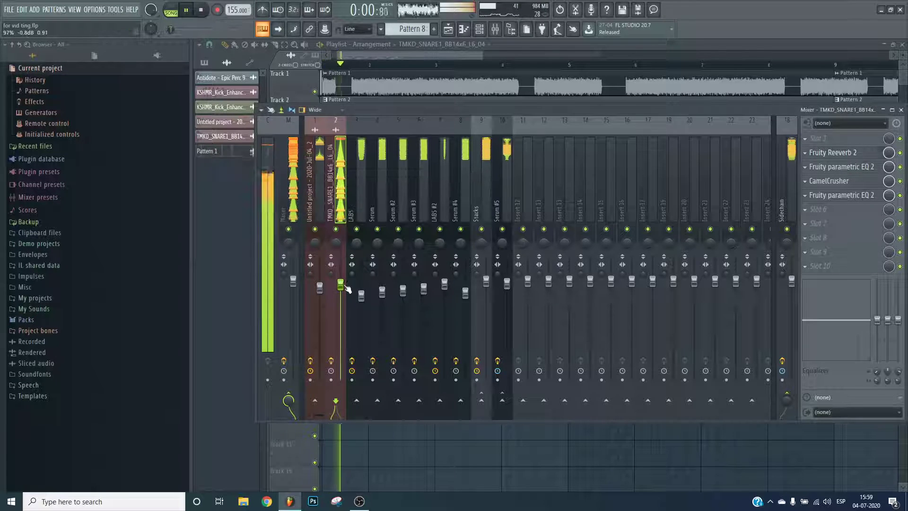
key("F9")
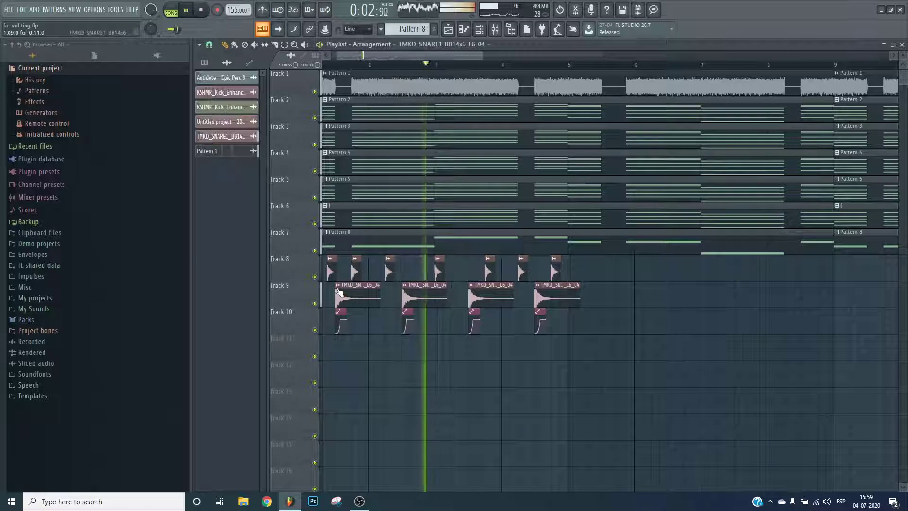
- Add Ozone Imager in slot 6 of the snare's mixer track and adjust its stereo settings during playback
left_click(495, 29)
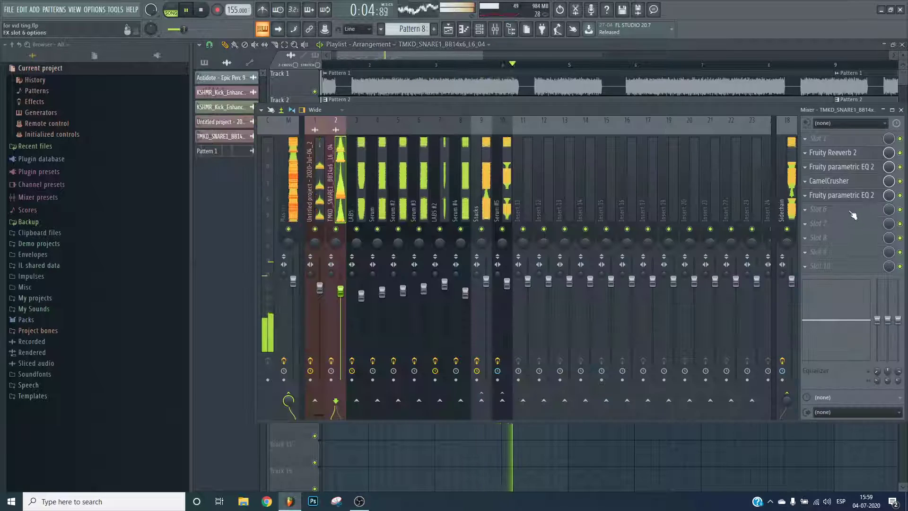
left_click(850, 211)
left_click(610, 361)
left_click_drag(289, 220, 256, 240)
left_click(290, 165)
key("Escape")
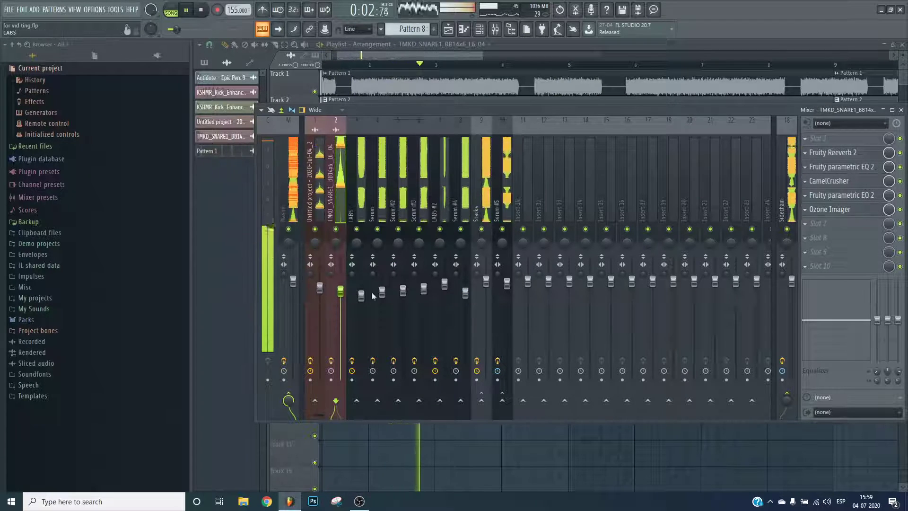
key("Escape")
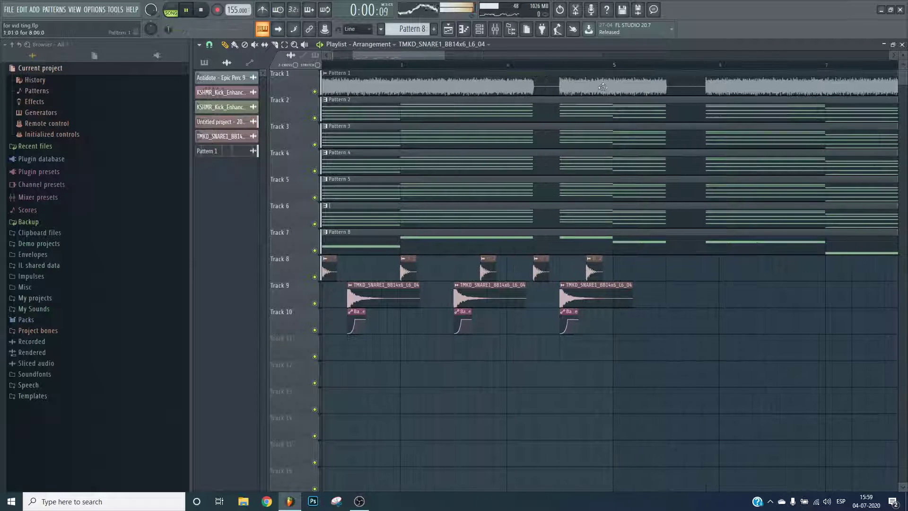
- Duplicate all kick, snare and Balance automation clips from bars 1 to 4 into bars 5 to 8 and play them back
scroll(580, 63, "down", 4)
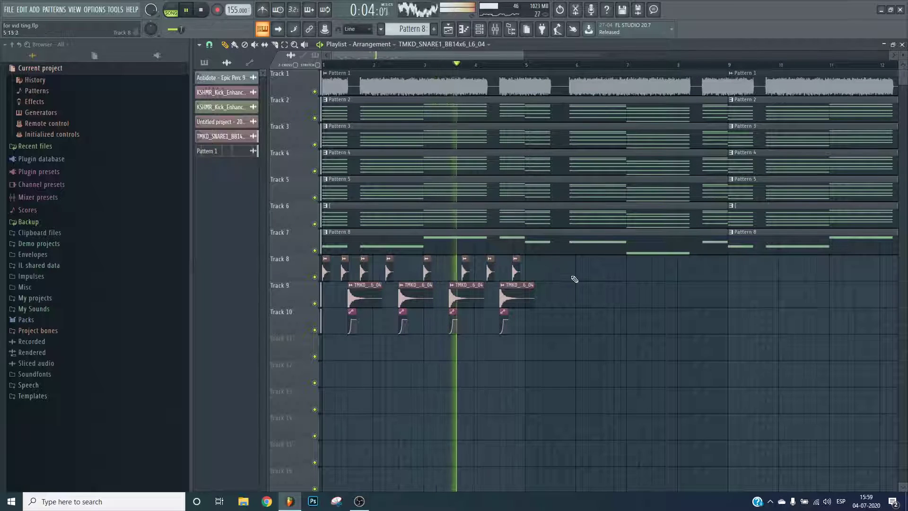
left_click_drag(563, 265, 256, 335)
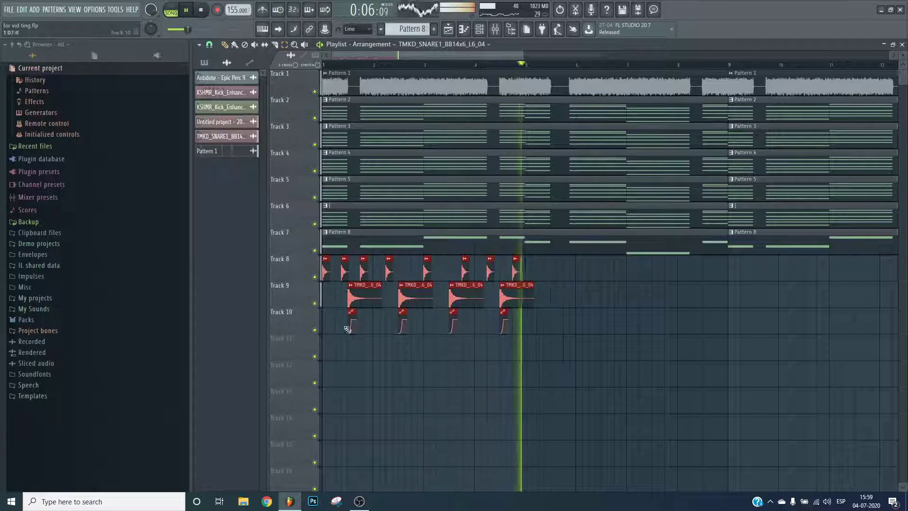
key("space")
left_click_drag(363, 298, 561, 296)
key("space")
left_click(578, 400)
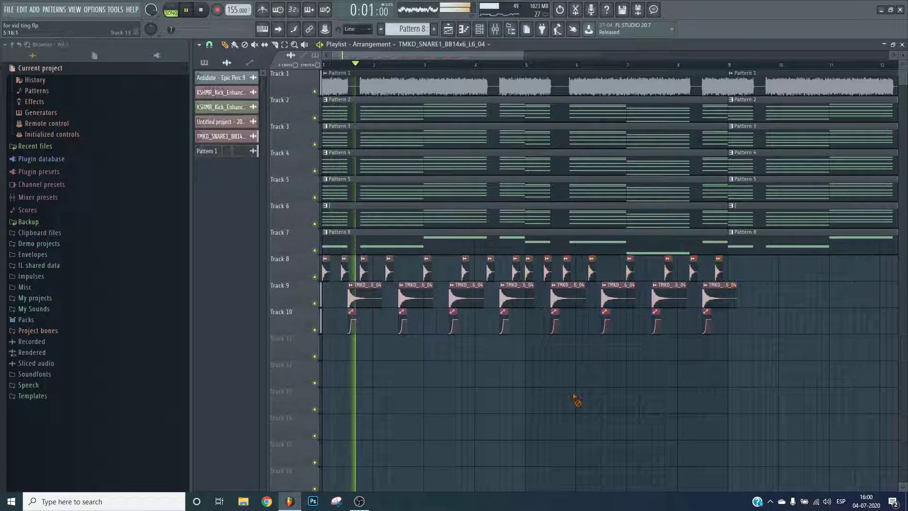
scroll(403, 76, "up", 3)
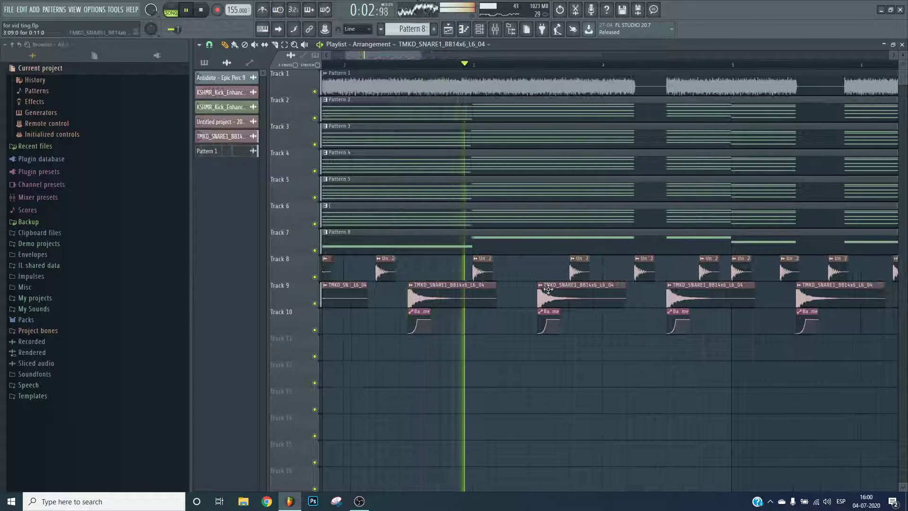
left_click_drag(395, 57, 422, 62)
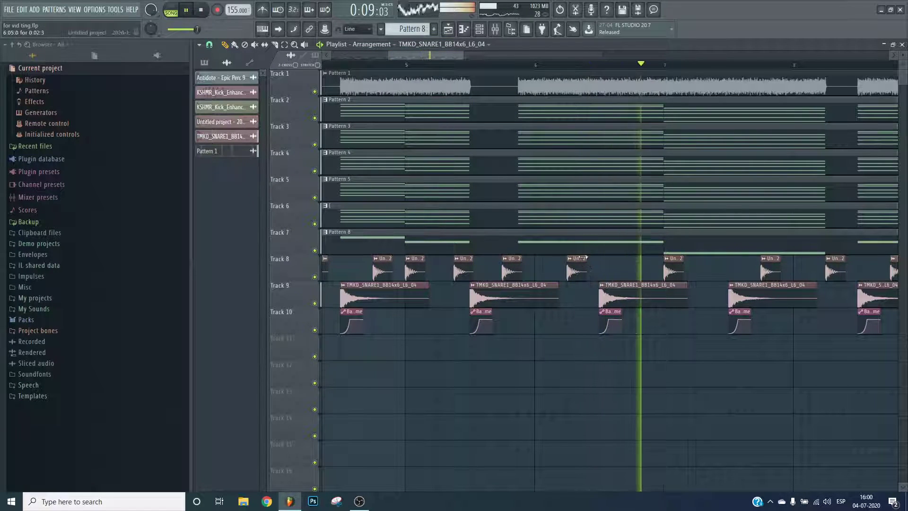
scroll(408, 66, "down", 3)
key("space")
- Duplicate the eight bars of drum and automation clips into bars 9 to 16, with all of them moved down to tracks 9 to 11
left_click_drag(413, 57, 336, 58)
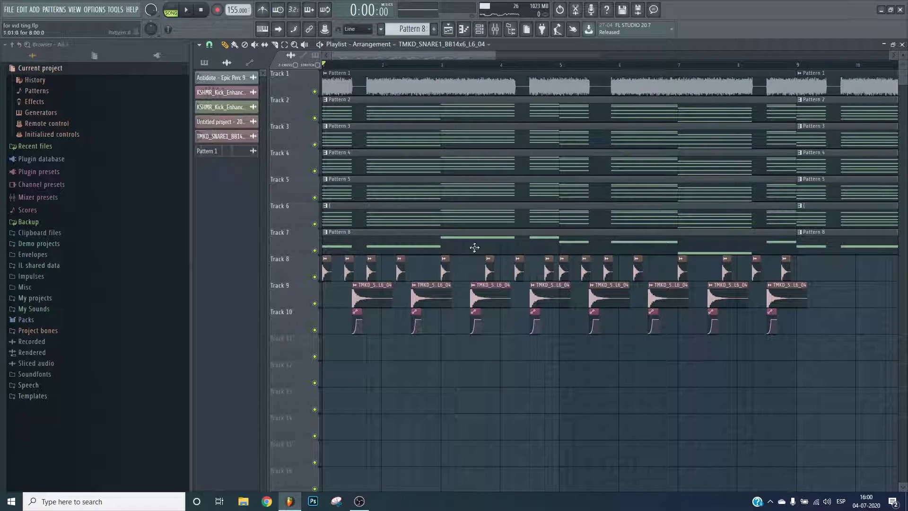
scroll(623, 271, "down", 3)
left_click_drag(623, 271, 205, 367)
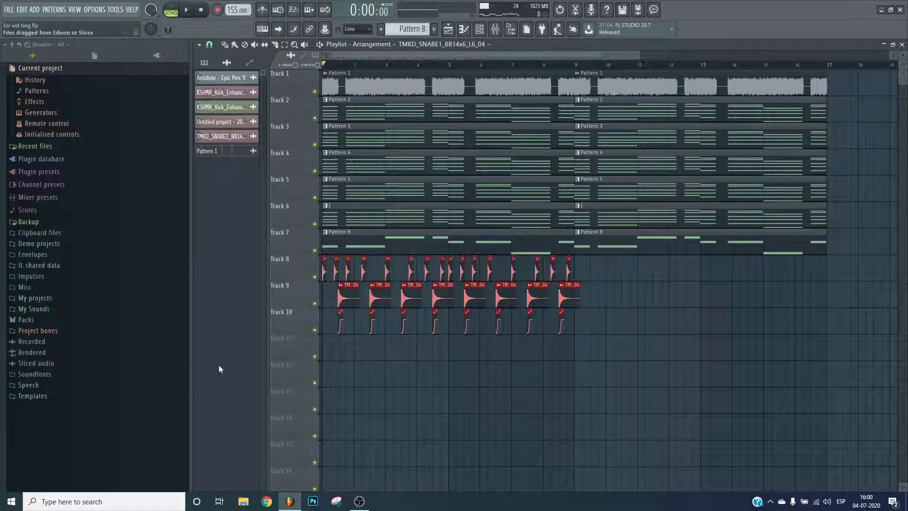
left_click_drag(348, 303, 599, 328)
key("ctrl+d")
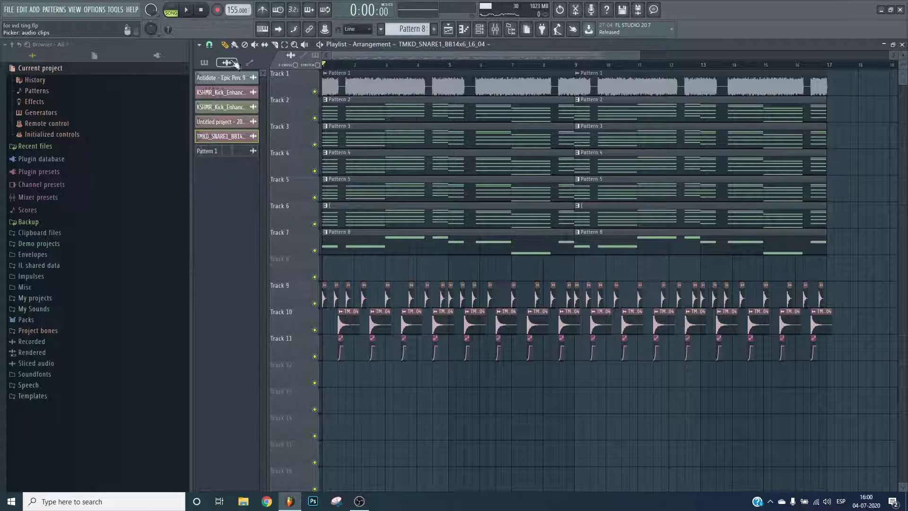
- Create a new empty Pattern 9 and place it on track 8 across bars 1 to 8
left_click(204, 63)
left_click(227, 487)
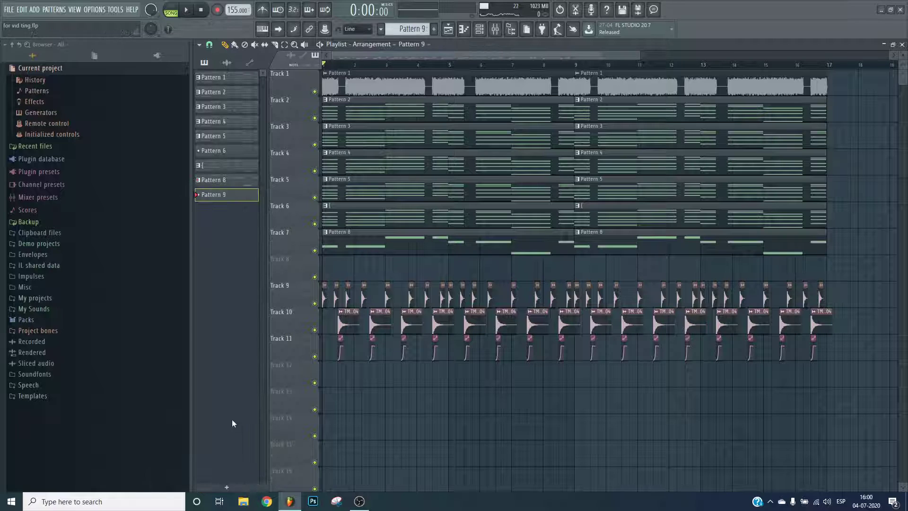
left_click_drag(215, 196, 574, 274)
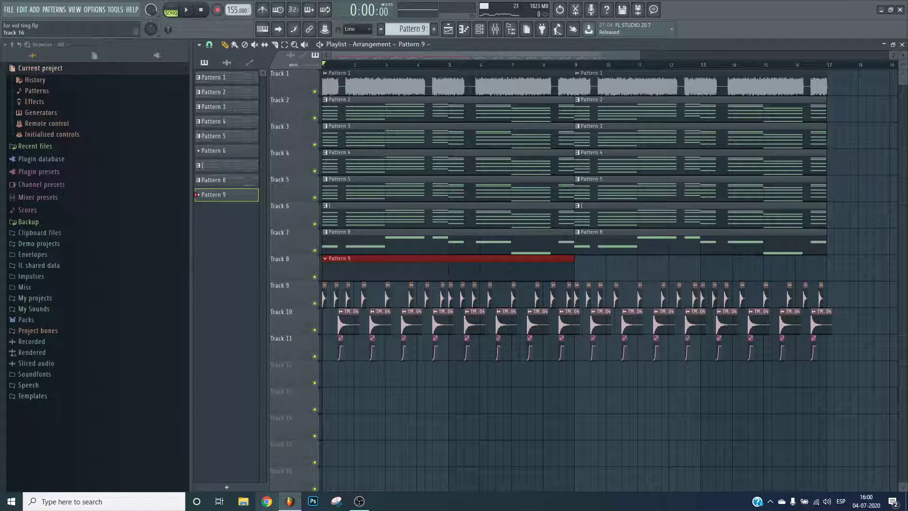
- Switch to Chrome and open soundcloud.com
left_click(267, 501)
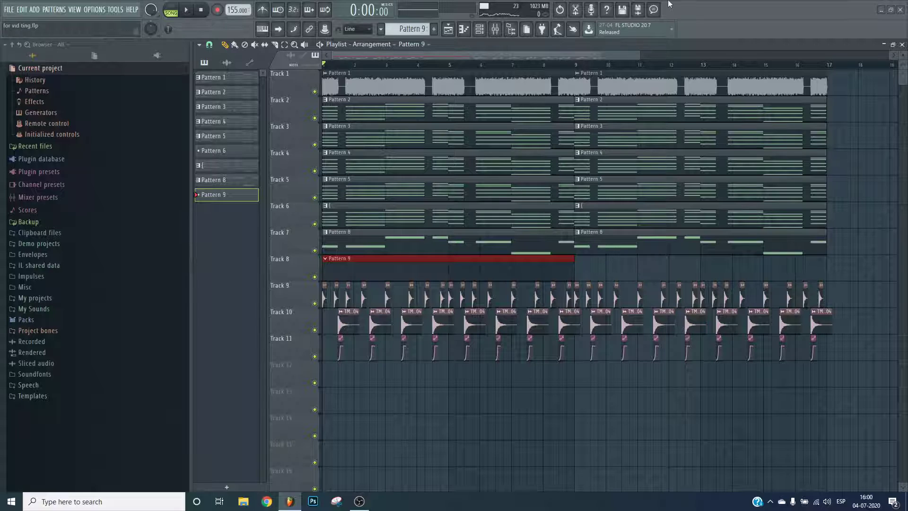
type("soundcloud.com")
key("Return")
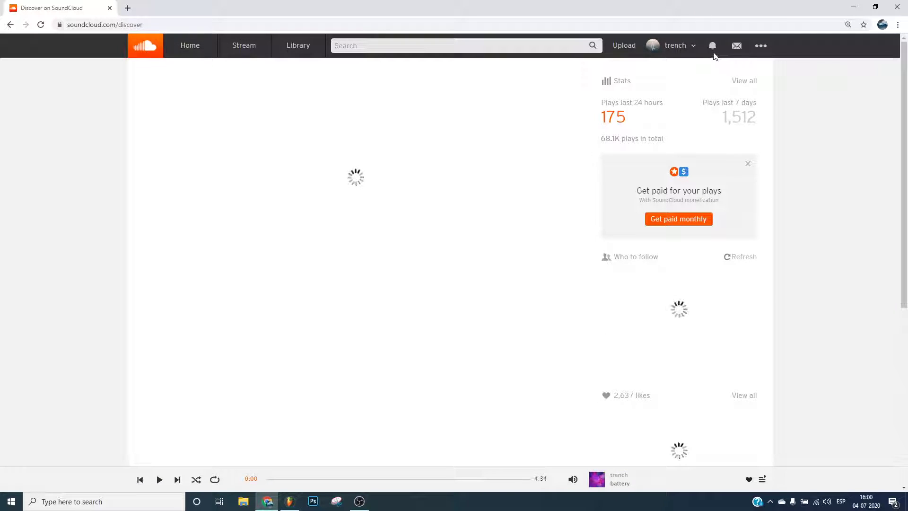
- Check the SoundCloud notifications, find the artist acloudyskye, and show the artist's own tracks
left_click(715, 46)
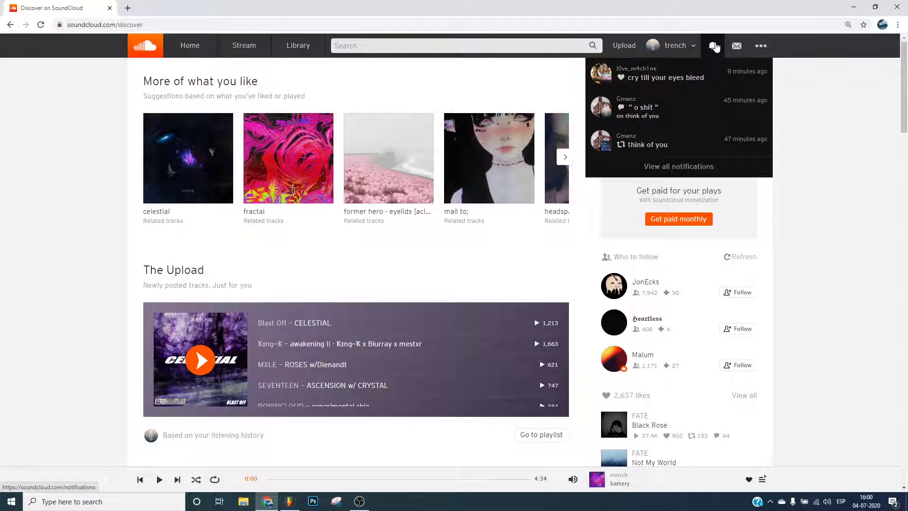
left_click(715, 47)
left_click(506, 45)
type("aclou")
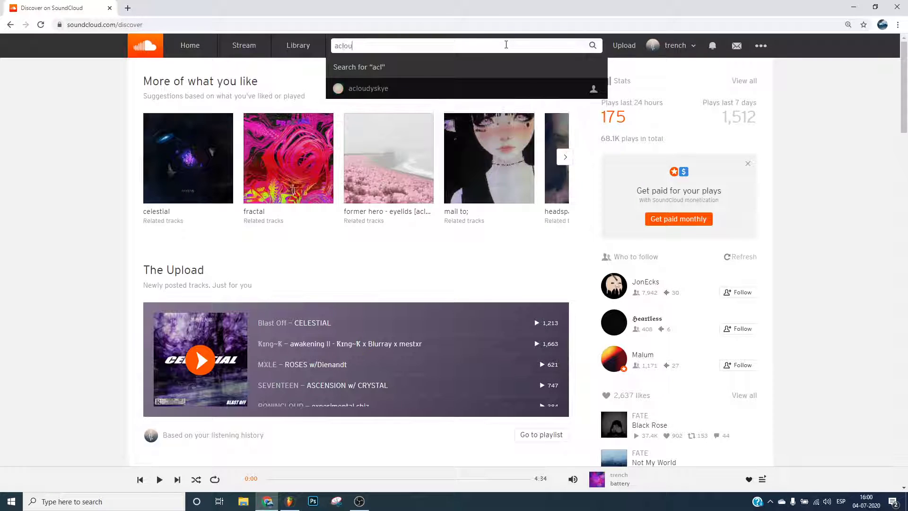
type("dy")
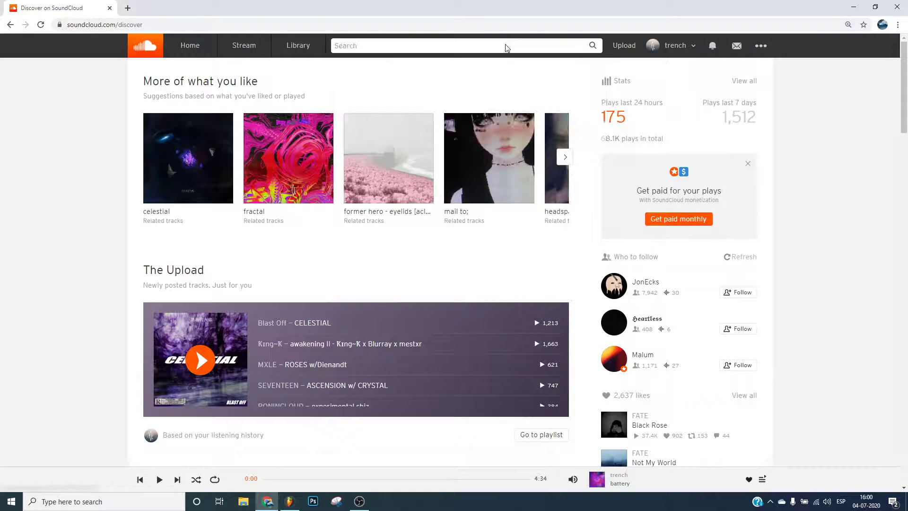
key("Down")
key("Return")
left_click(257, 209)
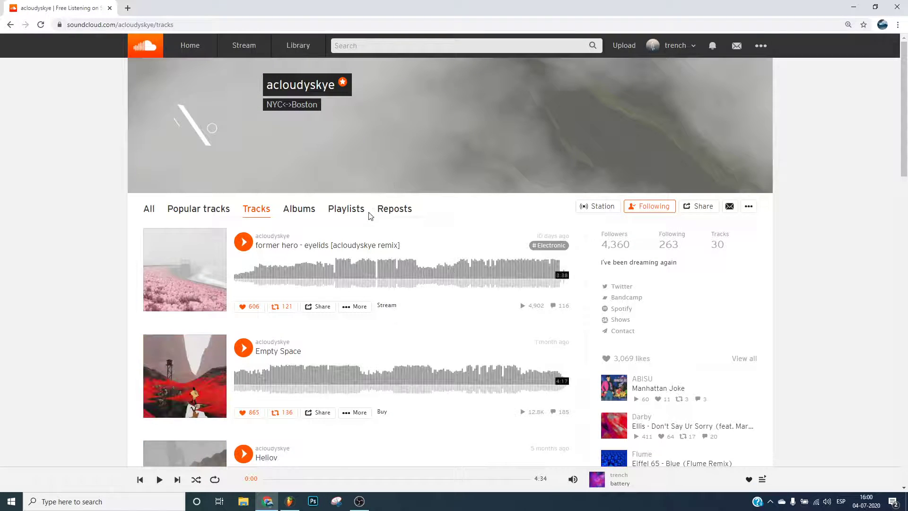
- Browse acloudyskye's tracks, look at the Empty Space page, and open the track Heliov
scroll(394, 182, "down", 1)
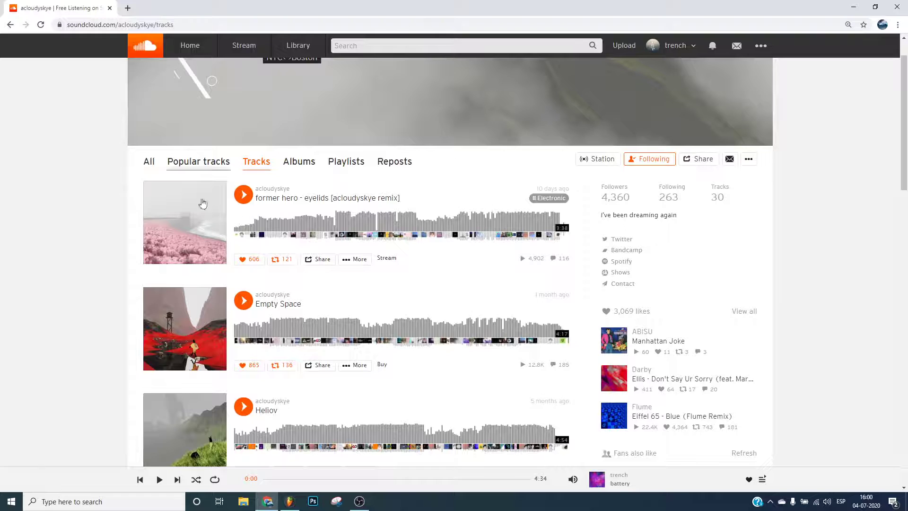
scroll(331, 223, "down", 1)
scroll(525, 429, "down", 1)
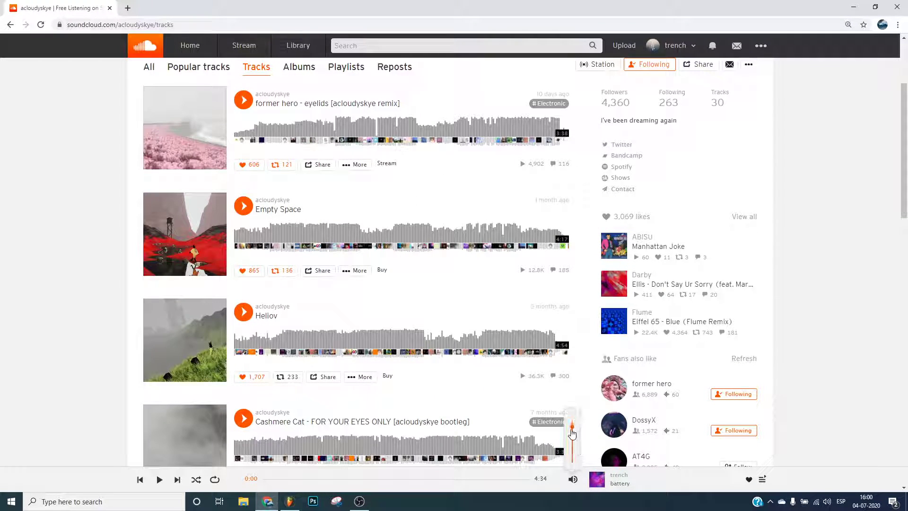
left_click(225, 274)
scroll(225, 274, "down", 3)
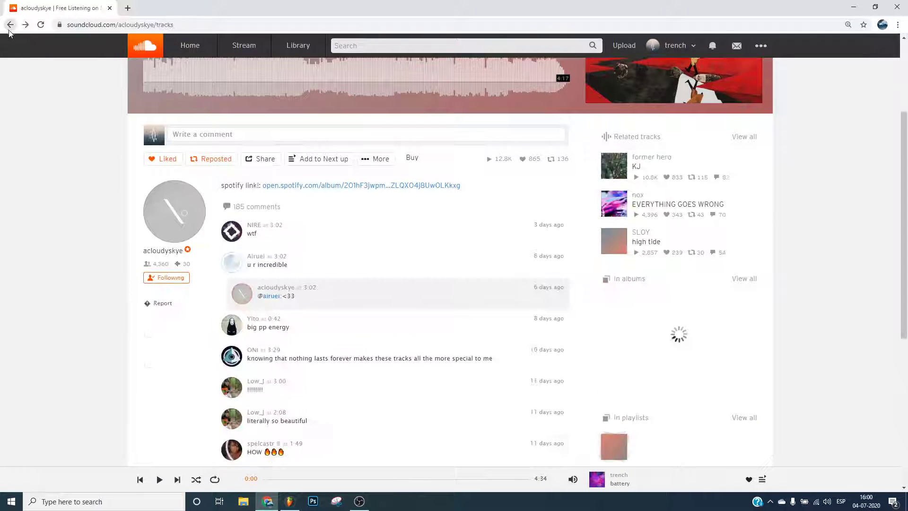
key("alt+Left")
left_click(205, 335)
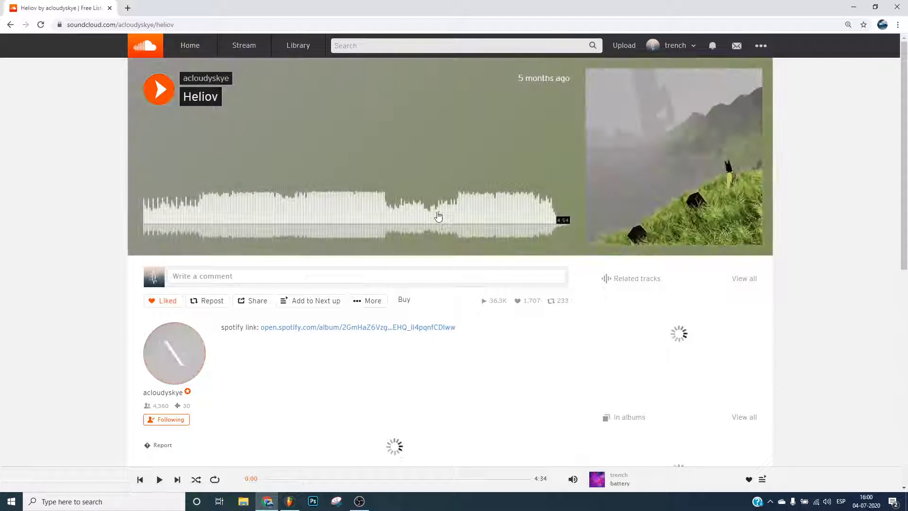
- Listen to Heliov from about 3:30 and again from about 3:38, adjusting the playback volume, and pause it
left_click(445, 208)
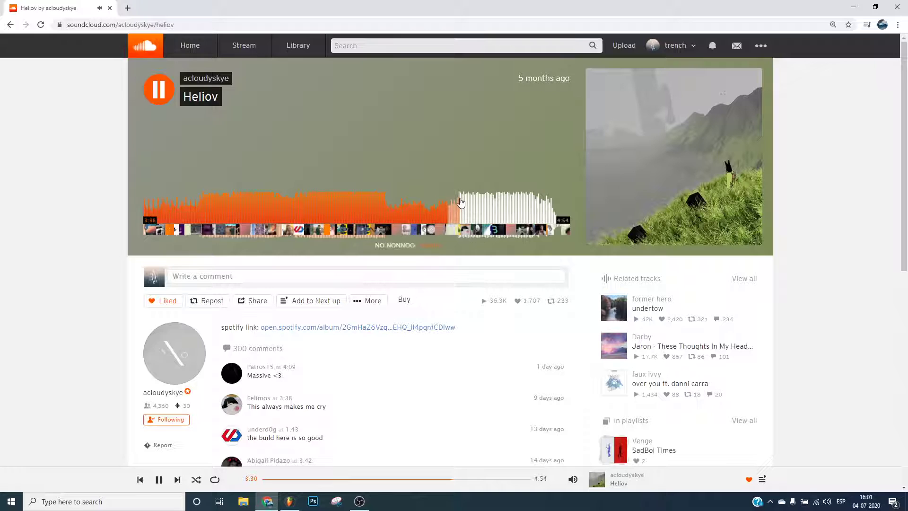
left_click(462, 202)
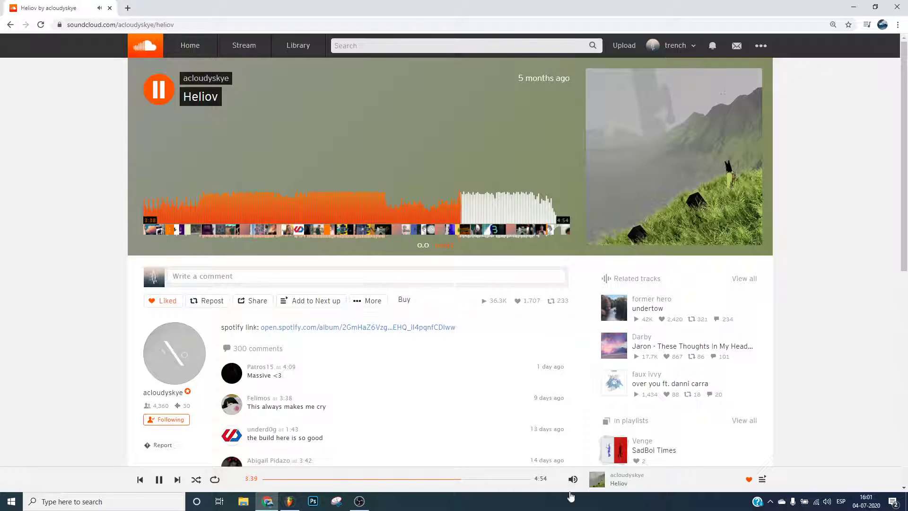
mouse_move(574, 473)
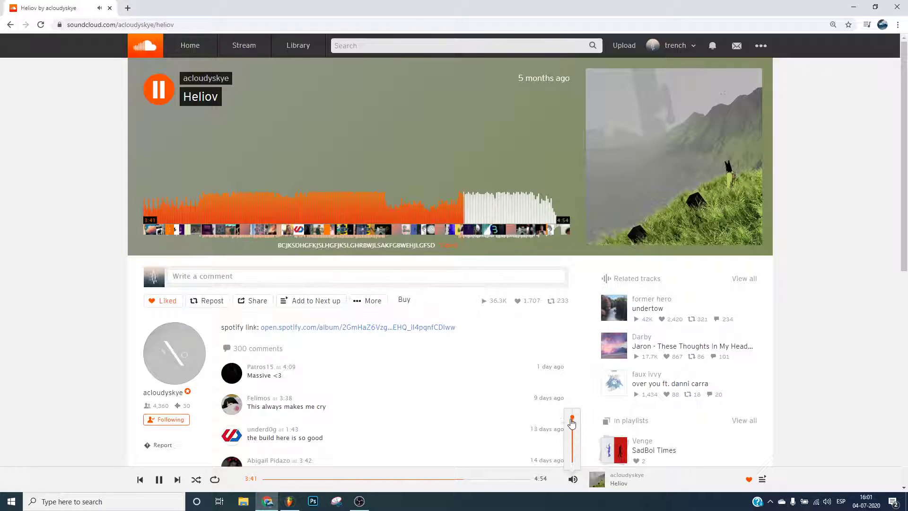
left_click_drag(572, 426, 571, 429)
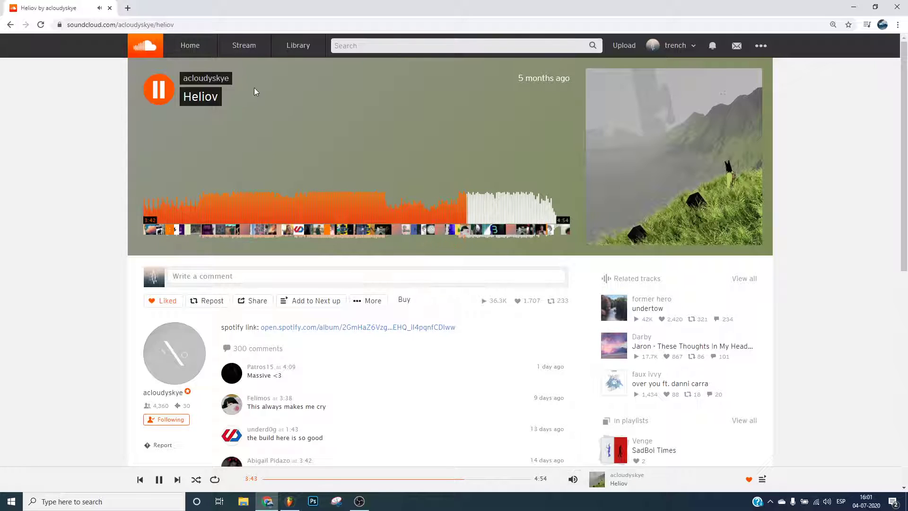
left_click(169, 95)
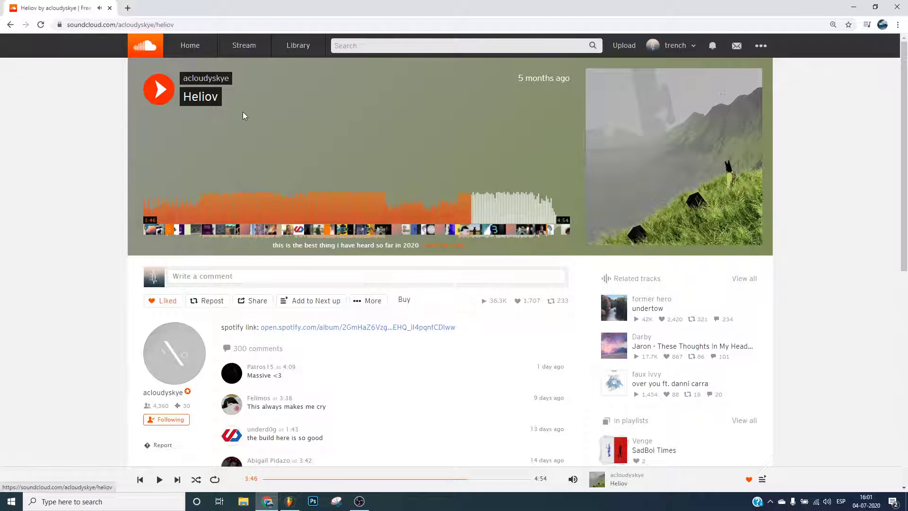
- Return to the artist's track list, open A Drowning Cry, play it from about 2:03 and pause it
left_click(10, 24)
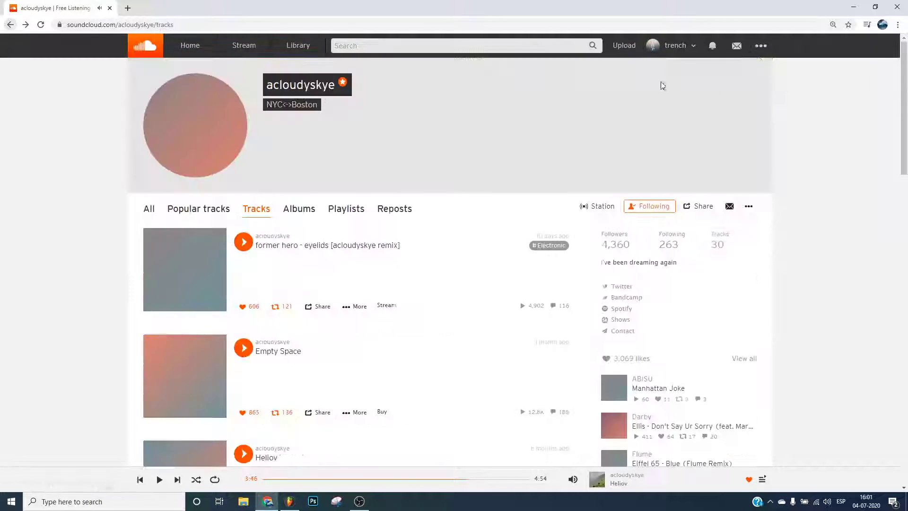
scroll(266, 213, "down", 15)
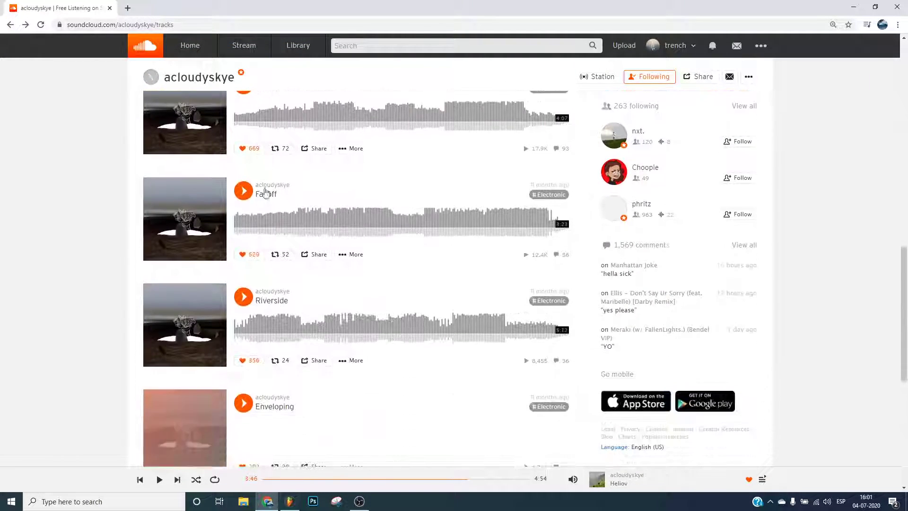
scroll(267, 216, "down", 7)
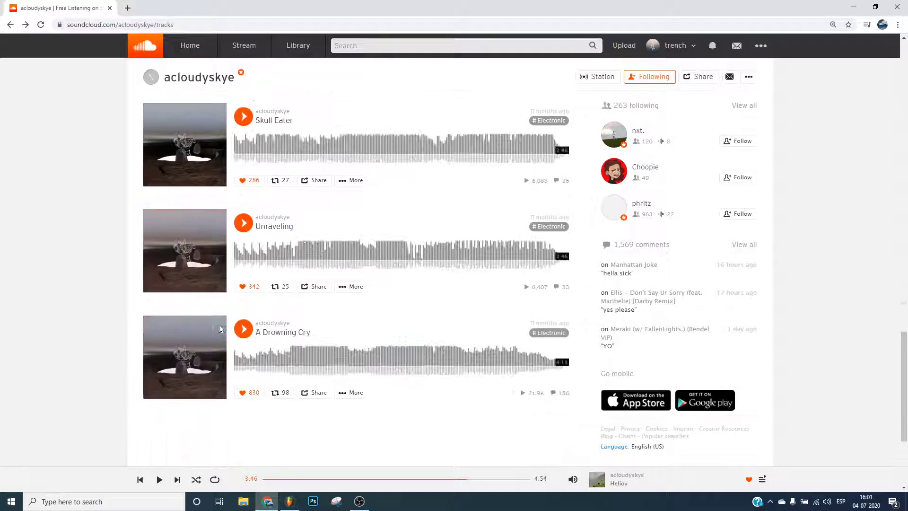
left_click(298, 334)
left_click(351, 208)
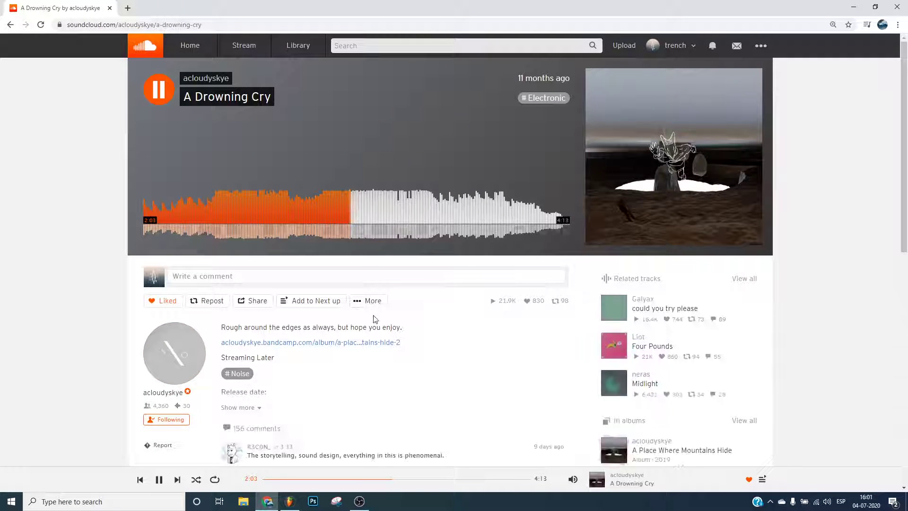
left_click(153, 90)
- Switch to FL Studio and play back the opening bars of the arrangement
key("alt+Tab")
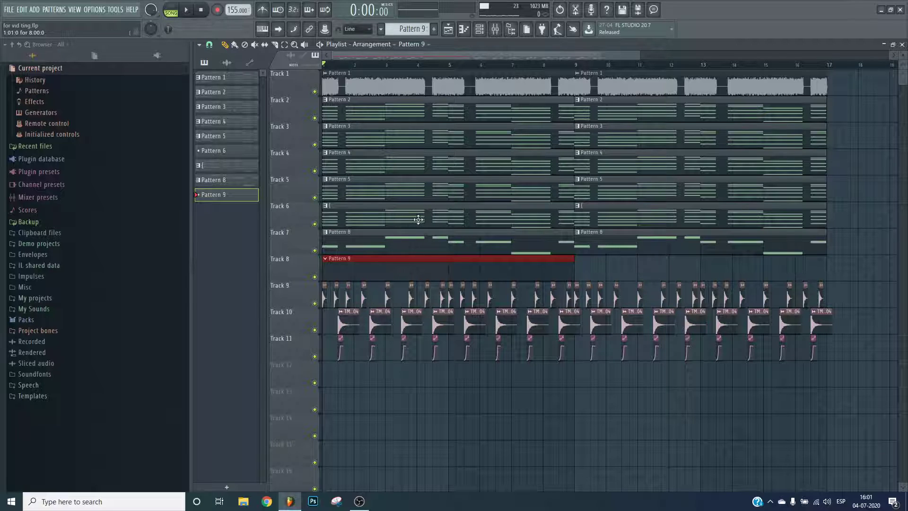
key("space")
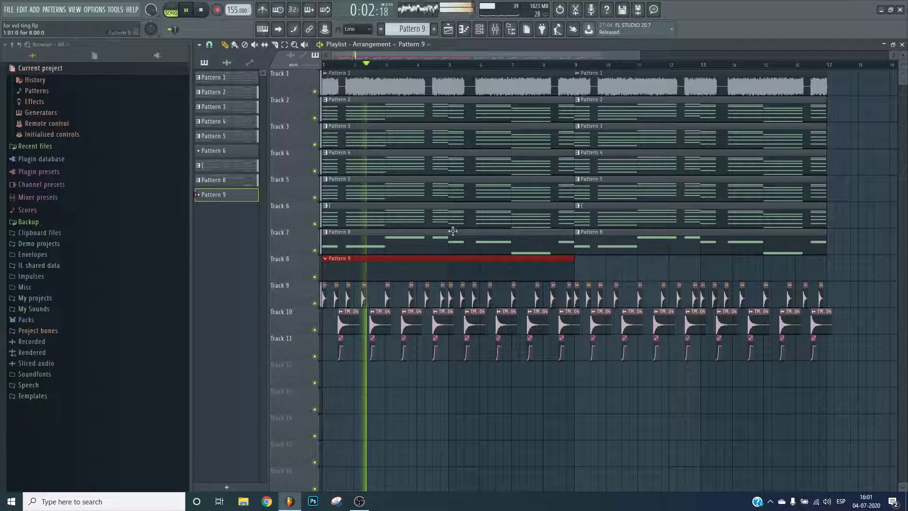
key("space")
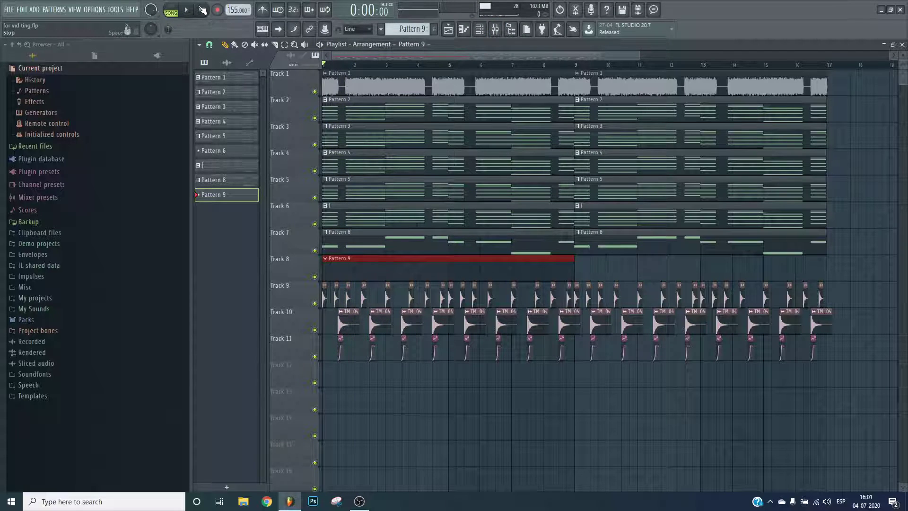
- Select the Stacks mixer track and inspect the settings of its OTT and TR5 Opto Comp effects
left_click(498, 30)
right_click(611, 495)
left_click(562, 290)
left_click(482, 180)
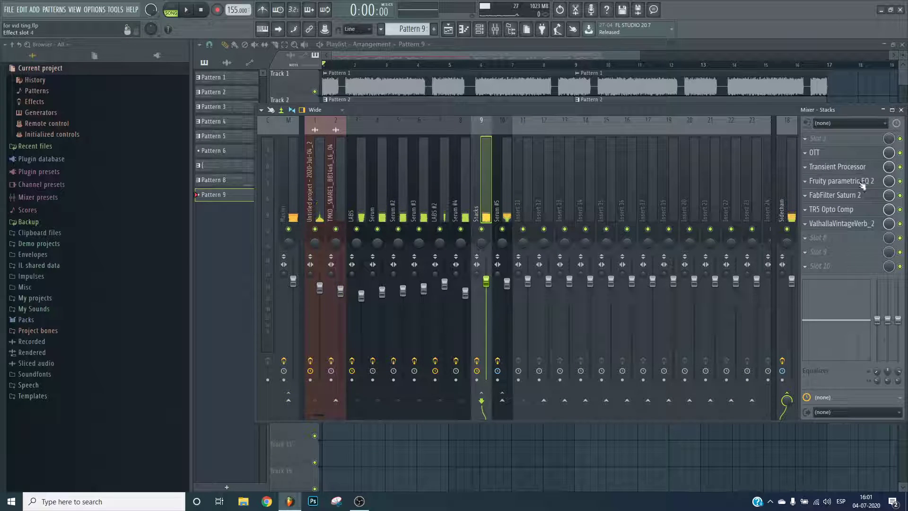
left_click(814, 152)
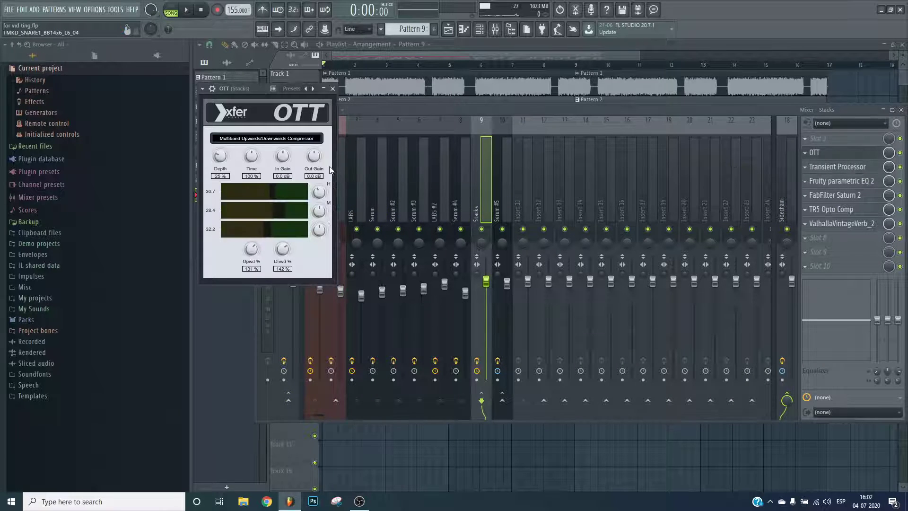
left_click(847, 152)
left_click(836, 209)
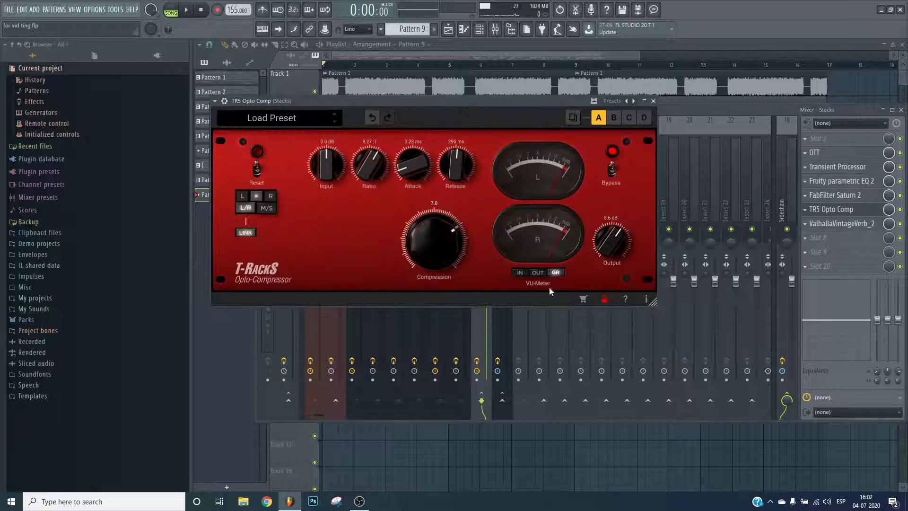
key("Escape")
- During playback, adjust the Stacks track's Fruity parametric EQ 2: lower band 6, raise band 5 and shift band 1 up in frequency
key("space")
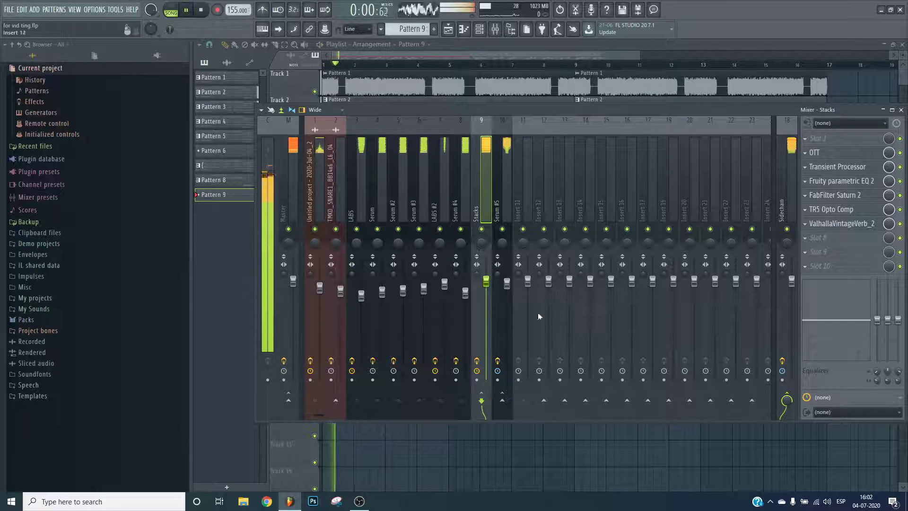
left_click(836, 180)
left_click_drag(372, 189, 371, 193)
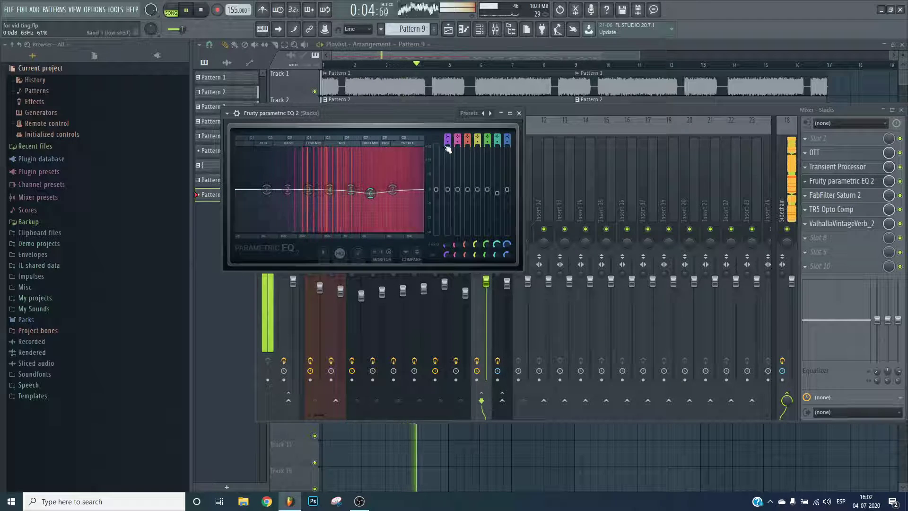
left_click_drag(350, 190, 350, 181)
left_click_drag(267, 190, 285, 189)
left_click(837, 181)
- Inspect the ValhallaVintageVerb_2 reverb settings on the Stacks track while the arrangement plays, and stop playback
left_click(841, 223)
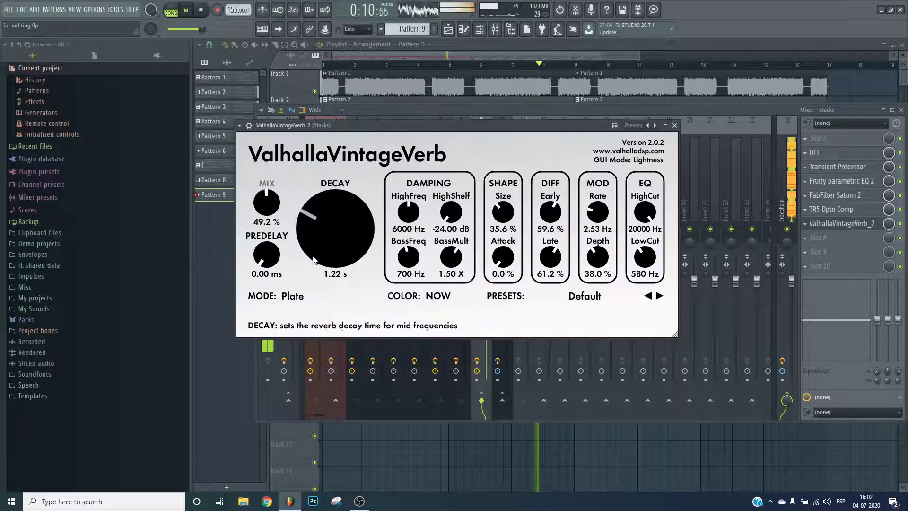
key("Escape")
key("Escape")
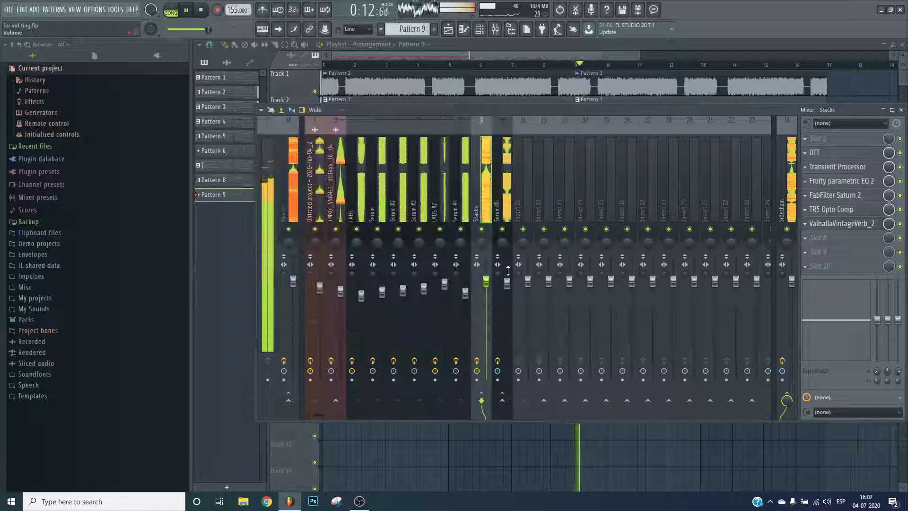
key("space")
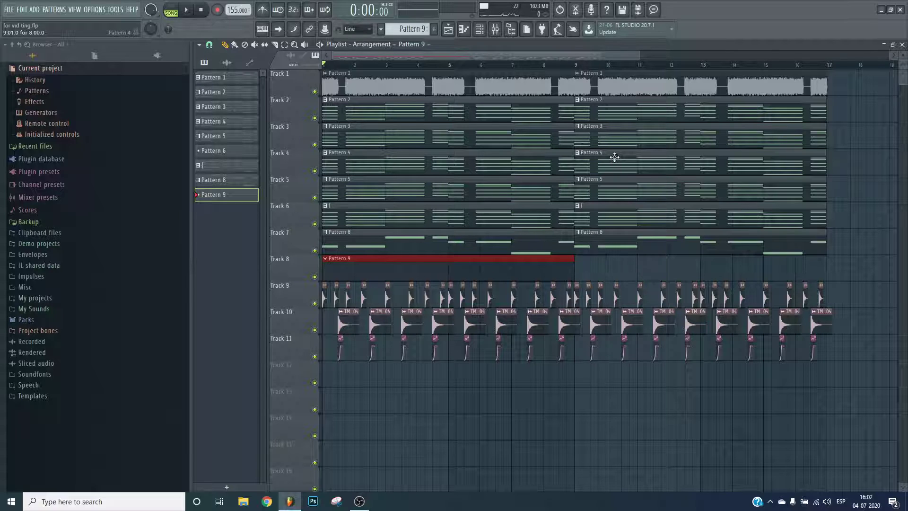
left_click(496, 29)
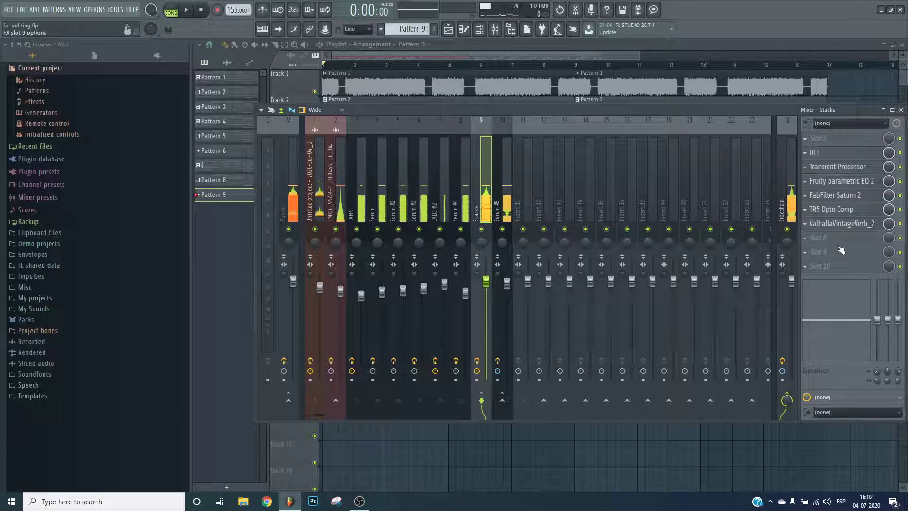
left_click(809, 240)
left_click(750, 50)
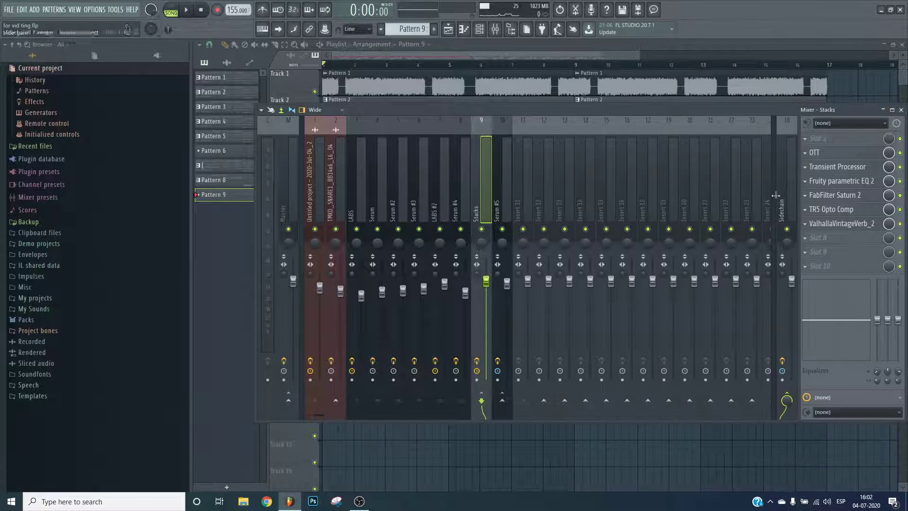
key("F9")
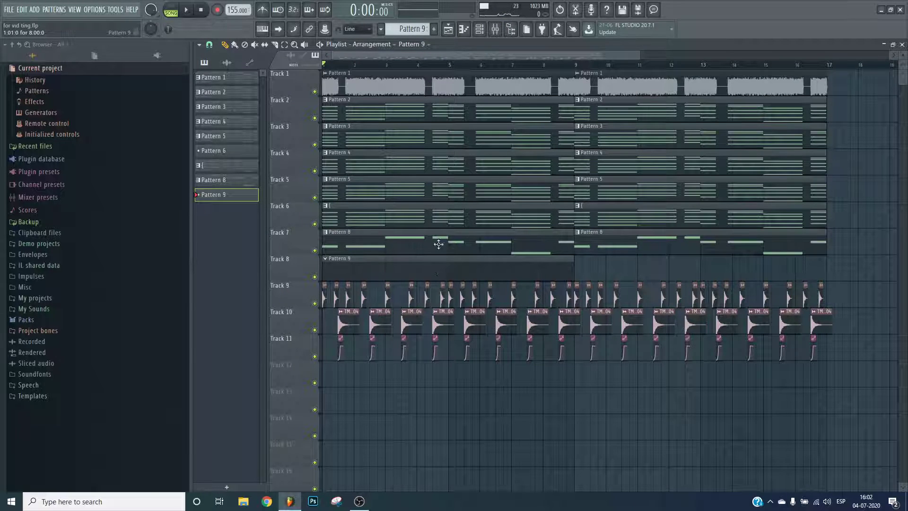
key("F6")
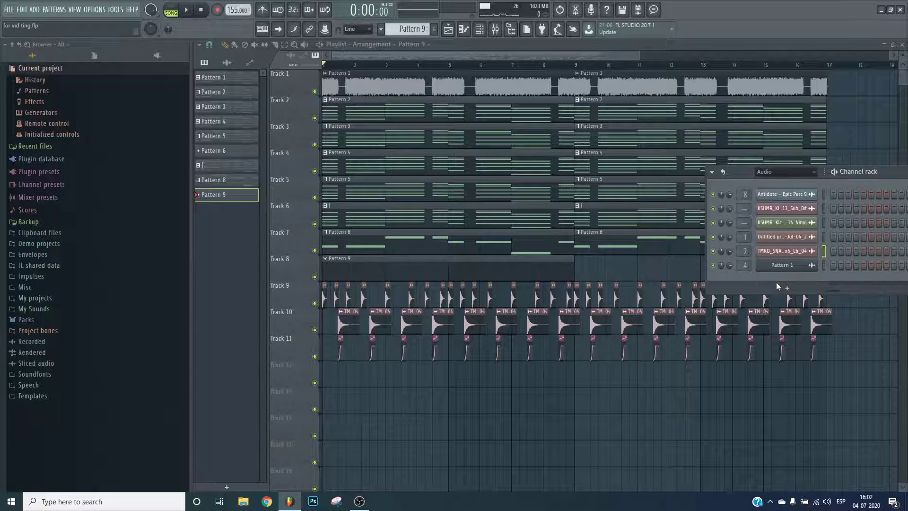
left_click(778, 289)
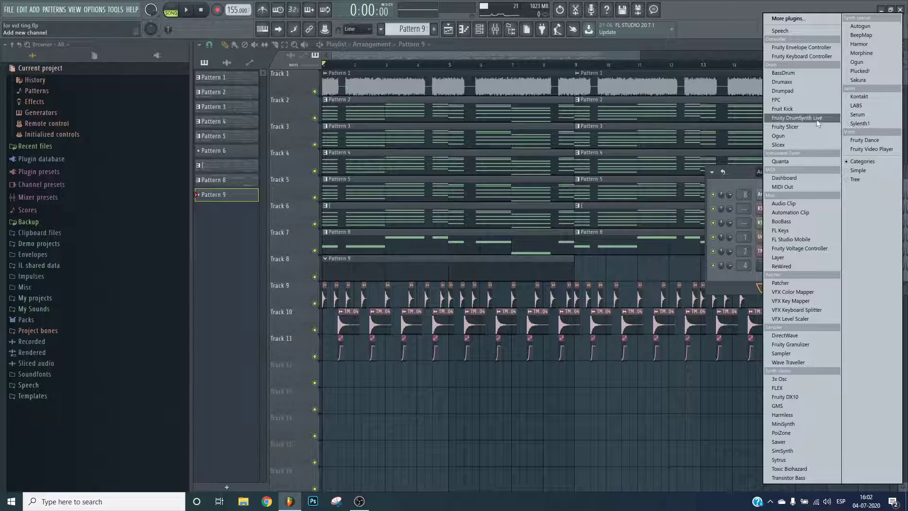
left_click(729, 274)
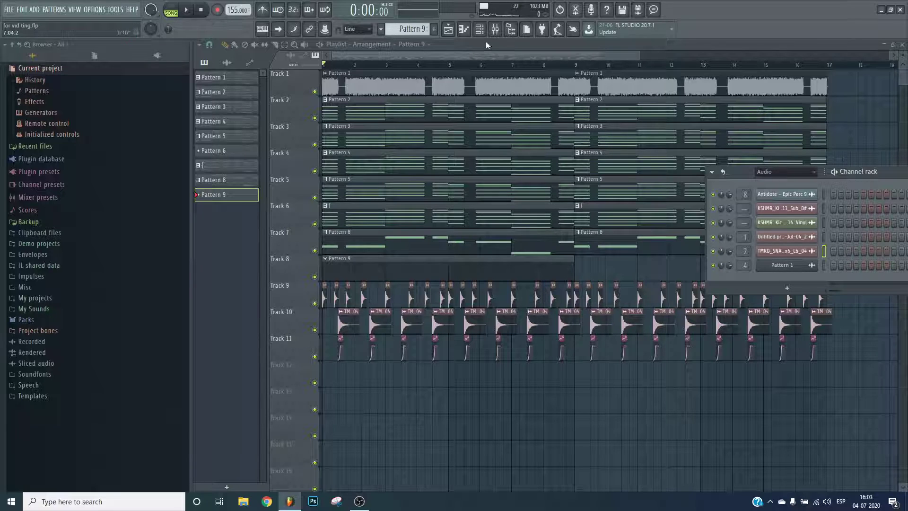
- Switch back to Chrome and load soundcloud.com again
left_click(266, 502)
type("soundcloud.com")
key("Return")
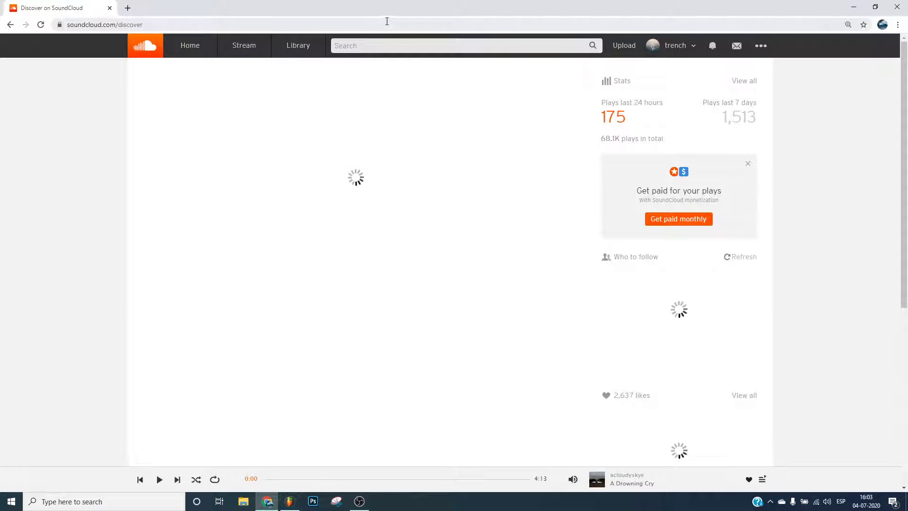
- Search SoundCloud for the artist Bendel and open the profile's track list
left_click(381, 42)
type("bde")
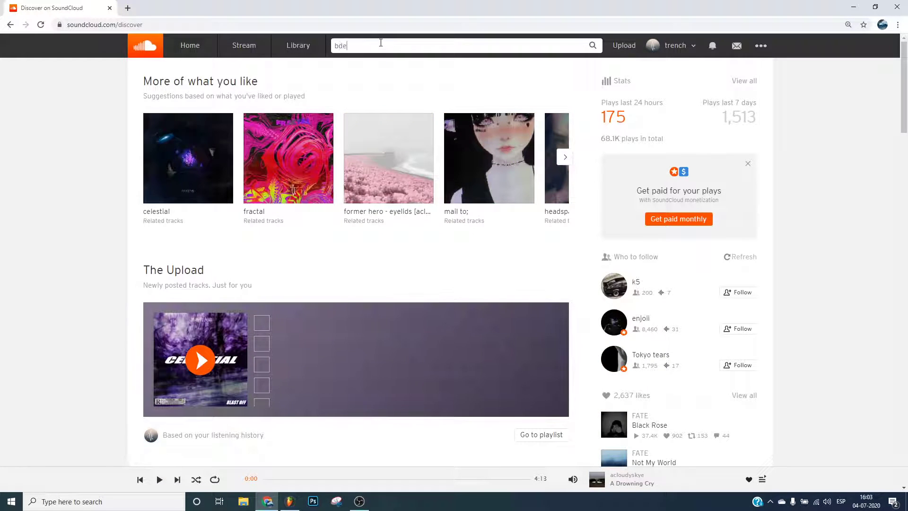
type("nd")
key("BackSpace")
key("BackSpace")
key("BackSpace")
type("endel")
key("Return")
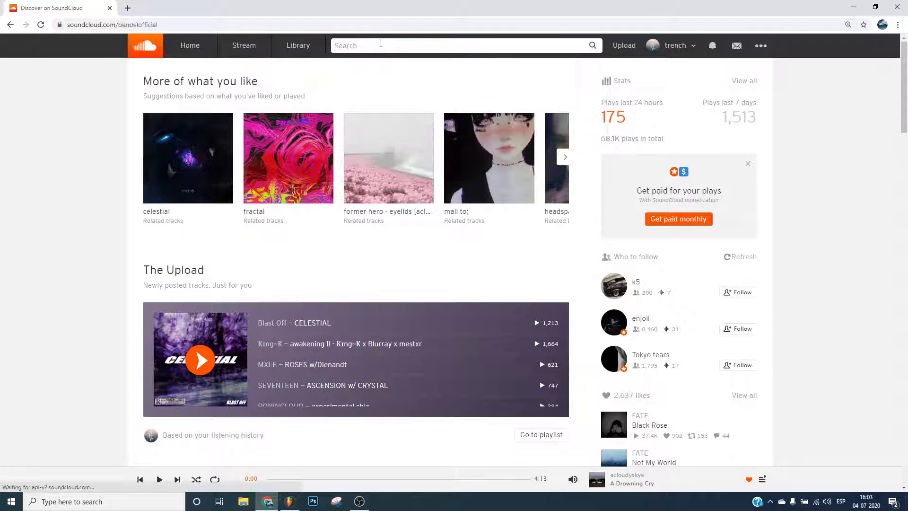
left_click(251, 217)
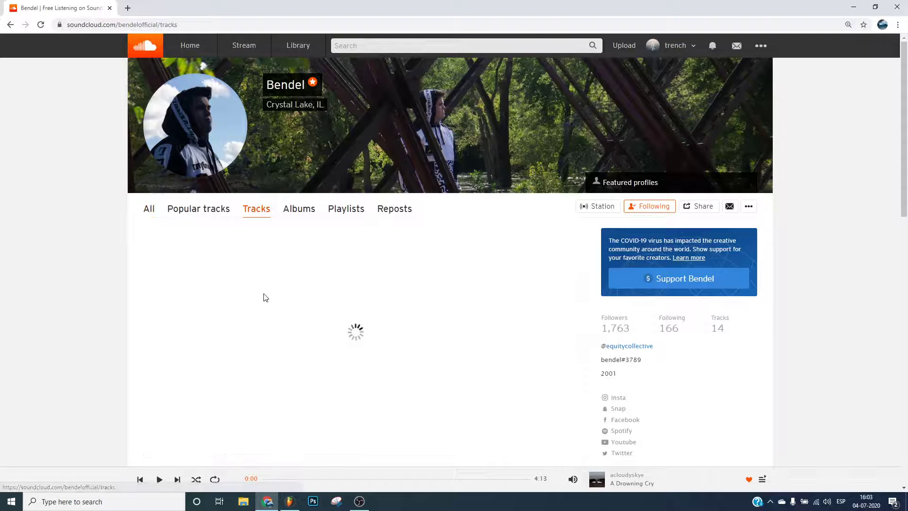
- Play Bendel's Revelation from about 3:09 as a reference, pause it and return to FL Studio
scroll(510, 205, "down", 3)
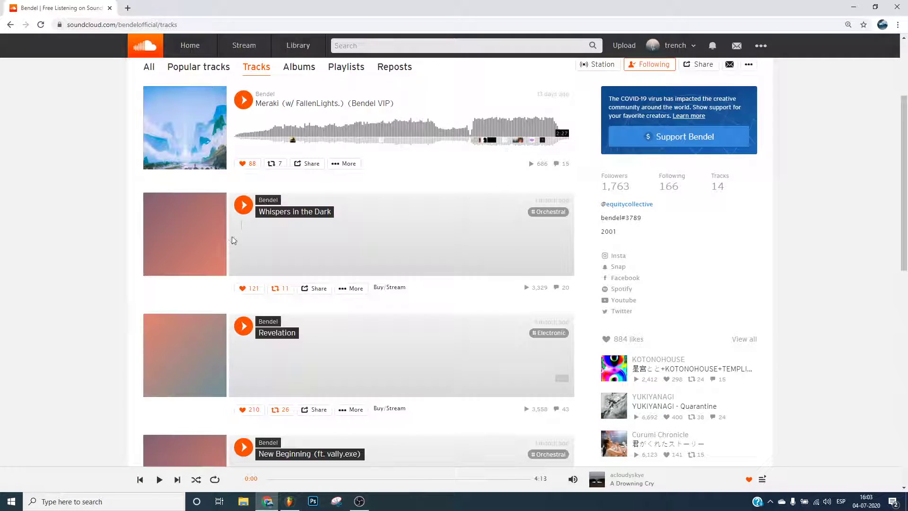
scroll(263, 297, "down", 2)
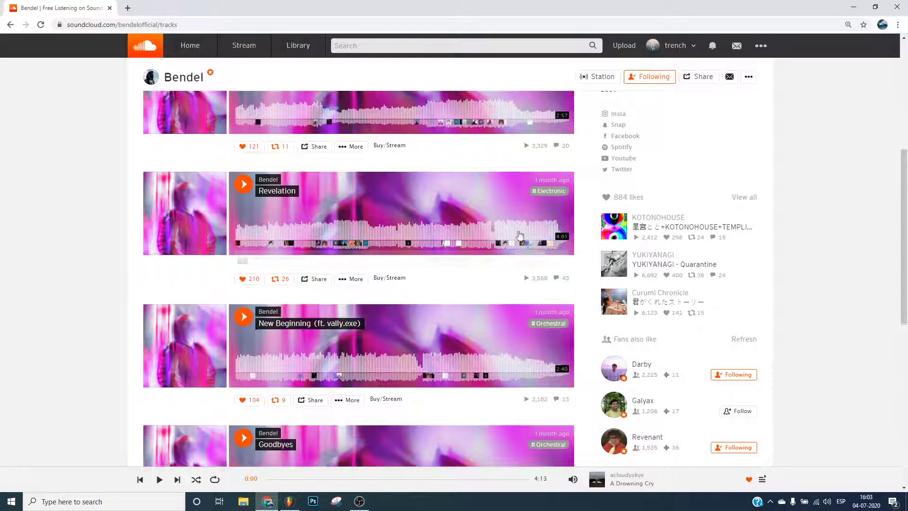
left_click(497, 228)
left_click(498, 343)
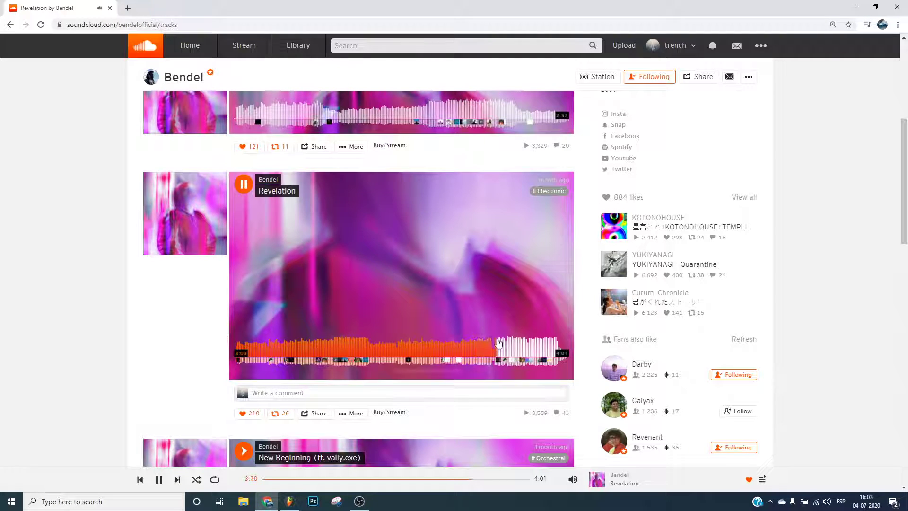
left_click(244, 183)
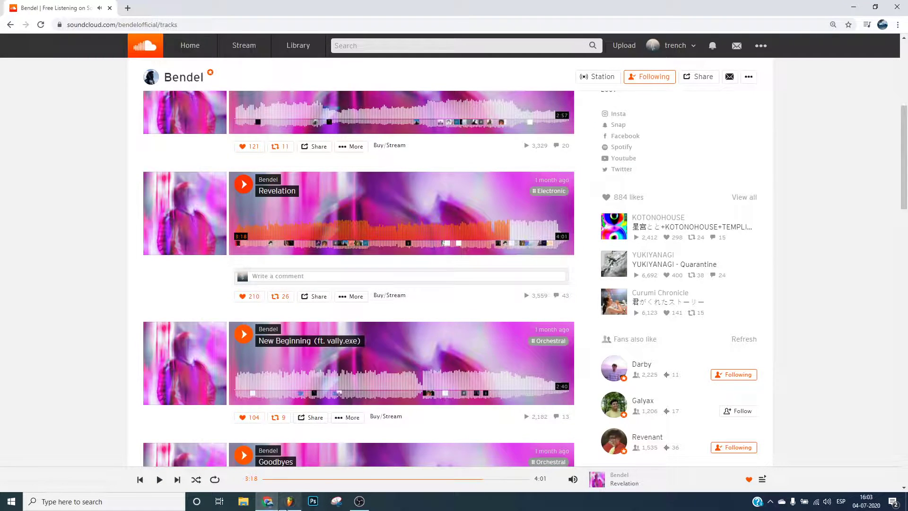
left_click(853, 7)
left_click(457, 268)
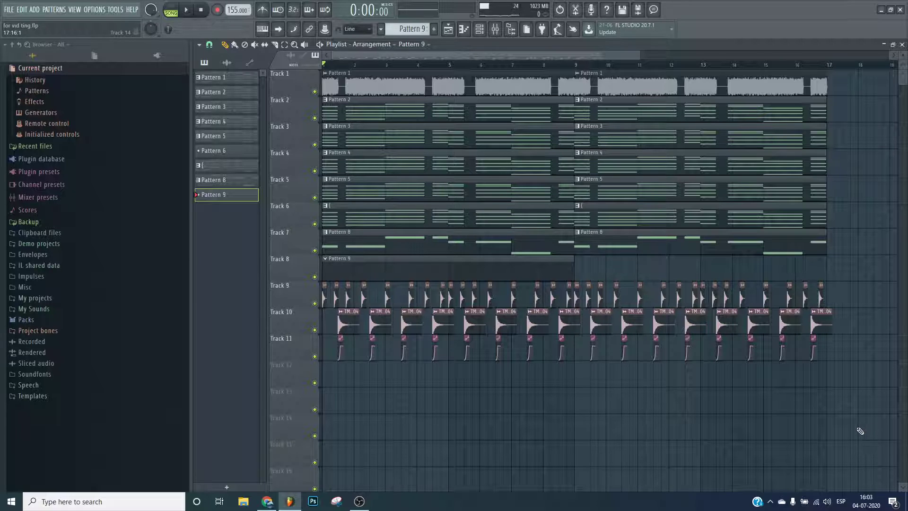
- Switch back to Chrome and open the track list of the signed-in SoundCloud profile
left_click(268, 501)
left_click(660, 55)
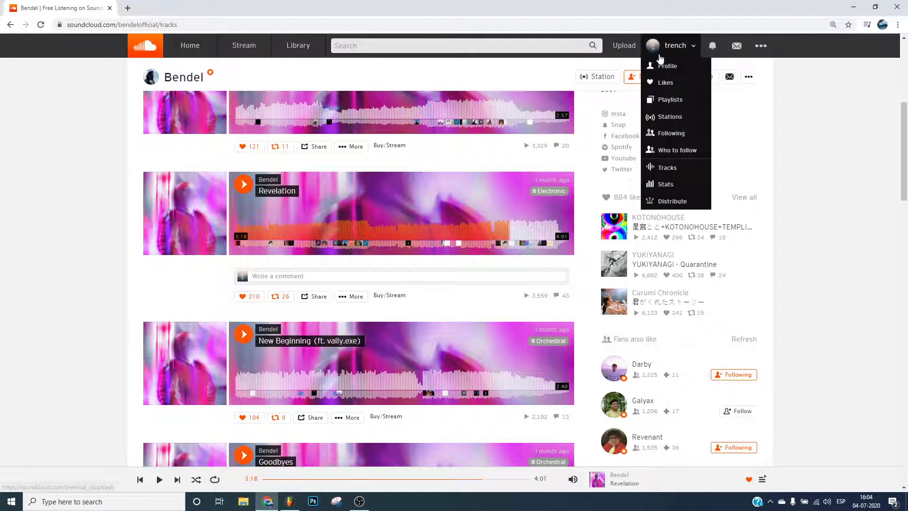
left_click(667, 66)
left_click(256, 190)
- Play the final section of the track cry till your eyes bleed as a reference, and pause it
scroll(316, 352, "down", 4)
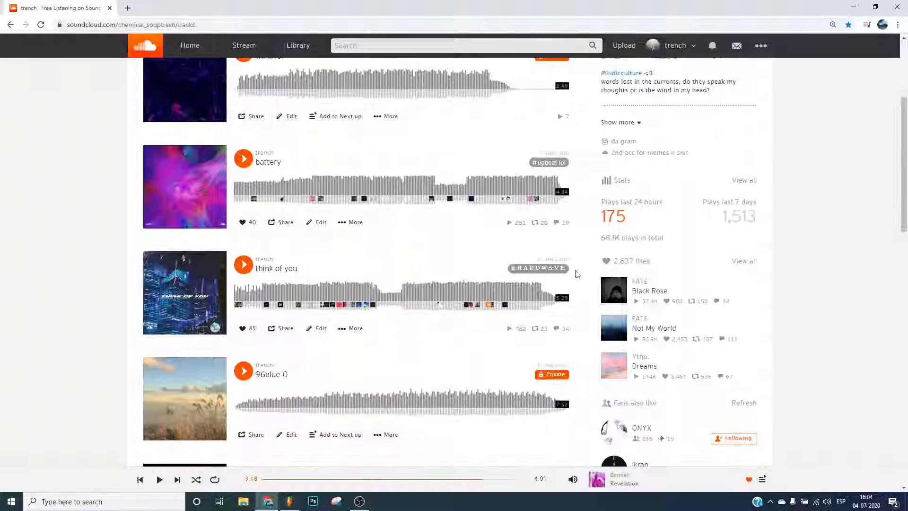
scroll(577, 281, "down", 8)
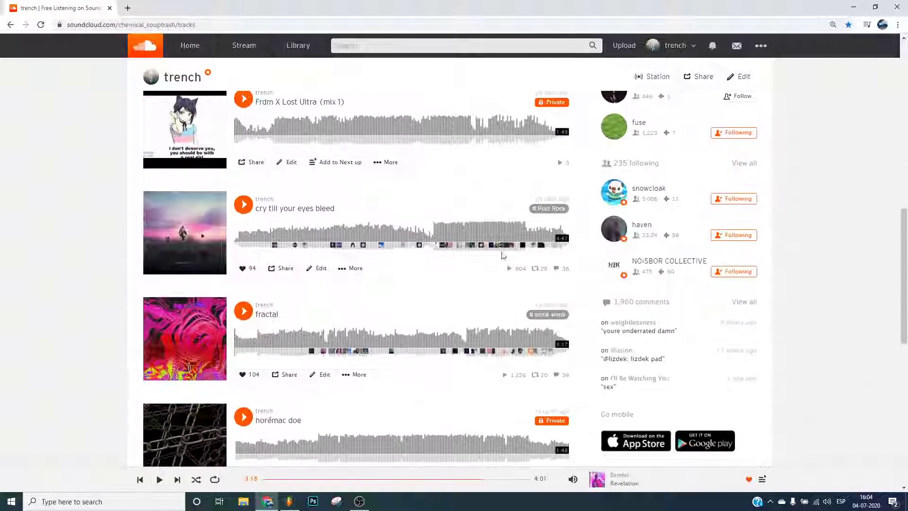
left_click(494, 235)
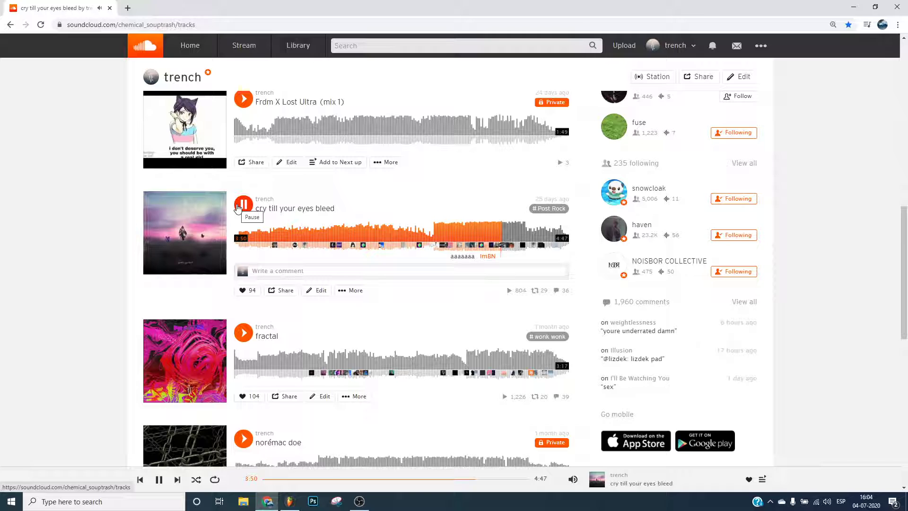
left_click(238, 207)
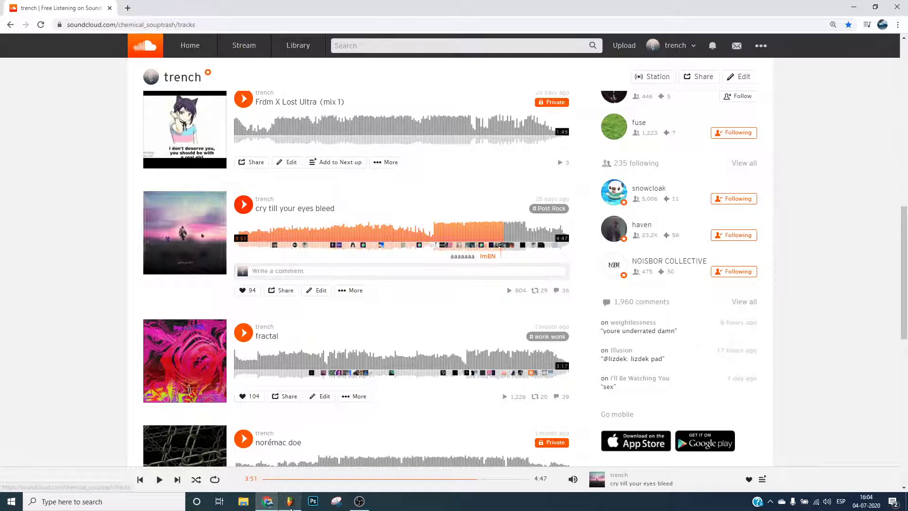
- Switch to FL Studio and add a Kontakt instrument as a new channel
left_click(290, 501)
left_click(480, 29)
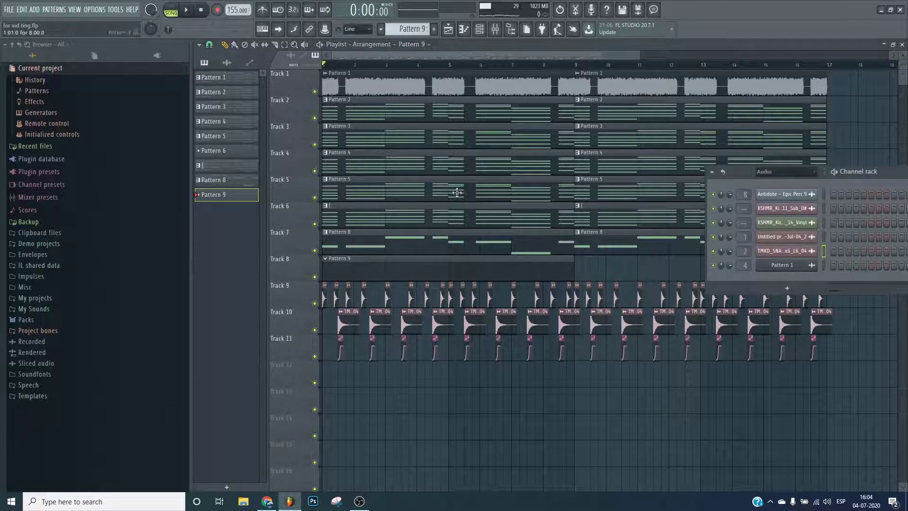
left_click(804, 288)
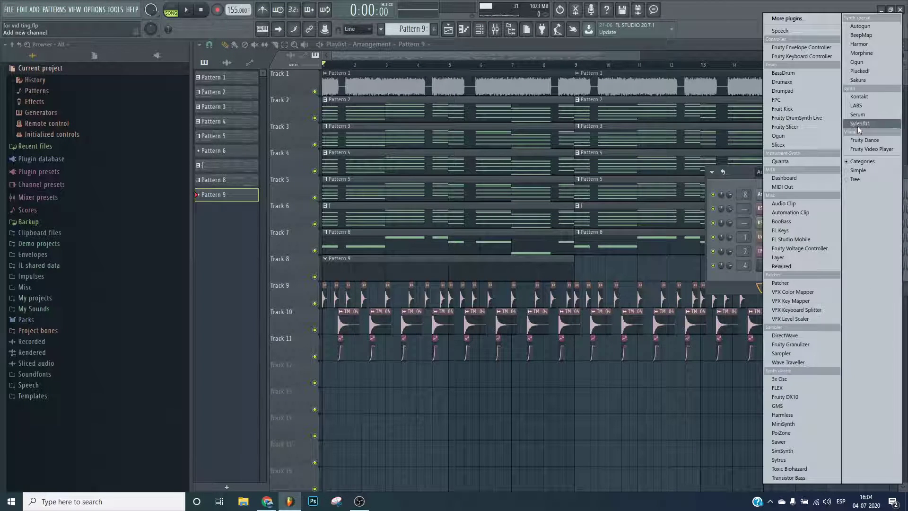
left_click(860, 97)
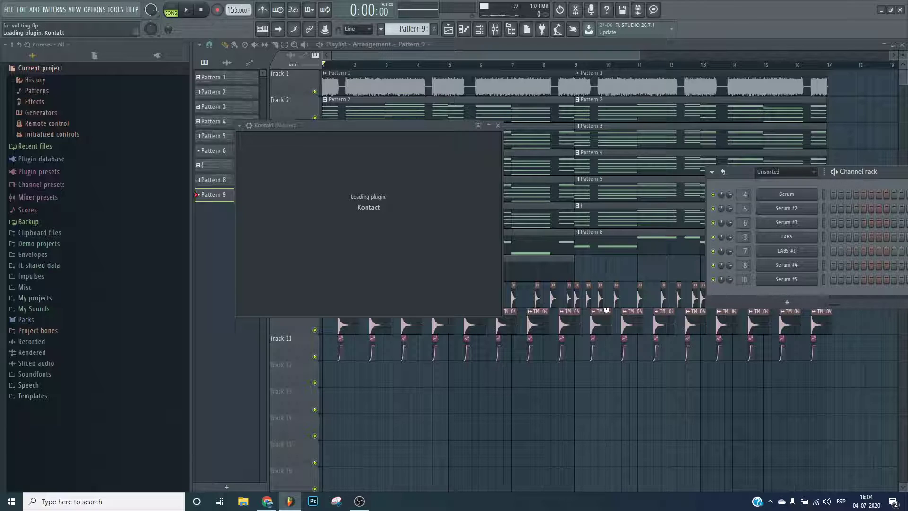
- Load the Violas - Modern instrument from the Session Strings Pro 2 library into Kontakt
scroll(308, 305, "down", 3)
scroll(328, 298, "down", 12)
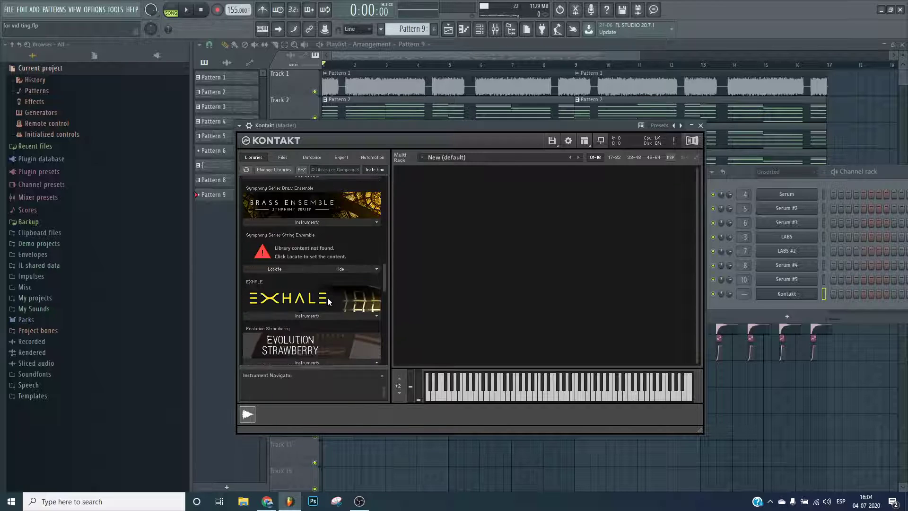
left_click(322, 208)
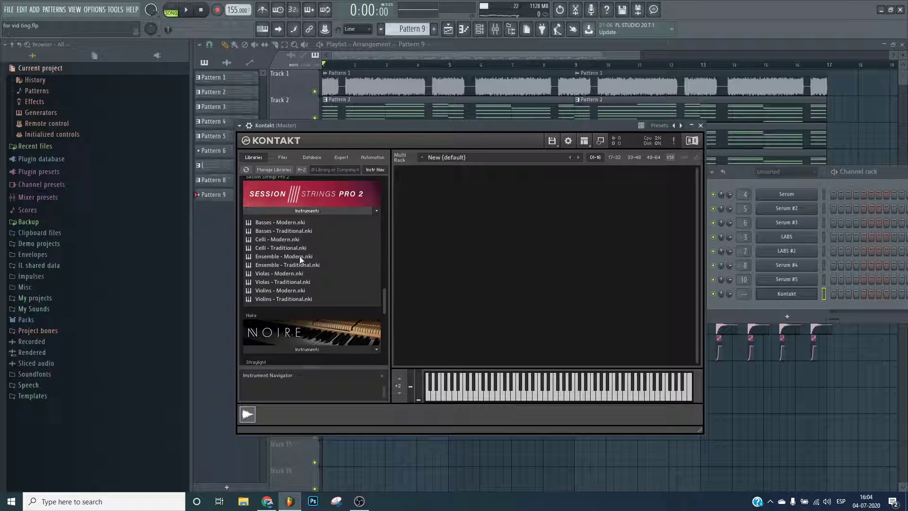
left_click(282, 275)
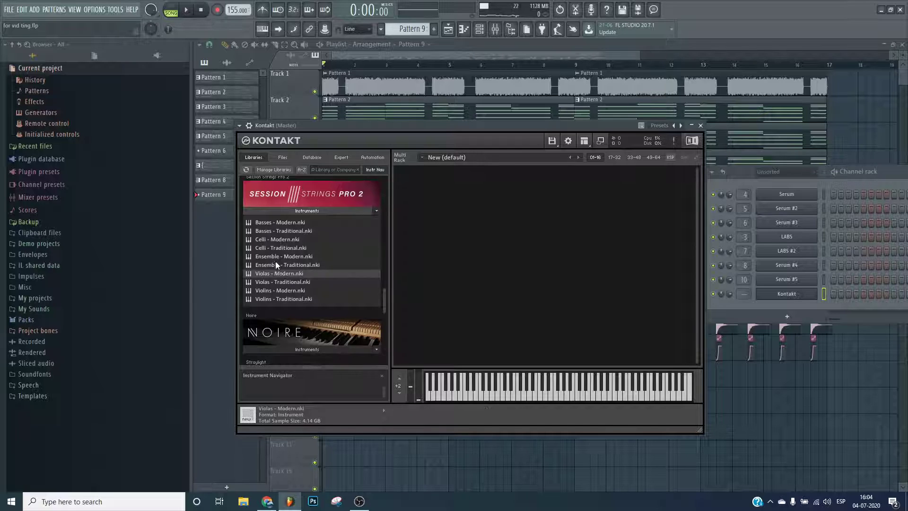
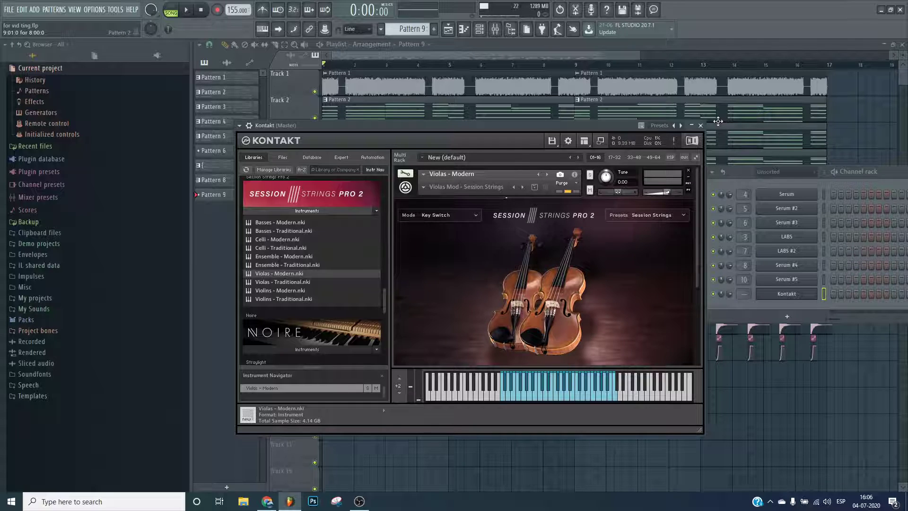
- Turn off Viola 1 in the Violas - Modern instrument and show the instrument's mixer page
scroll(714, 112, "down", 1)
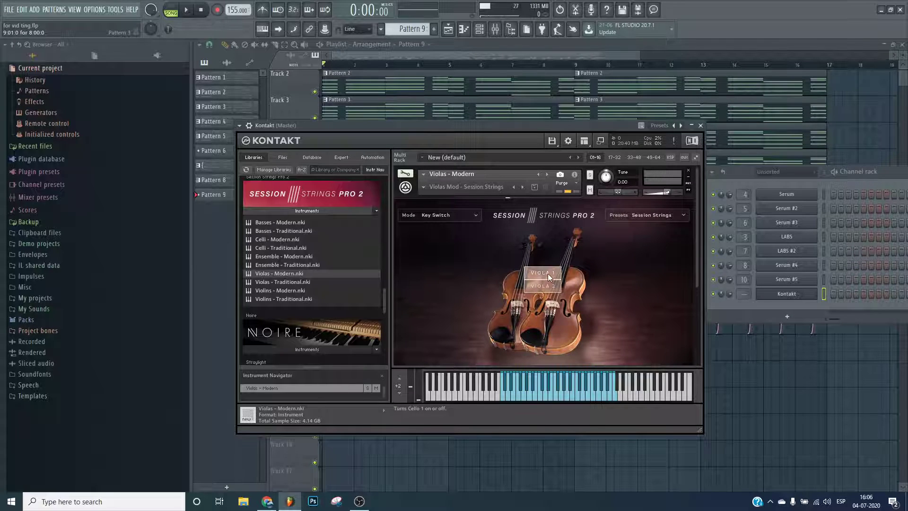
left_click(802, 294)
left_click(799, 296)
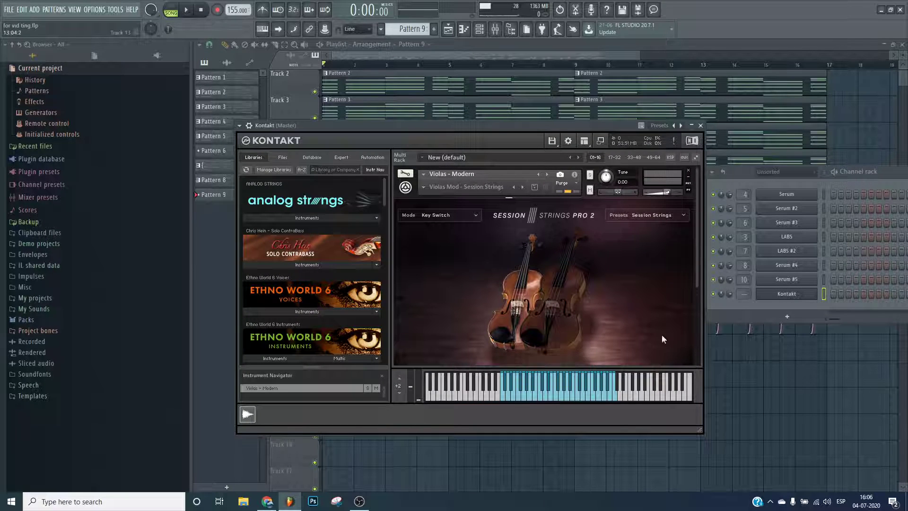
scroll(517, 280, "down", 1)
scroll(517, 281, "down", 3)
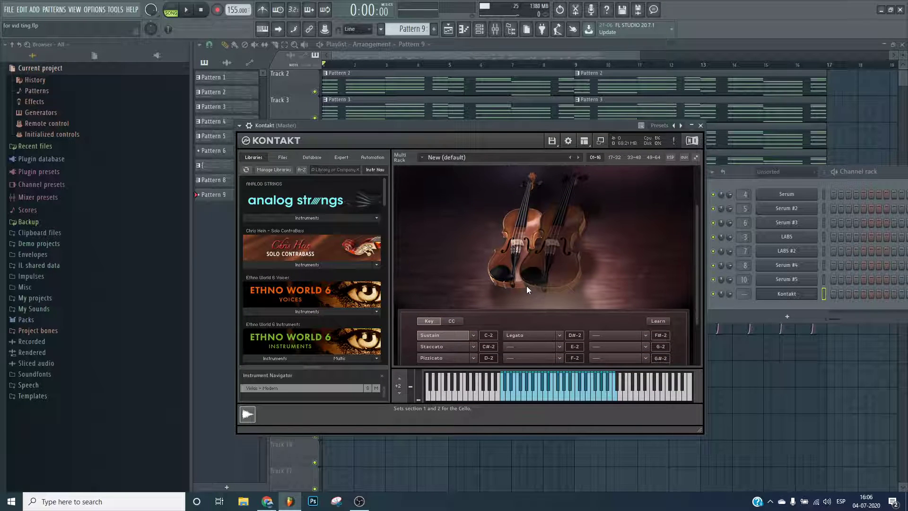
scroll(520, 307, "down", 1)
left_click(547, 323)
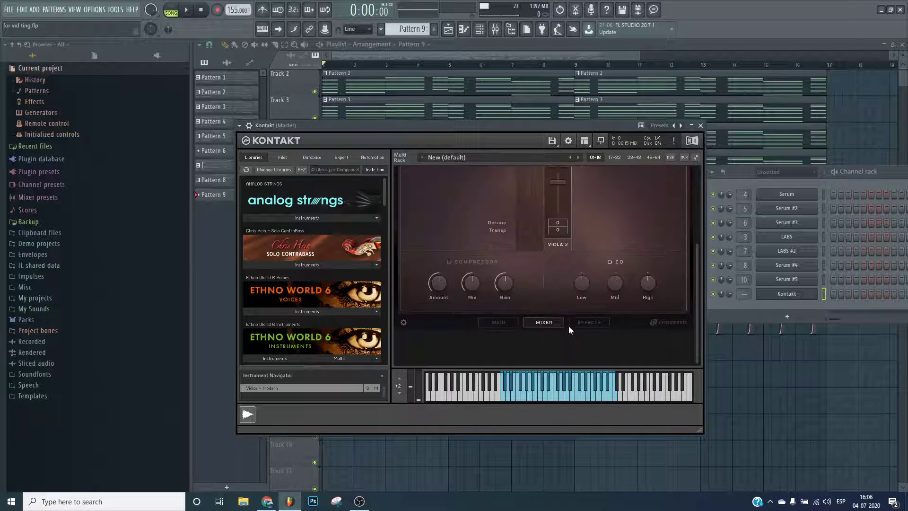
- Set Viola 2's delay send to 0.88, switch the color send to Post and close the Kontakt window
scroll(566, 303, "up", 3)
scroll(560, 194, "up", 1)
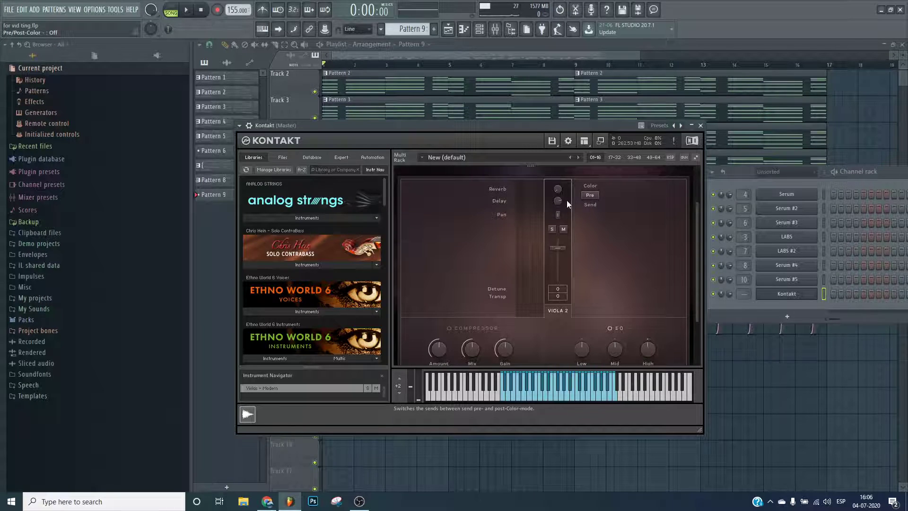
left_click_drag(560, 200, 575, 189)
left_click(594, 195)
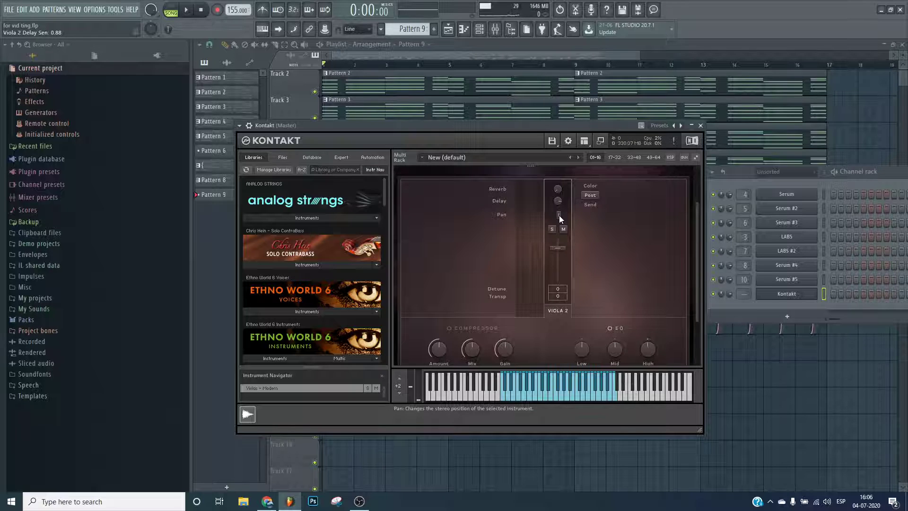
left_click(775, 293)
key("F6")
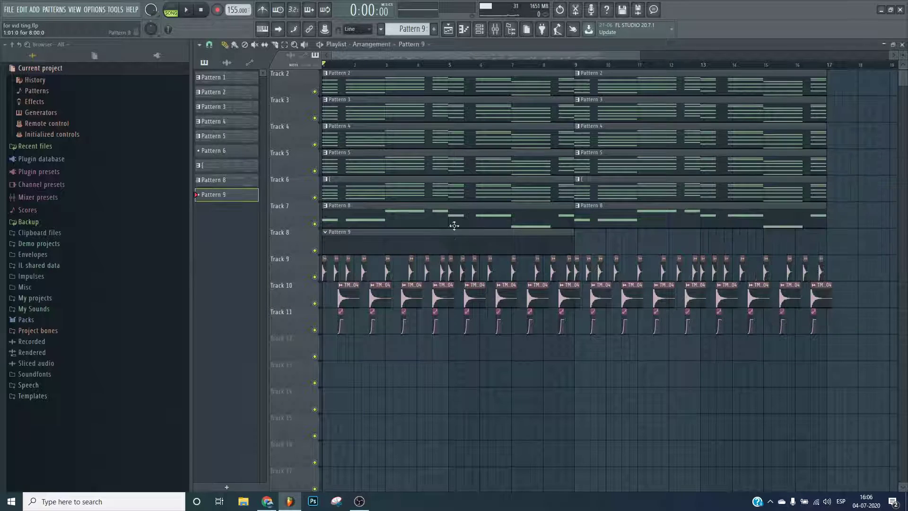
- Show the Kontakt channel's empty piano roll in Pattern 9 and switch playback to pattern mode
left_click(464, 29)
scroll(227, 178, "up", 3)
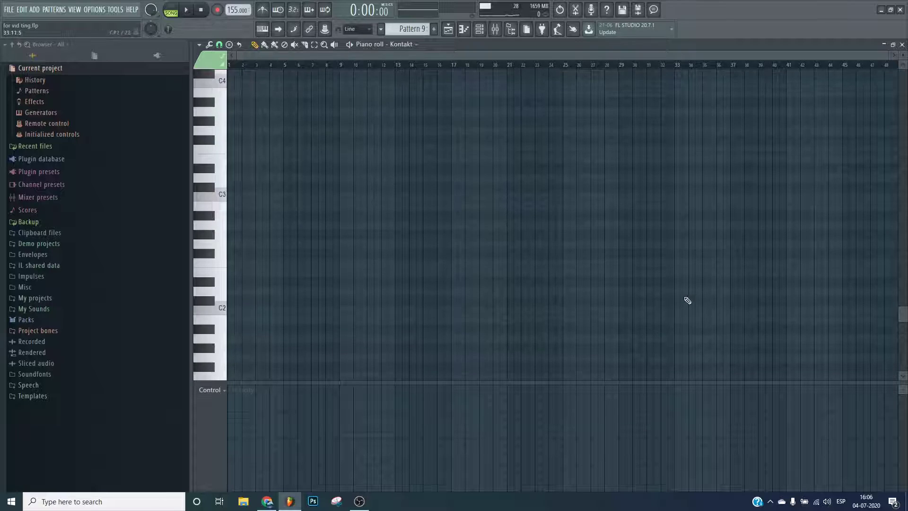
scroll(526, 192, "up", 2)
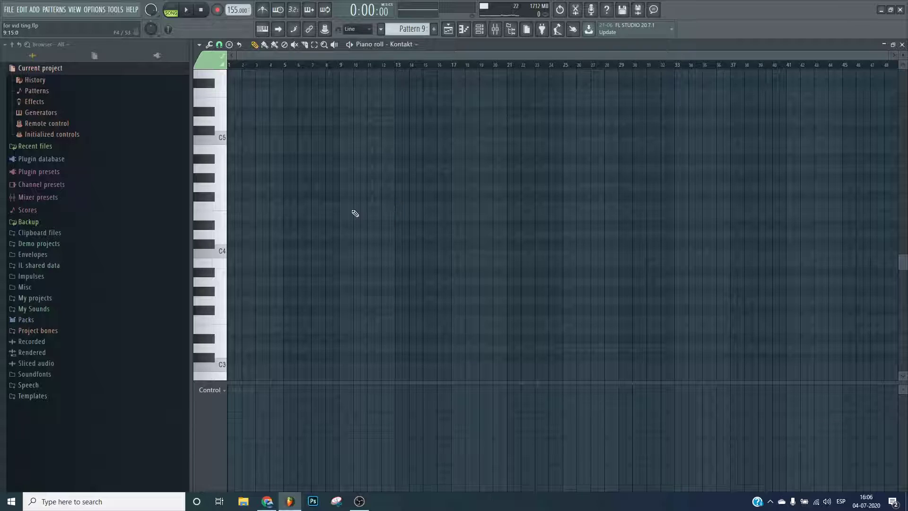
scroll(294, 176, "up", 4)
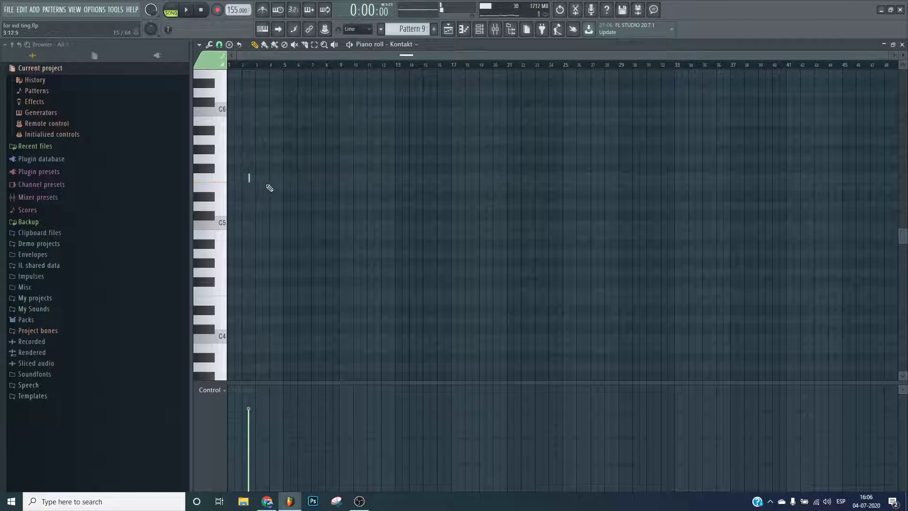
scroll(297, 66, "up", 5)
scroll(297, 67, "left", 3)
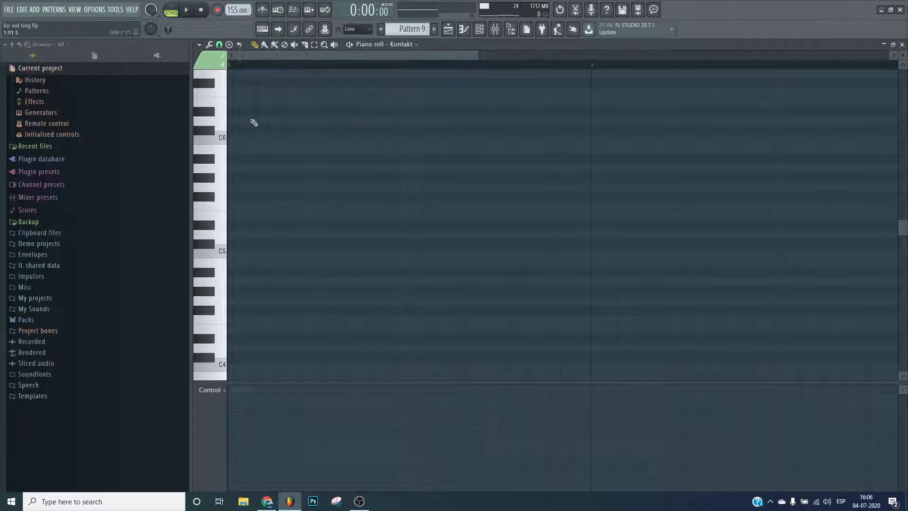
left_click(172, 9)
key("F5")
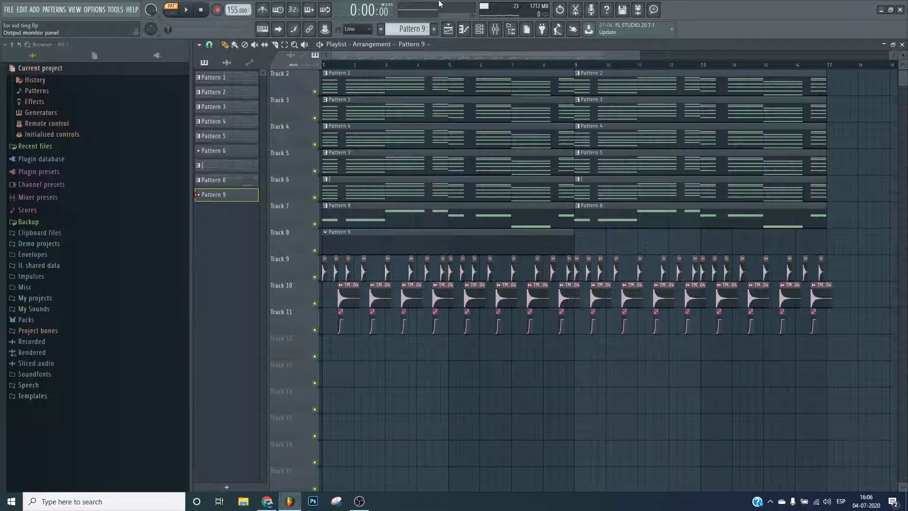
- Draw a two-bar E5 note from bar 1 in Kontakt's piano roll and play it back briefly
left_click(462, 32)
left_click_drag(246, 225, 497, 191)
scroll(292, 65, "down", 3)
key("space")
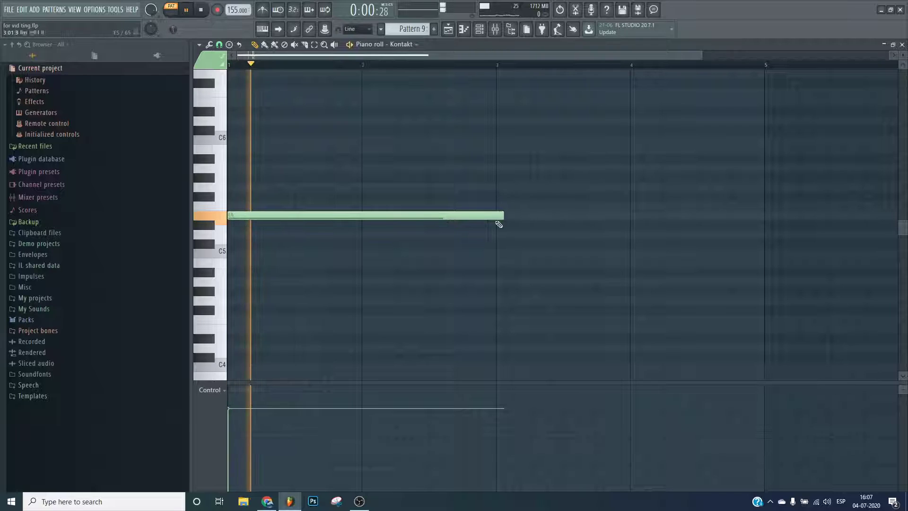
key("space")
- Route the Kontakt channel to mixer insert 11 and load Fruity Love Philter in its slot 3
left_click(479, 29)
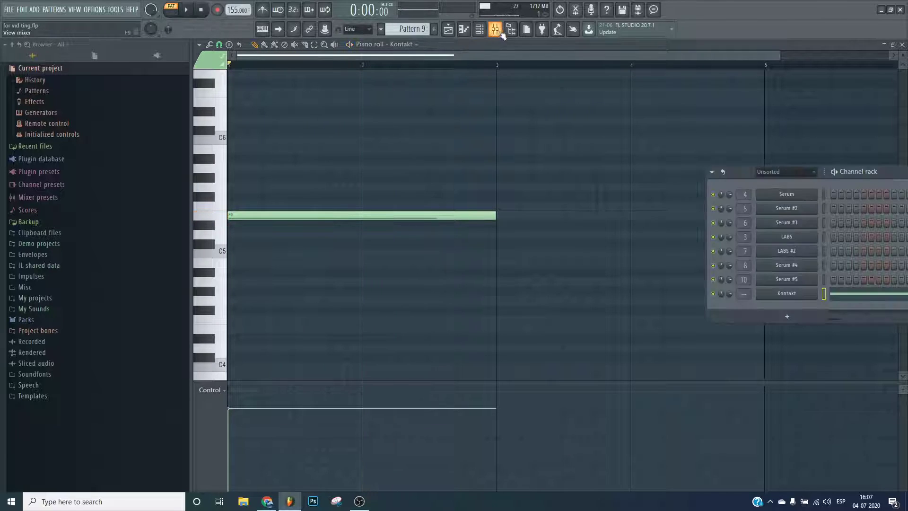
left_click(495, 30)
right_click(533, 191)
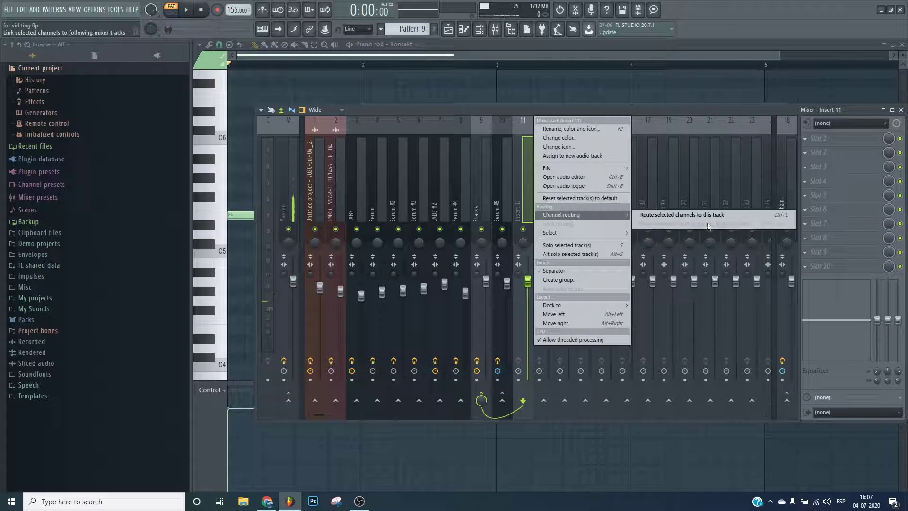
left_click(700, 212)
left_click(816, 167)
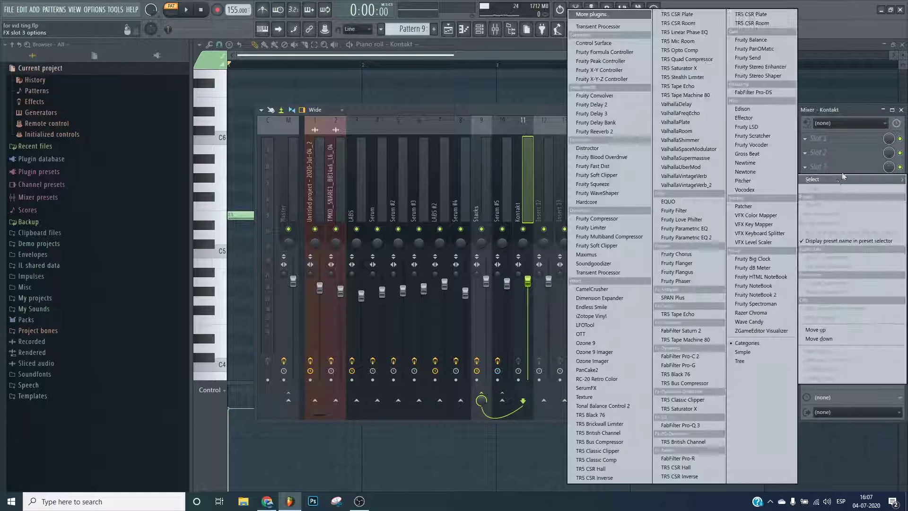
left_click(696, 219)
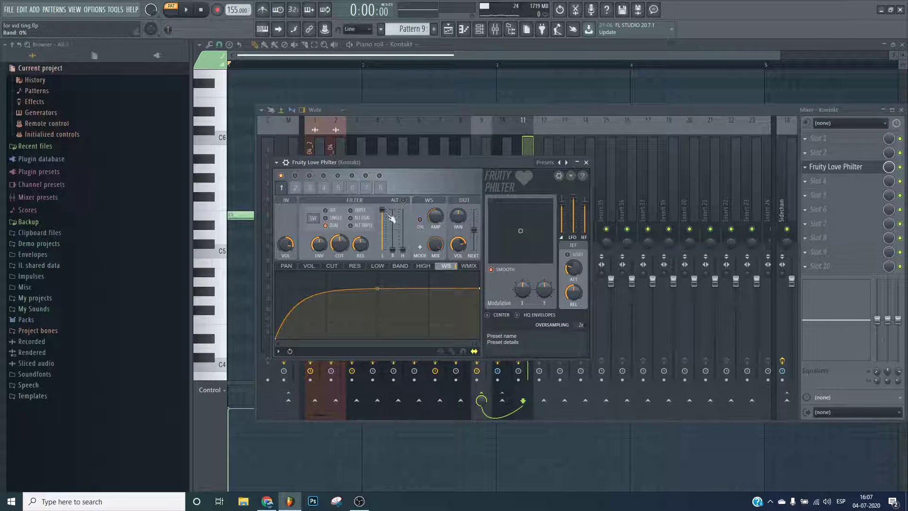
- Turn on Fruity Love Philter's waveshaper and set its filter type to Mango low pass
left_click(308, 216)
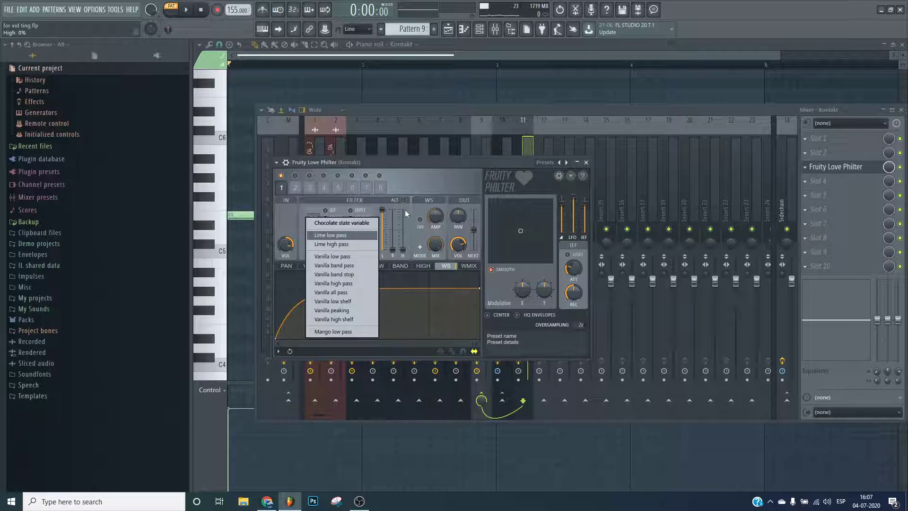
left_click(407, 254)
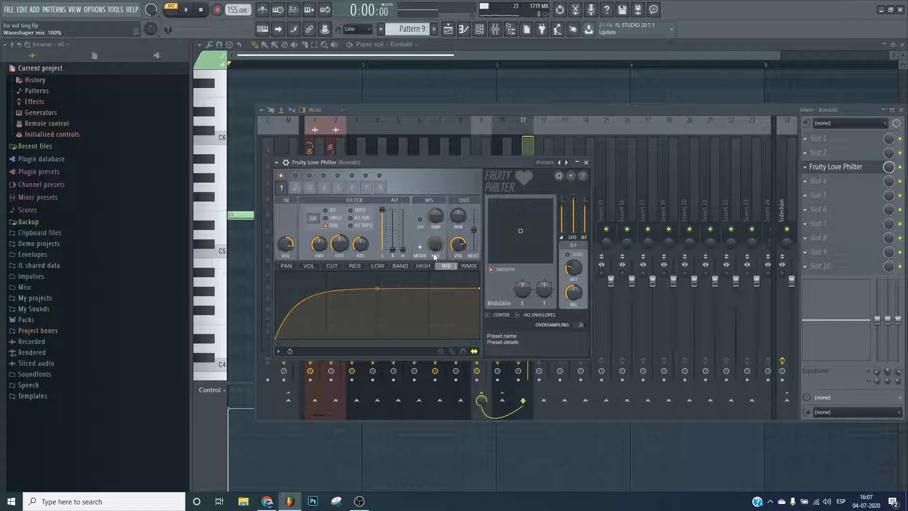
left_click(542, 162)
left_click(498, 161)
left_click(419, 220)
left_click(314, 219)
left_click(359, 337)
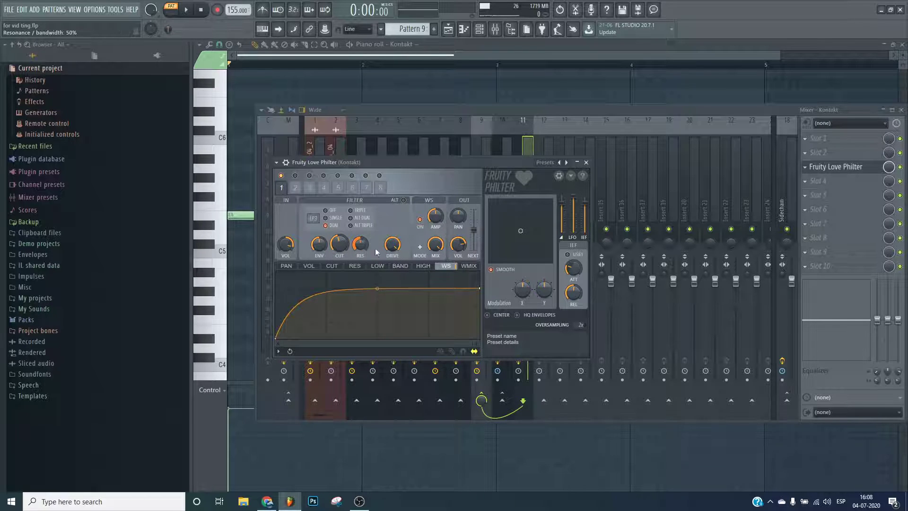
- Lower the Kontakt track's fader to 63% and adjust Fruity Love Philter's cutoff frequency while auditioning Pattern 9
left_click(901, 168)
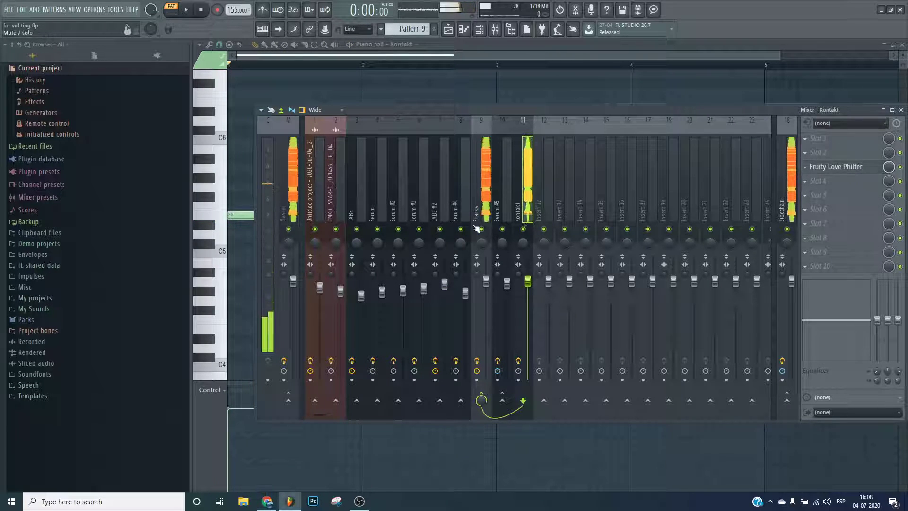
left_click(833, 167)
key("Escape")
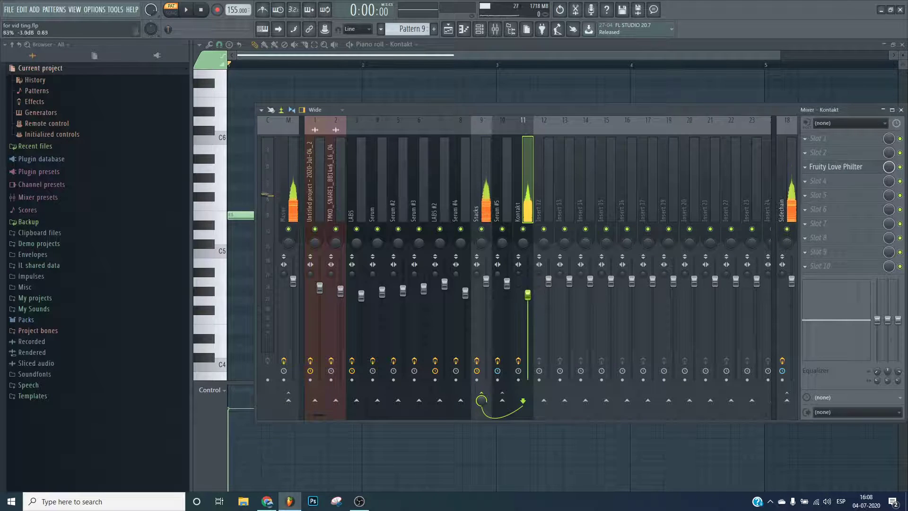
left_click(832, 168)
key("space")
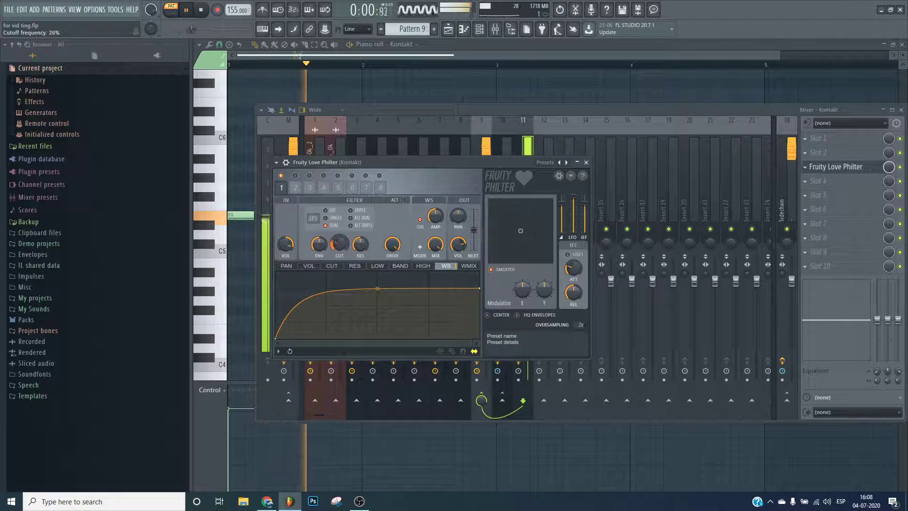
key("Escape")
key("space")
key("F9")
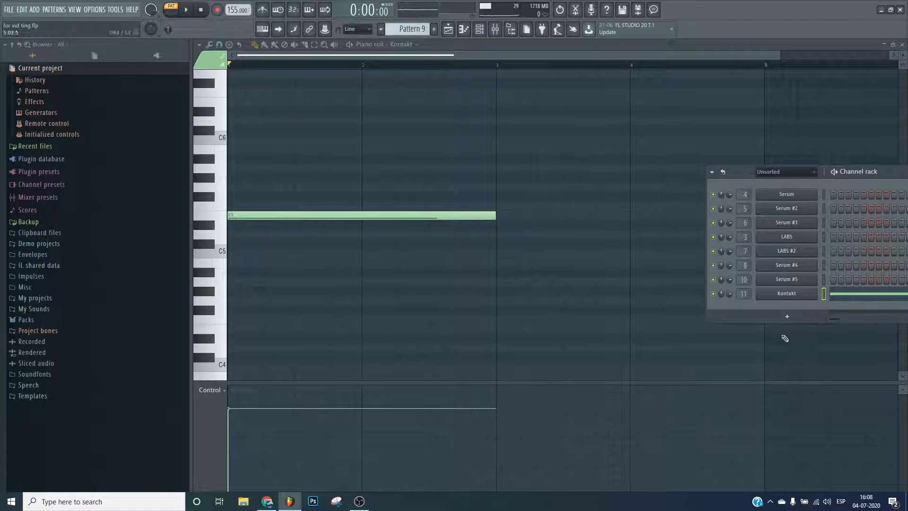
left_click(793, 295)
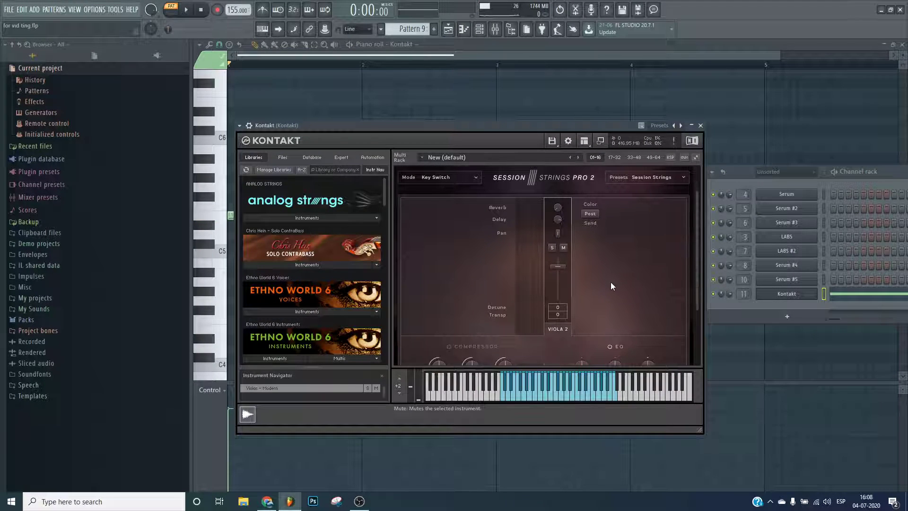
scroll(600, 282, "down", 1)
left_click(267, 501)
key("alt+Tab")
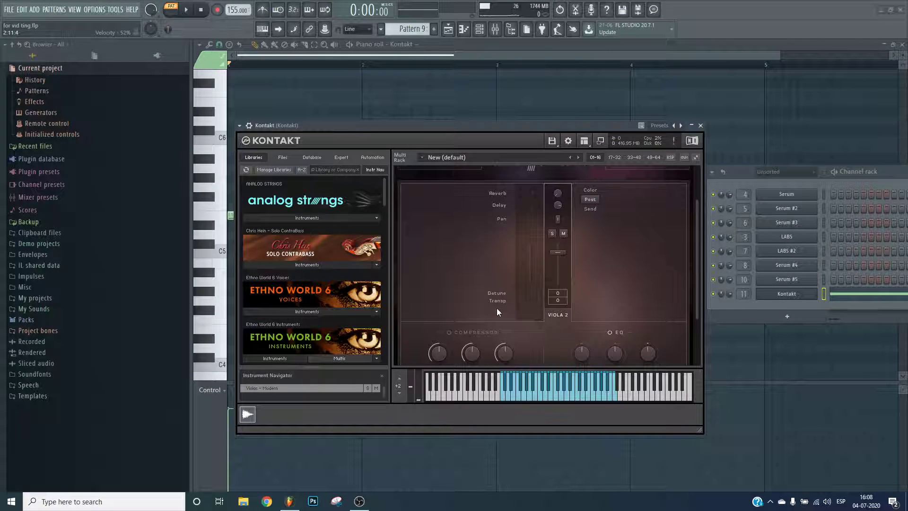
left_click(548, 72)
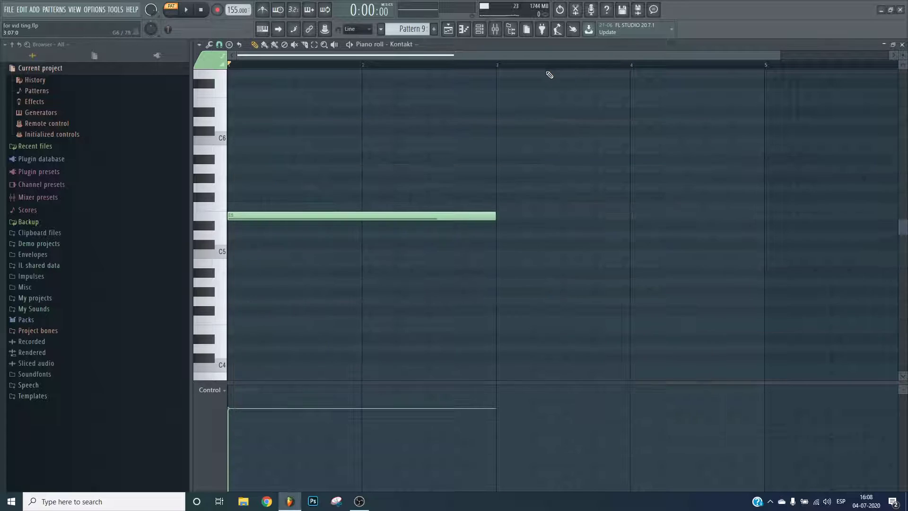
- Transpose the two-bar E5 note up one octave and play it back
key("ctrl+Up")
key("space")
key("space")
- Load OTT in slot 5 of the Kontakt mixer track and set its depth to 60%
left_click(495, 30)
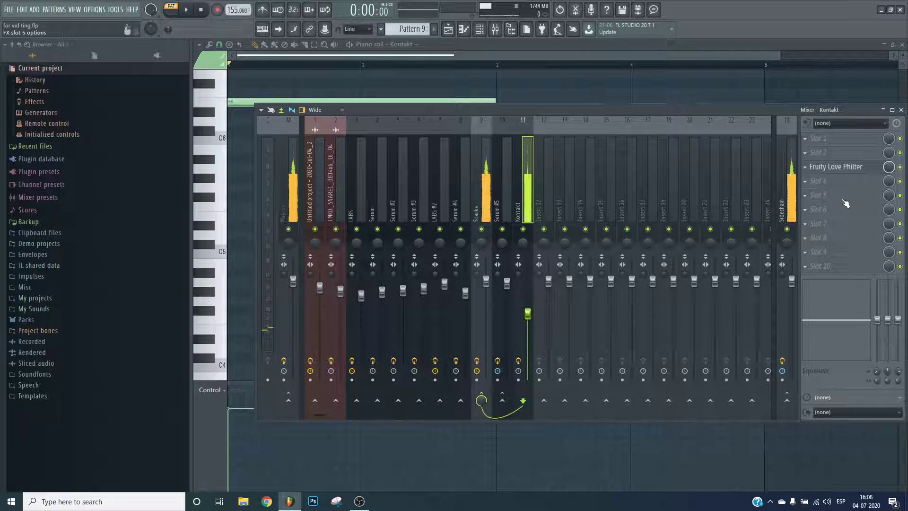
left_click(847, 199)
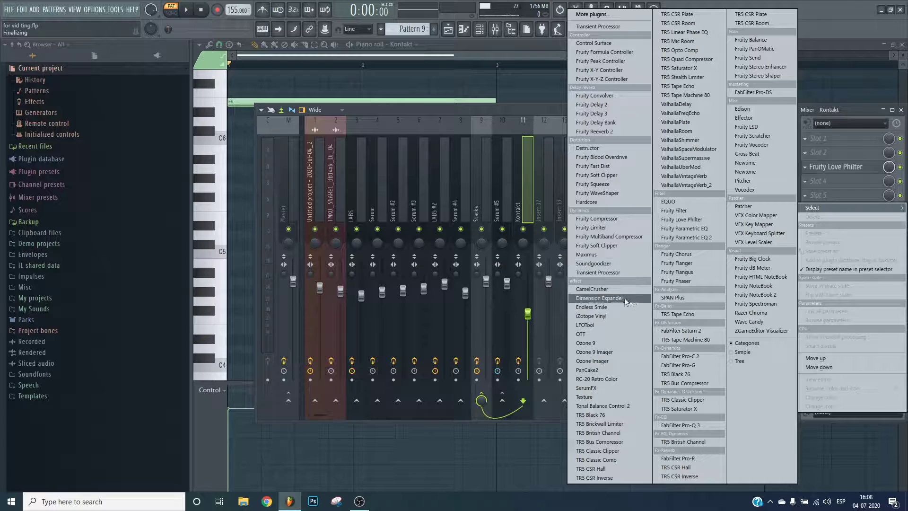
left_click(590, 337)
left_click_drag(282, 213, 284, 265)
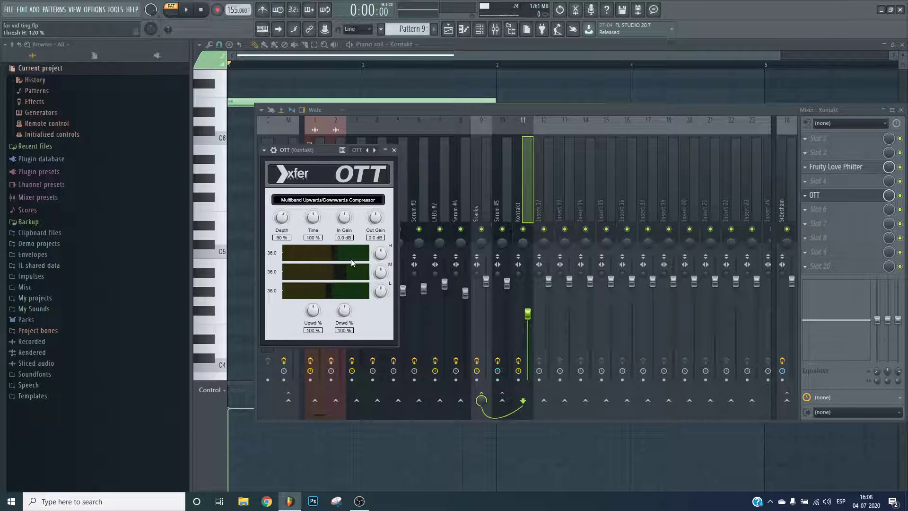
left_click(394, 150)
- Load Fruity Parametric EQ 2 in slot 8 and cut the low frequencies up to the low mids
left_click(825, 237)
mouse_move(820, 251)
left_click(681, 238)
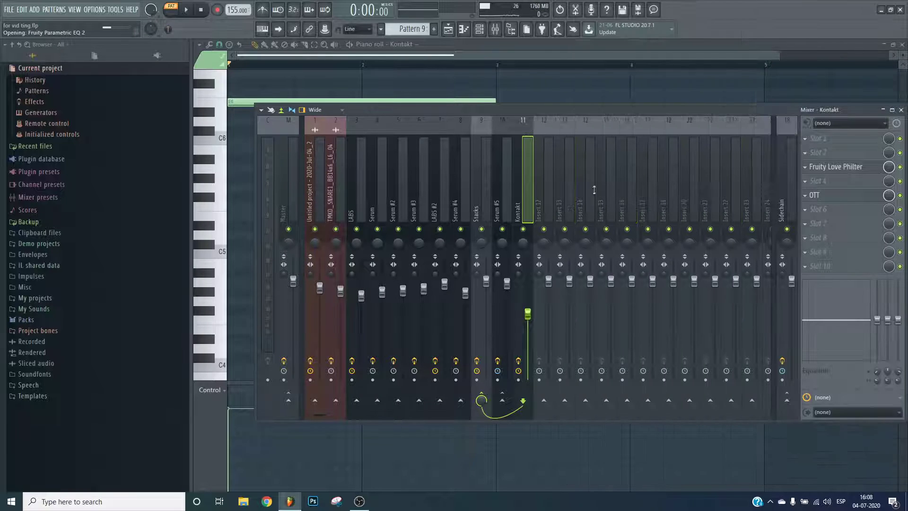
scroll(437, 124, "down", 3)
scroll(433, 127, "up", 1)
left_click_drag(256, 182, 297, 177)
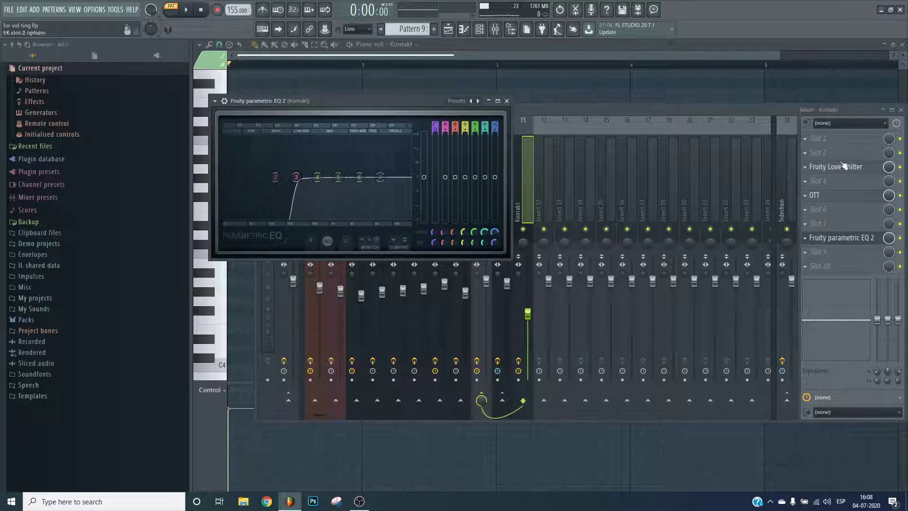
right_click(849, 239)
left_click(841, 211)
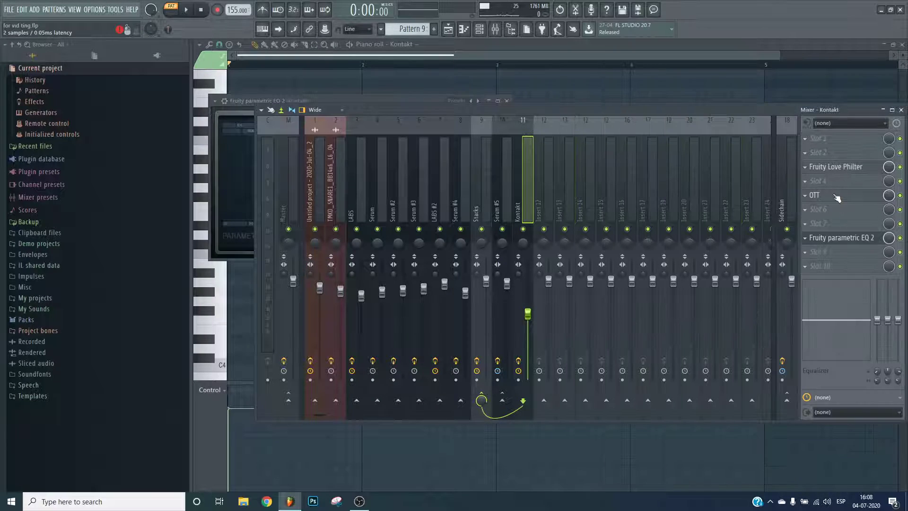
- Adjust the parametric EQ's mid and high bands during playback and raise the Kontakt track's fader
key("space")
left_click(822, 240)
left_click(822, 243)
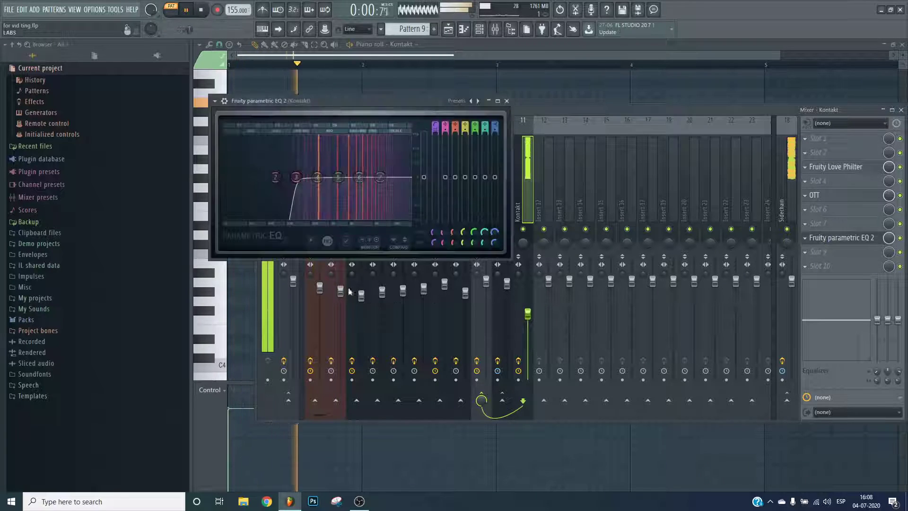
left_click_drag(357, 179, 376, 166)
left_click_drag(317, 178, 382, 192)
key("space")
left_click_drag(528, 313, 528, 303)
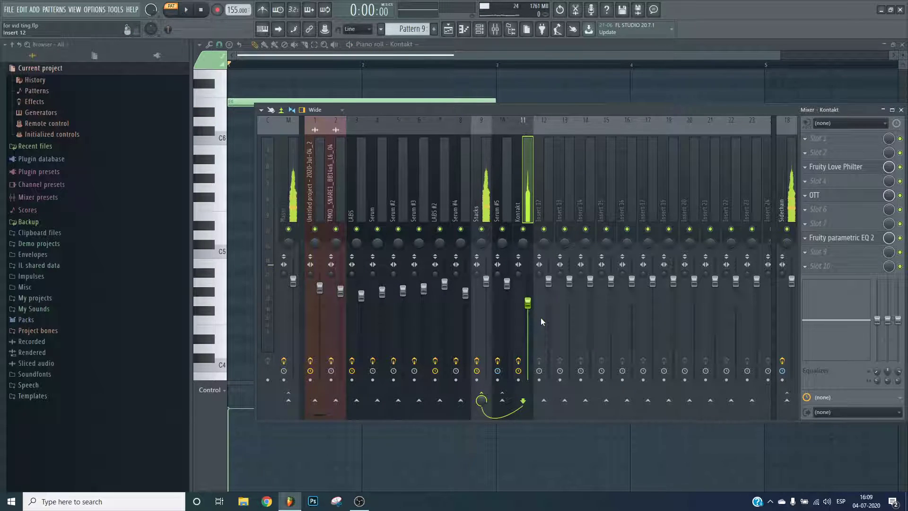
- Load CamelCrusher in slot 6 of the Kontakt track and choose the British Clean preset
left_click(818, 209)
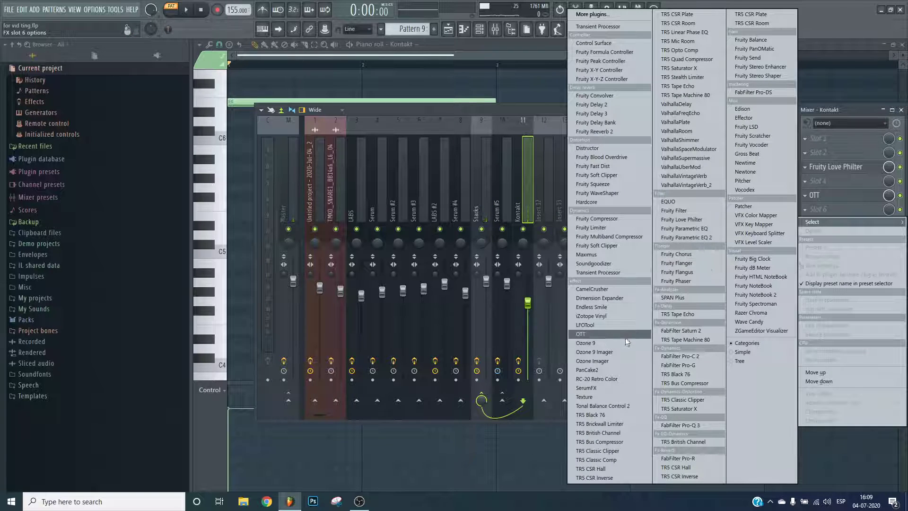
left_click(636, 288)
left_click(373, 242)
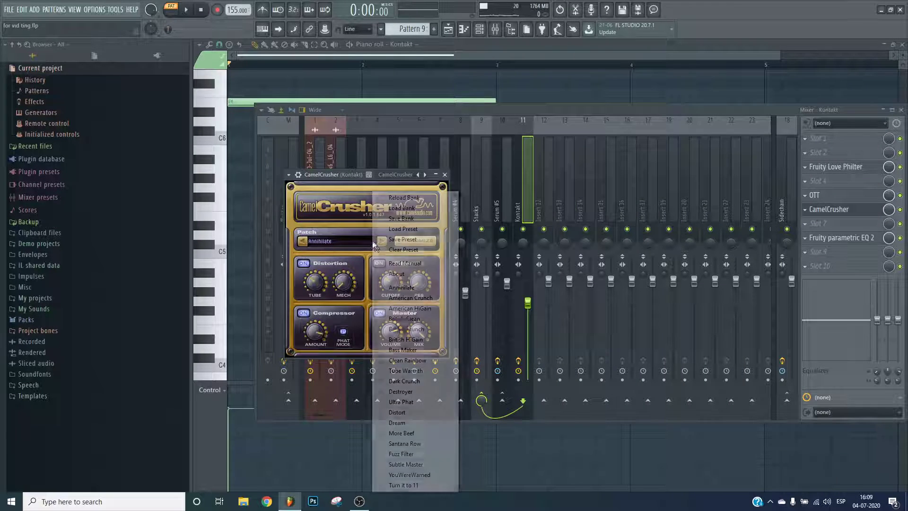
left_click(429, 319)
left_click_drag(833, 209, 860, 200)
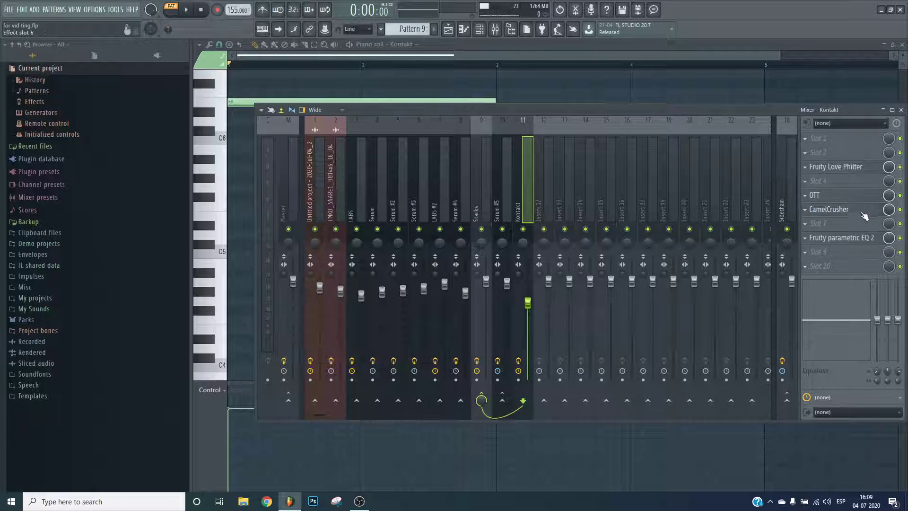
- Play Pattern 9 through CamelCrusher and lower the Kontakt track's fader slightly
scroll(857, 197, "down", 1)
key("space")
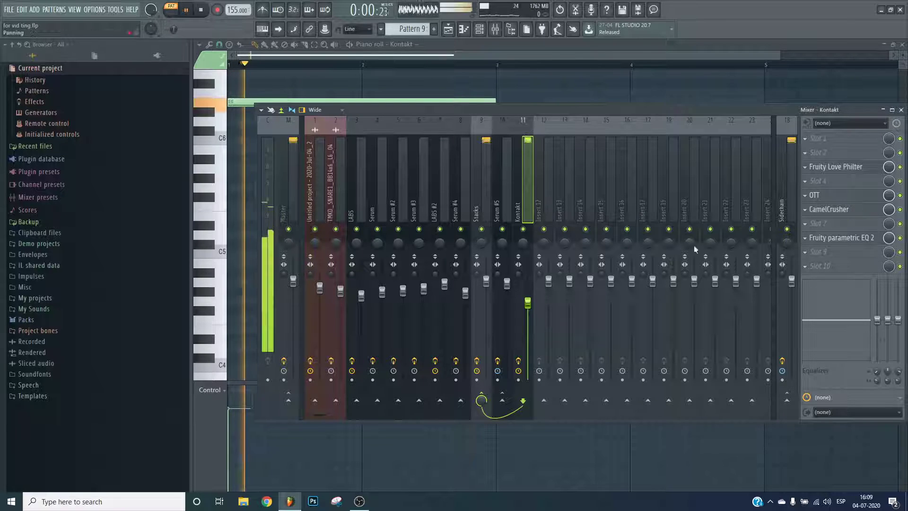
left_click_drag(525, 306, 525, 309)
key("F9")
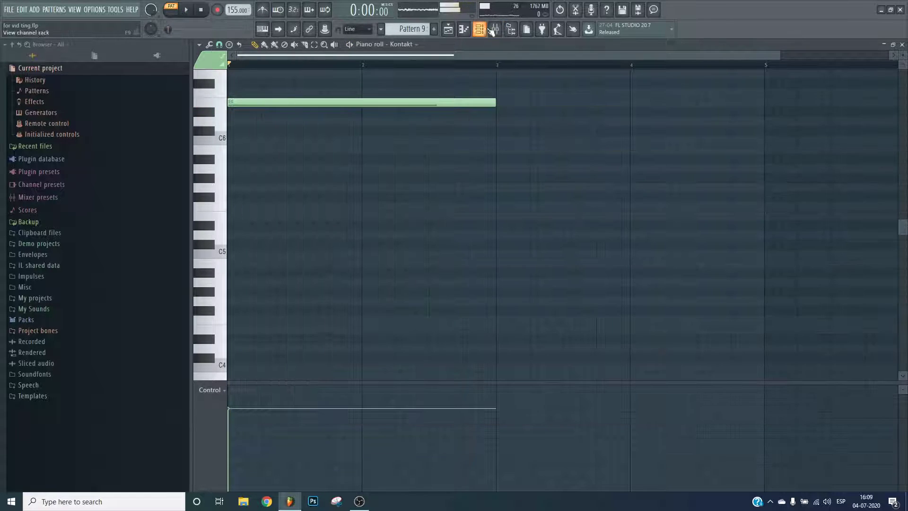
- Show the Effects page of Violas - Modern in Kontakt and set the Release to 0%
key("F6")
left_click(786, 294)
scroll(547, 270, "down", 5)
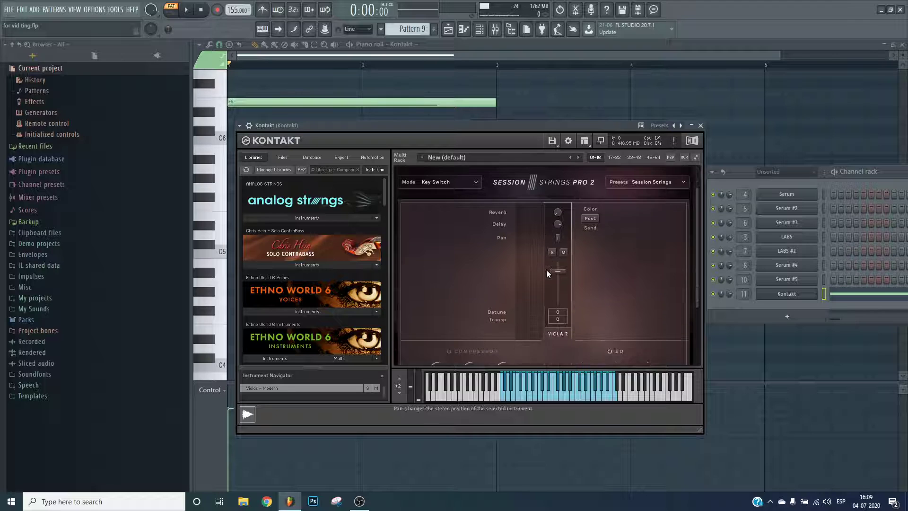
left_click(558, 343)
scroll(562, 284, "up", 5)
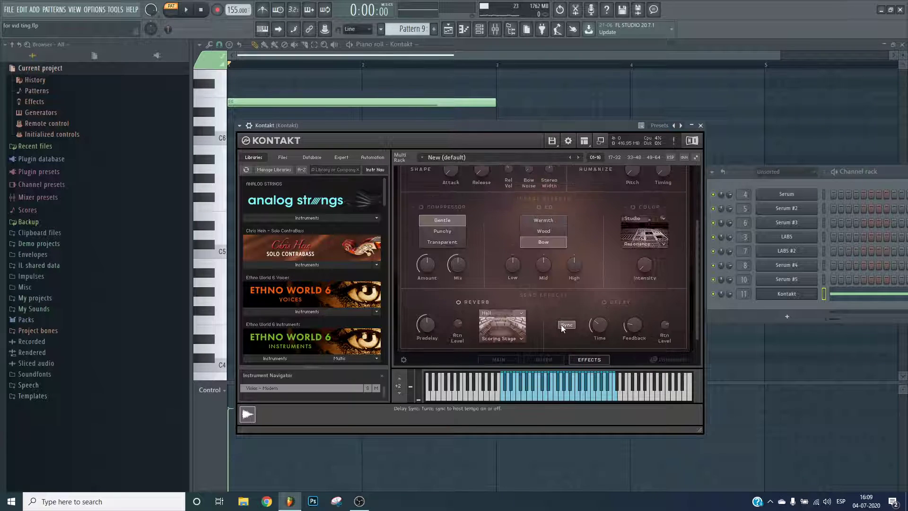
scroll(525, 194, "up", 1)
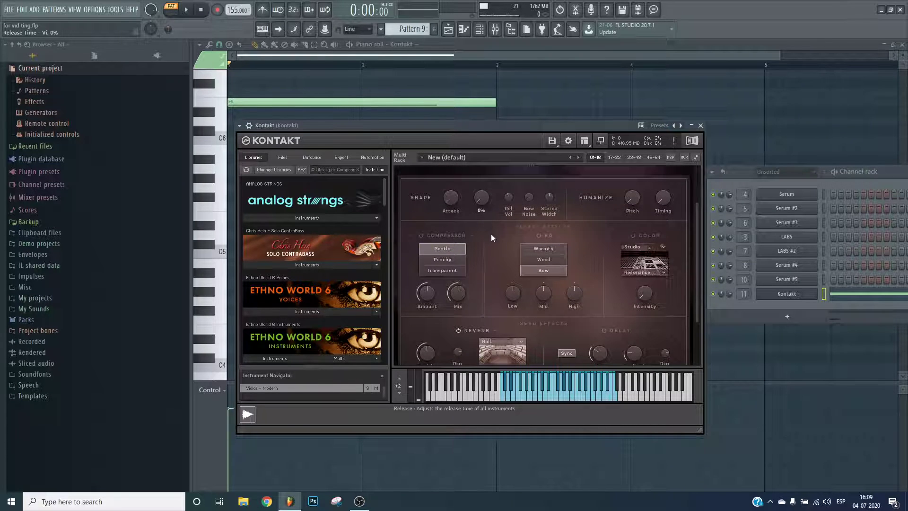
- Audition the viola note repeatedly and turn down the instrument's Bow Noise
key("space")
key("space")
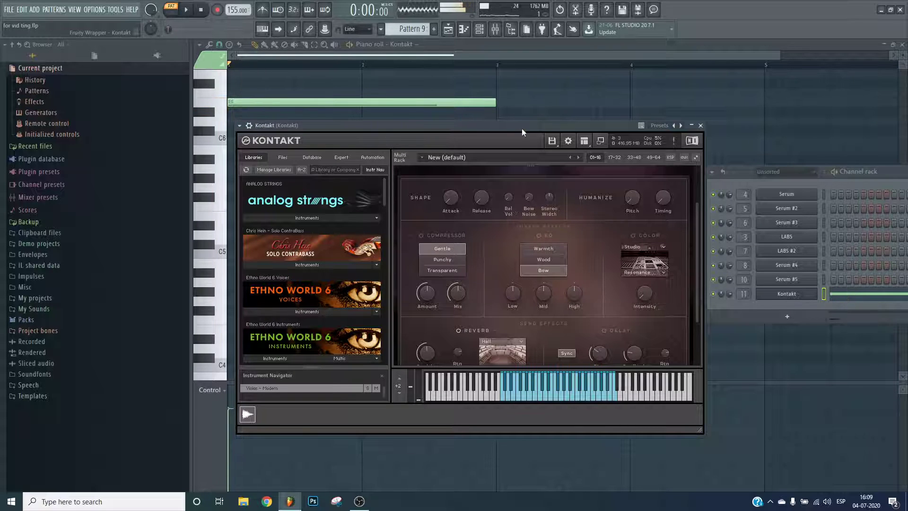
key("space")
key("space")
left_click_drag(529, 197, 557, 251)
key("space")
key("space")
key("space")
key("space")
key("space")
- Turn up the violas' Stereo Width and set the Attack to 0% while auditioning the note
left_click_drag(550, 196, 555, 175)
key("space")
key("space")
key("space")
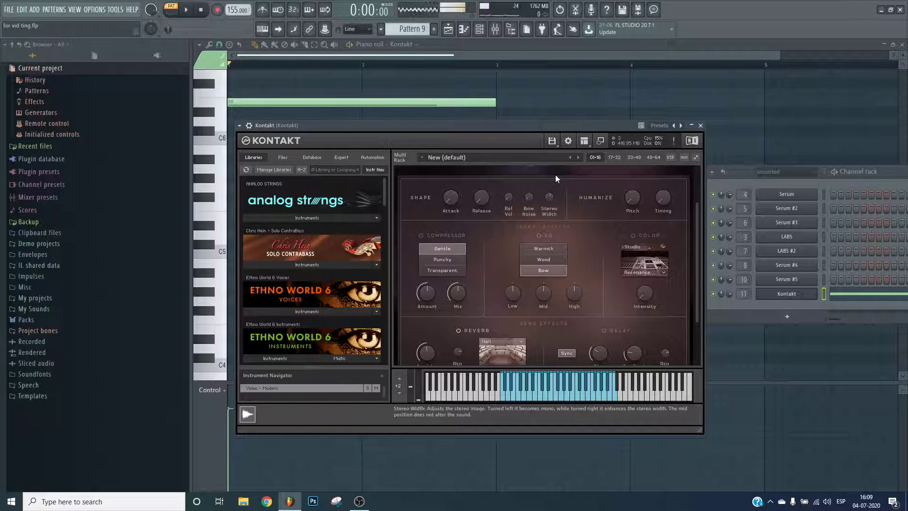
scroll(564, 243, "up", 3)
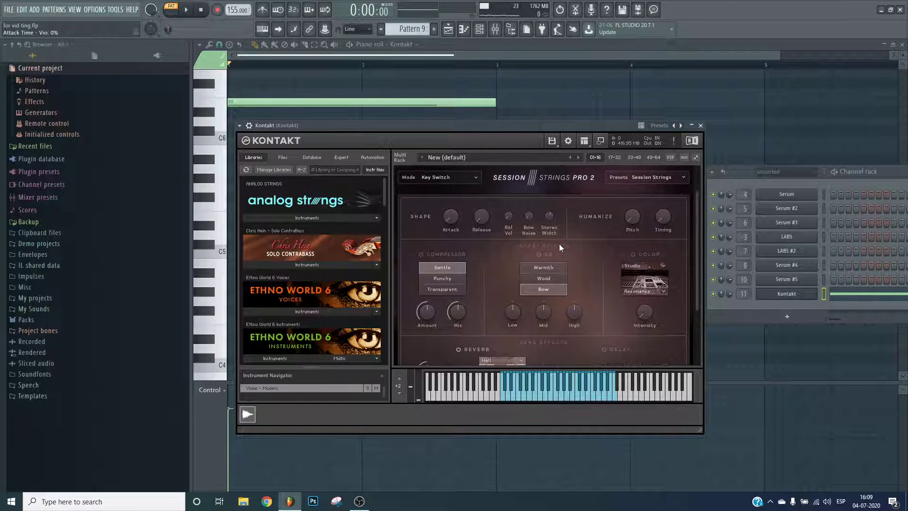
scroll(558, 243, "down", 3)
scroll(437, 261, "down", 3)
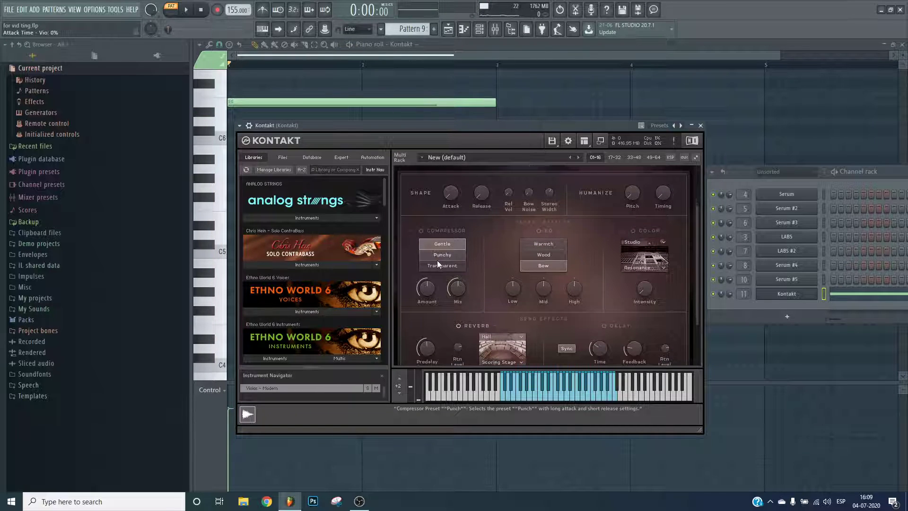
scroll(436, 260, "up", 3)
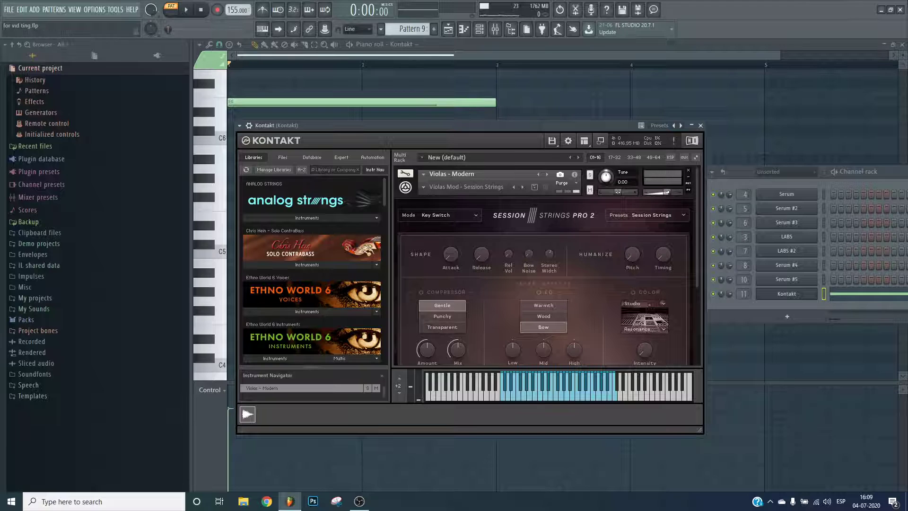
- Load ValhallaVintageVerb into slot 7 of the Kontakt mixer track and set its color to NOW
left_click(496, 29)
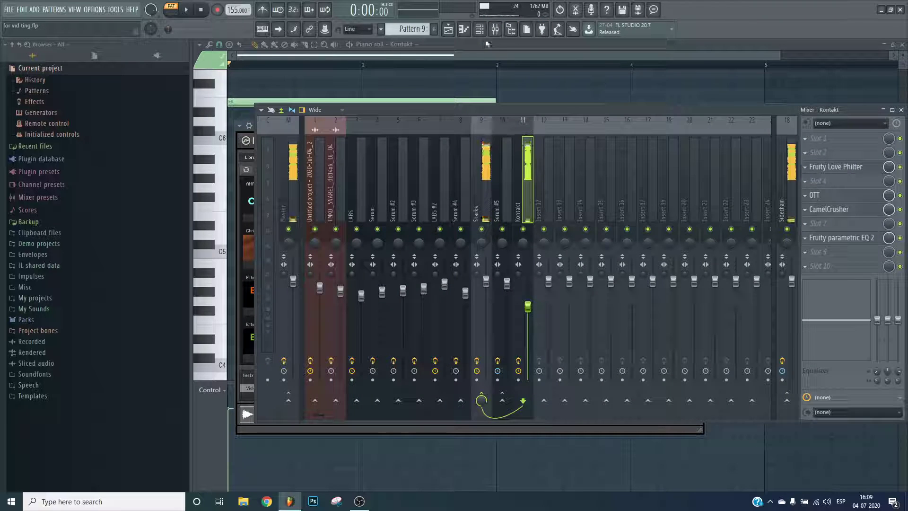
left_click(837, 223)
left_click(695, 185)
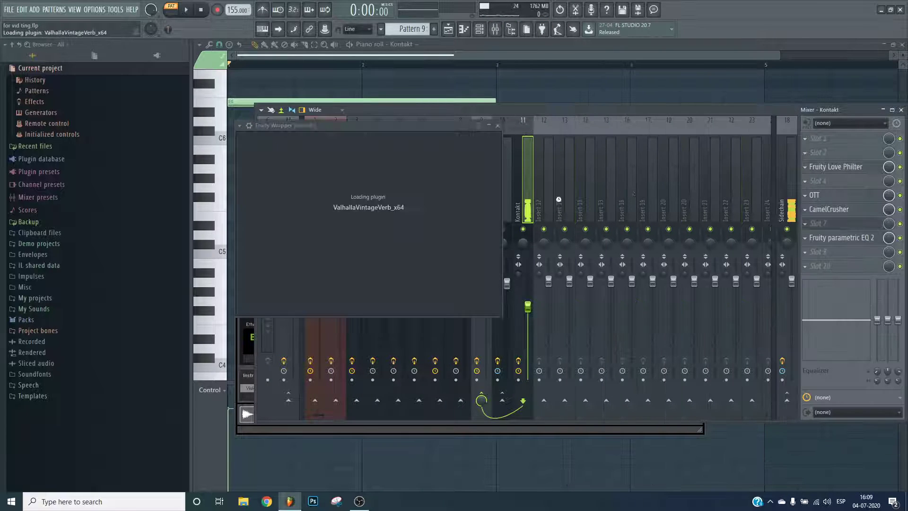
left_click_drag(261, 278, 266, 303)
left_click(432, 297)
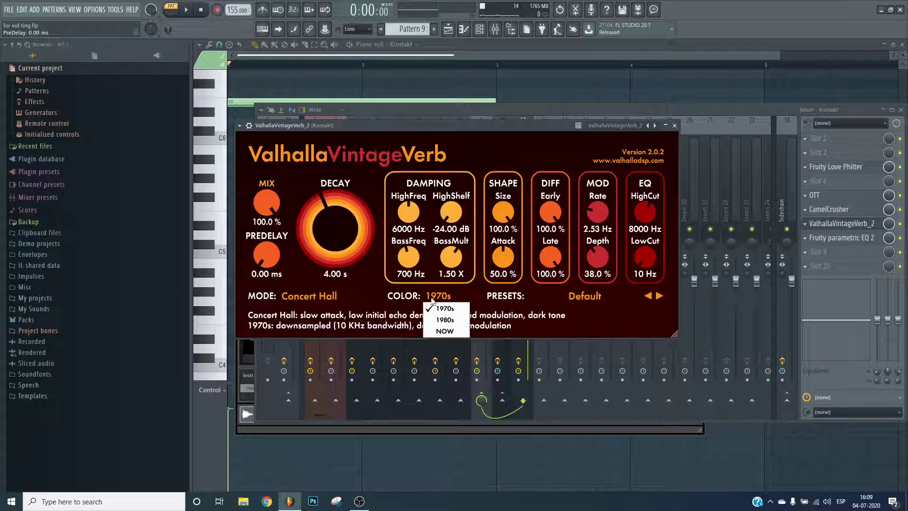
left_click(445, 332)
- Set the reverb to Room mode with about 50.4% mix and a 1.08 s decay, and lower its predelay
left_click_drag(268, 205, 267, 261)
left_click(298, 296)
left_click(328, 106)
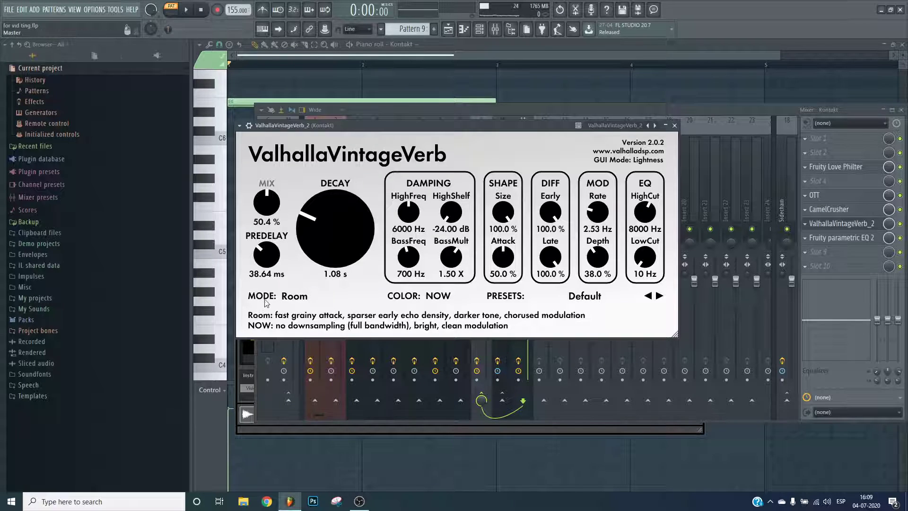
left_click_drag(263, 253, 266, 272)
left_click(707, 175)
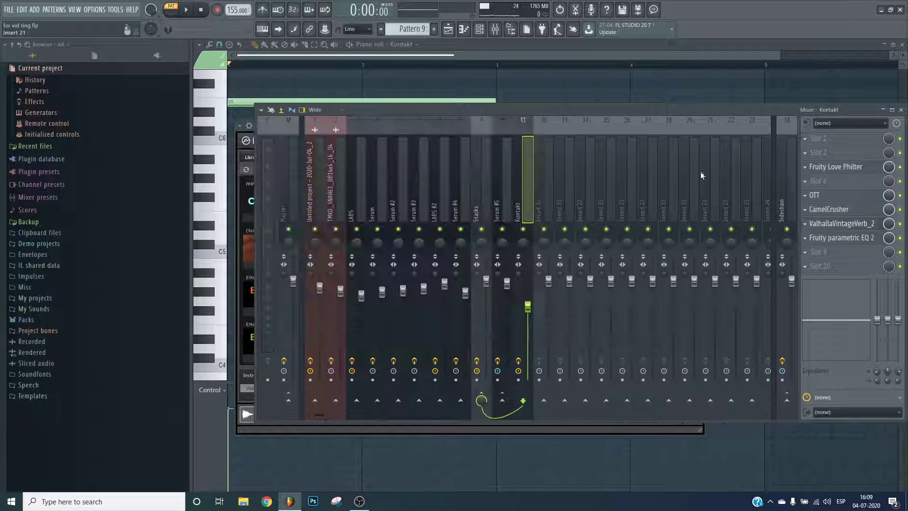
right_click(544, 401)
left_click(568, 409)
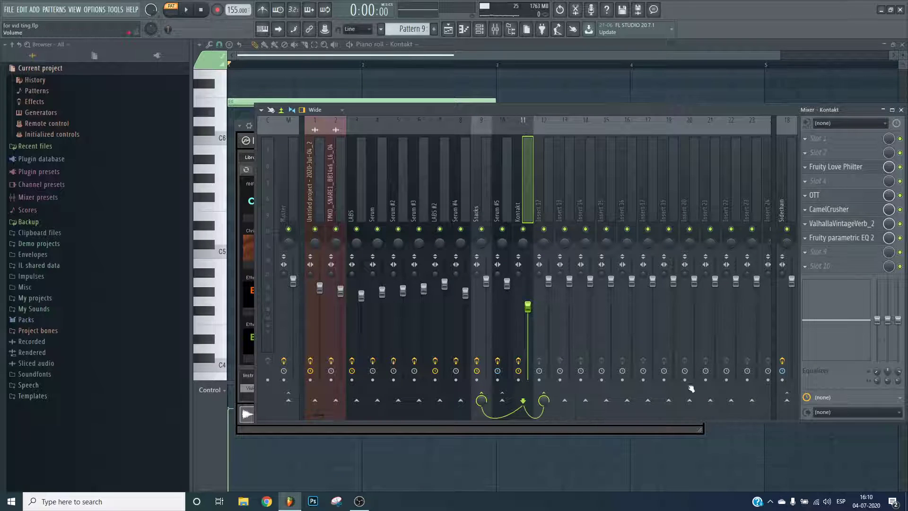
left_click(544, 400)
- Set the Kontakt reverb's Size to 65.2%, Attack to 15.2% and predelay to about 50 ms
left_click(849, 222)
left_click_drag(264, 255, 264, 273)
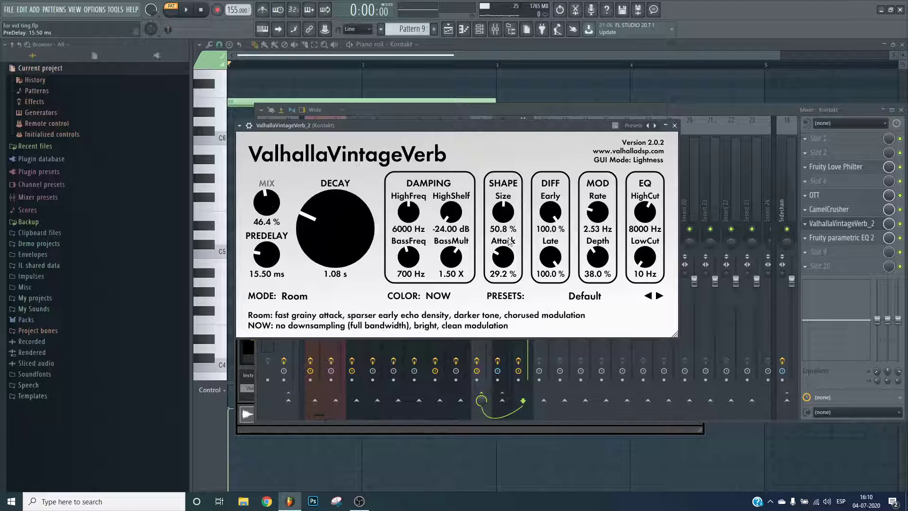
left_click_drag(503, 211, 504, 195)
left_click_drag(503, 255, 503, 272)
left_click_drag(264, 257, 263, 239)
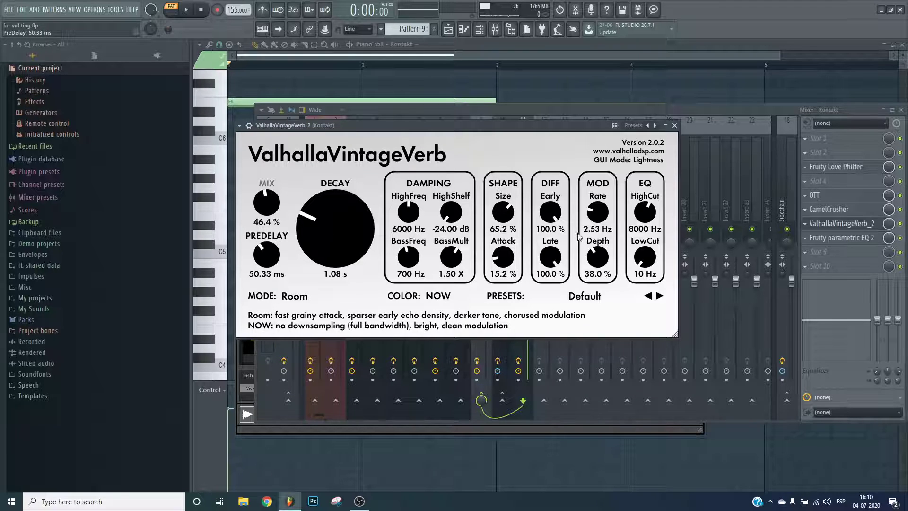
- Set the reverb's HighCut to 14970 Hz, LowCut to 470 Hz and mix to 34.4%, and lower the BassFreq damping
left_click_drag(649, 214, 649, 189)
left_click_drag(646, 258, 646, 228)
left_click_drag(255, 211, 252, 215)
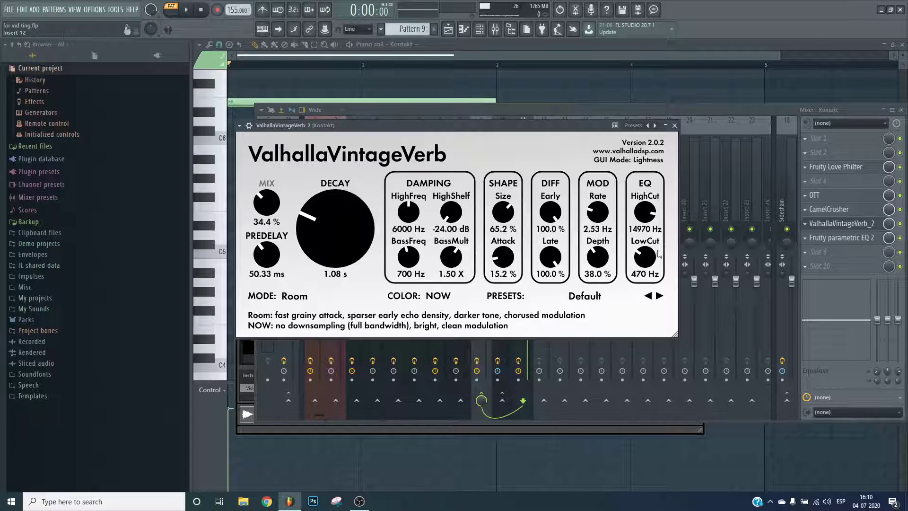
left_click_drag(410, 259, 416, 296)
left_click(675, 125)
- Play Pattern 9 and check the reverb and parametric EQ on the Kontakt track
key("space")
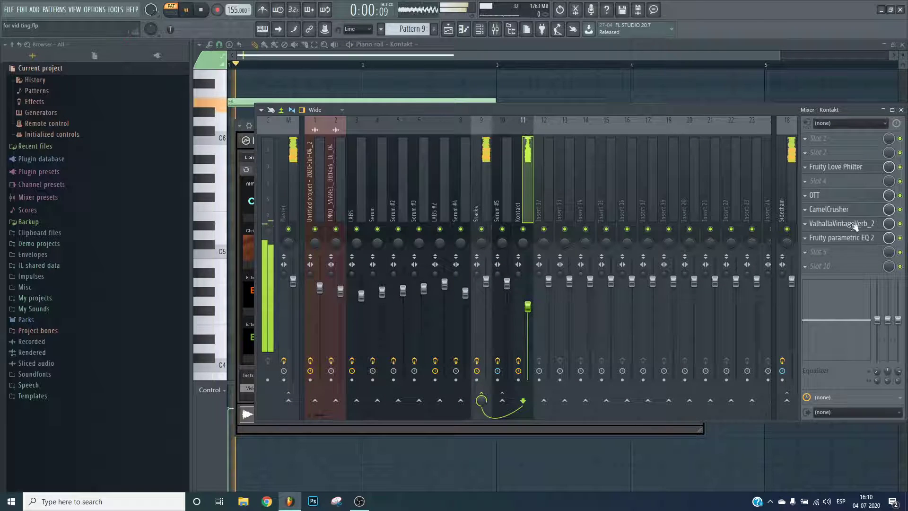
left_click(847, 223)
left_click(835, 237)
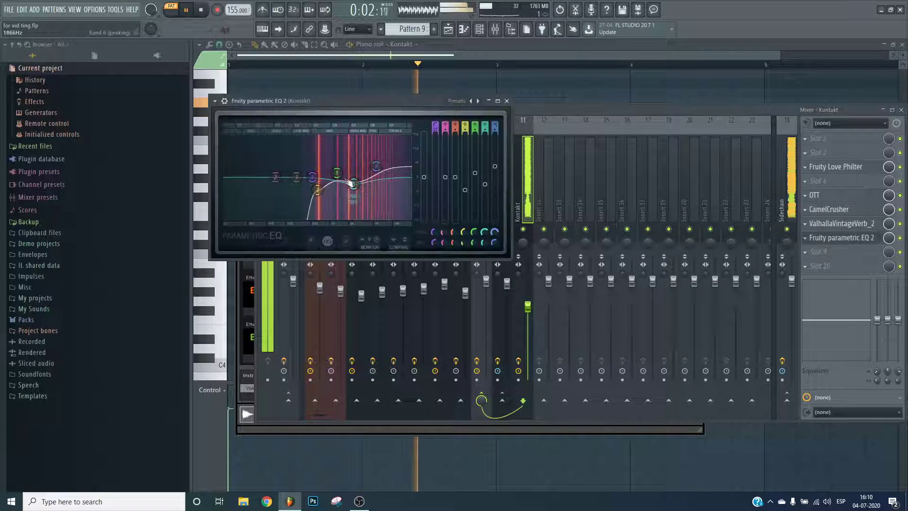
left_click(835, 238)
key("space")
- Add a Fruity parametric EQ 2 in slot 10 of the Kontakt track with a low cut and dips in bands 4, 5 and 6
left_click(833, 266)
left_click(708, 237)
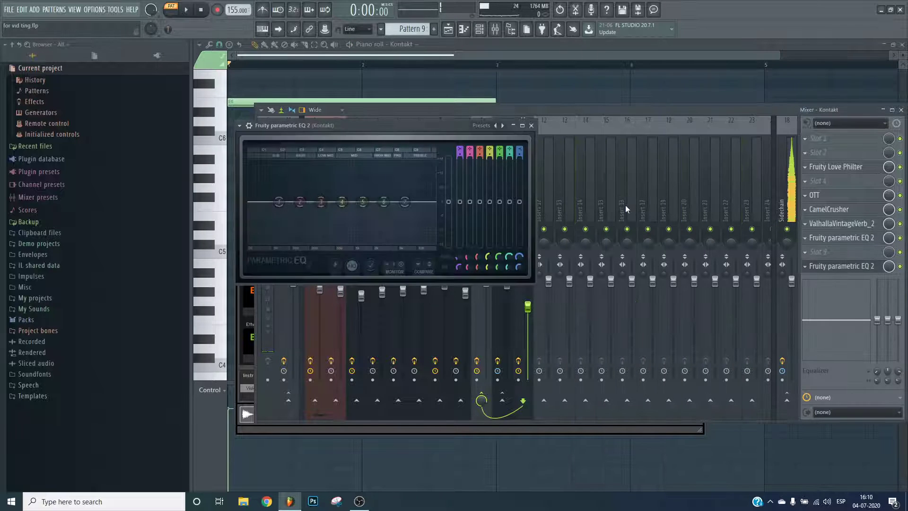
key("space")
mouse_move(378, 210)
left_mouse_down()
mouse_move(347, 209)
mouse_move(377, 204)
mouse_move(355, 209)
mouse_move(375, 216)
mouse_move(336, 229)
mouse_move(343, 219)
mouse_move(388, 207)
left_mouse_up()
left_click_drag(279, 202, 332, 202)
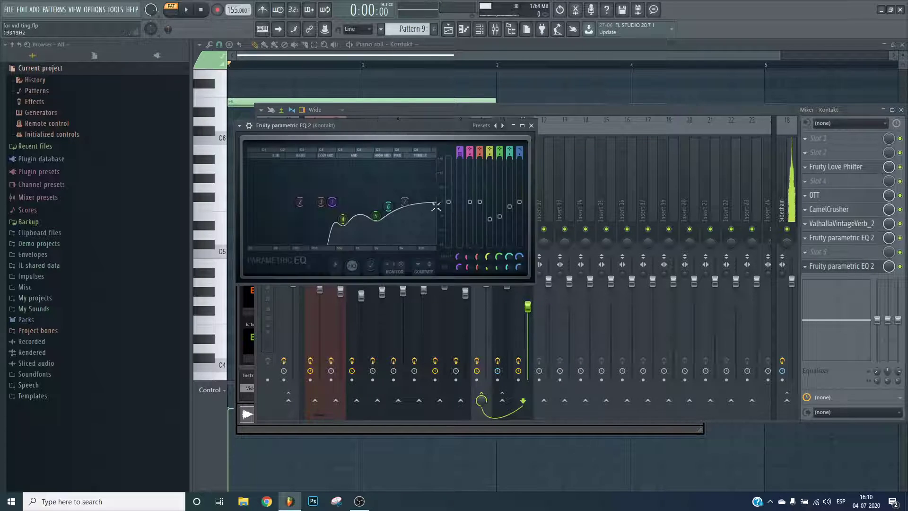
left_click(544, 308)
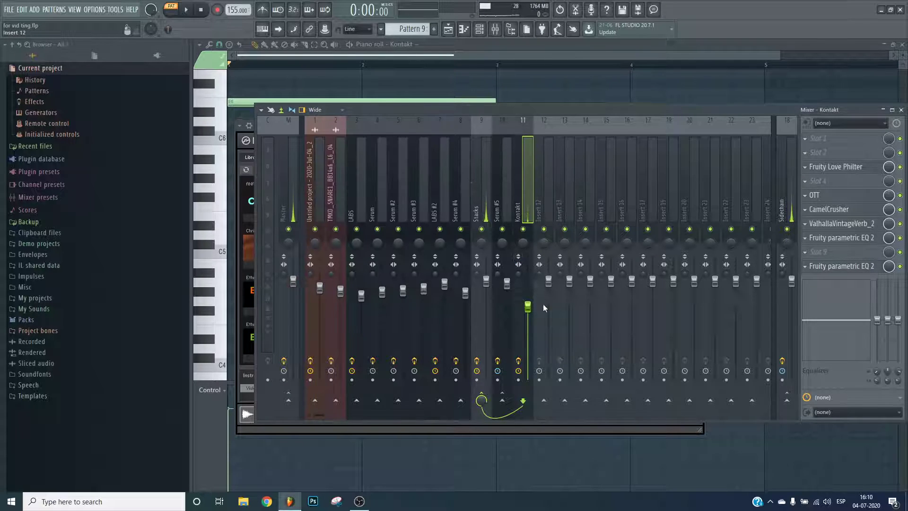
- Play Pattern 9 and the arrangement in song mode, and check the track levels in the mixer
key("F9")
left_click(495, 29)
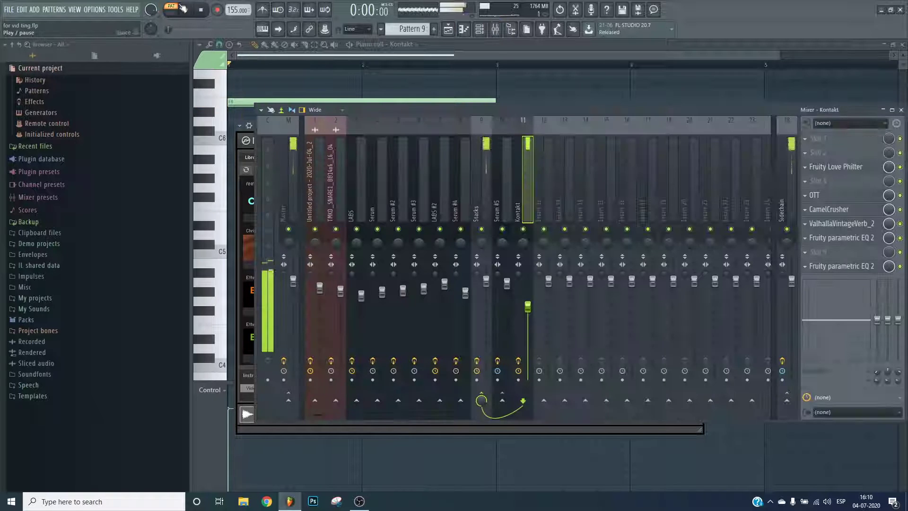
key("F9")
key("space")
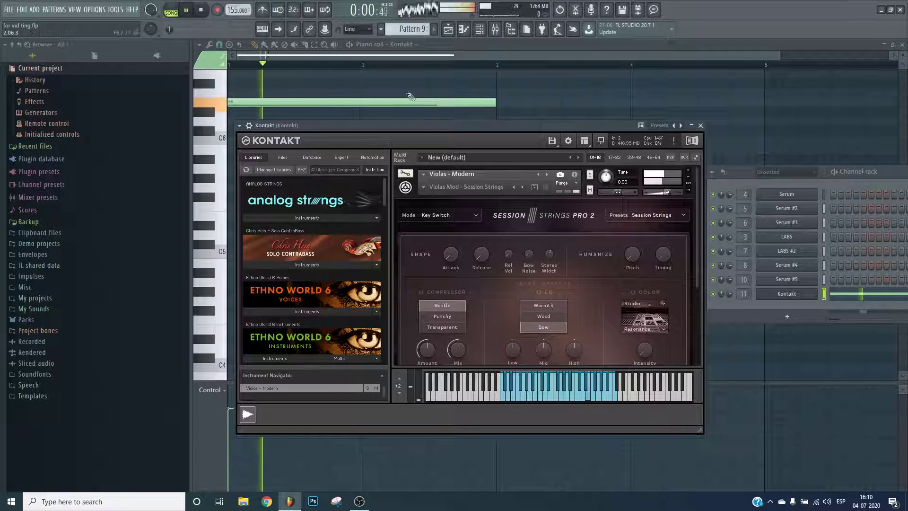
left_click(420, 101)
left_click(495, 30)
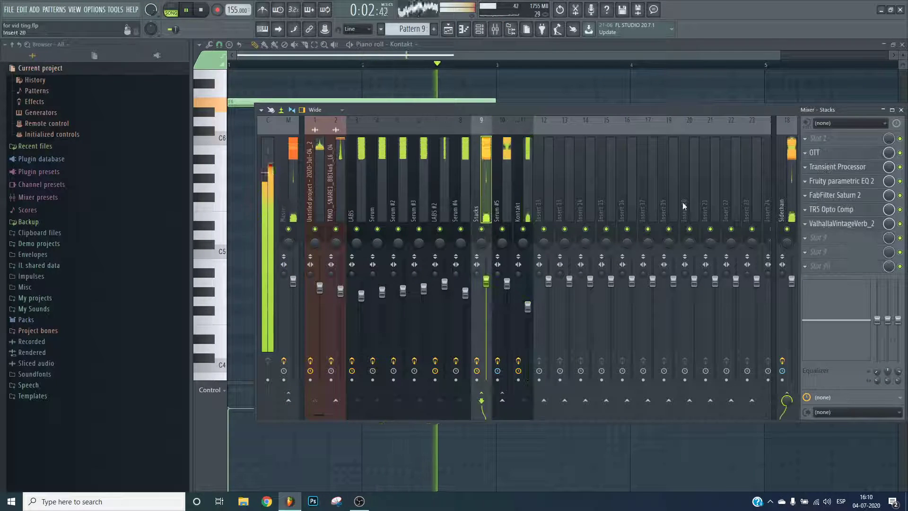
key("F9")
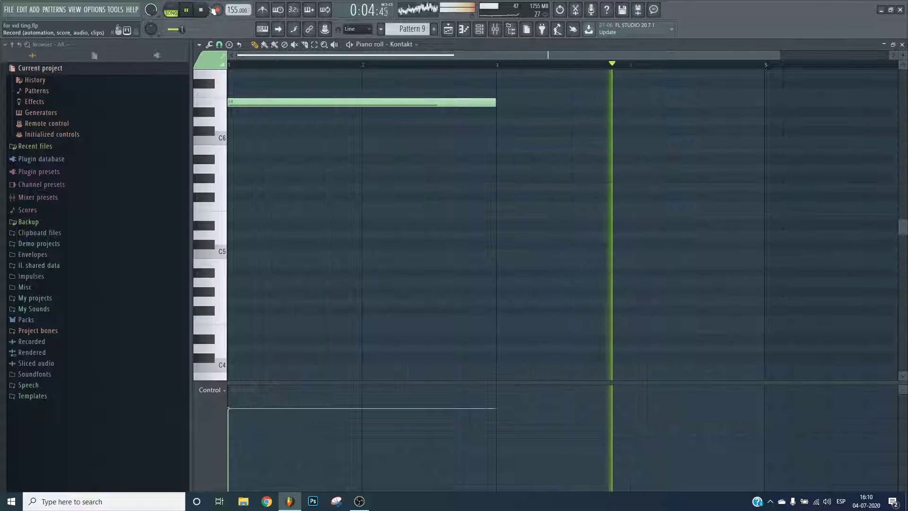
key("F9")
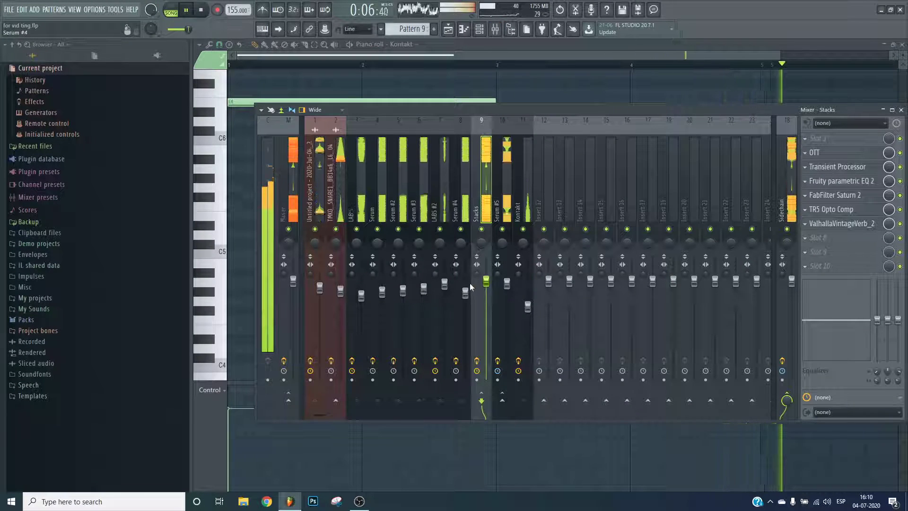
- Raise the Serum #4 track's fader slightly and increase the stereo width in its Ozone Imager
left_click(468, 285)
left_click(832, 180)
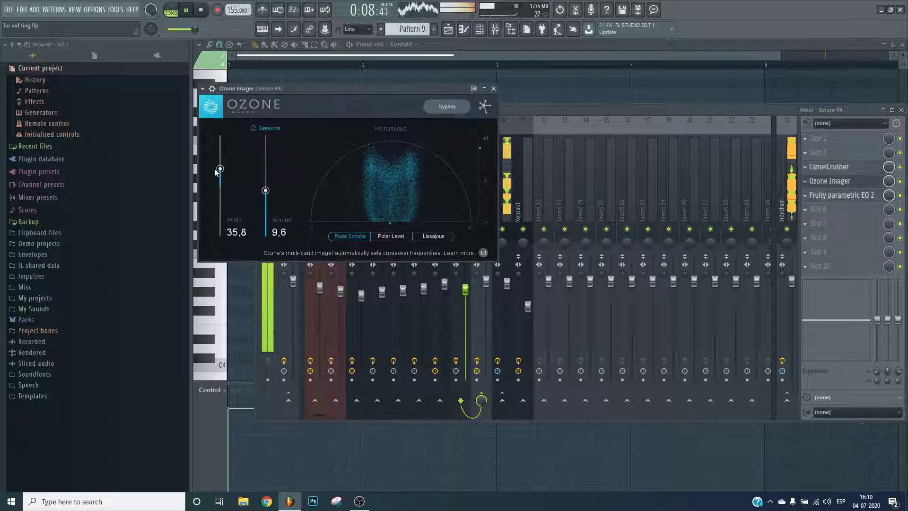
left_click_drag(219, 161, 221, 155)
key("Escape")
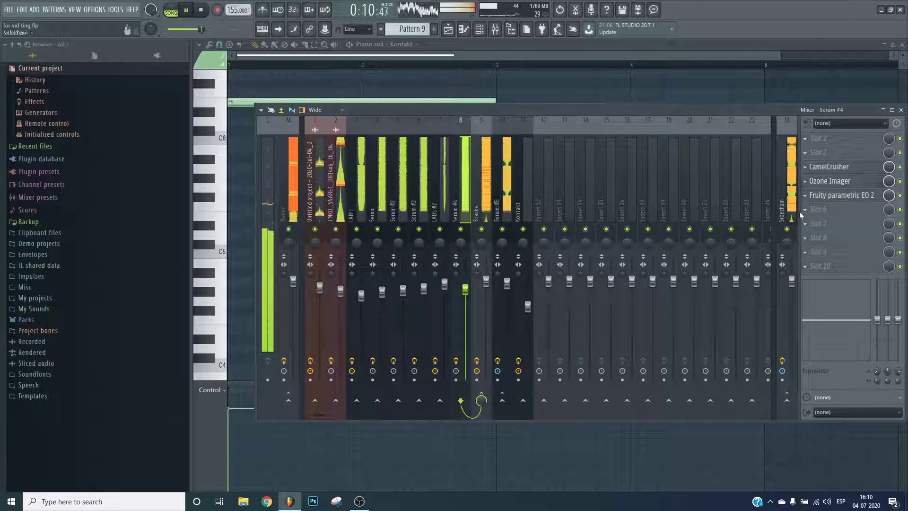
left_click(813, 183)
key("Escape")
key("Escape")
key("Escape")
- Stop playback, move the viola note in Pattern 9 up to F#6 and shorten it to about one bar
left_click(448, 29)
key("space")
left_click(465, 31)
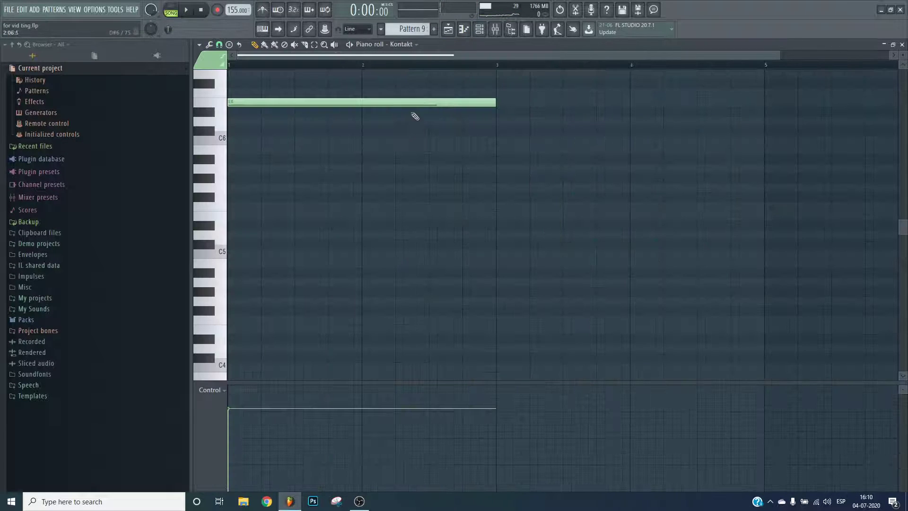
left_click_drag(422, 100, 420, 81)
scroll(453, 107, "up", 3)
key("space")
left_click_drag(495, 141, 356, 141)
key("space")
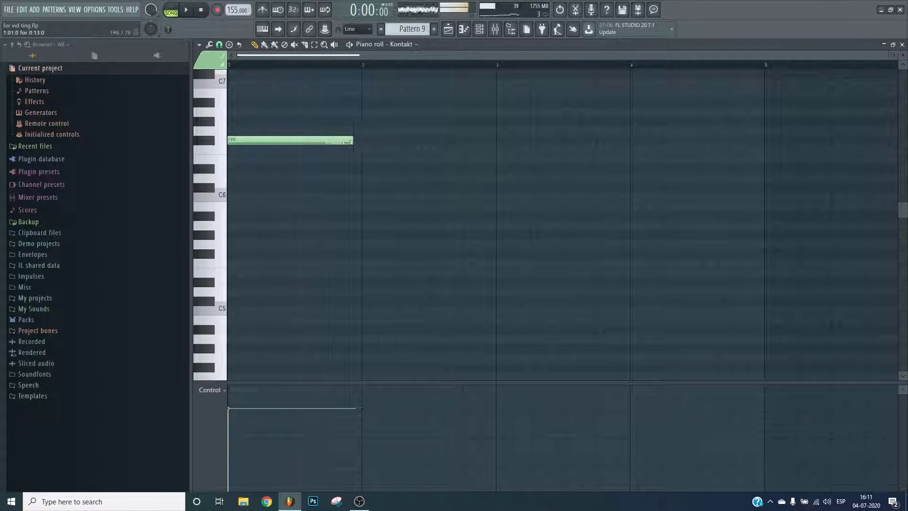
- Shorten the F#6 note to six steps, followed by a six-step C#6 and a four-step C6 note
scroll(300, 166, "up", 3)
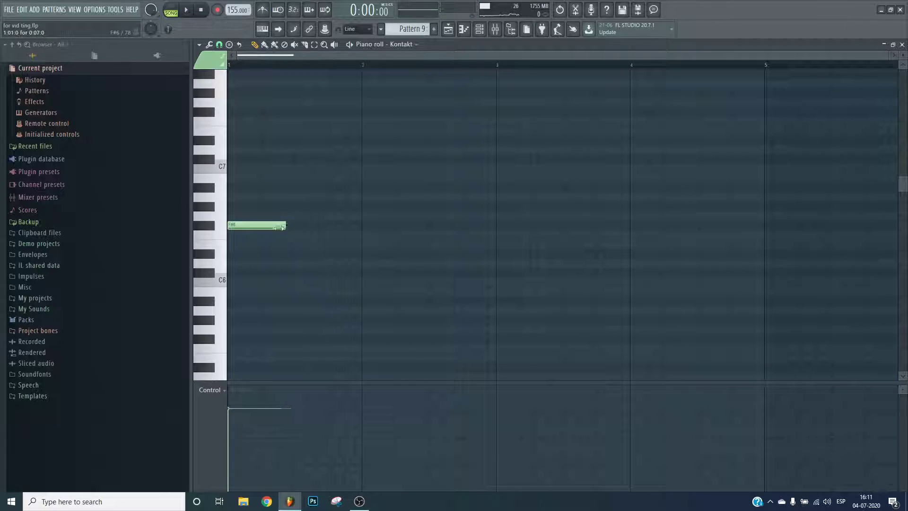
left_click_drag(290, 246, 282, 280)
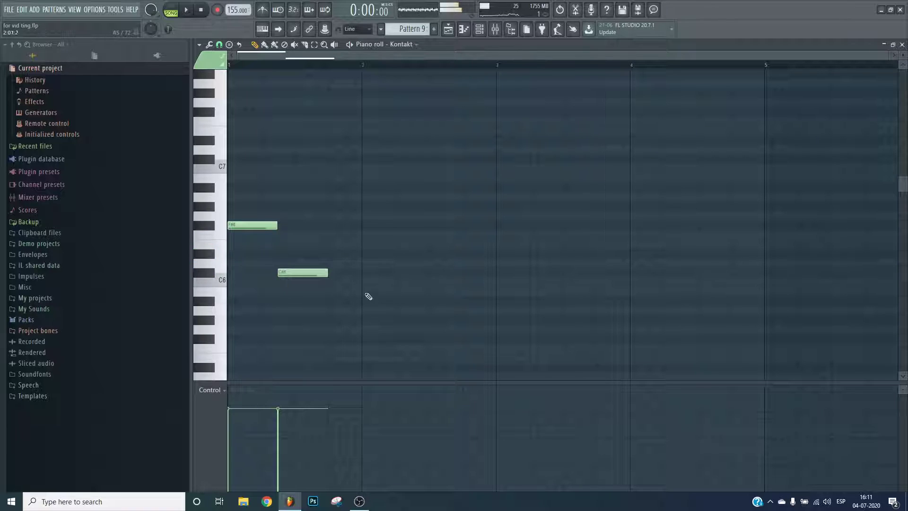
key("space")
left_click_drag(377, 283, 358, 285)
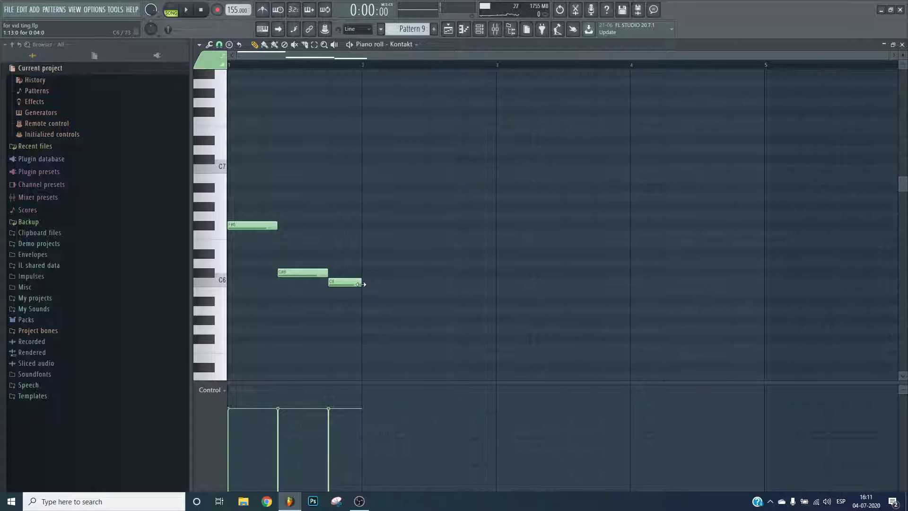
- Replace the three-note viola phrase with a single A#5 note filling bar 1
right_click(421, 284)
left_click_drag(239, 273, 229, 308)
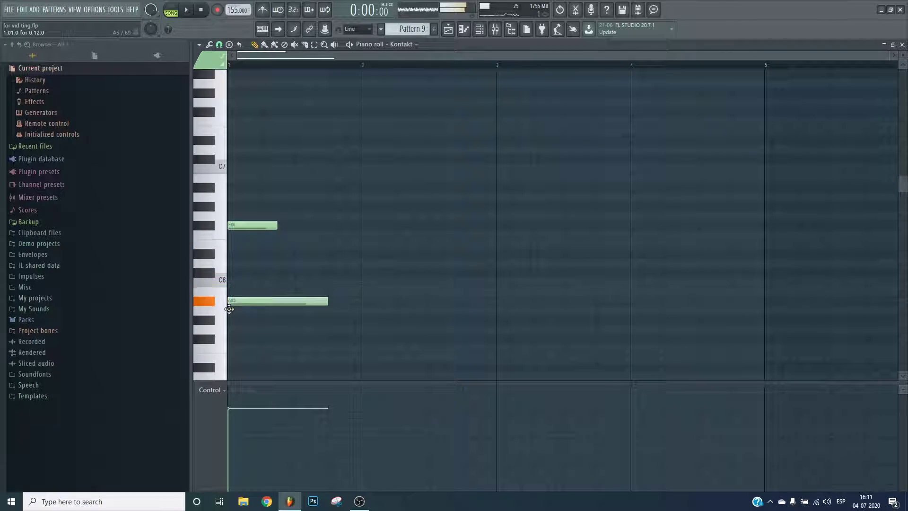
right_click(249, 226)
key("space")
key("space")
left_click_drag(327, 299, 353, 299)
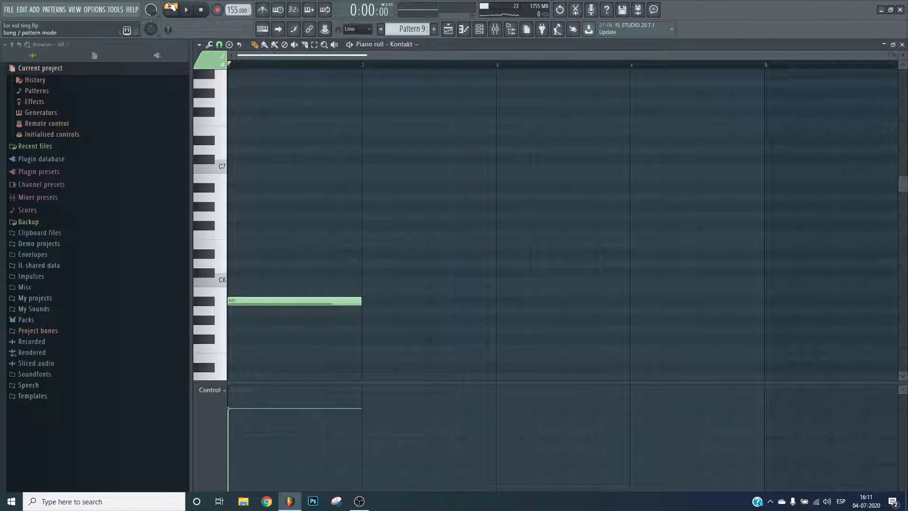
- Transpose the bar 1 viola note down one octave and add a one-bar G#4 note in bar 2
key("space")
key("ctrl+Down")
scroll(528, 146, "down", 3)
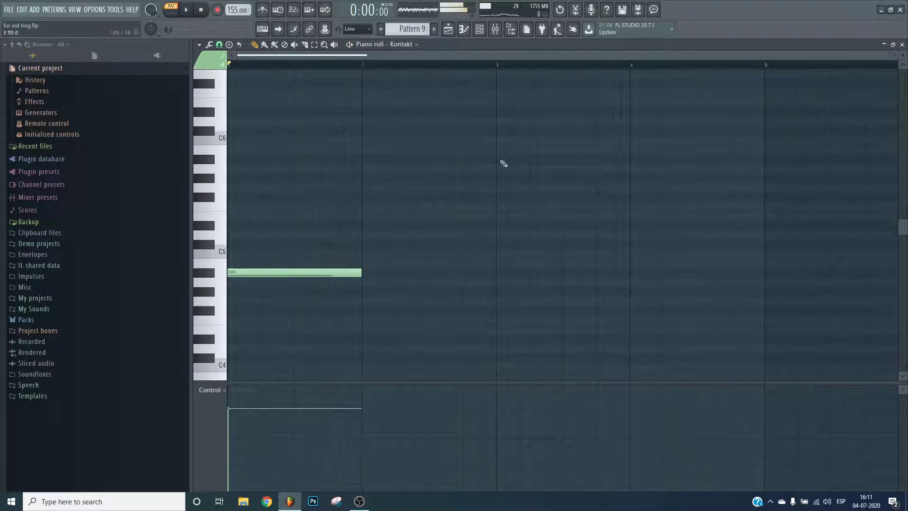
left_click(369, 292)
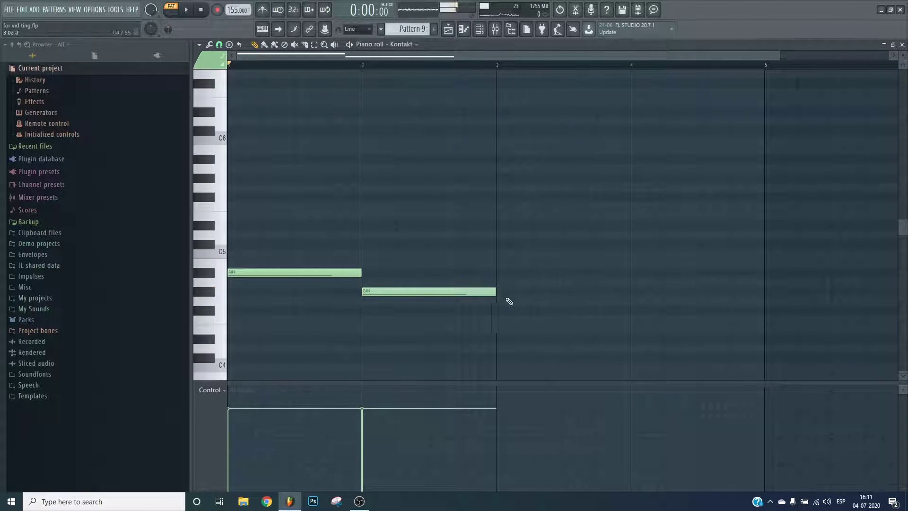
- Review the two Fruity Parametric EQ 2 curves on the Kontakt mixer track while the viola pattern plays
key("F9")
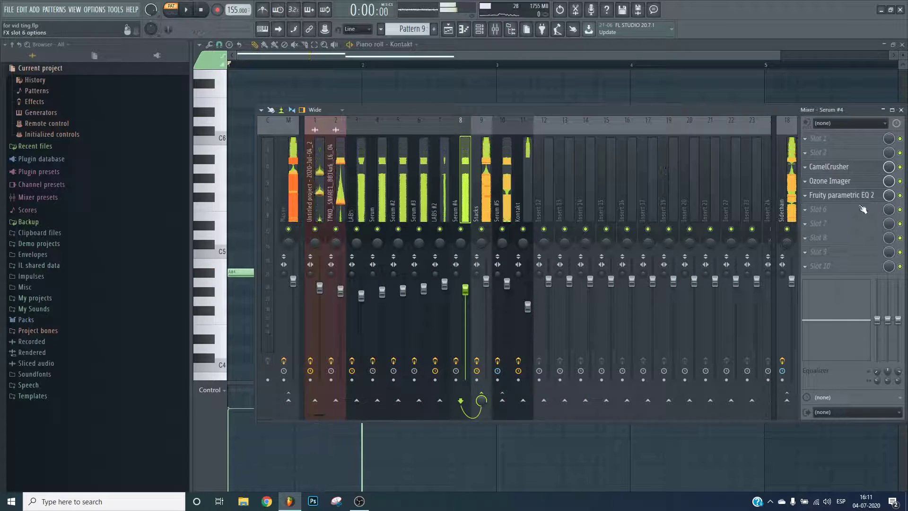
left_click(485, 189)
left_click(528, 194)
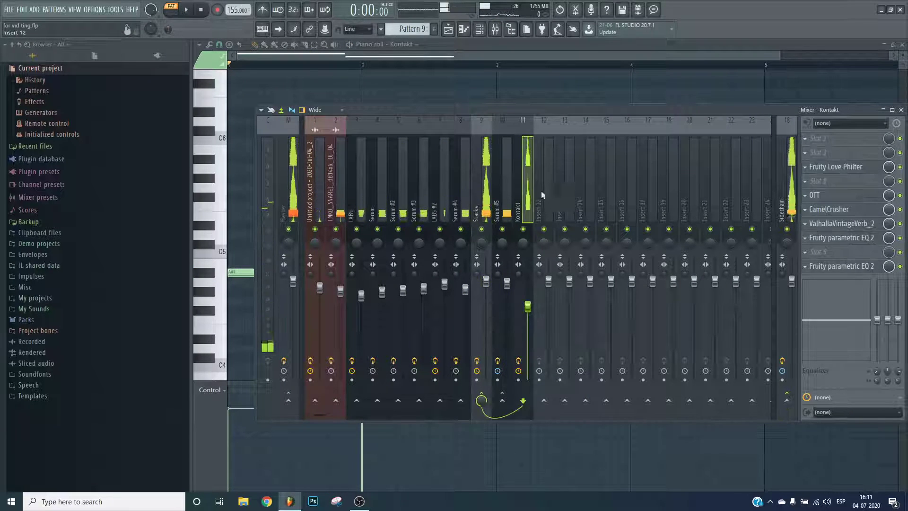
left_click(871, 238)
key("space")
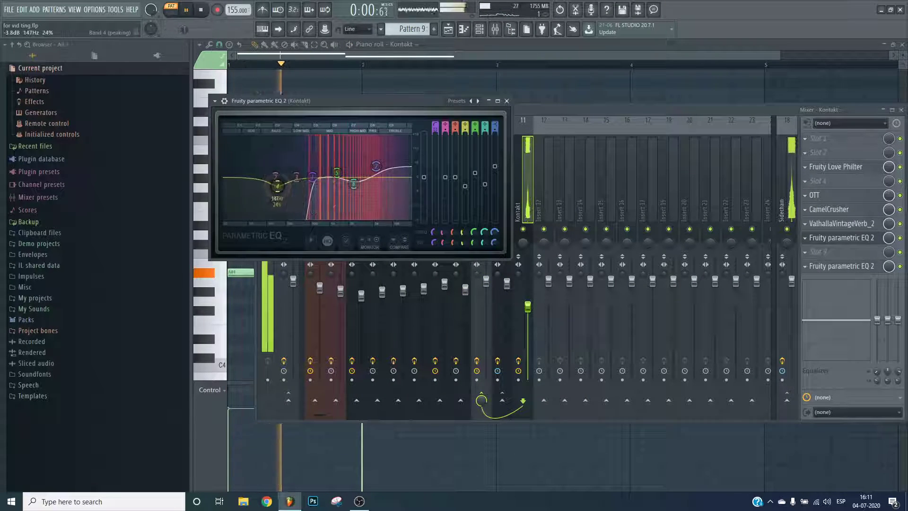
key("Escape")
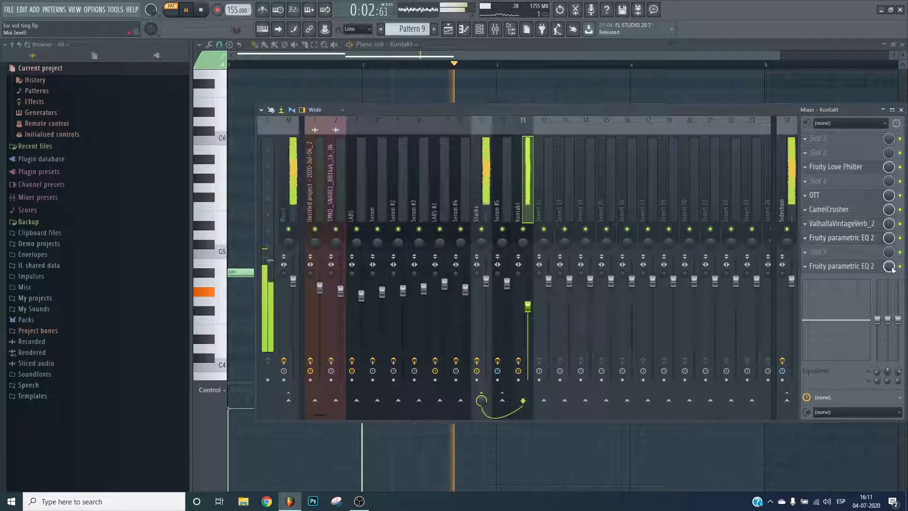
left_click(840, 270)
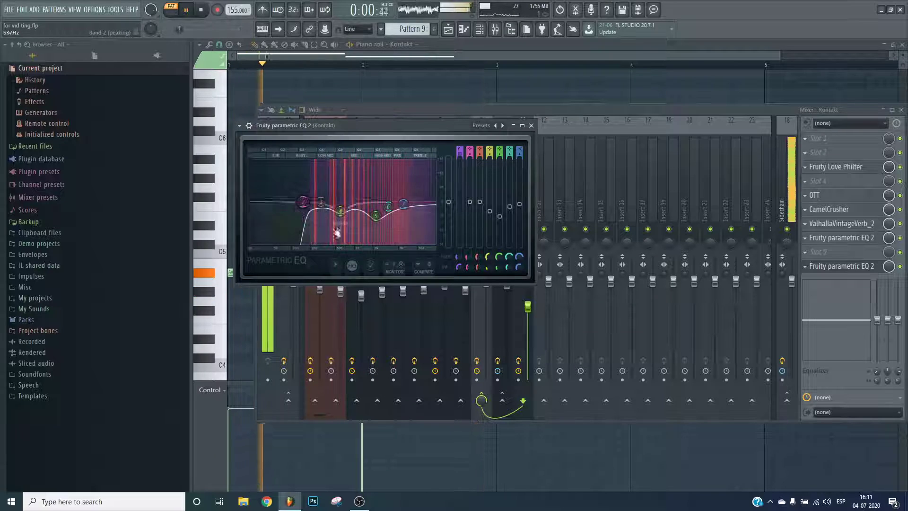
key("Escape")
- Switch playback to song mode and raise the Kontakt mixer track's volume slightly
left_click(174, 8)
left_click_drag(528, 307, 528, 302)
key("F9")
- Extend the A#4 viola note to 20 steps and replace the bar 2 note with six-step G#4 and C#5 notes
right_click(368, 291)
left_click_drag(362, 273, 396, 273)
left_click(398, 292)
key("space")
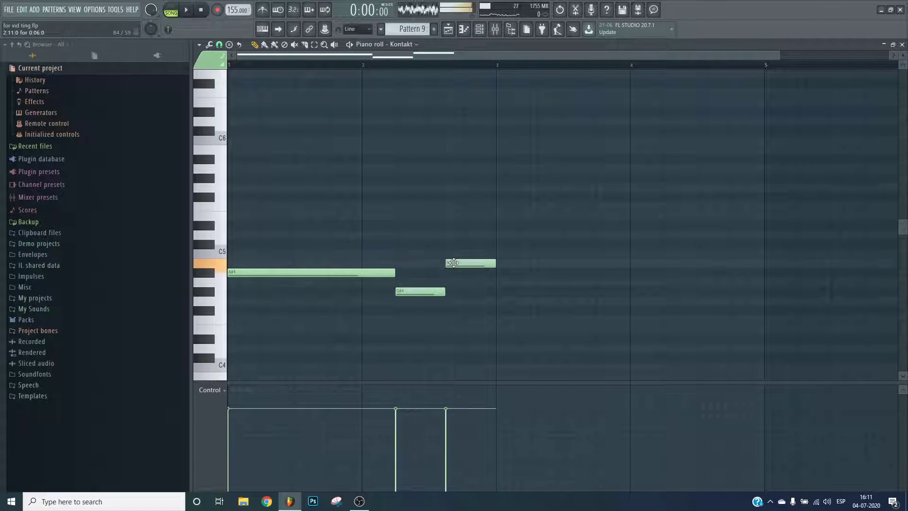
left_click_drag(454, 262, 453, 237)
scroll(499, 261, "up", 3)
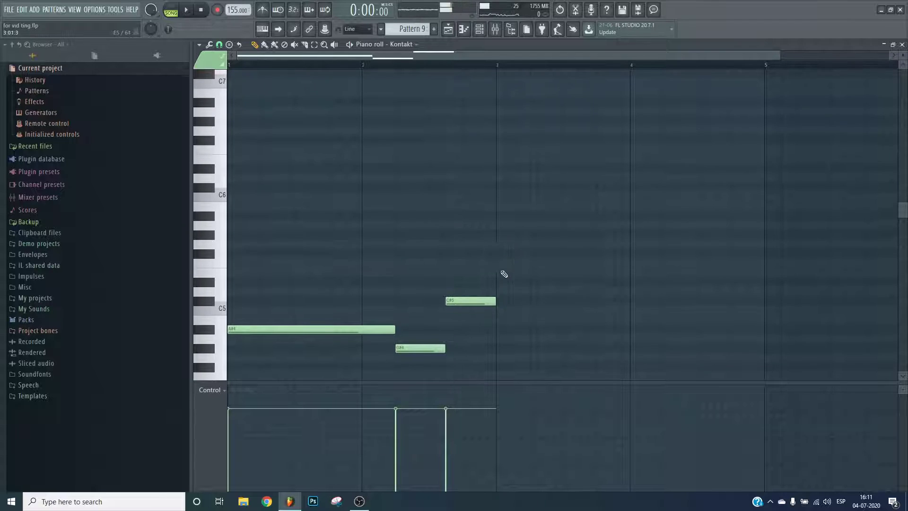
- Add an eight-step C5 note at the start of bar 3 while auditioning the phrase in the song
key("space")
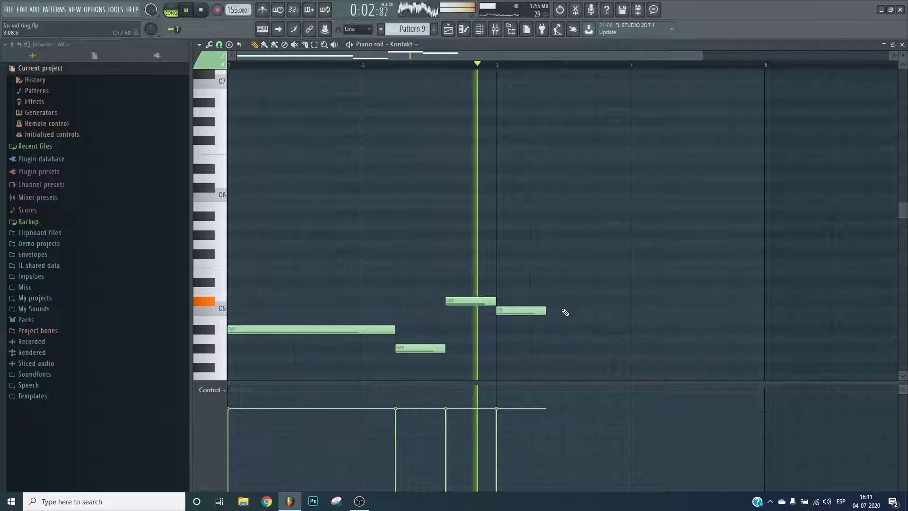
left_click_drag(546, 311, 549, 311)
key("space")
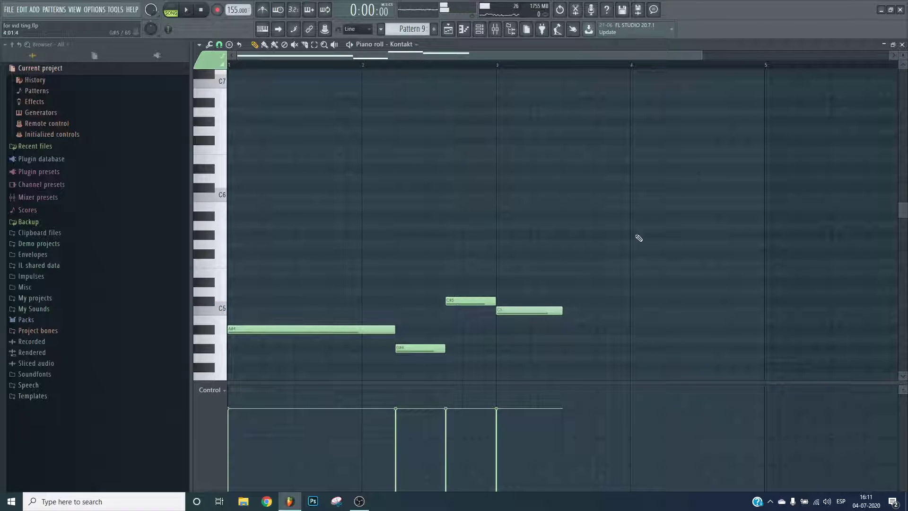
- Continue bar 3 with three-step F5 and F#5 notes and a two-step A#5 note ending the bar
mouse_move(575, 255)
left_mouse_down()
mouse_move(573, 275)
mouse_move(574, 263)
left_mouse_up()
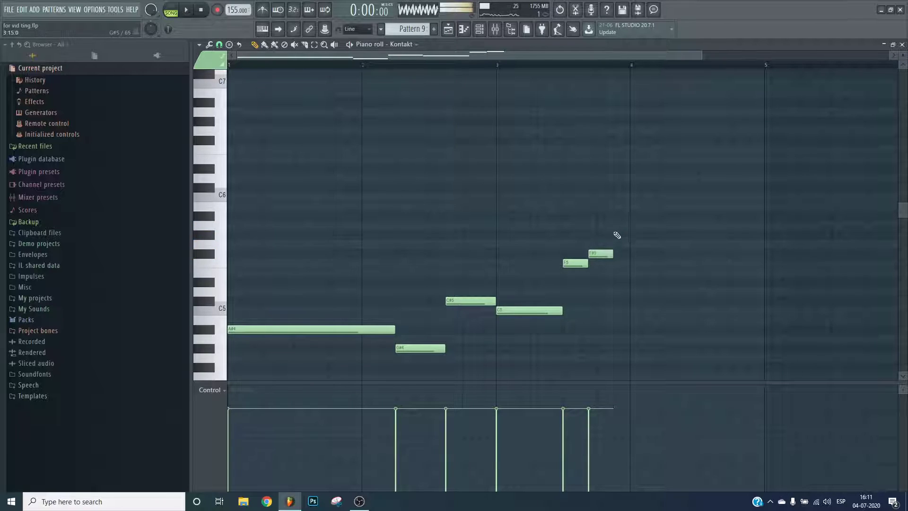
key("space")
left_click_drag(638, 216, 630, 216)
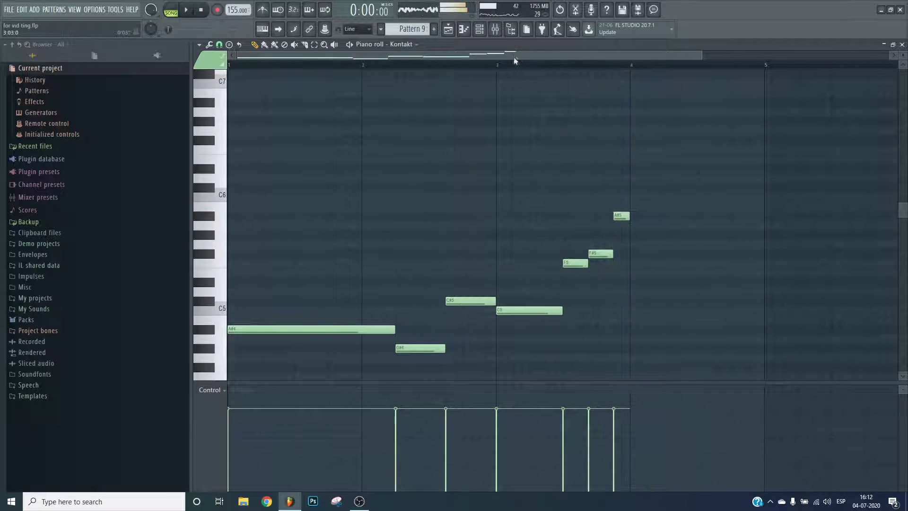
- Rework the end of bar 3 into a two-step F5, a two-step F#5 and a four-step A#5 note
right_click(605, 254)
right_click(620, 217)
left_click_drag(587, 263, 582, 267)
left_click(587, 236)
key("space")
key("space")
key("space")
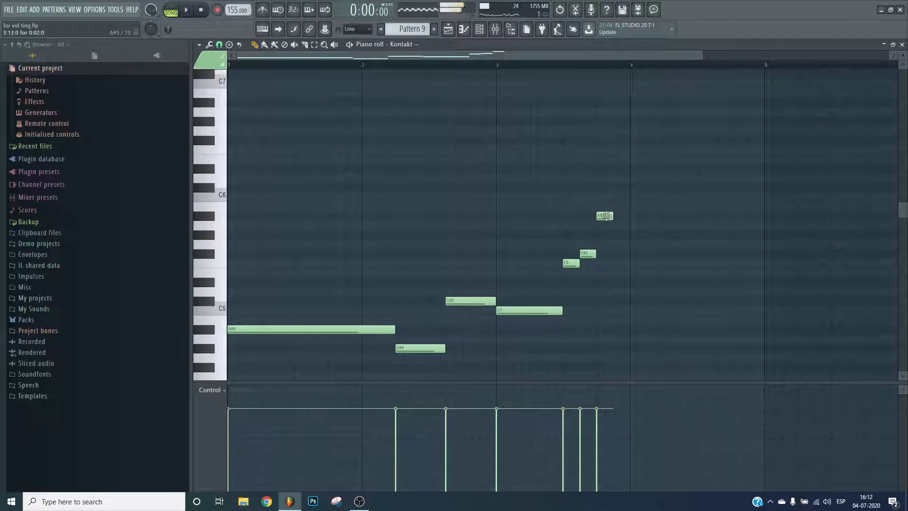
- Open the Kontakt viola's main page and assign the Spiccato articulation to the E-2 key-switch slot
left_click(479, 29)
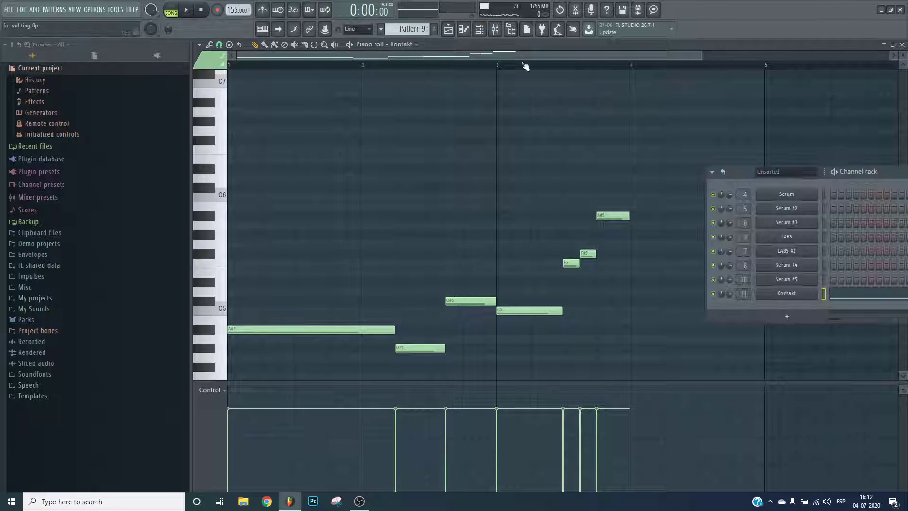
left_click(789, 297)
scroll(532, 289, "down", 5)
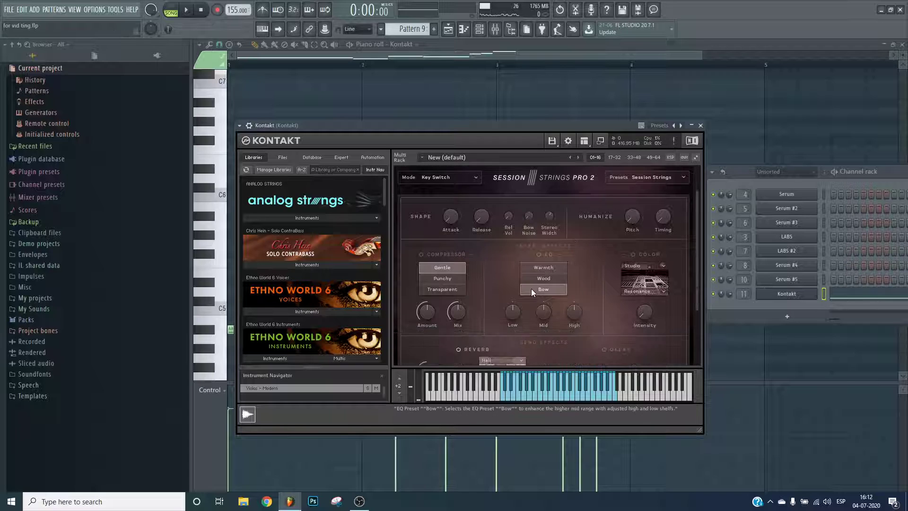
scroll(499, 259, "down", 1)
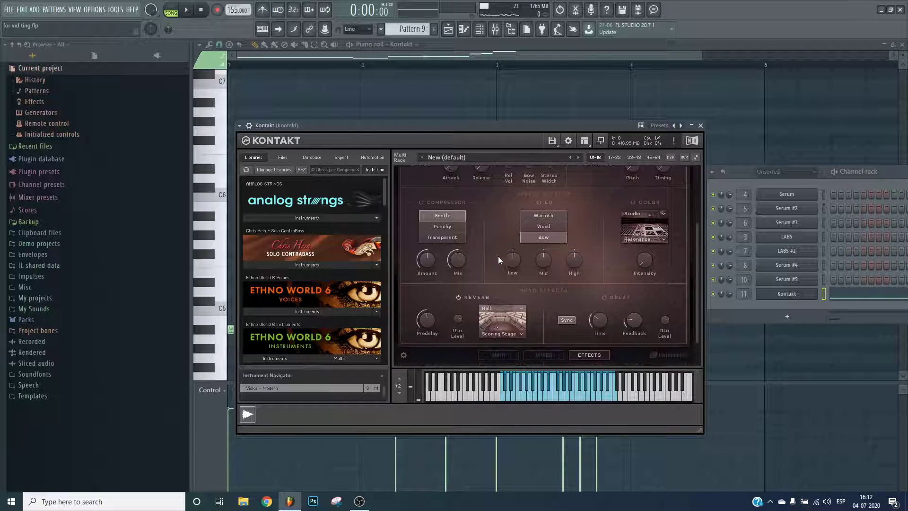
left_click(503, 354)
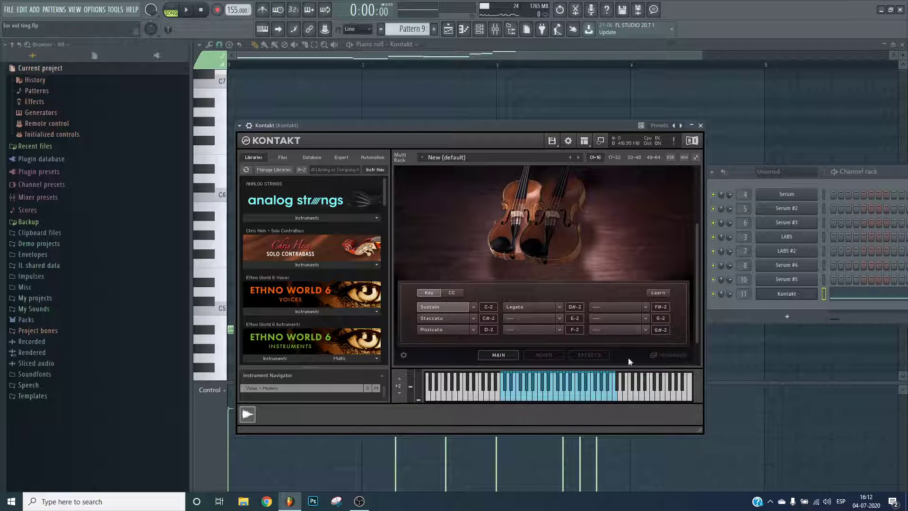
left_click(558, 319)
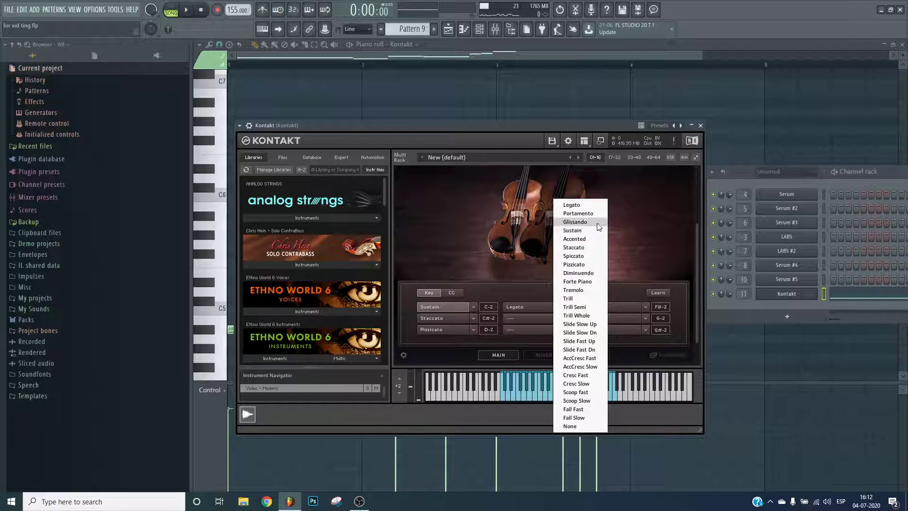
left_click(574, 256)
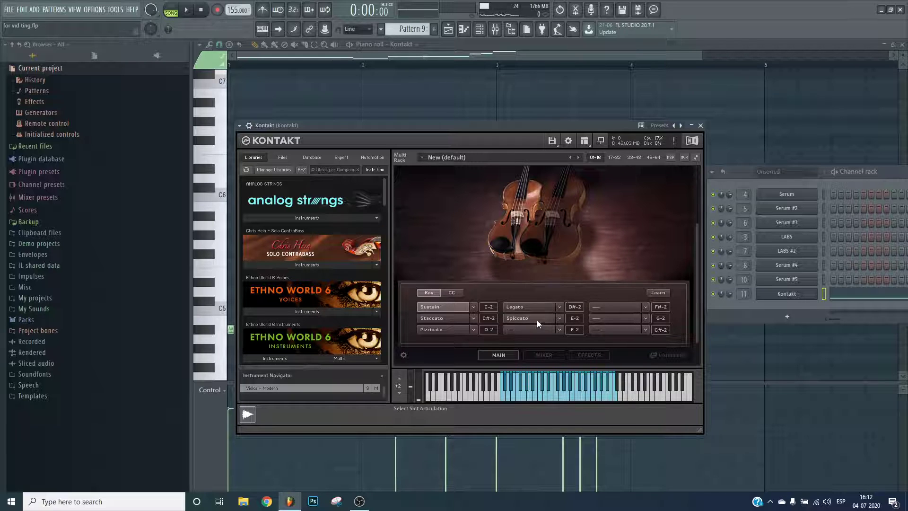
- Audition the Spiccato articulation during song playback with the Kontakt track soloed in the mixer
key("space")
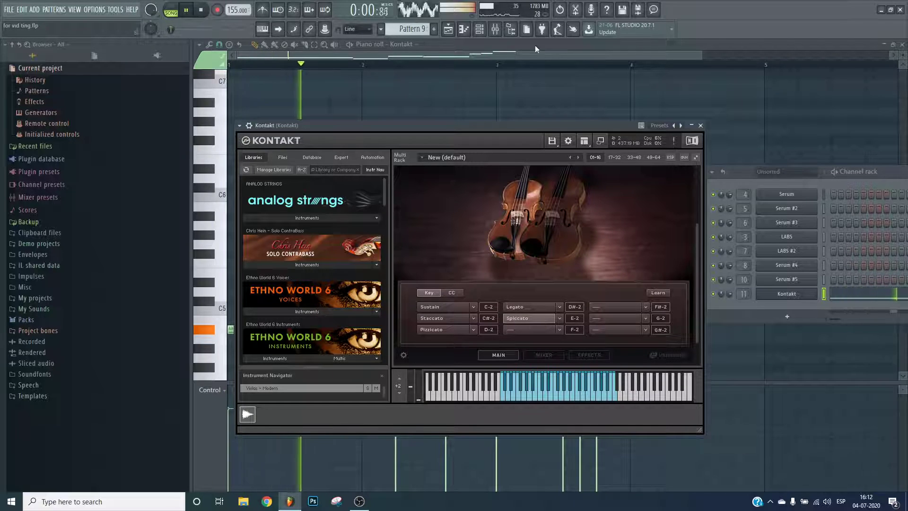
left_click(480, 30)
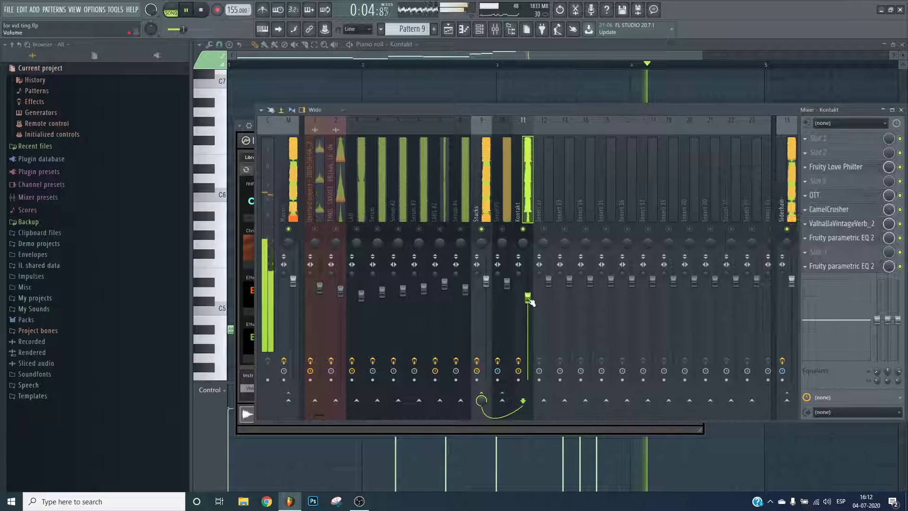
key("Escape")
- Return to the viola piano roll and restart playback with the metronome enabled
key("space")
key("Escape")
key("space")
left_click(262, 10)
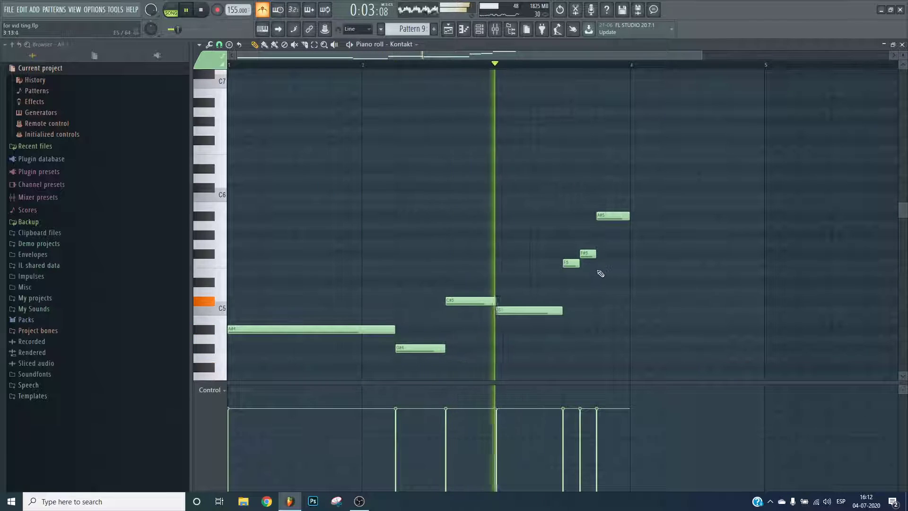
- Rework the melody's ending in the piano roll by replacing the last rising notes with a longer C5 and one short F5 ending at bar 4
key("space")
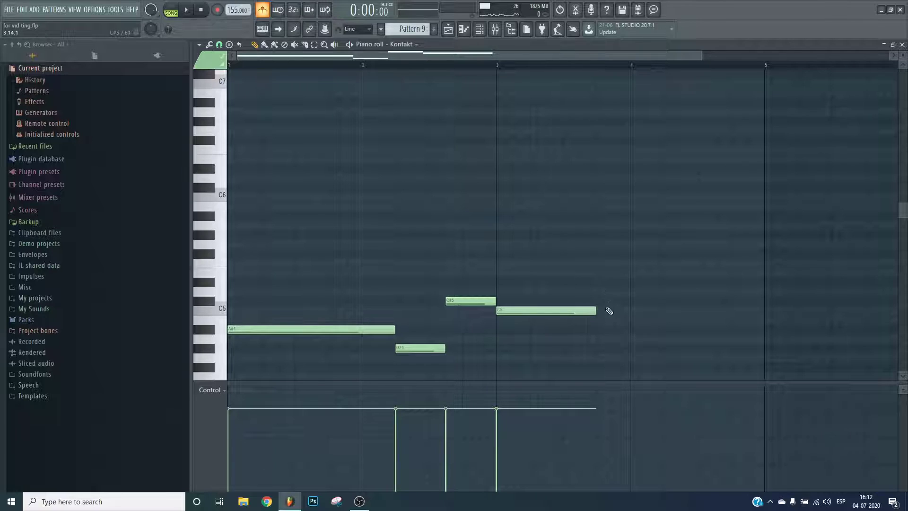
left_click_drag(600, 330, 602, 251)
key("space")
left_click_drag(696, 253, 664, 253)
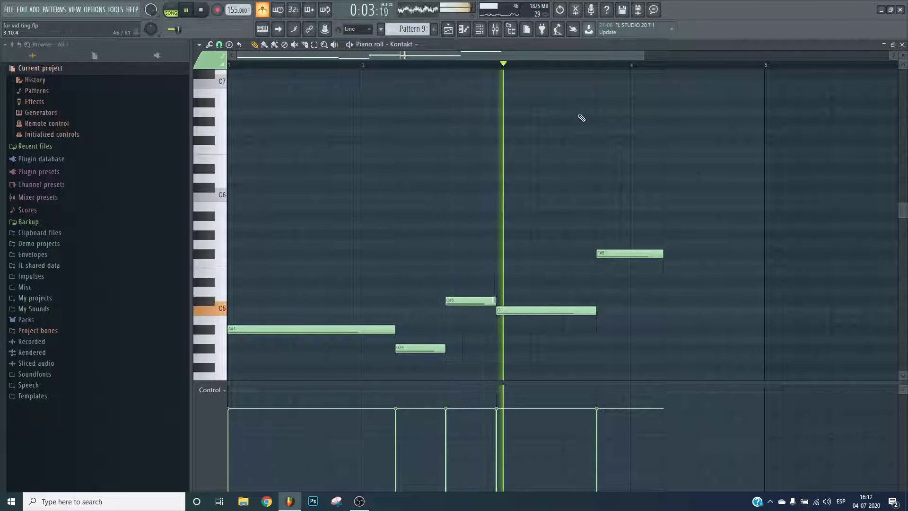
key("space")
mouse_move(622, 259)
left_mouse_down()
mouse_move(622, 270)
mouse_move(629, 263)
left_mouse_up()
key("space")
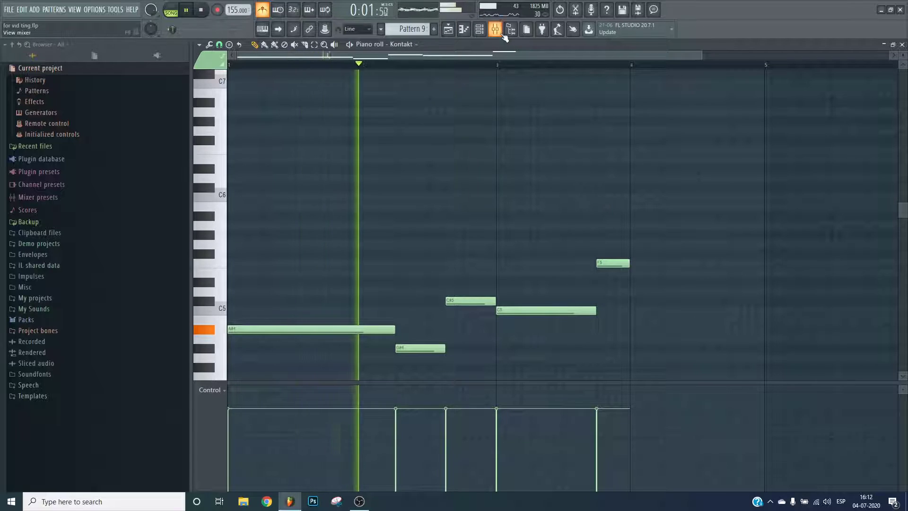
- Show the mixer and the channel rack and open the Kontakt channel's Violas instrument
left_click(503, 34)
left_click(511, 30)
key("space")
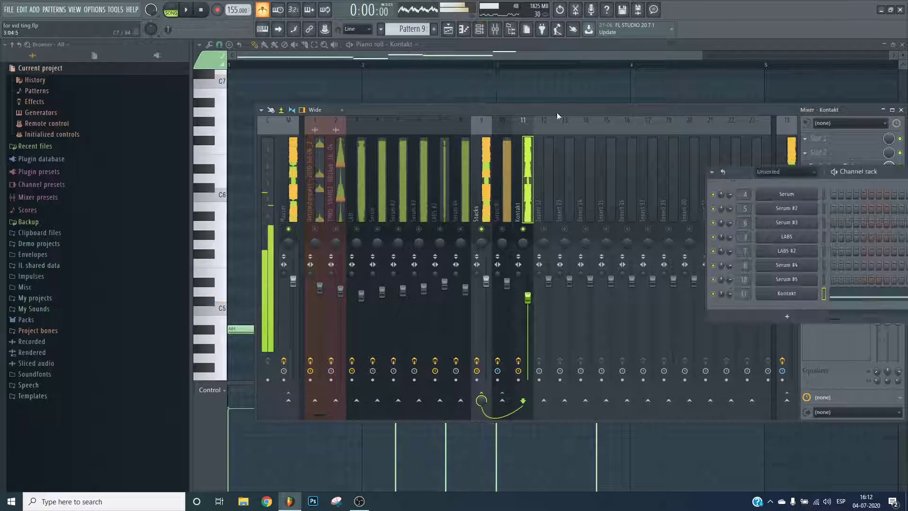
left_click(797, 297)
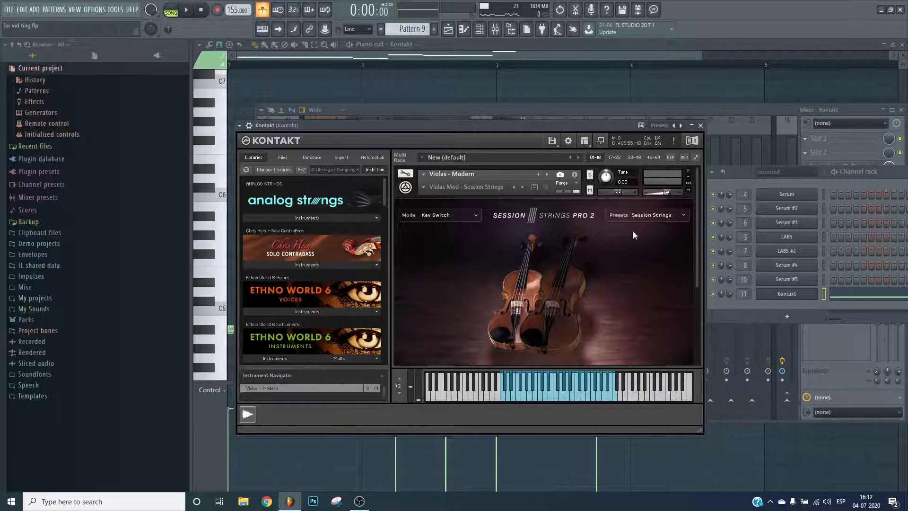
right_click(803, 296)
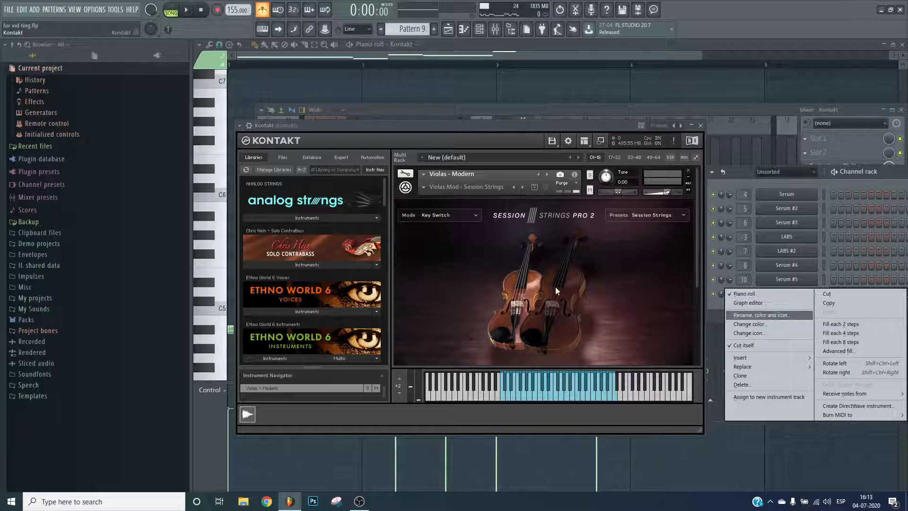
key("Escape")
key("Escape")
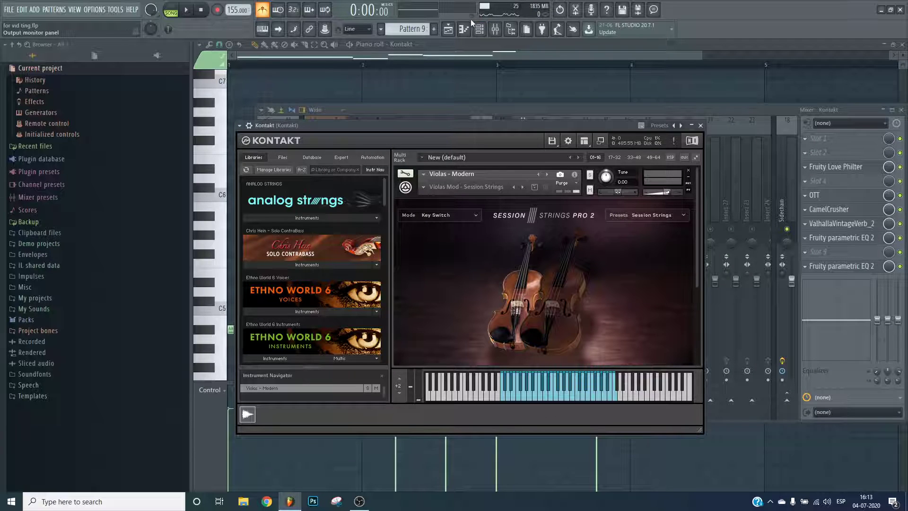
- Add the Strings Solo preset from the Packs library's orchestral instruments to the channel rack as a new channel
left_click(479, 29)
left_click(50, 313)
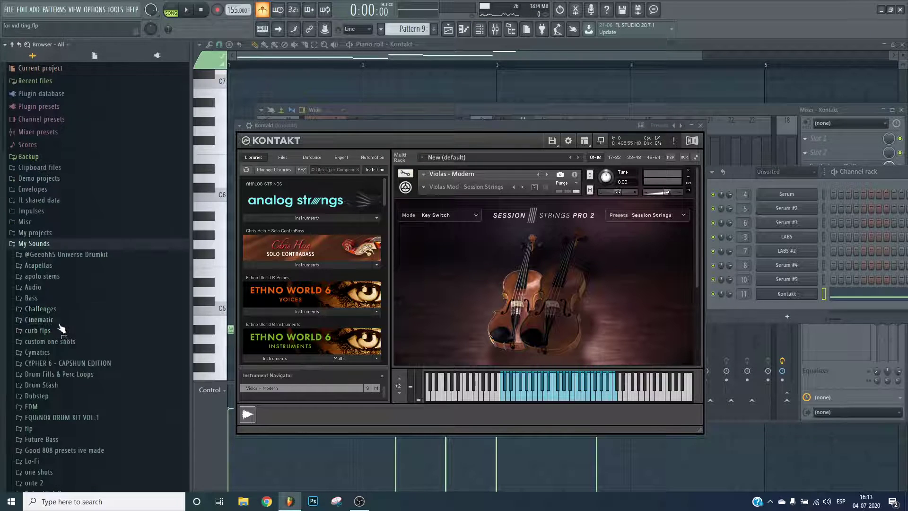
left_click(33, 244)
left_click(26, 254)
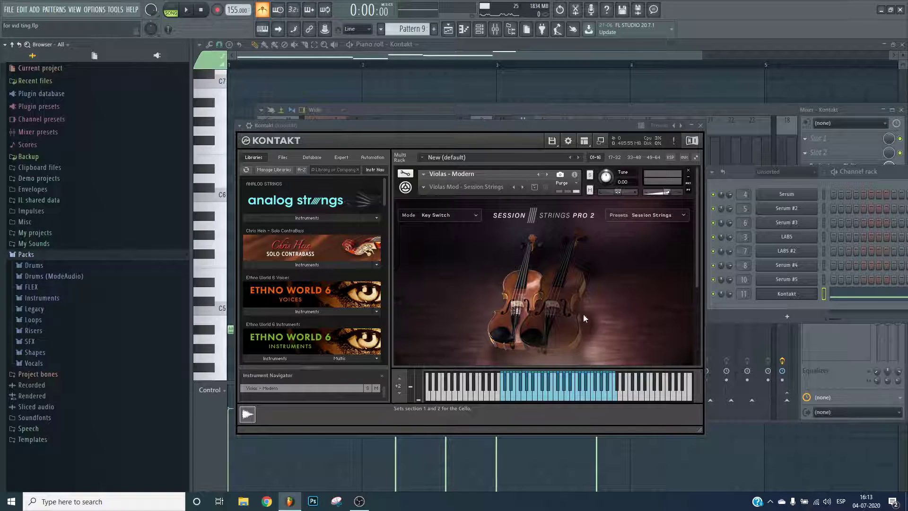
scroll(432, 315, "down", 2)
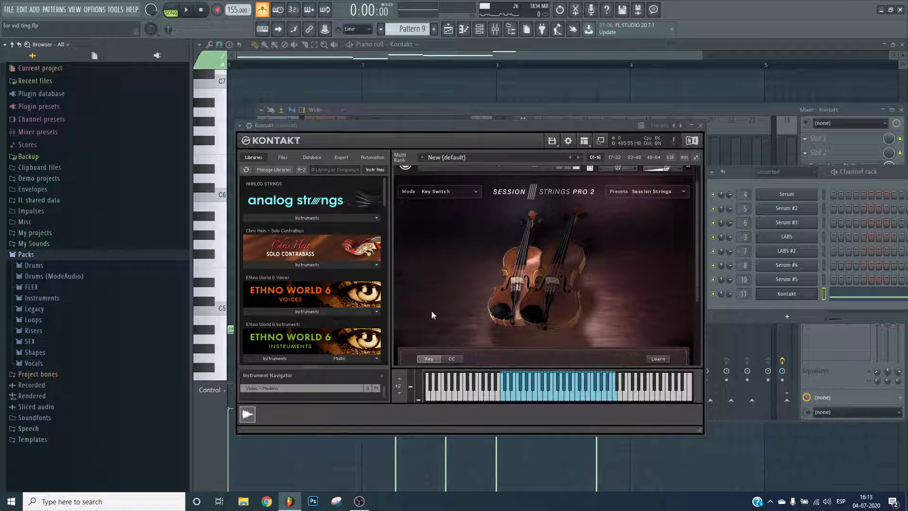
left_click(45, 299)
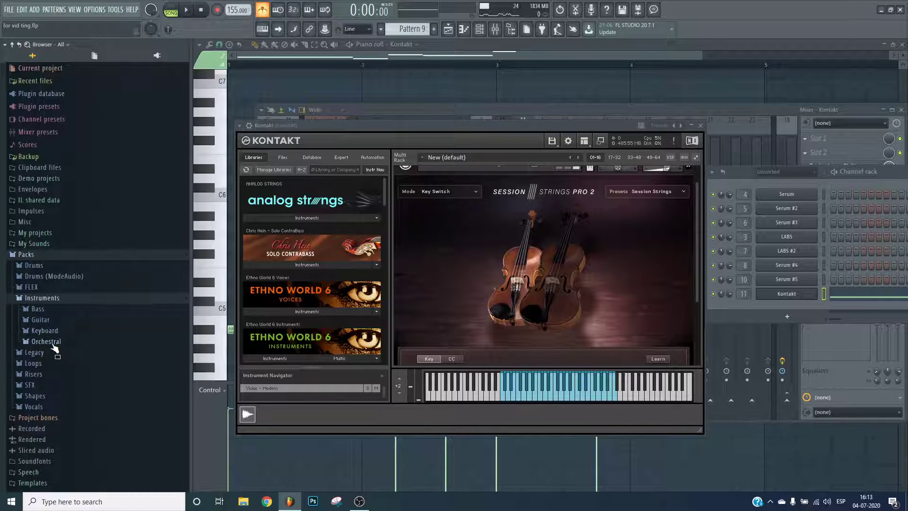
left_click(47, 342)
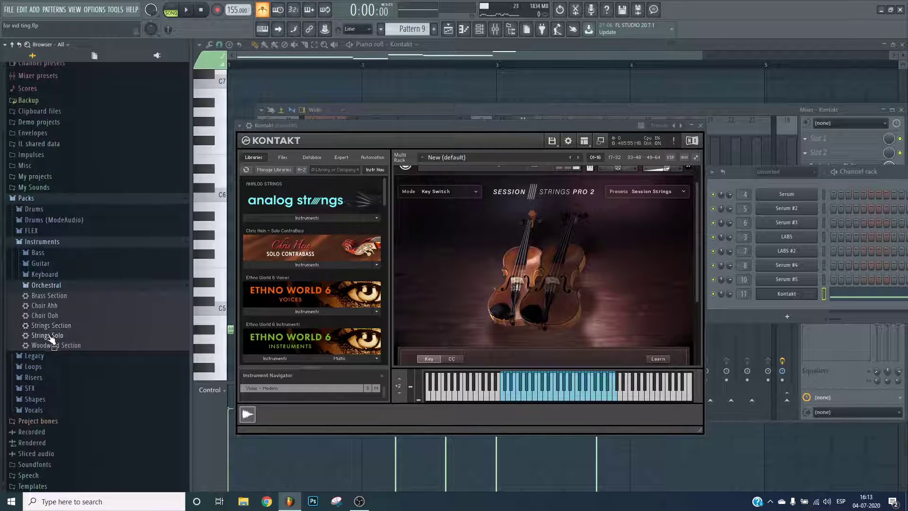
left_click_drag(793, 306, 816, 308)
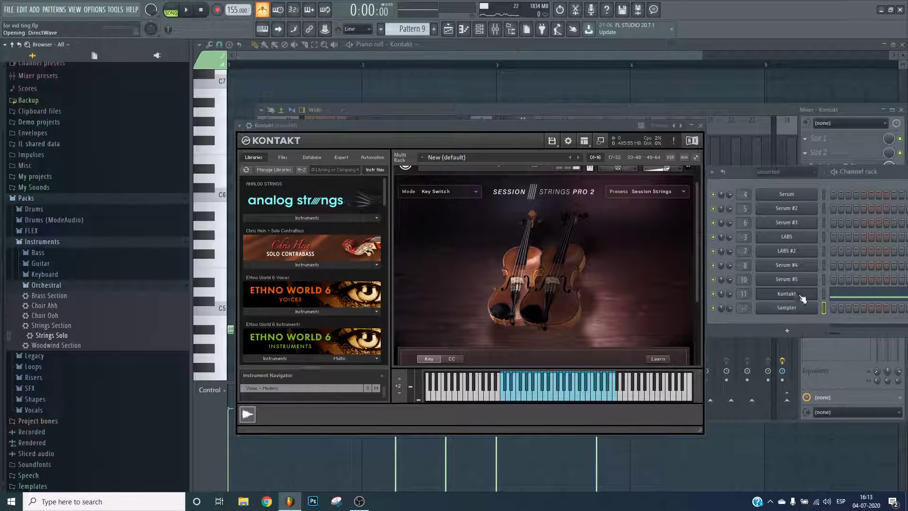
- Copy the Kontakt channel's melody into the Strings Solo channel and delete the Kontakt channel
right_click(800, 296)
left_click(855, 295)
right_click(799, 310)
left_click(857, 326)
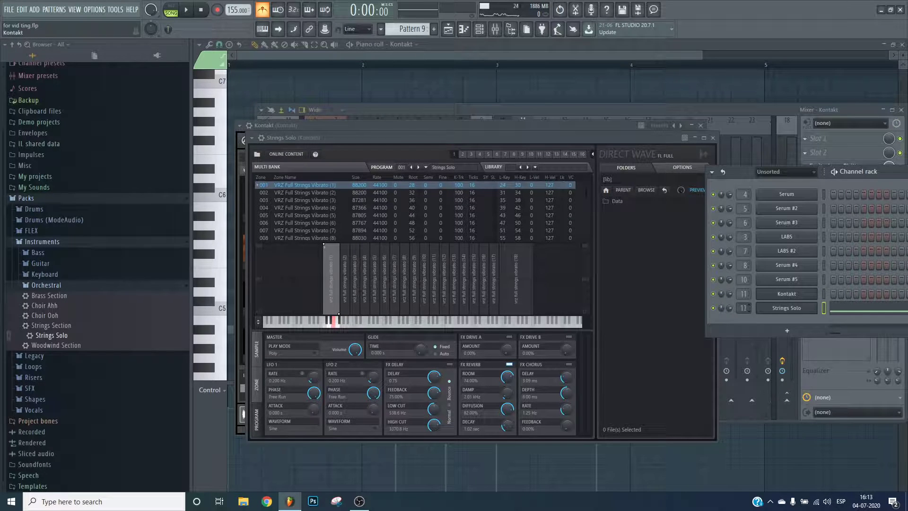
right_click(768, 298)
left_click(741, 385)
left_click(496, 284)
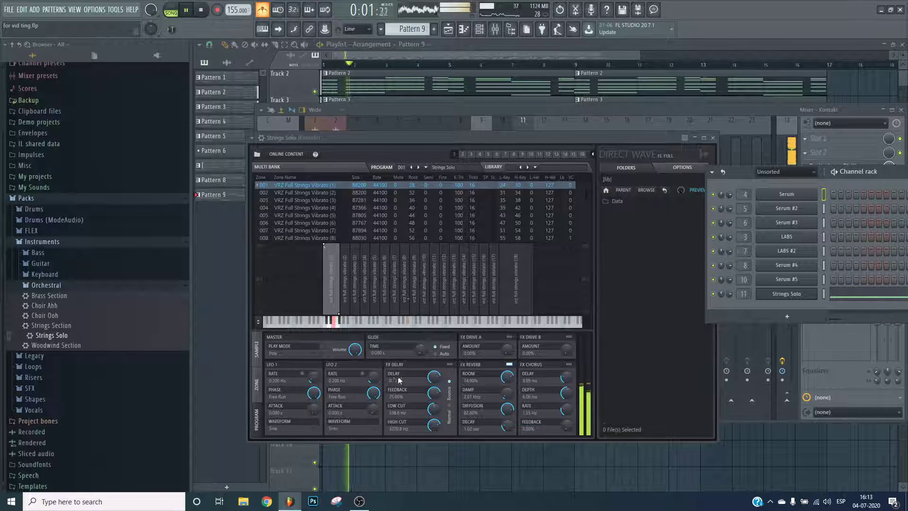
- Turn off Strings Solo's built-in reverb and set the ValhallaVintageVerb decay on mixer track 11 to 3.00 s
left_click(500, 375)
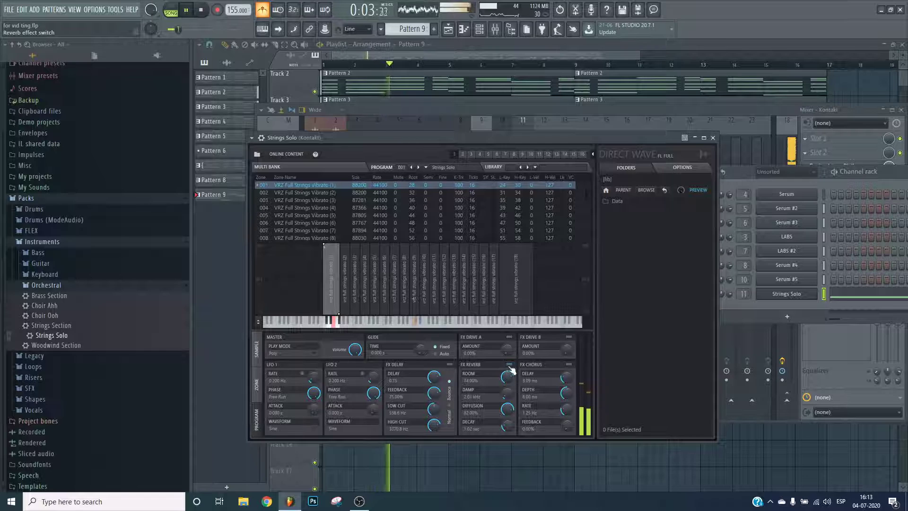
left_click(495, 30)
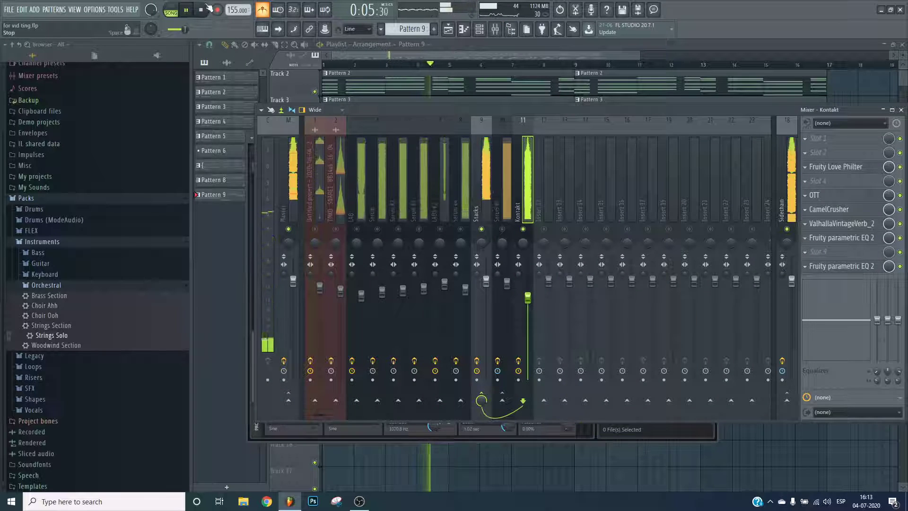
key("space")
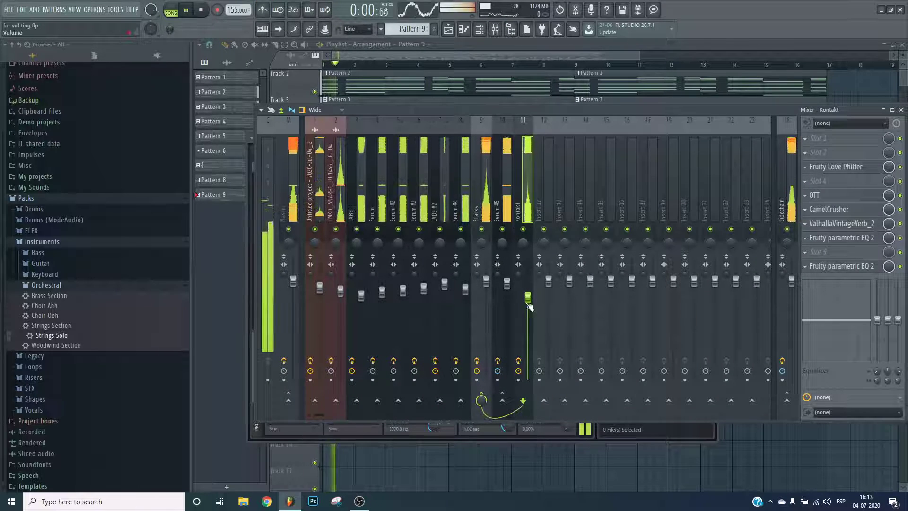
left_click(836, 229)
left_click_drag(335, 220, 334, 203)
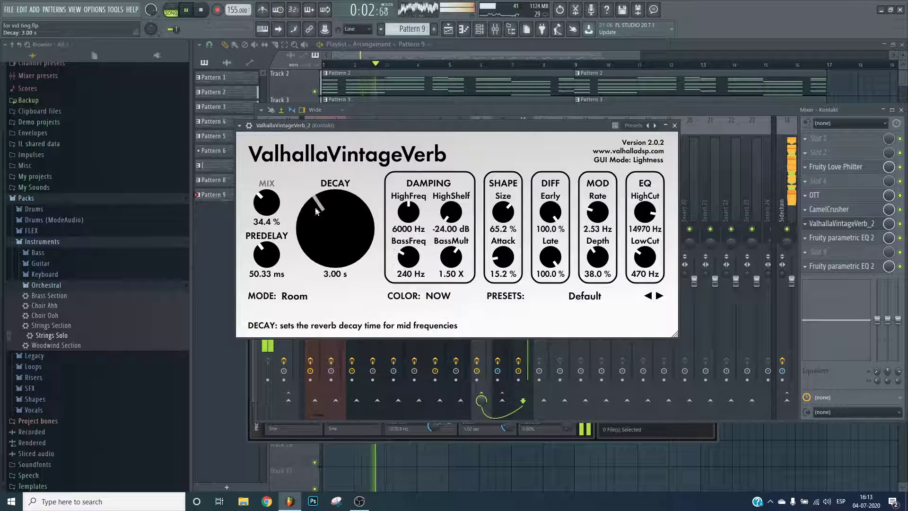
key("Escape")
- Balance the mixer faders during playback, raising the Kontakt track slightly and setting the Stacks track to about 102% (0.4 dB)
left_click_drag(486, 282, 507, 275)
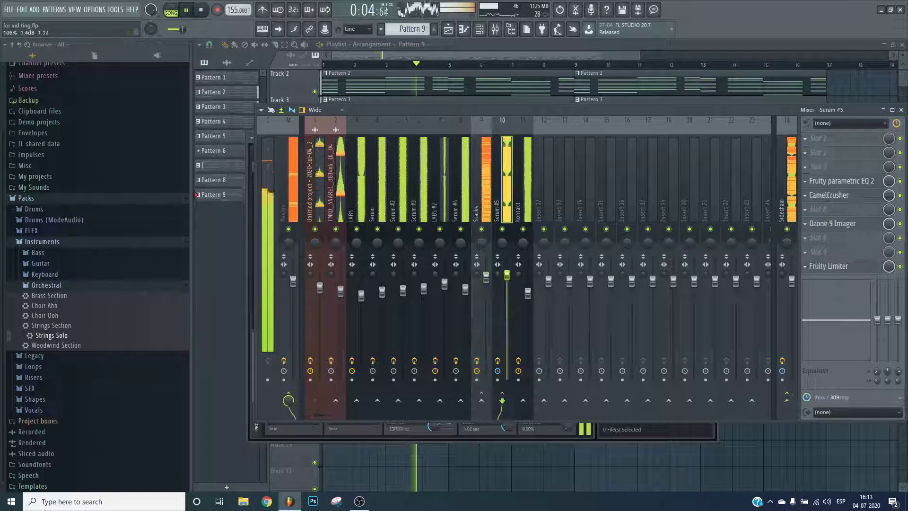
left_click(488, 280)
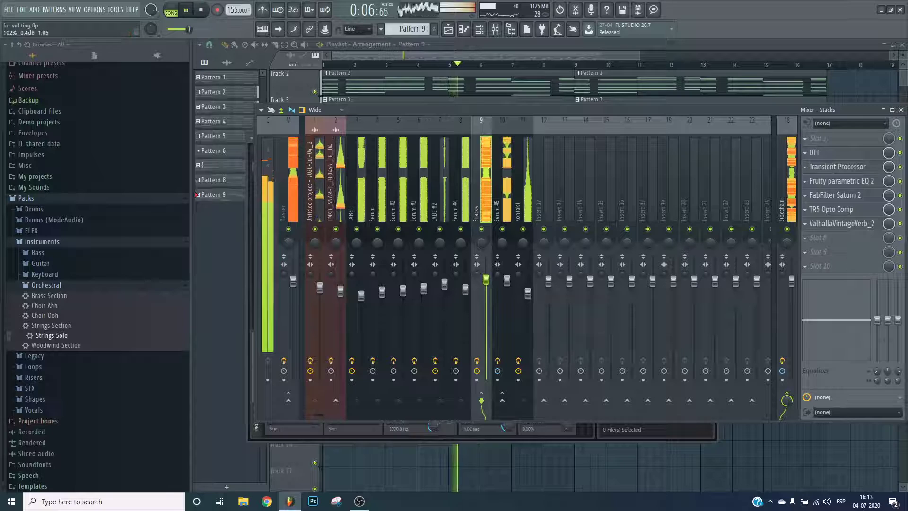
key("Escape")
key("Escape")
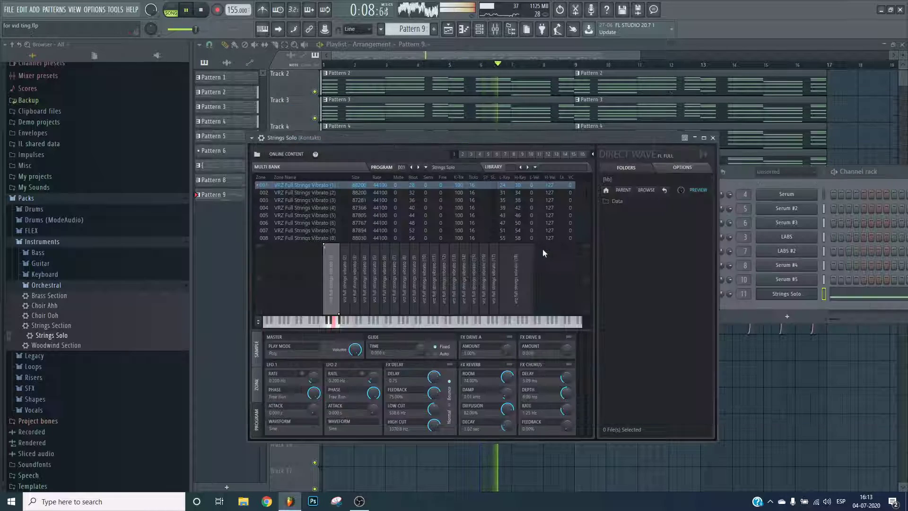
key("Escape")
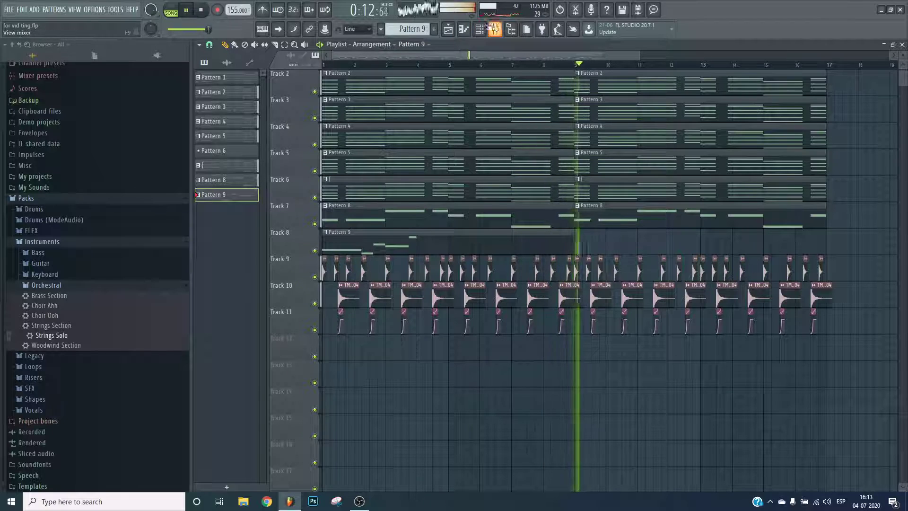
- Set the Ozone Imager width on the first mixer track to about -0.9 and raise the track's fader
key("F9")
left_click(316, 199)
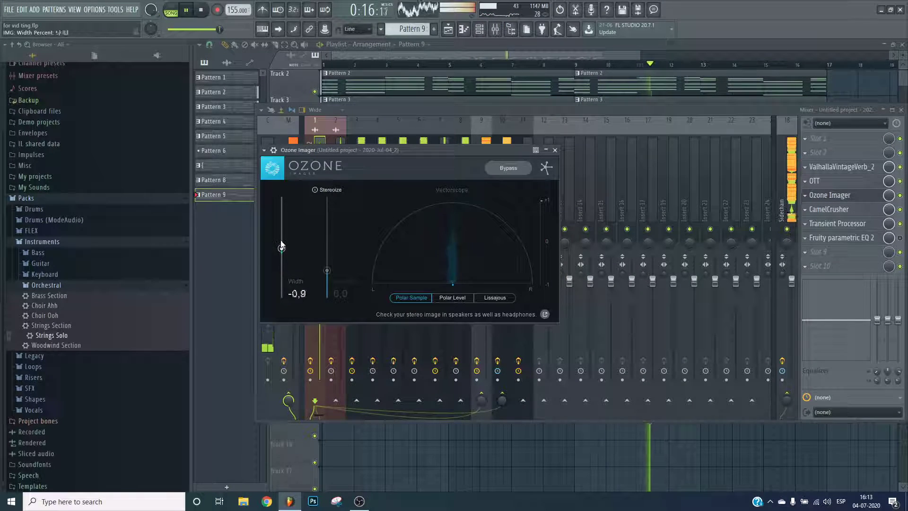
key("Escape")
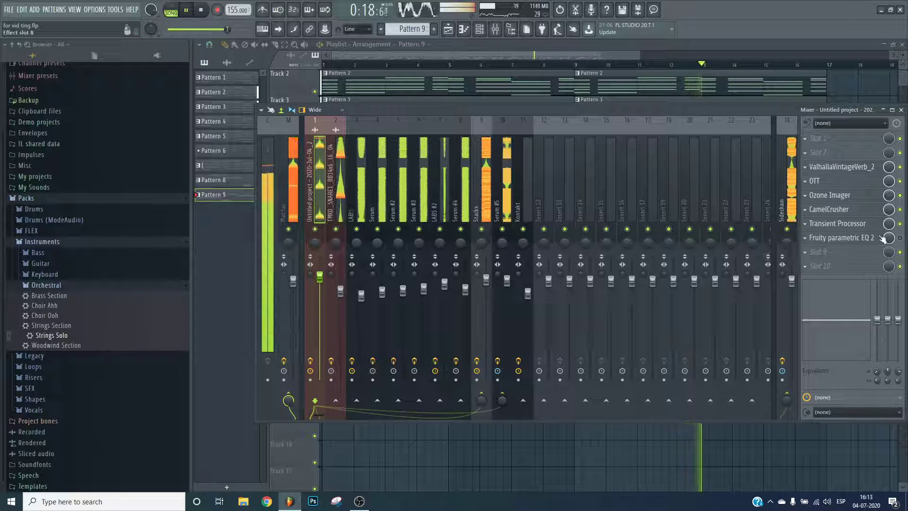
- Boost the second band in Fruity parametric EQ 2 on the first mixer track and raise that track's fader further
left_click(851, 241)
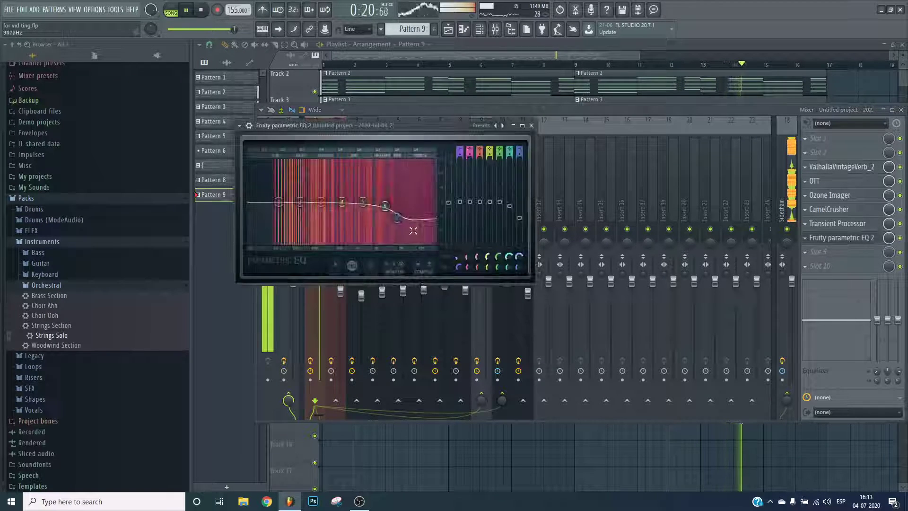
right_click(454, 225)
left_click(462, 223)
mouse_move(320, 203)
left_mouse_down()
mouse_move(314, 180)
mouse_move(303, 194)
mouse_move(324, 205)
left_mouse_up()
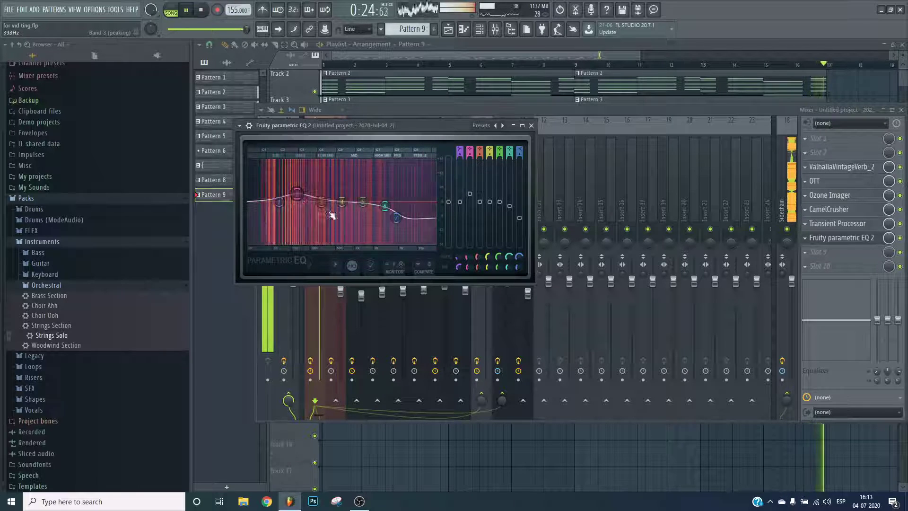
left_click(842, 238)
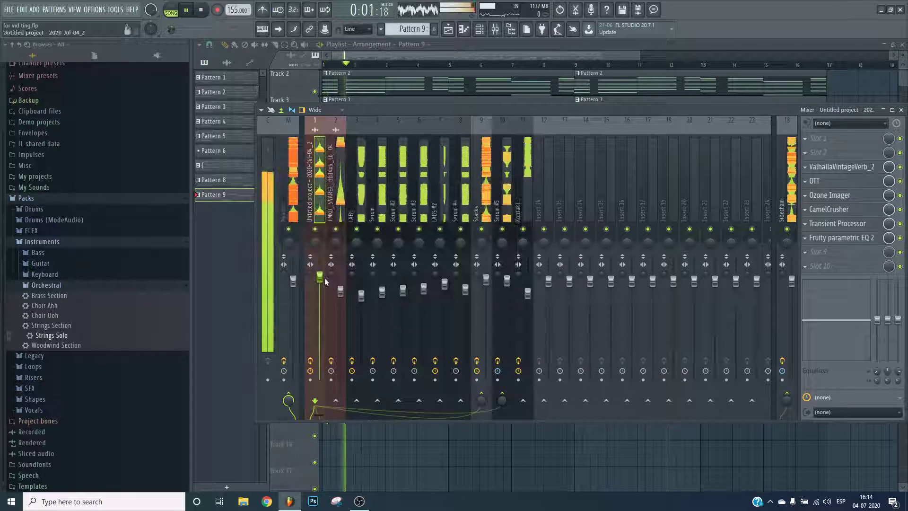
left_click_drag(320, 277, 319, 267)
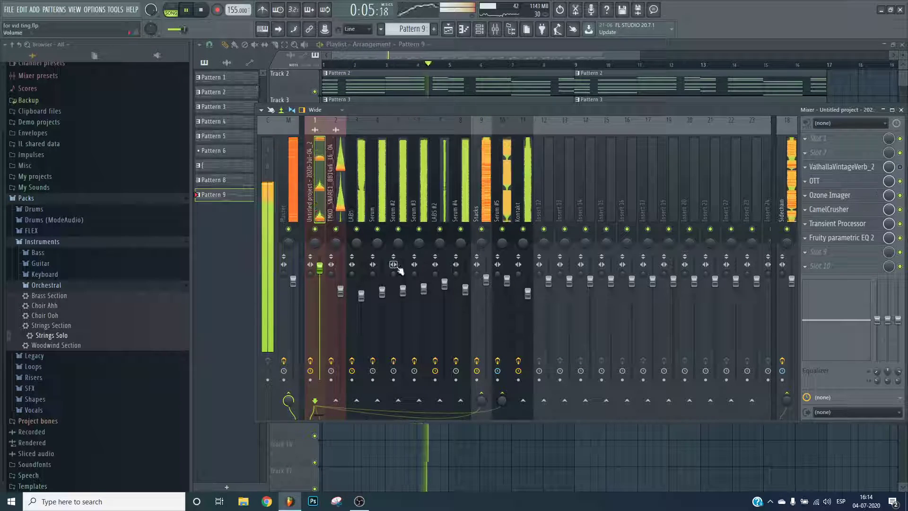
key("F9")
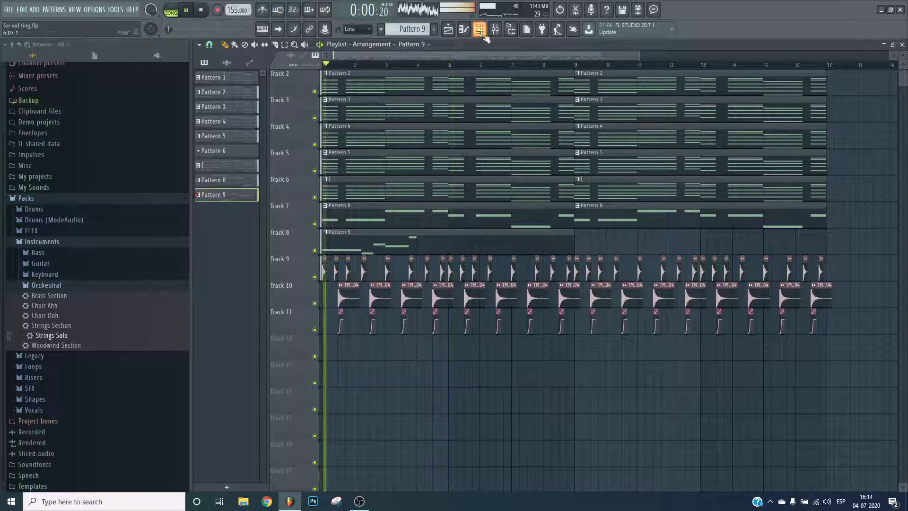
- In Pattern 9, delete the closing F5 note, extend the C5 to bar 4, and add a one-bar C#5 after it
double_click(507, 250)
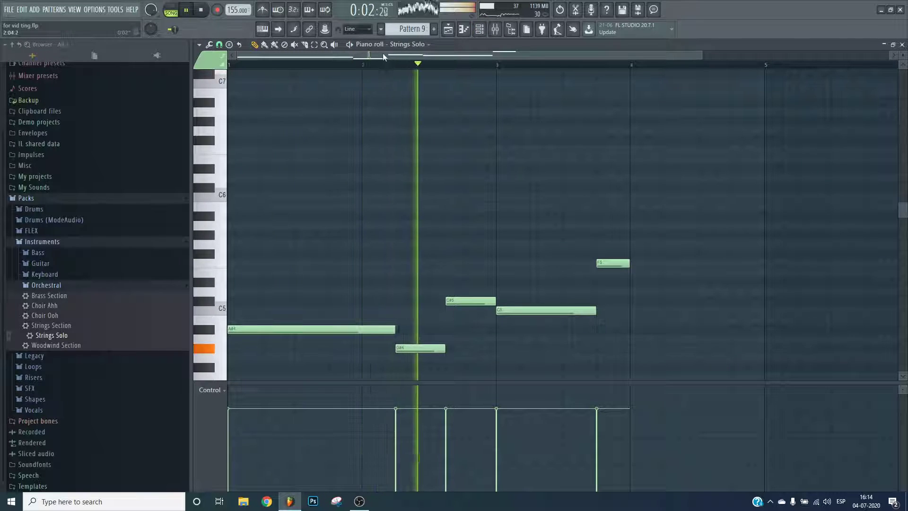
left_click_drag(382, 55, 419, 56)
right_click(561, 263)
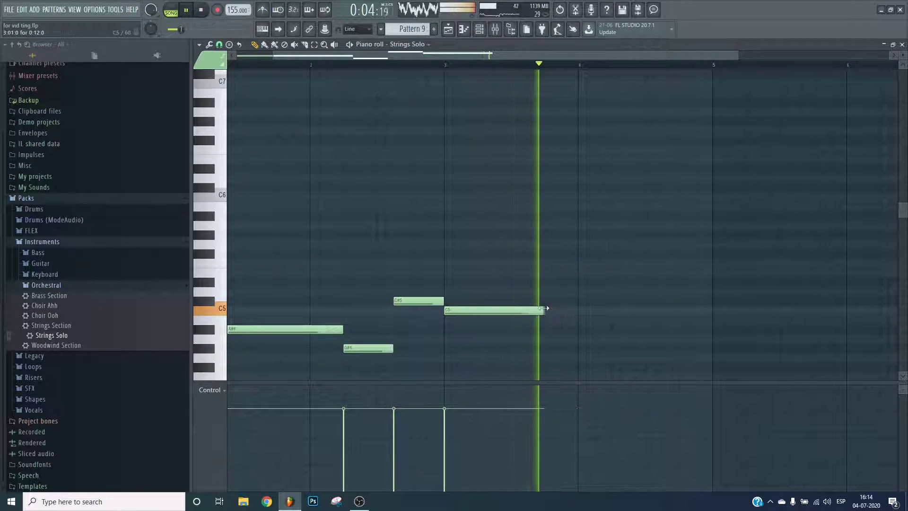
key("space")
left_click_drag(543, 310, 578, 310)
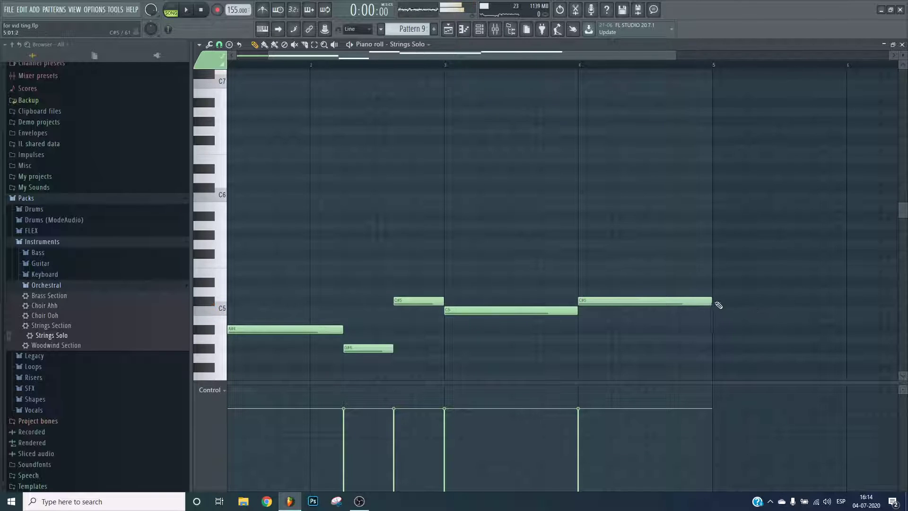
- Transpose all of the Strings Solo melody's notes up one octave and play the song back
scroll(625, 74, "down", 2)
scroll(608, 301, "down", 1)
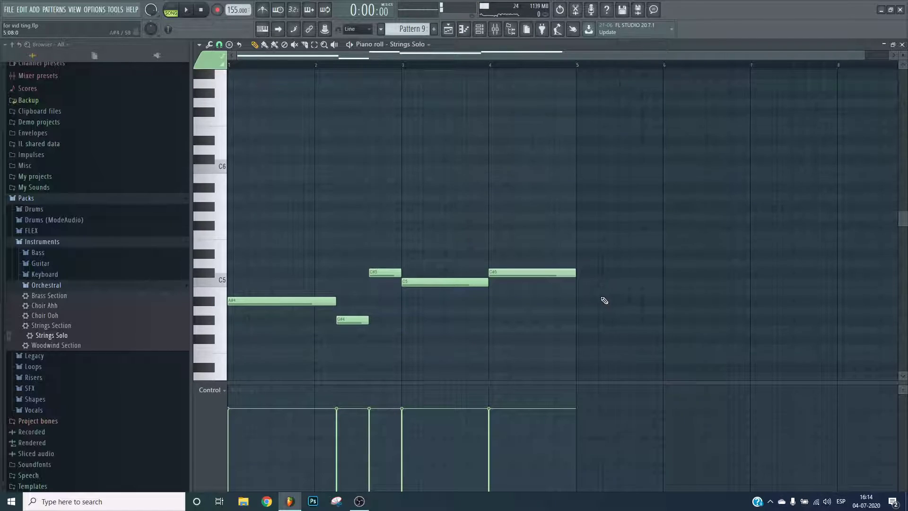
key("ctrl+Up")
key("space")
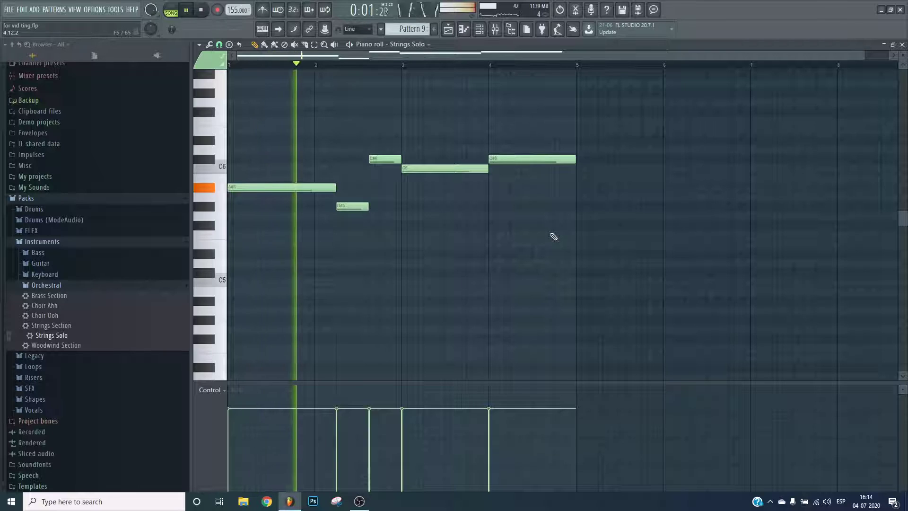
- Shorten the C6 and C#6 notes to three beats each, place them back to back, and continue the melody with G#5, F5, D#5 and F5
key("F9")
key("F9")
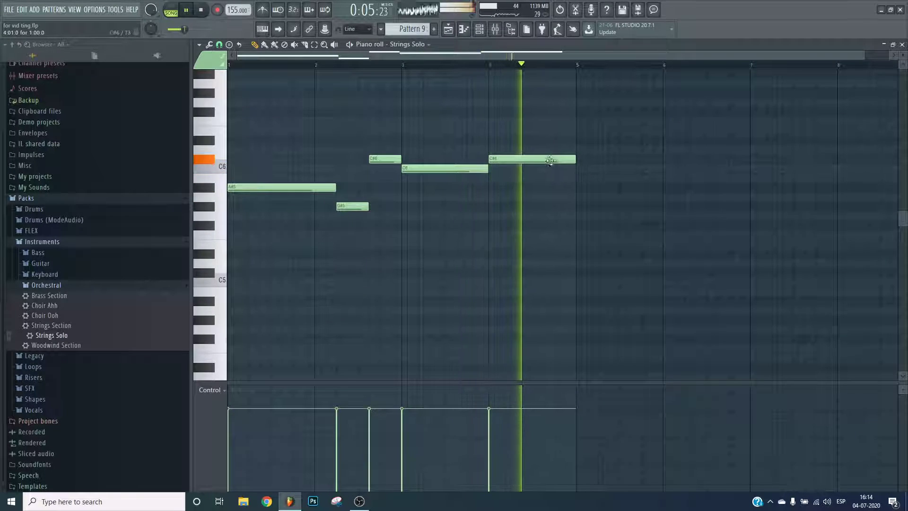
left_click_drag(485, 171, 467, 170)
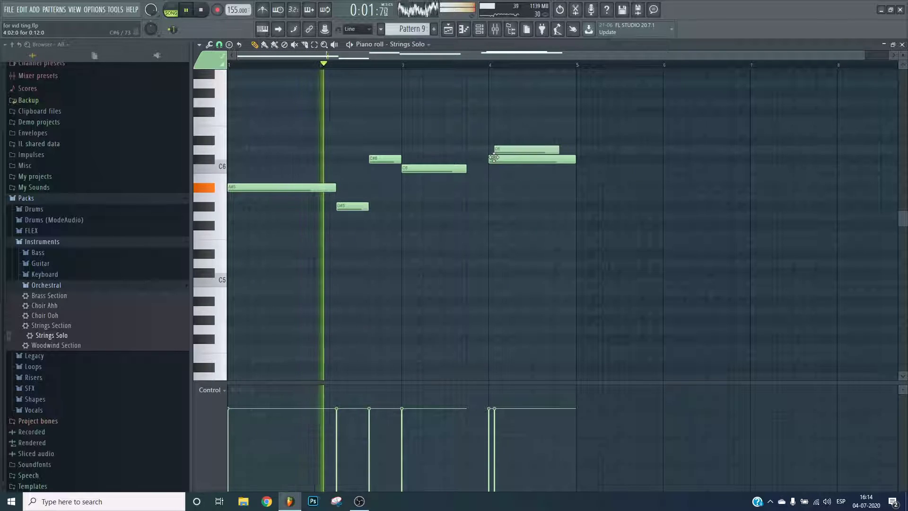
left_click_drag(516, 156, 494, 156)
left_click_drag(550, 159, 531, 170)
key("space")
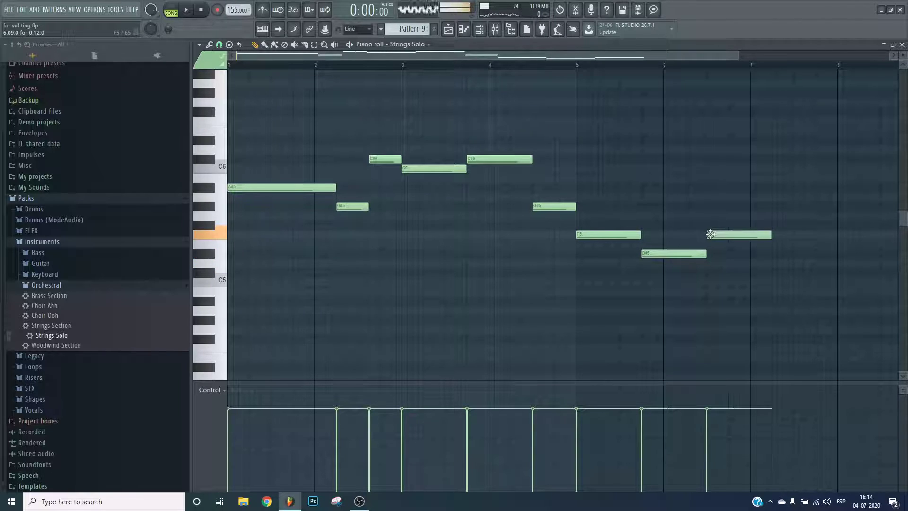
- Shorten the D#5 note to two beats and move the following F5 back so it ends at bar 7
key("space")
left_click_drag(706, 258, 697, 235)
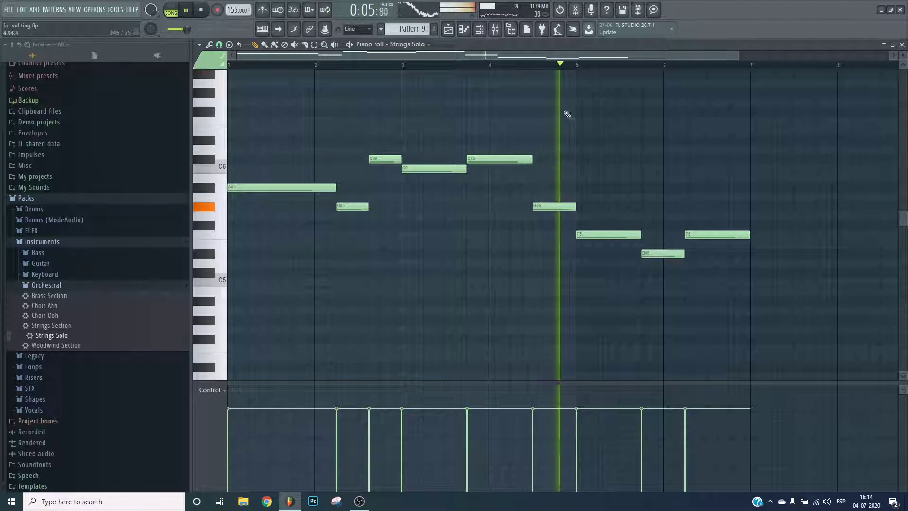
left_click_drag(516, 53, 549, 56)
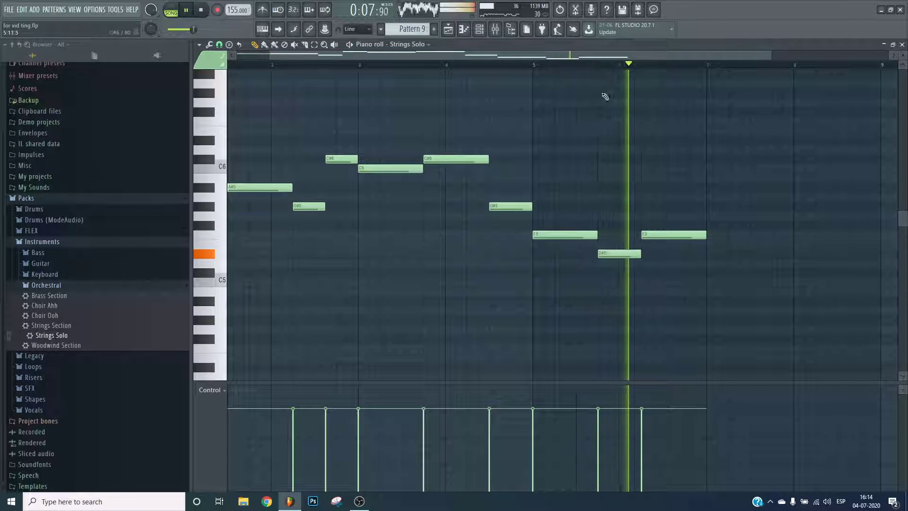
- Add a five-beat D#5 note at bar 7 and a three-beat F5 after it that ends at bar 9
key("space")
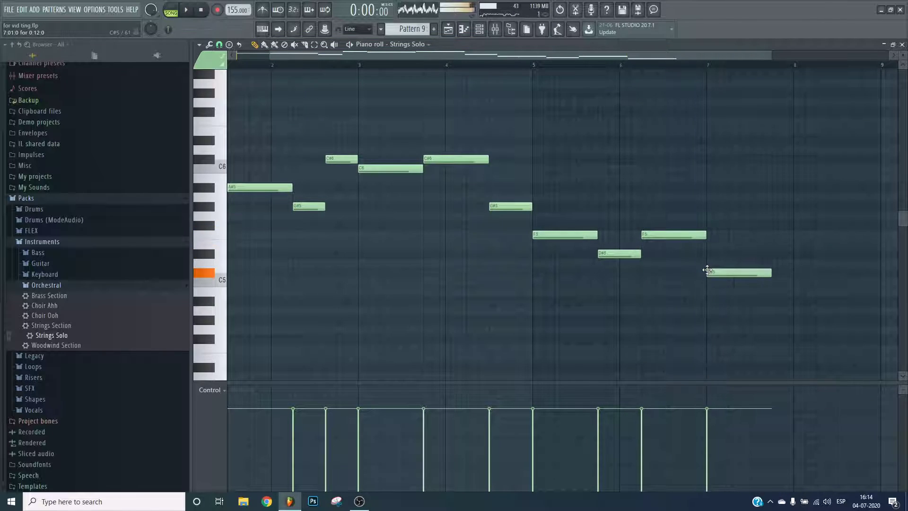
left_click_drag(708, 269, 710, 250)
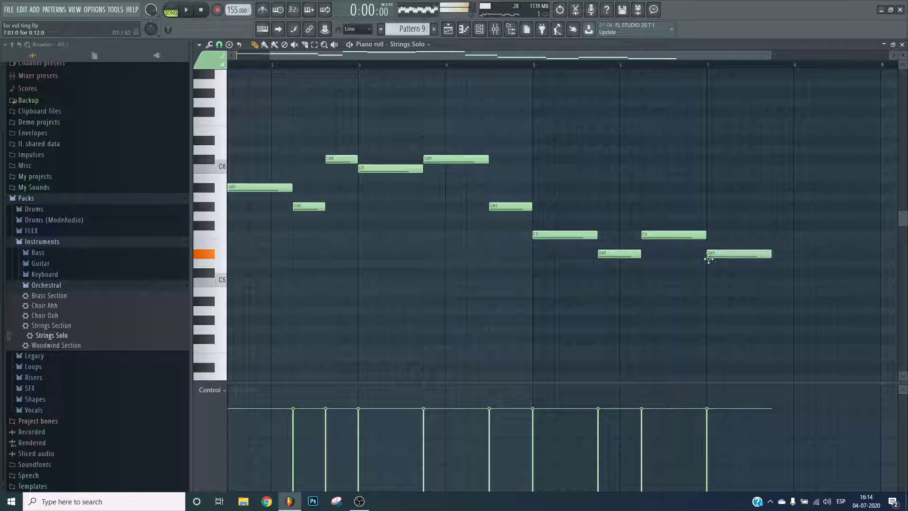
scroll(689, 81, "right", 3)
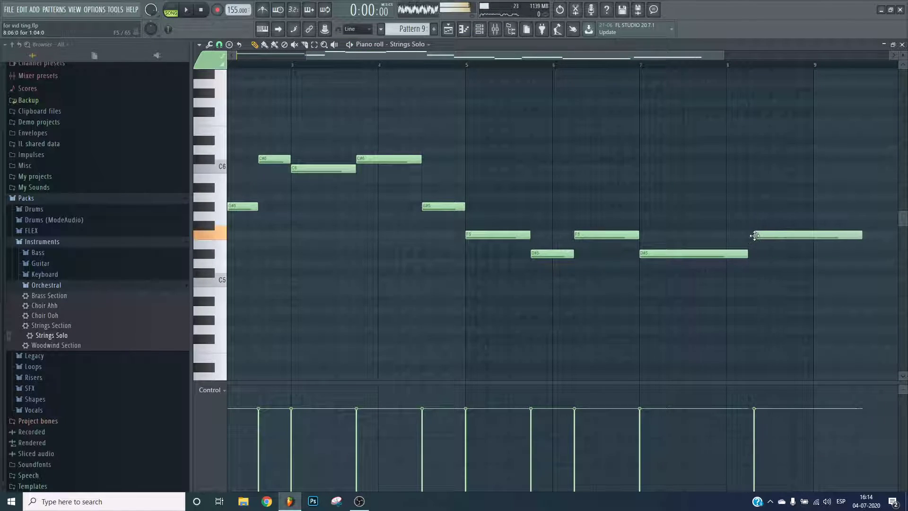
left_click_drag(834, 234, 811, 234)
- Solo the Kontakt mixer track to check its CamelCrusher effect, and raise the track's fader slightly
left_click(496, 30)
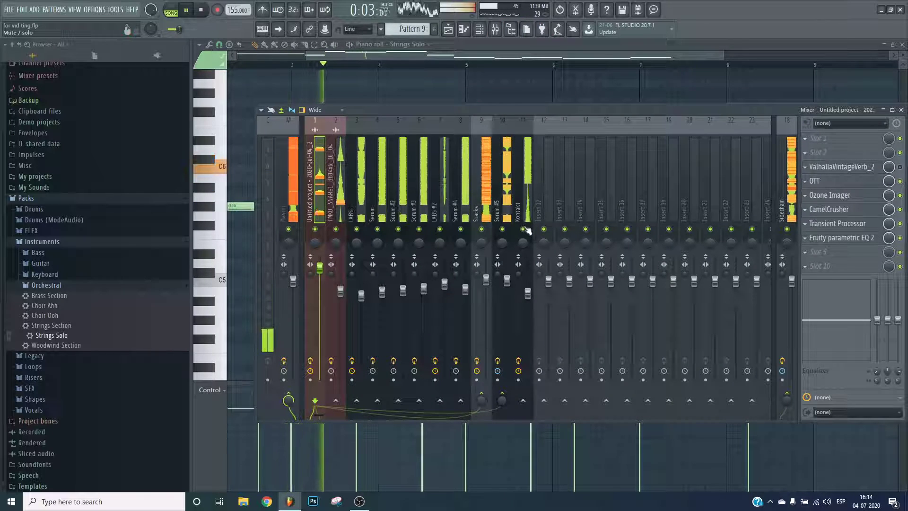
left_click(527, 230)
left_click(829, 209)
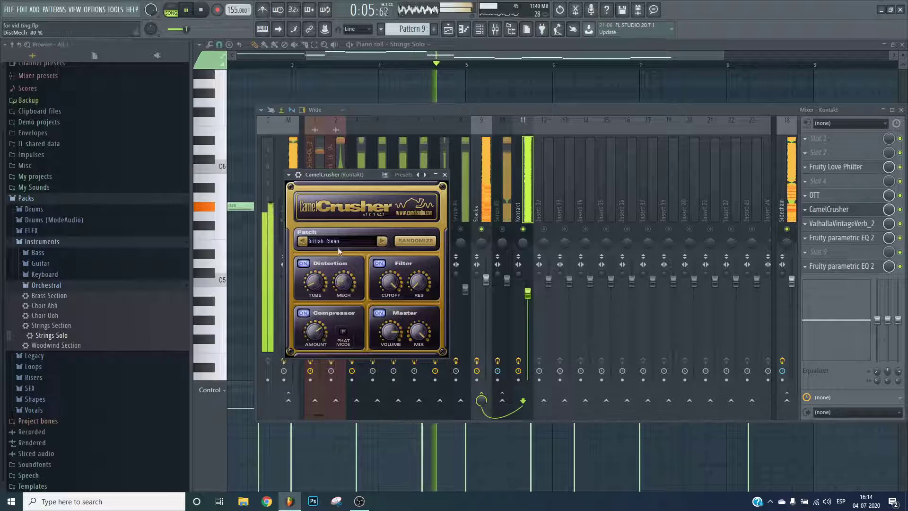
left_click(837, 210)
right_click(523, 230)
left_click_drag(527, 294, 527, 290)
- In the Kontakt track's last Fruity parametric EQ 2, raise the mid bands and cut the highest band strongly
left_click(837, 266)
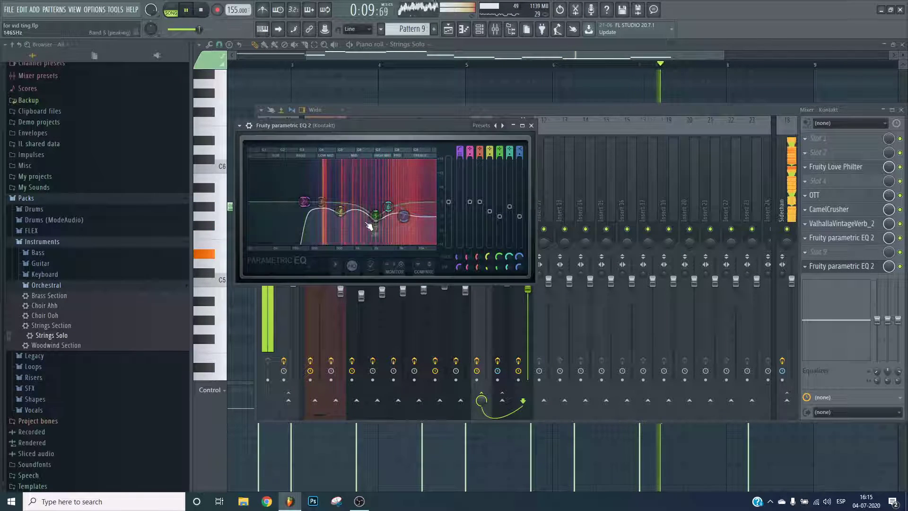
left_click_drag(338, 195, 383, 192)
left_click_drag(403, 217, 403, 218)
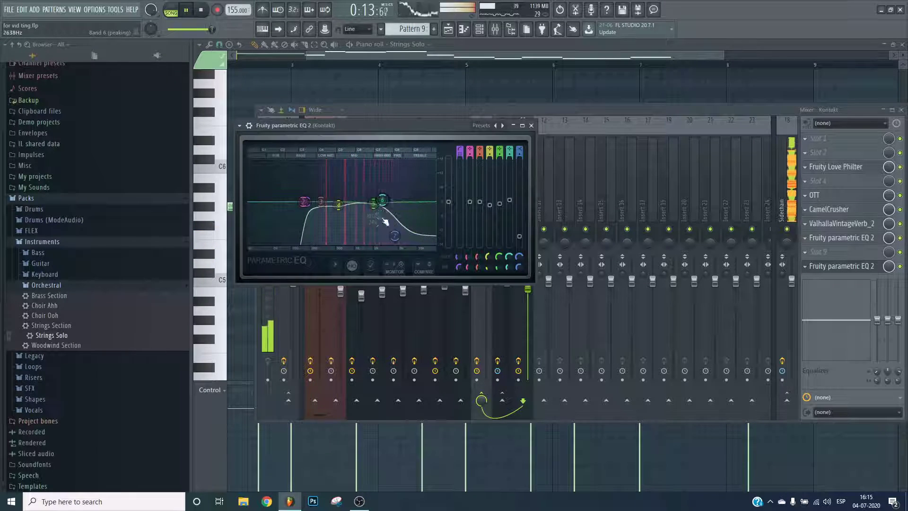
key("Escape")
key("Escape")
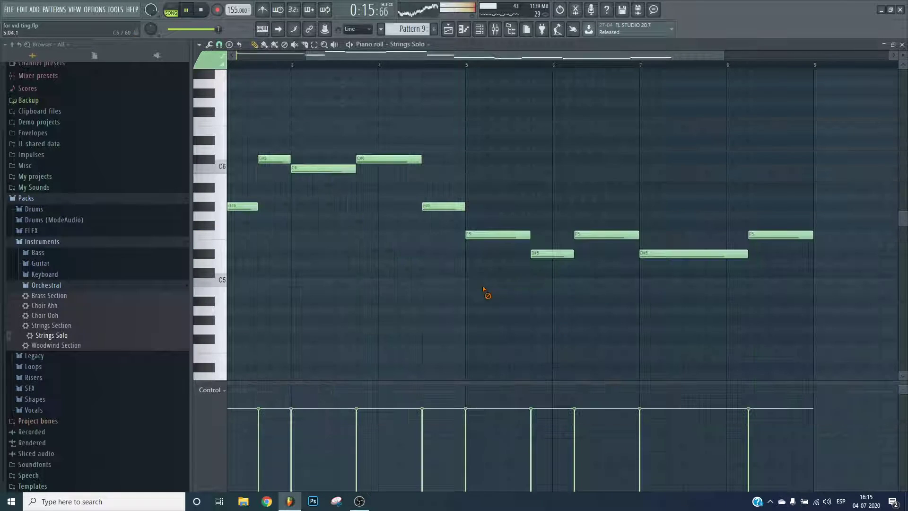
- In Ozone 9 Imager on the Serum #5 mixer track, set the Band 1 width to about -73.4 and Band 2 to about -15.2
left_click(502, 30)
left_click(511, 206)
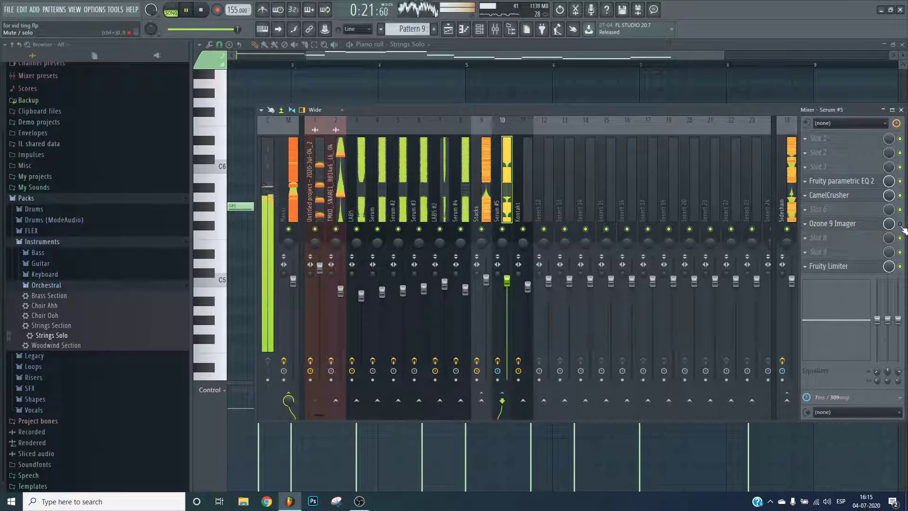
key("space")
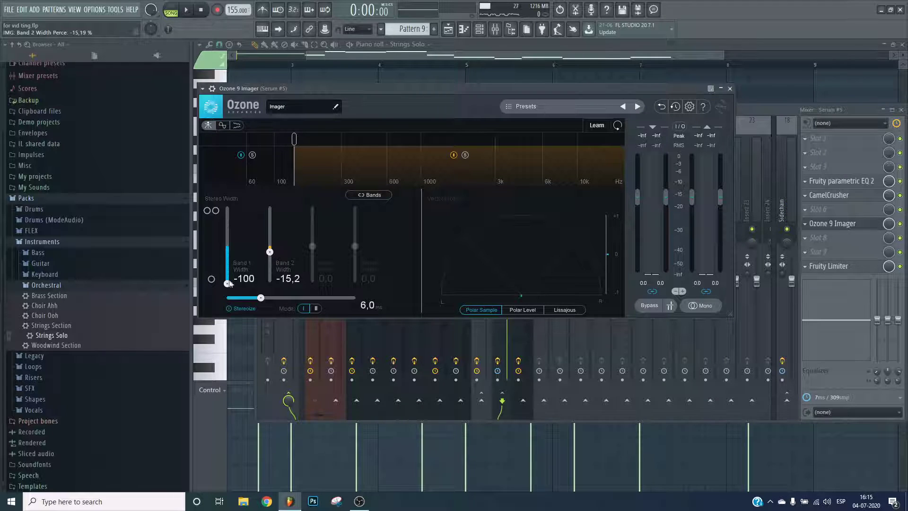
left_click_drag(227, 283, 228, 279)
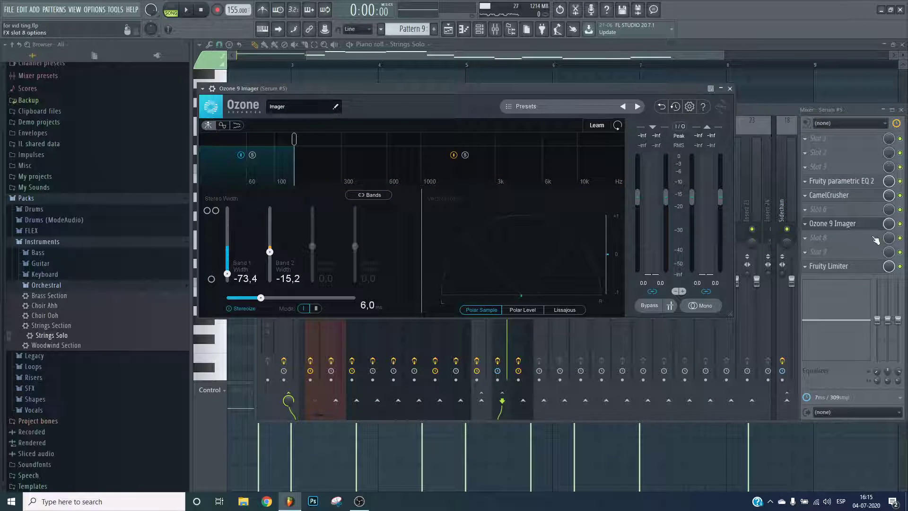
left_click(869, 225)
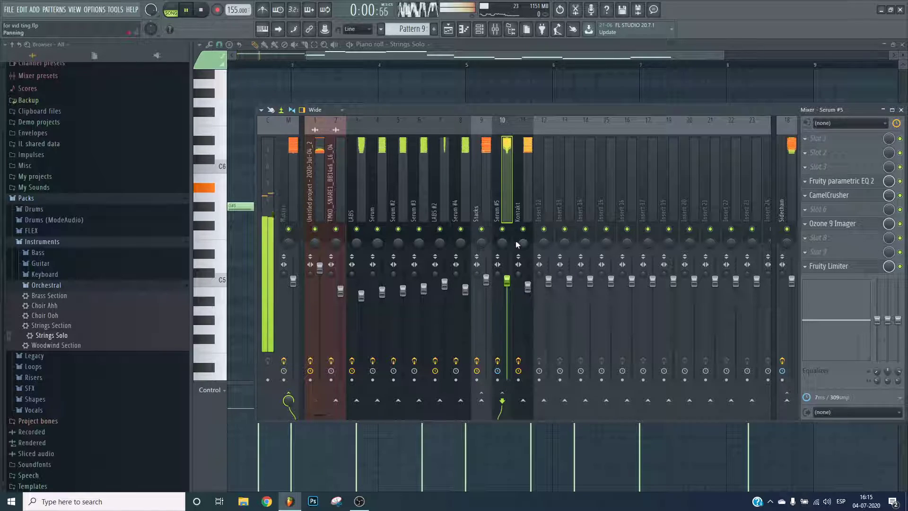
- With the Kontakt track soloed, set its ValhallaVintageVerb_2 mix to about 62.4 % and decay to about 6.47 s
left_click(529, 216)
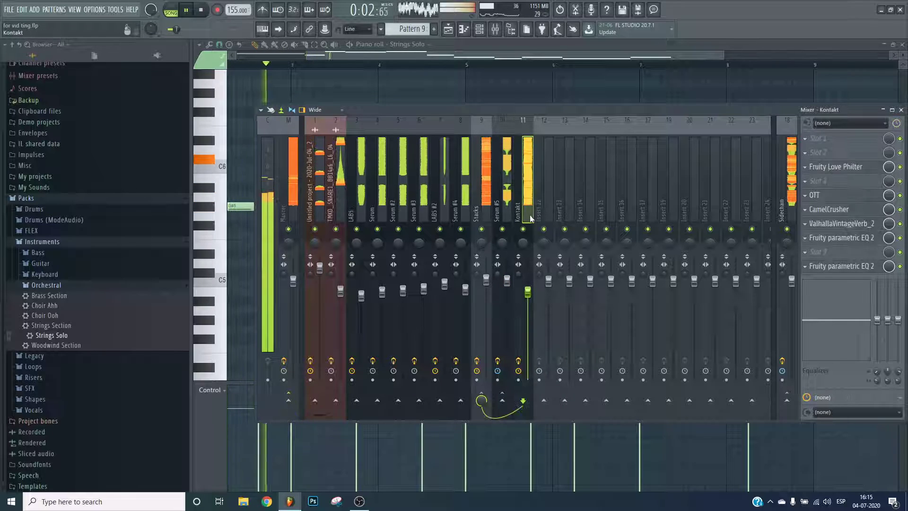
right_click(532, 221)
left_click(824, 222)
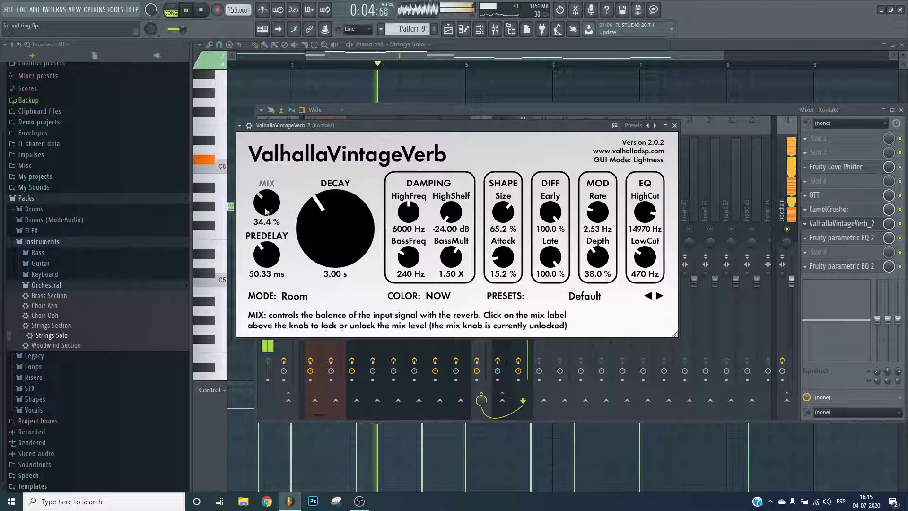
left_click_drag(345, 246, 343, 232)
key("Escape")
- Raise the Kontakt track's fader against the full mix and review its reverb and first parametric EQ settings
right_click(523, 229)
left_click_drag(528, 292, 529, 285)
left_click(851, 224)
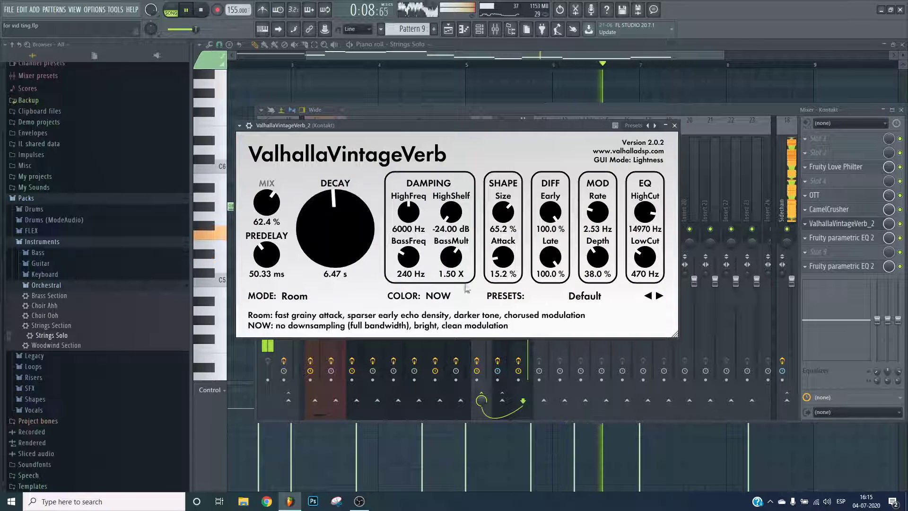
key("Escape")
left_click(857, 241)
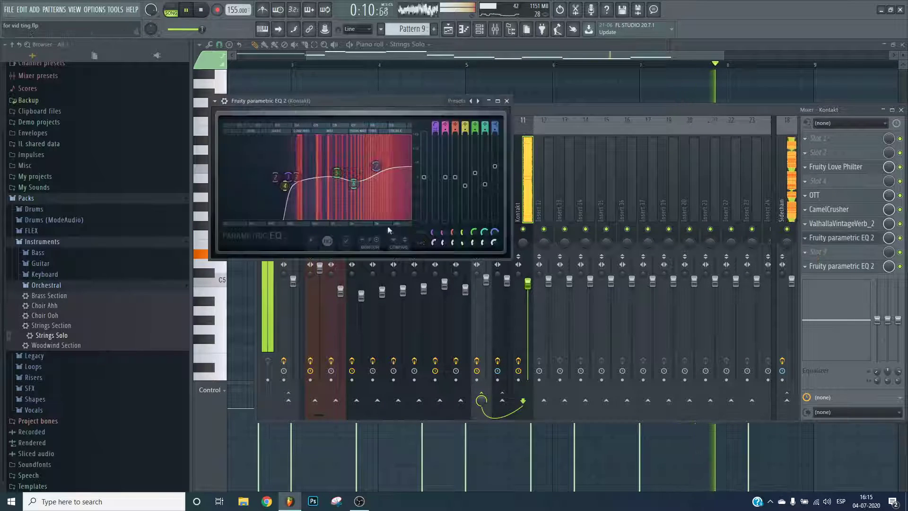
key("Escape")
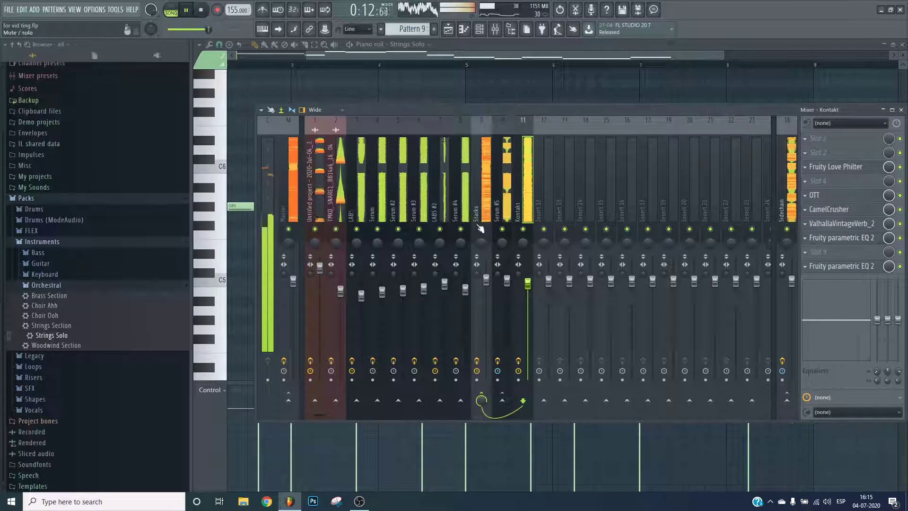
- Add a Fruity parametric EQ 2 to effect slot 9 of the Stacks mixer track
left_click(481, 189)
left_click(806, 251)
mouse_move(812, 265)
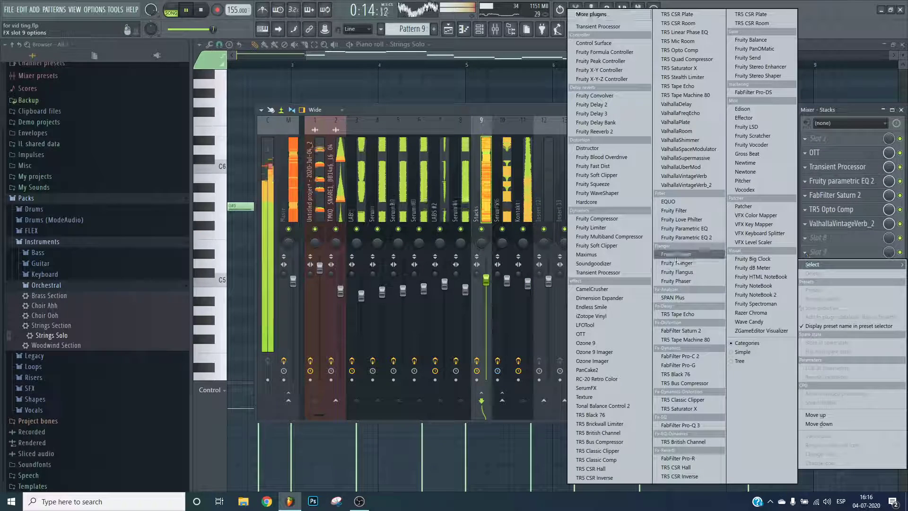
left_click(693, 238)
- Raise the low-cut frequency in the Stacks track's new EQ and dip its mid bands, with band 6 at about 2650 Hz
left_click_drag(495, 188, 494, 190)
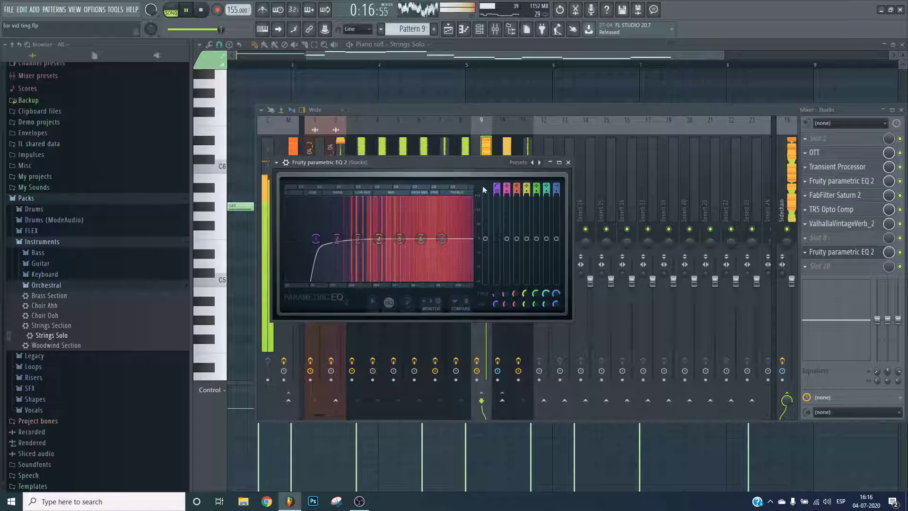
left_click_drag(319, 239, 340, 238)
left_click_drag(400, 238, 417, 245)
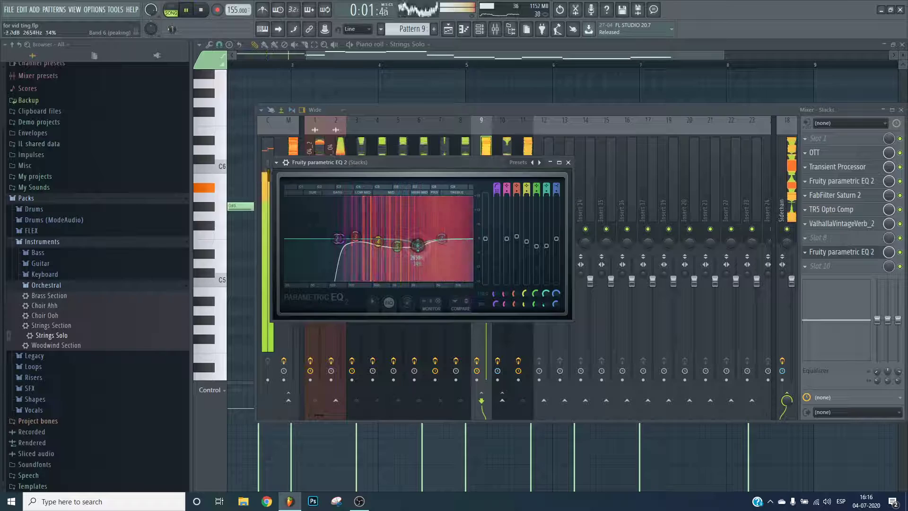
left_click(568, 162)
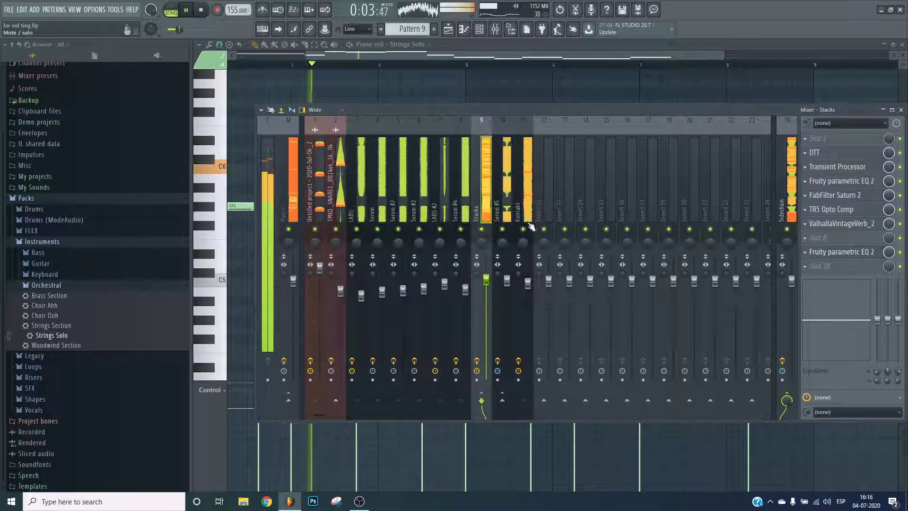
- Solo the Kontakt track and reduce its ValhallaVintageVerb_2 decay, returning to the full mix
left_click(525, 231)
left_click(842, 224)
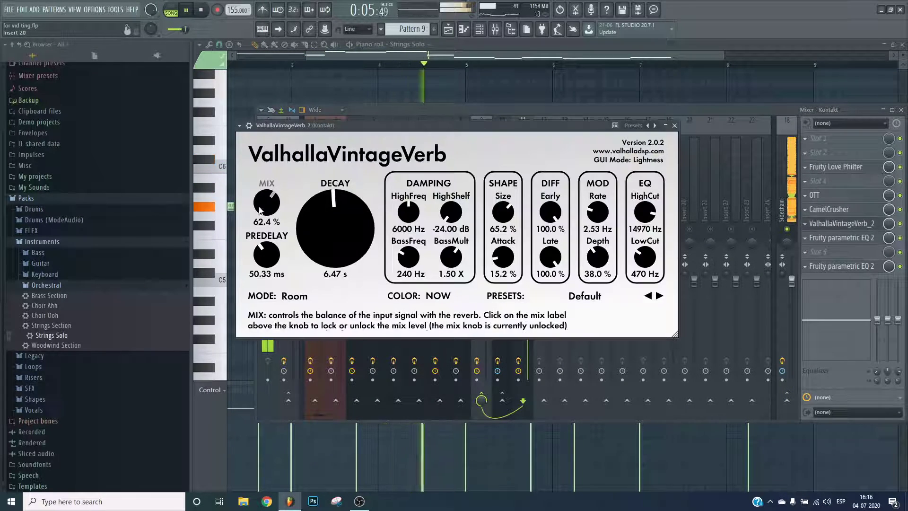
left_click_drag(332, 222, 334, 242)
left_click(675, 125)
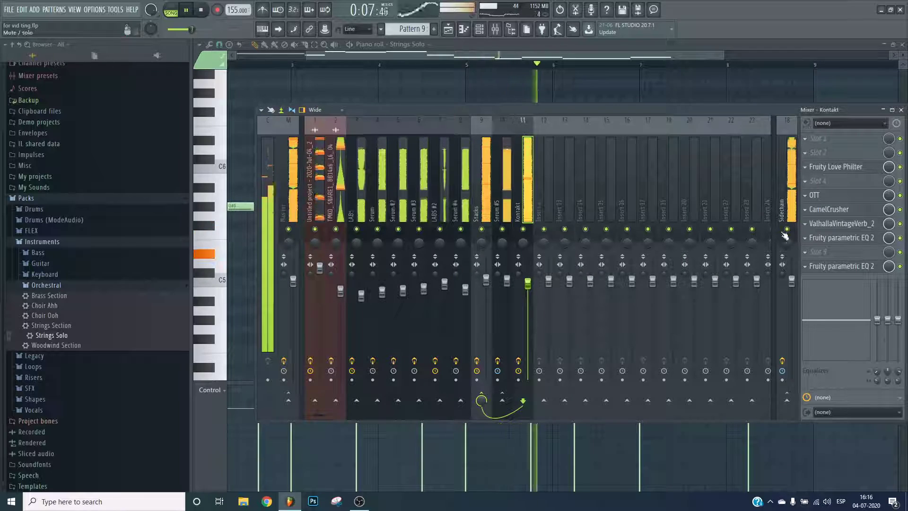
- Switch to the playlist arrangement and check the Kontakt track's level in the mixer
key("F9")
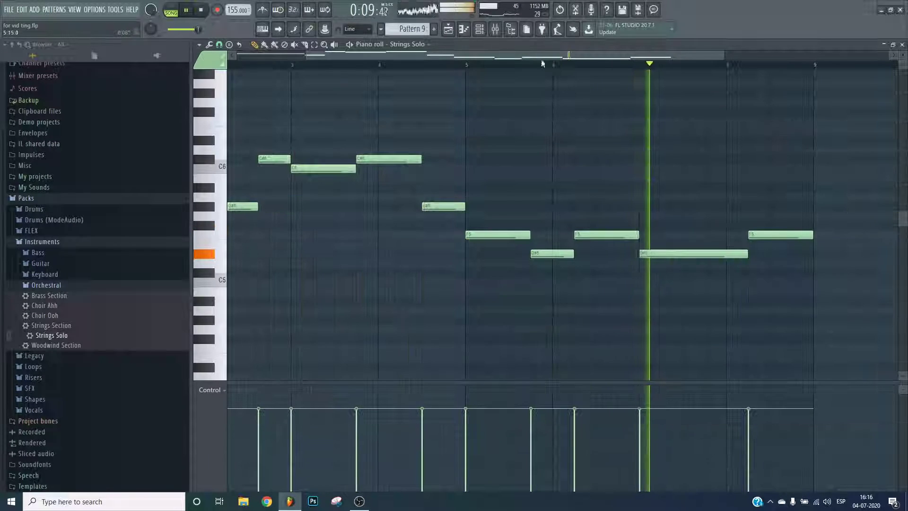
key("F5")
key("F9")
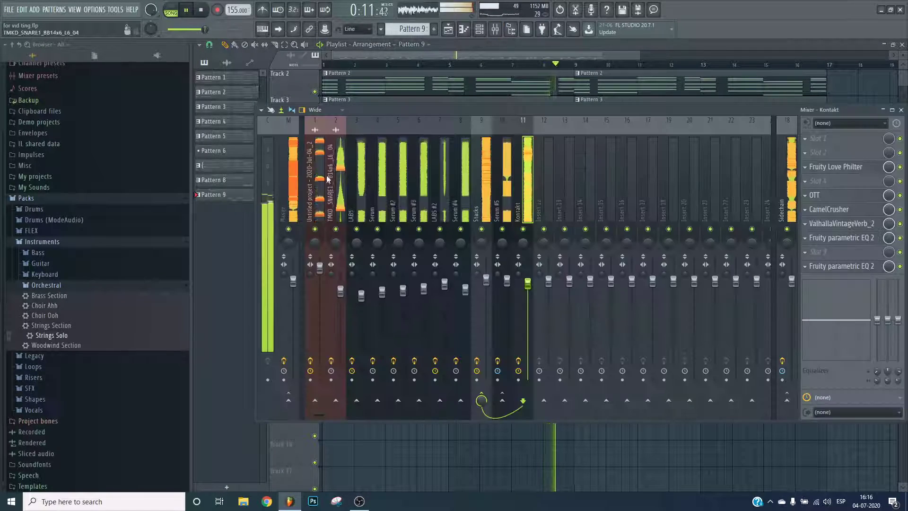
left_click(525, 189)
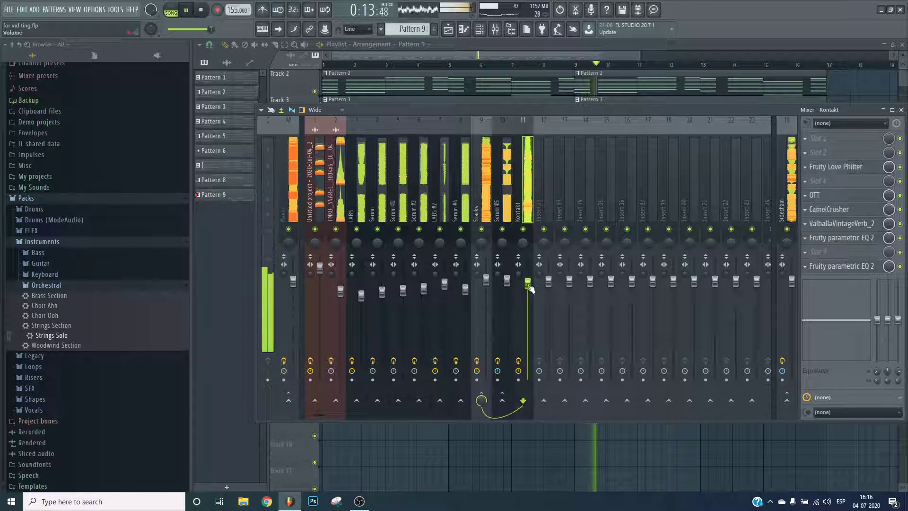
key("F9")
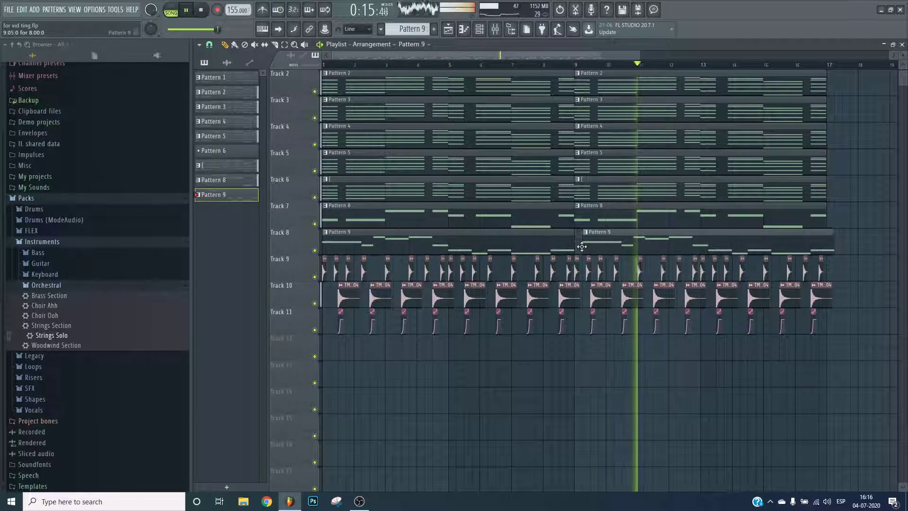
- Replace the second Pattern 9 clip on Track 8 by extending the first one, and repeat the melody from bar 9 in the piano roll
key("space")
right_click(582, 246)
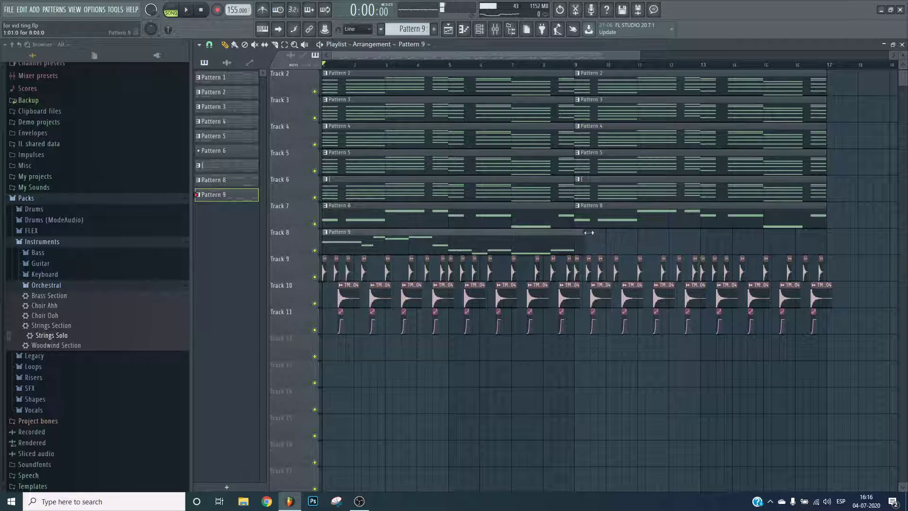
left_click_drag(578, 237, 810, 172)
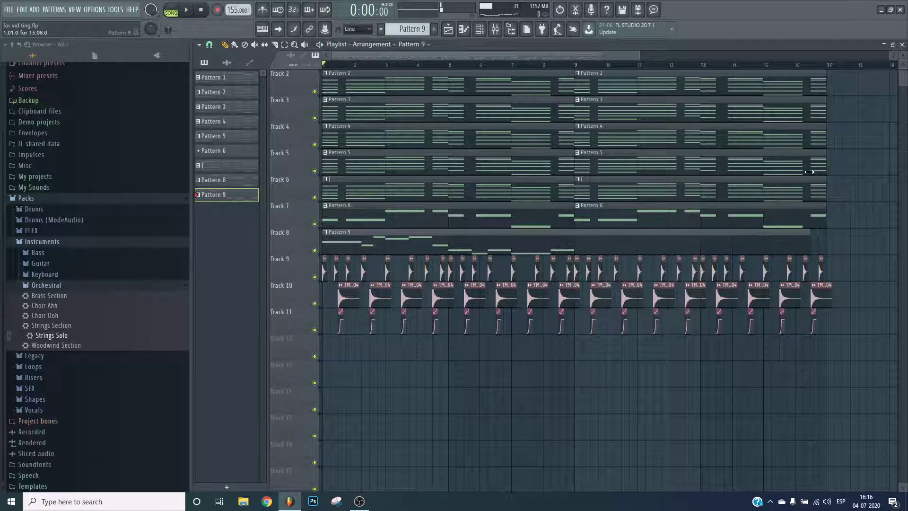
left_click(465, 29)
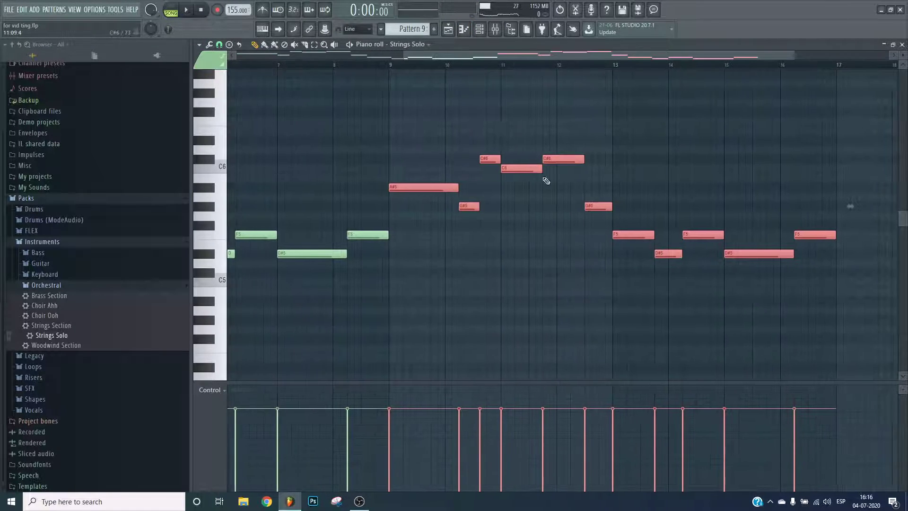
- Raise the note at bar 11 of the repeated Strings Solo melody from C6 to F6 and play it back from bar 9
key("F5")
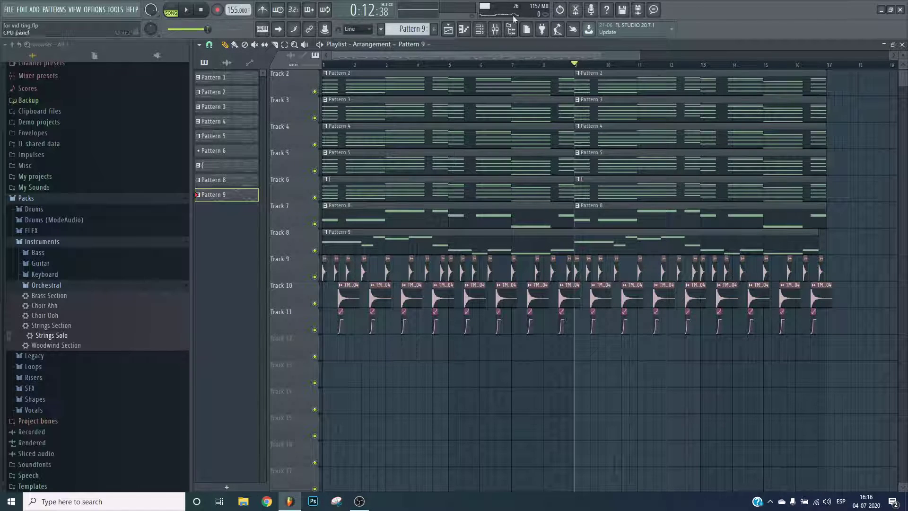
key("space")
left_click(464, 30)
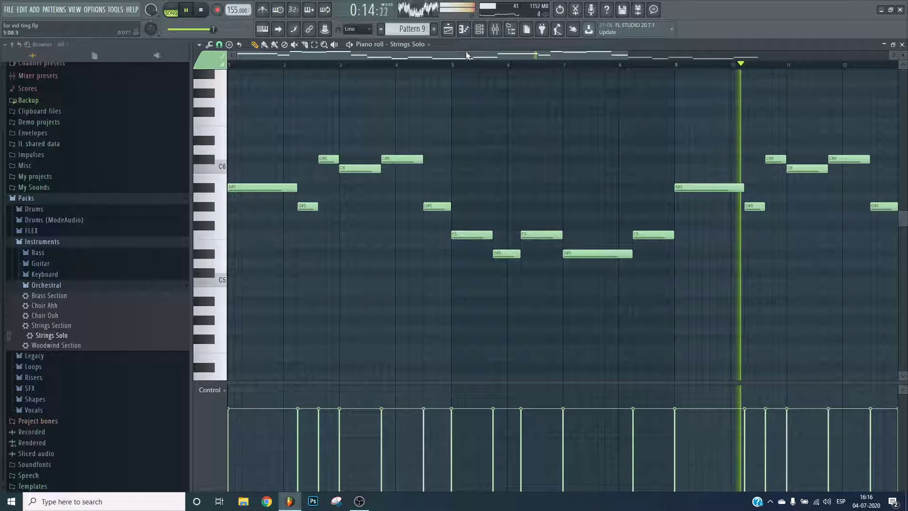
key("space")
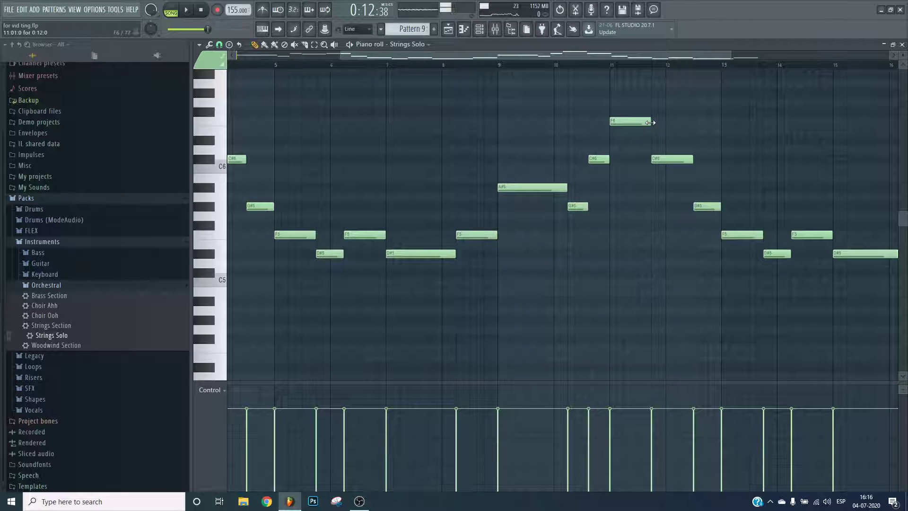
key("space")
left_click_drag(576, 61, 628, 64)
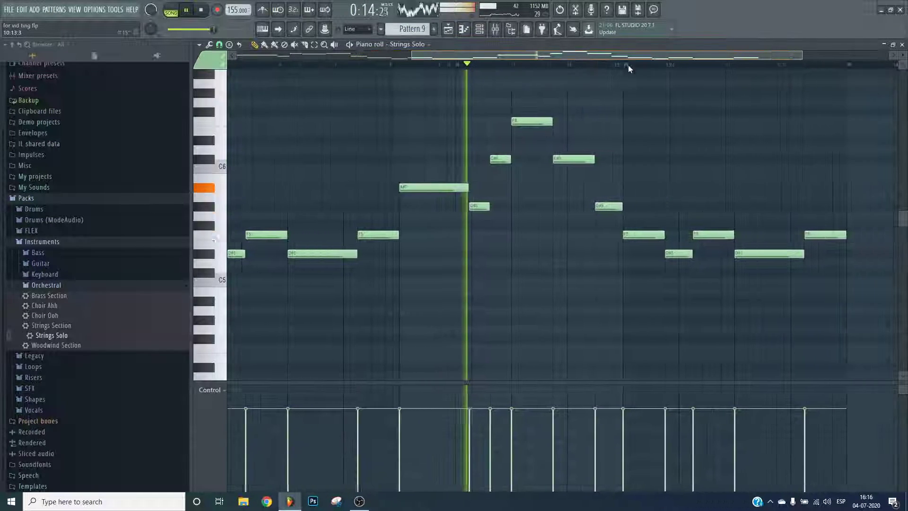
- Replace the G#5 just before bar 13 with a shortened C#6, and extend the F6 to about the middle of bar 12
mouse_move(554, 159)
left_mouse_down()
mouse_move(582, 160)
mouse_move(571, 162)
left_mouse_up()
key("space")
key("space")
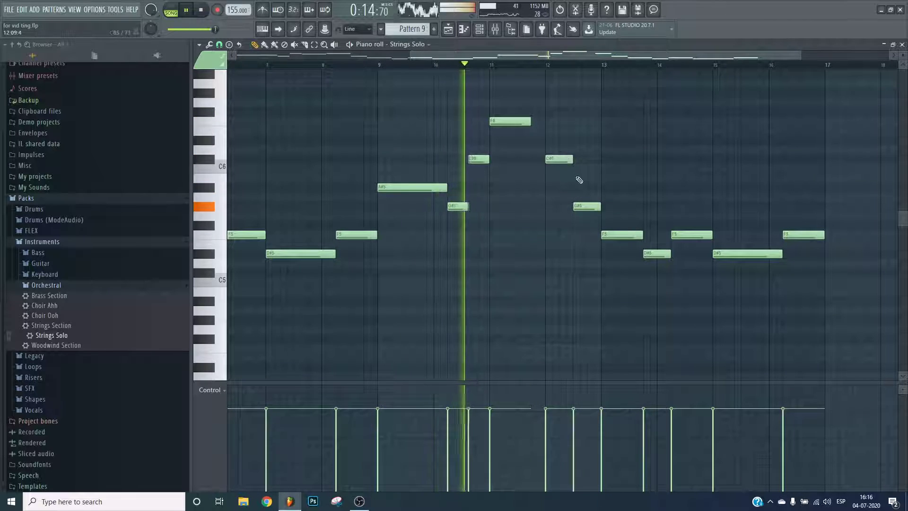
left_click_drag(523, 60, 561, 62)
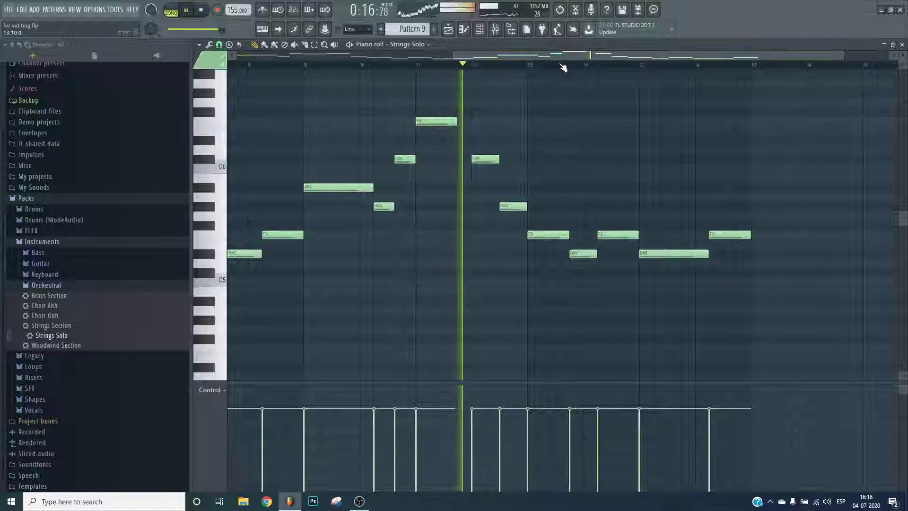
key("space")
key("space")
left_click_drag(487, 160, 515, 161)
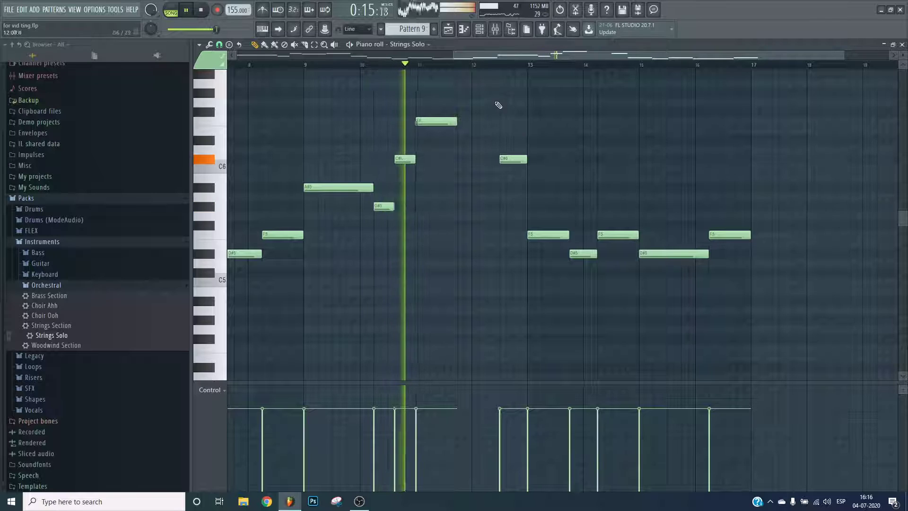
left_click_drag(456, 122, 492, 121)
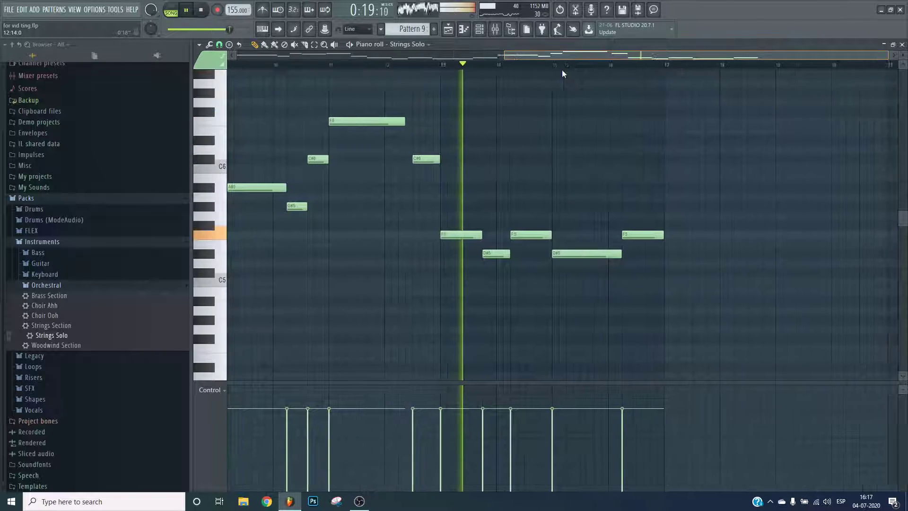
- Rework the melody ending with a C6 at bar 13, a G#5 after it, and one long G#5 from bar 15 to 17
key("space")
left_click_drag(459, 235, 459, 168)
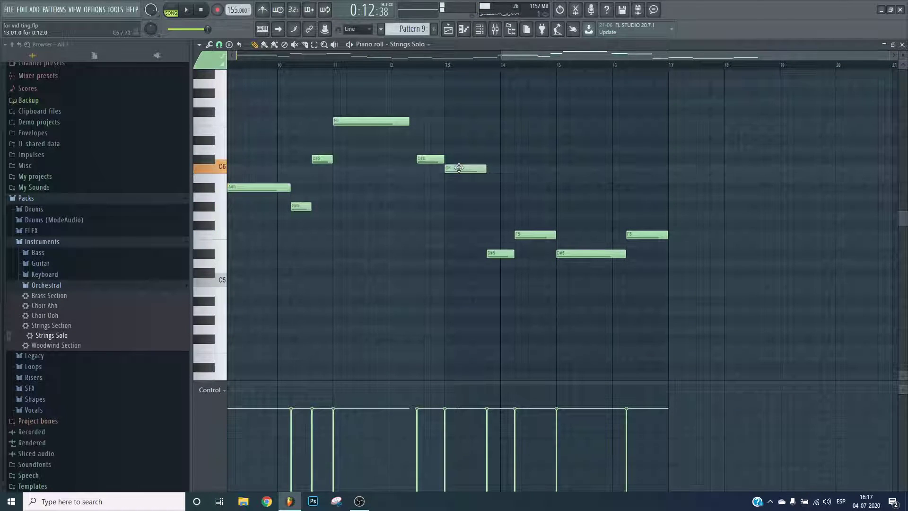
left_click_drag(494, 252, 495, 204)
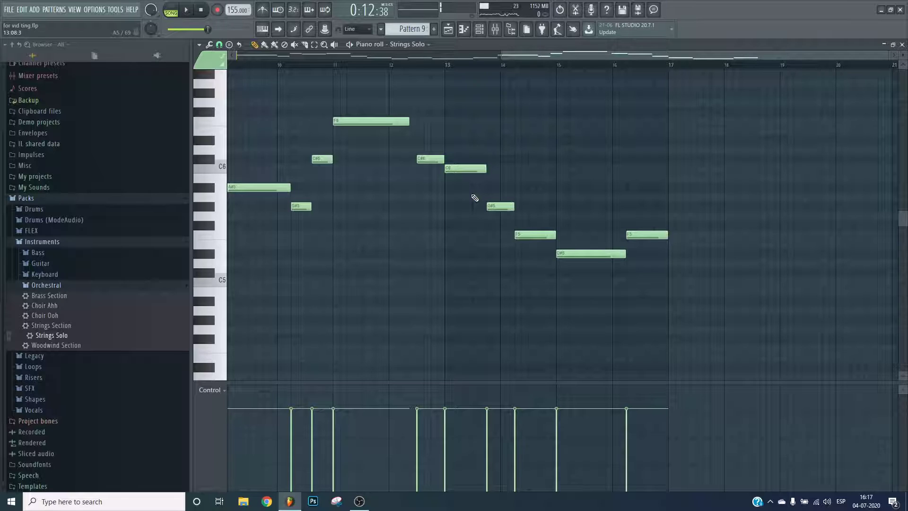
left_click_drag(535, 238, 569, 214)
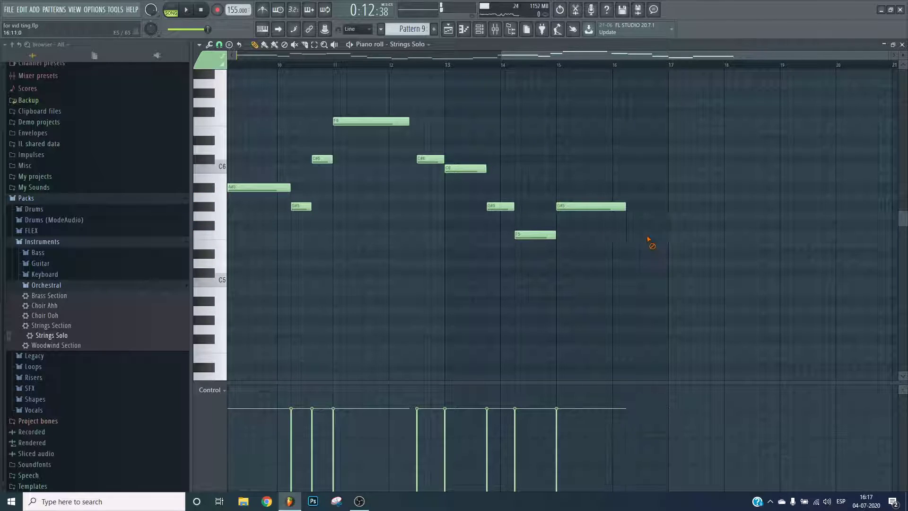
key("space")
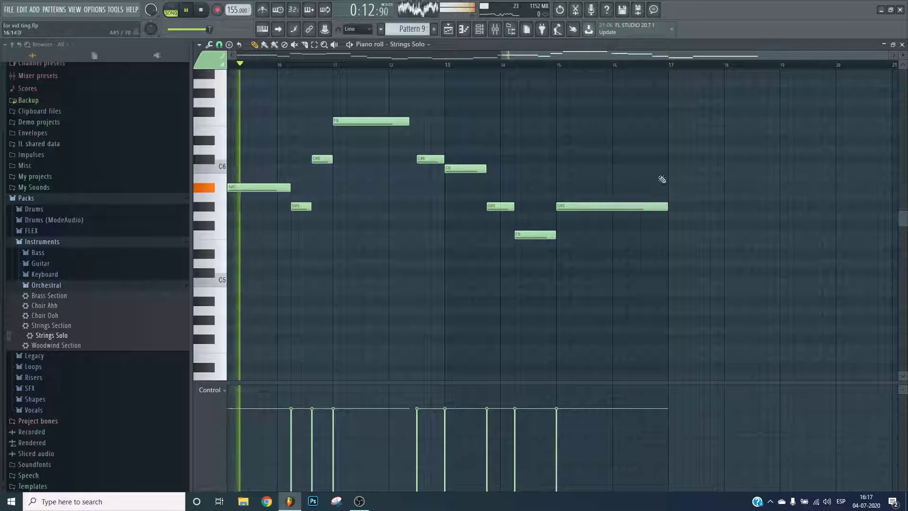
- Add an Ozone Imager to the Kontakt track, narrow its width and place it above ValhallaVintageVerb_2 in the effect chain
key("F9")
left_click(847, 253)
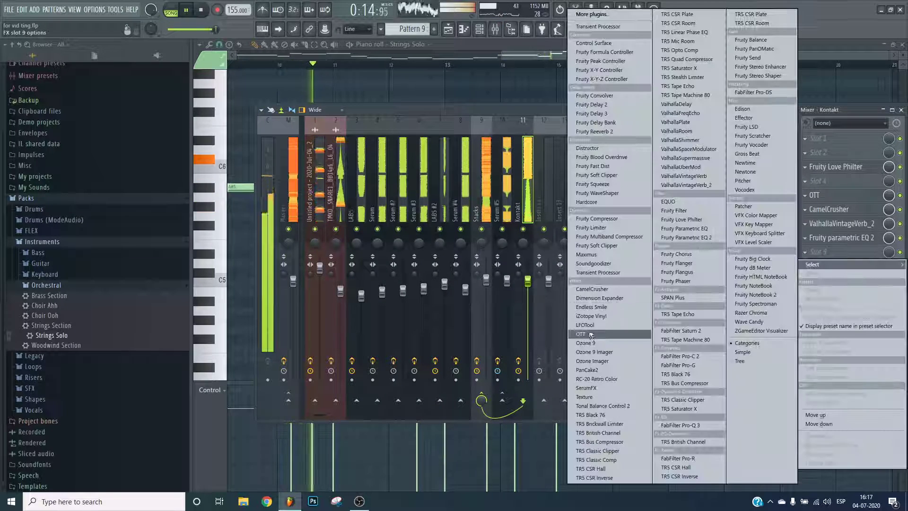
left_click(595, 360)
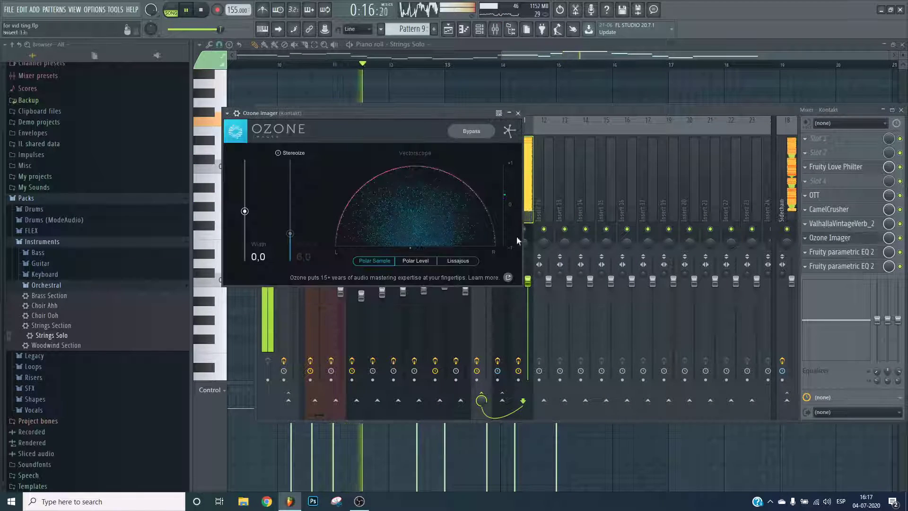
left_click_drag(244, 211, 250, 238)
key("Escape")
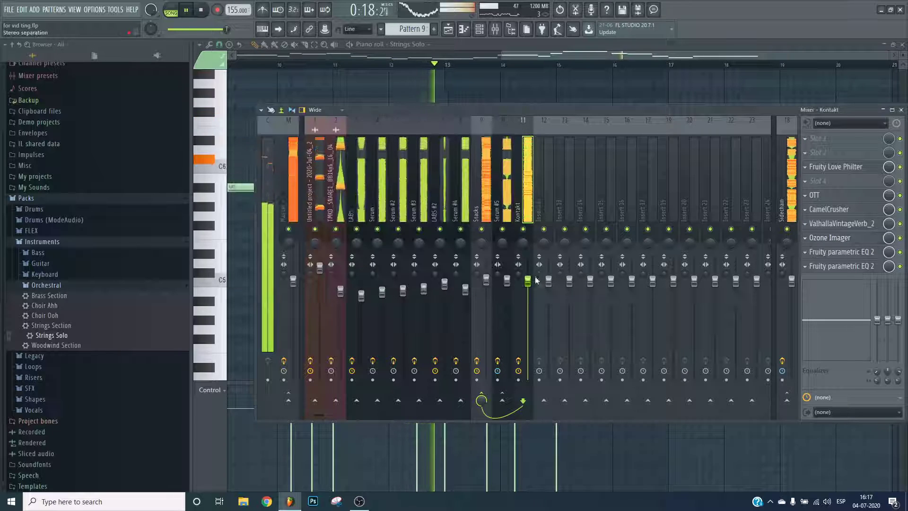
scroll(841, 231, "up", 1)
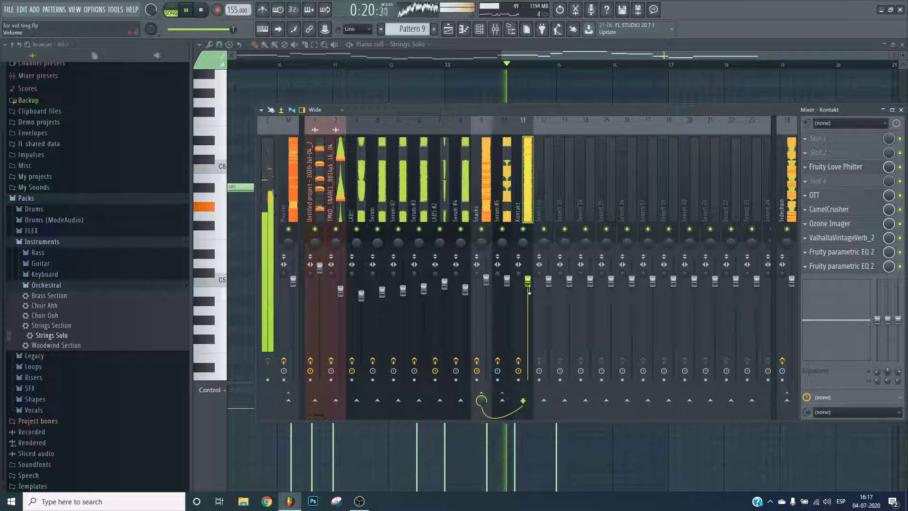
- Lower the Kontakt track's level slightly and try CamelCrusher after Ozone Imager before restoring their order
left_click(833, 210)
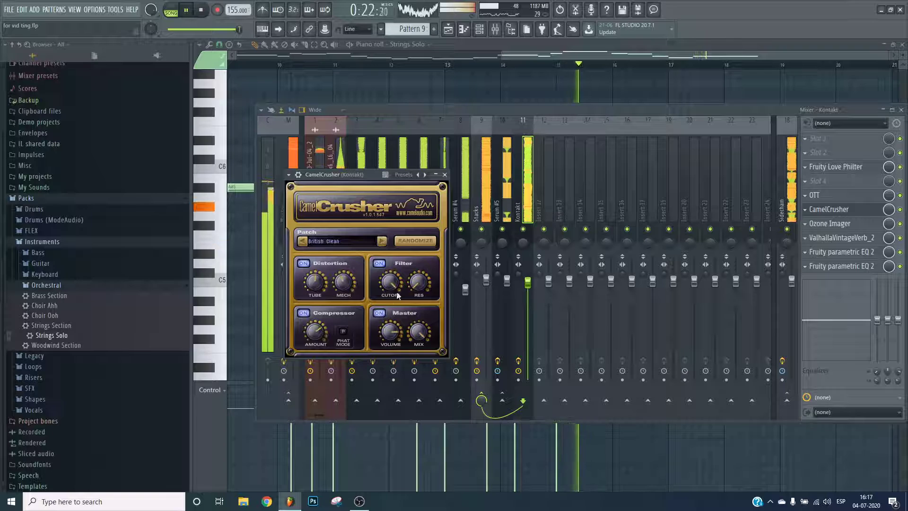
key("Escape")
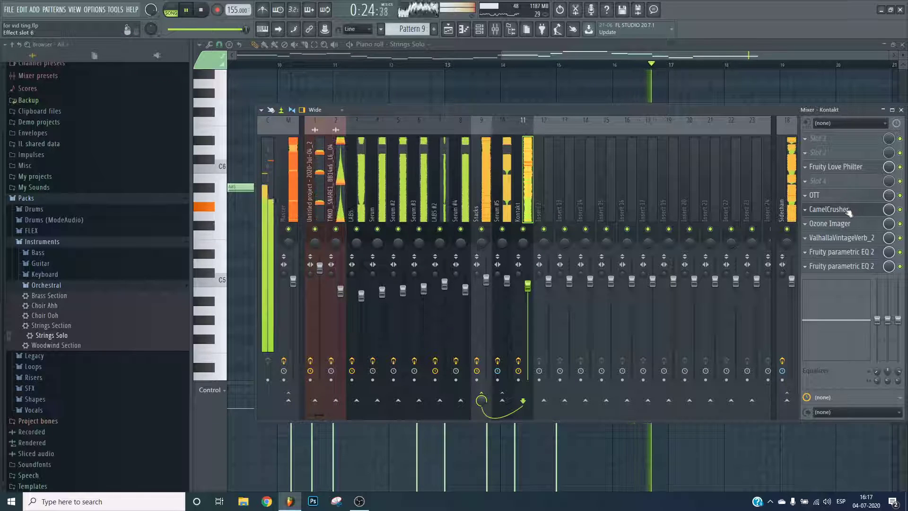
scroll(833, 223, "up", 1)
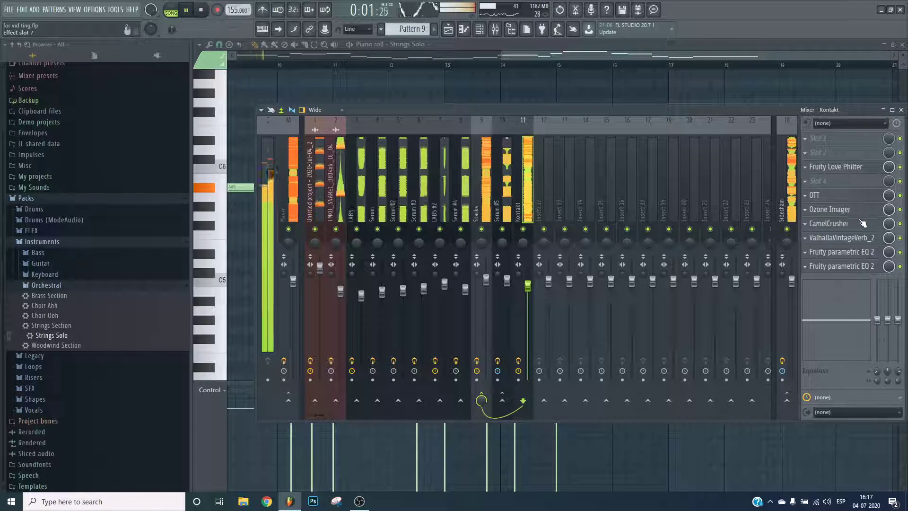
left_click(861, 214)
left_click(861, 214)
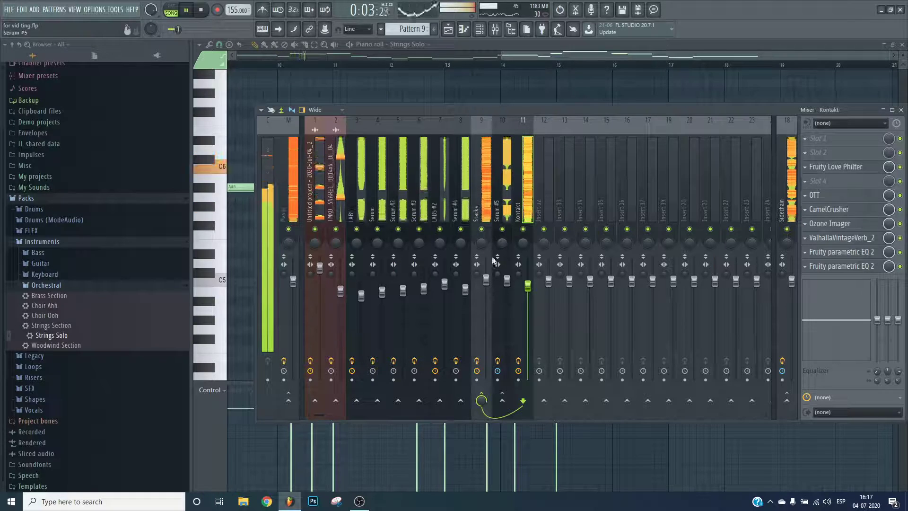
- Solo the Serum #5 track to compare it with the full mix, and return to the playlist
right_click(502, 229)
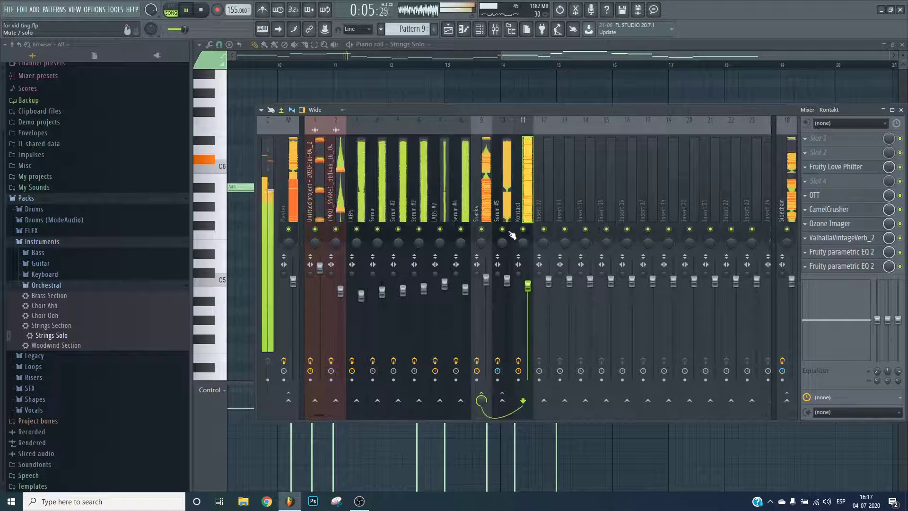
left_click(508, 209)
right_click(502, 229)
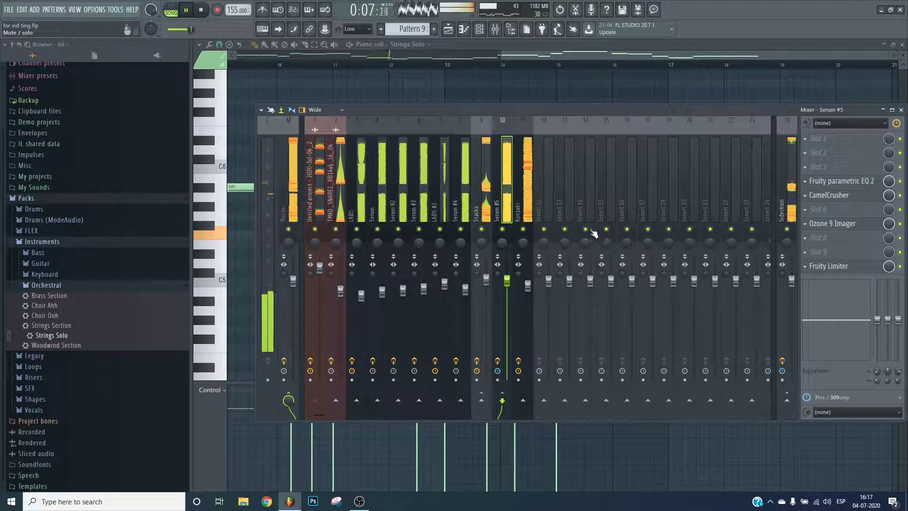
left_click(476, 190)
key("F9")
left_click(495, 30)
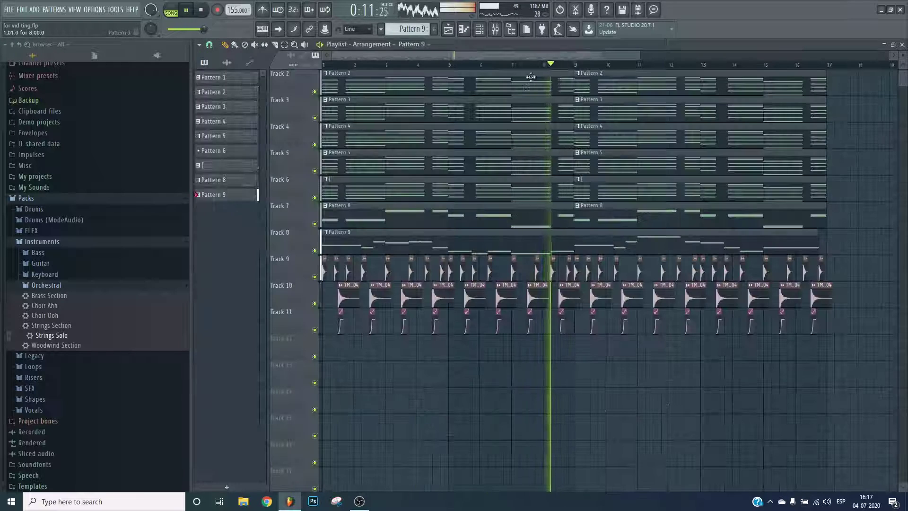
- Lower the volume of mixer insert 1, check the Stacks level in the mix and stop playback
left_click(495, 31)
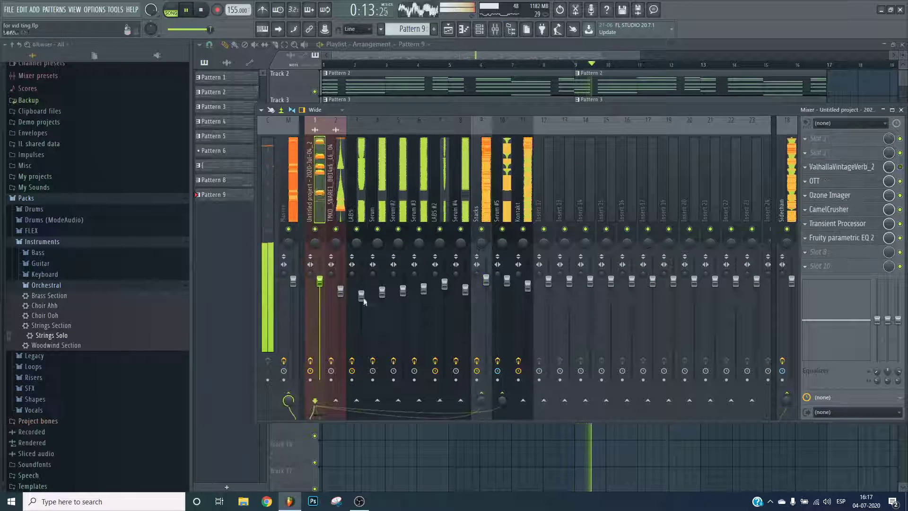
mouse_move(486, 284)
left_mouse_down()
mouse_move(488, 272)
mouse_move(487, 285)
left_mouse_up()
key("space")
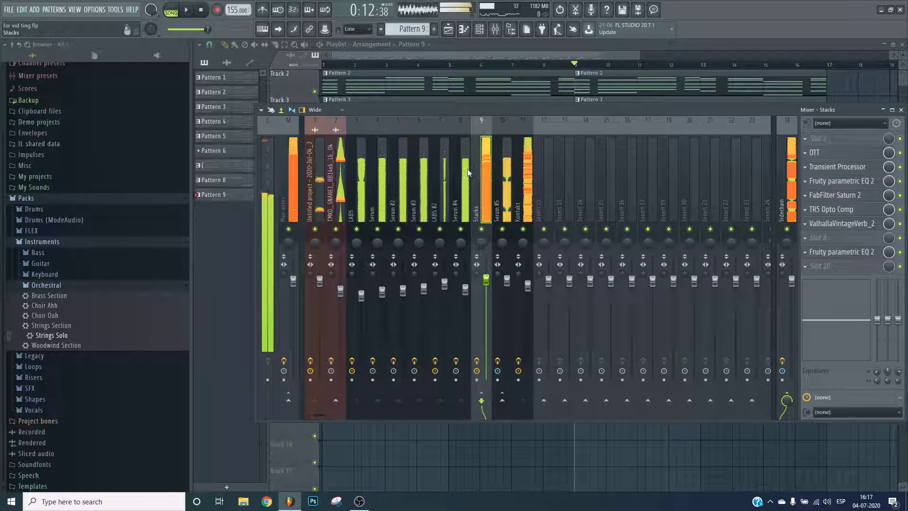
left_click(201, 10)
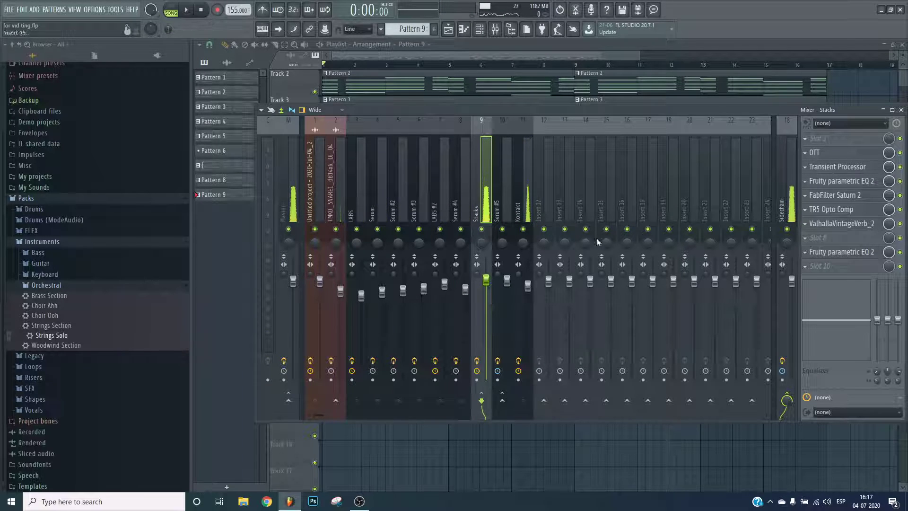
- Raise the Stacks track's volume slightly while playing the arrangement from the start
left_click(281, 174)
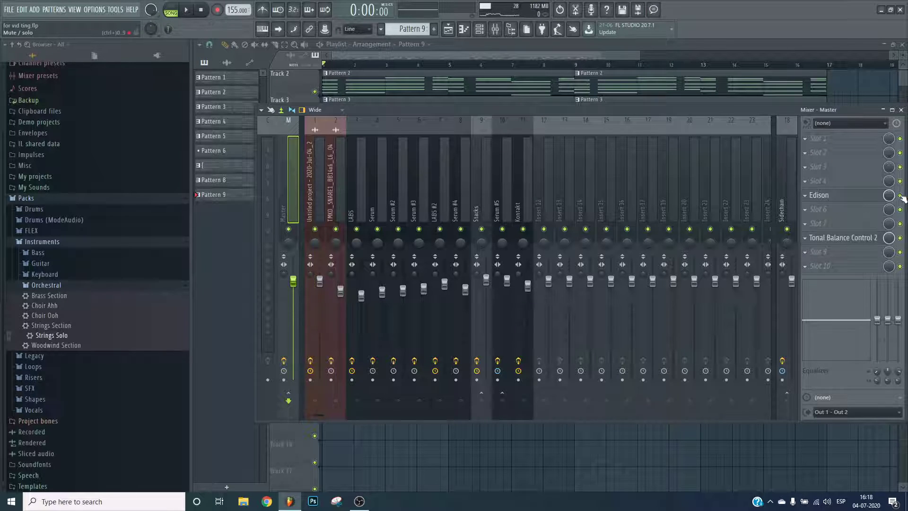
left_click_drag(486, 280, 486, 295)
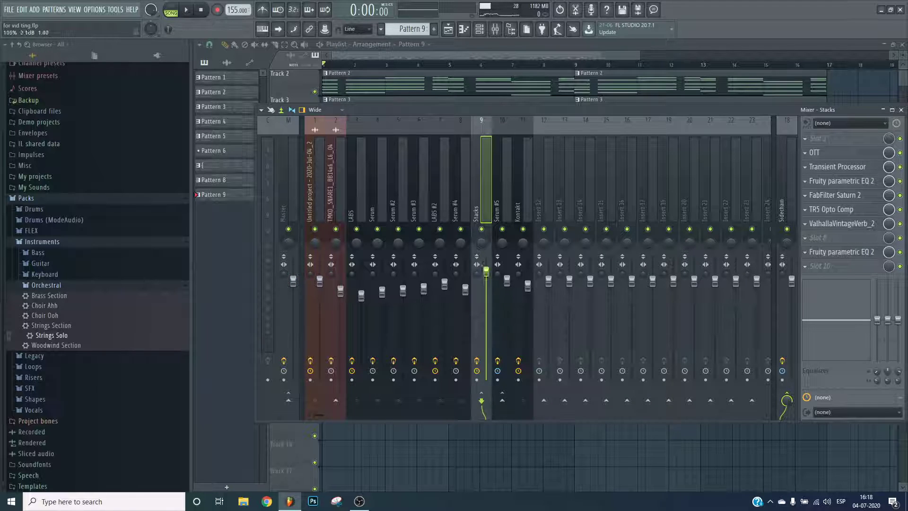
key("space")
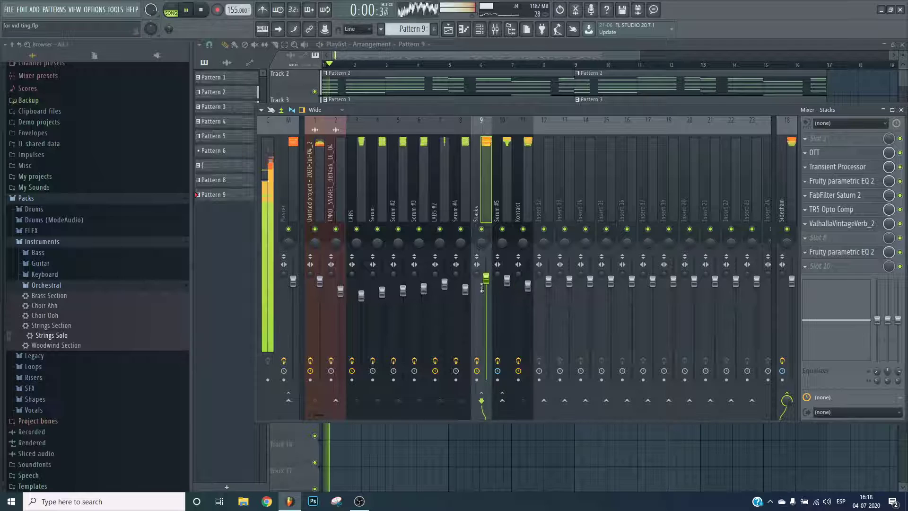
left_click_drag(485, 279, 487, 274)
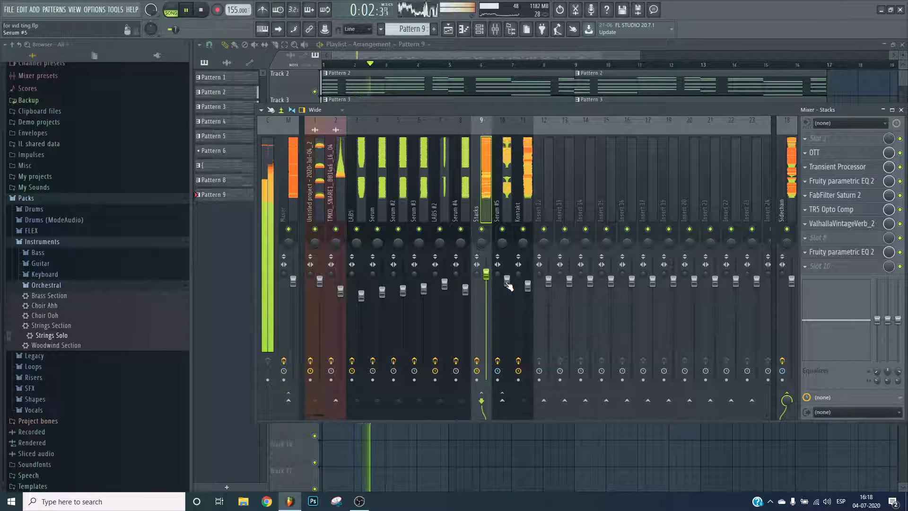
- Turn the high shelf in the Kontakt track's last Fruity parametric EQ 2 into a steep low-pass filter
key("Right")
key("Left")
key("Right")
key("Right")
left_click(842, 266)
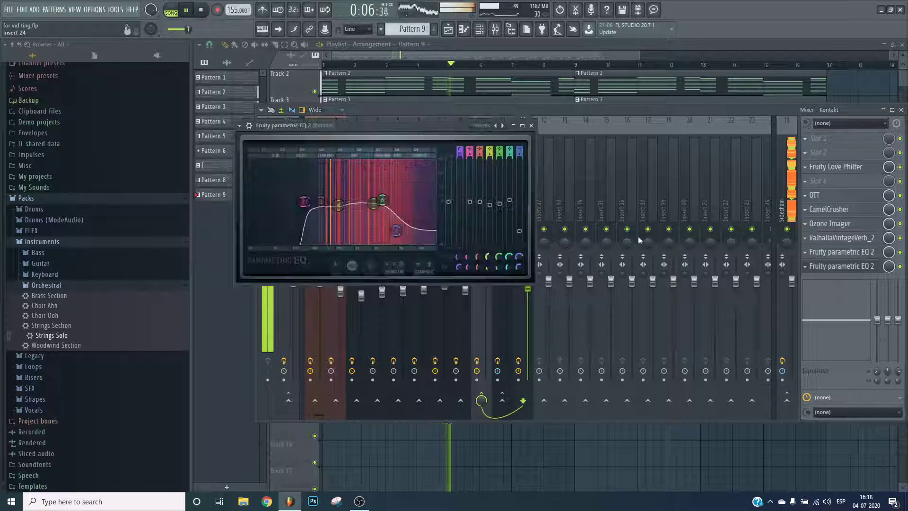
left_click_drag(519, 152, 519, 140)
left_click_drag(401, 202, 400, 202)
left_click_drag(374, 203, 371, 202)
left_click_drag(521, 158, 521, 154)
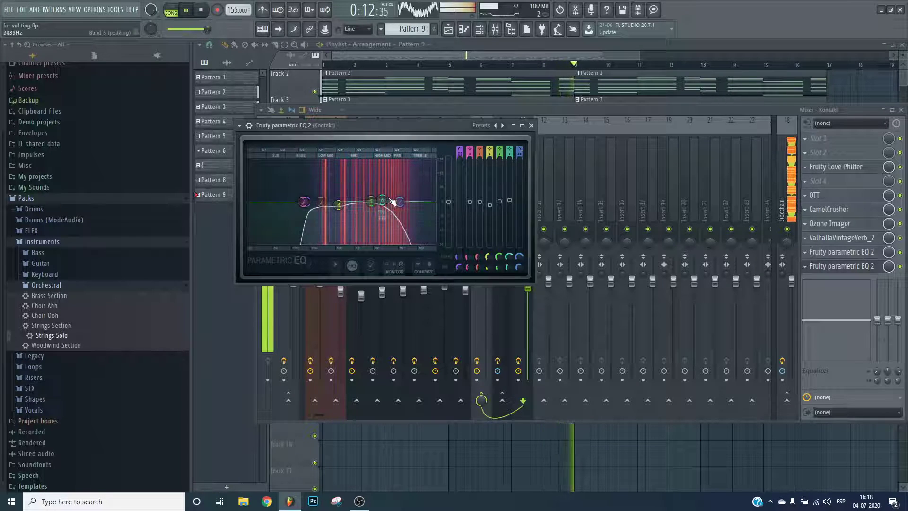
- Move EQ band 6 up into the treble, dip bands 4 and 5 with band 5 at about -3.3 dB, and stop playback
left_click_drag(381, 200, 405, 197)
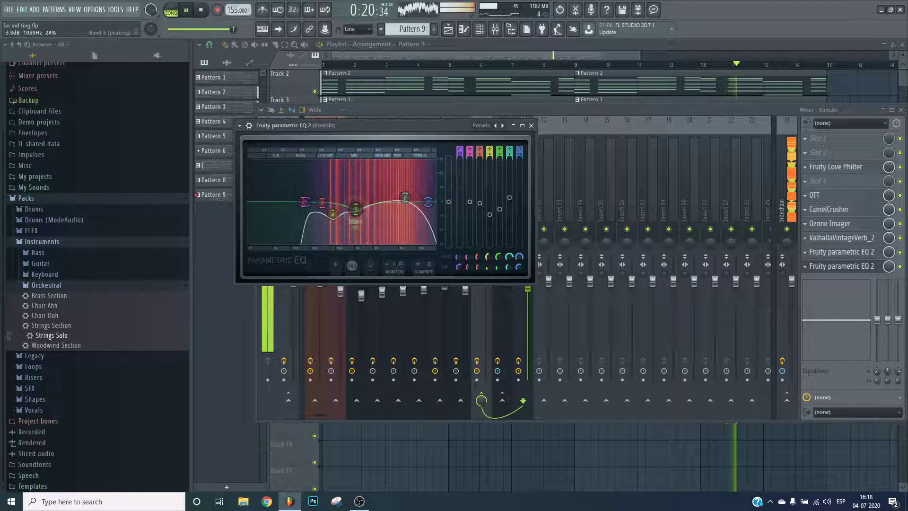
key("Escape")
key("Escape")
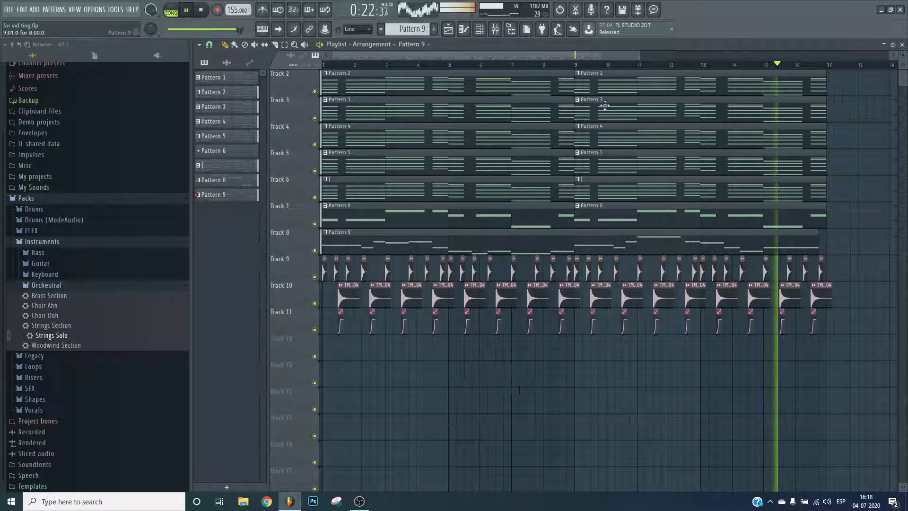
left_click(201, 10)
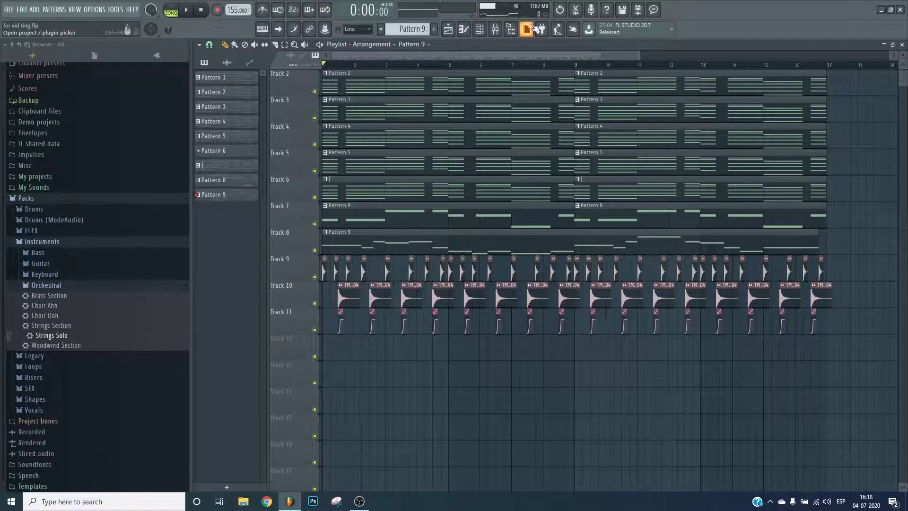
- Load iZotope Vinyl into the empty fourth slot of the Kontakt insert, raise its warp depth and pick another warp model
left_click(495, 29)
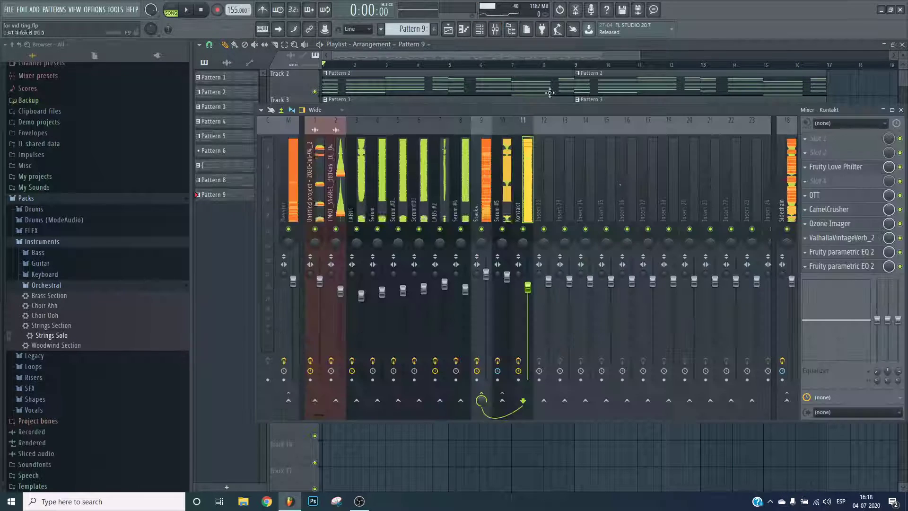
left_click(840, 180)
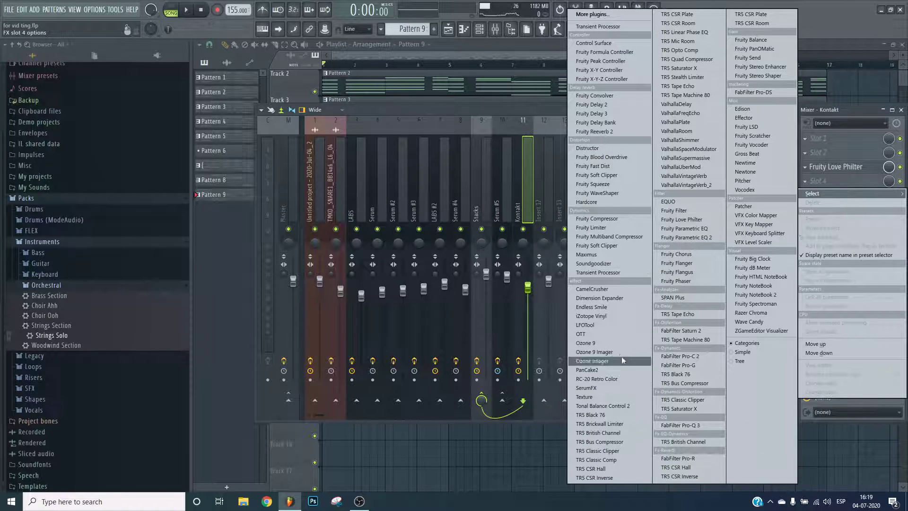
left_click(591, 316)
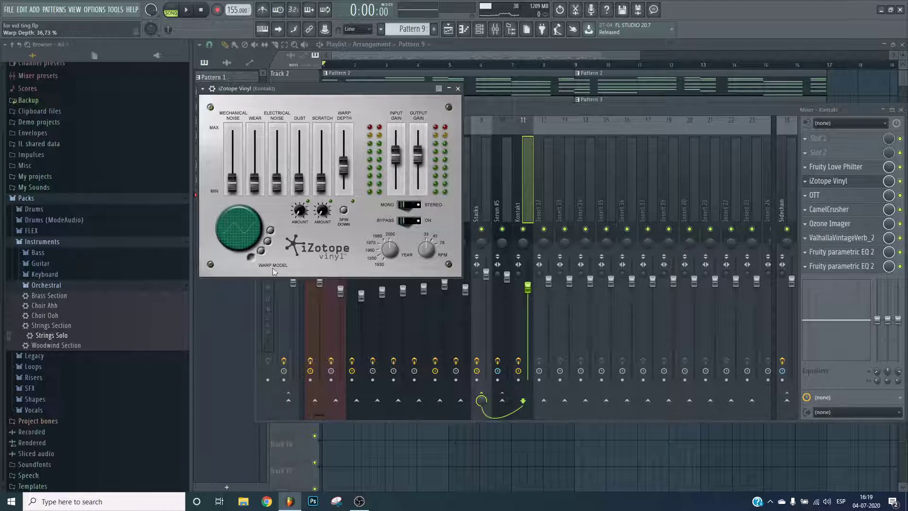
left_click(261, 246)
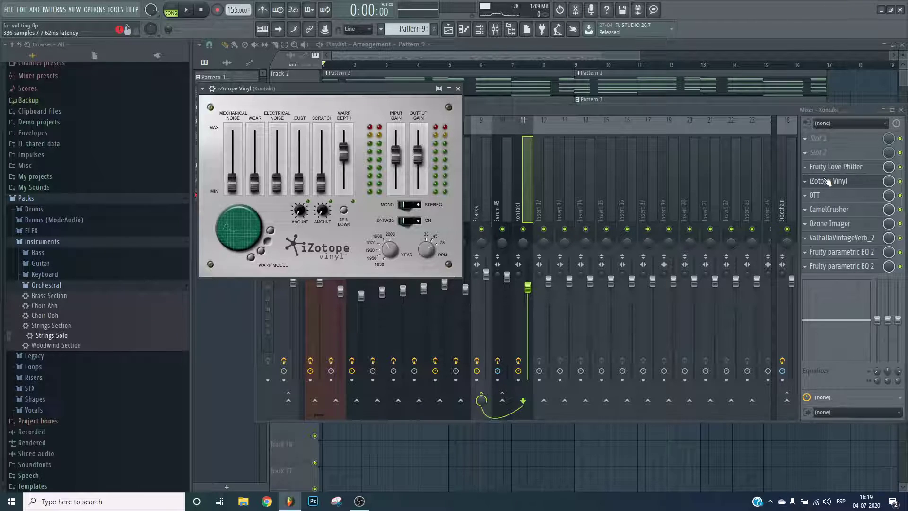
- Play the arrangement, move iZotope Vinyl below ValhallaVintageVerb_2 in the Kontakt effects chain and raise the Kontakt track's volume slightly
left_click(860, 187)
key("space")
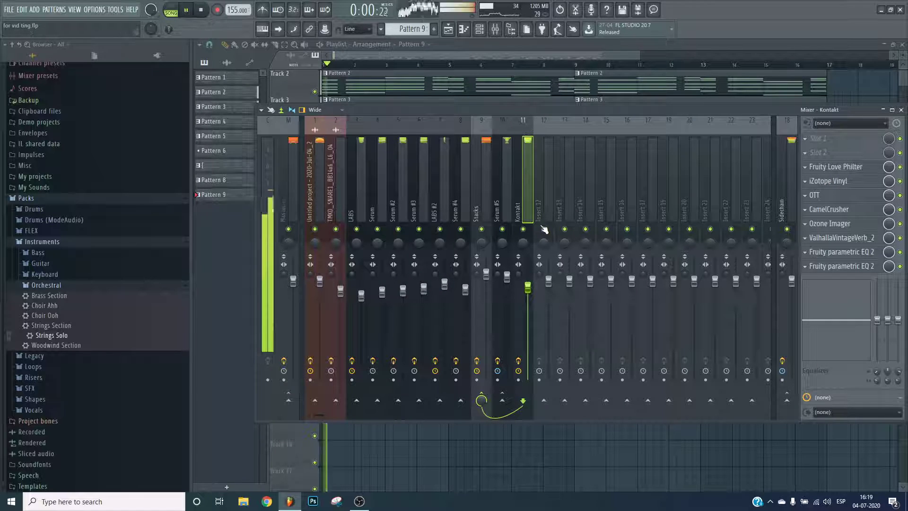
scroll(831, 184, "down", 4)
left_click(831, 240)
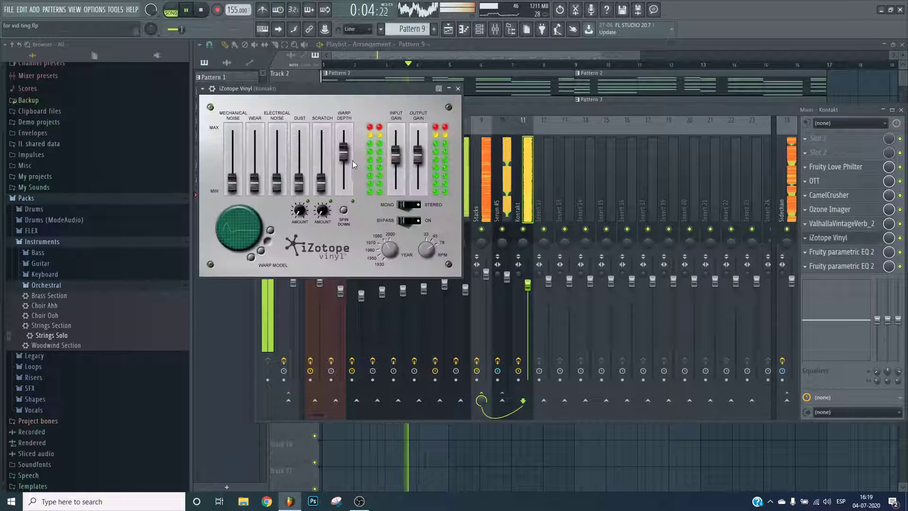
- Check the Kontakt track's level and its last Fruity parametric EQ 2 while the arrangement plays
left_click(524, 241)
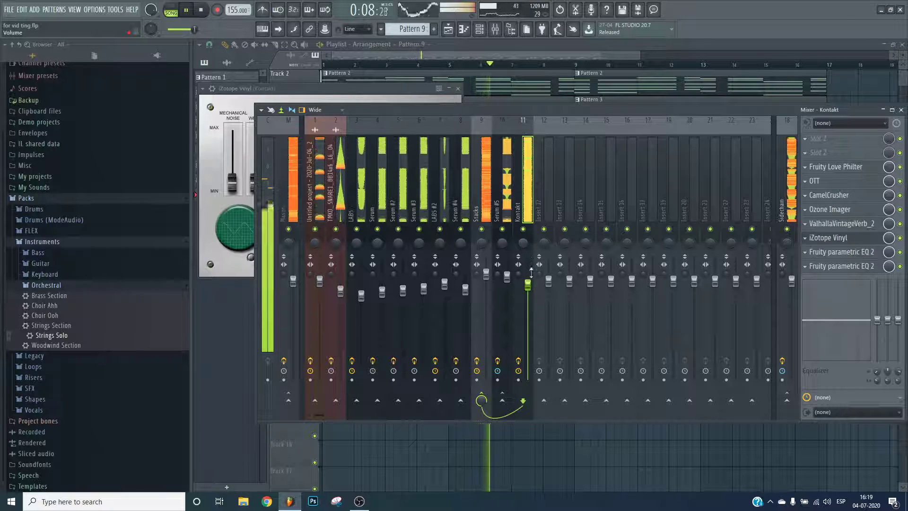
left_click(493, 43)
left_click(494, 30)
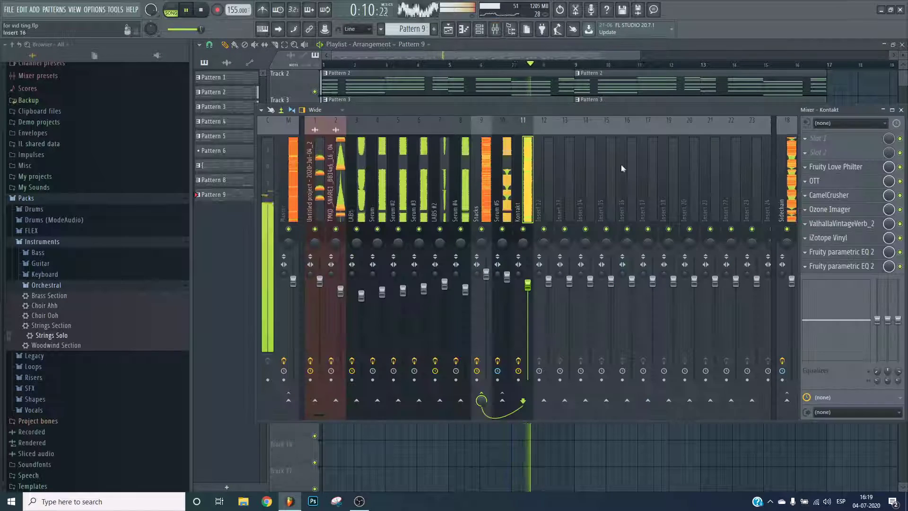
left_click(870, 266)
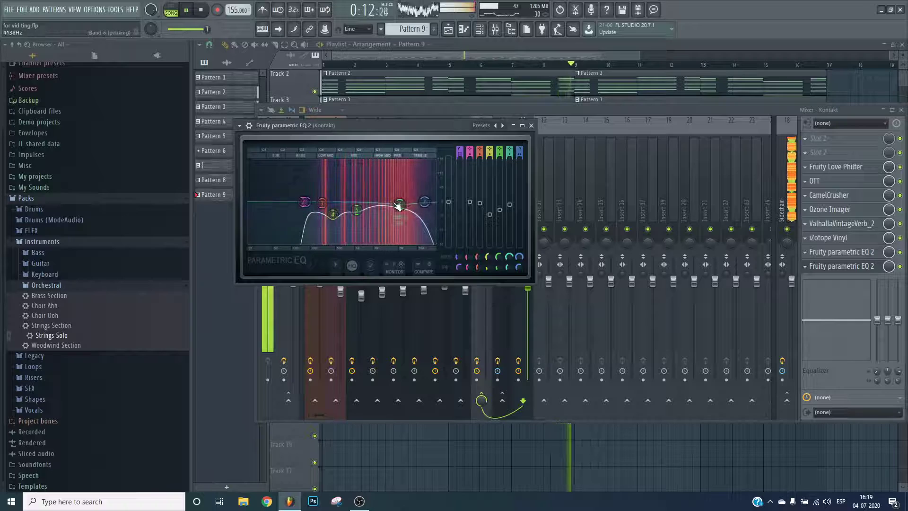
left_click(610, 113)
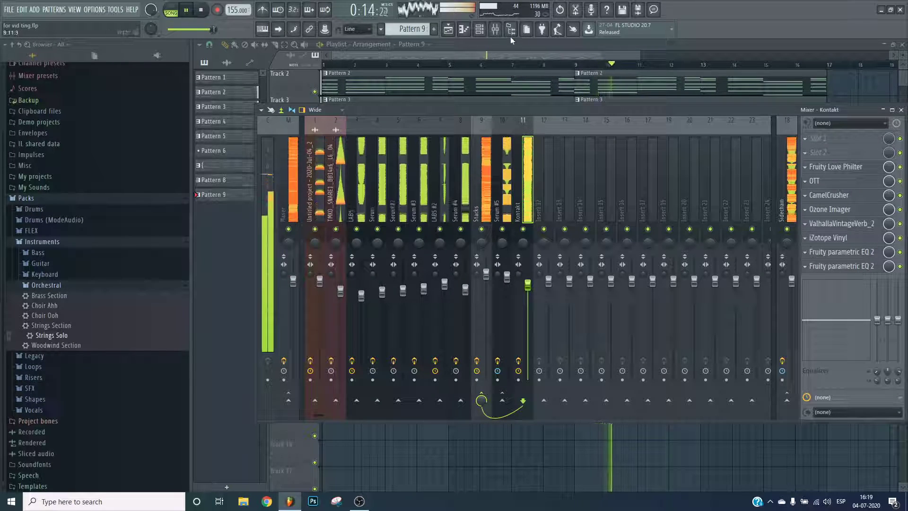
left_click(496, 29)
left_click(495, 29)
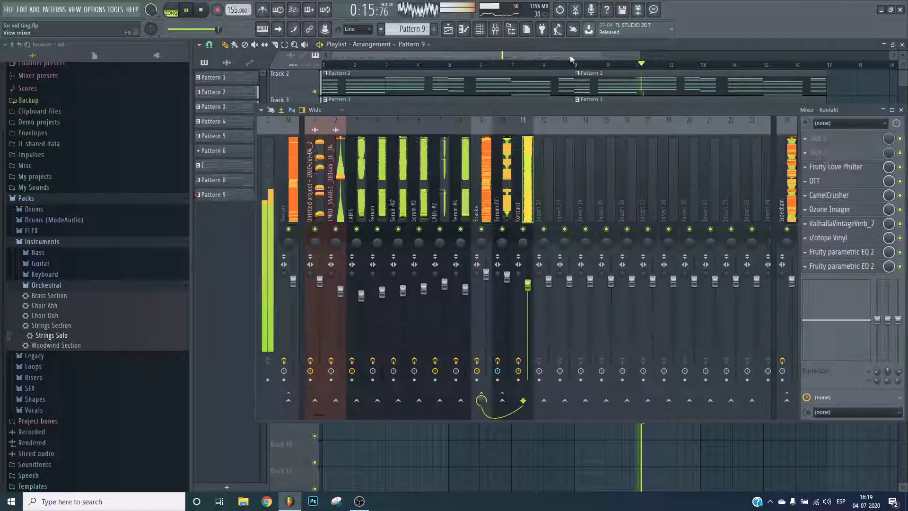
- Lower the warp depth of iZotope Vinyl on the Kontakt track, close the plugin and mixer, and stop playback
left_click(827, 238)
left_click_drag(350, 158, 337, 174)
key("Escape")
key("Escape")
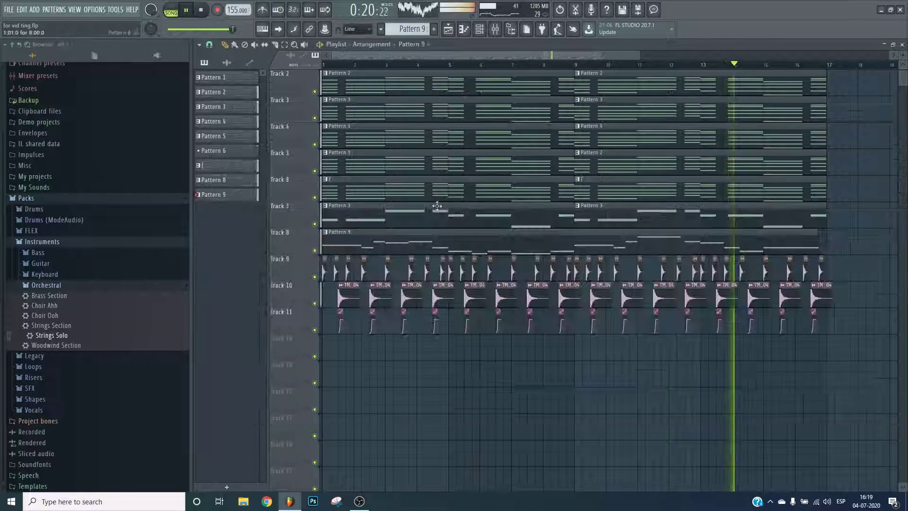
scroll(552, 189, "up", 1)
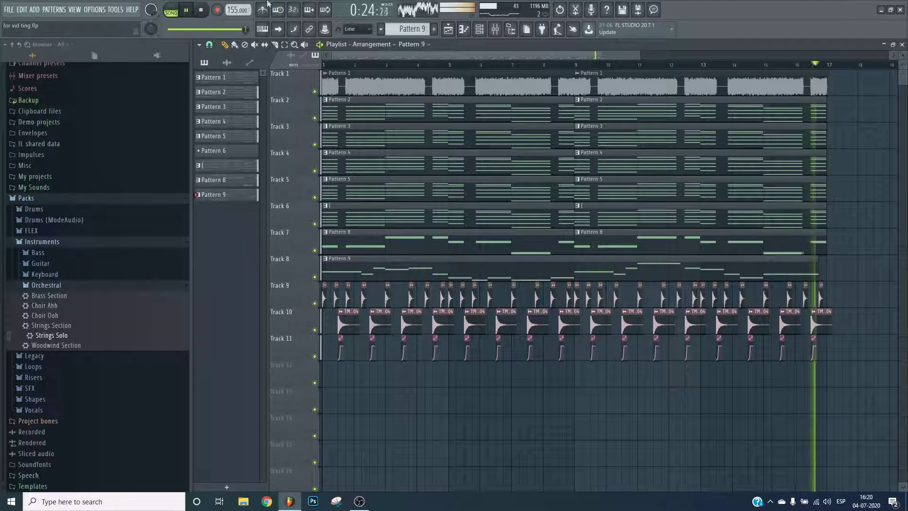
left_click(201, 10)
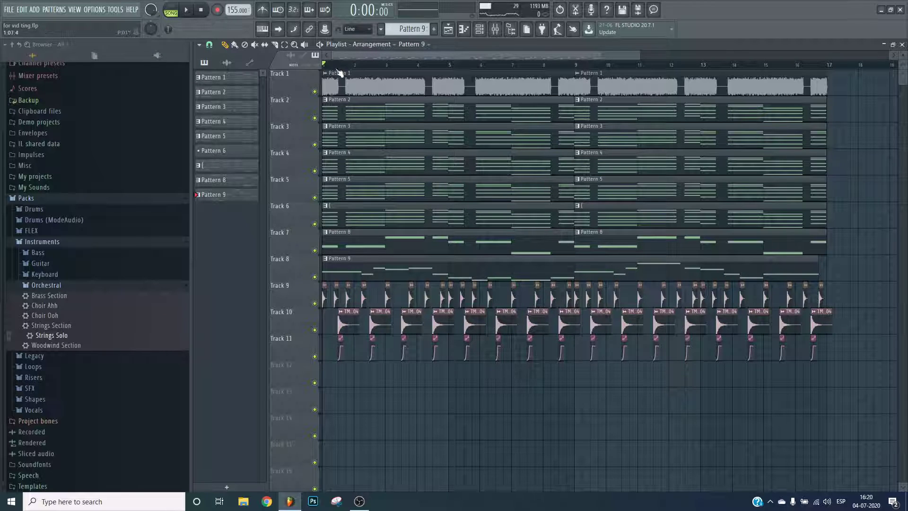
- Examine how the chord, melody, kick and snare clips line up across the first nine bars of the arrangement
left_click_drag(335, 70, 586, 121)
left_click_drag(410, 53, 378, 67)
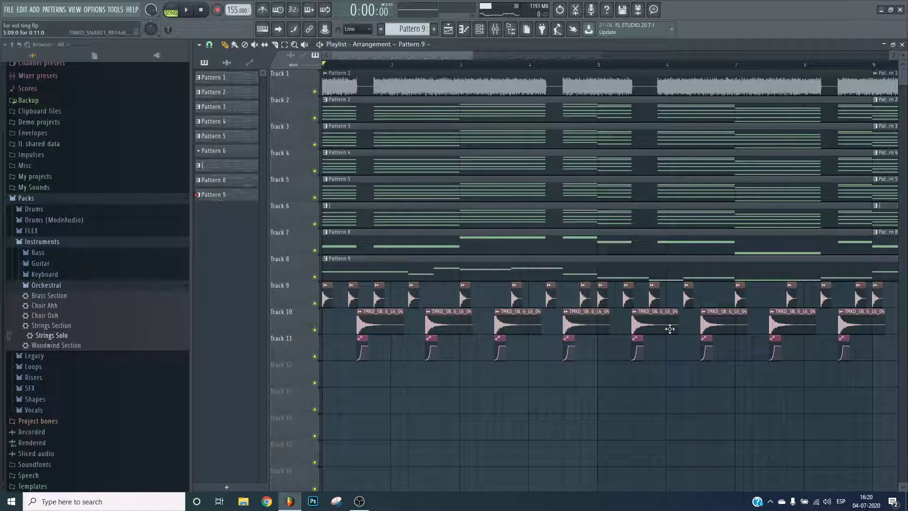
scroll(345, 73, "up", 2)
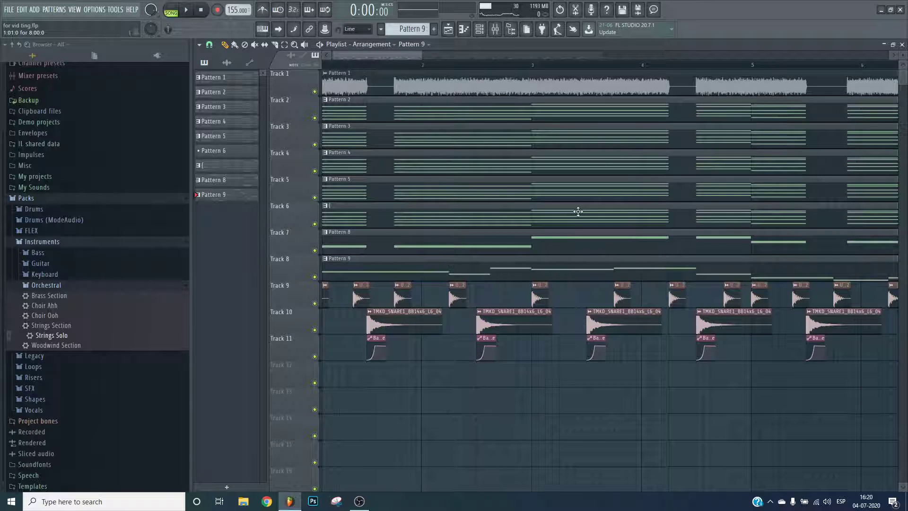
scroll(331, 58, "up", 1)
scroll(365, 65, "up", 1)
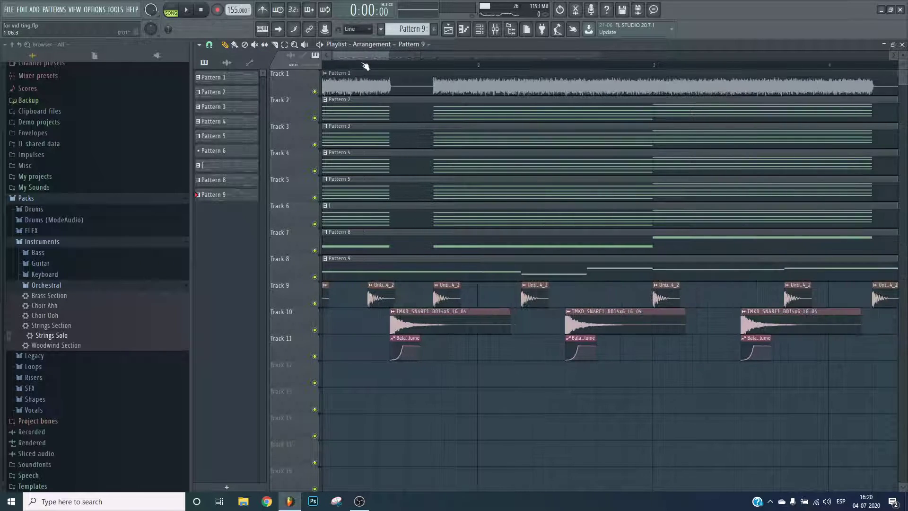
left_click_drag(392, 55, 472, 65)
scroll(495, 67, "down", 1)
left_click_drag(400, 56, 428, 55)
scroll(428, 54, "left", 1)
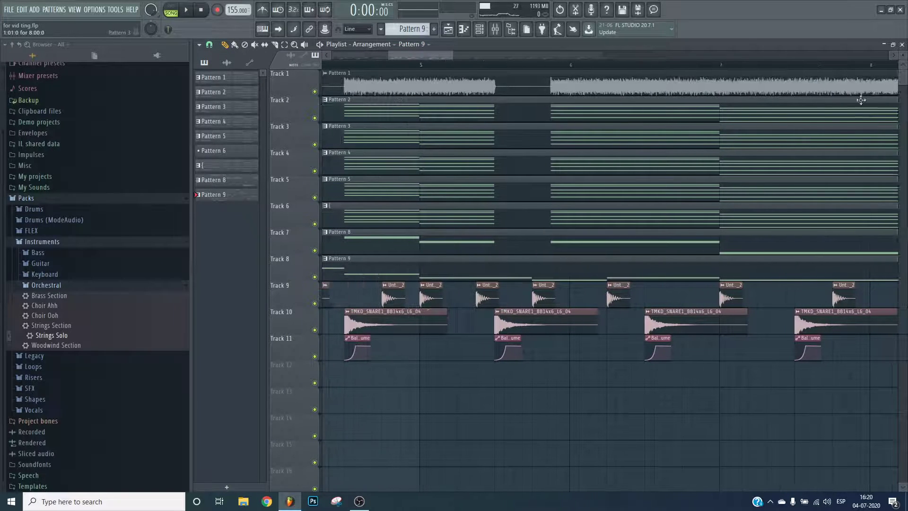
left_click_drag(430, 57, 470, 59)
scroll(541, 52, "down", 4)
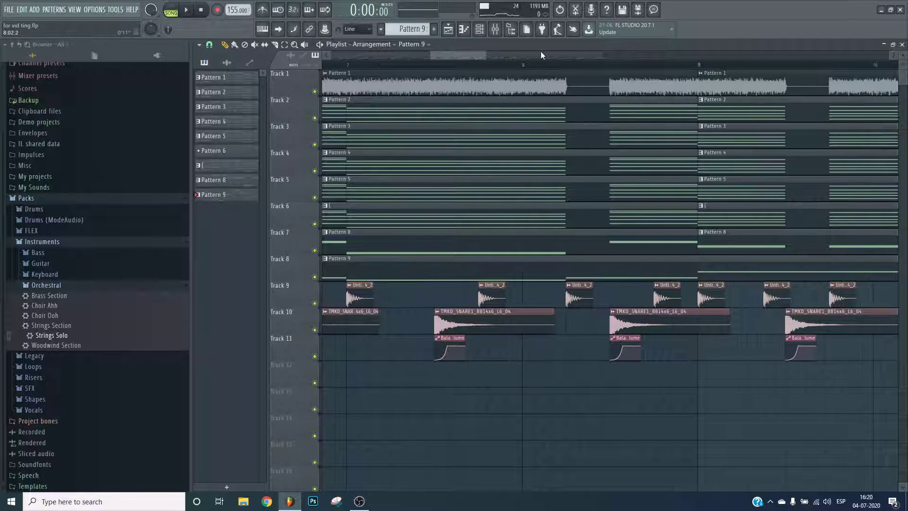
left_click_drag(439, 55, 343, 57)
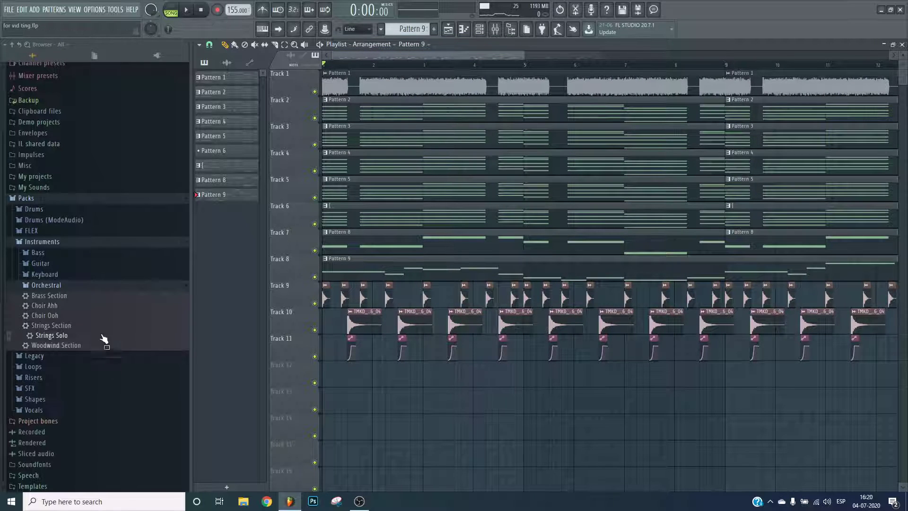
- Collapse the browser's Instruments folder and listen to the opening bars of the arrangement
left_click(56, 244)
scroll(322, 74, "up", 5)
key("space")
key("space")
key("space")
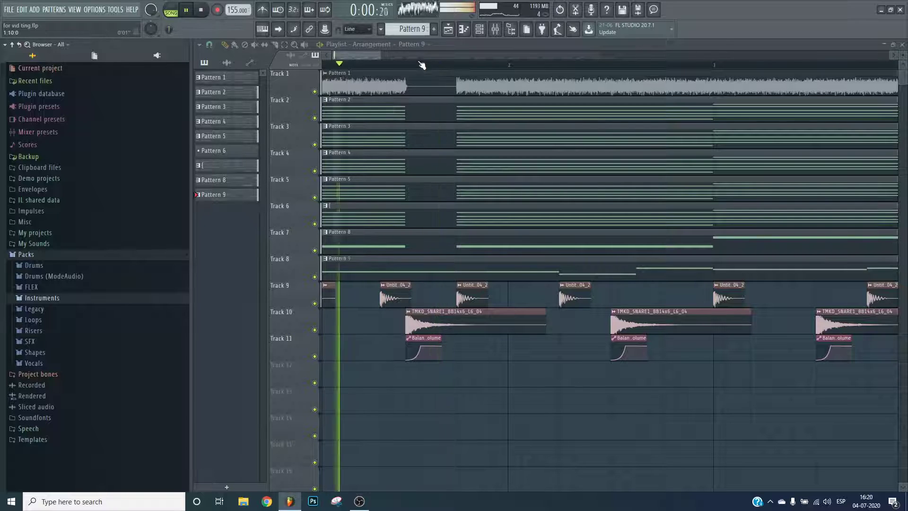
scroll(421, 65, "up", 2)
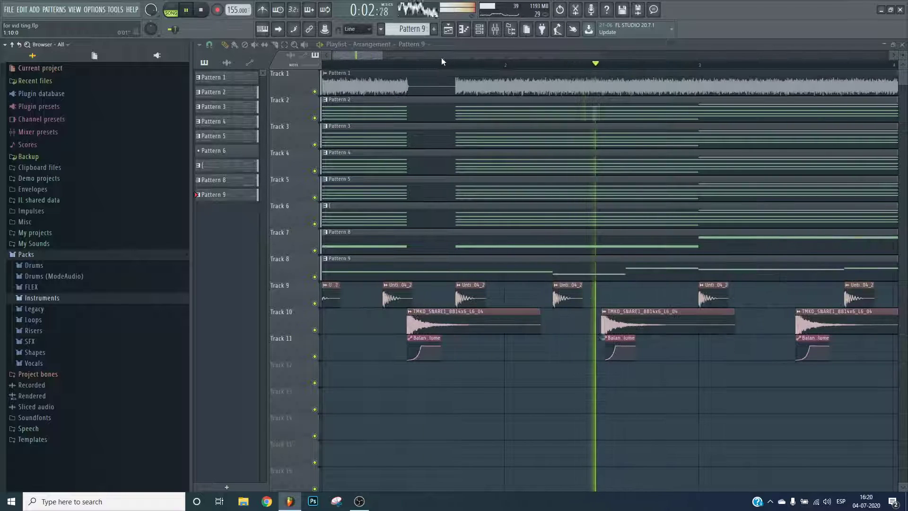
key("space")
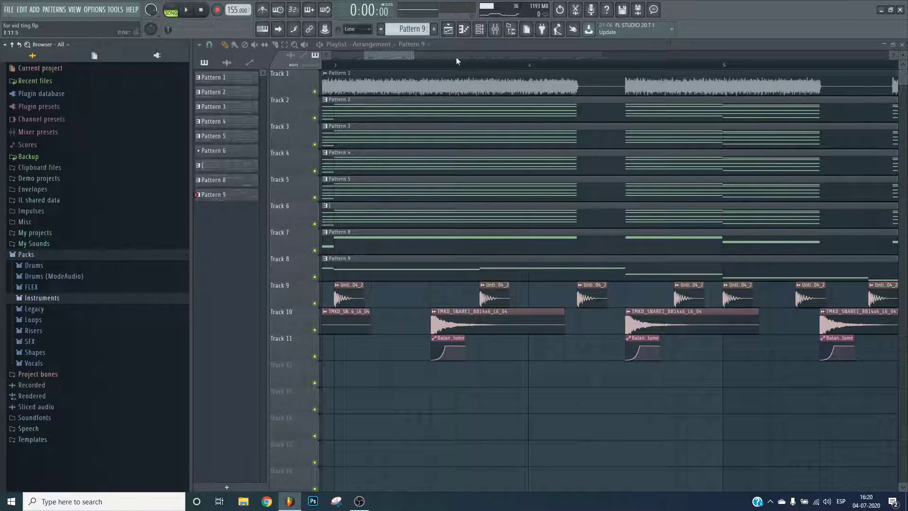
scroll(421, 72, "down", 2)
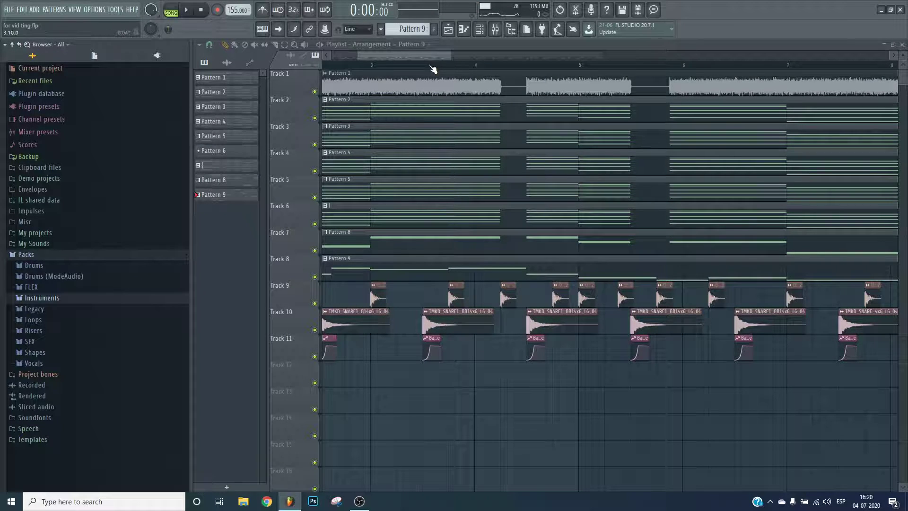
scroll(421, 65, "up", 2)
left_click_drag(392, 57, 351, 57)
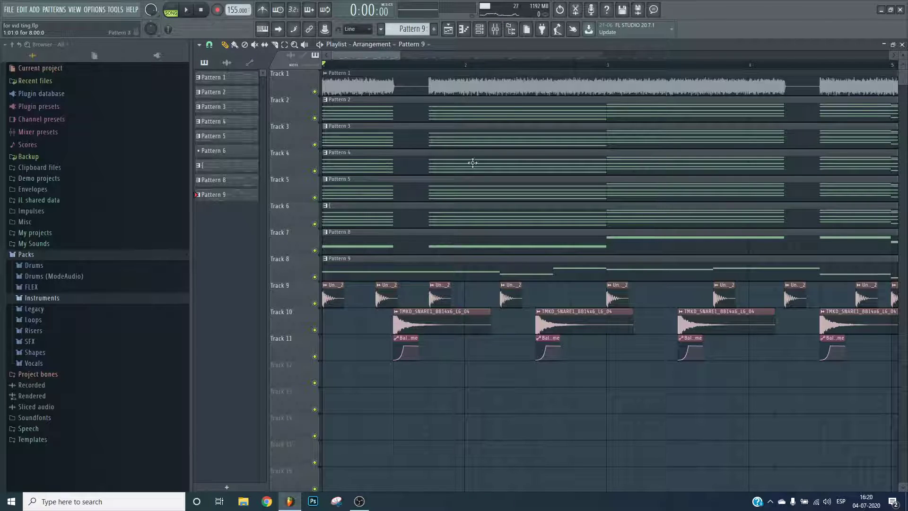
- Add an extra kick clip between the first two kicks of bar 3 on Track 9 and play from bar 3
key("space")
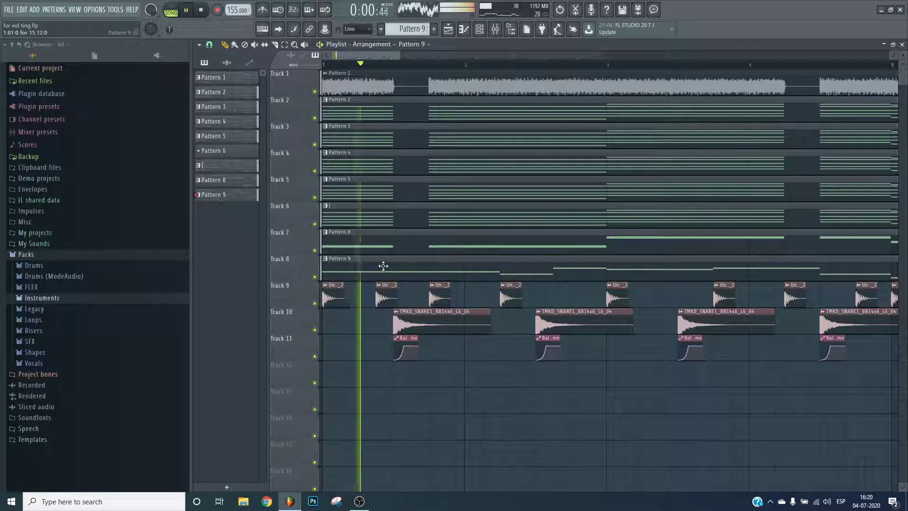
left_click_drag(399, 64, 423, 57)
key("space")
key("space")
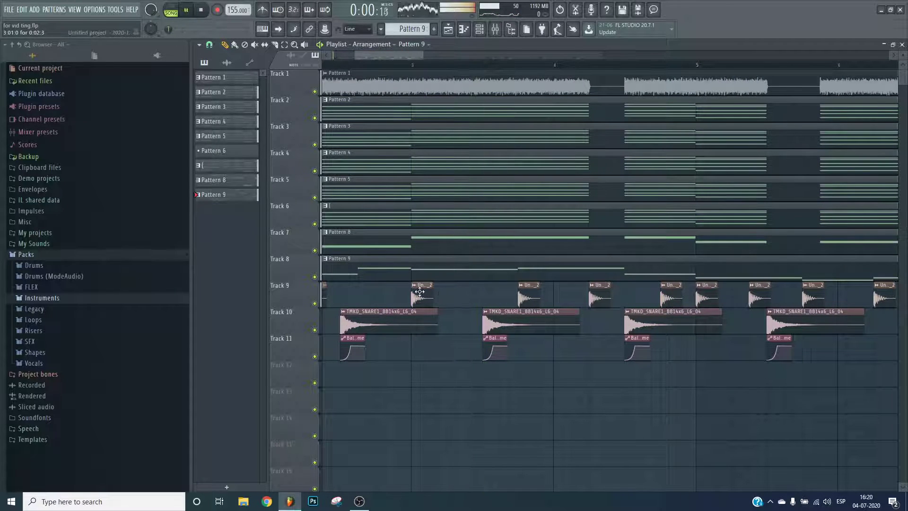
left_click(421, 289)
left_click(471, 288)
left_click(416, 73)
left_click(419, 67)
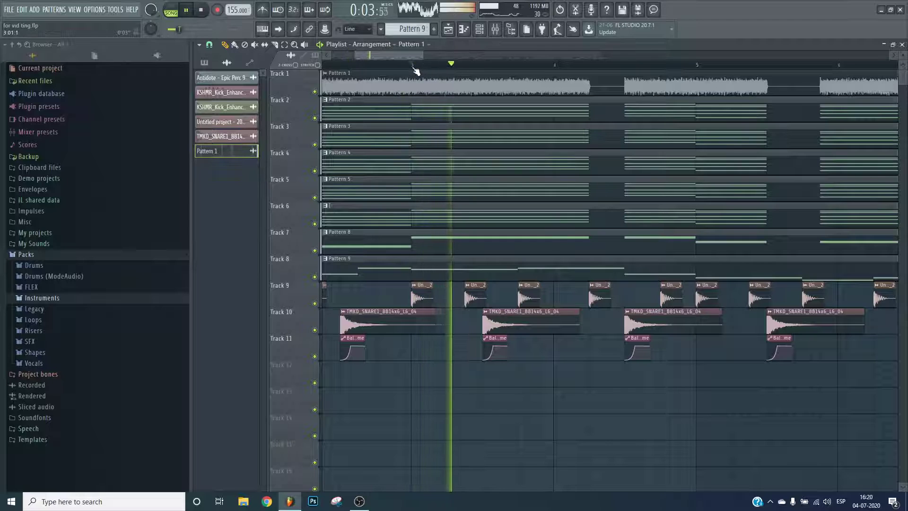
left_click(419, 66)
- Slice the clips on Tracks 1 to 6 at 3:09 and 3:13 and delete the segments between the cuts
scroll(491, 66, "up", 3)
scroll(492, 67, "up", 2)
key("space")
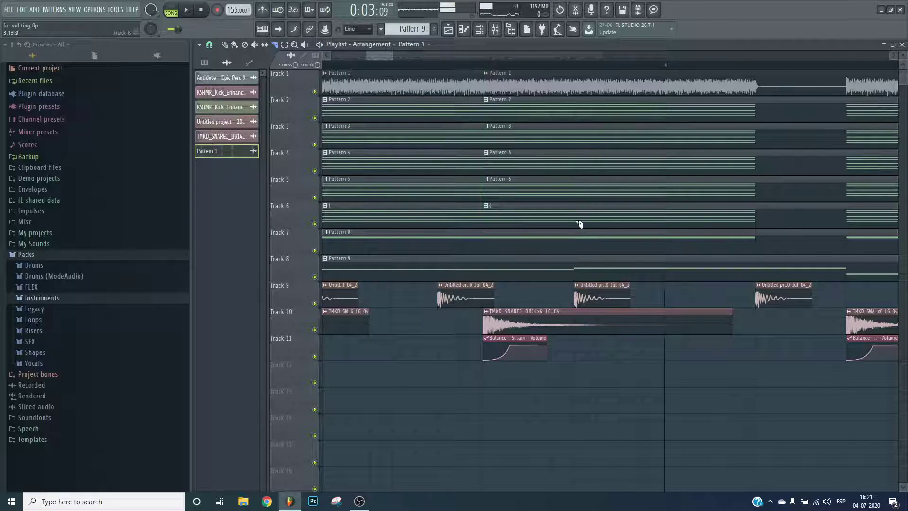
key("ctrl+v")
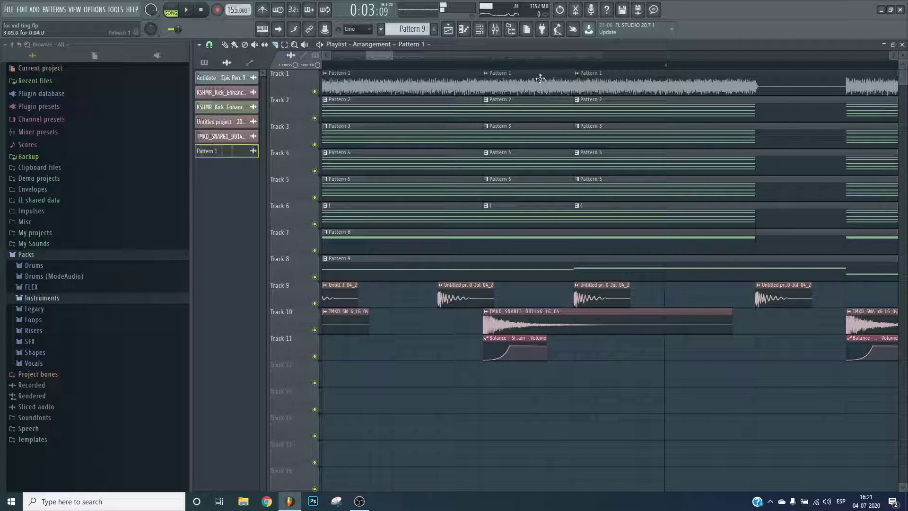
right_click(541, 86)
right_click(541, 112)
right_click(542, 137)
right_click(542, 163)
right_click(543, 189)
right_click(539, 215)
- Play through the new gap, then extend the start of the following clips on Tracks 1 to 6 back to 3:11
key("space")
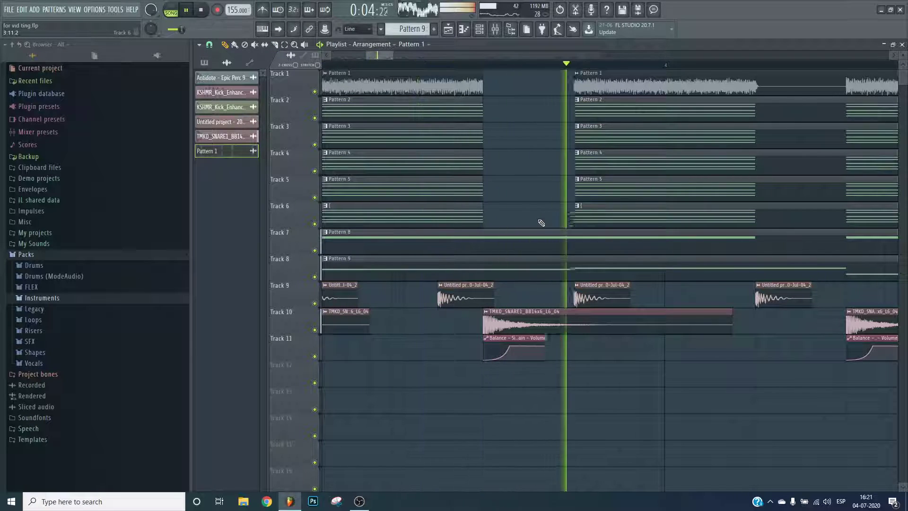
left_click_drag(607, 227, 574, 71)
key("space")
left_click_drag(574, 108, 529, 112)
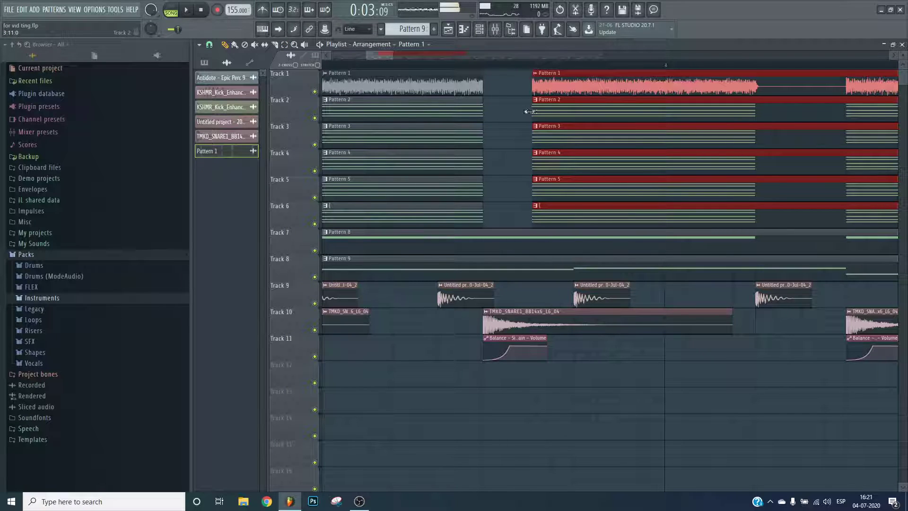
- Slice the Pattern 8 and Pattern 9 clips on Tracks 7 and 8 at 3:09 and 3:11 and delete the middle segments
left_click(487, 241)
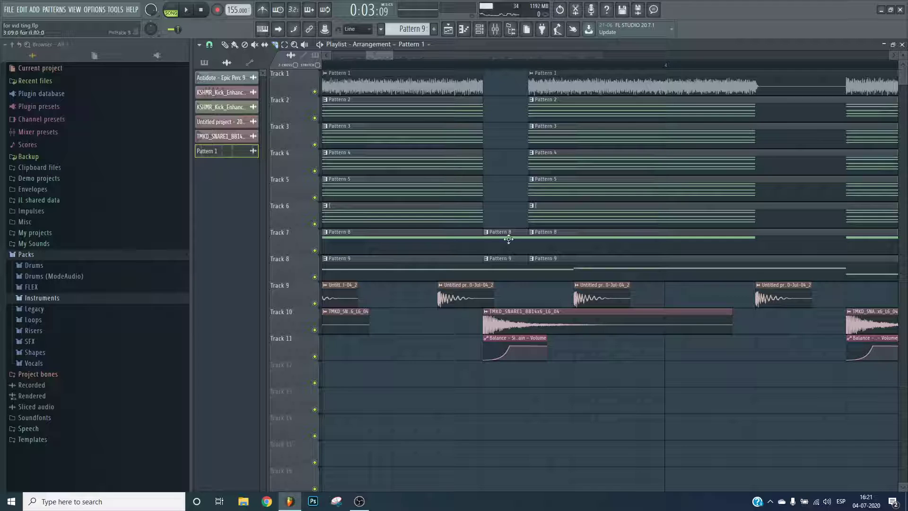
right_click(511, 265)
right_click(513, 250)
left_click_drag(443, 377, 482, 423)
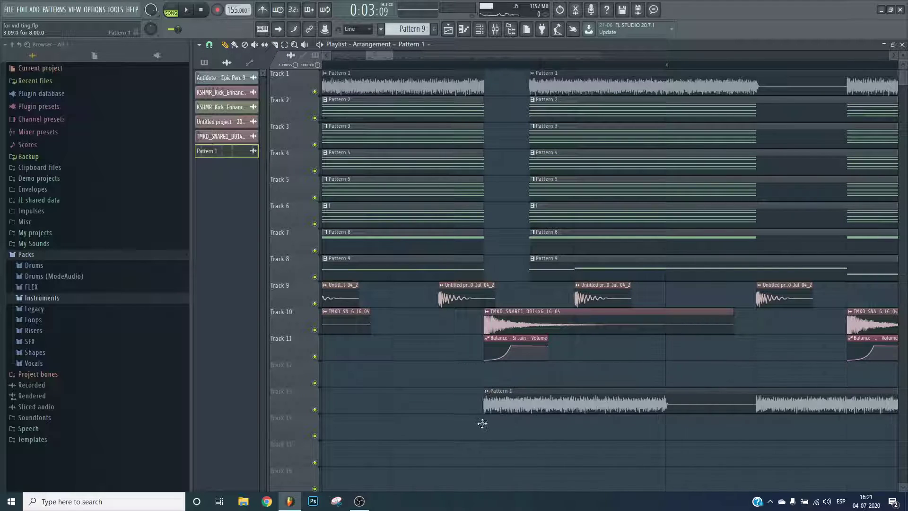
left_click(209, 45)
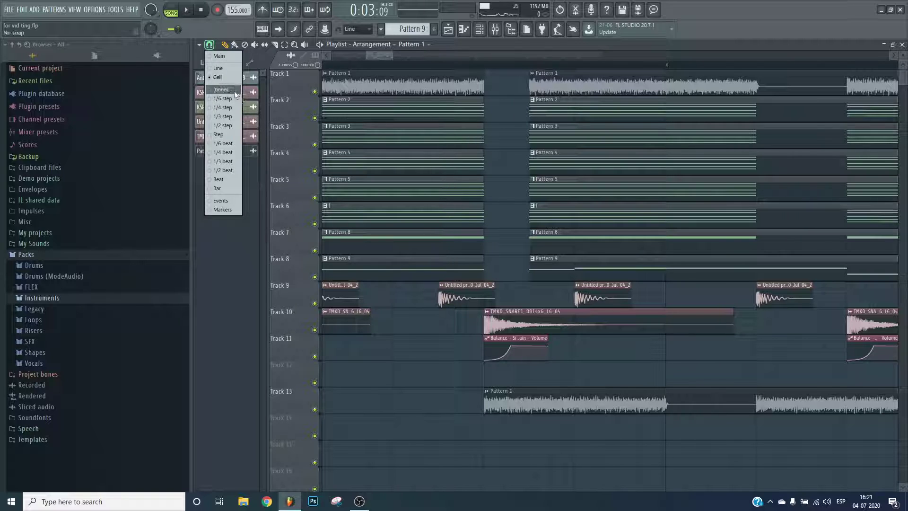
left_click(470, 376)
left_click_drag(502, 402, 544, 380)
right_click(544, 380)
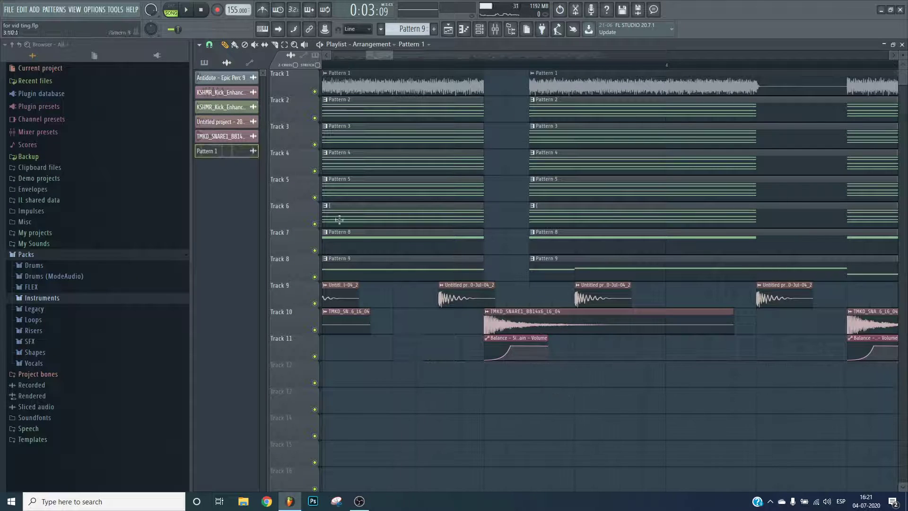
- Set the project's timebase to 96 PPQ in the project settings and close them
left_click(91, 9)
left_click(106, 54)
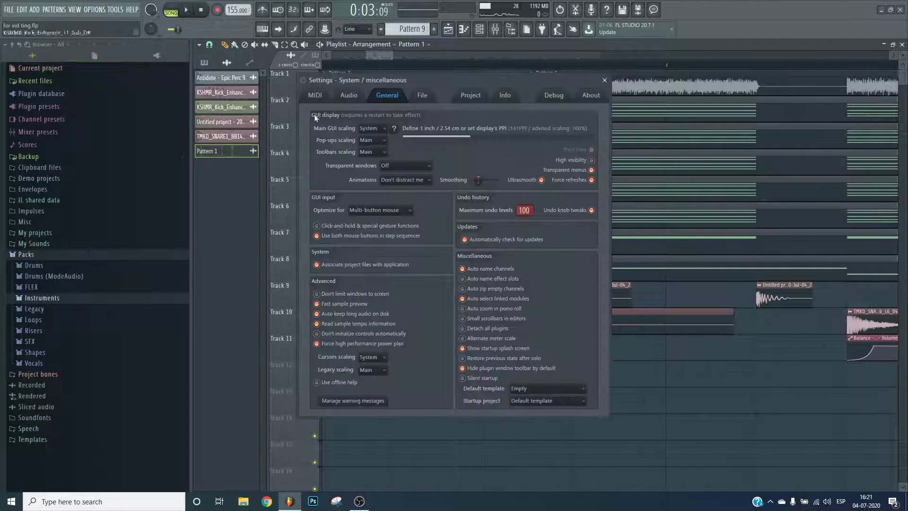
left_click_drag(415, 80, 423, 79)
left_click(477, 94)
left_click(506, 174)
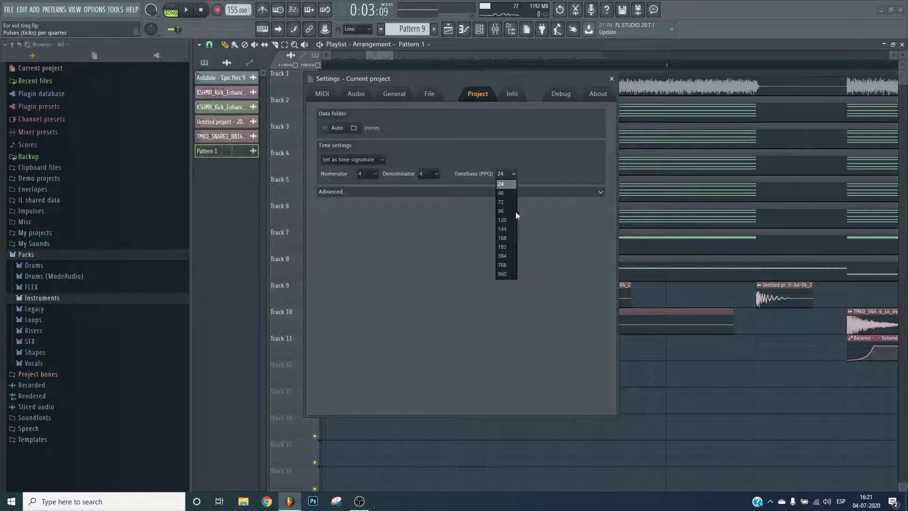
left_click(518, 211)
left_click(612, 79)
- Place a kick clip at 1:13 on Track 9 and play through the arrangement past bar 6
scroll(525, 75, "up", 4)
scroll(520, 141, "down", 1)
left_click_drag(453, 260, 518, 268)
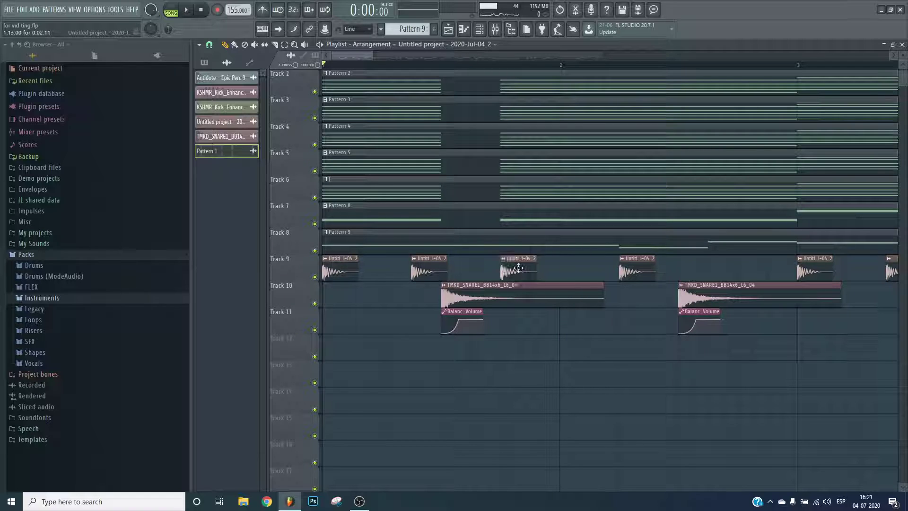
key("space")
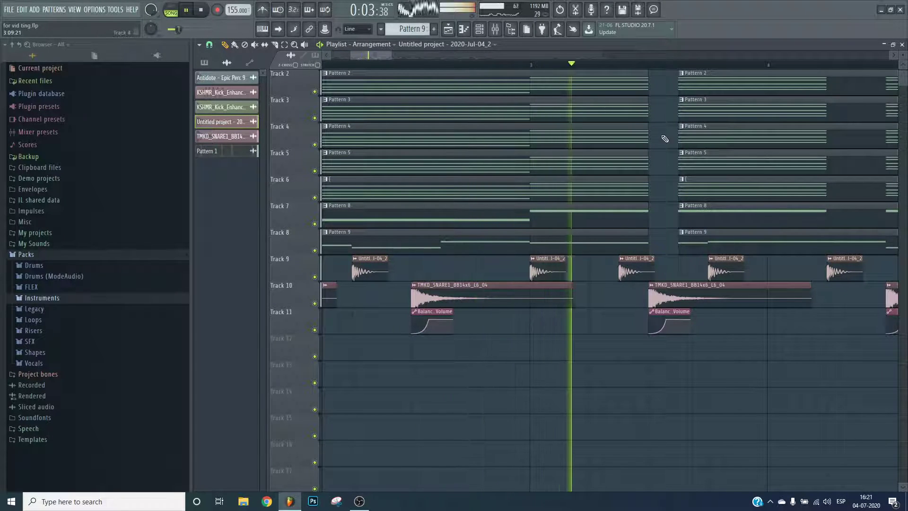
left_click_drag(389, 56, 437, 56)
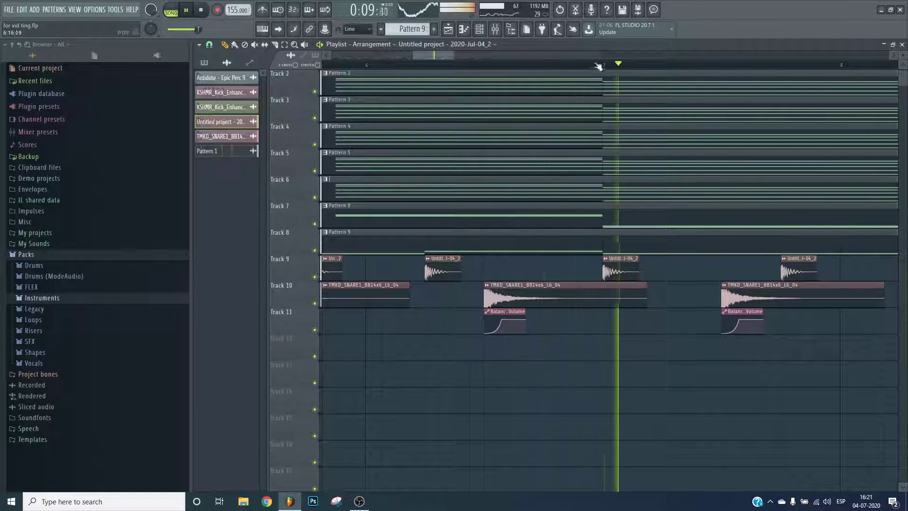
scroll(530, 66, "down", 4)
- In the Kontakt channel's last Fruity Parametric EQ 2, raise the high-pass cutoff to about 222 Hz and lower band 3 slightly
key("F9")
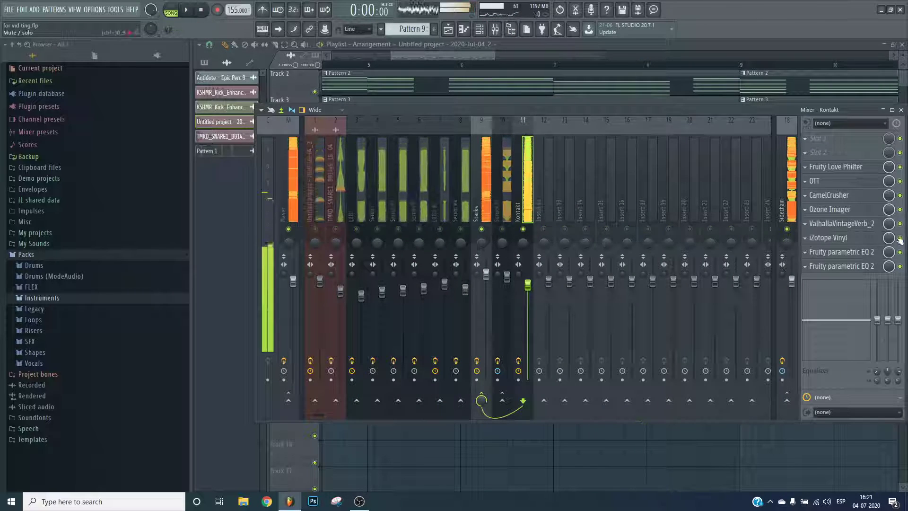
key("space")
left_click(875, 266)
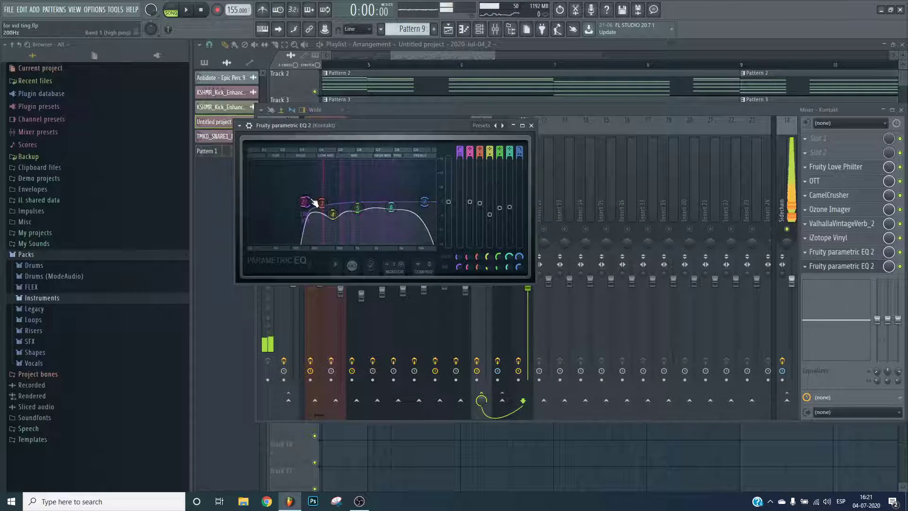
left_click_drag(315, 205, 317, 210)
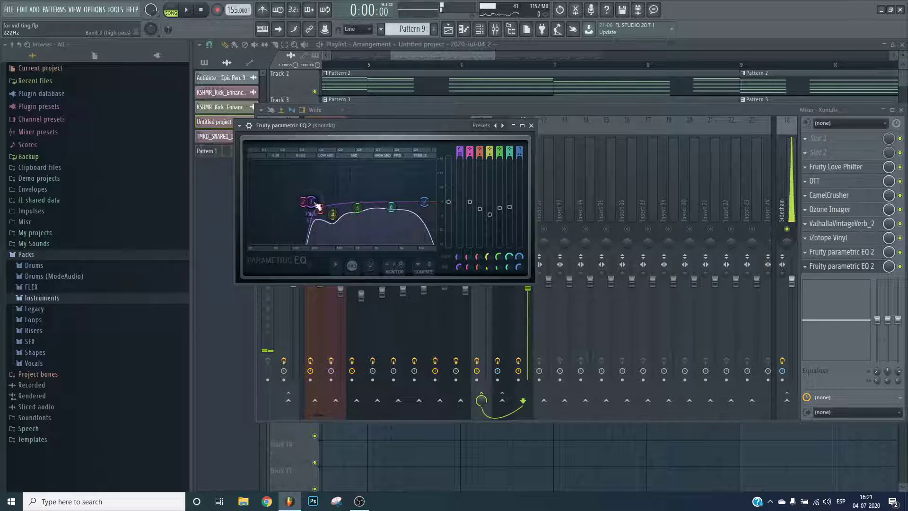
left_click(817, 269)
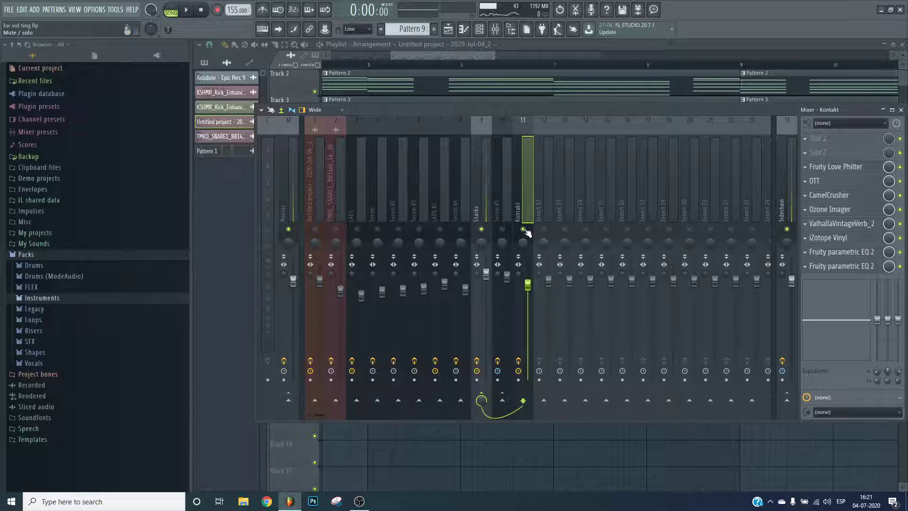
key("F9")
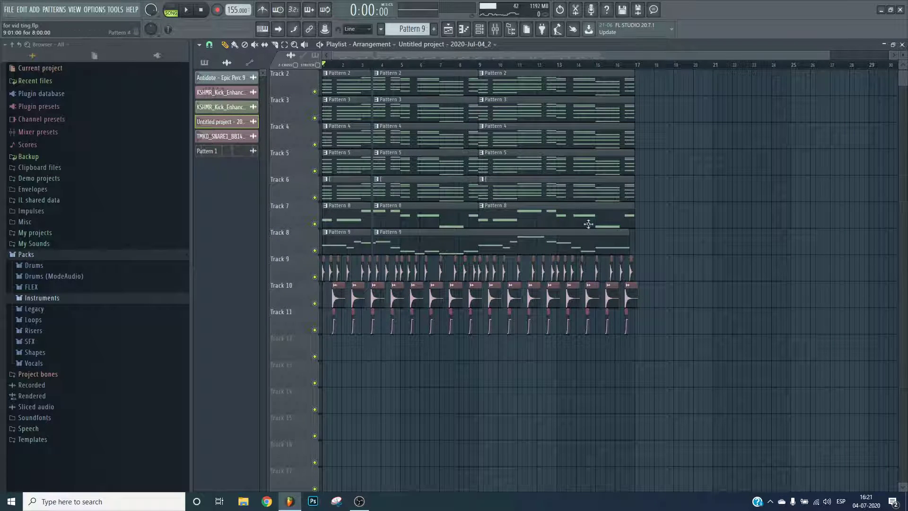
- Move all kick, snare and automation clips on Tracks 9 to 11 down by one track
left_click_drag(672, 251, 322, 338)
key("shift+Down")
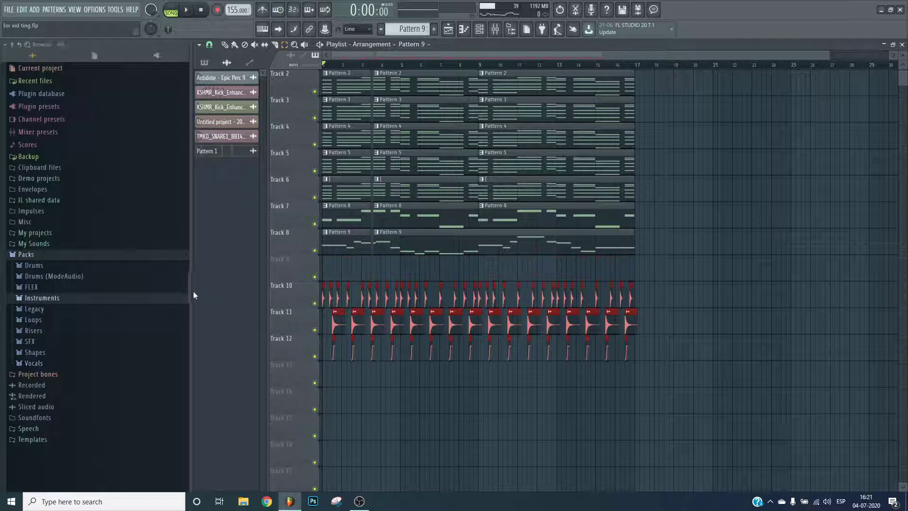
left_click(763, 244)
- Create a new empty pattern, Pattern 10, and place it on Track 9 spanning bars 1 to 8
left_click(205, 63)
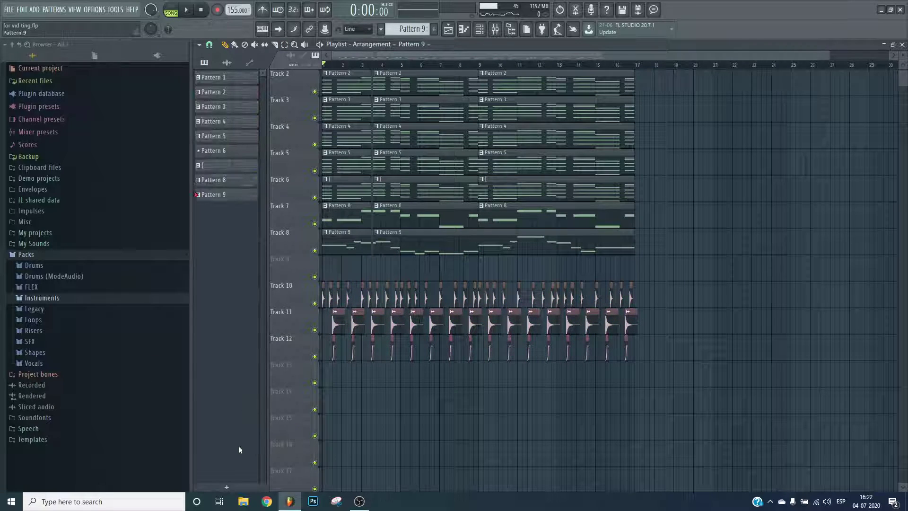
left_click(227, 488)
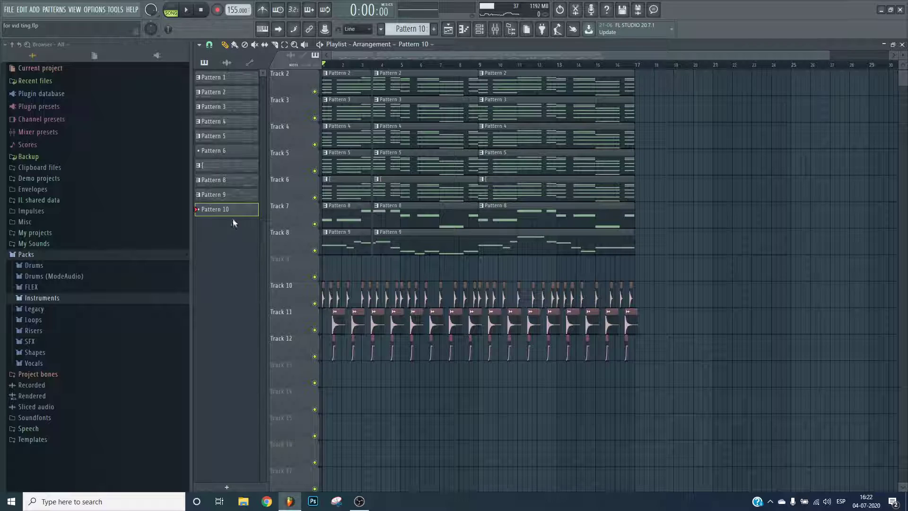
left_click(325, 259)
left_click_drag(342, 258, 429, 259)
- Copy the chord notes from the unnamed pattern on Track 6 and return to Pattern 10 in the channel rack
left_click(455, 189)
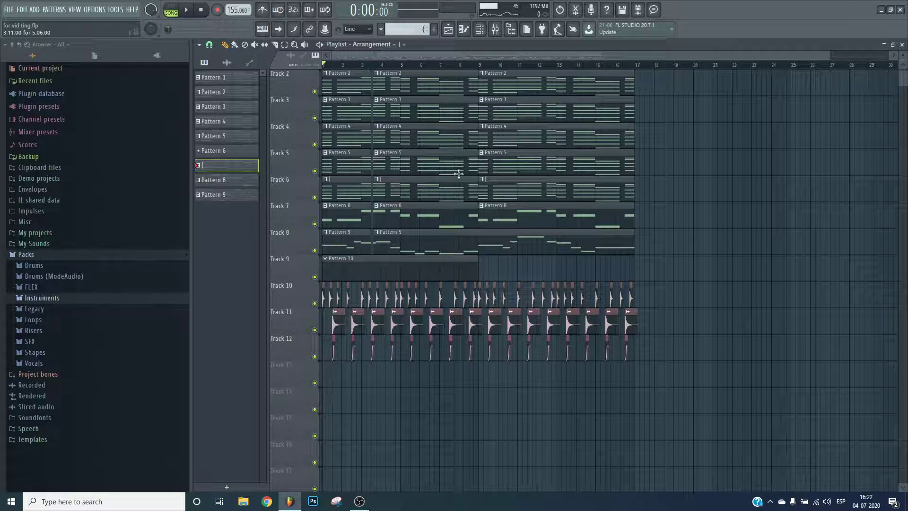
left_click(481, 30)
right_click(796, 252)
left_click(835, 275)
left_click(427, 274)
left_click(431, 274)
left_click(481, 29)
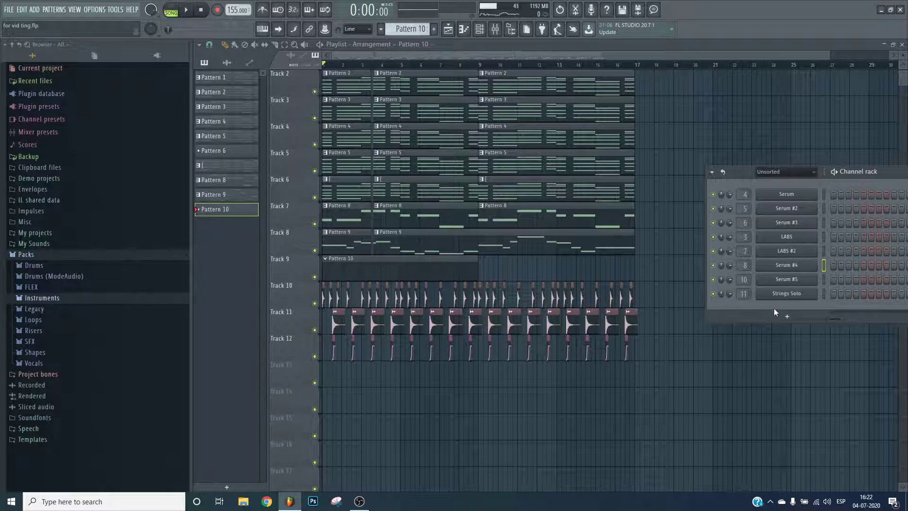
- Add a new Serum channel, paste the copied chord notes into it and open its piano roll
left_click(787, 316)
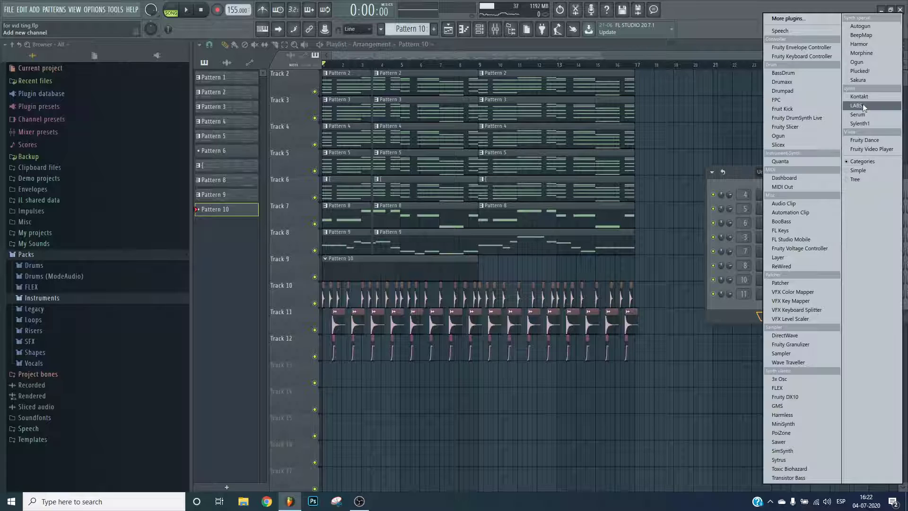
left_click(858, 114)
right_click(792, 311)
left_click(836, 325)
right_click(792, 318)
left_click(748, 305)
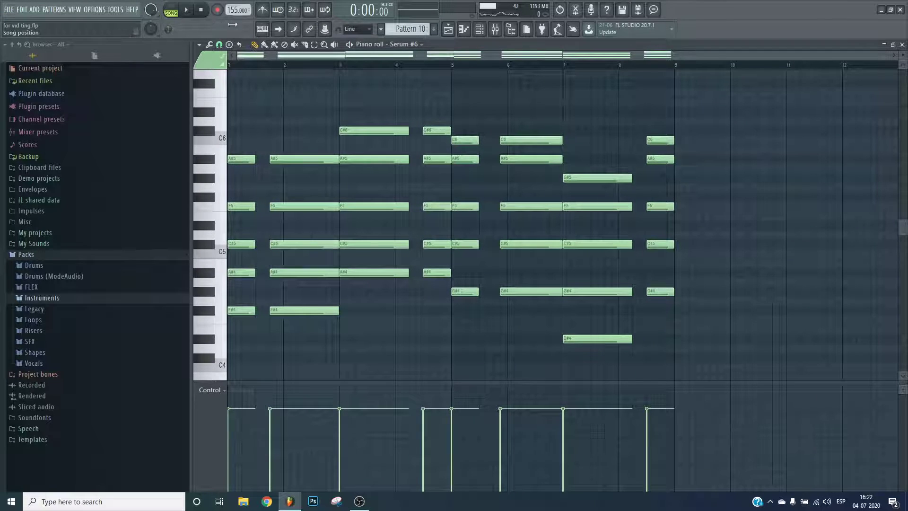
- Delete the lower chord notes and the A#5 notes beneath the C#6 notes in bars 3 and 4
left_click_drag(707, 197, 132, 364)
key("Delete")
scroll(397, 215, "up", 3)
left_click_drag(369, 191, 375, 203)
key("Delete")
left_click_drag(442, 219, 429, 204)
key("space")
key("Delete")
- Switch playback to pattern mode, play Pattern 10 and delete the A#5 notes beneath the C6 notes in bars 5 and 6
left_click(171, 10)
left_click(202, 10)
key("space")
left_click_drag(576, 202, 464, 206)
key("Delete")
- Open the Serum #6 instrument and load the analog Basic Shapes wavetable into OSC A
key("F6")
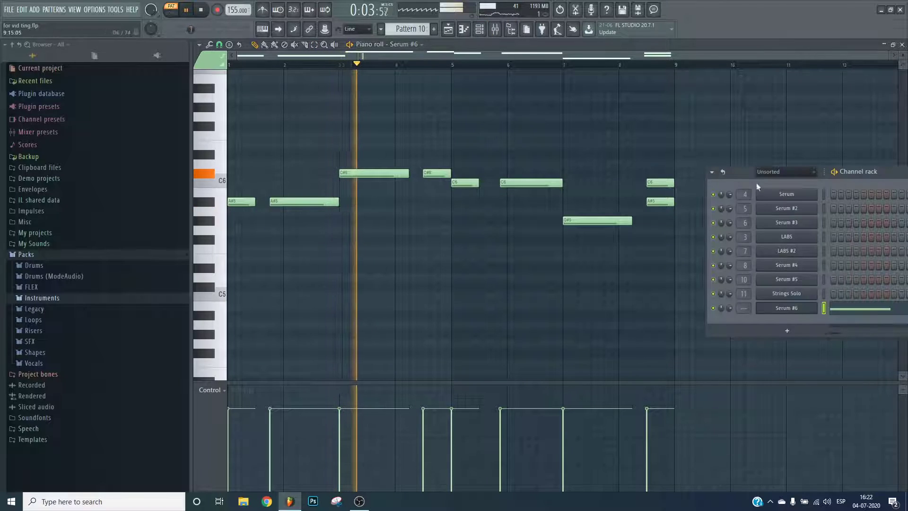
left_click(787, 308)
left_click(383, 208)
mouse_move(379, 219)
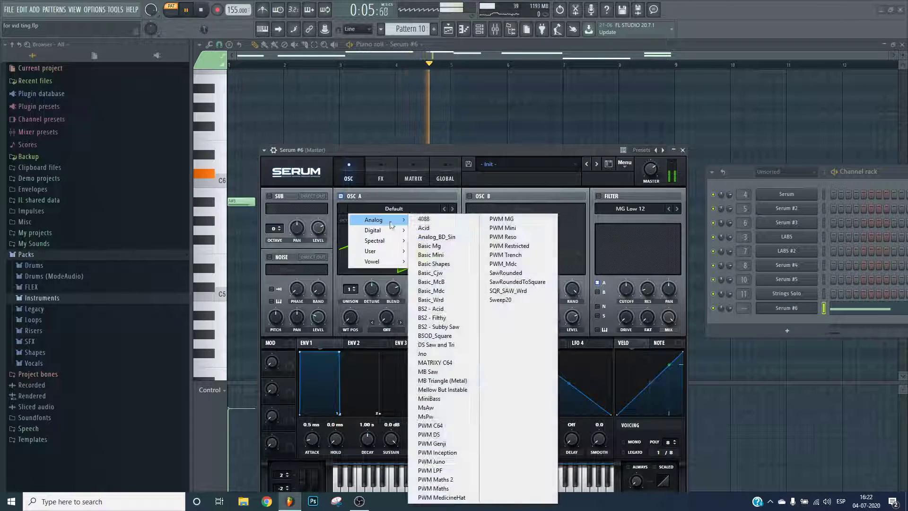
left_click(446, 264)
- Enable Serum's distortion effect and set OSC A's unison to 11 voices
left_click(381, 179)
left_click(272, 211)
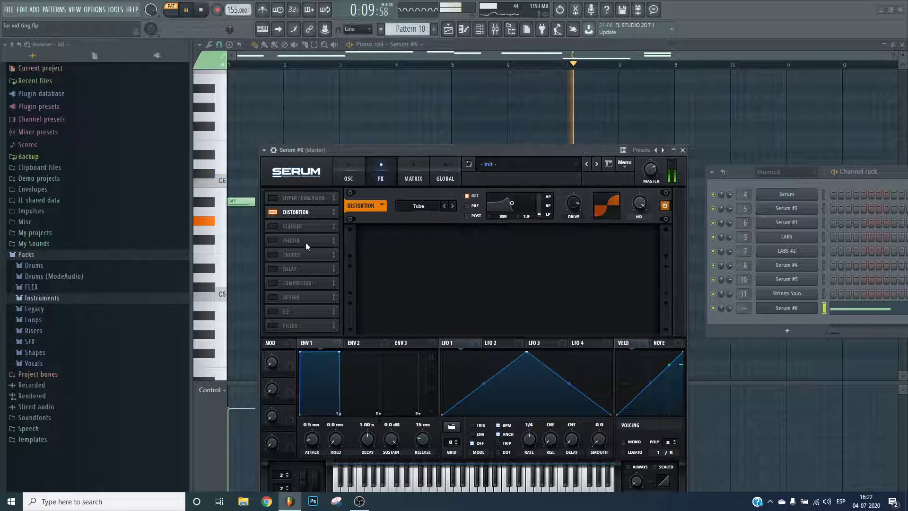
left_click(348, 178)
left_click(380, 178)
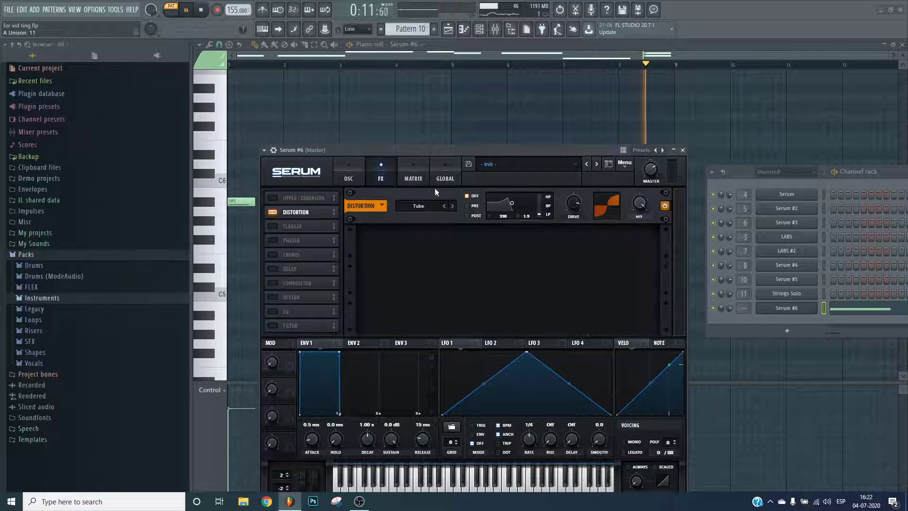
- Enable the multiband compressor with 11.3 dB gain and set the distortion to HardClip with 100% drive
left_click(277, 283)
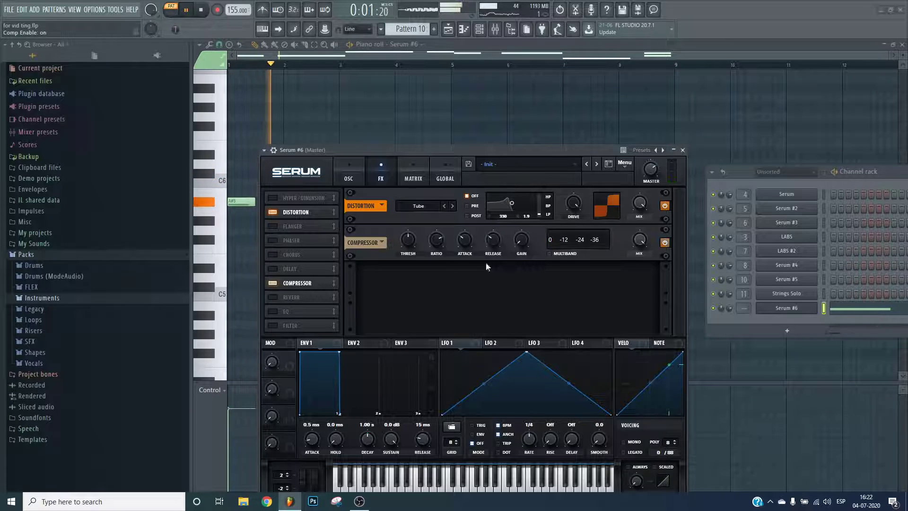
left_click(548, 254)
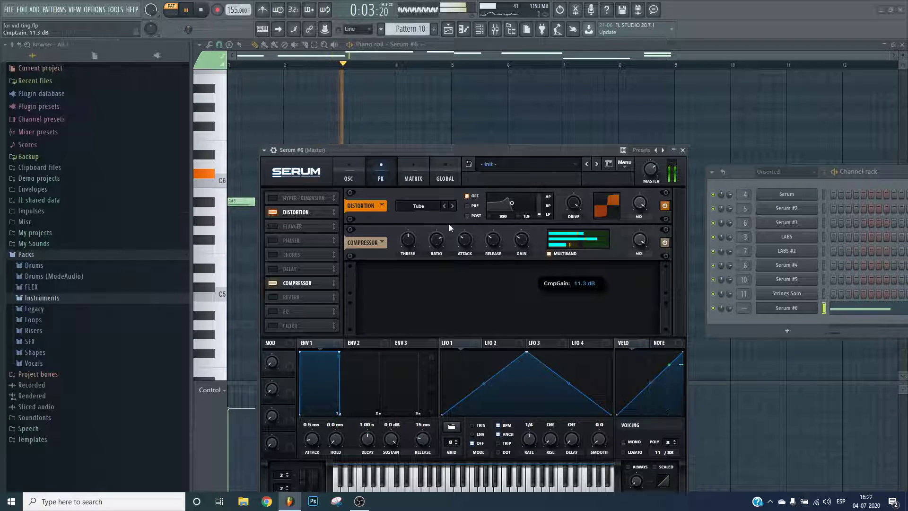
left_click(419, 206)
left_click(418, 227)
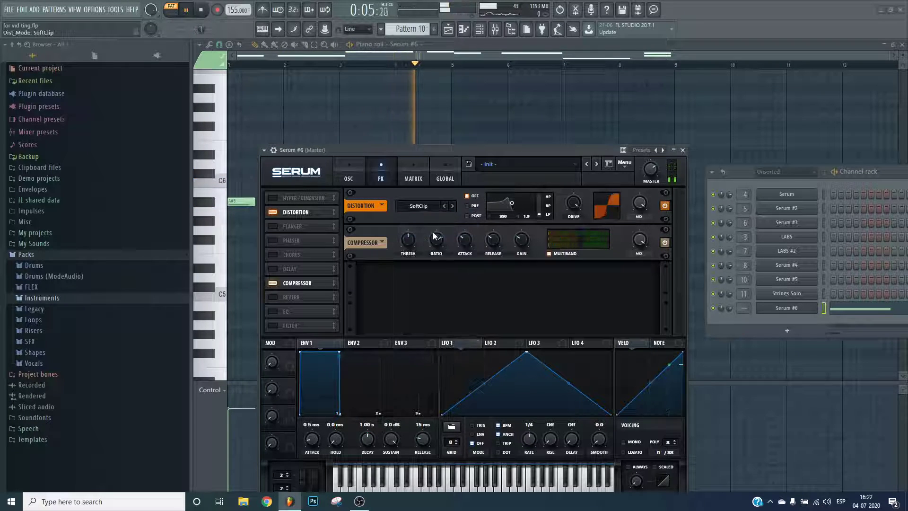
left_click_drag(561, 211, 576, 201)
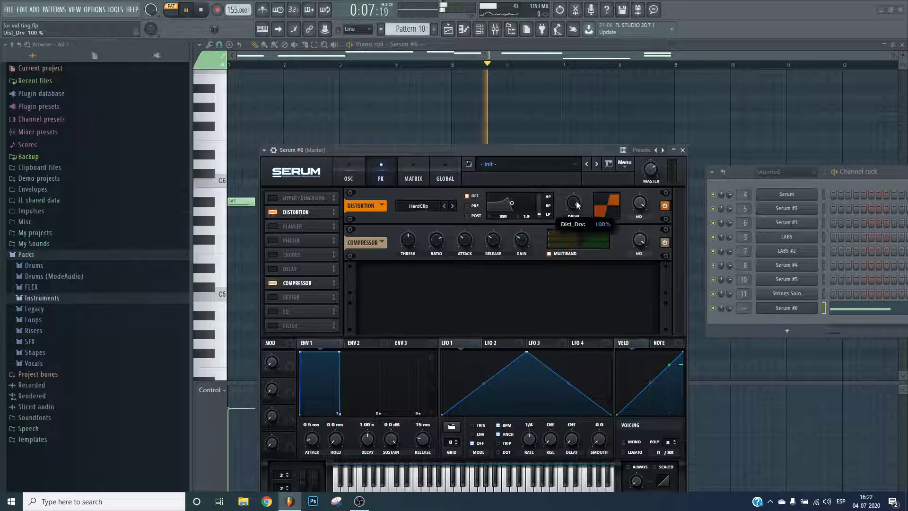
- Enable the filter effect with about 57% drive and order it first in the chain, ahead of the distortion
left_click(274, 324)
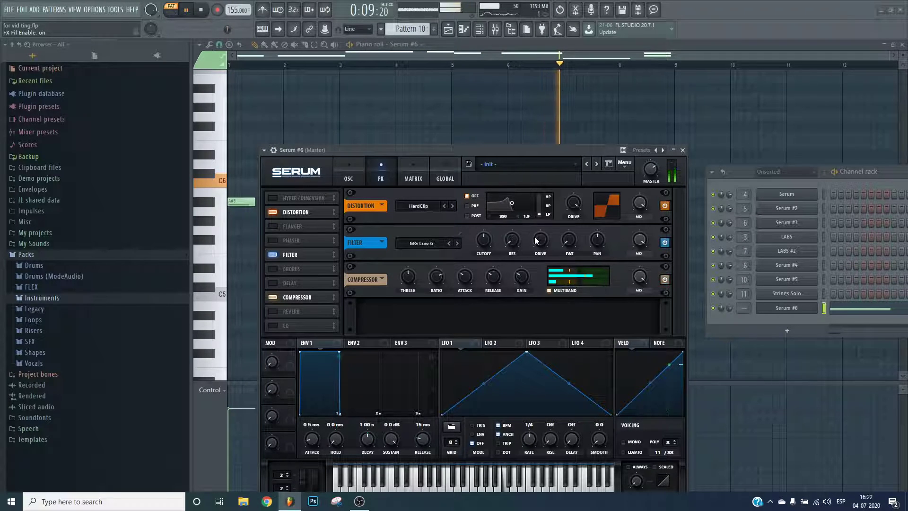
left_click_drag(302, 253, 300, 198)
left_click_drag(299, 226, 300, 240)
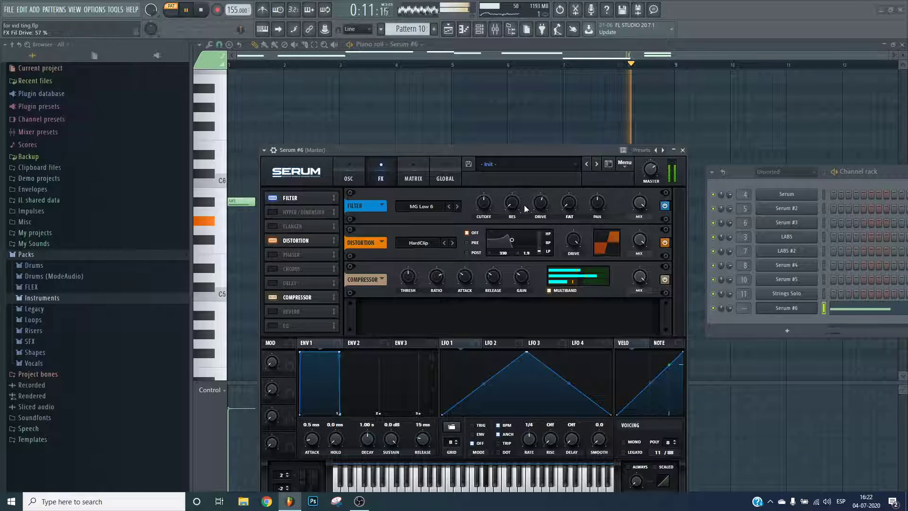
- Enable the MG Low 12 filter on OSC A with a 205 Hz cutoff and make the voicing mono
left_click(349, 176)
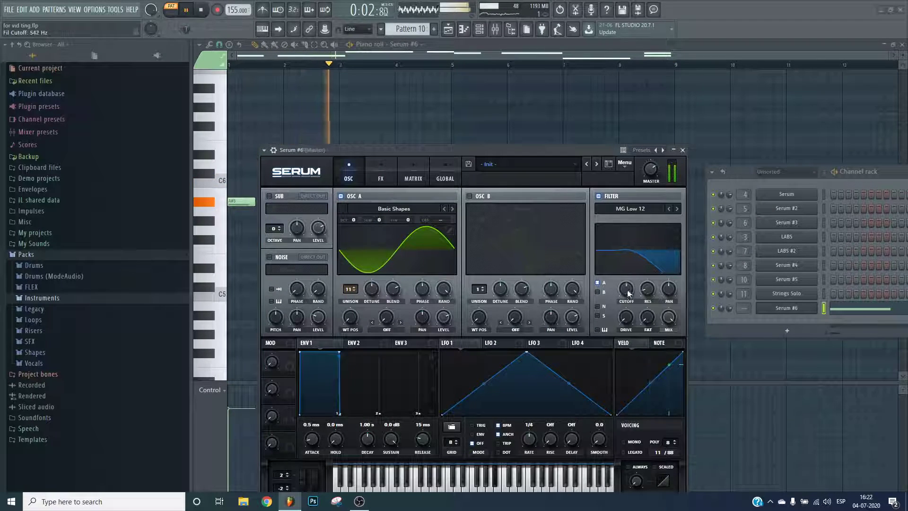
left_click_drag(627, 290, 627, 304)
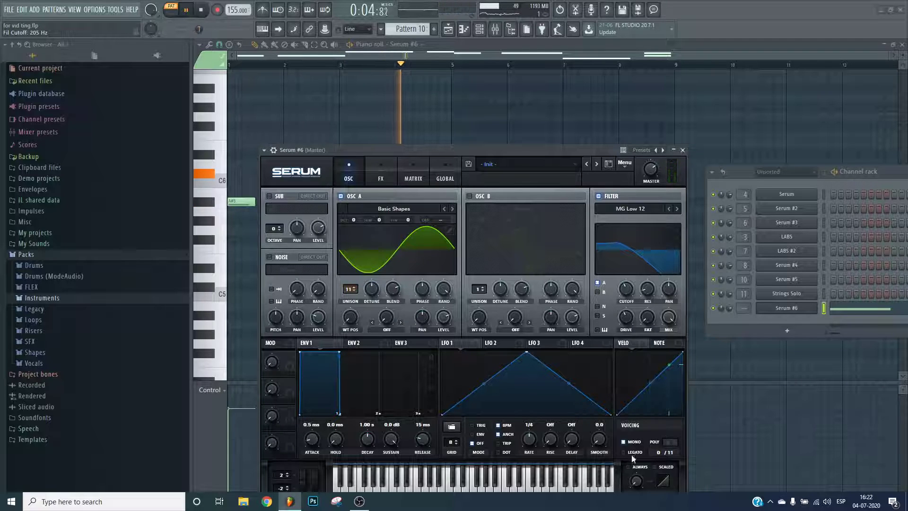
- Turn on OSC B and load the analog Basic Shapes wavetable at wavetable position 2
left_click(477, 196)
left_click(480, 209)
mouse_move(502, 220)
left_click(577, 266)
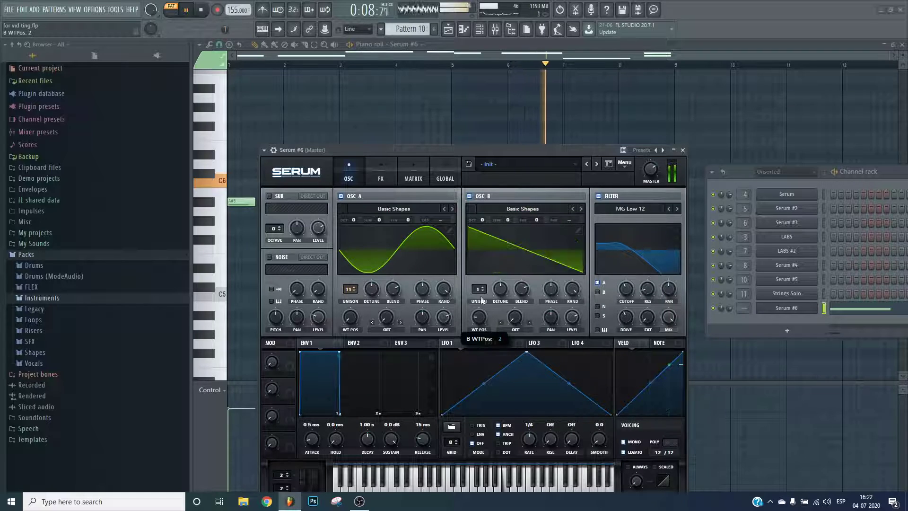
- Choose another wavetable for OSC B, raise its unison voices and set OSC A's unison to 9
left_click(519, 208)
left_click(573, 236)
left_click_drag(482, 289, 503, 292)
left_click_drag(350, 289, 351, 295)
- Move the compressor ahead of the delay in Serum's effects chain
left_click(381, 175)
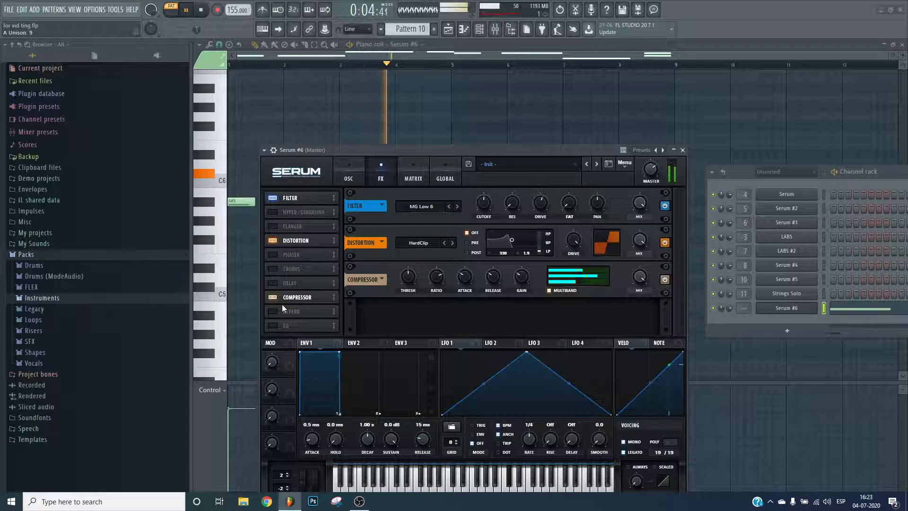
left_click_drag(305, 300, 299, 286)
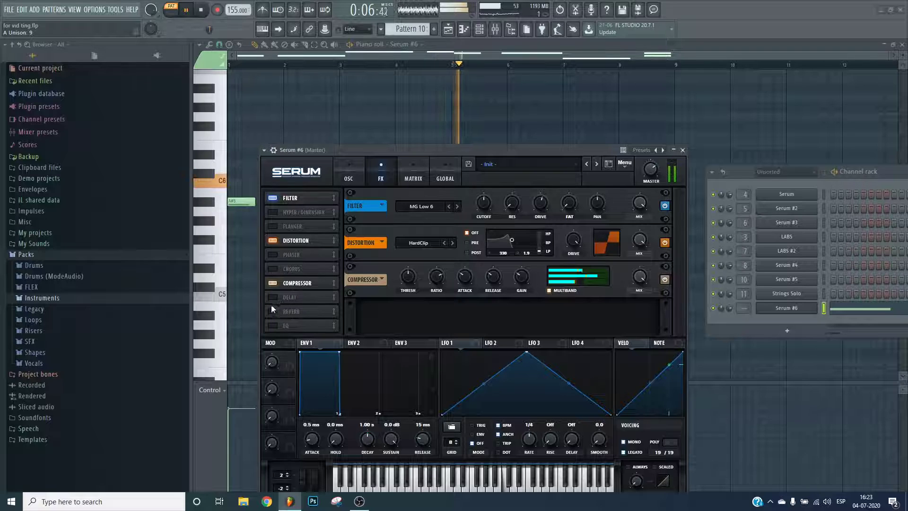
- Enable the plate reverb at the end of Serum #6's effects chain and adjust its size, width and mix
left_click(273, 311)
left_click(407, 314)
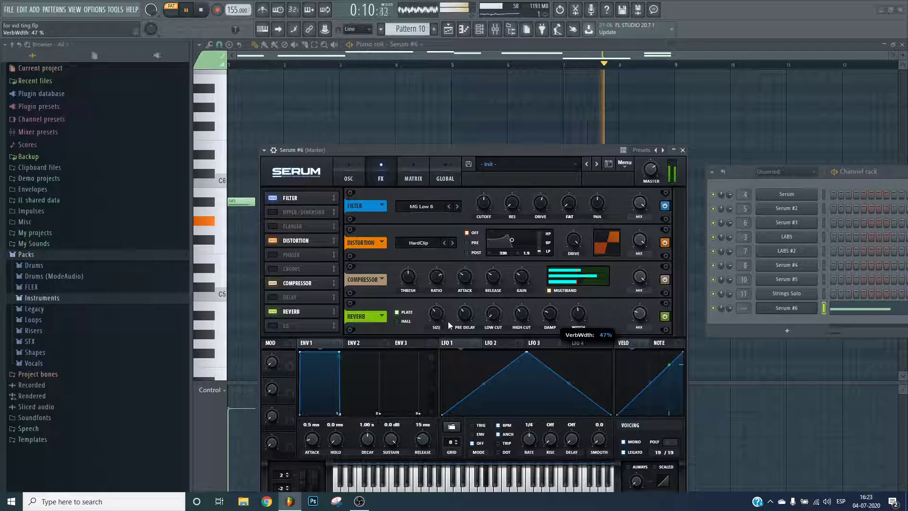
scroll(634, 316, "up", 3)
left_click_drag(634, 316, 632, 309)
left_click_drag(576, 317, 554, 304)
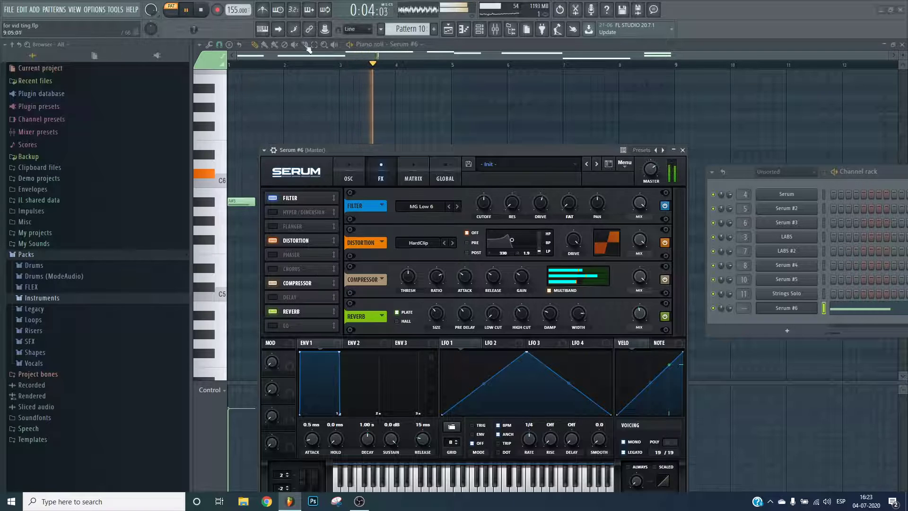
- Route the Kontakt mixer track only to the Sidechain track
key("F9")
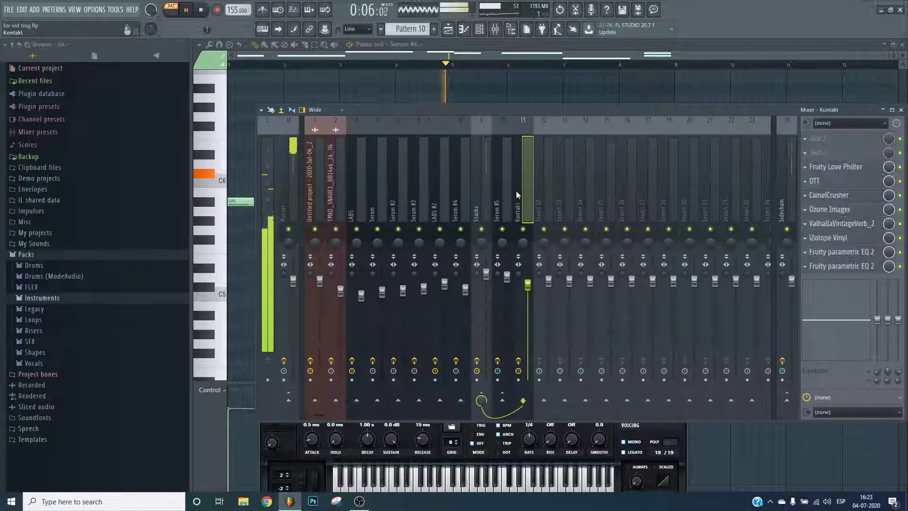
right_click(792, 404)
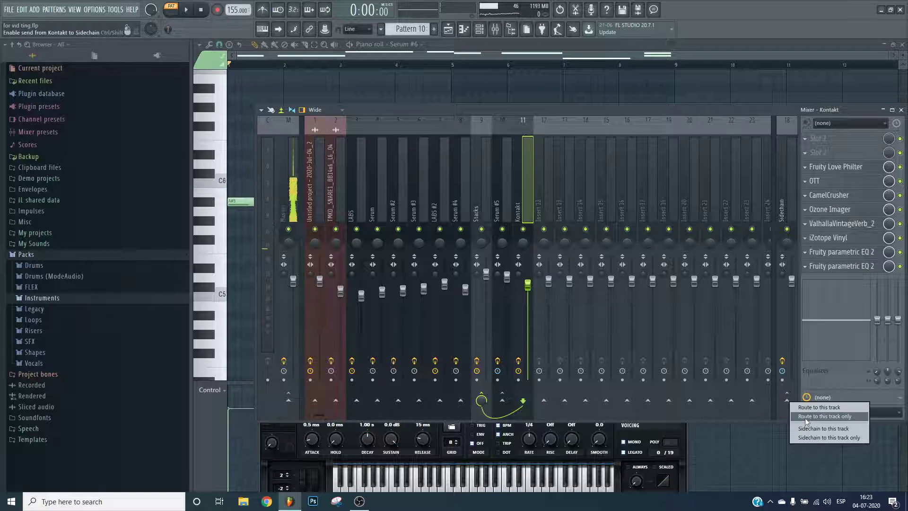
left_click(818, 415)
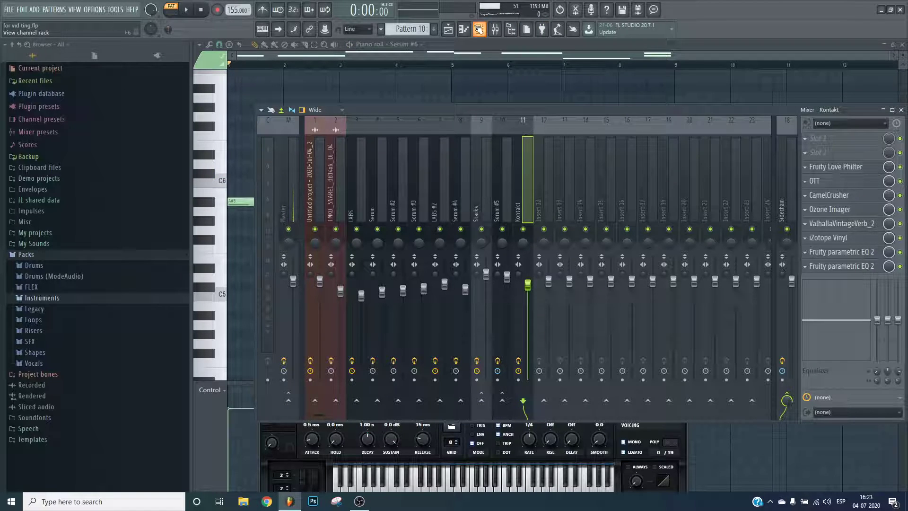
- Route the selected Serum #6 channel to mixer insert 12
left_click(480, 30)
right_click(538, 189)
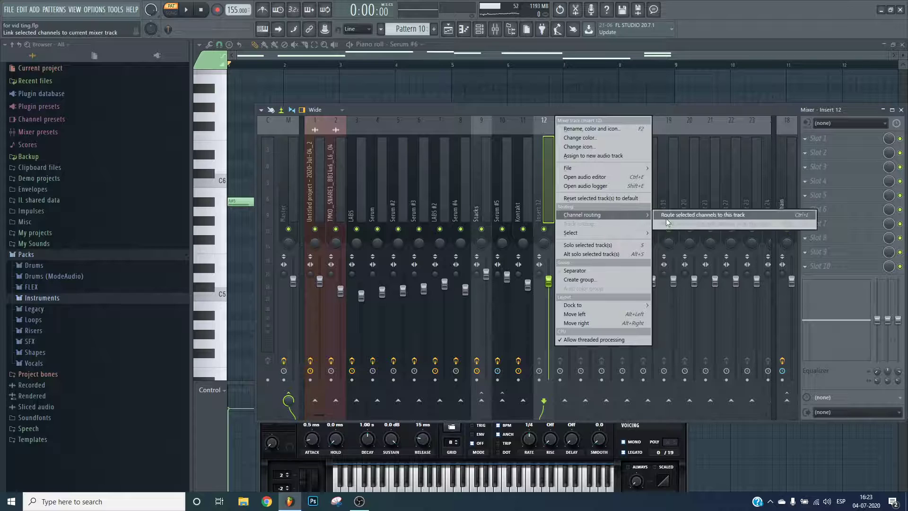
left_click(666, 215)
- During playback, load Fruity Parametric EQ 2 on the Serum #6 mixer track and shape its curve with a low cut
key("space")
left_click(850, 169)
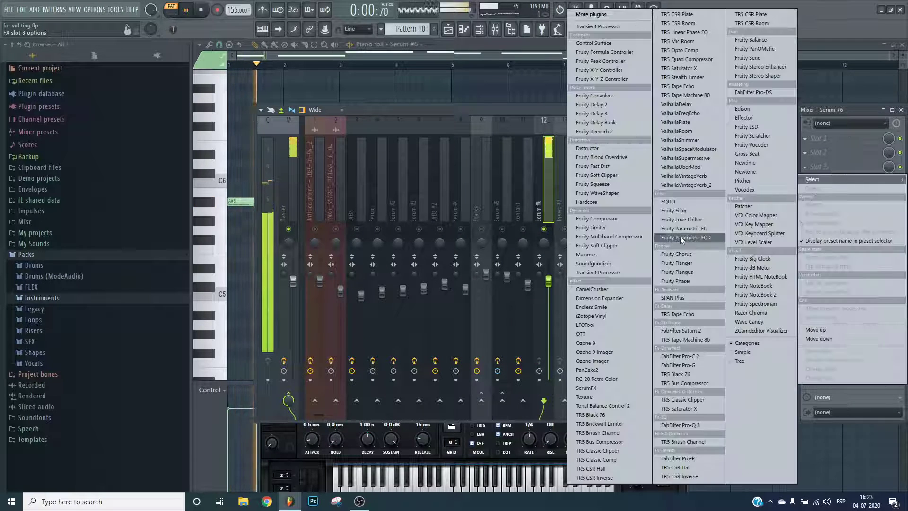
left_click(683, 239)
left_click_drag(472, 162, 471, 156)
left_click_drag(291, 214, 349, 209)
- Load CamelCrusher on the Serum #6 track and move it ahead of the parametric EQ
left_click(832, 182)
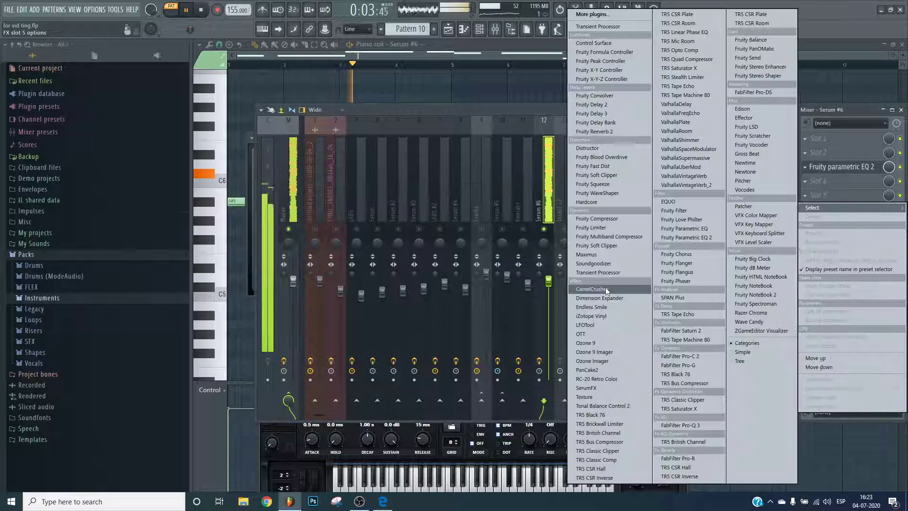
left_click(606, 288)
left_click_drag(844, 184, 832, 167)
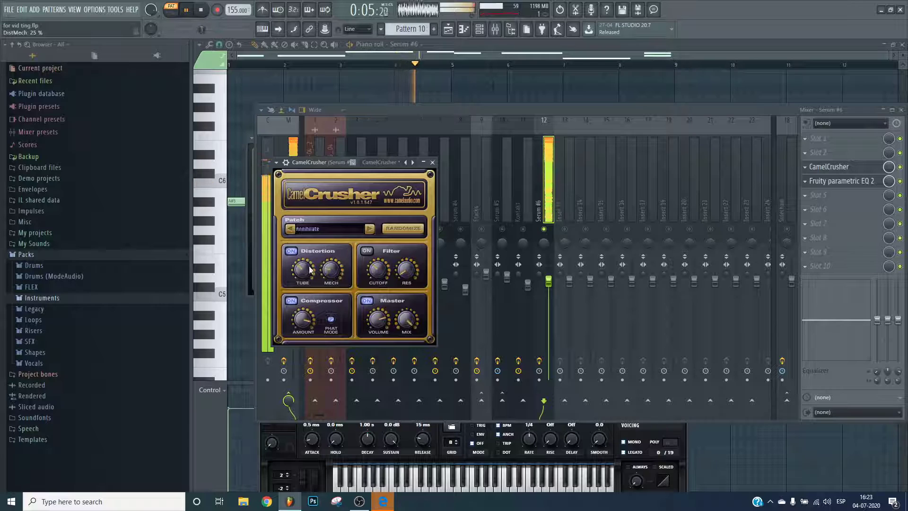
- Add a second Fruity Parametric EQ 2 in slot 5 and lower the Serum #6 track's fader to -4.1 dB
left_click(826, 196)
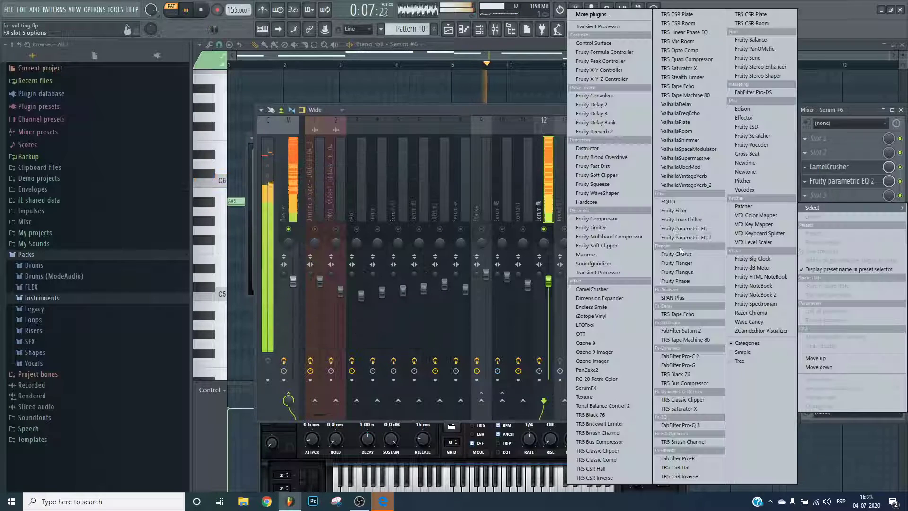
left_click(683, 239)
left_click(847, 195)
key("space")
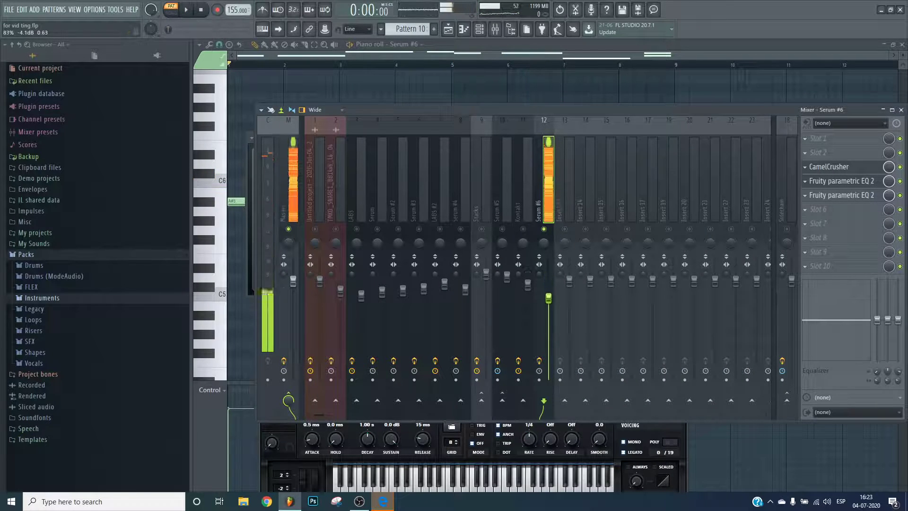
- Review both parametric EQs and the CamelCrusher settings on the Serum #6 track
left_click(863, 195)
left_click(860, 193)
left_click(836, 184)
left_click(834, 184)
left_click(833, 181)
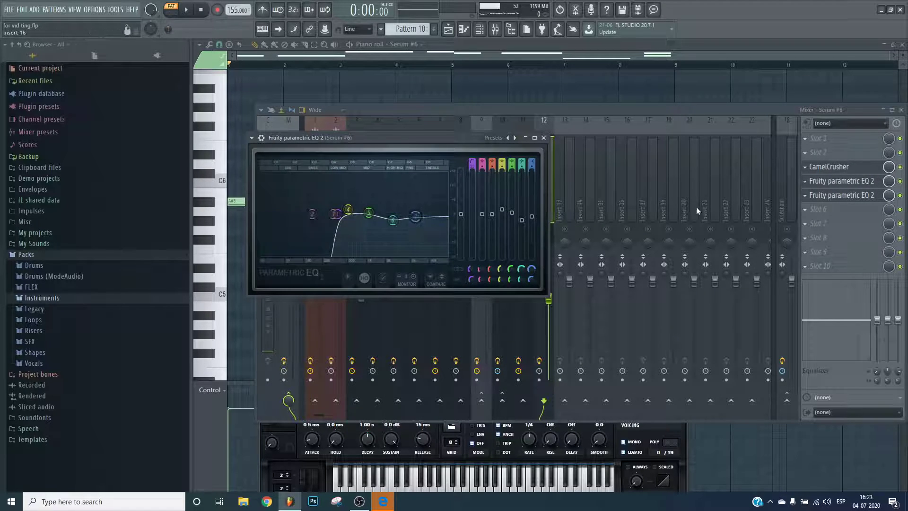
left_click(851, 181)
left_click(852, 172)
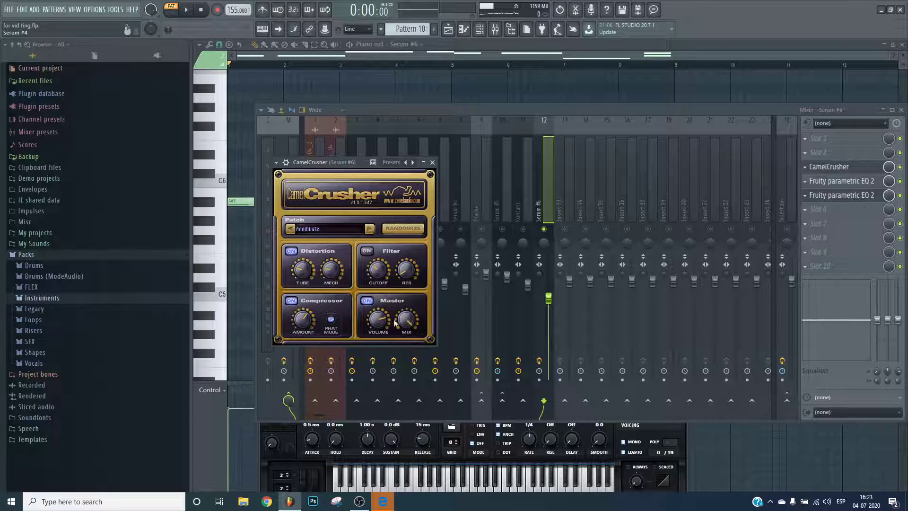
- Switch to Microsoft Edge and close its window with all open tabs
left_click(383, 501)
left_click(684, 32)
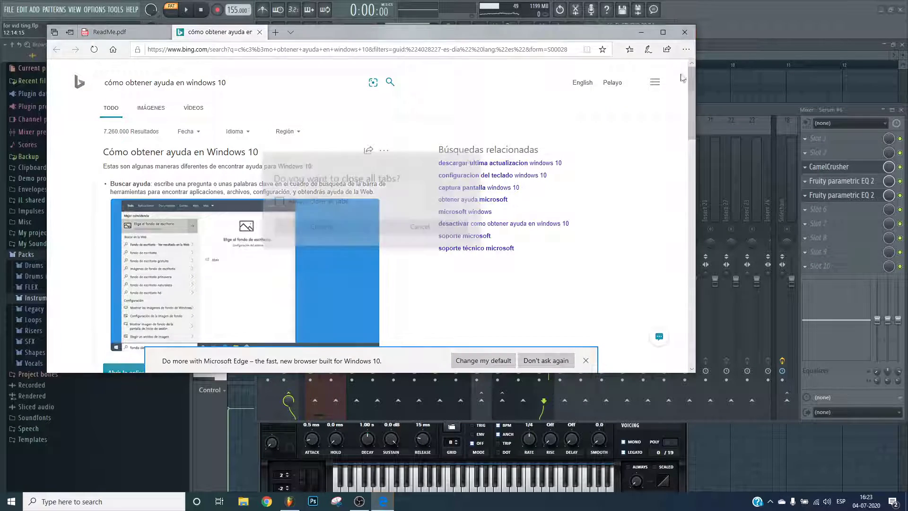
left_click(323, 227)
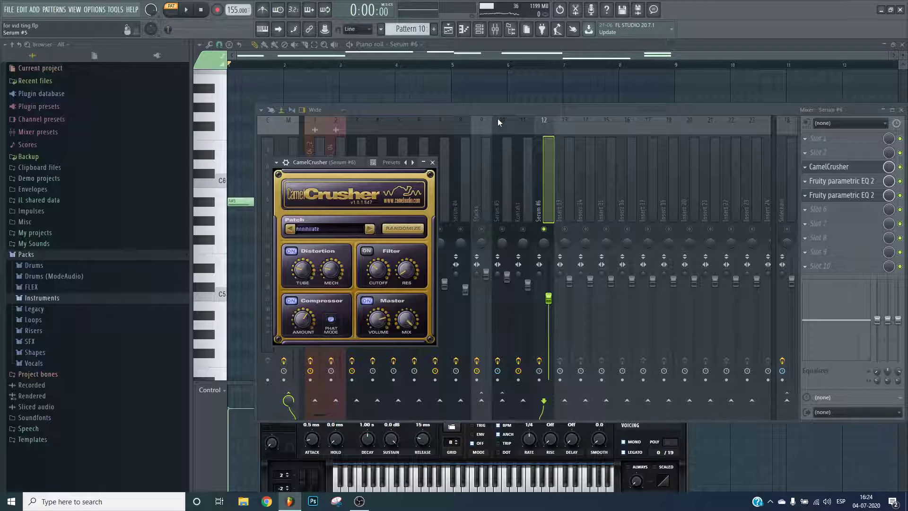
left_click(365, 501)
left_click(364, 502)
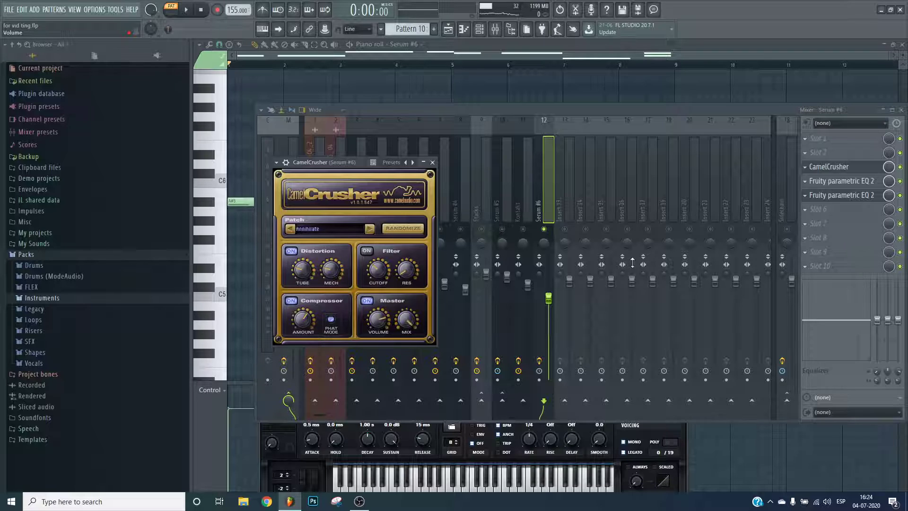
- Recheck the first parametric EQ and CamelCrusher's distortion and compressor settings on the Serum #6 track
left_click(857, 161)
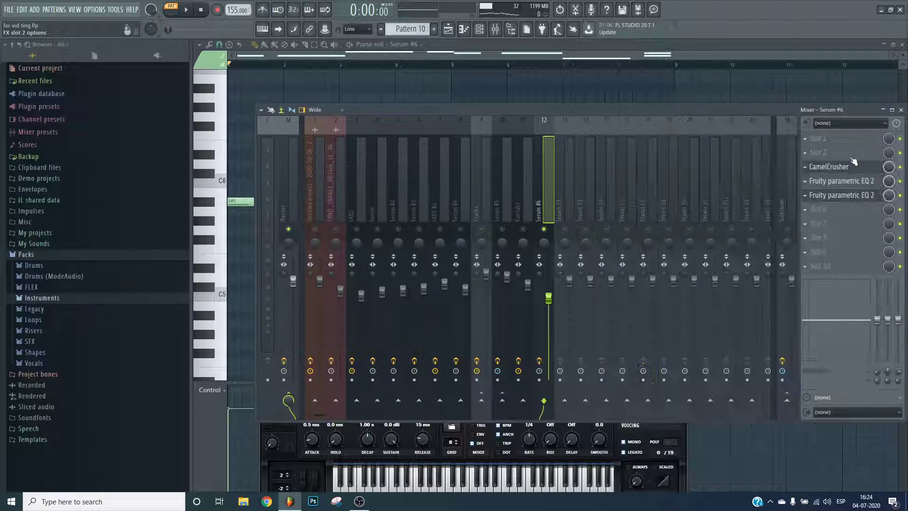
left_click(851, 183)
left_click(842, 185)
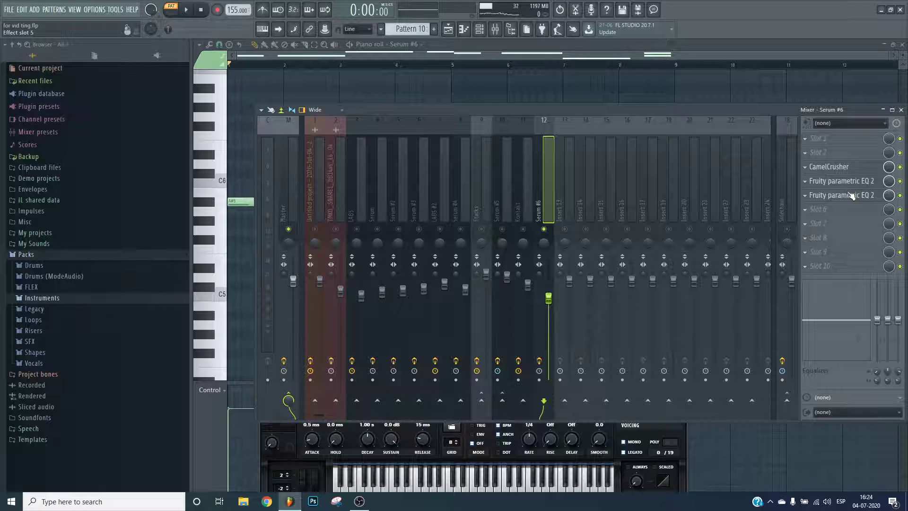
left_click(866, 170)
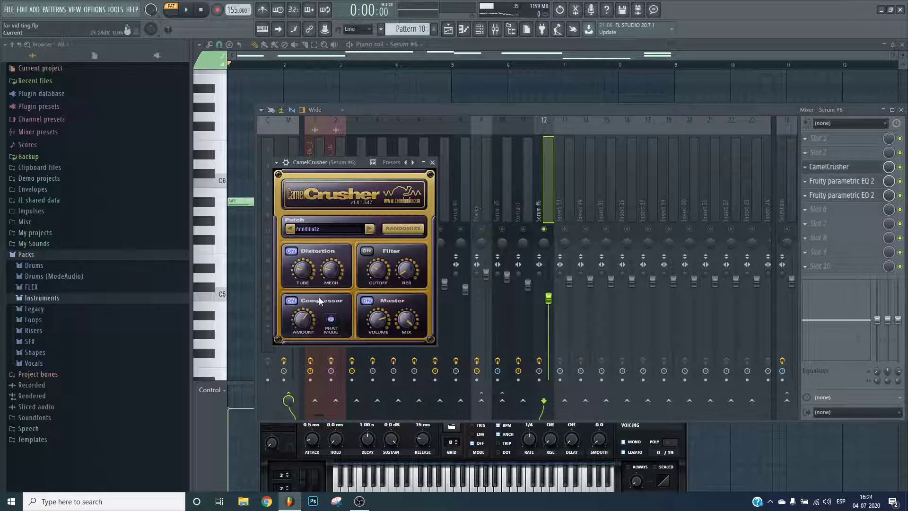
left_click(640, 279)
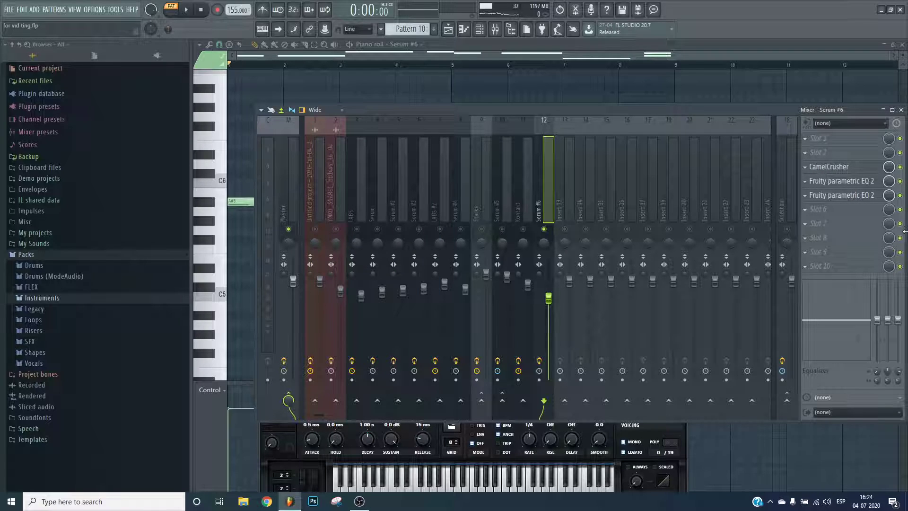
- During playback, load ValhallaVintageVerb_2 in slot 6 of the Serum #6 track and set its mix to 60.8 %
key("space")
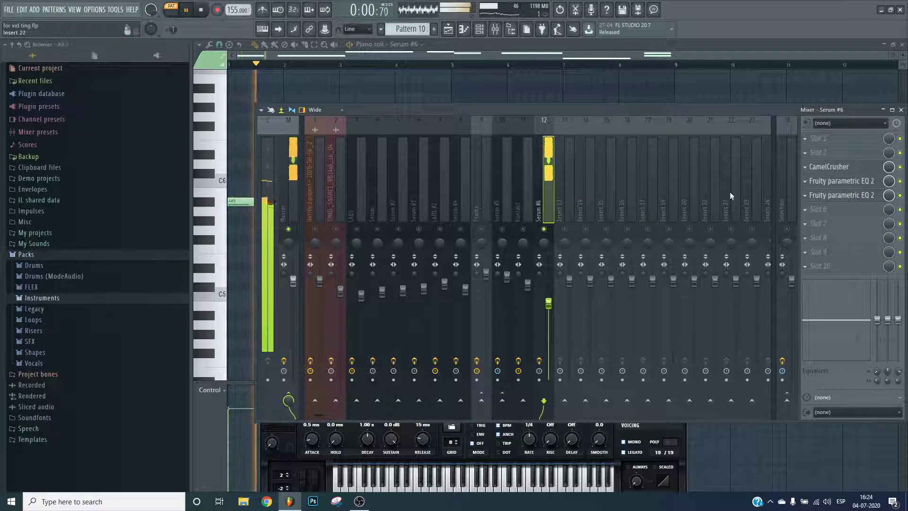
left_click(823, 209)
left_click(688, 188)
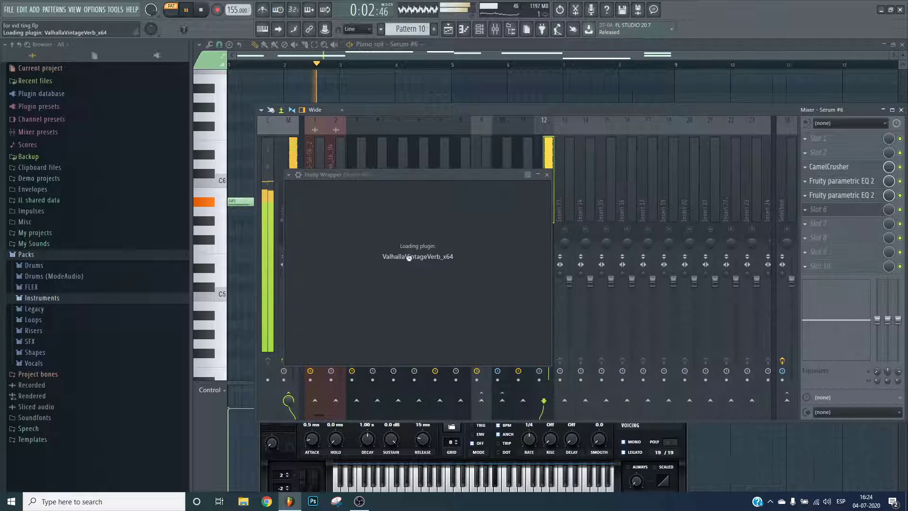
- Set the Valhalla reverb to Room mode and NOW color, with 0.63 s decay, 57.6 % size and 58.4 % early diffusion
left_click(473, 349)
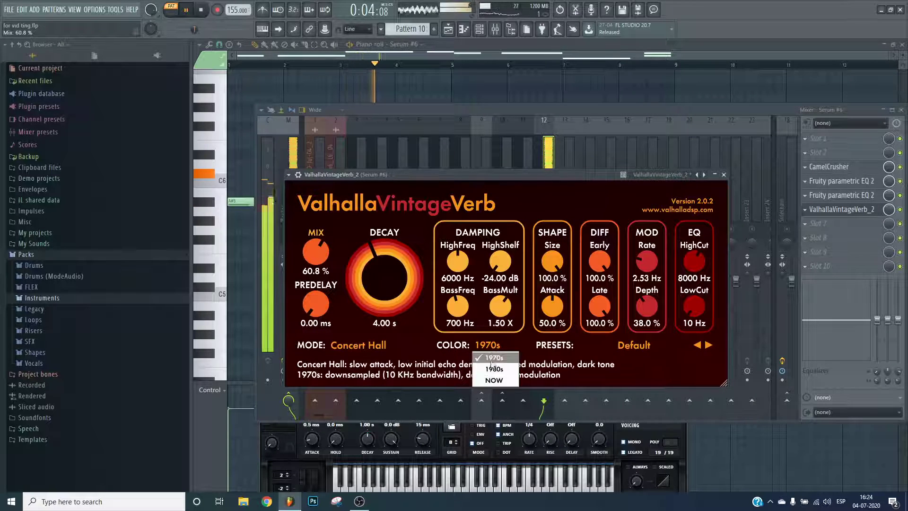
left_click(493, 380)
left_click_drag(552, 261, 552, 284)
left_click_drag(384, 278, 384, 313)
left_click(358, 345)
left_click(362, 180)
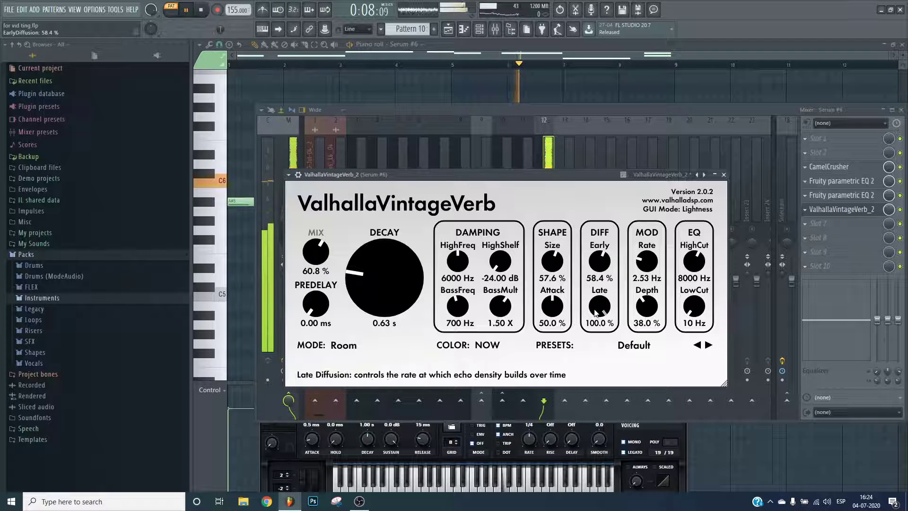
- Cut the upper mids, slightly reduce the highs and adjust the lowest band in Serum #6's second parametric EQ
left_click(841, 195)
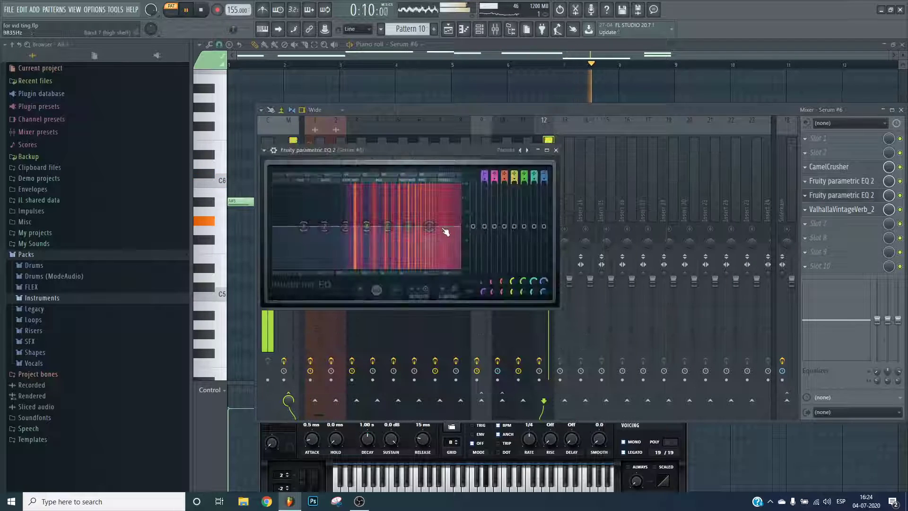
mouse_move(408, 233)
left_mouse_down()
mouse_move(428, 234)
mouse_move(414, 241)
left_mouse_up()
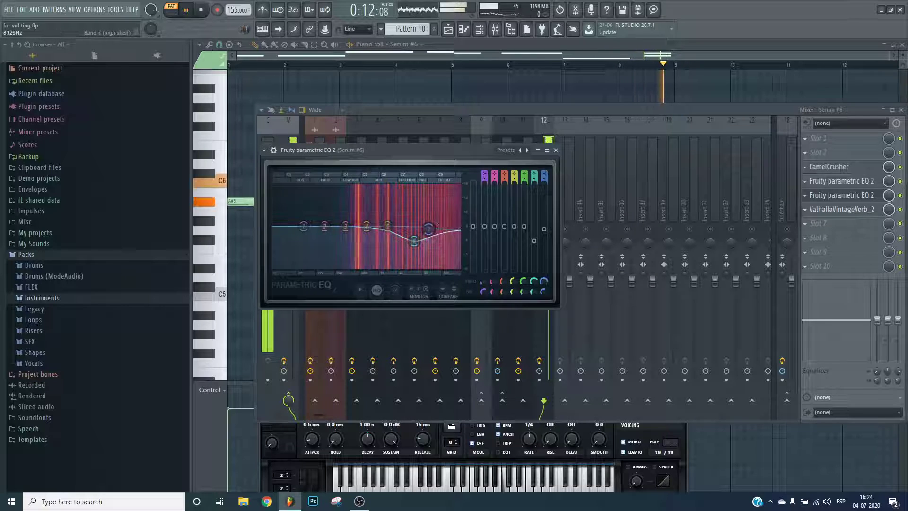
left_click_drag(303, 226, 317, 226)
left_click(556, 150)
- Raise the Serum #6 track's fader and route the track only to the Sidechain track
left_click_drag(549, 305, 549, 291)
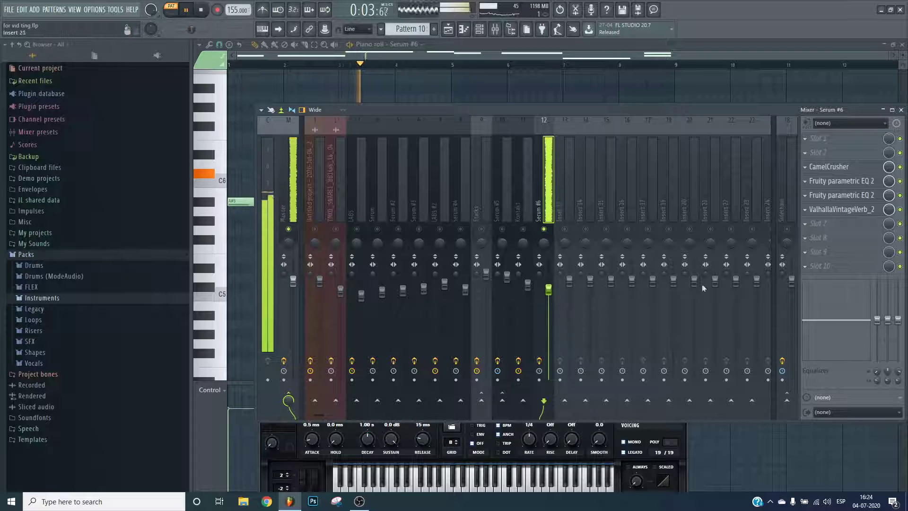
right_click(789, 398)
left_click(822, 413)
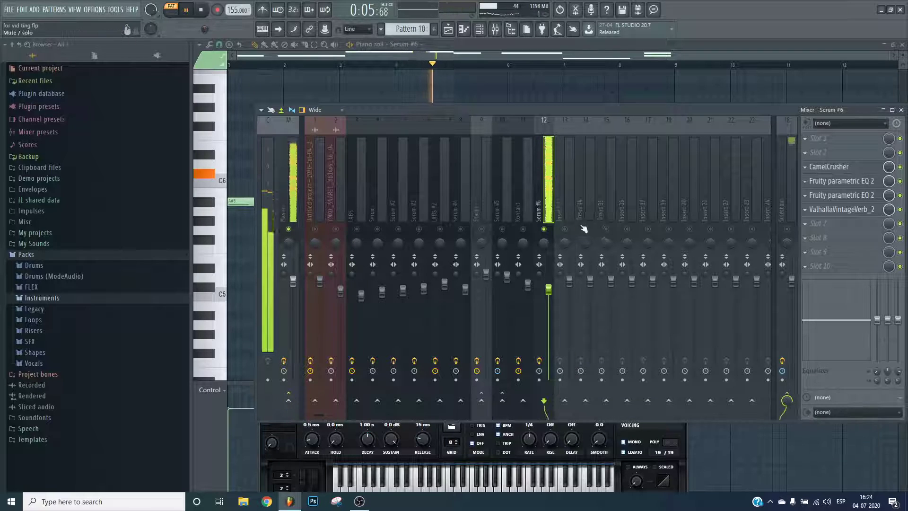
- Unsolo Serum #6, play the full song and rebalance the Serum #6, Kontakt, Stacks and Serum #5 faders
right_click(546, 230)
key("l")
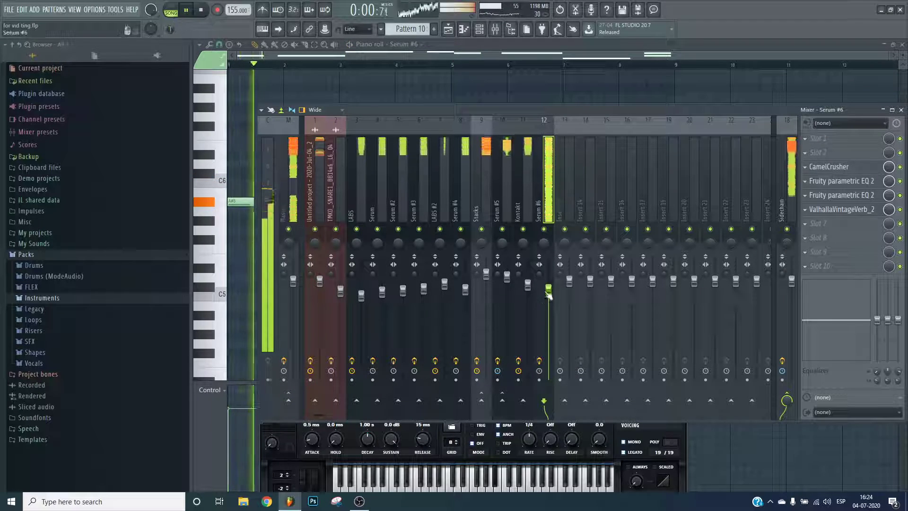
left_click_drag(549, 297, 528, 282)
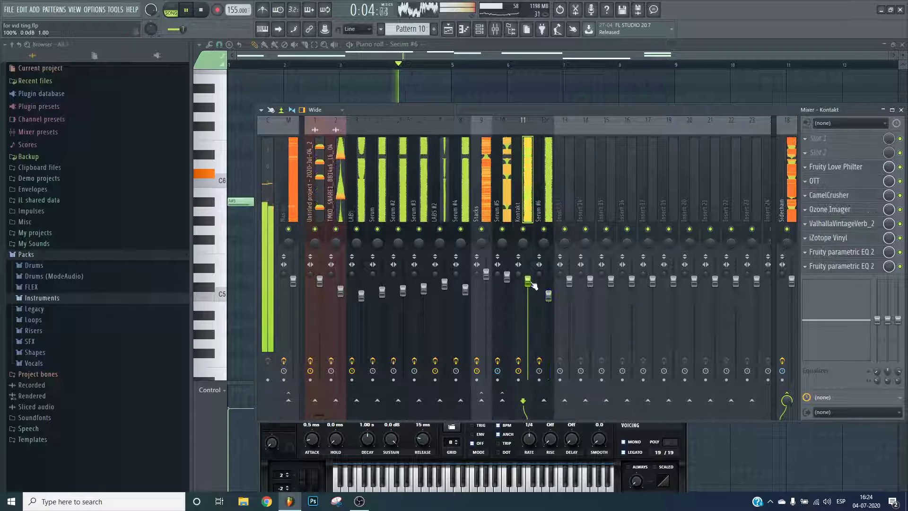
left_click_drag(533, 285, 487, 272)
left_click(507, 278)
left_click(528, 272)
left_click_drag(549, 295, 548, 300)
left_click_drag(527, 271, 528, 279)
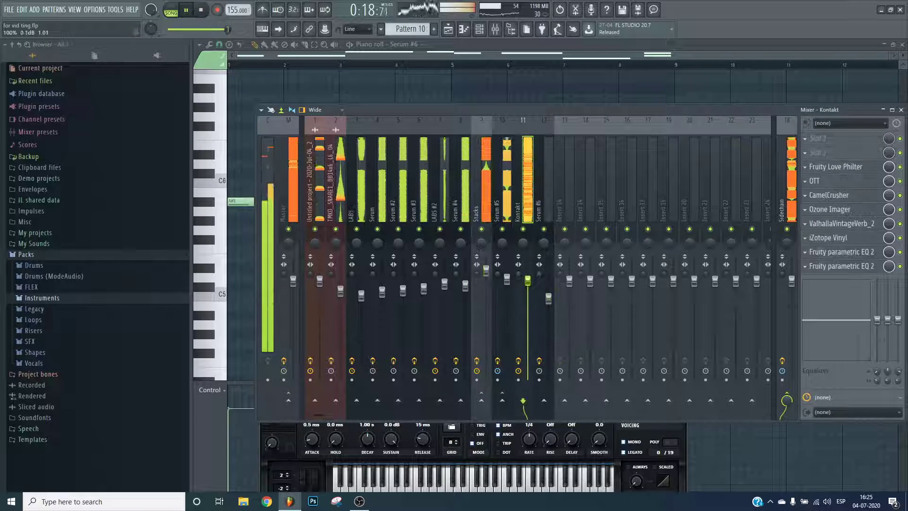
- Add C#6 notes above the first two A#5 notes in Serum #6's piano roll, extending the second to bar 3
key("Escape")
key("Escape")
key("Escape")
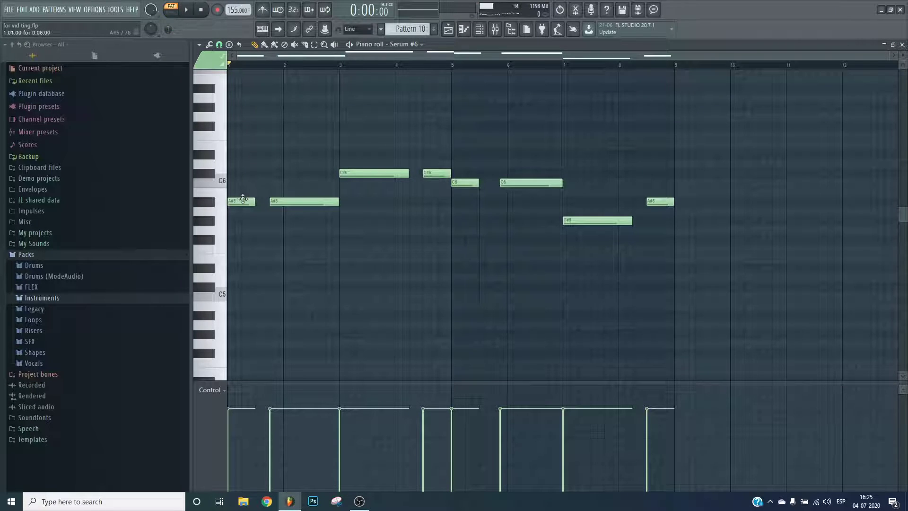
left_click(237, 173)
key("space")
left_click(275, 174)
left_click_drag(297, 173, 339, 173)
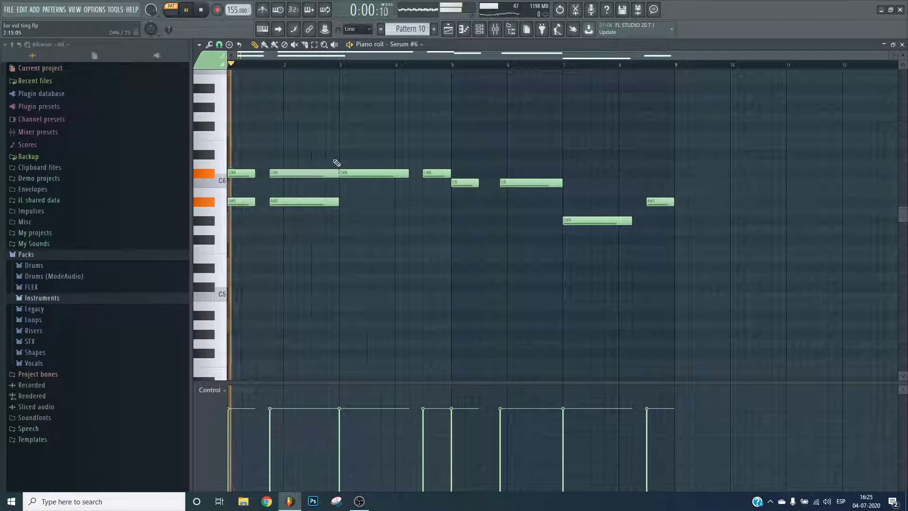
- Check Strings Solo and Serum #6 in the channel rack and play back Pattern 10 with the added notes
left_click(480, 29)
key("space")
left_click(780, 297)
left_click(780, 298)
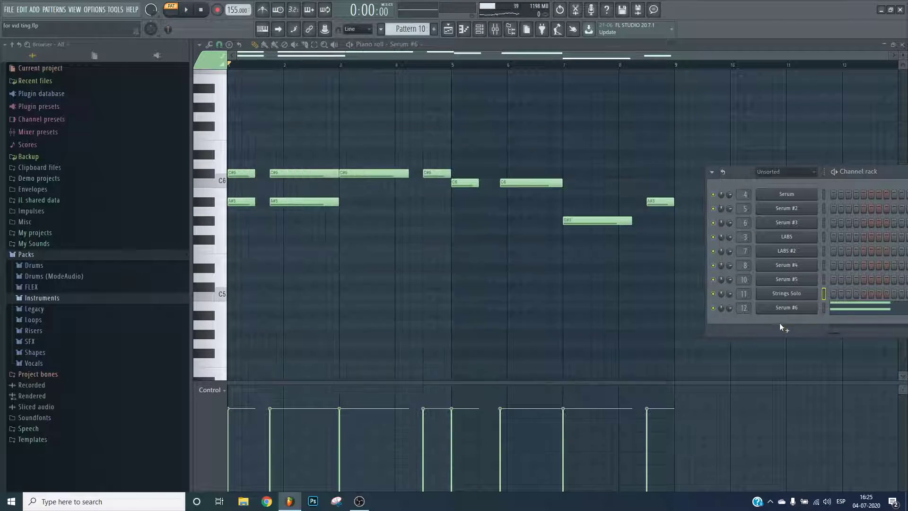
left_click(780, 310)
right_click(769, 378)
key("space")
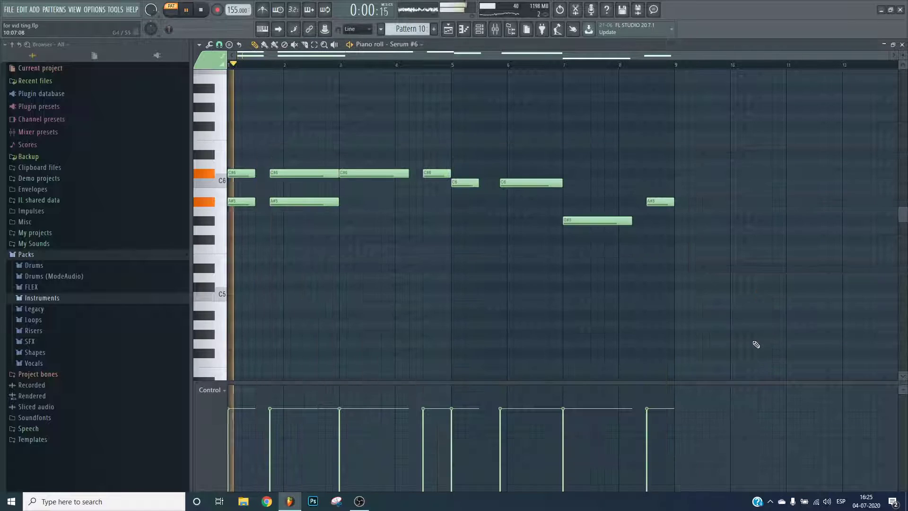
- Add F6 harmony notes above the C#6 notes at bar 3 and just before bar 5, matching their lengths
key("space")
left_click(355, 173)
left_click(347, 133)
left_click(421, 134)
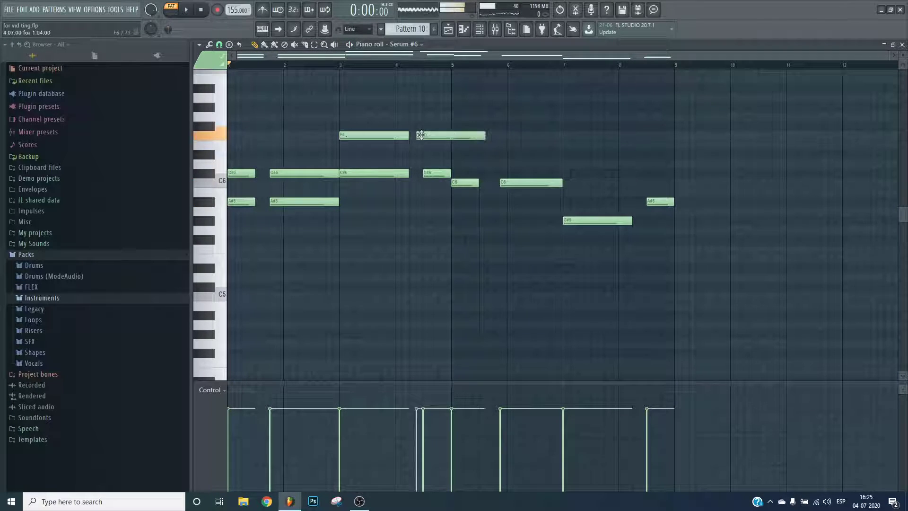
left_click_drag(478, 136, 486, 138)
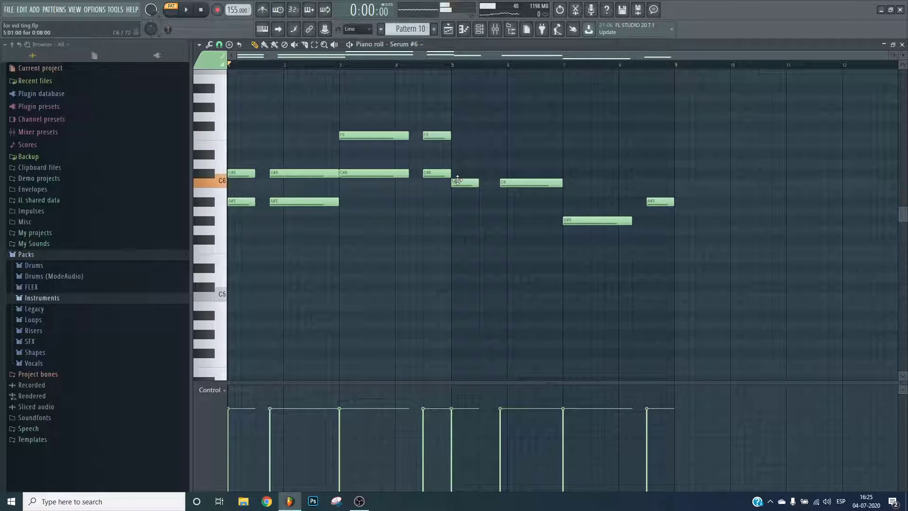
- Add C#6 notes directly above the two C6 notes in bars 5 and 6, matching their lengths
left_click(460, 164)
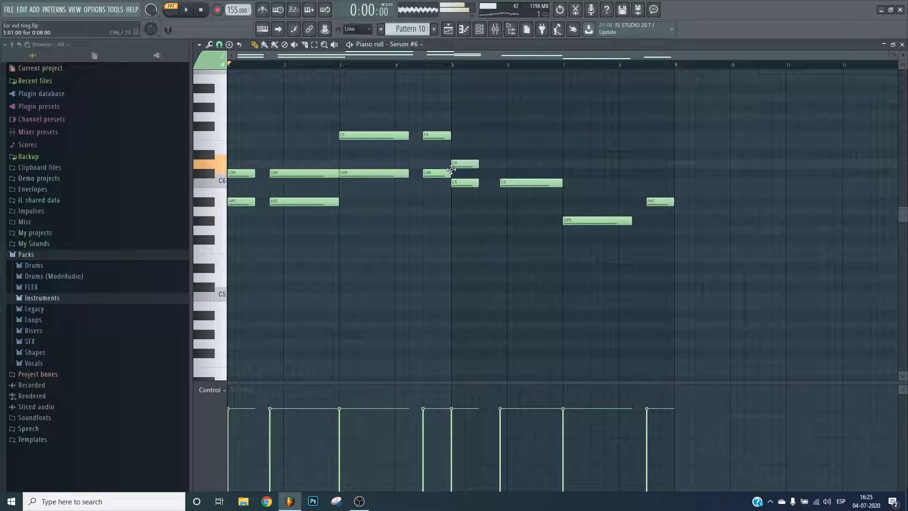
left_click_drag(452, 169, 452, 174)
key("space")
left_click(508, 173)
left_click_drag(527, 173, 560, 173)
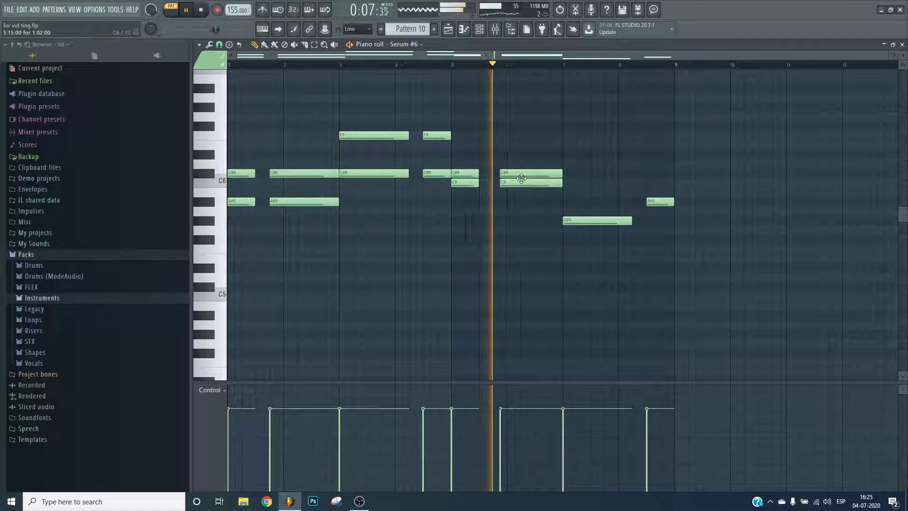
- Add A#5 above the G#5 note at bar 7 and C#6 above the last A#5 note, matching lengths and playing the pattern
key("space")
left_click_drag(567, 194, 567, 203)
key("space")
left_click(564, 65)
left_click_drag(649, 192, 649, 174)
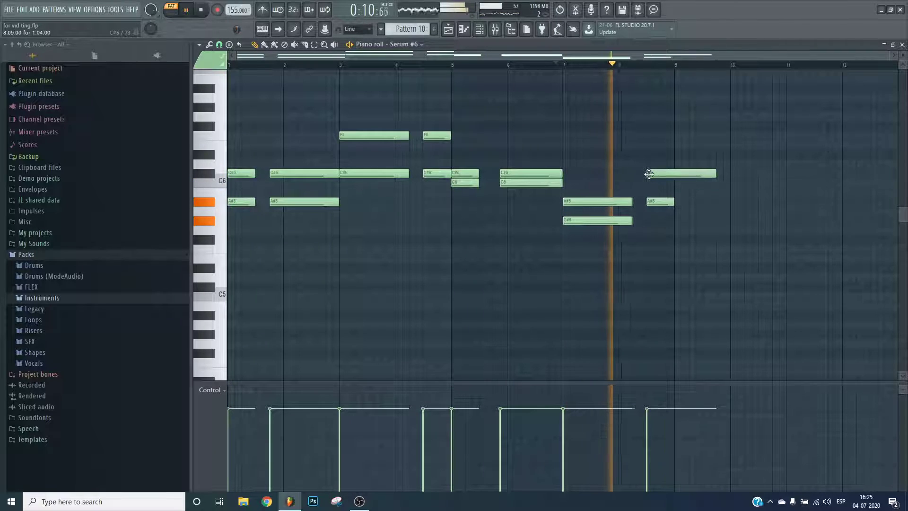
left_click_drag(715, 174, 674, 176)
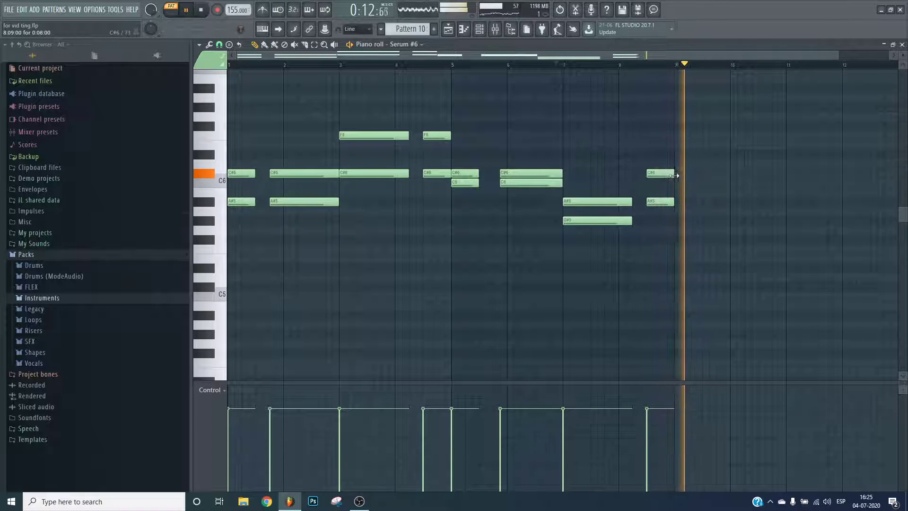
key("space")
- Collapse the Packs folder in the browser and open the Serum #6 synth alongside the mixer and channel rack
key("F9")
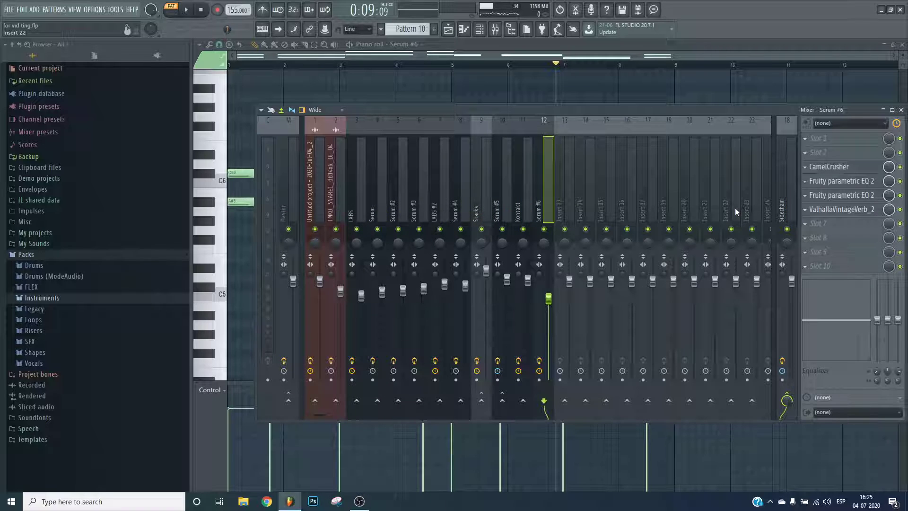
key("F9")
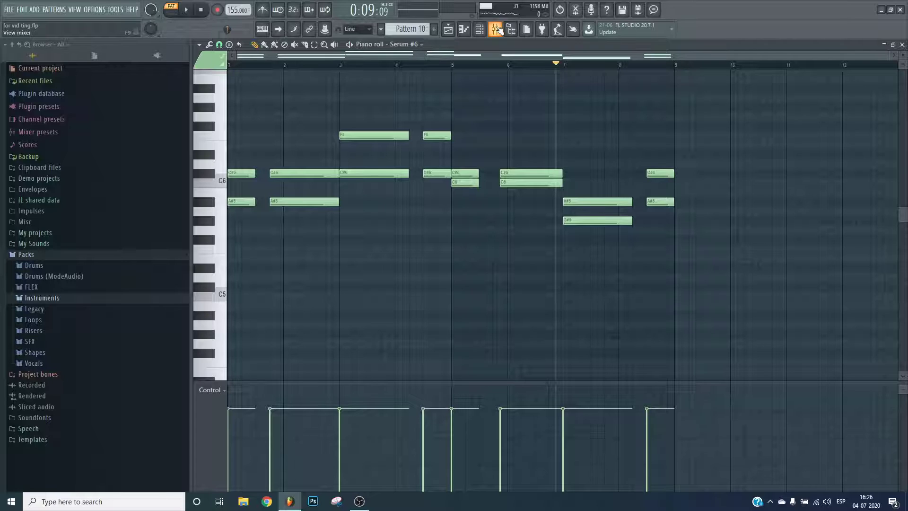
left_click(83, 257)
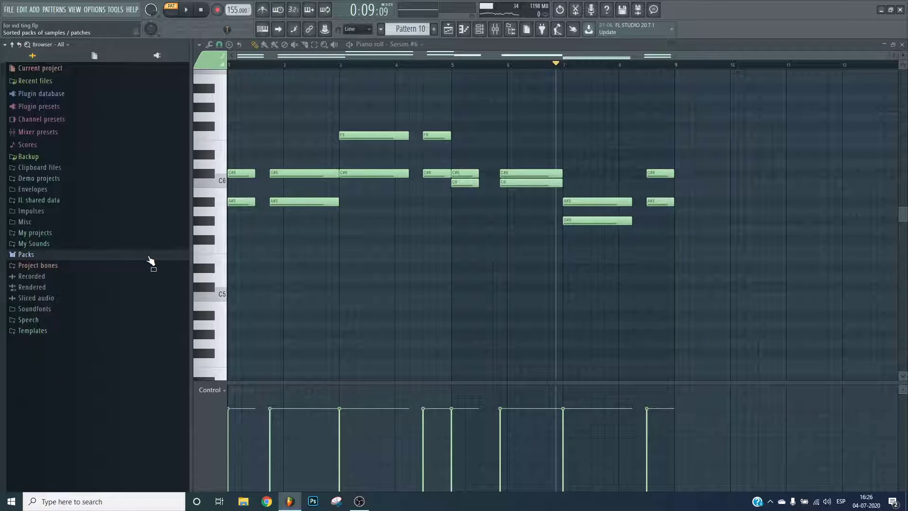
left_click(485, 30)
left_click(496, 30)
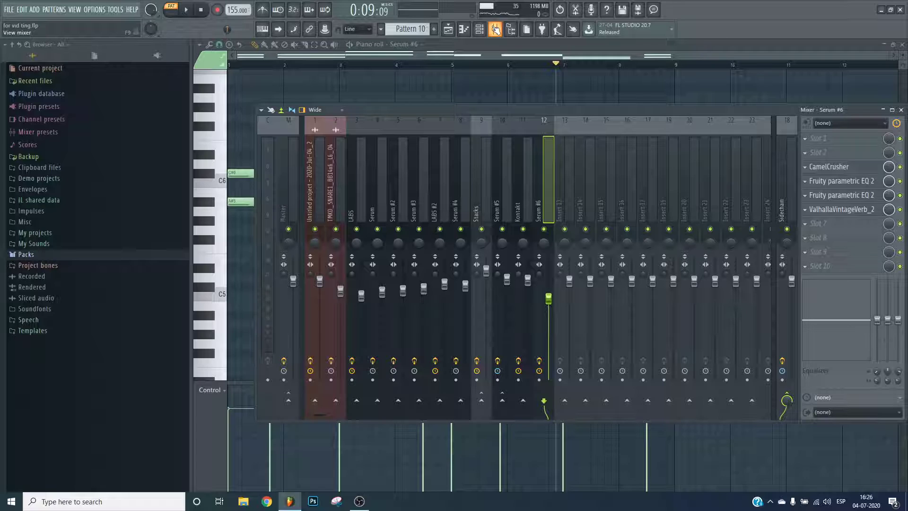
left_click(484, 26)
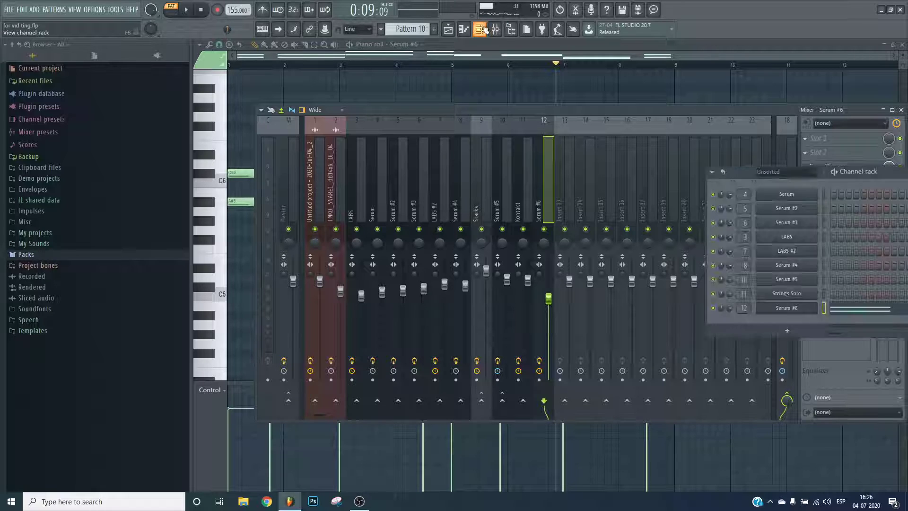
left_click(787, 307)
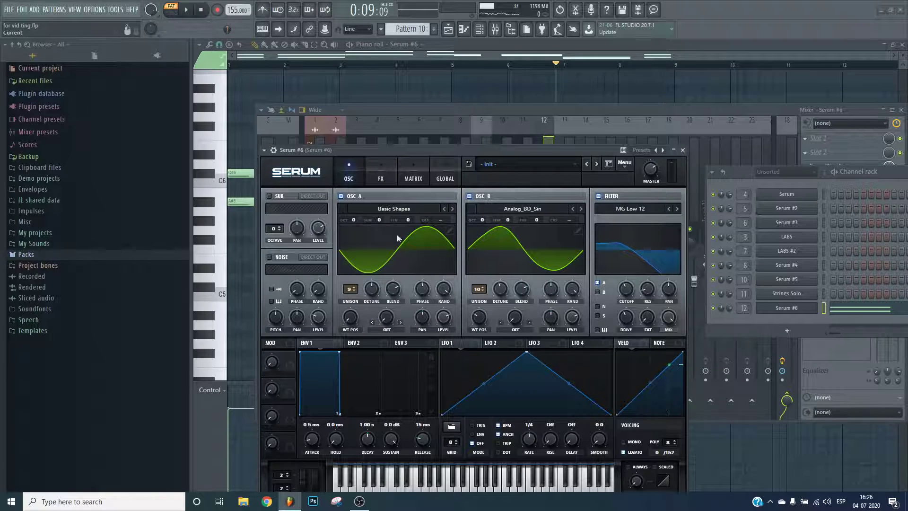
- Check Serum #6's effects, then raise its filter cutoff and shift oscillator B's wavetable position
left_click(380, 179)
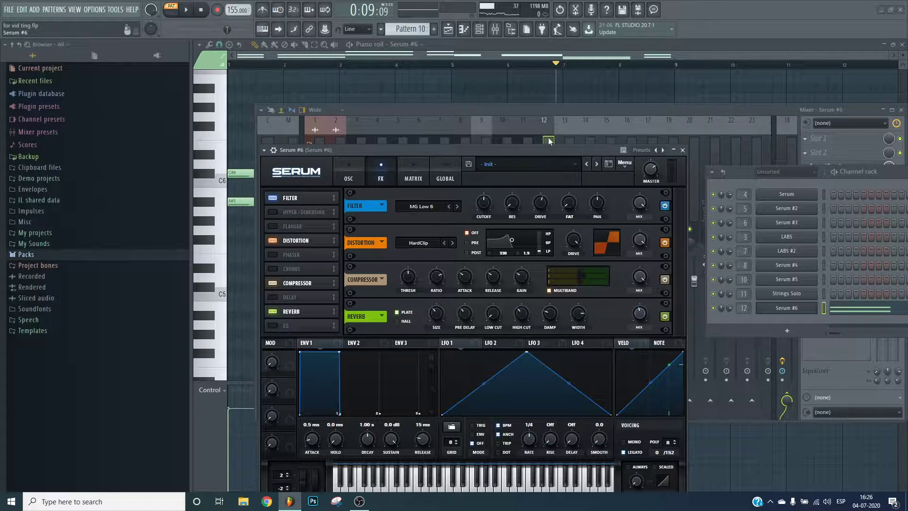
left_click(359, 178)
left_click_drag(625, 294, 625, 267)
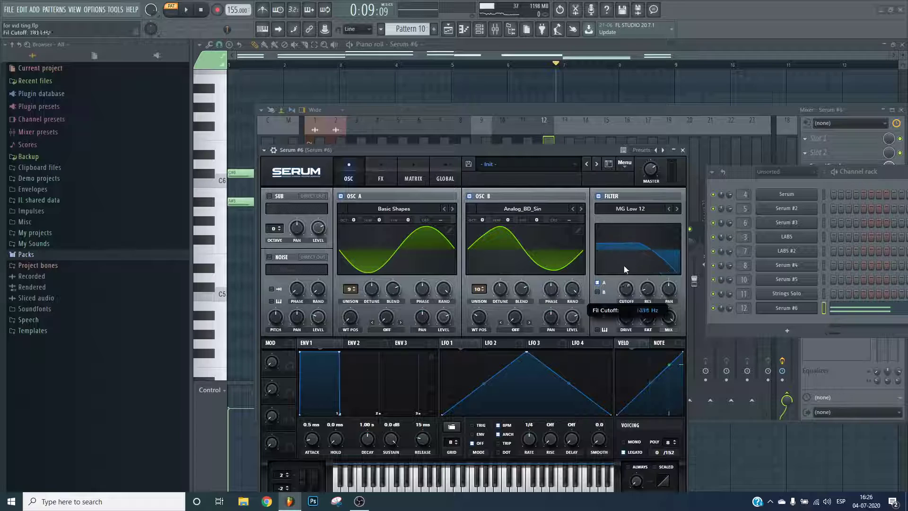
left_click_drag(626, 338, 563, 279)
left_click_drag(484, 314, 483, 296)
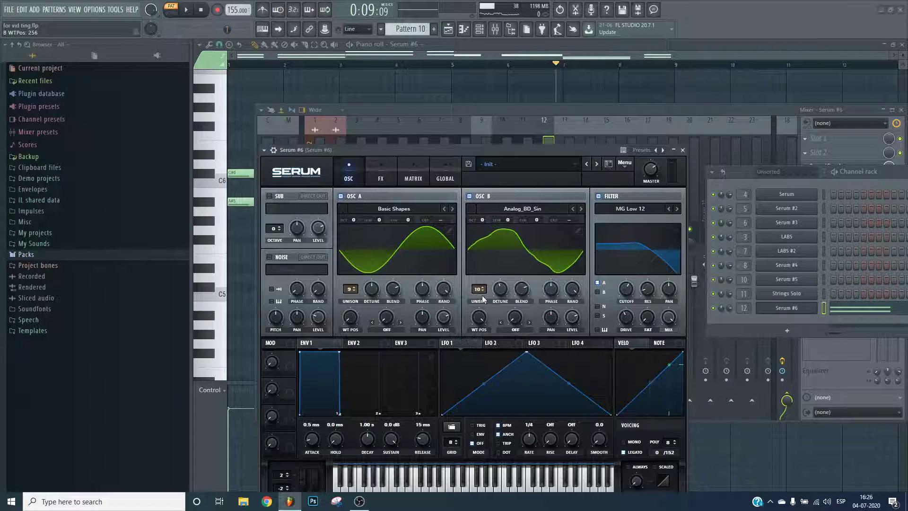
- Play the full arrangement in song mode and raise the Serum #6 track's fader in the mixer
left_click(553, 138)
left_click(544, 169)
key("space")
left_click(179, 13)
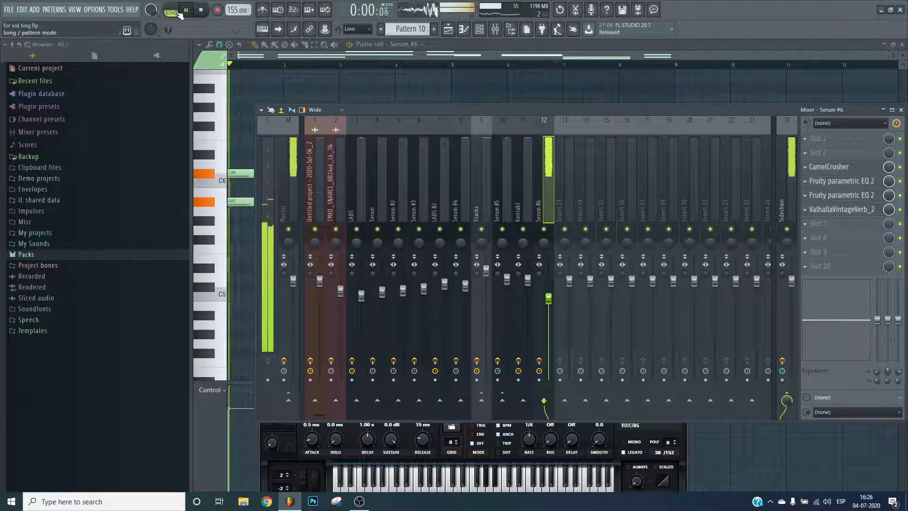
left_click_drag(549, 300, 550, 287)
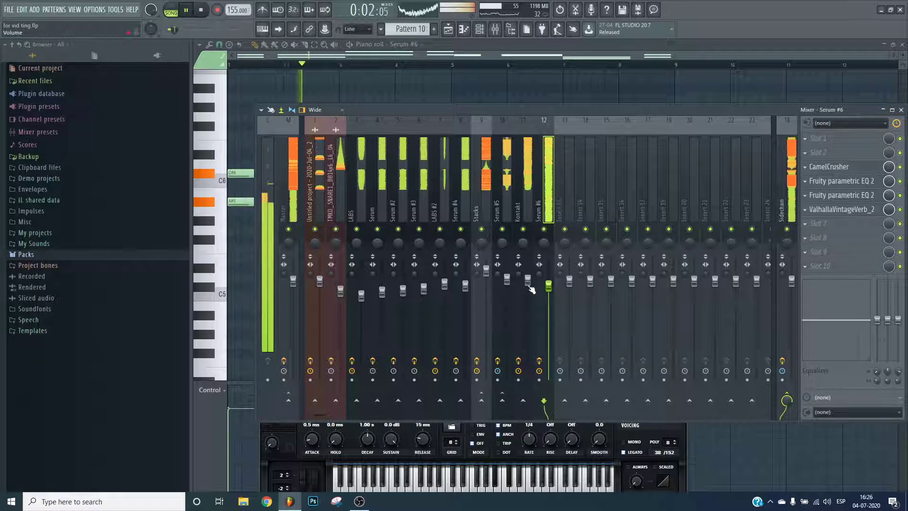
- Inspect the iZotope Vinyl effect on the Kontakt track, then close it together with the mixer
left_click(530, 289)
left_click(833, 237)
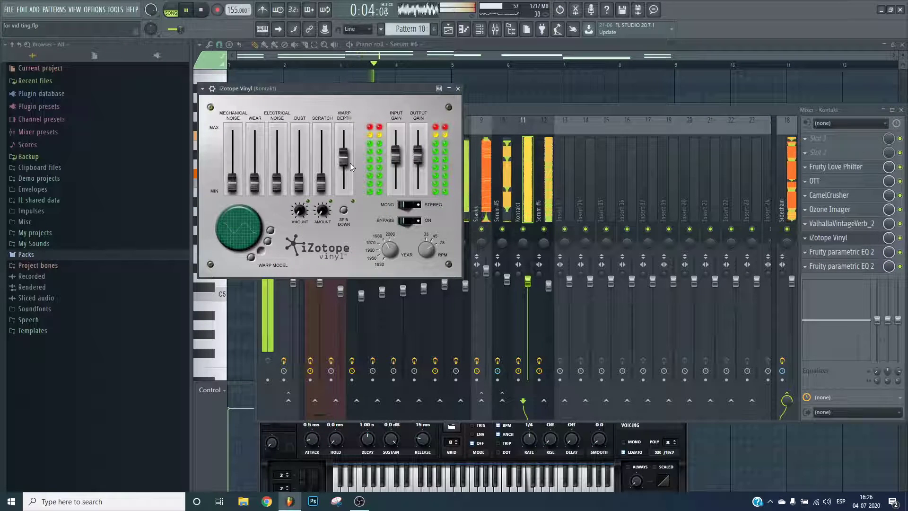
key("Escape")
key("Escape")
key("Escape")
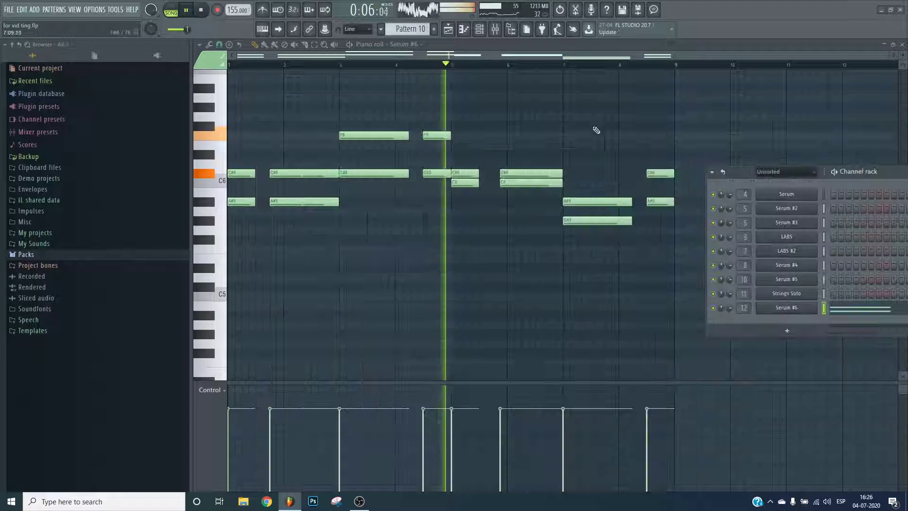
- Close the piano roll and play the arrangement from bar 11 in the playlist
key("F6")
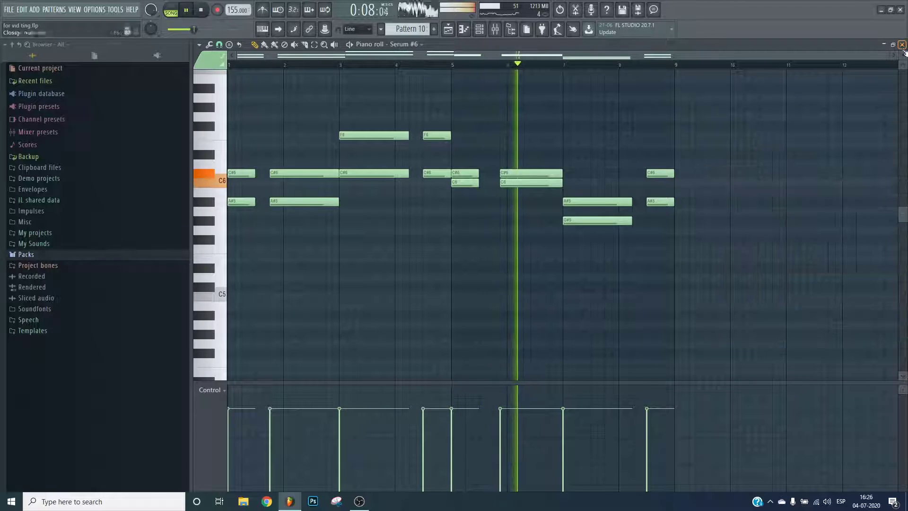
left_click(902, 45)
key("F6")
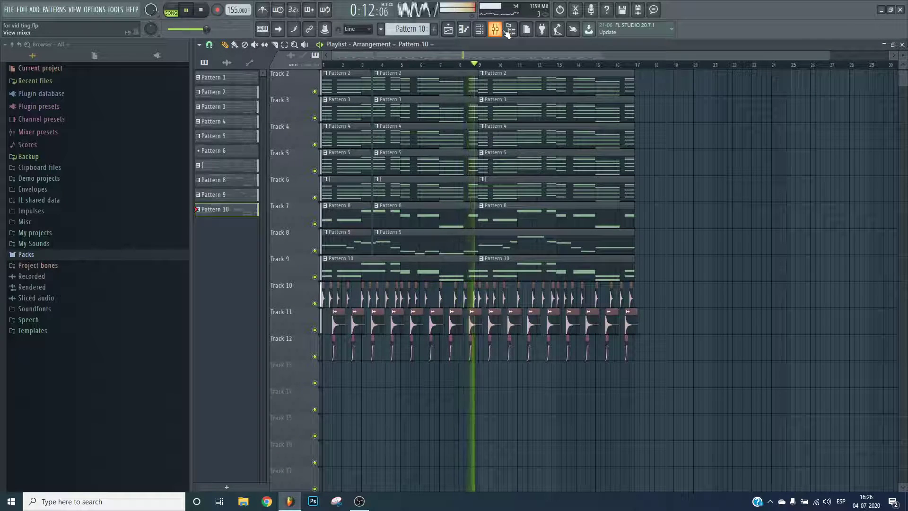
scroll(488, 66, "up", 8)
left_click_drag(489, 56, 523, 64)
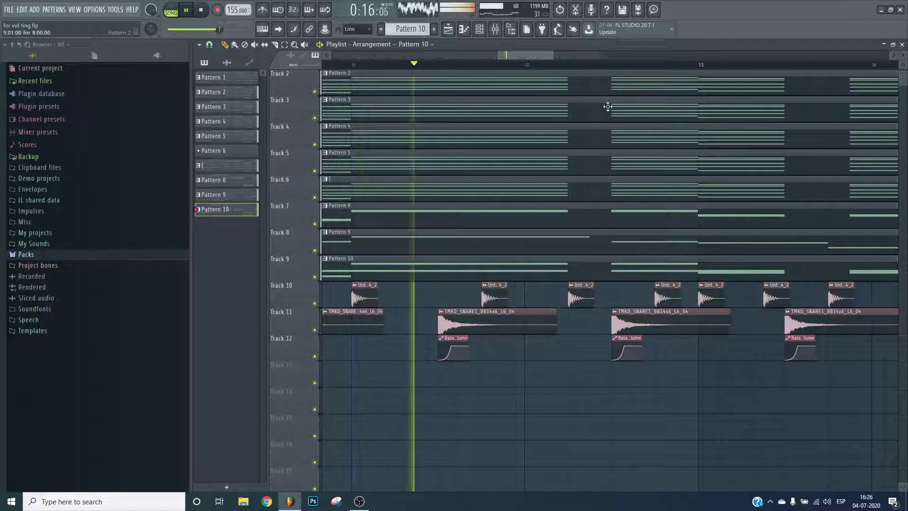
left_click(363, 65)
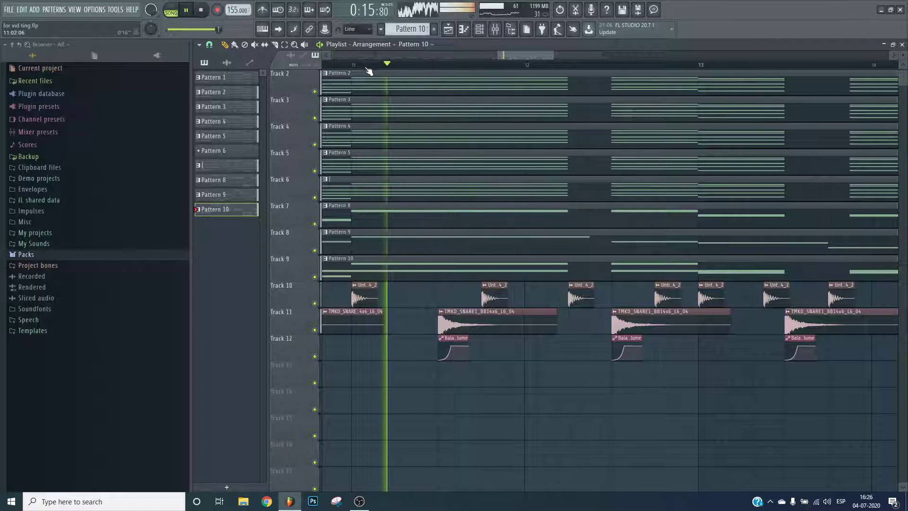
- Add an extra kick clip on Track 10 at position 11:11:00 and listen to the passage
scroll(363, 71, "up", 3)
key("space")
key("space")
left_click(637, 286)
left_click(590, 286)
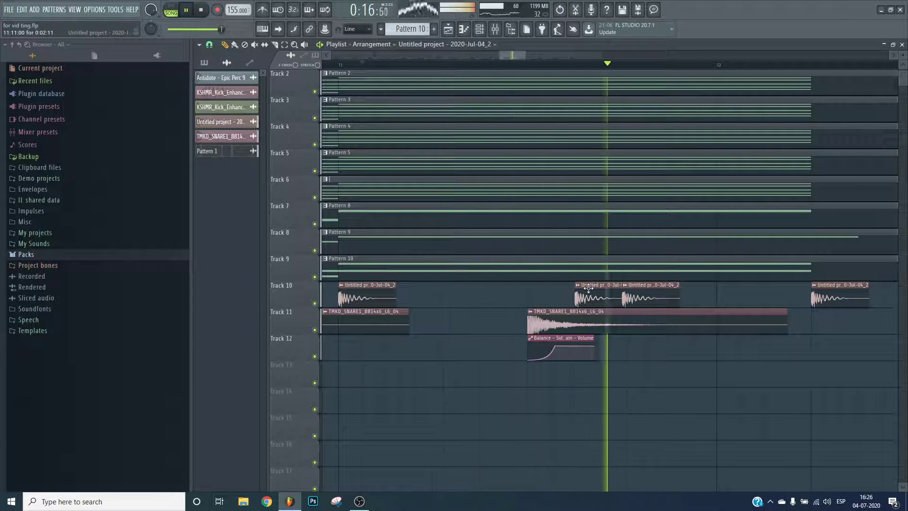
scroll(530, 60, "down", 3)
left_click_drag(530, 60, 541, 57)
key("space")
scroll(583, 71, "up", 1)
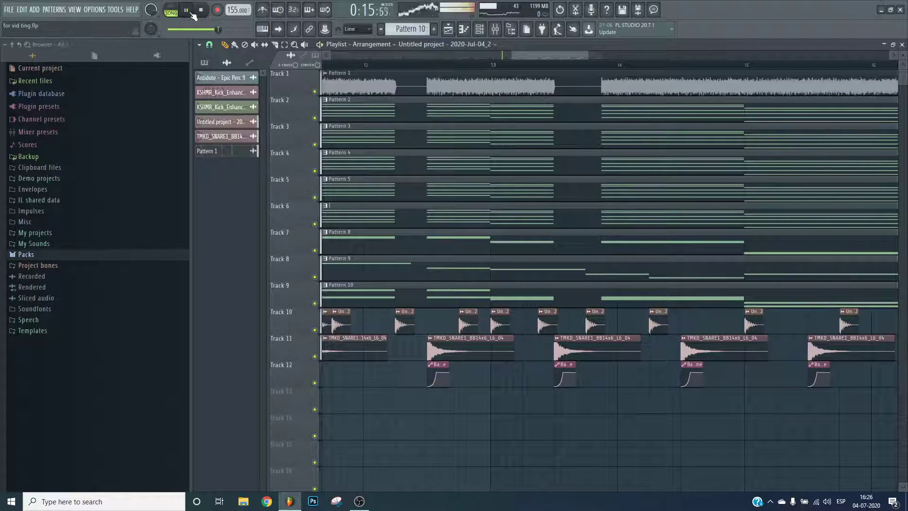
- Play the arrangement from bar 1 while examining the clips through bar 6, then show the project's patterns in the picker
scroll(468, 71, "down", 3)
scroll(516, 61, "down", 4)
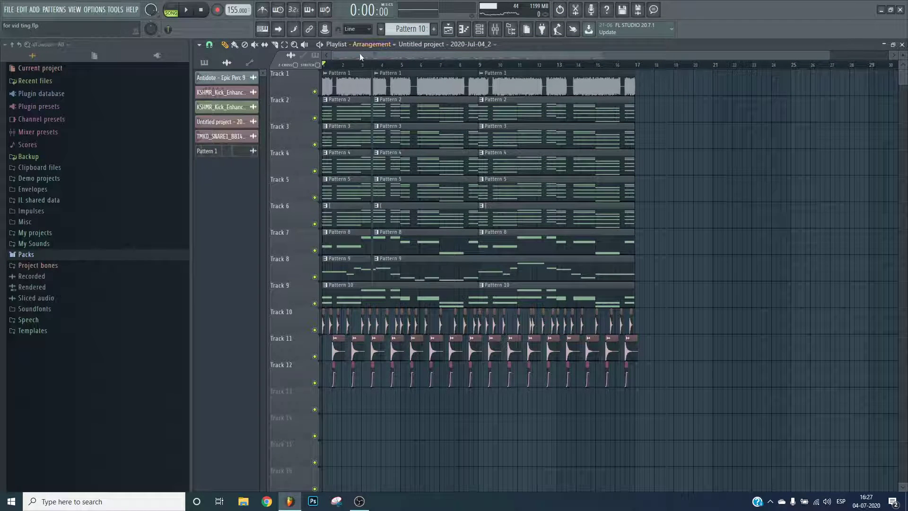
scroll(361, 59, "up", 4)
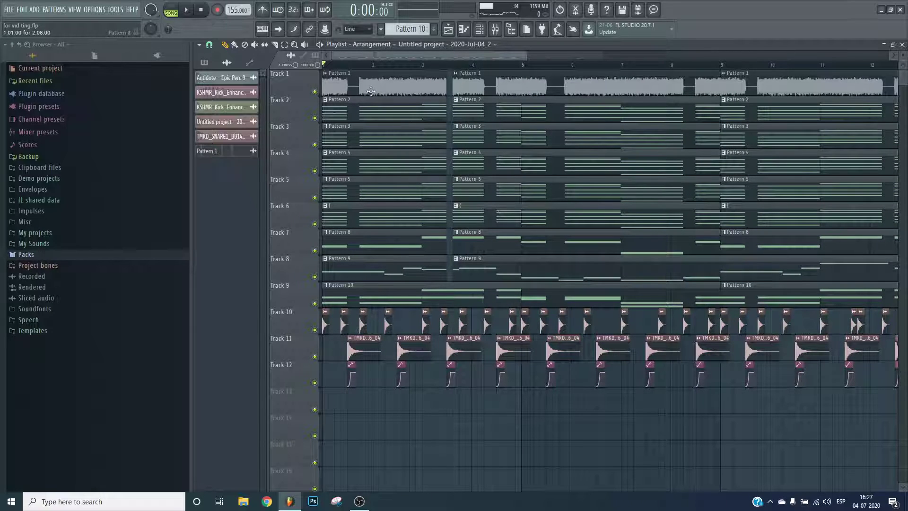
scroll(340, 63, "up", 3)
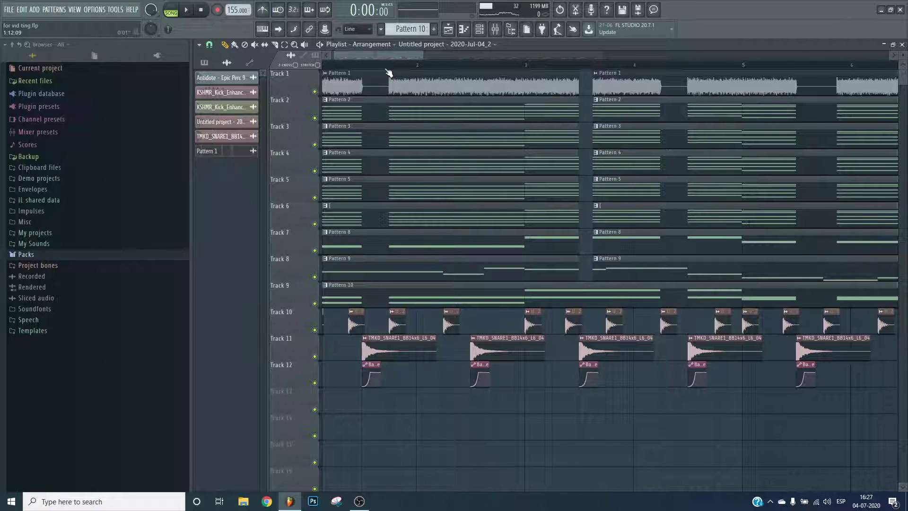
scroll(376, 67, "up", 3)
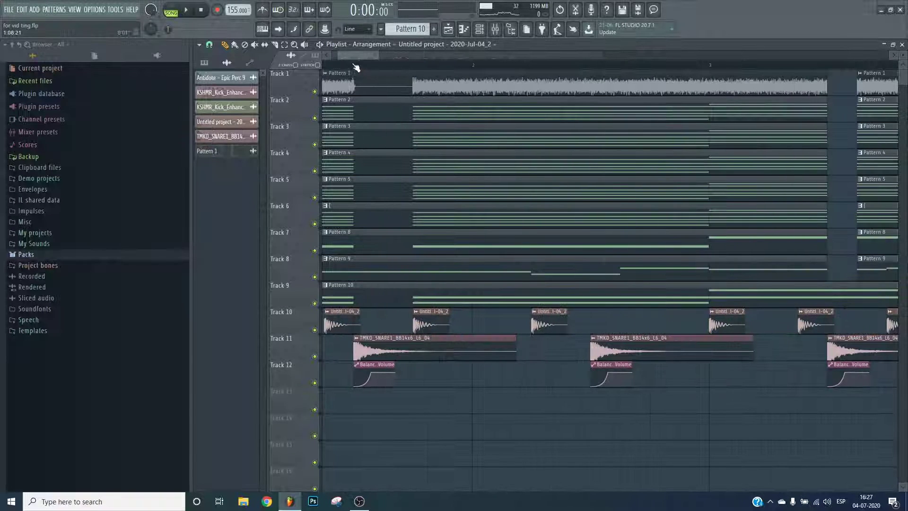
scroll(377, 66, "up", 4)
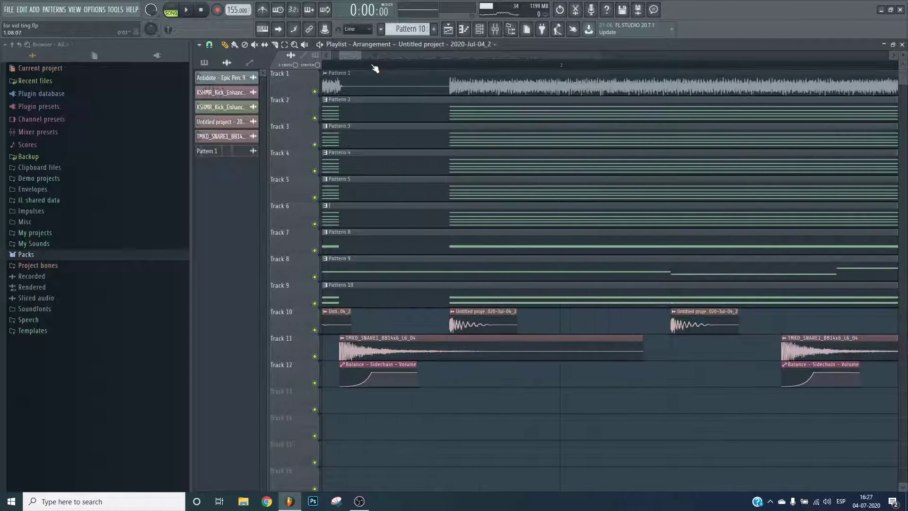
key("space")
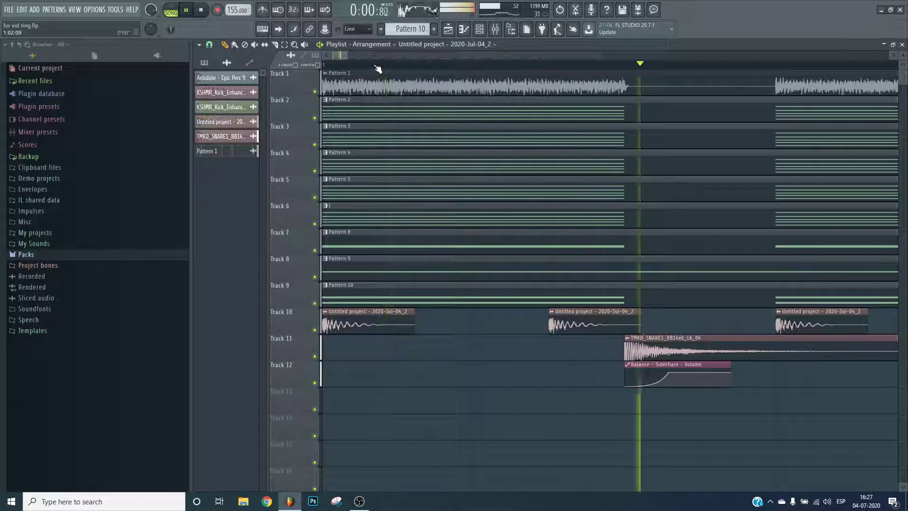
scroll(387, 63, "down", 6)
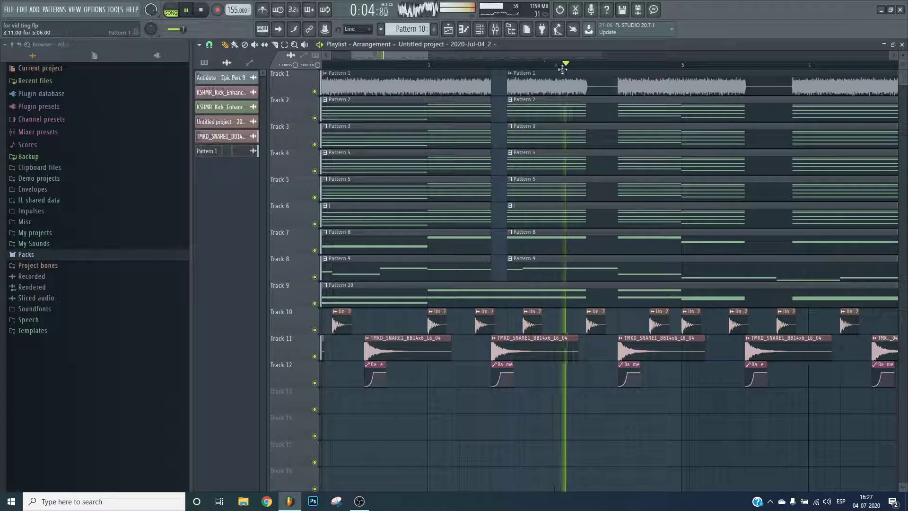
left_click_drag(411, 56, 458, 64)
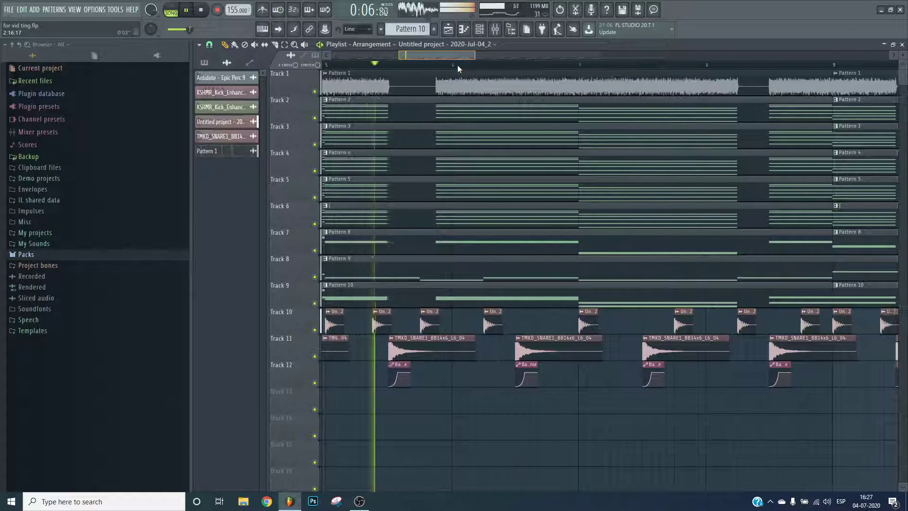
key("space")
scroll(409, 67, "up", 6)
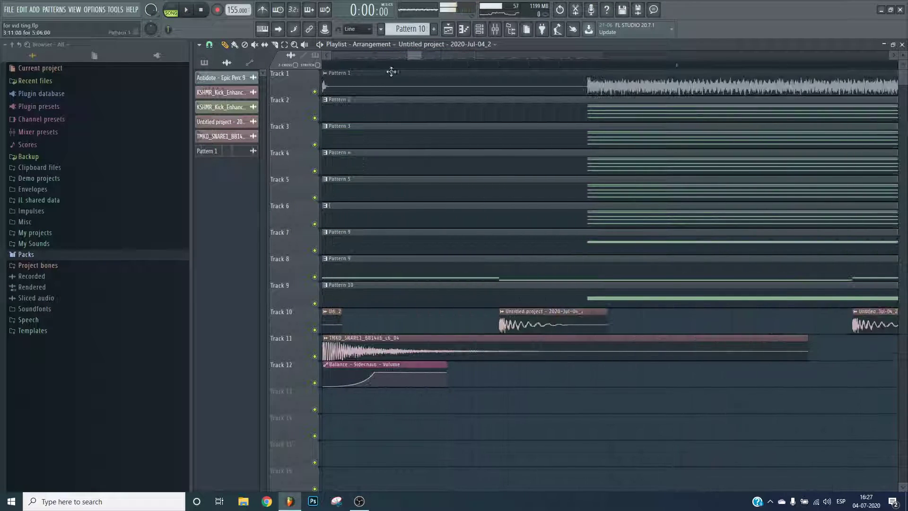
left_click(204, 64)
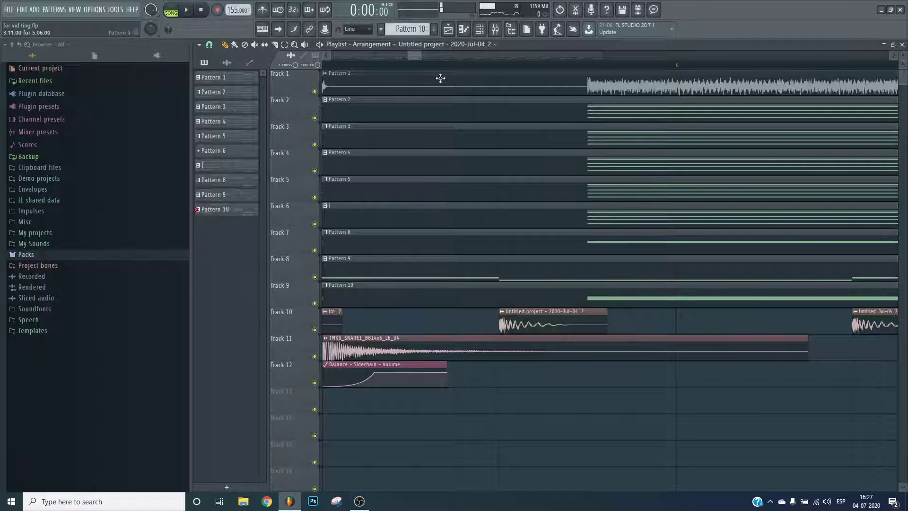
- Create Pattern 11, place it on Track 13 at the first visible snare hit, and trim it to end where the chord notes resume
scroll(408, 109, "down", 2)
left_click(239, 485)
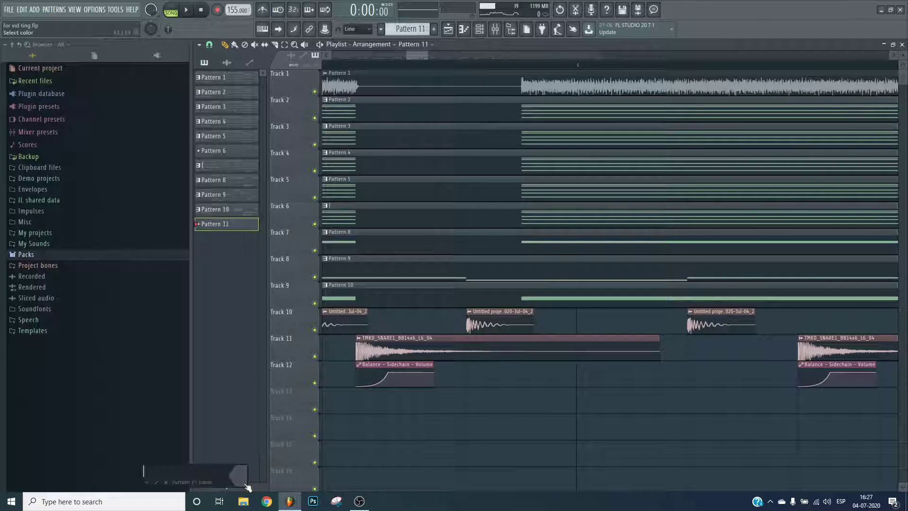
left_click(390, 409)
left_click_drag(395, 404, 396, 404)
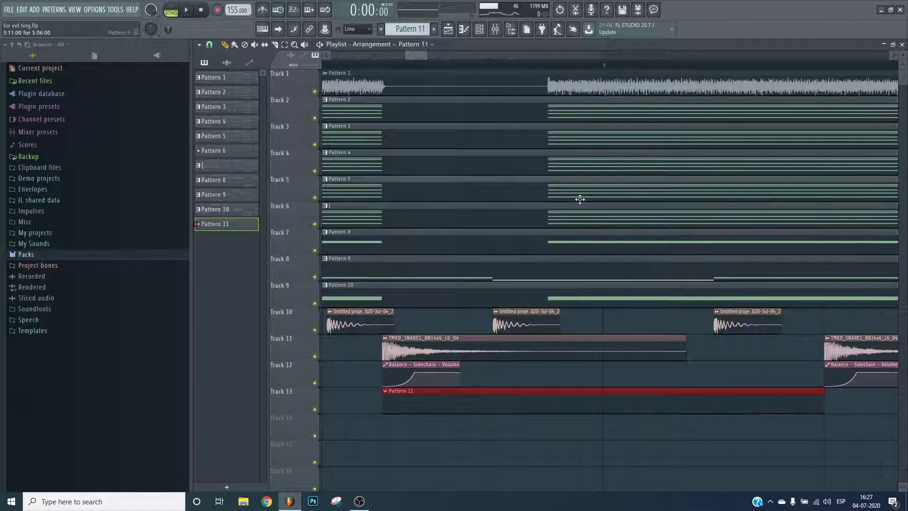
left_click_drag(820, 392, 552, 376)
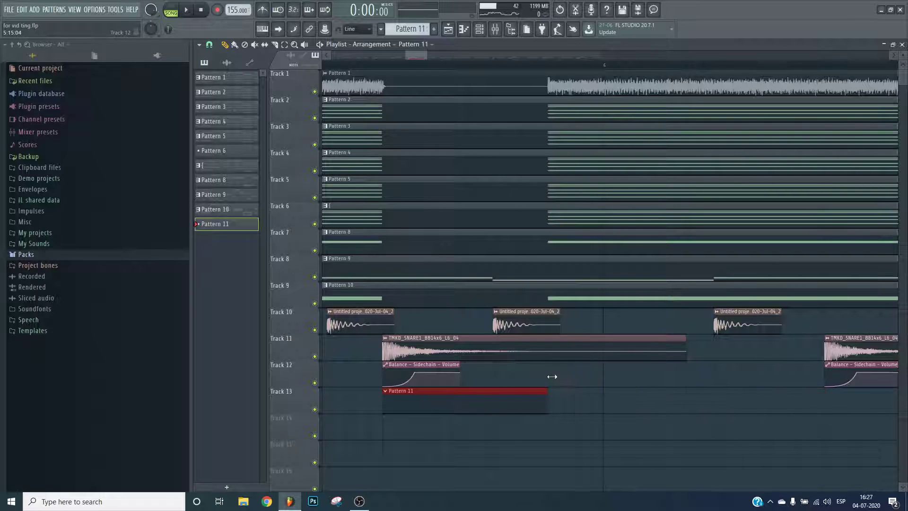
- Add a new Serum instrument to the channel rack's unsorted channels and dismiss the crash error
left_click(480, 30)
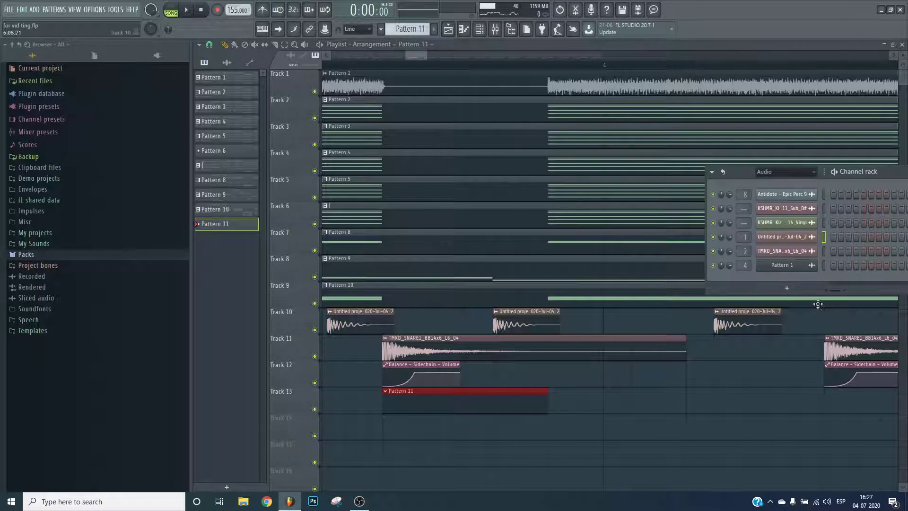
left_click(804, 290)
left_click(876, 116)
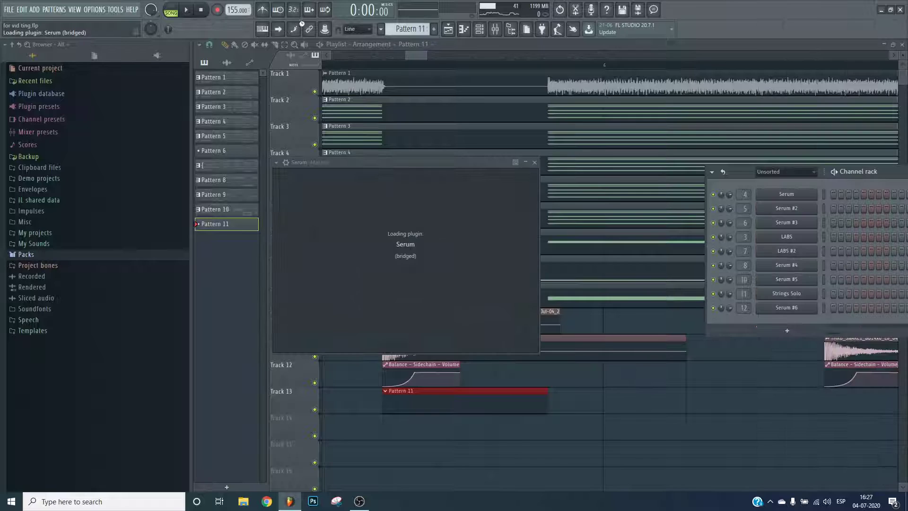
left_click(538, 275)
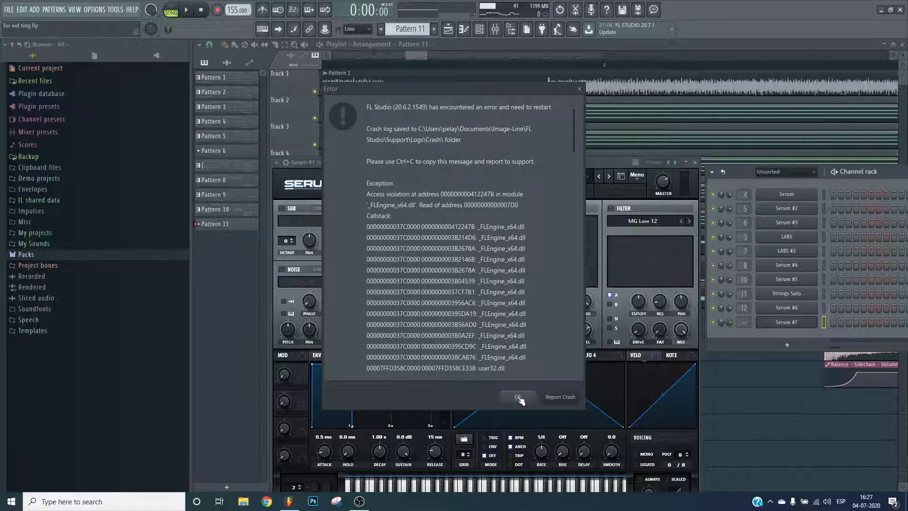
left_click(519, 398)
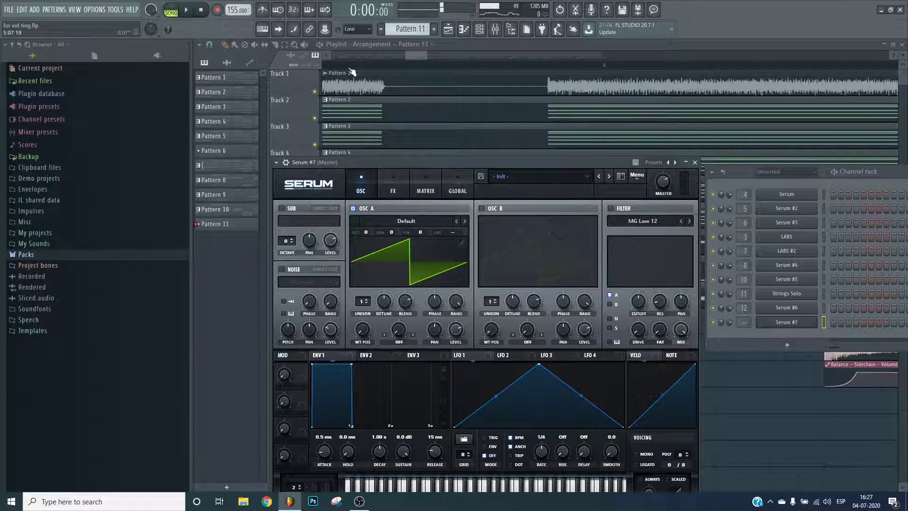
- Set Serum #7's oscillator A to Basic Shapes at octave -3, turn on the noise oscillator, and audition the sound
left_click(401, 222)
mouse_move(385, 235)
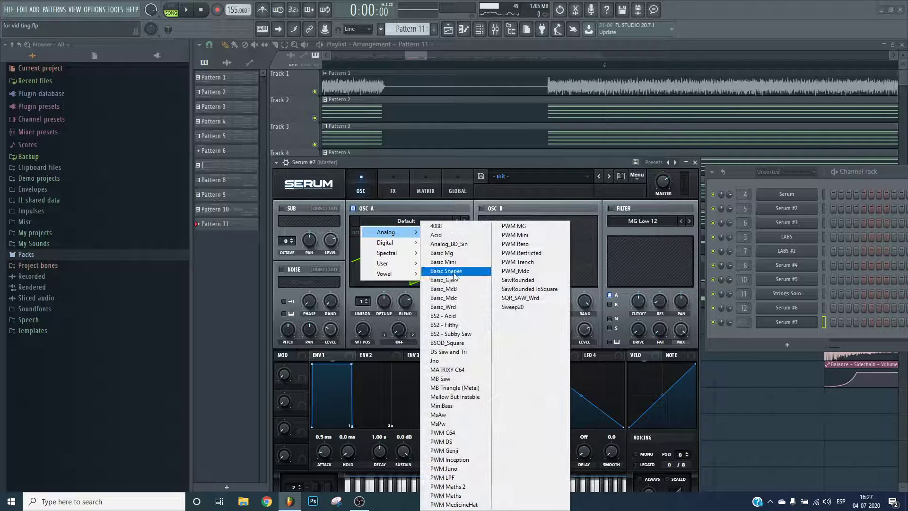
left_click(467, 210)
left_click(281, 270)
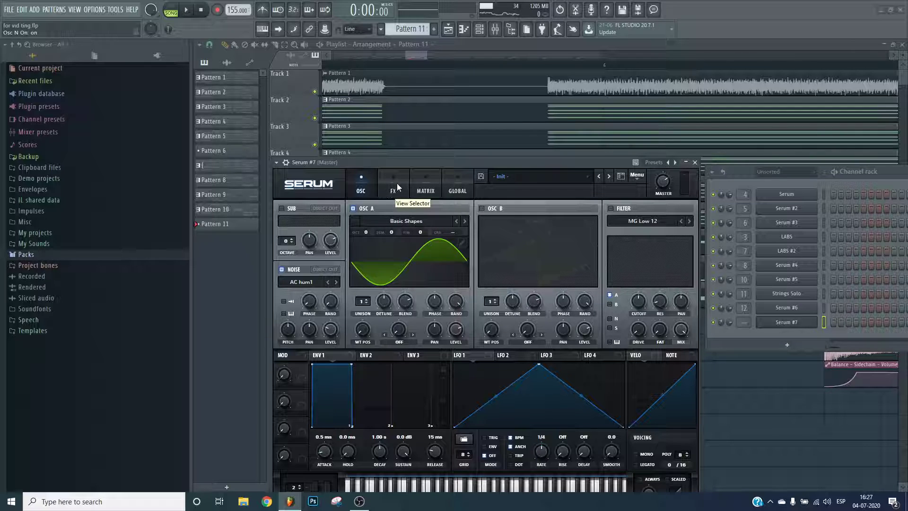
left_click_drag(367, 235, 373, 279)
key("q")
key("q")
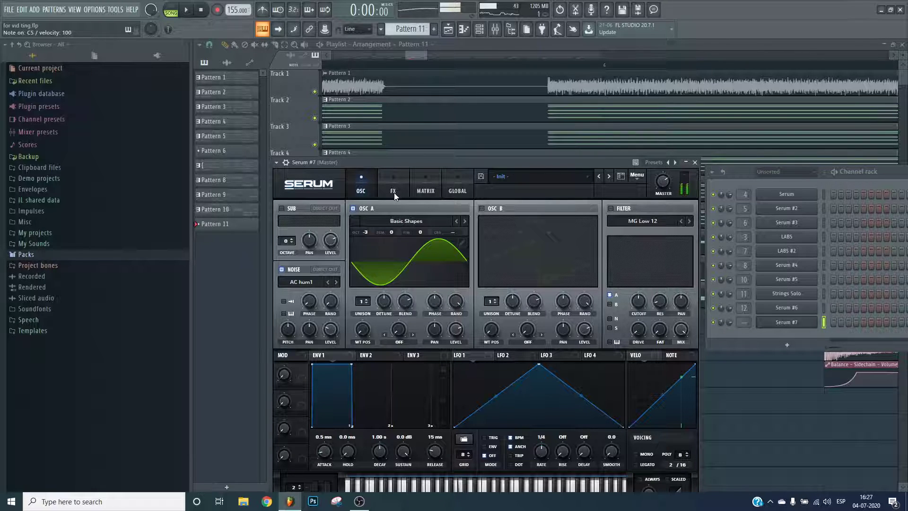
- Enable the Distortion effect in Serum #7 with a raised drive and reopen the synth's window
left_click(393, 192)
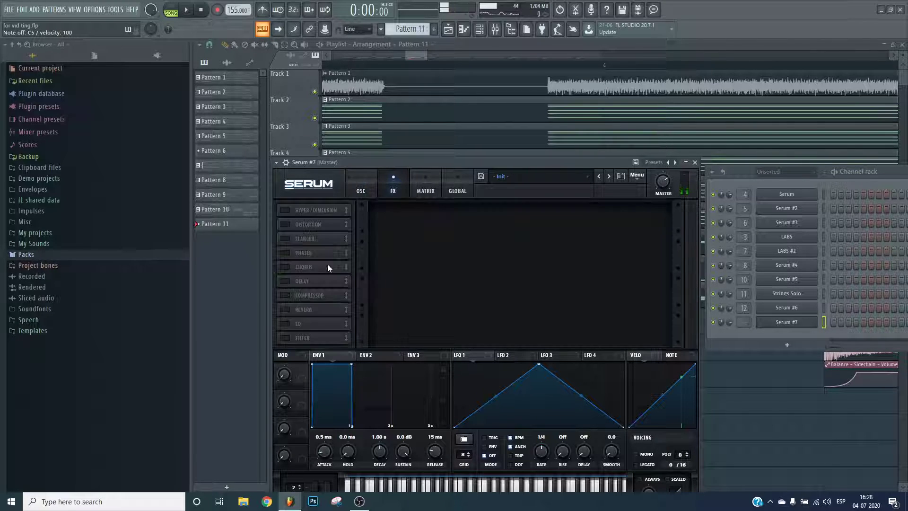
left_click(284, 224)
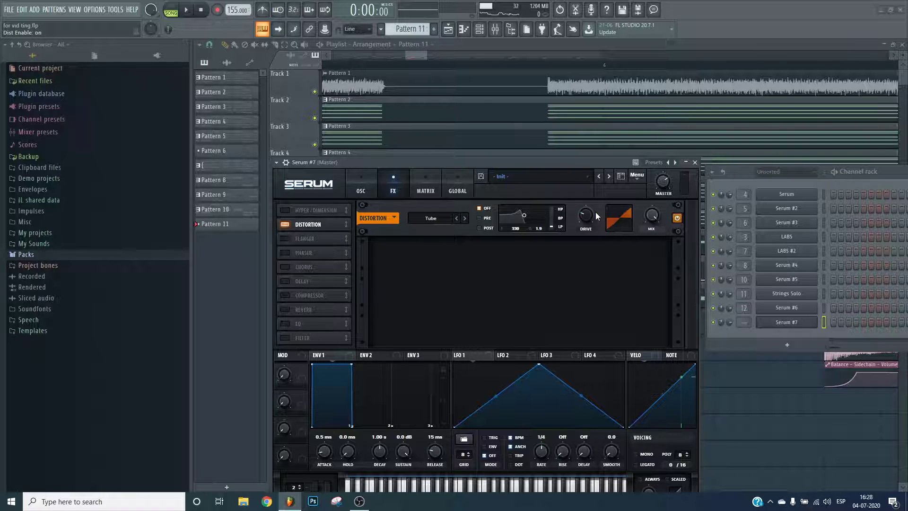
mouse_move(593, 189)
left_mouse_down()
mouse_move(602, 135)
mouse_move(589, 212)
mouse_move(592, 182)
left_mouse_up()
left_click(749, 335)
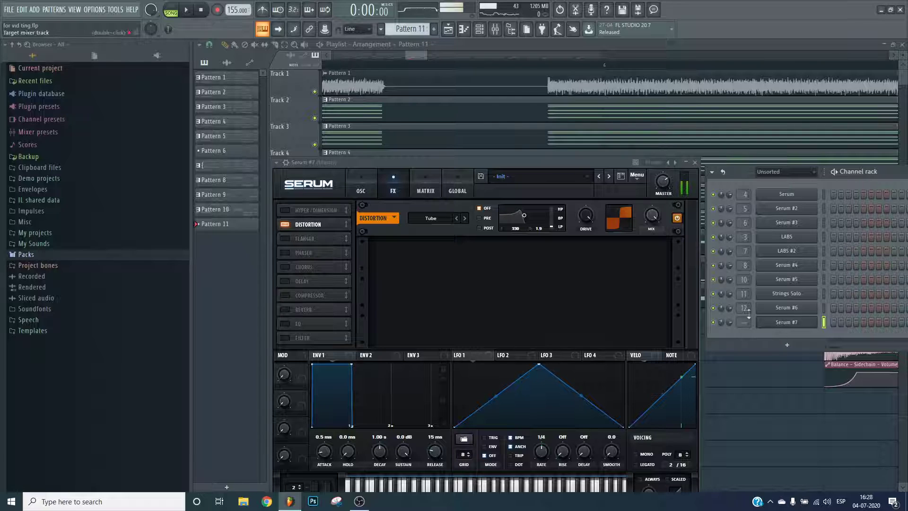
mouse_move(595, 226)
left_click(785, 323)
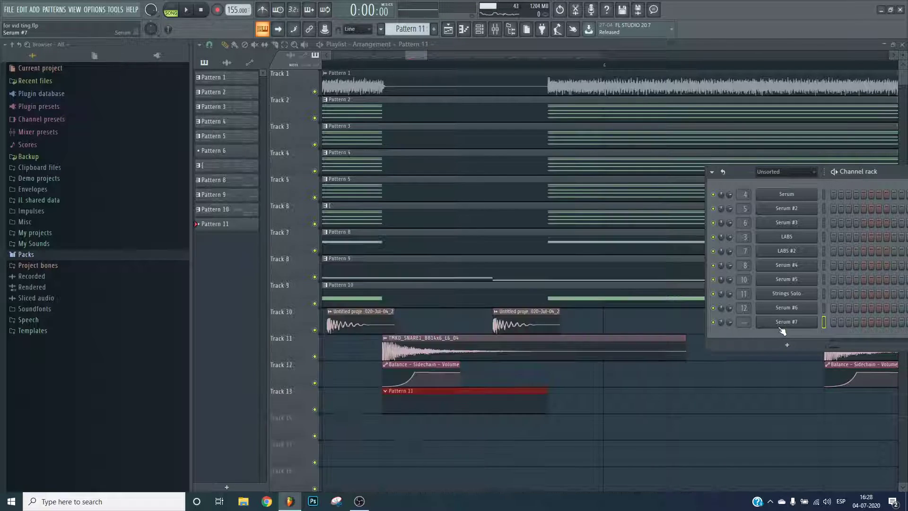
left_click(785, 323)
- Enable the Compressor effect in Serum #7 and raise its gain to 11.5 dB
left_click(457, 189)
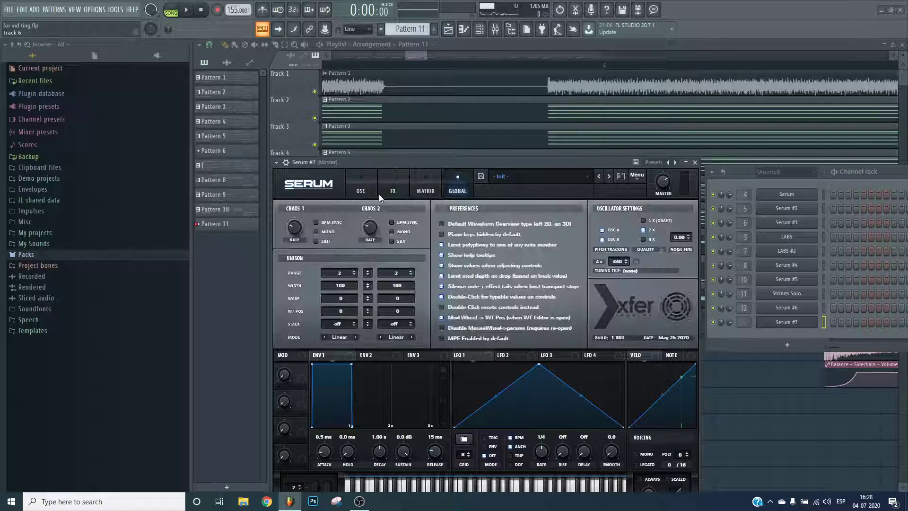
left_click(381, 195)
left_click(376, 196)
left_click(393, 192)
left_click(285, 295)
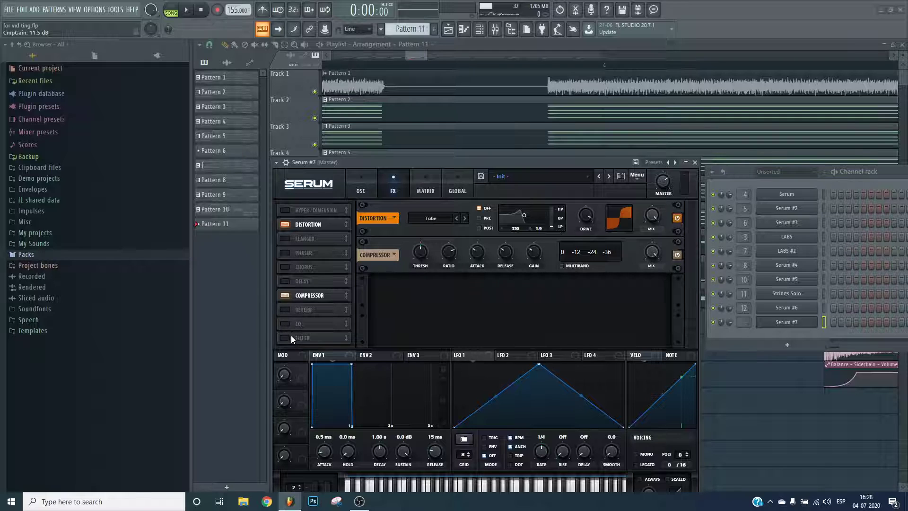
- Move LFO 1's peak close to the start of its cycle and turn on the MG Low 12 filter
left_click(360, 187)
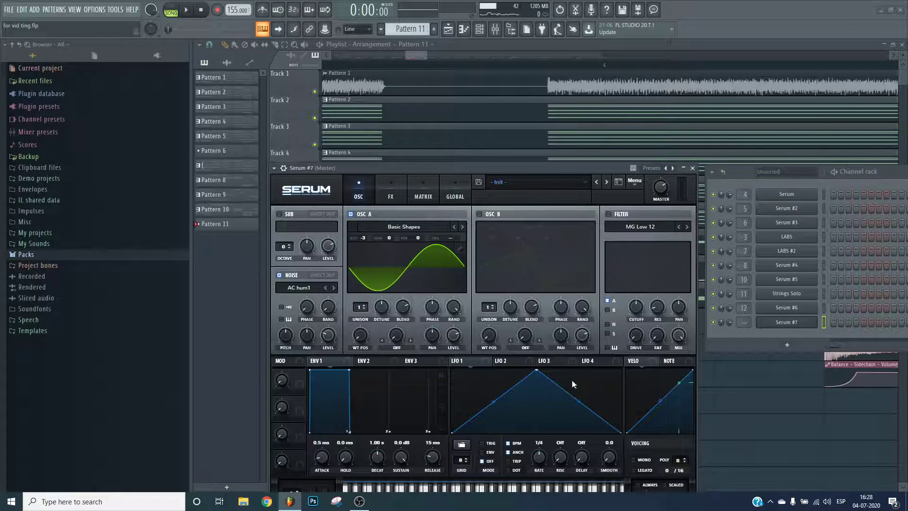
left_click_drag(537, 371, 471, 370)
left_click(608, 214)
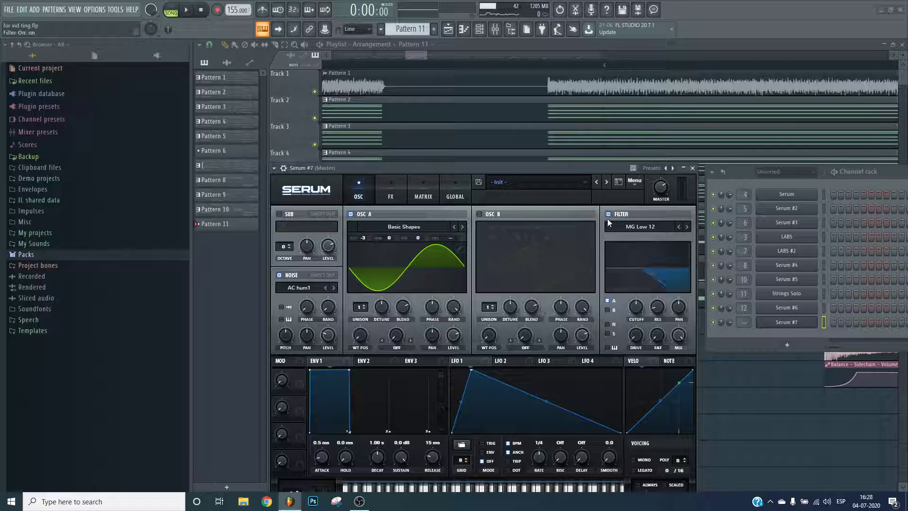
- Change oscillator A's wavetable to Analog_BD_Sin and settle on wavetable position 1 after trying other positions
left_click(373, 228)
mouse_move(378, 235)
left_click(440, 239)
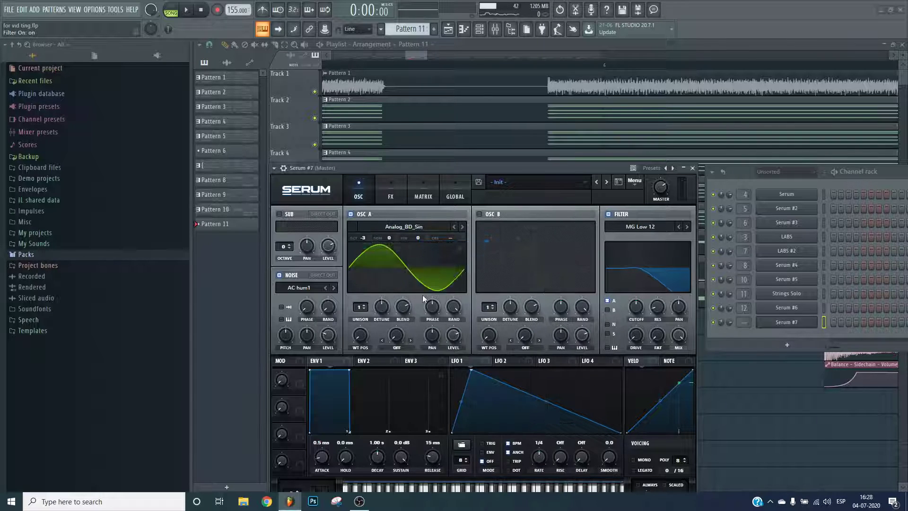
left_click_drag(359, 336, 374, 236)
left_click_drag(352, 334, 359, 231)
left_click(407, 257)
left_click_drag(358, 348, 362, 390)
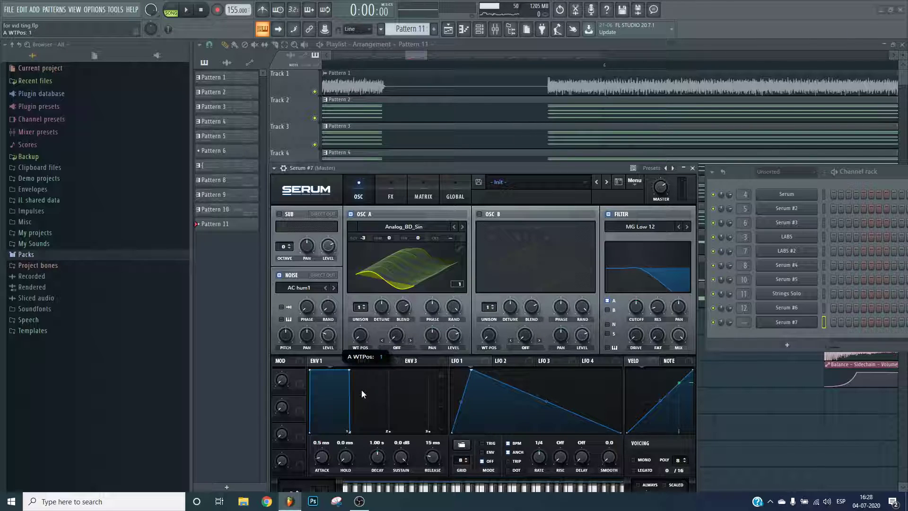
left_click(436, 251)
- Audition low notes on Serum #7 and switch its voicing to mono with legato
left_click(796, 329)
key("c")
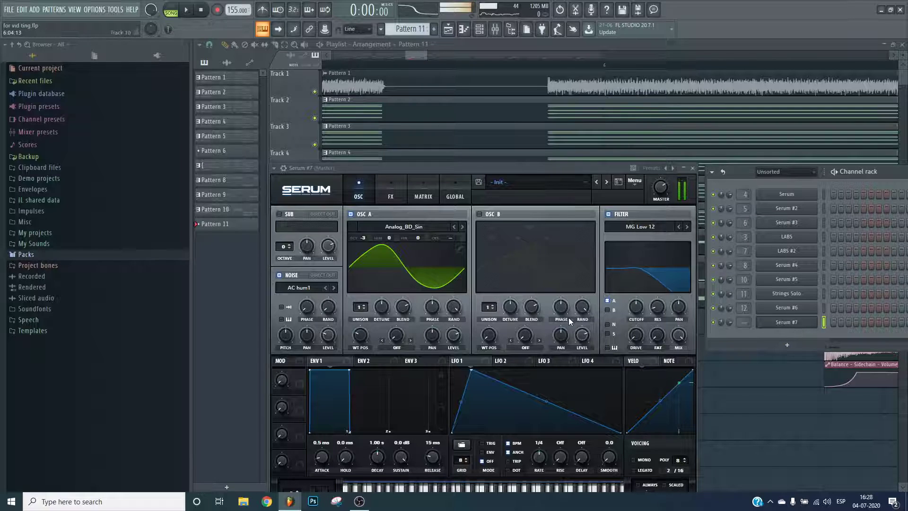
key("c")
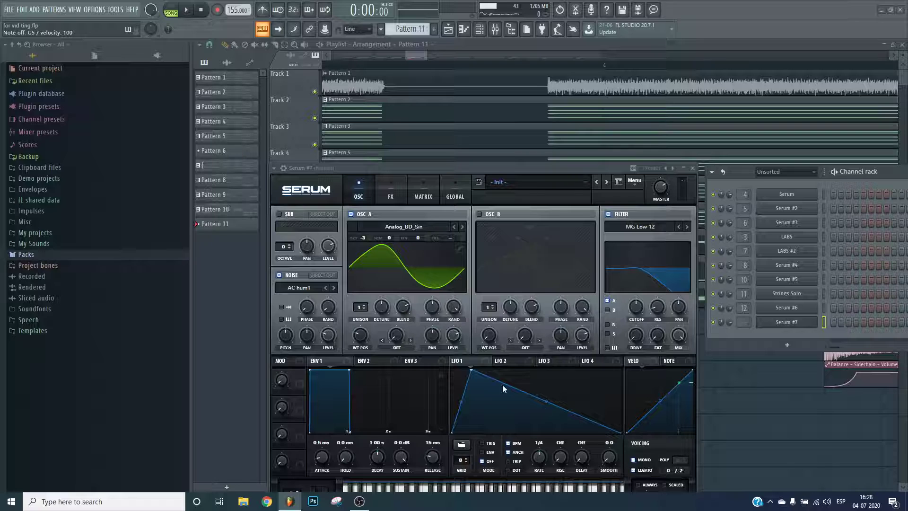
- Assign LFO 1 to the filter cutoff and lower the cutoff to 22 Hz
left_click_drag(476, 362, 638, 312)
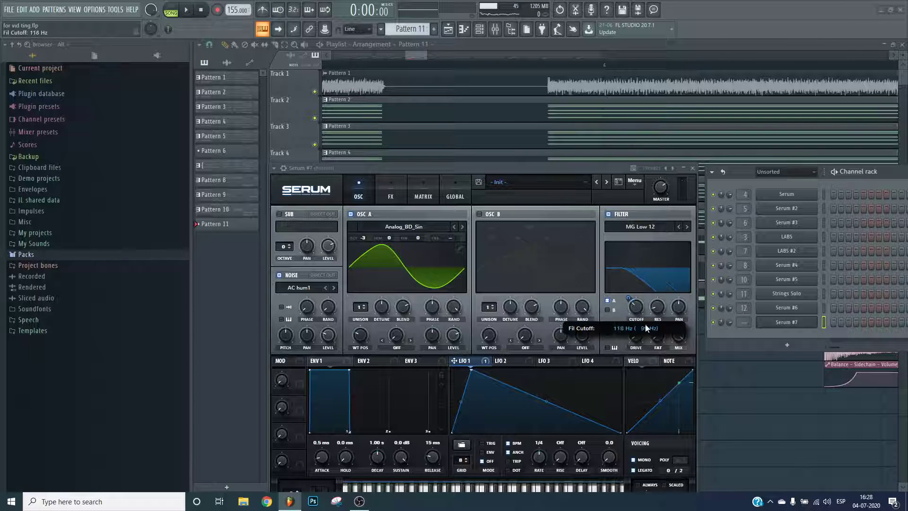
left_click_drag(631, 302, 636, 311)
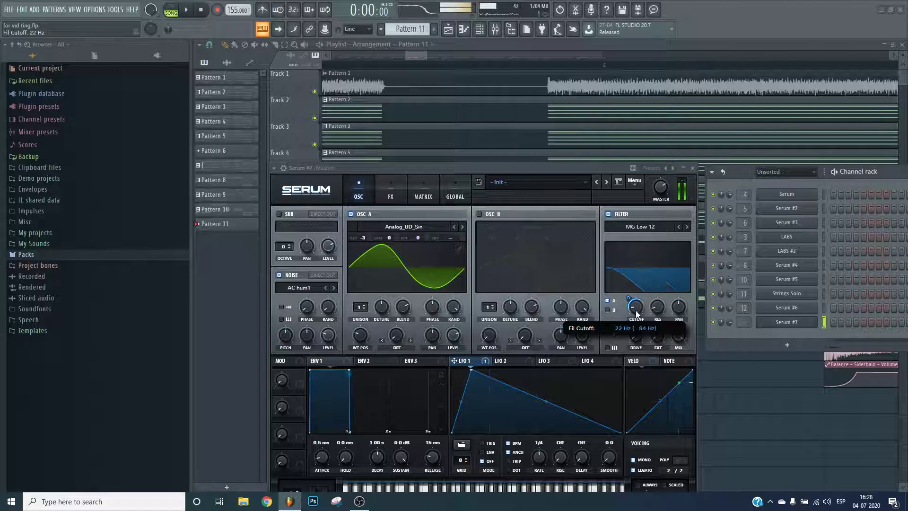
- Reshape LFO 1 into two peaks by adding a low midpoint and a second peak with curved slopes
left_click_drag(472, 369, 482, 370)
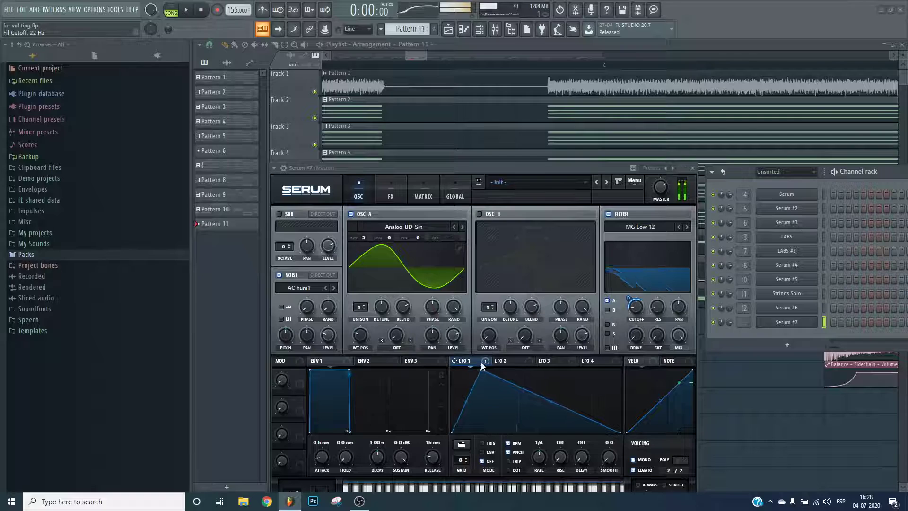
double_click(530, 400)
left_click_drag(530, 399, 550, 419)
double_click(572, 418)
left_click_drag(597, 401, 598, 388)
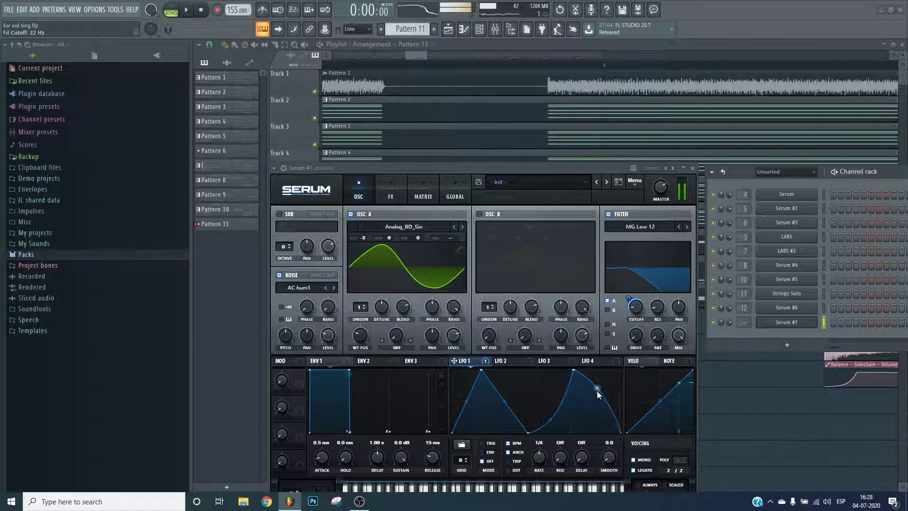
- Try LFO 1 at a 1/2 rate, shift its first peak slightly later, and return the rate to 1/4
left_click_drag(538, 458, 536, 467)
left_click_drag(481, 370, 487, 367)
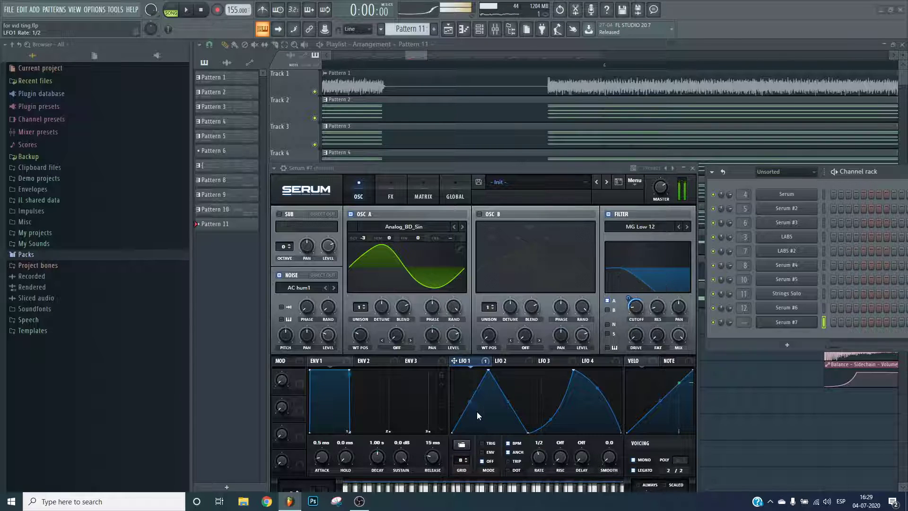
left_click_drag(541, 458, 542, 449)
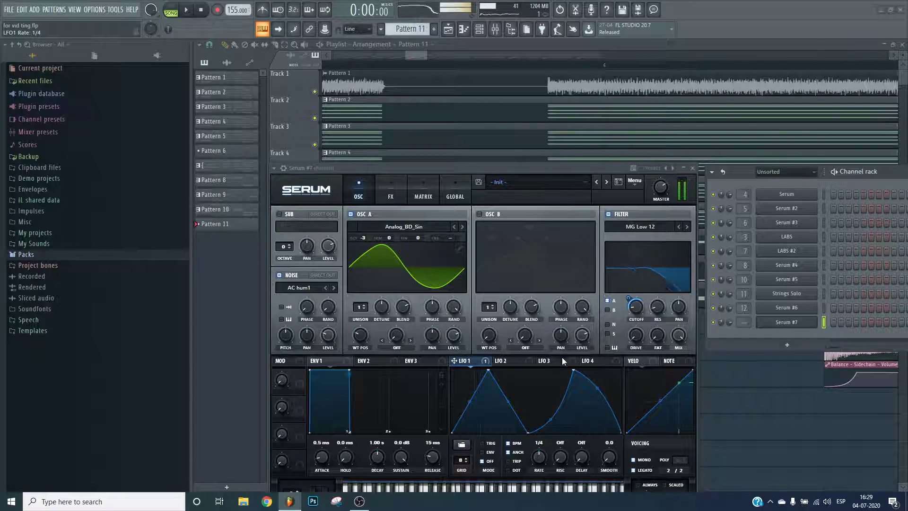
- Assign LFO 1 to the levels of oscillator A and the noise oscillator, lowering the noise level
left_click_drag(454, 361, 455, 305)
left_click_drag(332, 332, 334, 367)
left_click_drag(454, 361, 328, 336)
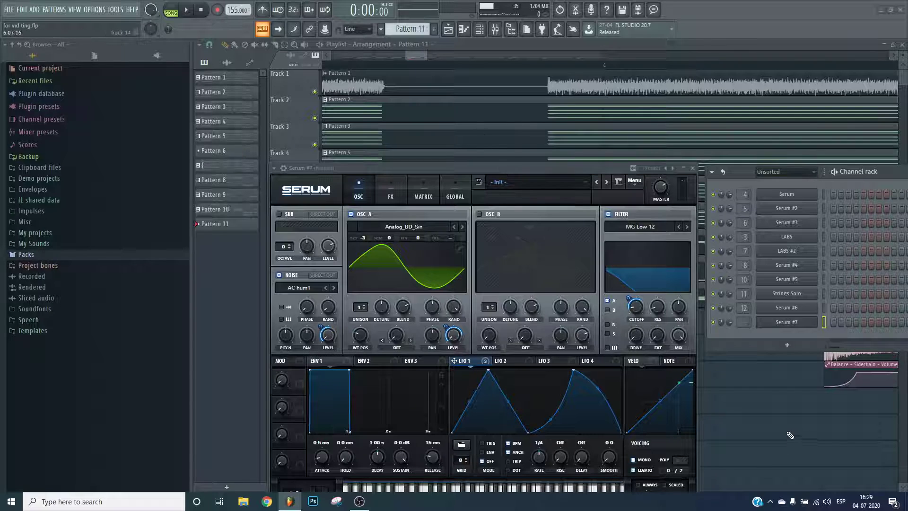
- Reopen Serum #7, compare distortion types including HardClip, and set the distortion to SoftClip with 100% drive
key("F5")
key("F6")
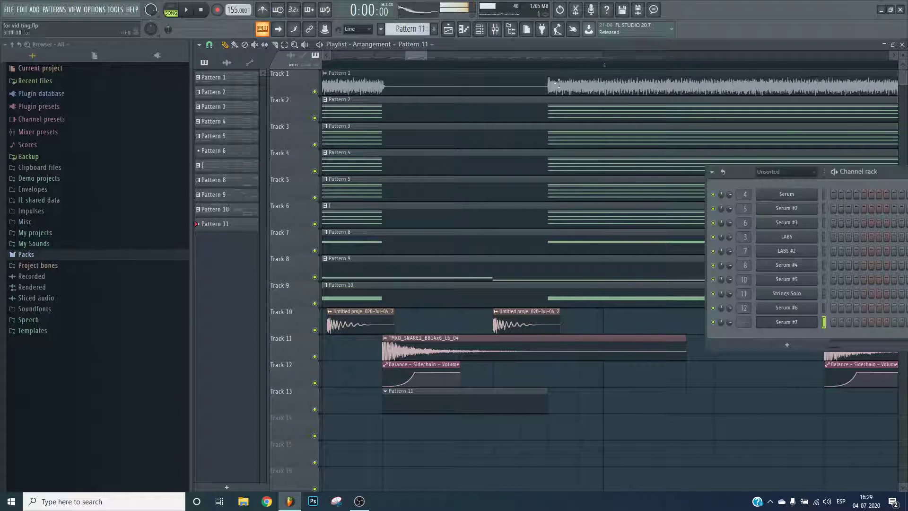
left_click(773, 321)
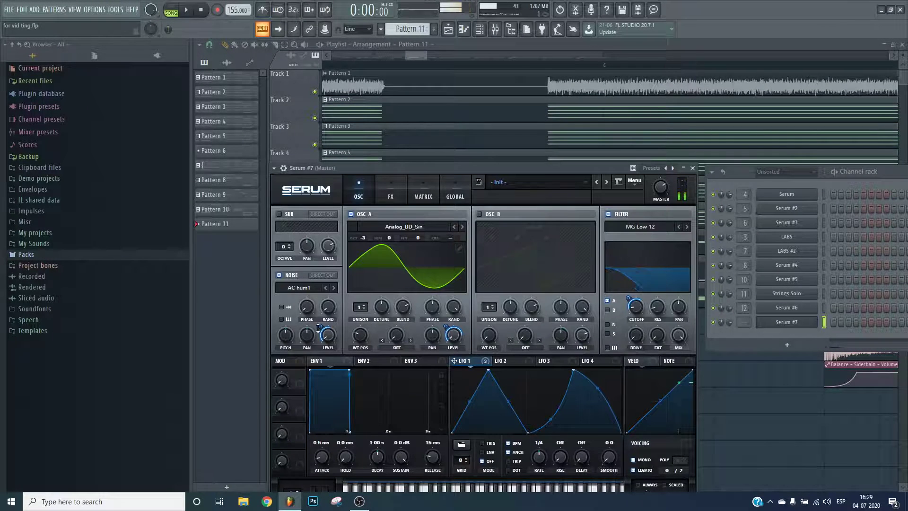
left_click(391, 191)
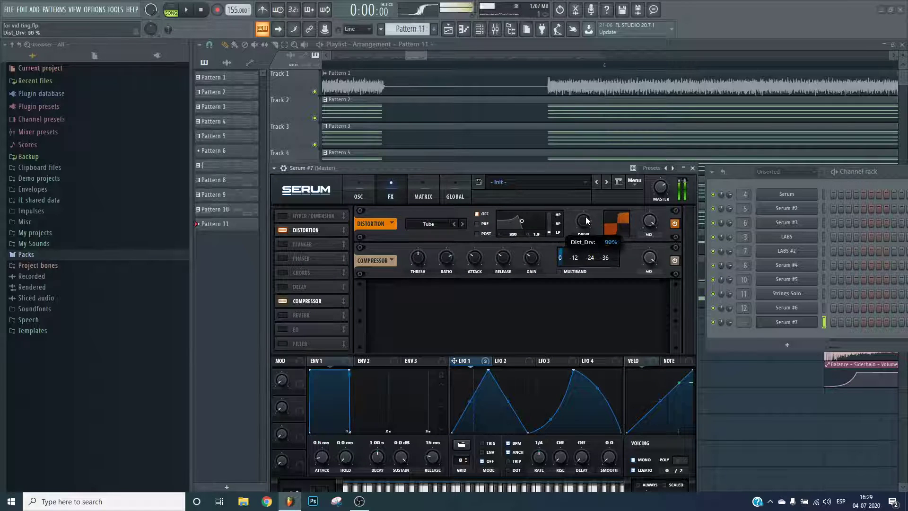
left_click(451, 225)
left_click(433, 258)
left_click(430, 224)
left_click(441, 256)
left_click(799, 334)
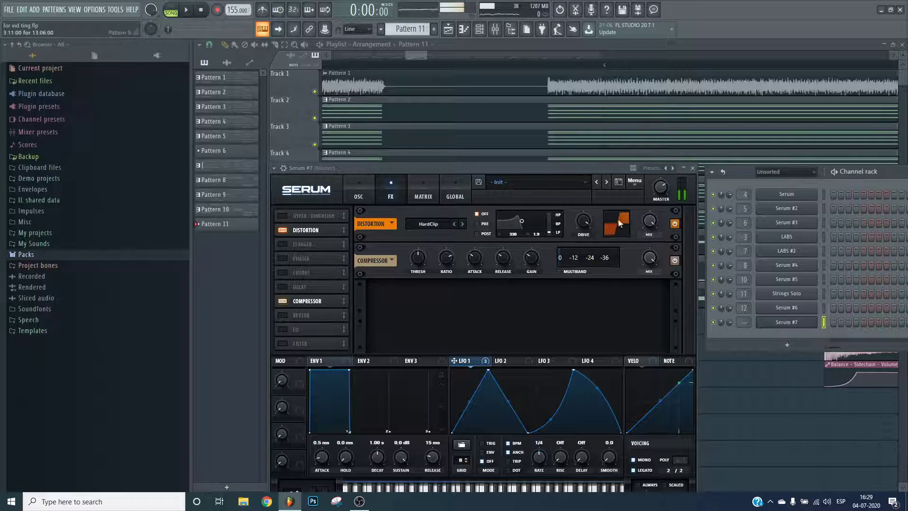
left_click_drag(594, 229, 593, 202)
left_click(454, 224)
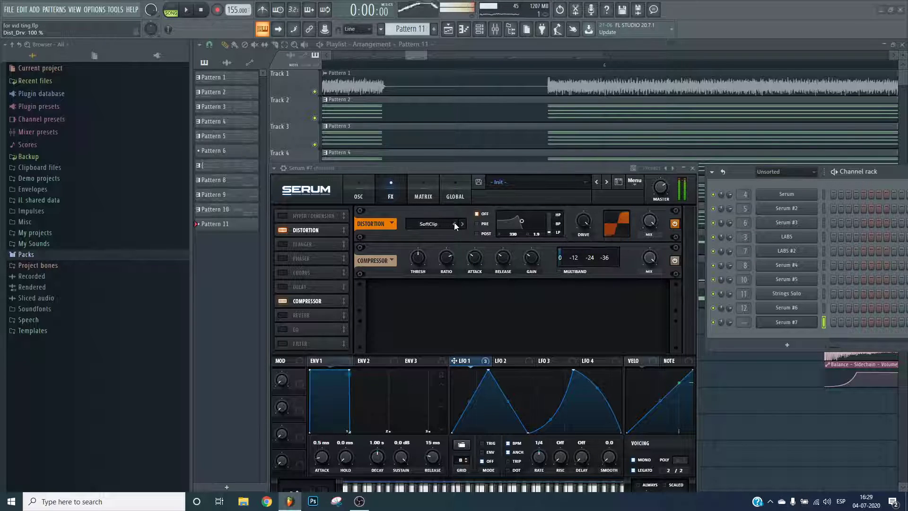
- Adjust LFO 1's modulation amount on the noise level, and try the Lin.Fold distortion type in Serum #7
left_click(358, 189)
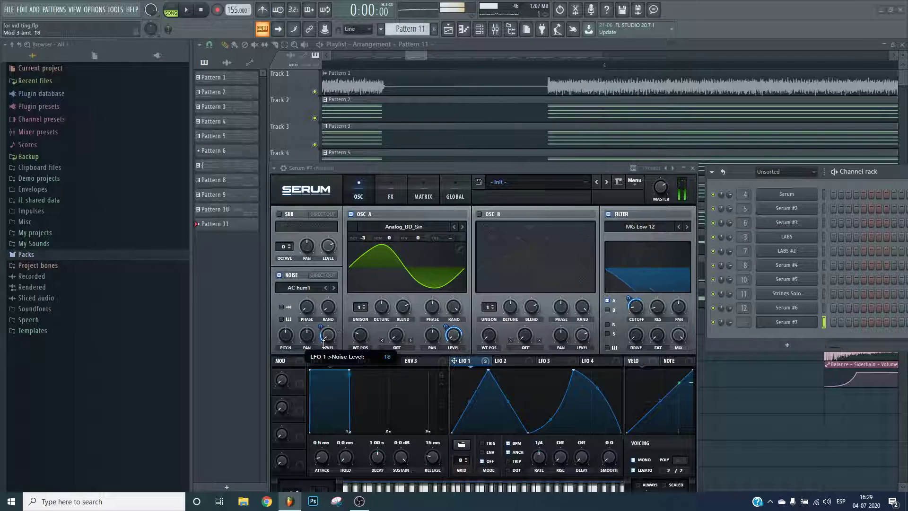
left_click(391, 189)
left_click(462, 224)
left_click(444, 223)
left_click(435, 287)
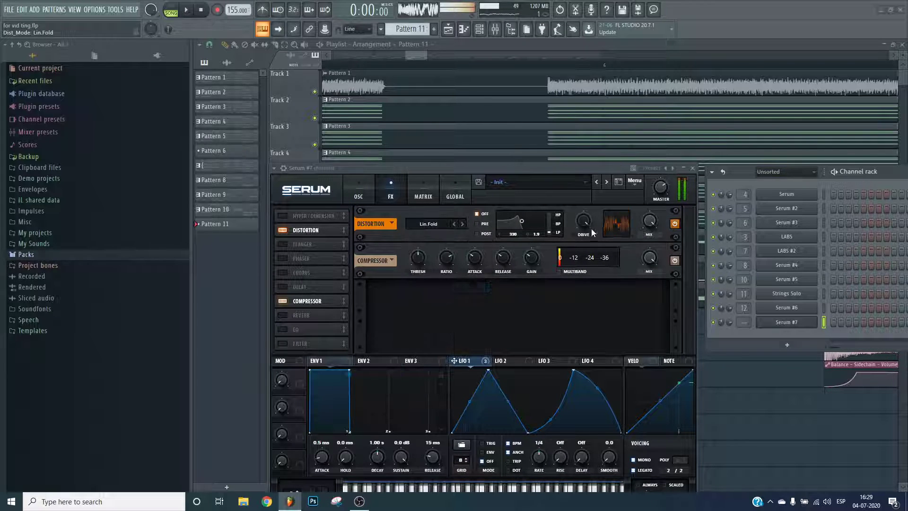
- Try the Diode 2, Diode 1 and Zero-Square distortion types on the bass with different drive amounts
left_click(454, 223)
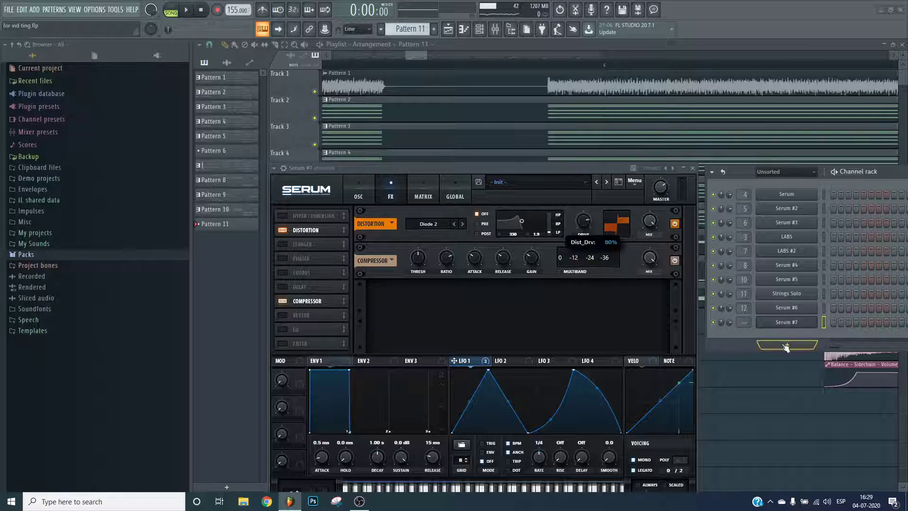
key("z")
left_click(453, 222)
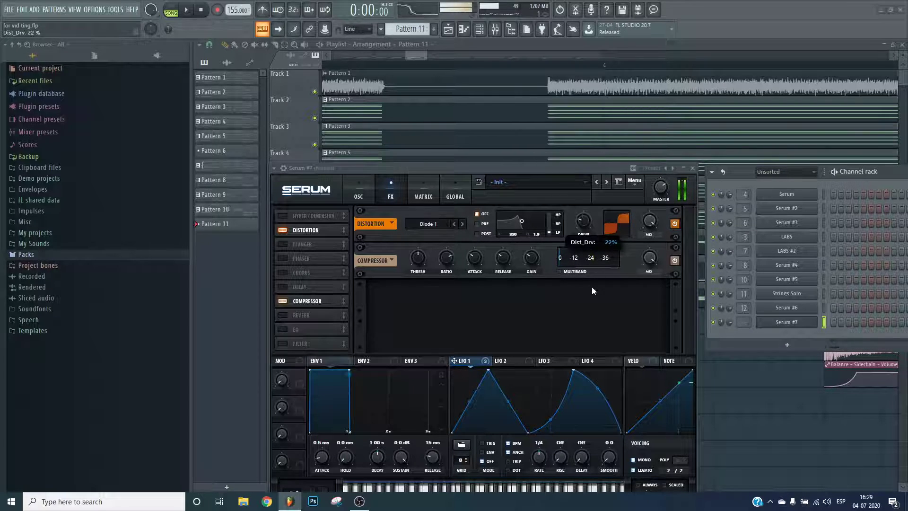
left_click(463, 223)
left_click(463, 222)
left_click(462, 222)
left_click(462, 222)
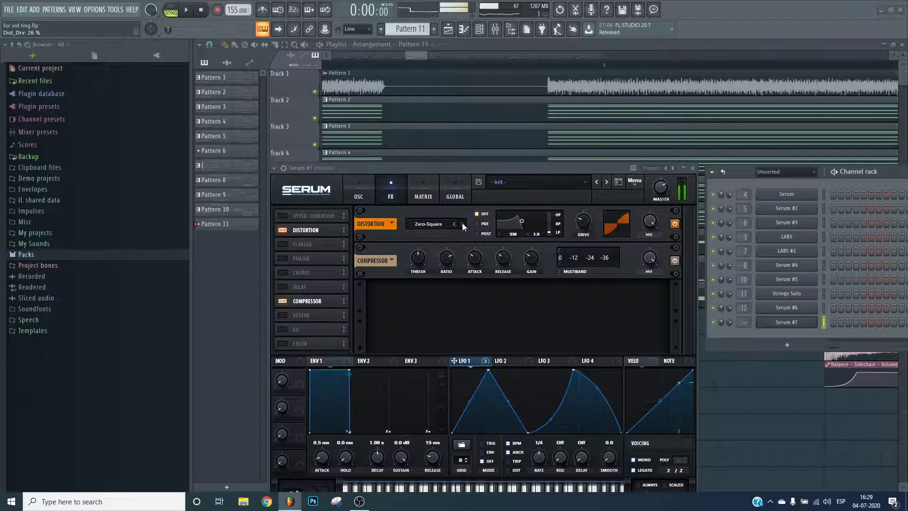
- Compare the Downsample, Asym and Rectify distortion types while varying the drive
left_click(461, 223)
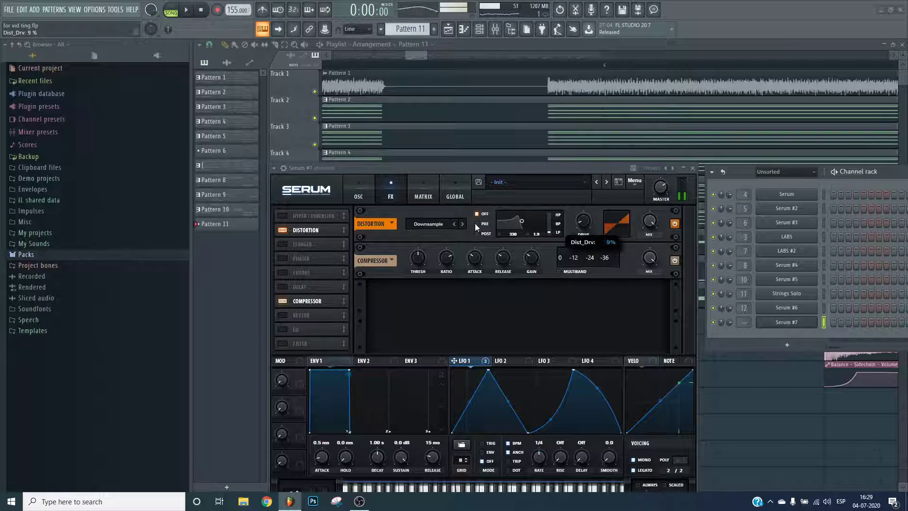
left_click(463, 223)
left_click_drag(583, 221, 580, 192)
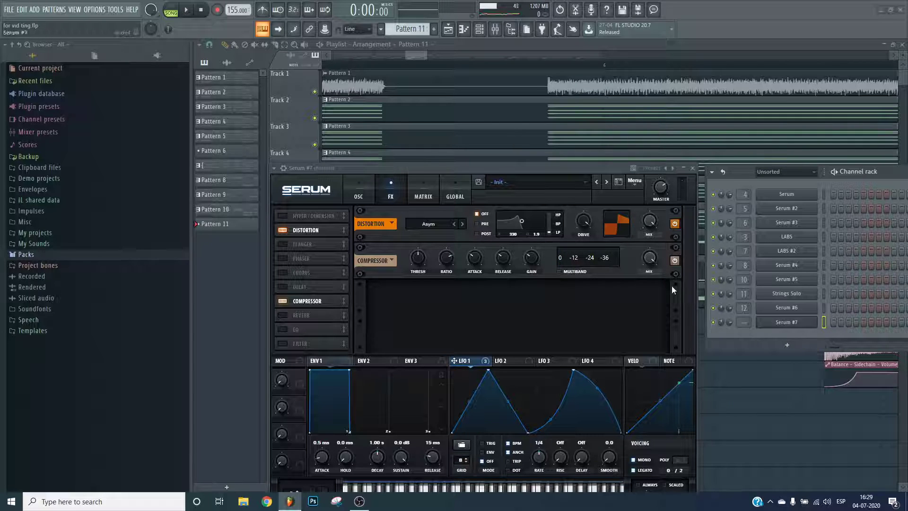
left_click(463, 226)
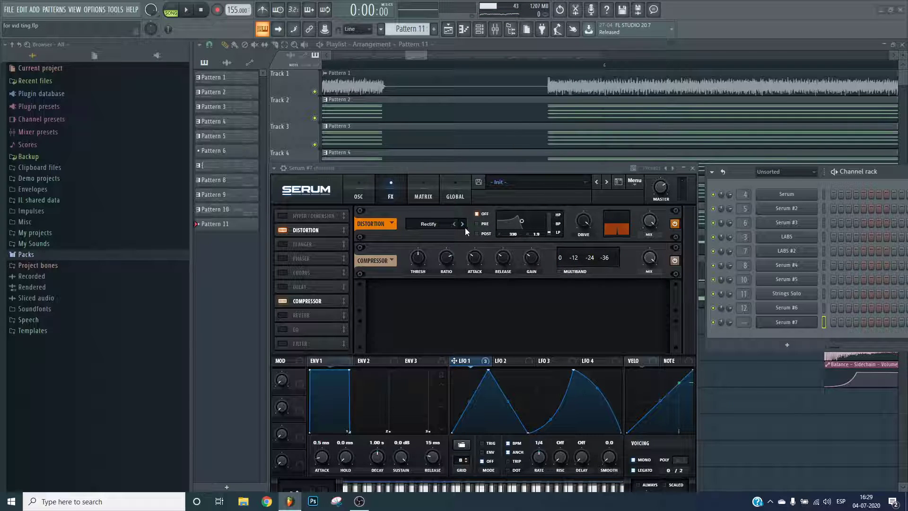
- Set Serum #7's distortion type to Tube and assign LFO 1 to its drive with a modulation amount of 63
left_click(759, 324)
left_click(787, 322)
left_click(391, 189)
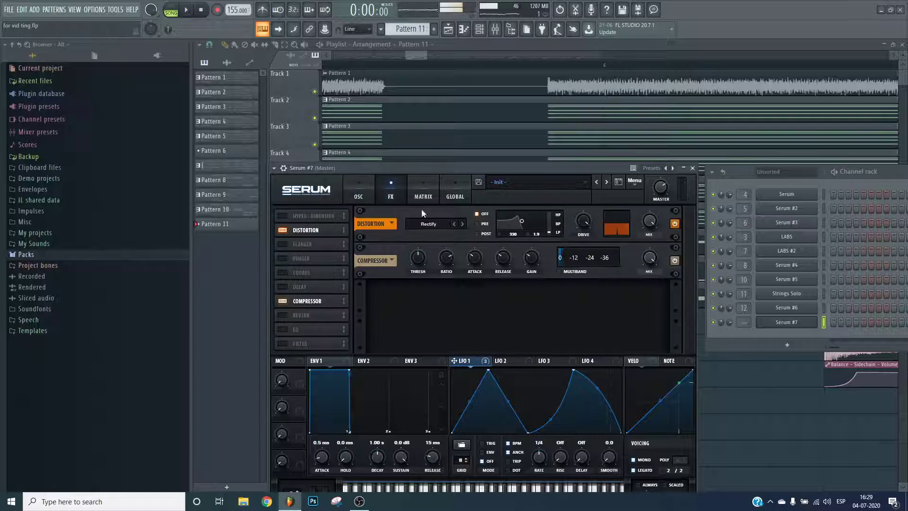
left_click(428, 224)
left_click(429, 235)
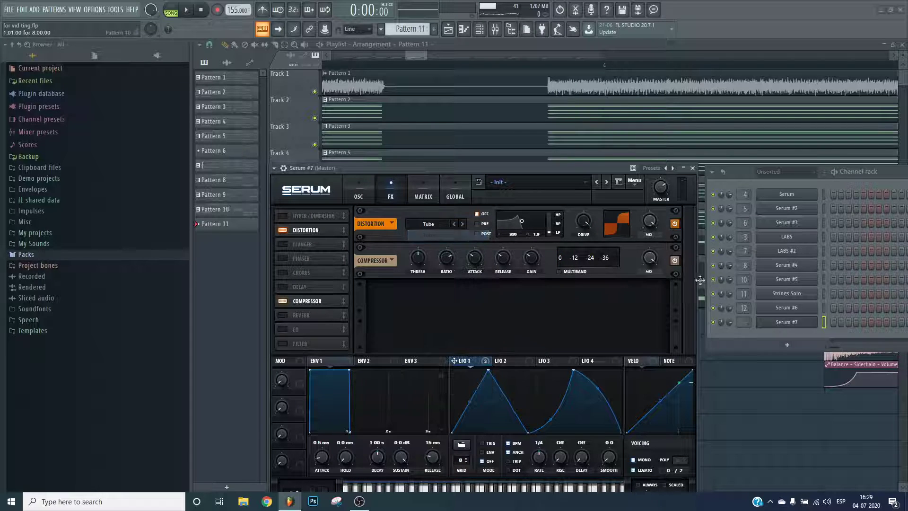
mouse_move(587, 228)
left_mouse_down()
mouse_move(592, 198)
mouse_move(597, 206)
mouse_move(579, 219)
left_mouse_up()
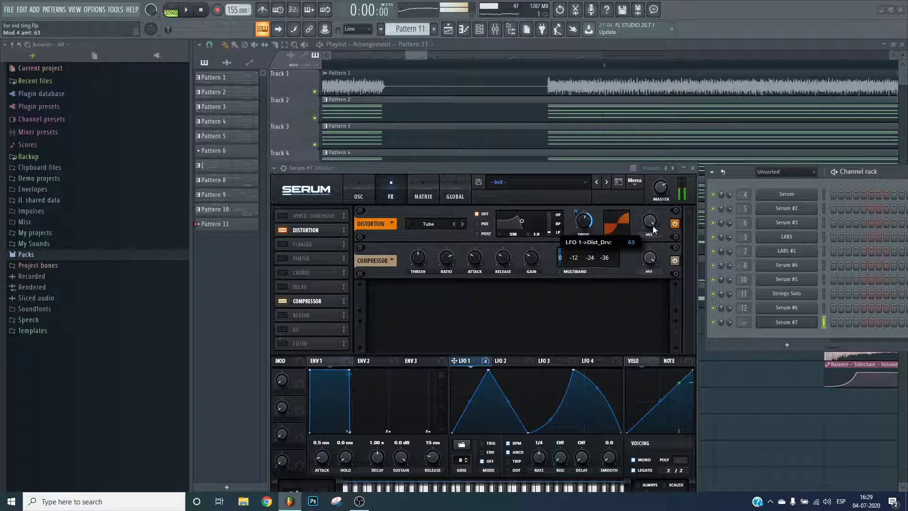
left_click_drag(654, 226, 652, 239)
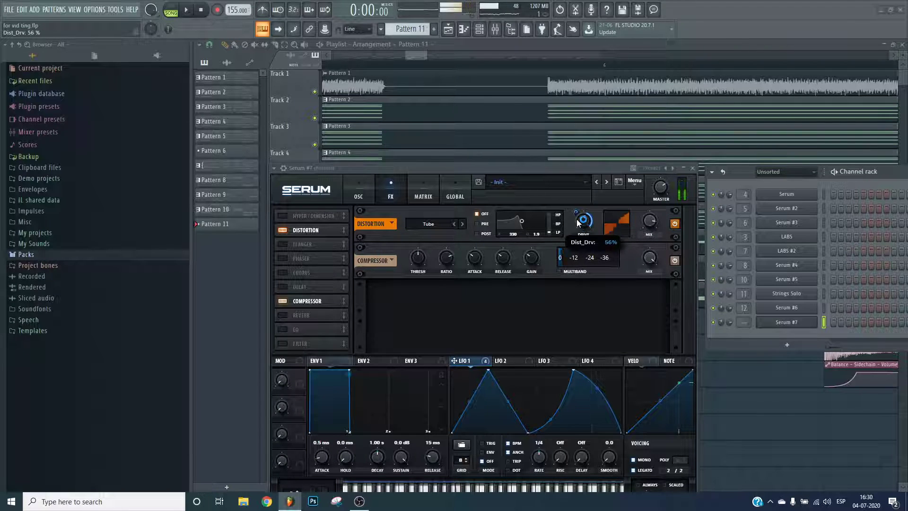
- Enable the Hyper/Dimension effect, keeping it first in the effects order with the distortion moved just before the chorus
left_click(282, 216)
left_click_drag(288, 217, 318, 277)
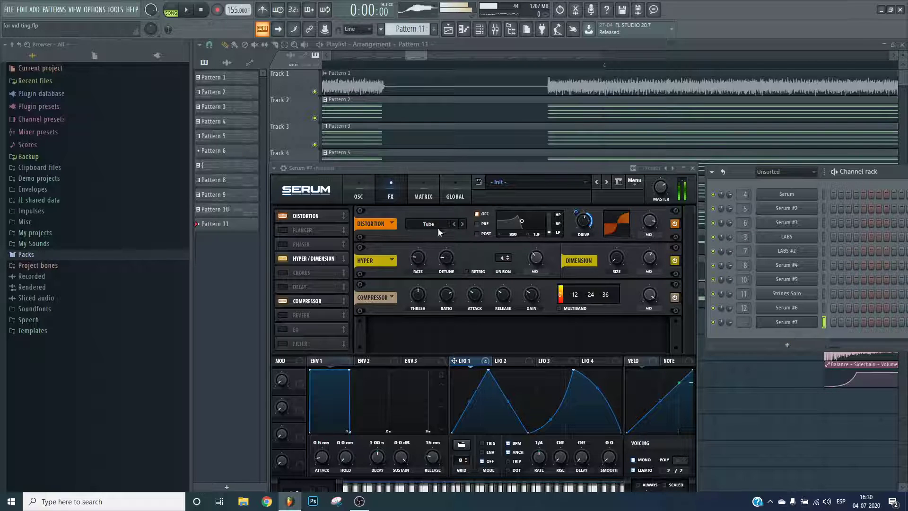
left_click_drag(309, 262, 333, 230)
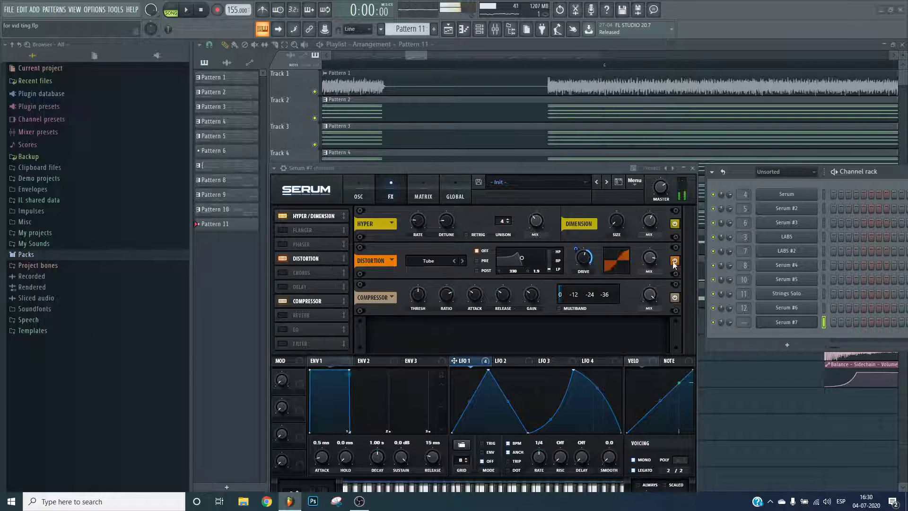
- Play the arrangement from before the Pattern 11 gap and view a wider stretch of the playlist
left_click(395, 58)
key("space")
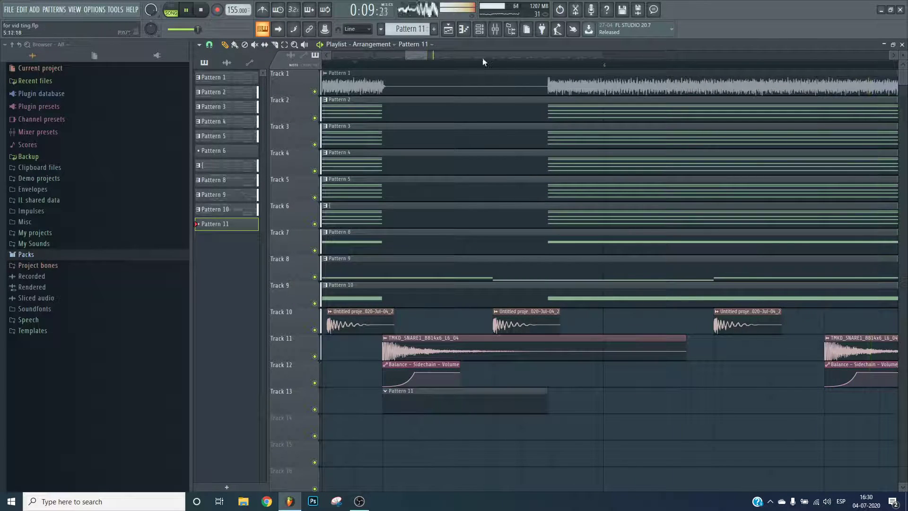
scroll(478, 65, "down", 5)
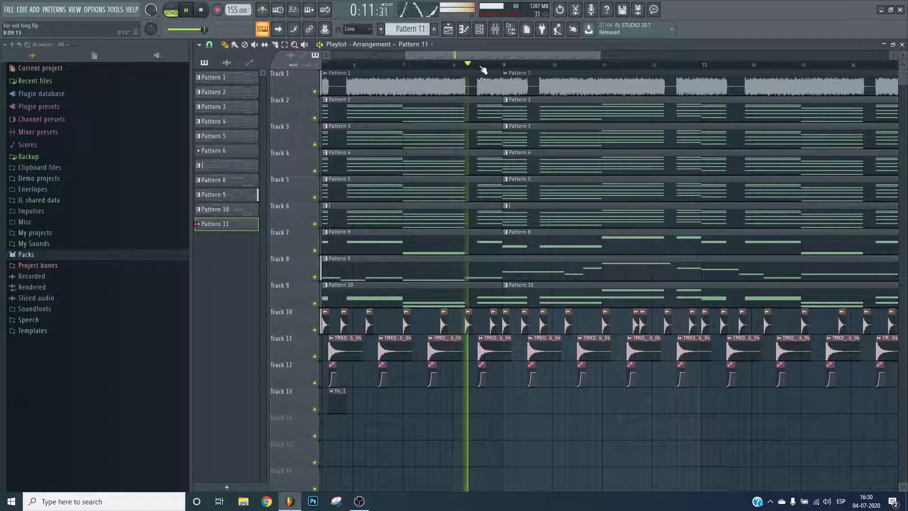
- Lower the Serum #6 mixer track's volume slightly and add Ozone Imager to its effect slot 7
key("F9")
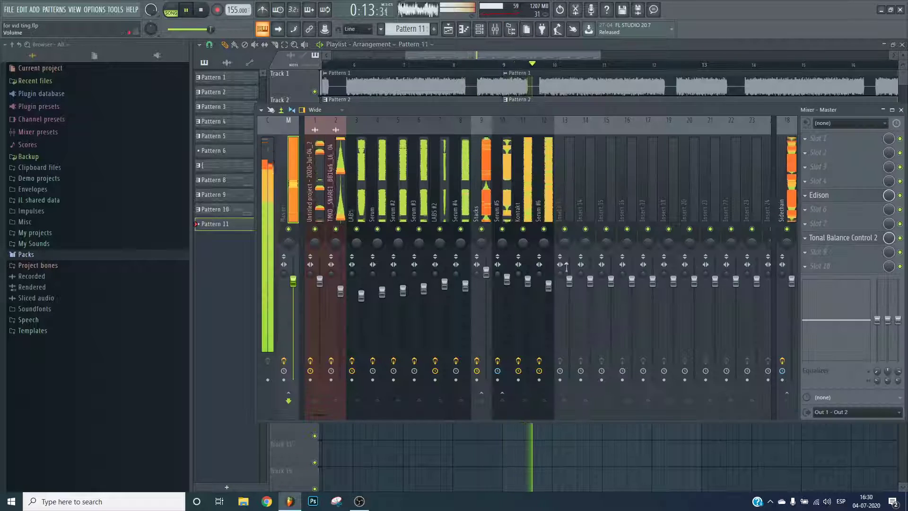
left_click(528, 280)
left_click_drag(549, 289, 549, 292)
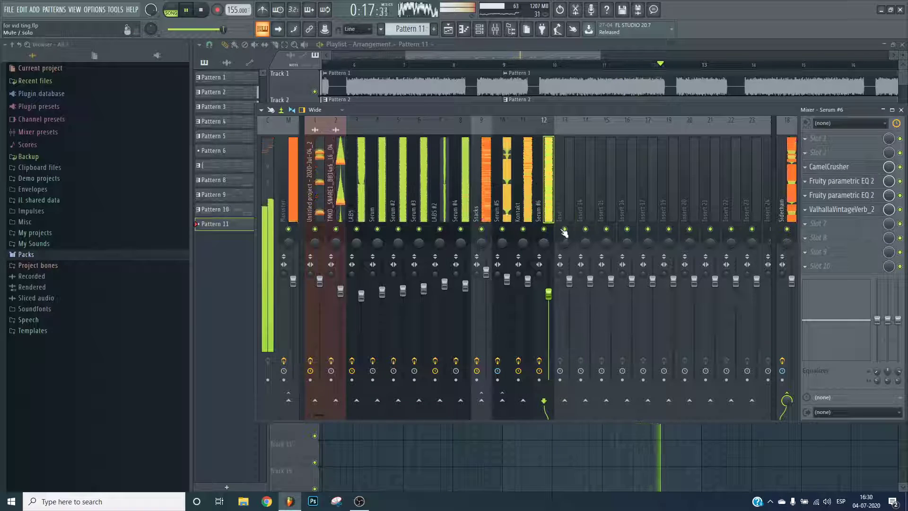
left_click(833, 223)
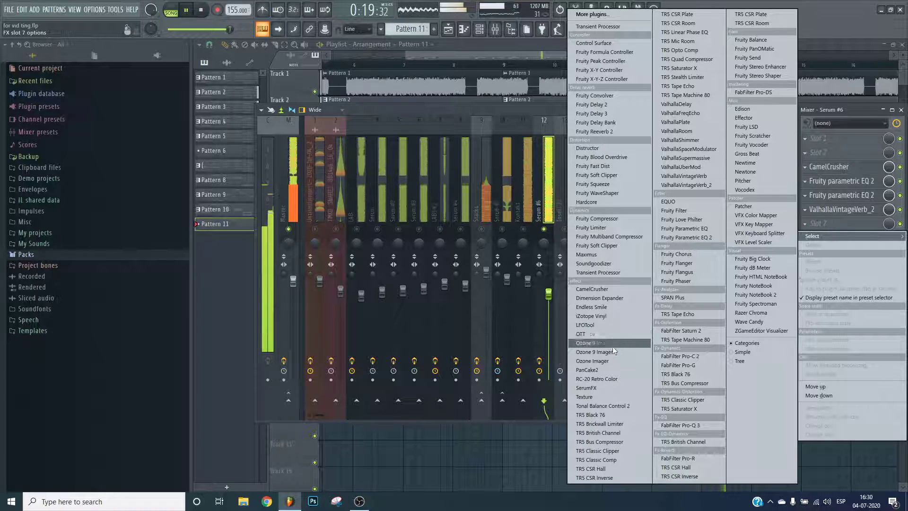
left_click(591, 361)
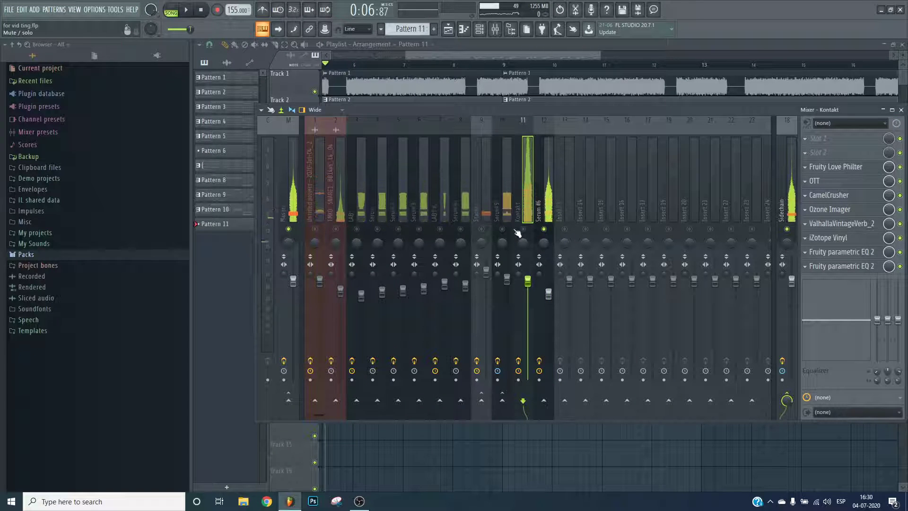
- Listen to the Kontakt and Serum #6 tracks soloed, and examine the effect chains of Serum #5, Serum #6 and Kontakt
key("space")
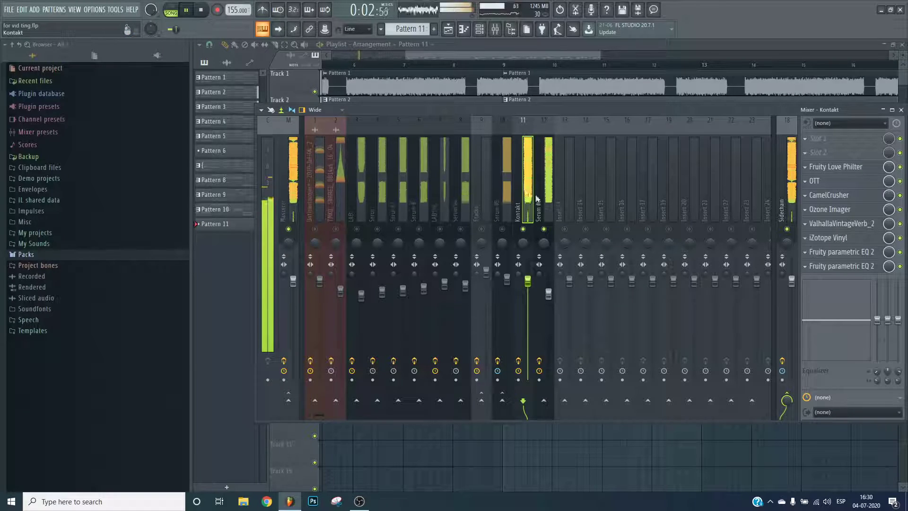
left_click(506, 179)
key("space")
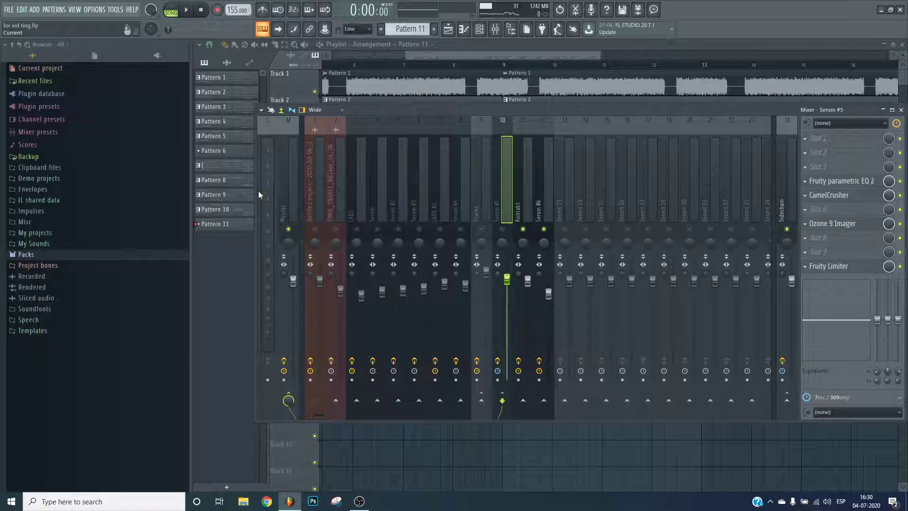
left_click(545, 203)
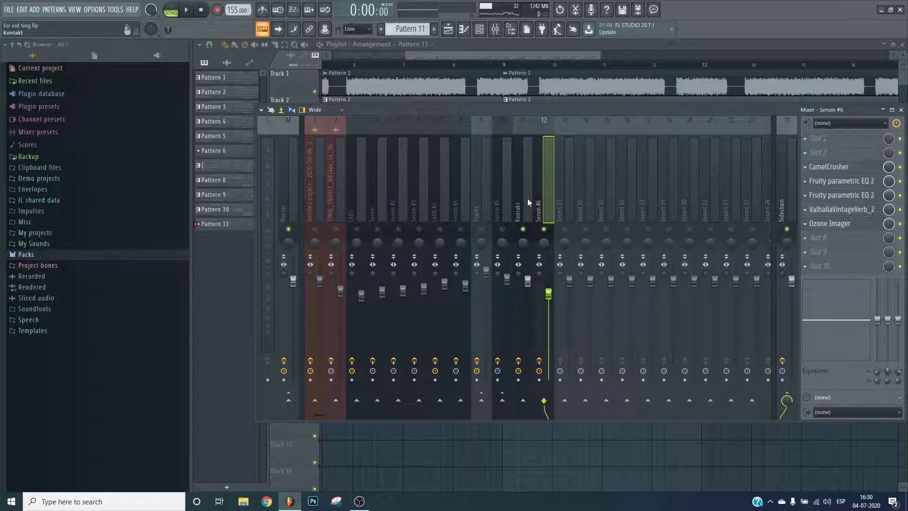
left_click(528, 198)
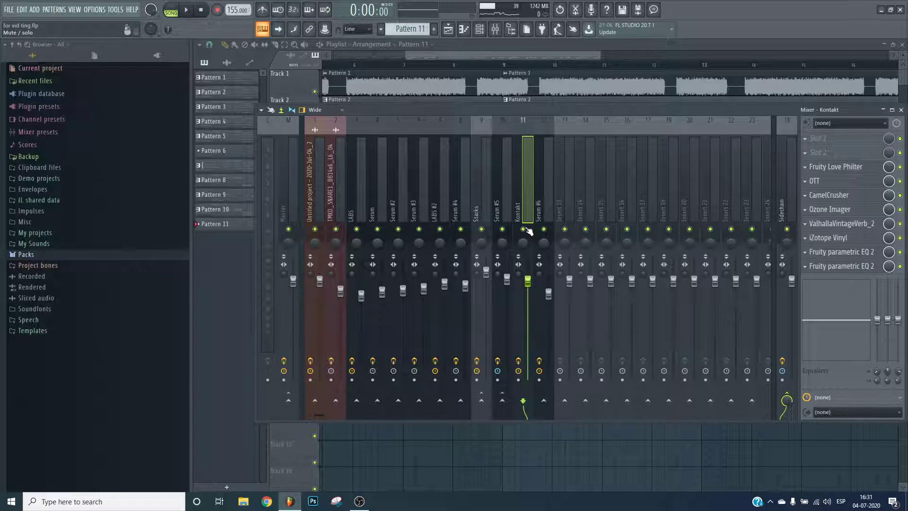
left_click(858, 265)
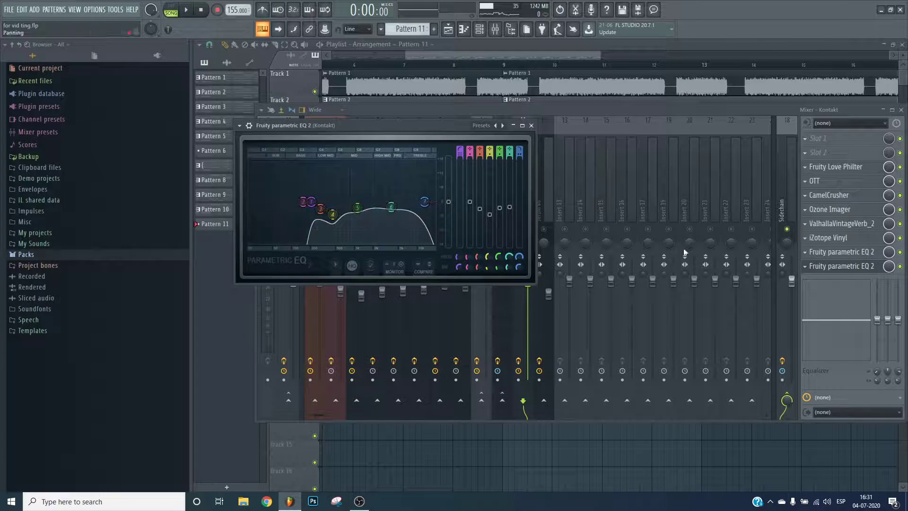
key("Escape")
- Lower the Serum #6 mixer volume further and audition the track soloed
left_click(549, 294)
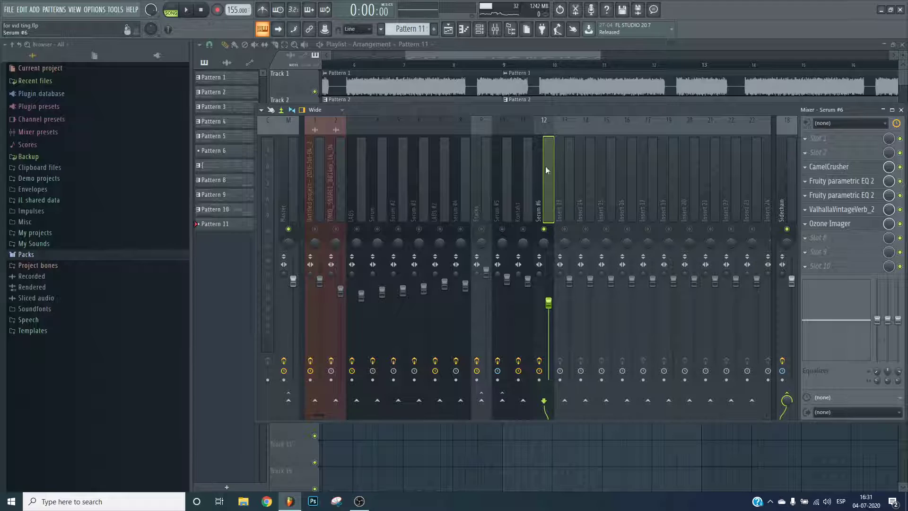
key("space")
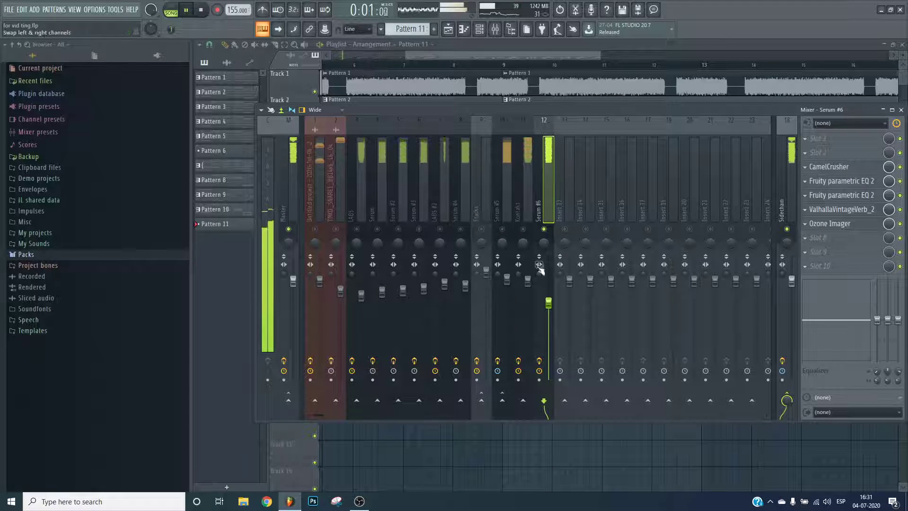
left_click(206, 10)
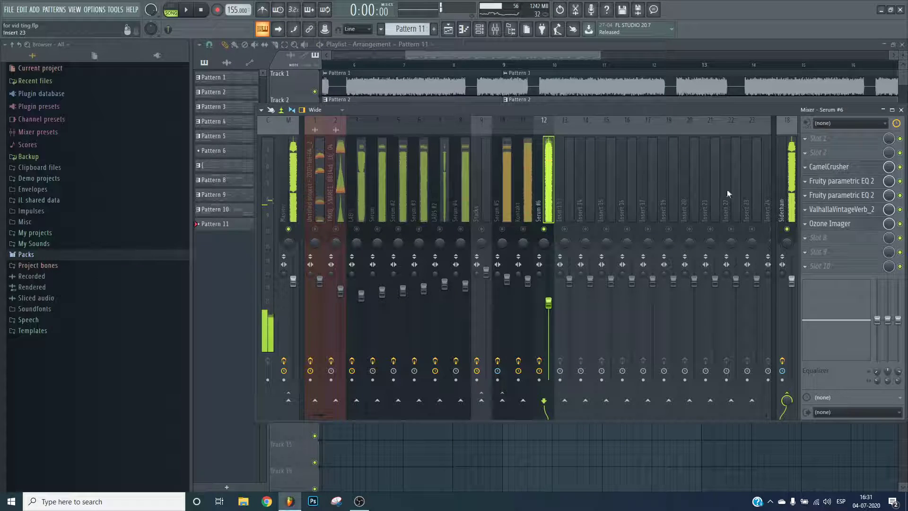
- Narrow Serum #6's Ozone Imager to a width of -36.8 and place it before ValhallaVintageVerb_2 in the chain
left_click(829, 223)
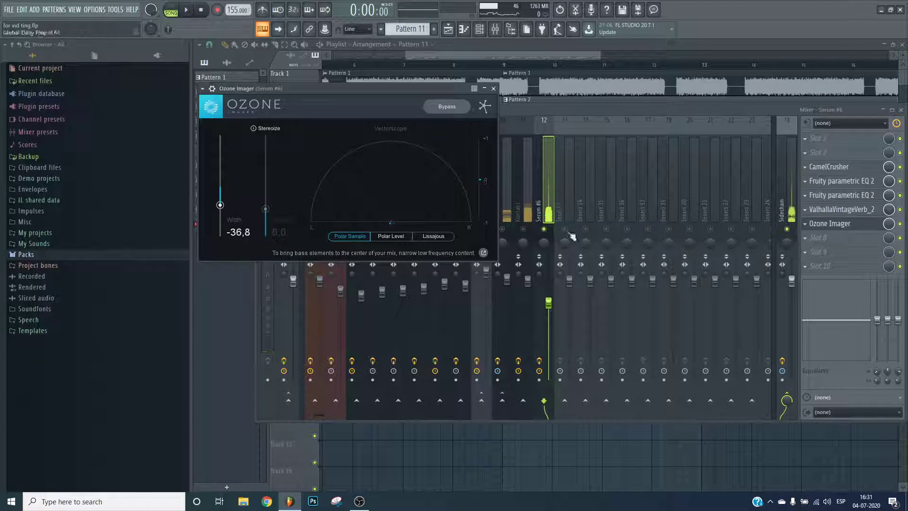
left_click(844, 223)
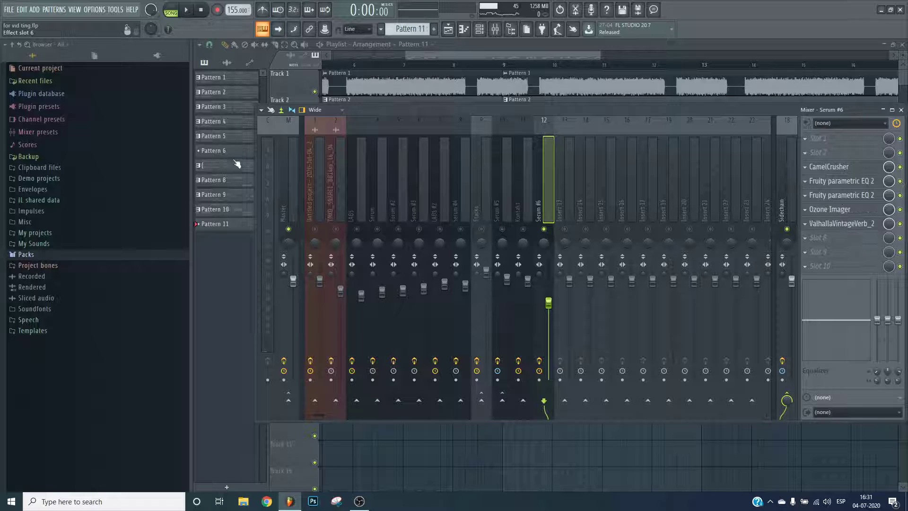
- Add FabFilter Pro-Q 3 to slot 8 of Serum #6 and create a steep low-cut band between 200 and 500 Hz
left_click(832, 237)
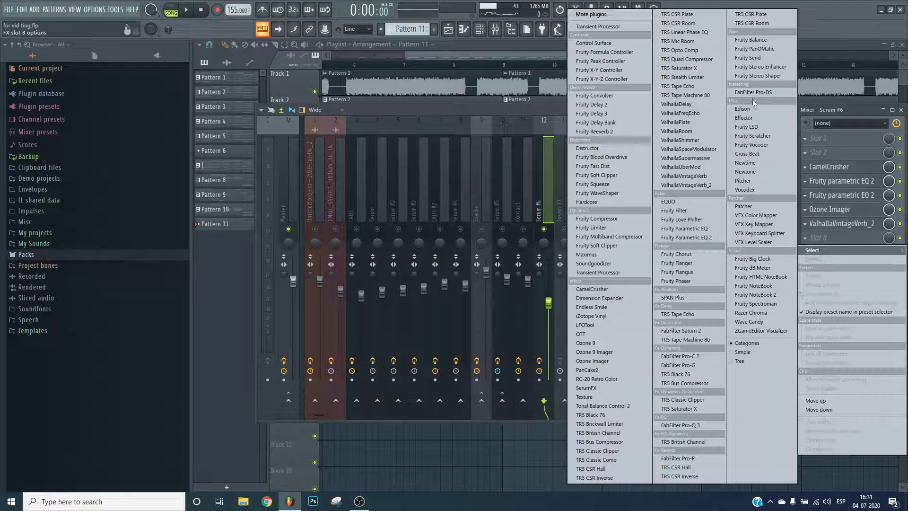
left_click(707, 426)
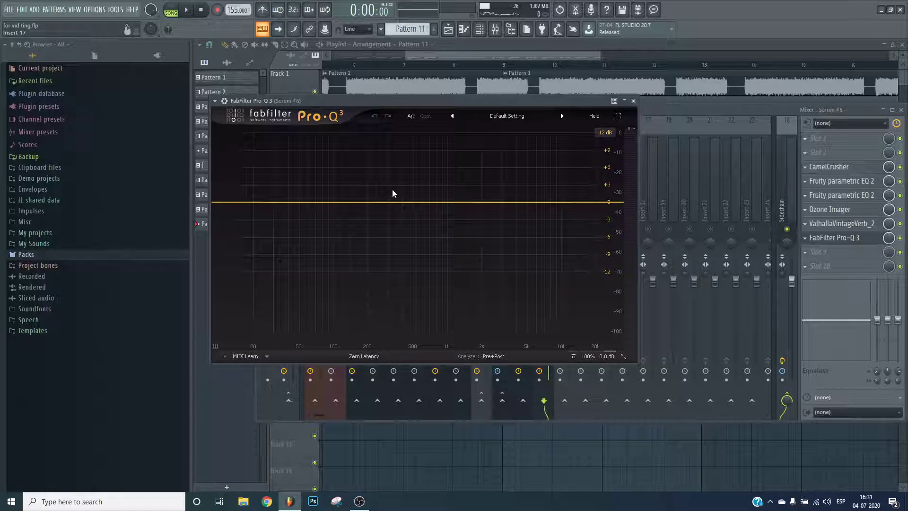
double_click(310, 203)
left_click(235, 314)
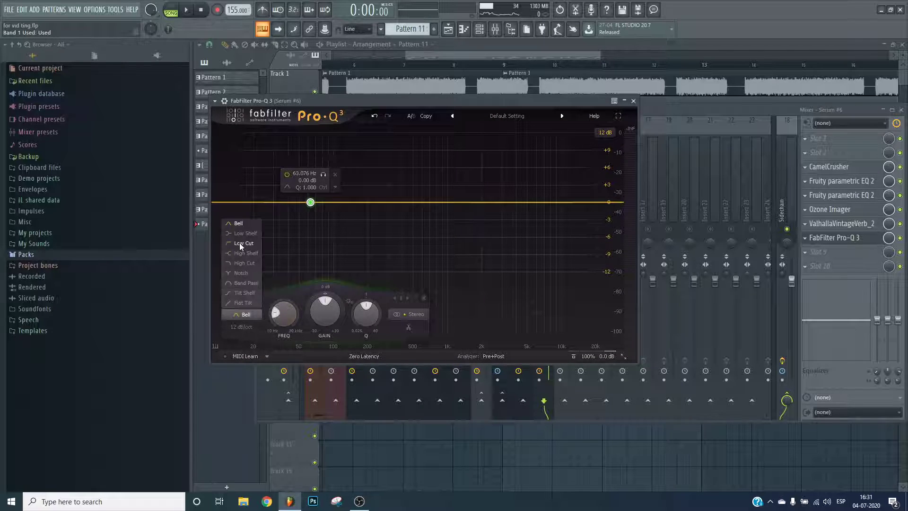
left_click(239, 242)
scroll(307, 206, "up", 4)
scroll(308, 207, "up", 3)
left_click_drag(310, 203, 410, 228)
key("space")
- Add a bell cut of -4.24 dB at about 468 Hz and a gentle high-shelf reduction around 8.5 kHz
double_click(414, 206)
key("space")
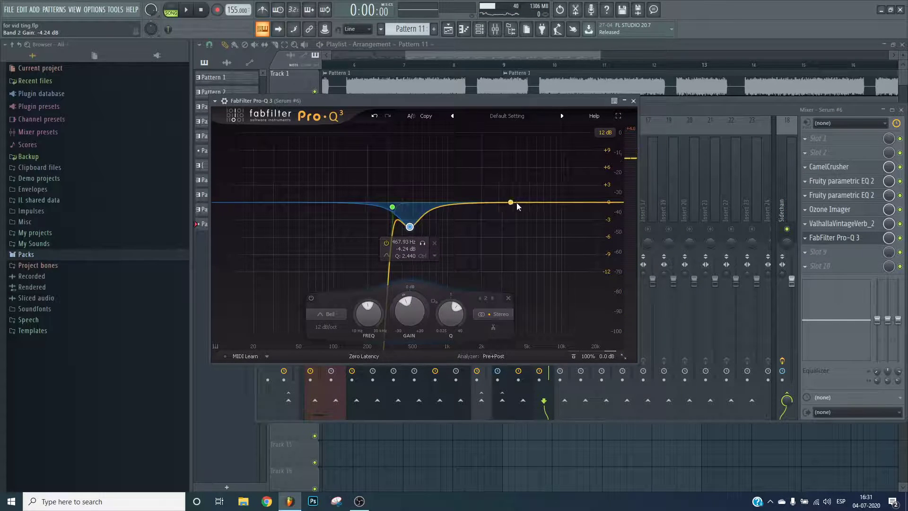
left_click_drag(576, 205, 555, 219)
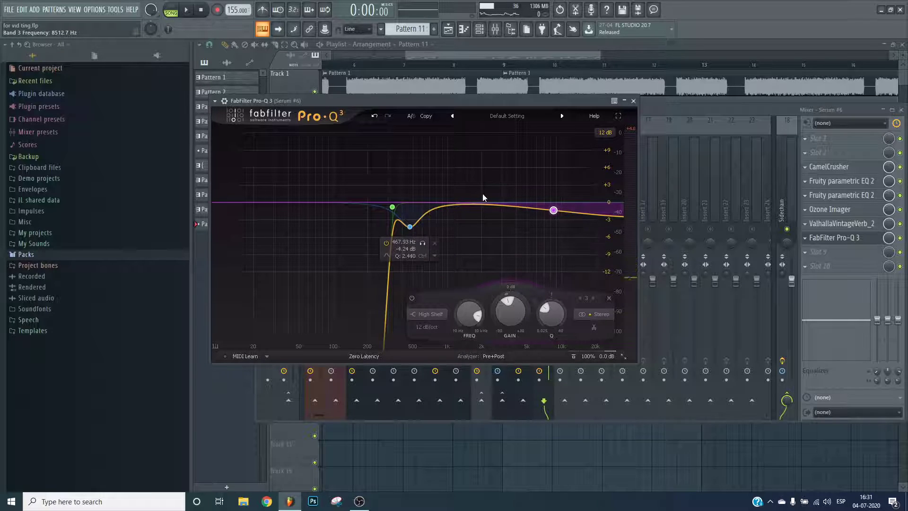
- Add a bell cut of about -3 dB between 1 and 2 kHz in Serum #6's Pro-Q 3, audition it and close the equalizer
mouse_move(466, 205)
left_mouse_down()
mouse_move(442, 198)
mouse_move(444, 189)
mouse_move(468, 185)
mouse_move(455, 214)
mouse_move(463, 221)
left_mouse_up()
left_click(538, 303)
key("space")
key("space")
left_click(544, 315)
left_click(542, 293)
key("space")
key("Escape")
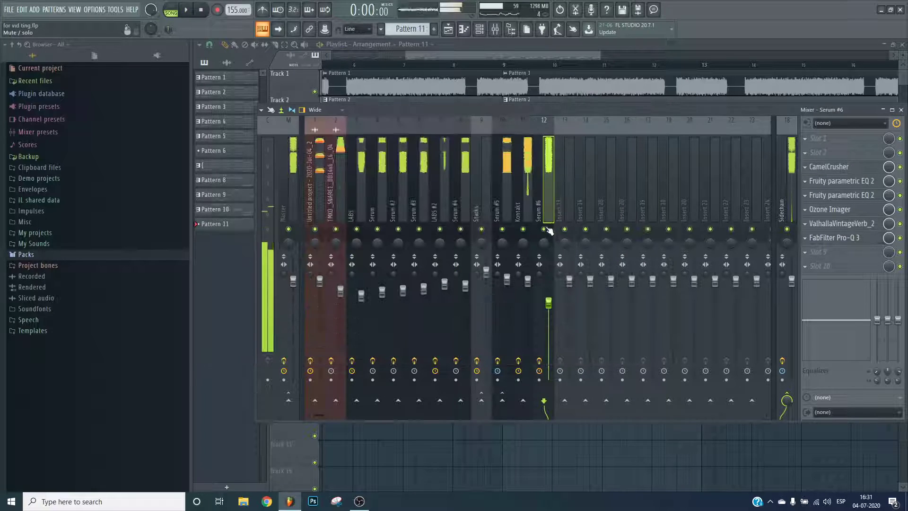
- Raise the Serum #6 mixer volume and slightly lower the Stacks volume while the song plays
left_click_drag(548, 298, 548, 289)
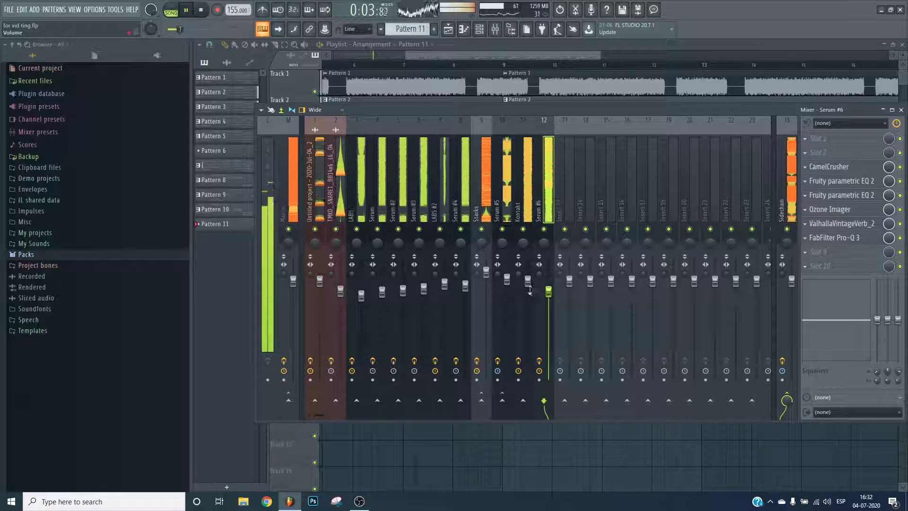
left_click(527, 281)
left_click(488, 276)
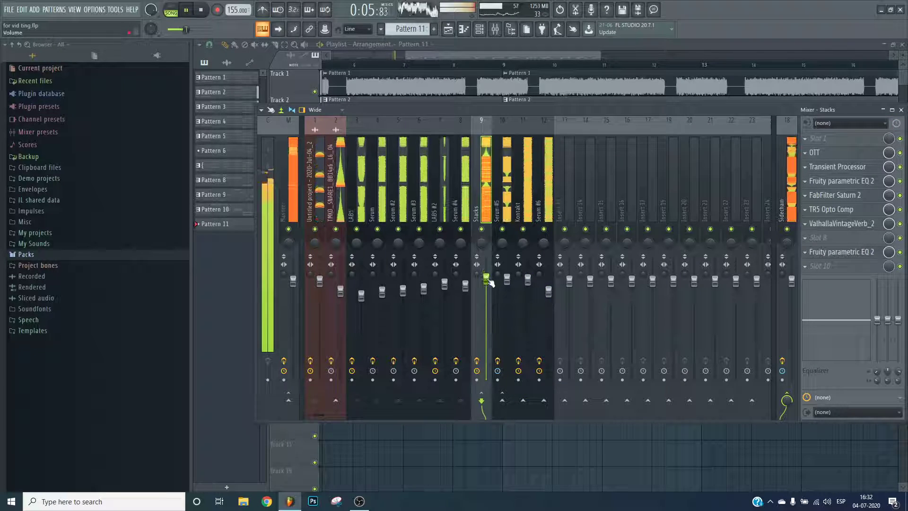
- Stop playback and draw a note at the start of Serum #7's piano roll in Pattern 11
key("F9")
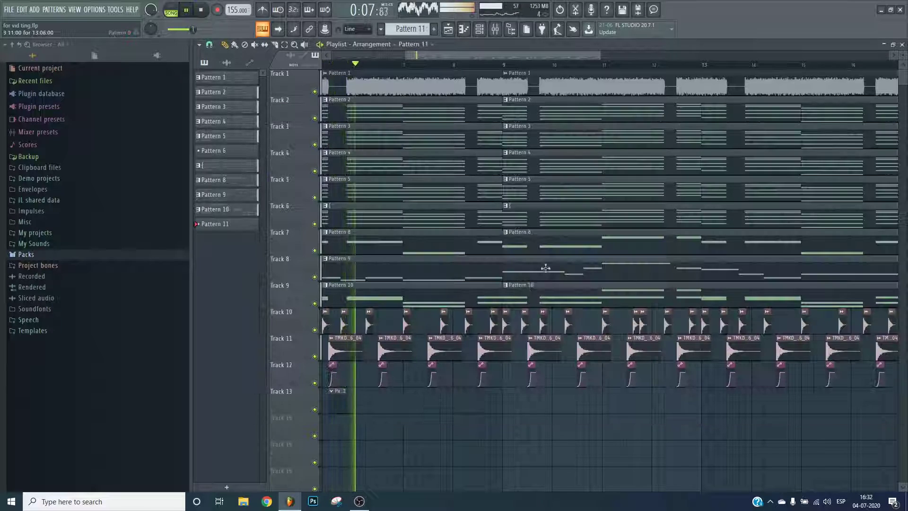
key("space")
scroll(388, 67, "up", 4)
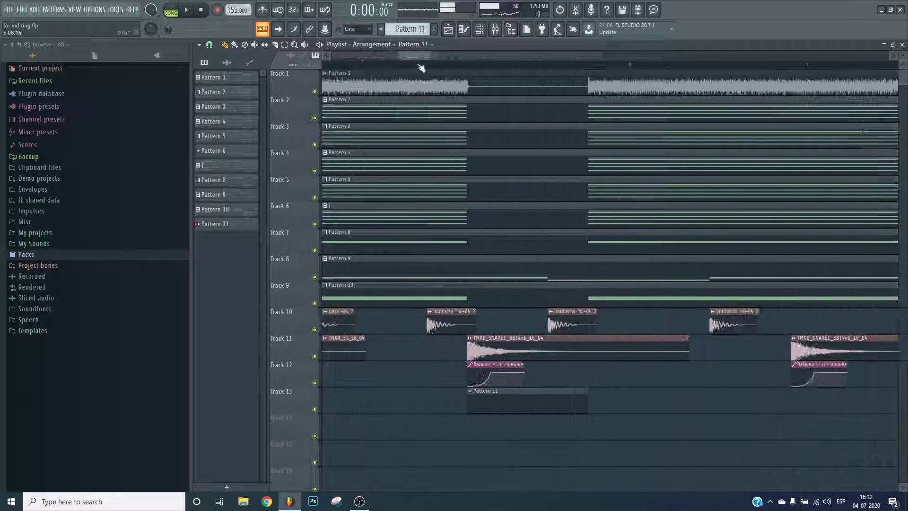
left_click(479, 30)
right_click(798, 329)
left_click(802, 322)
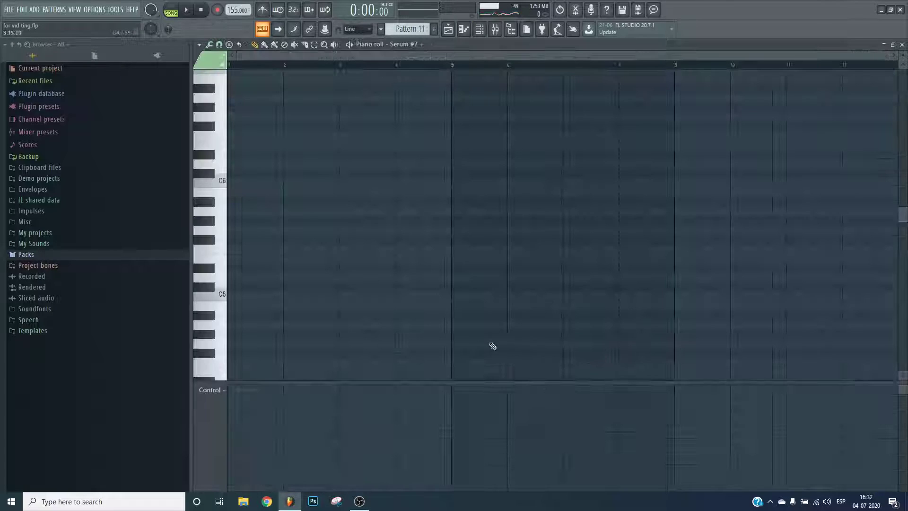
left_click_drag(299, 254, 245, 219)
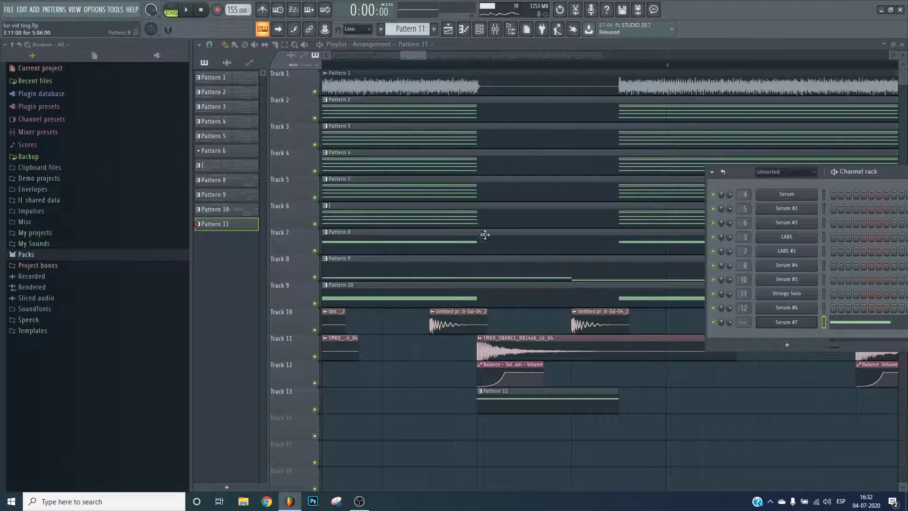
- Play Pattern 8's Serum #5 notes as a pitch reference and move Serum #7's note in Pattern 11 to F#5
key("F6")
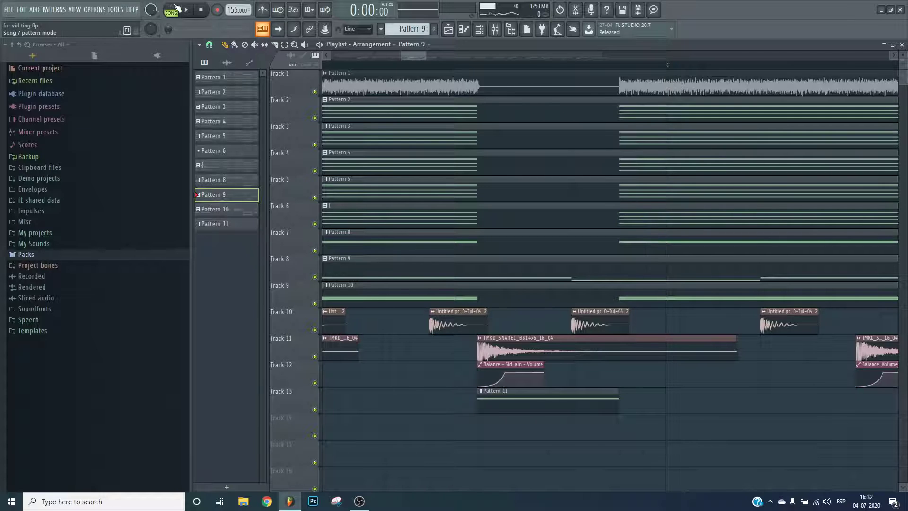
left_click(480, 30)
key("F7")
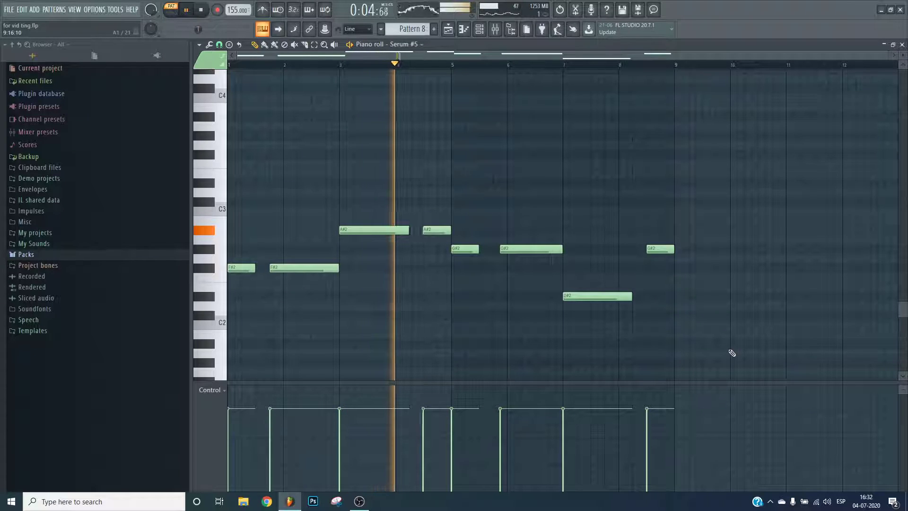
key("space")
key("F7")
left_click(511, 402)
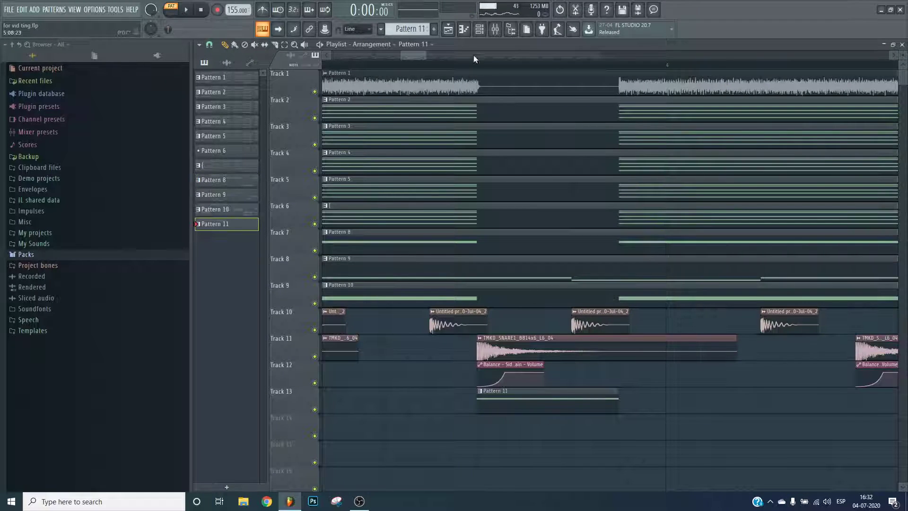
left_click(464, 29)
scroll(381, 134, "down", 3)
scroll(379, 135, "up", 5)
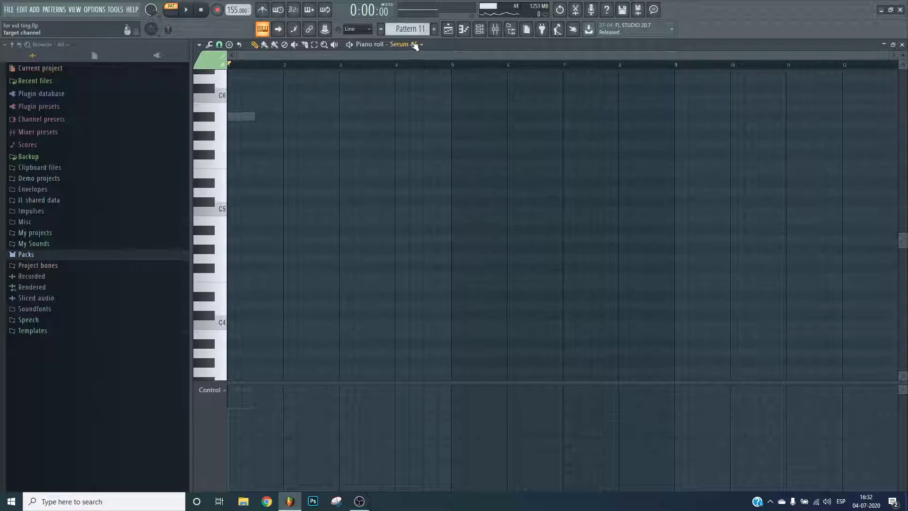
left_click(405, 44)
left_click(426, 221)
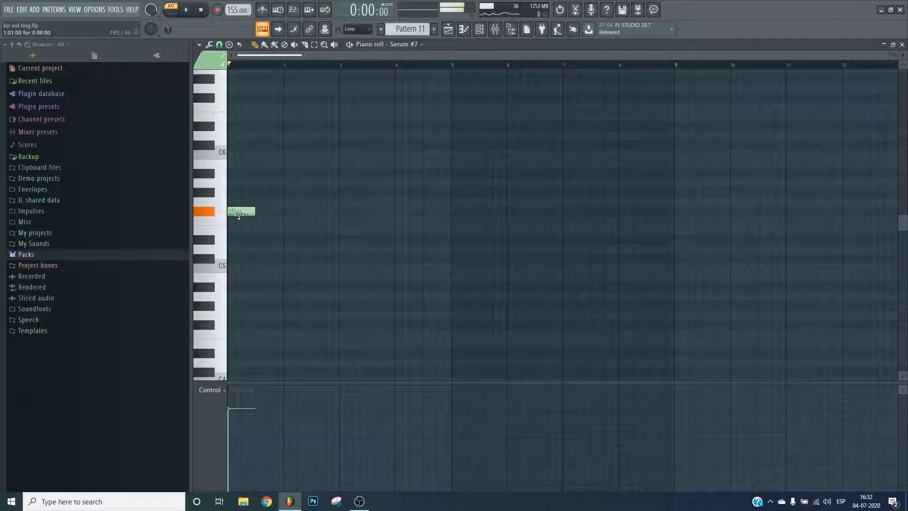
- In Serum #7's effects, set the distortion drive to 75% and compressor gain to 16.3 dB, and switch off Hyper/Dimension during playback
left_click(496, 29)
left_click(511, 29)
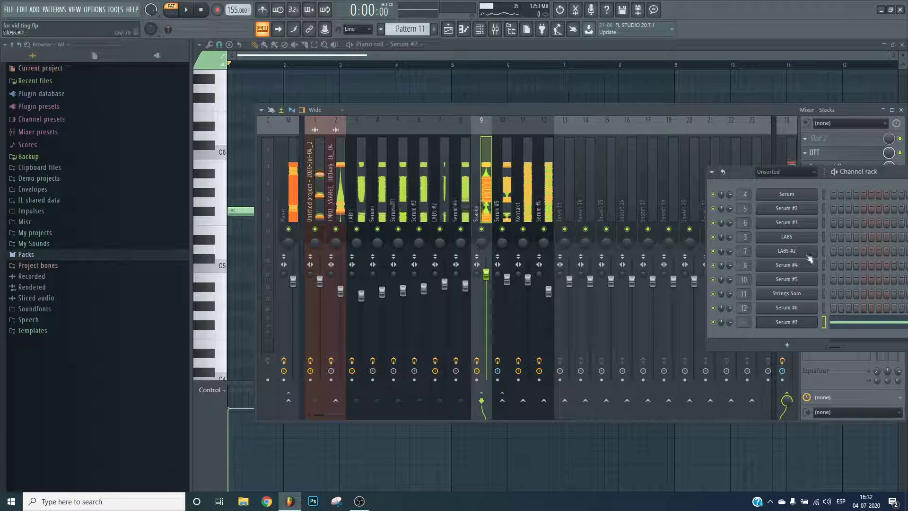
left_click(786, 322)
left_click(394, 196)
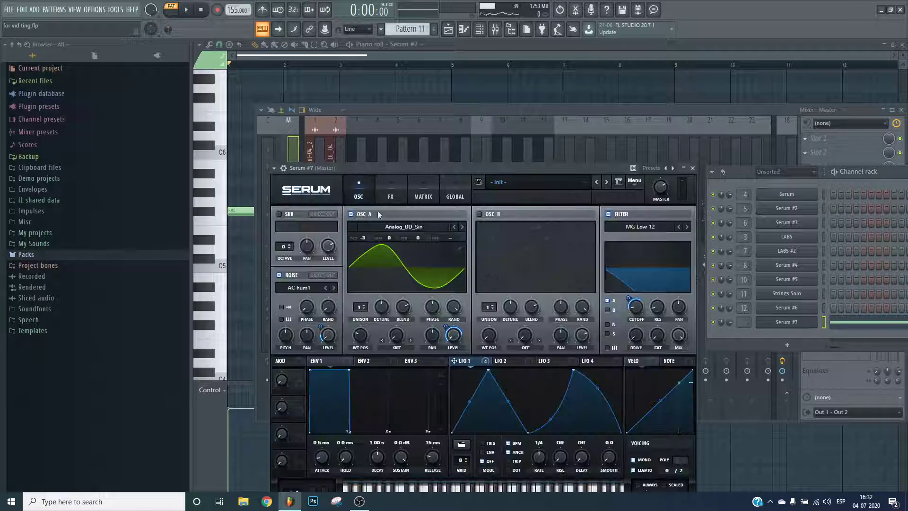
left_click(391, 193)
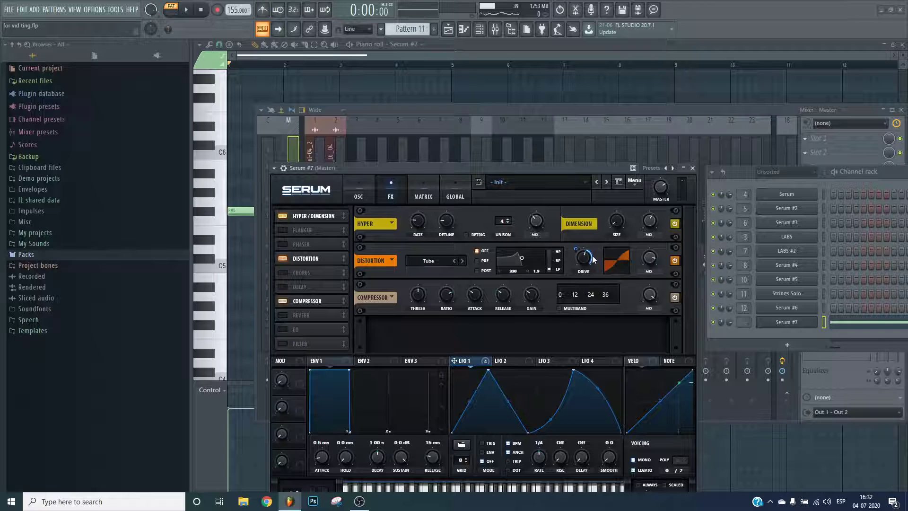
left_click(186, 11)
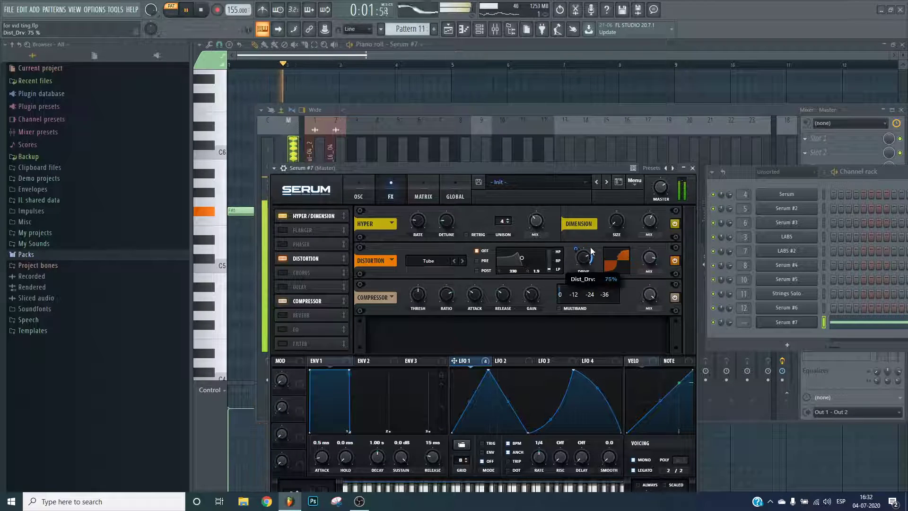
left_click(283, 216)
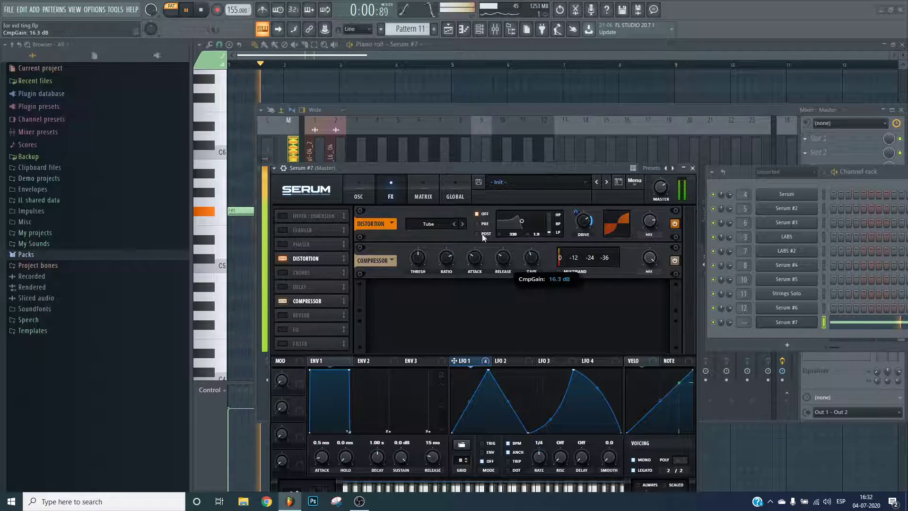
- Try six unison voices on Serum #7's oscillator A and check the global and matrix settings
left_click(358, 191)
scroll(360, 307, "up", 5)
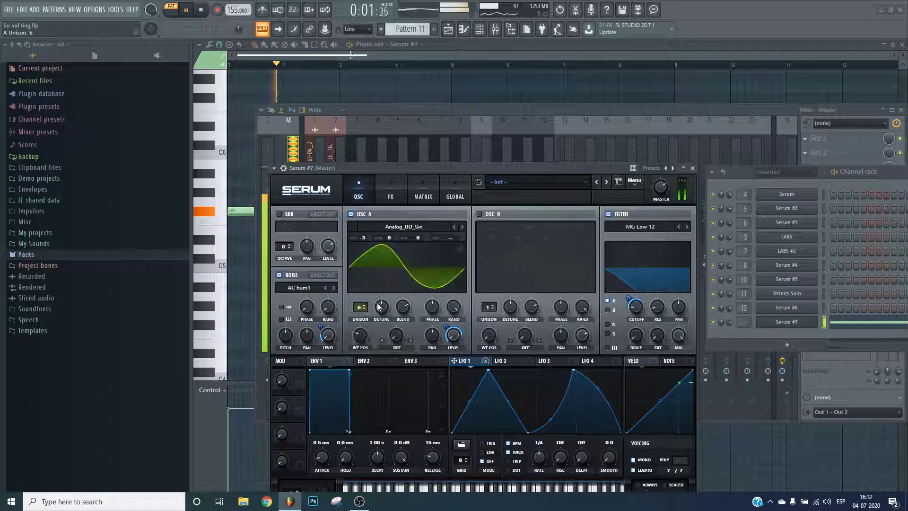
left_click(455, 192)
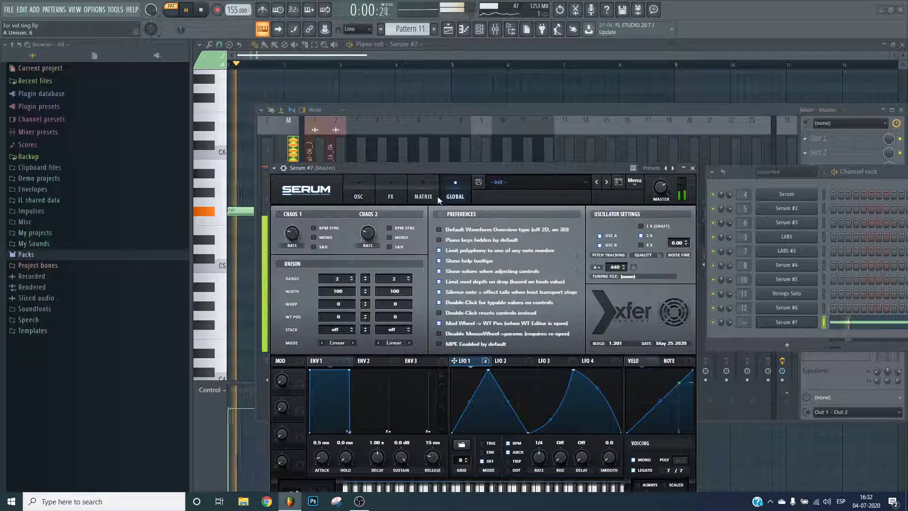
left_click(424, 192)
- Route the Serum #7 channel to mixer insert 13
left_click(563, 147)
right_click(573, 119)
mouse_move(666, 218)
left_click(719, 215)
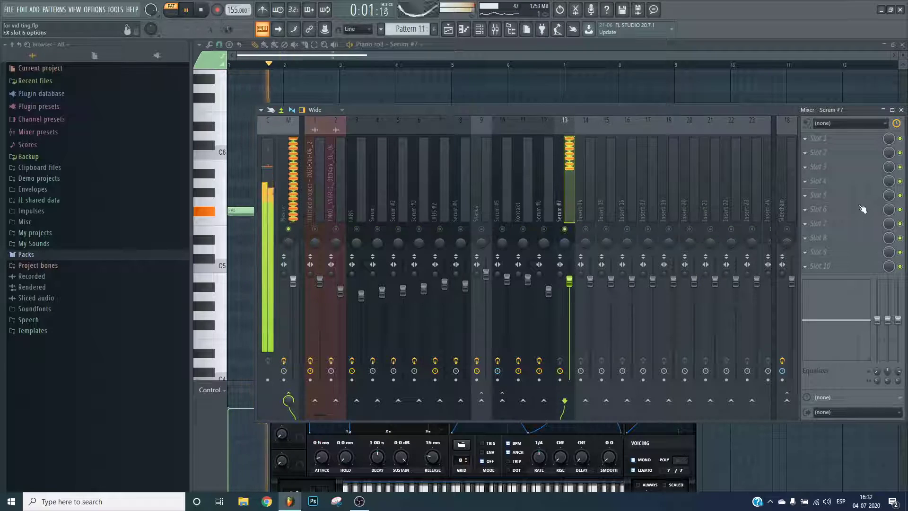
- Add Ozone 9 Imager to the Serum #7 mixer track with Band 1 width -100, Band 2 width -50.6 and Stereoize on
left_click(823, 195)
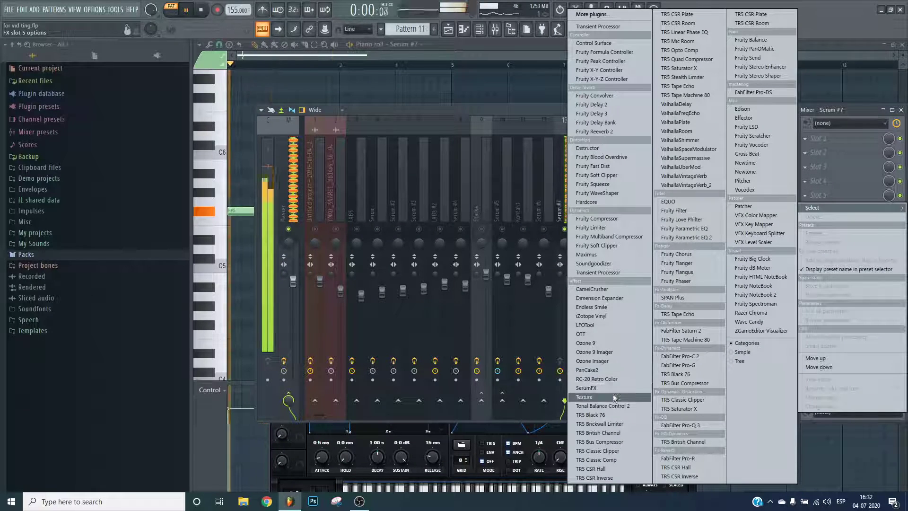
left_click(604, 352)
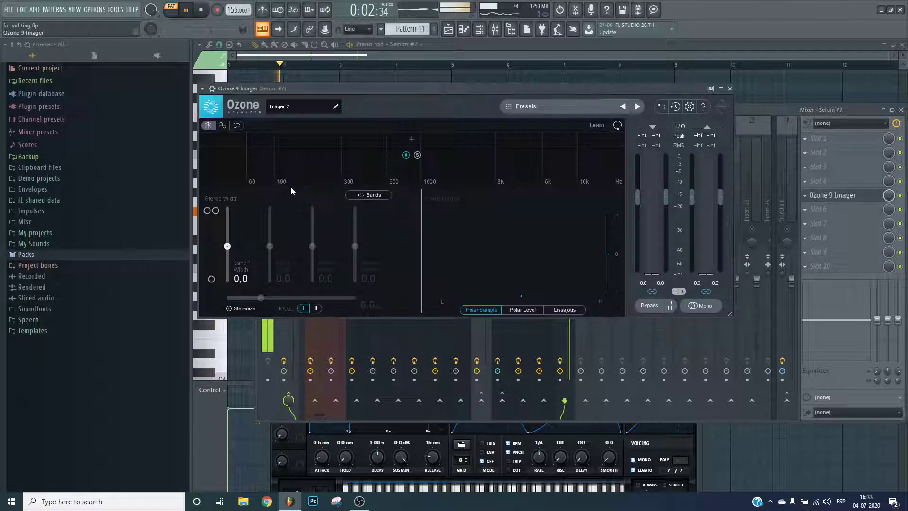
left_click_drag(227, 247, 248, 280)
left_click(242, 308)
left_click_drag(270, 246, 274, 264)
left_click(833, 195)
- Add CamelCrusher to the Serum #7 mixer track, choose a patch for it and place it above Ozone 9 Imager
left_click(805, 209)
mouse_move(812, 222)
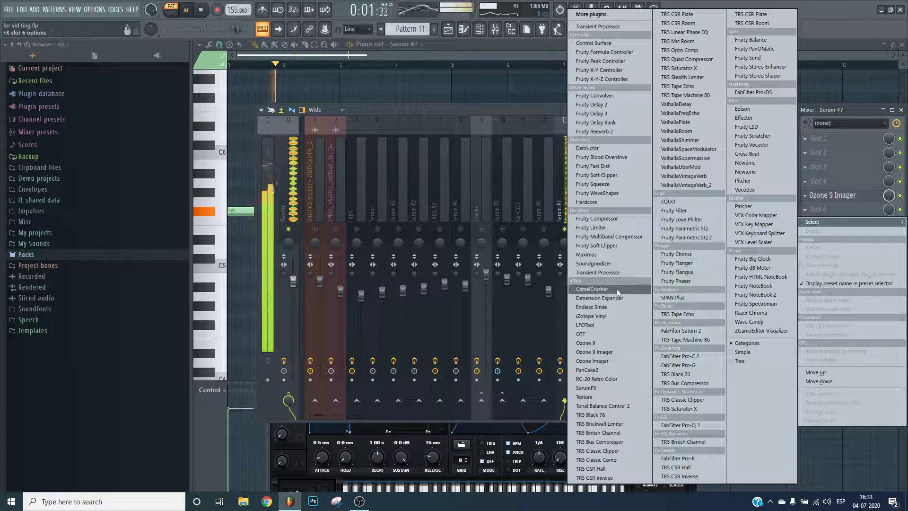
left_click(617, 288)
left_click(254, 168)
left_click(296, 286)
left_click(370, 101)
- Insert ValhallaVintageVerb_2 between CamelCrusher and Ozone 9 Imager, and set its decay to 1.12 s and its color to NOW
left_click(805, 181)
mouse_move(812, 193)
left_click(691, 185)
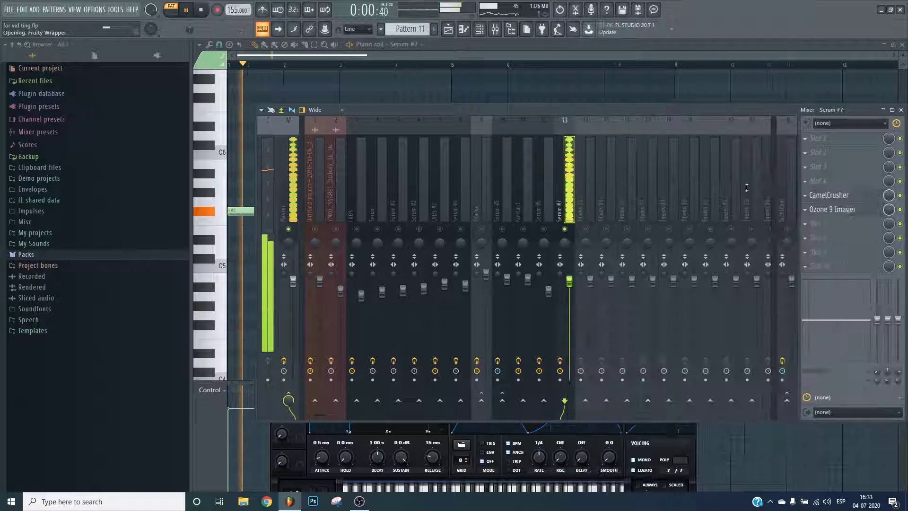
left_click_drag(385, 279, 277, 317)
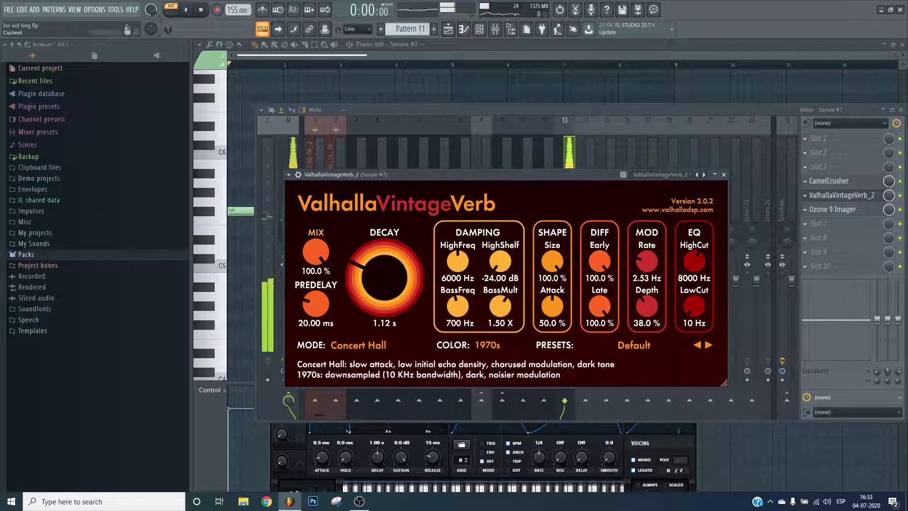
left_click(499, 348)
left_click(494, 388)
- Set the reverb's size to 46.8%, attack to 36%, high cut to 15840 Hz, decay to 0.66 s and mode to Room
left_click_drag(552, 261, 600, 319)
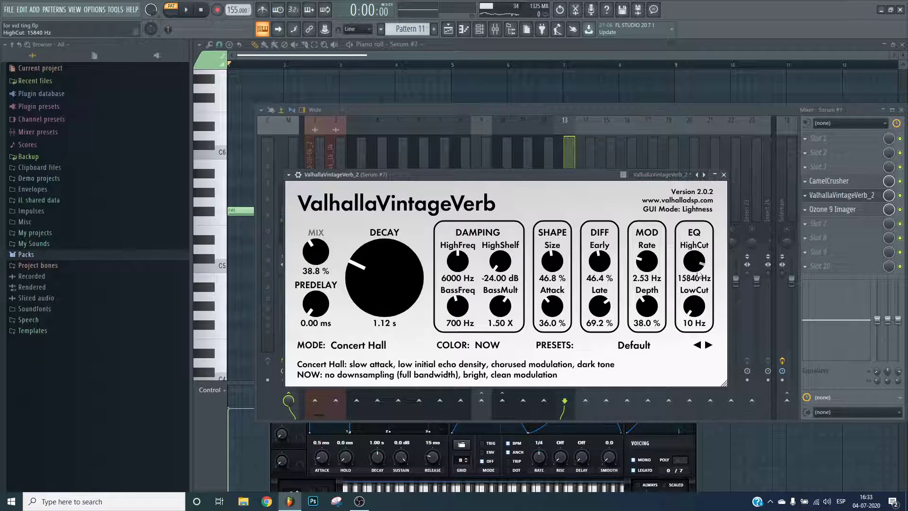
left_click_drag(374, 292, 373, 306)
left_click(358, 345)
left_click(407, 163)
key("space")
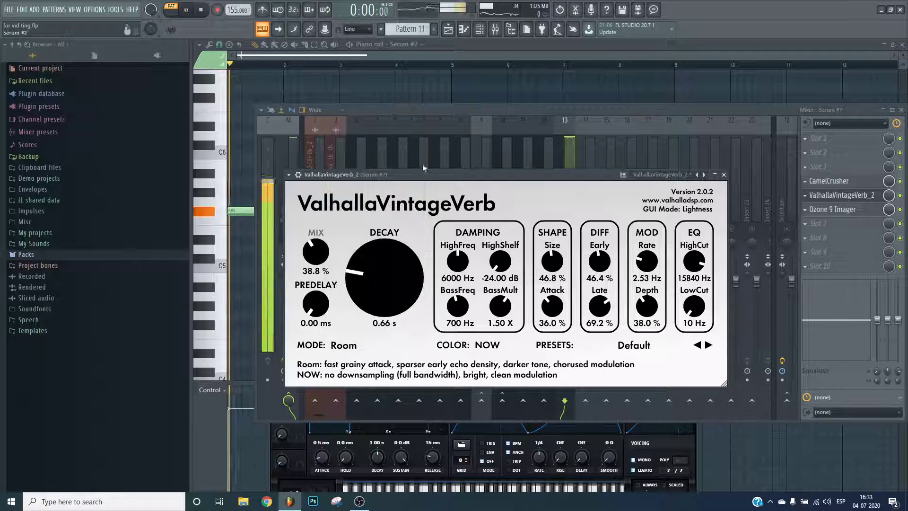
left_click(724, 175)
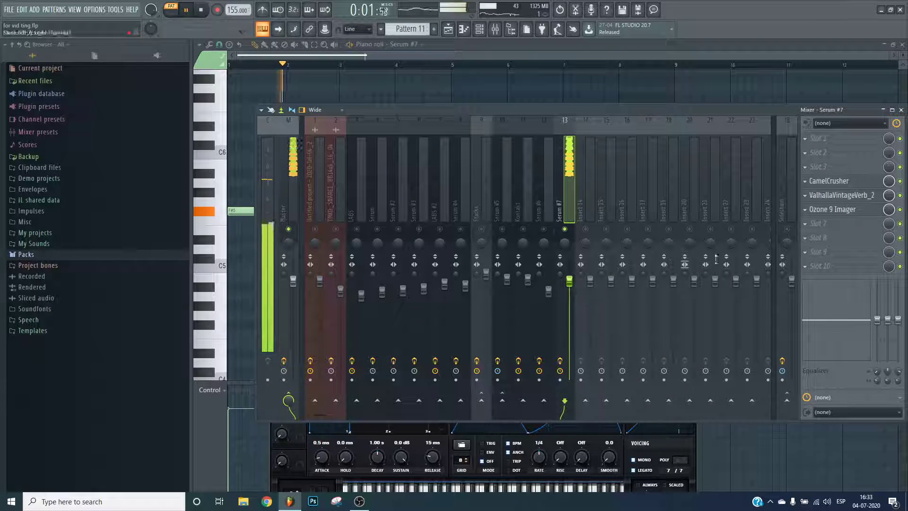
- Readjust the reverb's mix, and set predelay to 13.64 ms, early diffusion to 27.6%, late to 39.2% and modulation depth to 0%
left_click(841, 196)
left_click_drag(316, 252, 316, 265)
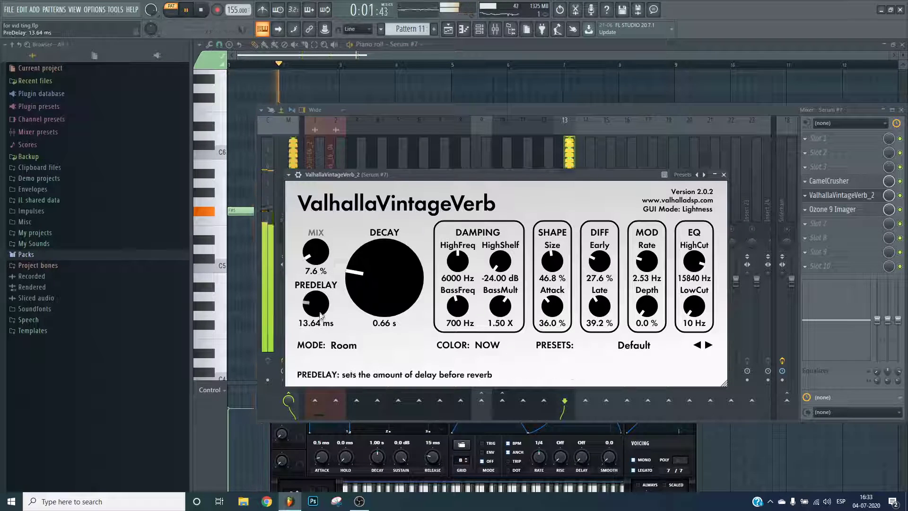
left_click_drag(317, 254, 319, 238)
key("Escape")
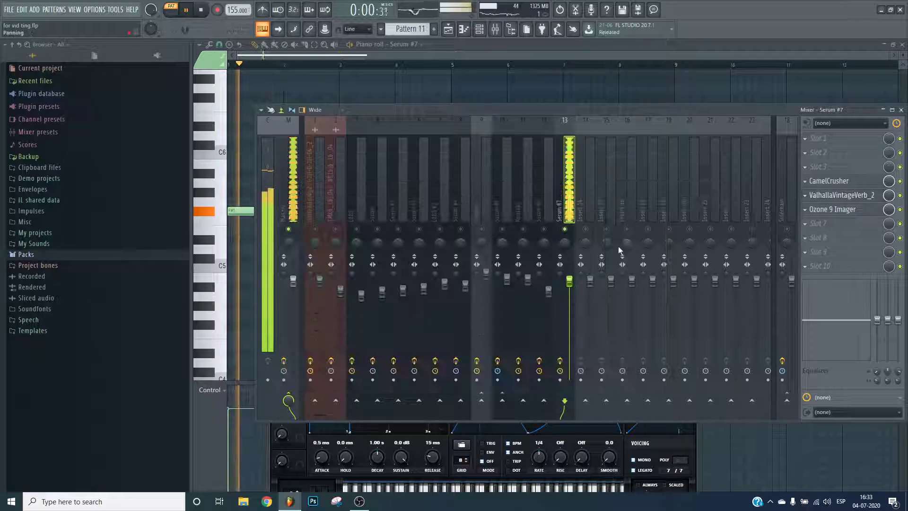
- Reduce the Band 2 stereo width further in Ozone 9 Imager on the Serum #7 mixer track while the pattern plays
key("Escape")
key("Escape")
key("Escape")
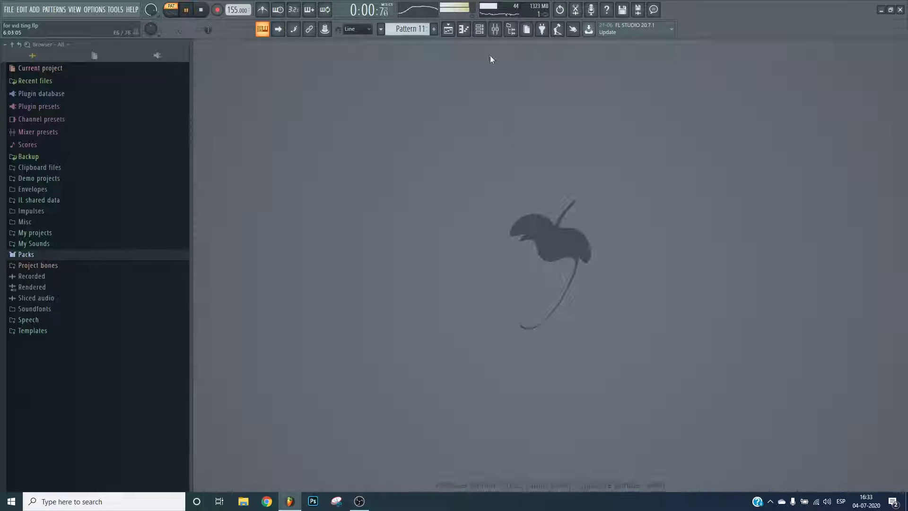
left_click(511, 32)
left_click(795, 326)
key("space")
key("F5")
key("F6")
key("F9")
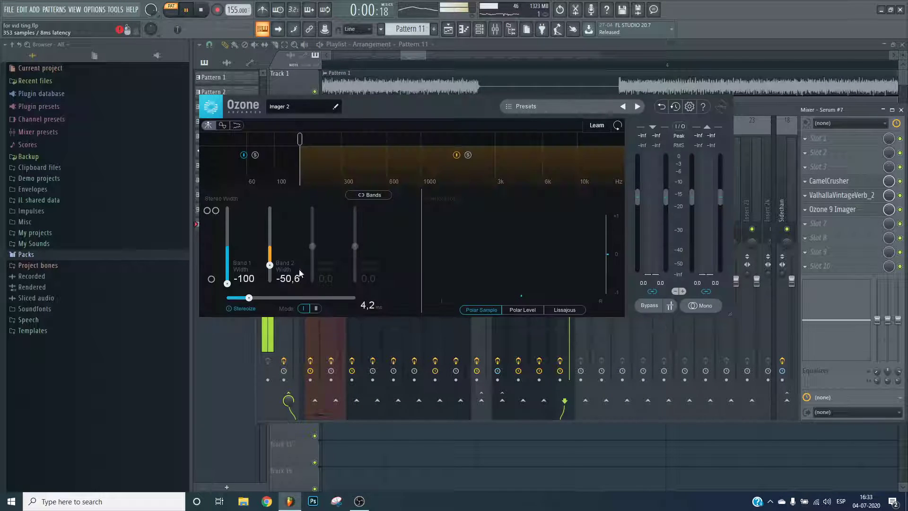
left_click_drag(271, 266, 272, 278)
key("Escape")
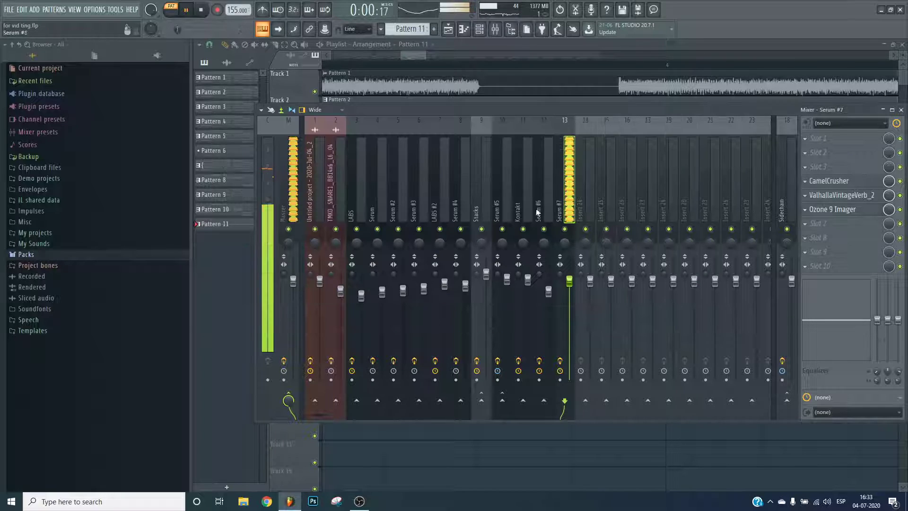
- Switch playback to song mode and play the arrangement with Pattern 11 in it
key("F9")
key("F6")
key("l")
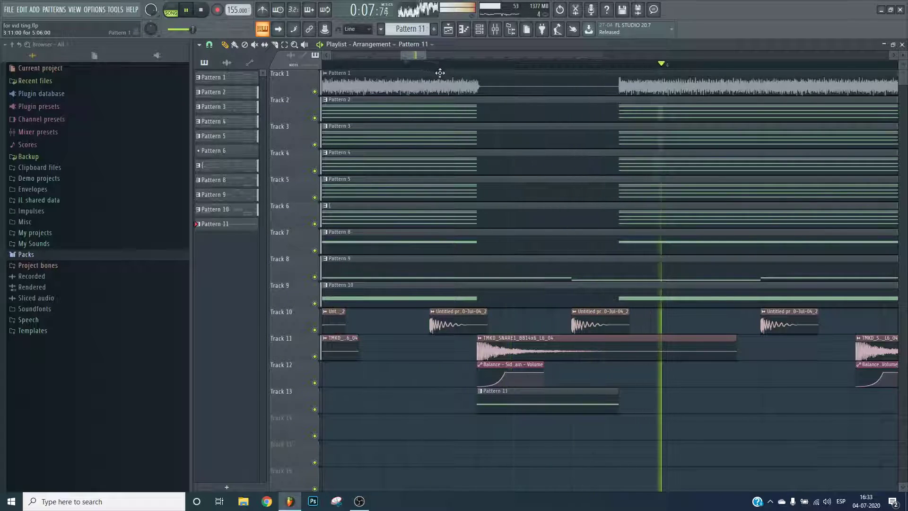
- Add a second CamelCrusher in effect slot 8 of the Serum #7 mixer track and load its British Clean patch
key("F9")
left_click(833, 223)
mouse_move(814, 236)
key("Escape")
left_click(833, 238)
left_click(592, 289)
left_click(303, 192)
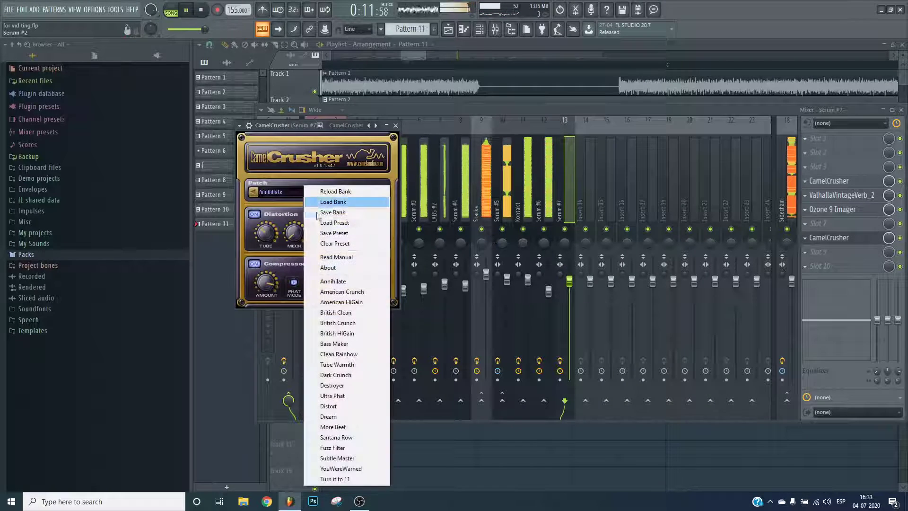
left_click(337, 313)
- Move the second CamelCrusher up the effect chain so it sits above Ozone 9 Imager, and close the mixer
scroll(849, 238, "up", 1)
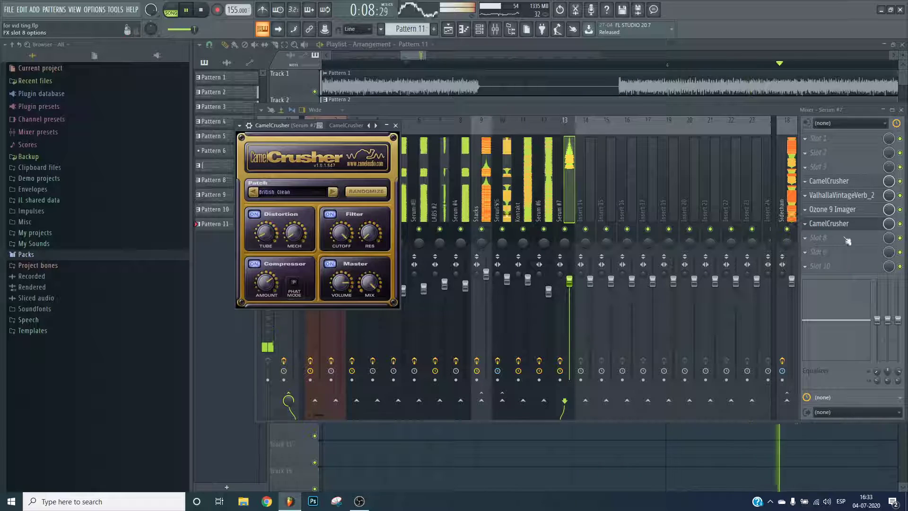
scroll(842, 223, "up", 1)
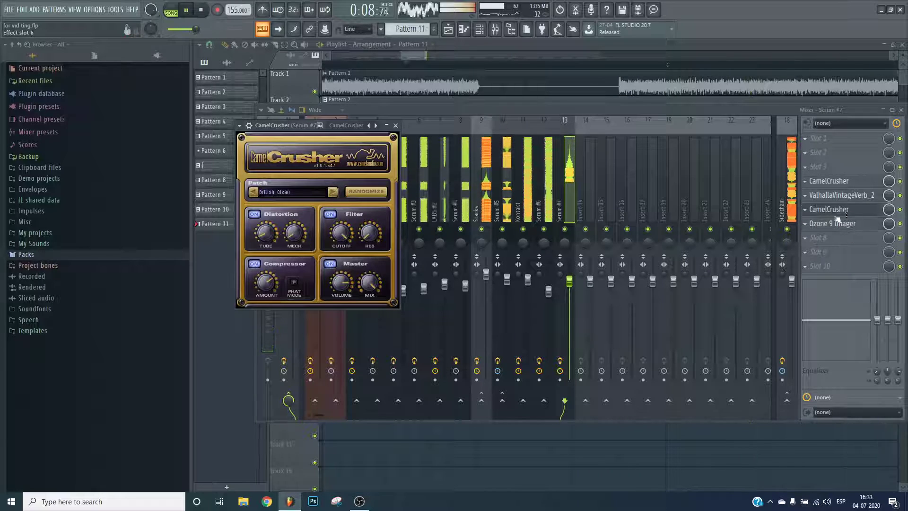
key("Escape")
key("Escape")
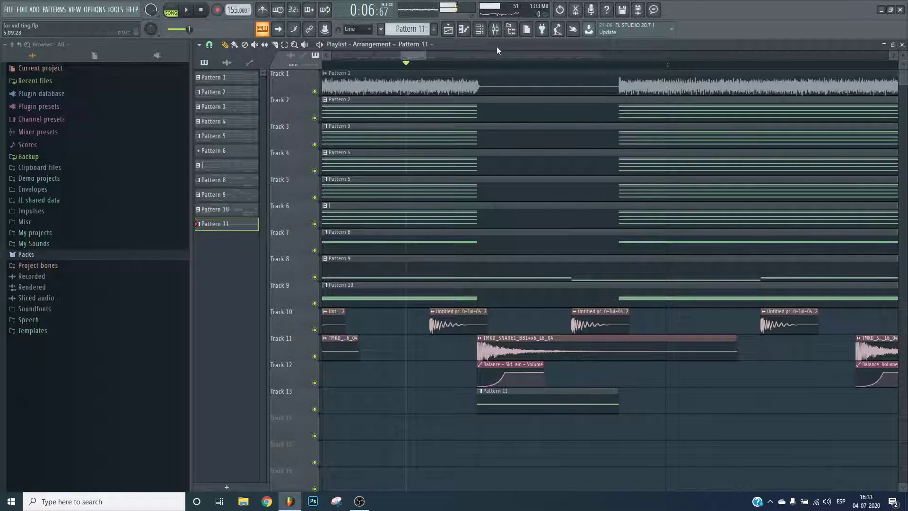
- Change Serum #7 oscillator A's wavetable to Monster 7 [SL] and assign LFO 1 to its wavetable position
left_click(486, 30)
left_click(796, 324)
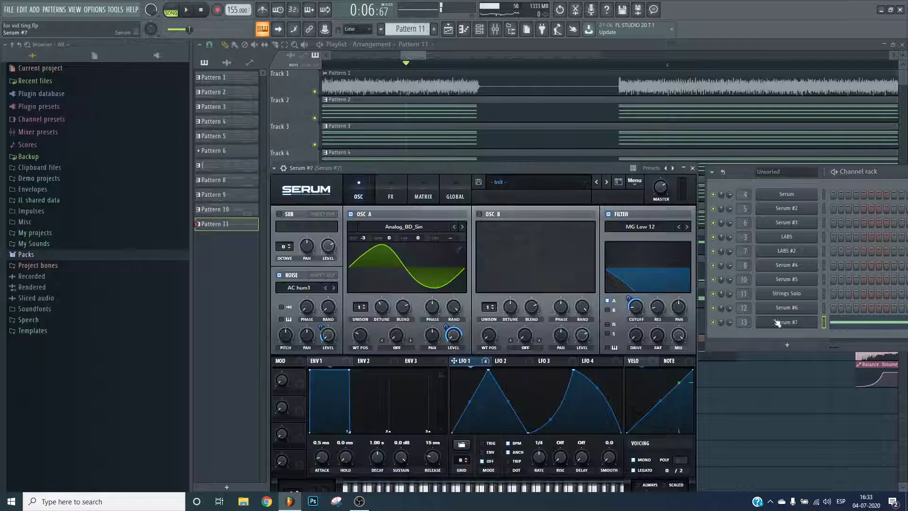
left_click(389, 227)
mouse_move(393, 263)
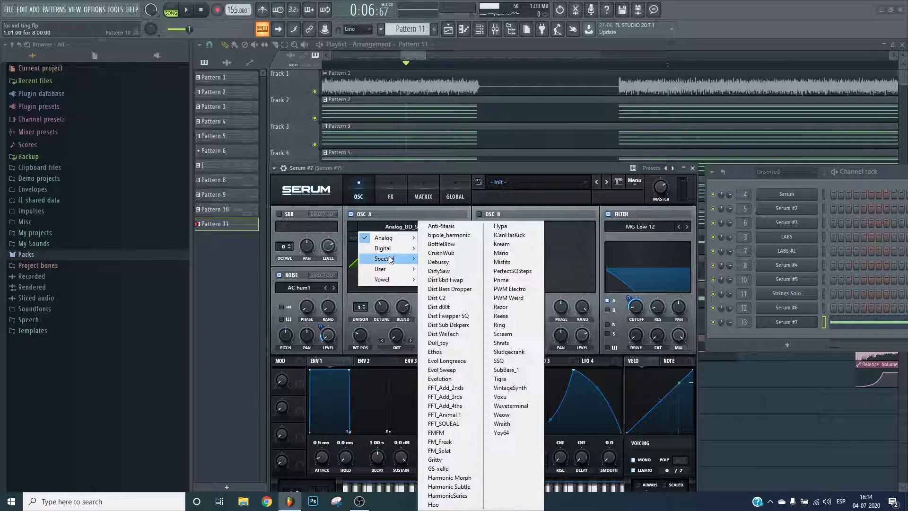
left_click(444, 343)
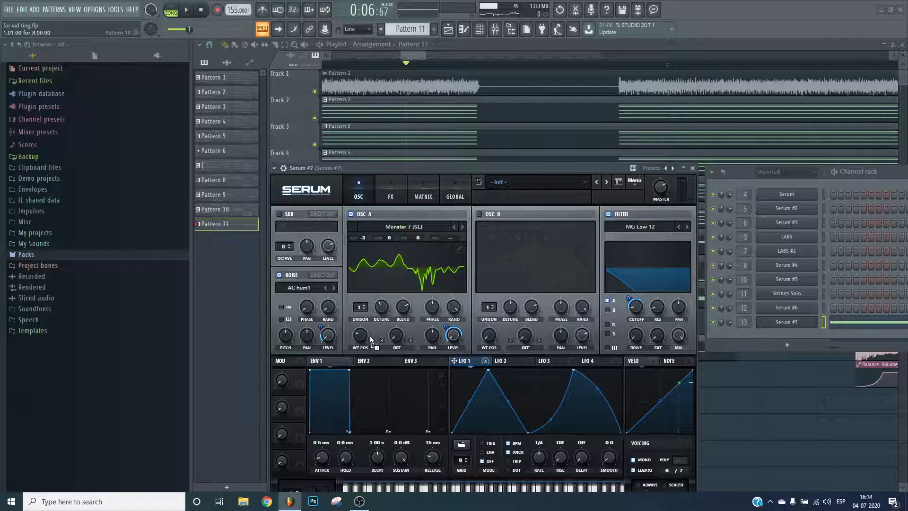
- Play the song and lower the Serum #7 mixer track's volume to about 92%
left_click(495, 29)
key("space")
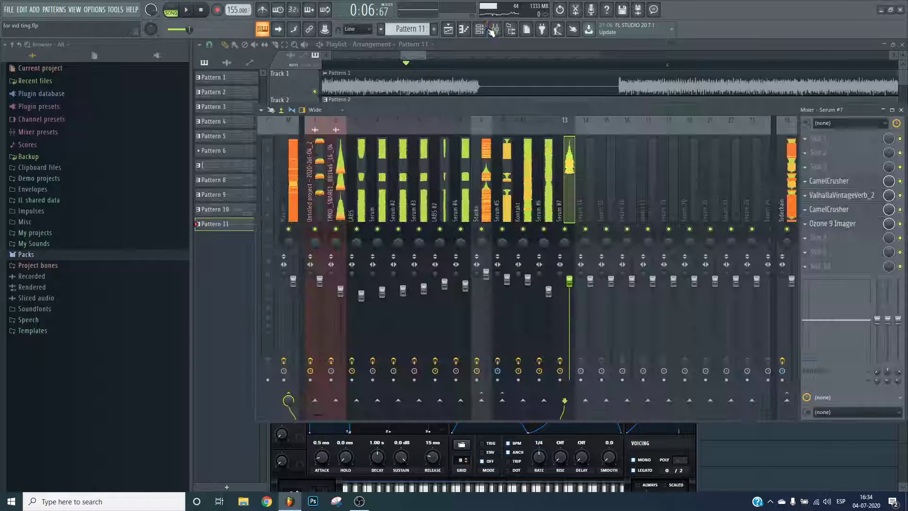
key("F6")
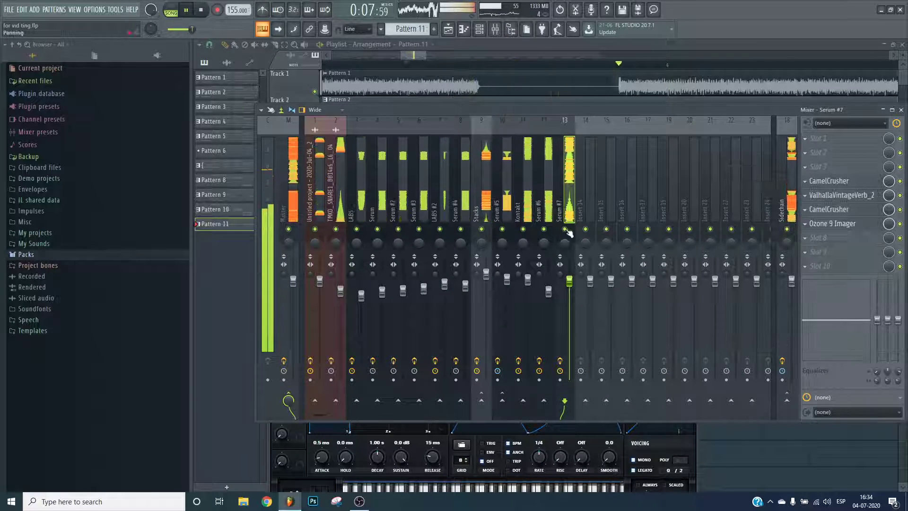
key("space")
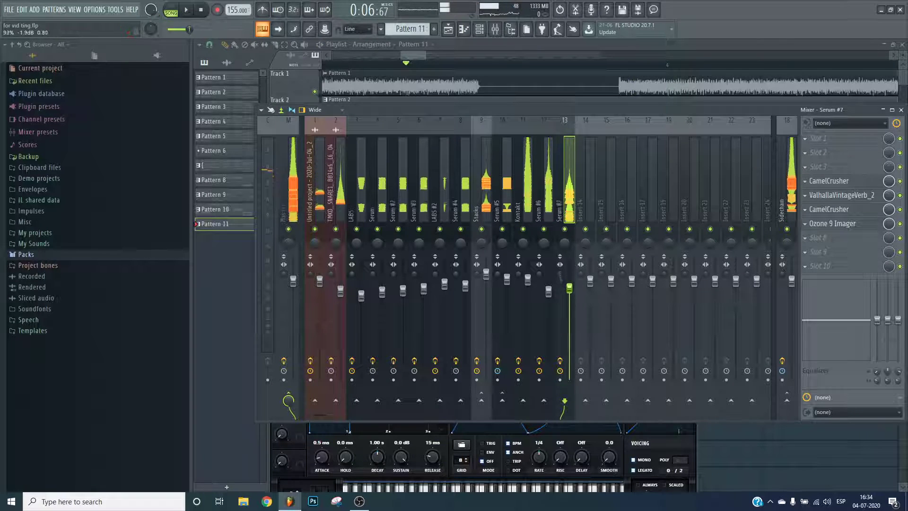
- Browse oscillator A's wavetables on to Oddpass [SN], and bring up the mixer while the song plays
key("F9")
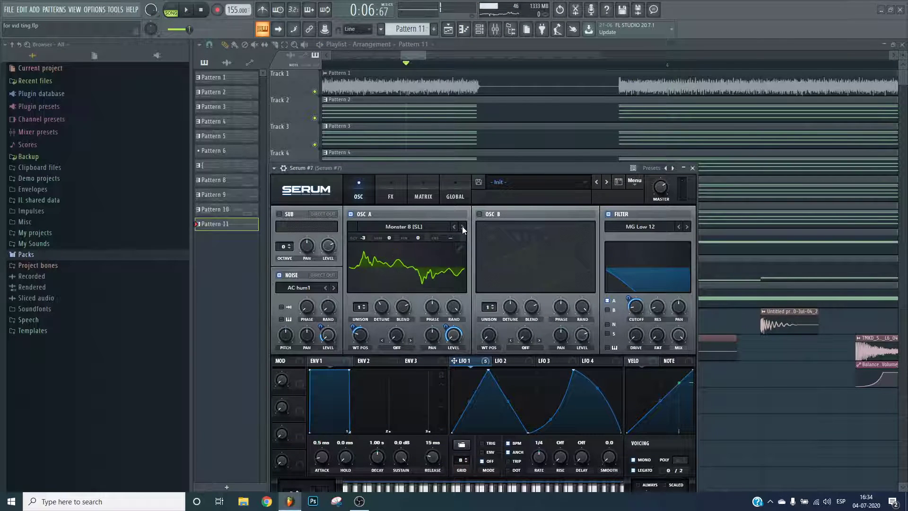
left_click(463, 227)
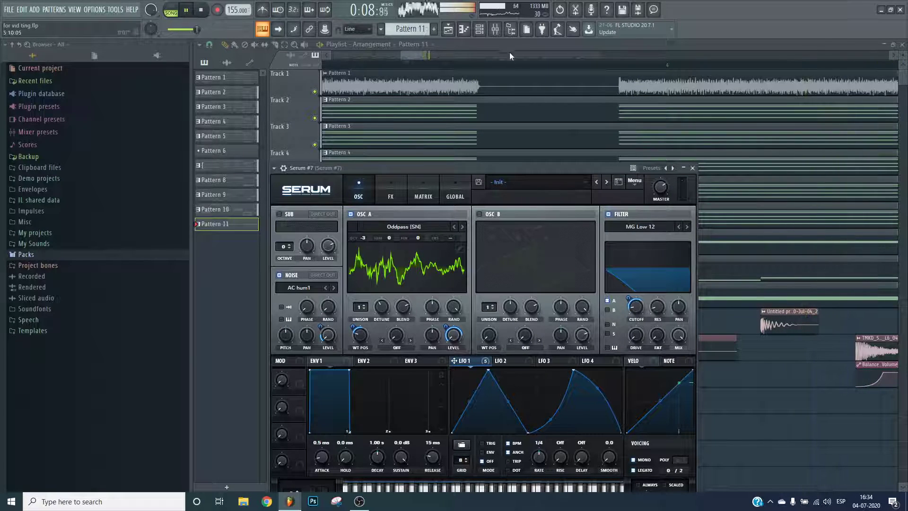
left_click(494, 30)
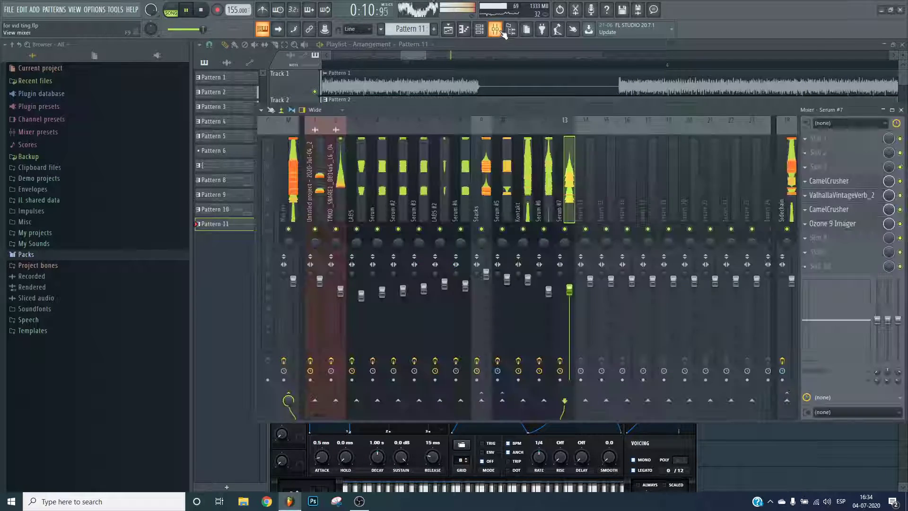
- Check Kontakt's parametric EQ and move band 4 of the Stacks track's parametric EQ to about 635 Hz while the song plays
left_click(523, 180)
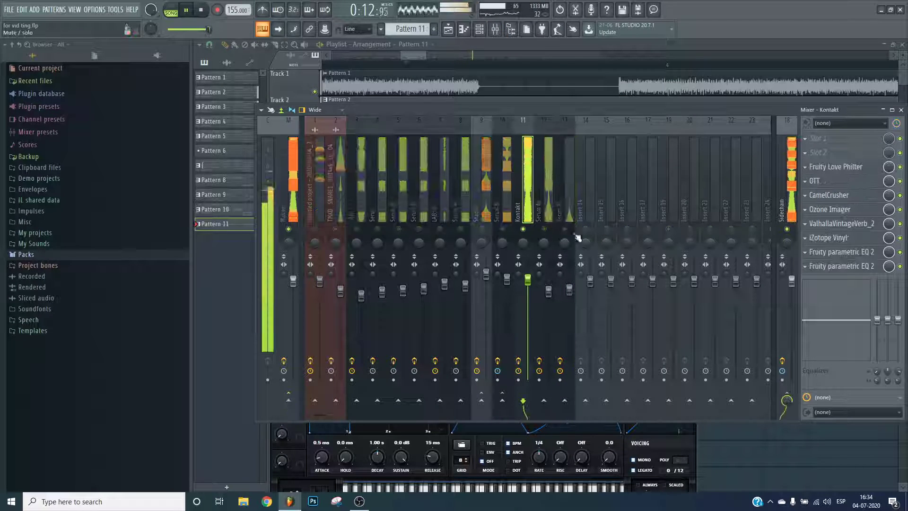
left_click(837, 252)
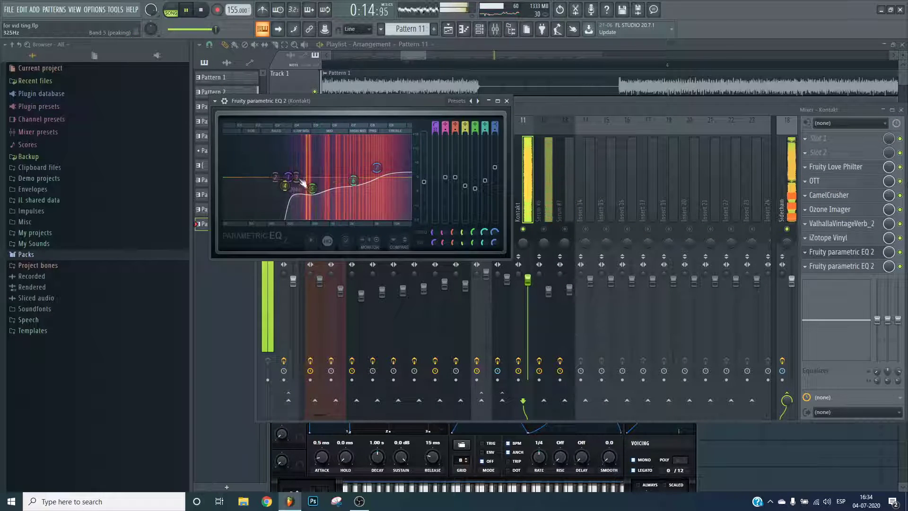
left_click(486, 203)
key("space")
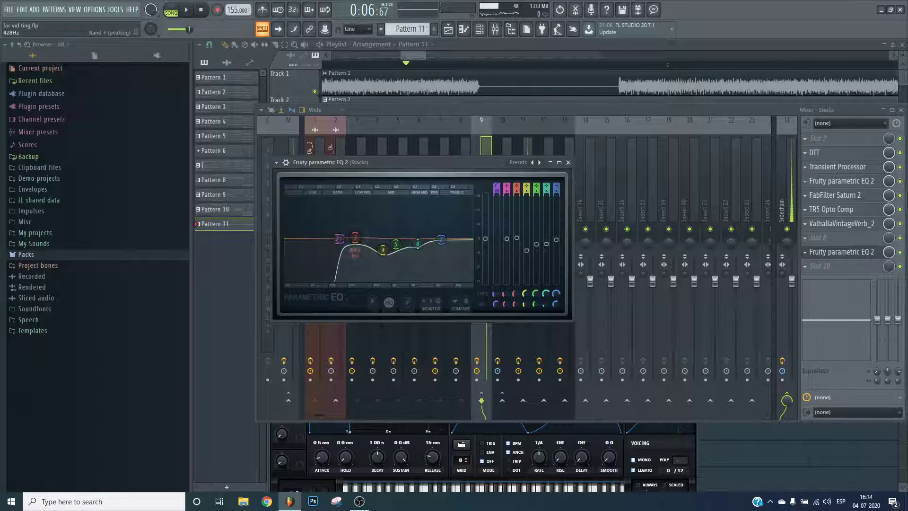
key("space")
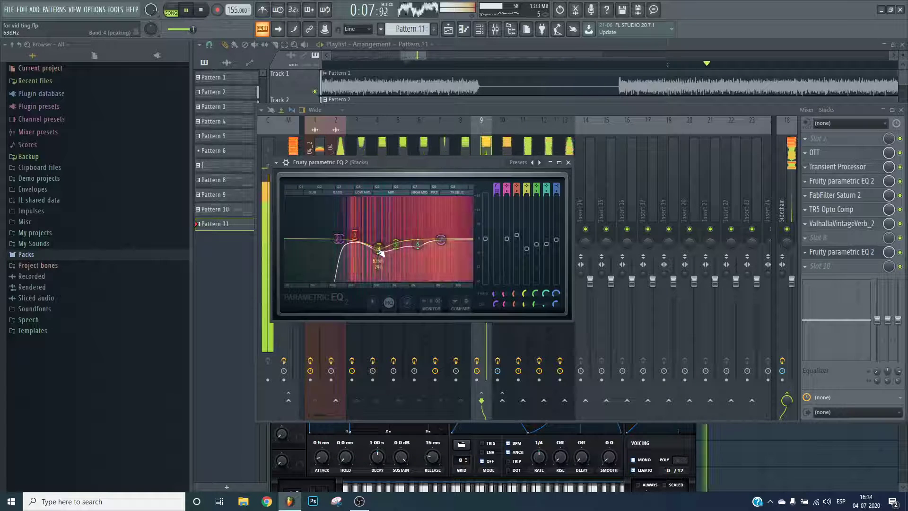
key("Escape")
key("Escape")
key("Escape")
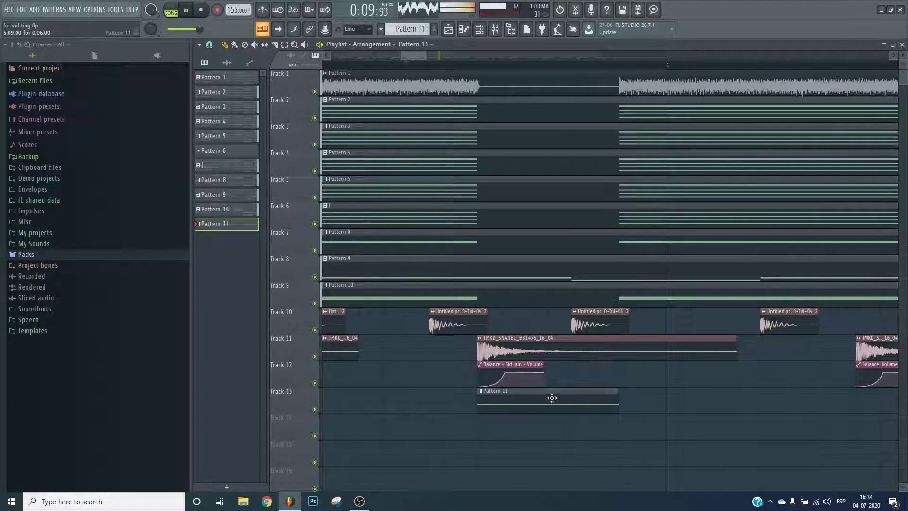
- Move Ozone Imager below iZotope Vinyl in the Kontakt track's effect chain and set its width to about -49.1
left_click(495, 29)
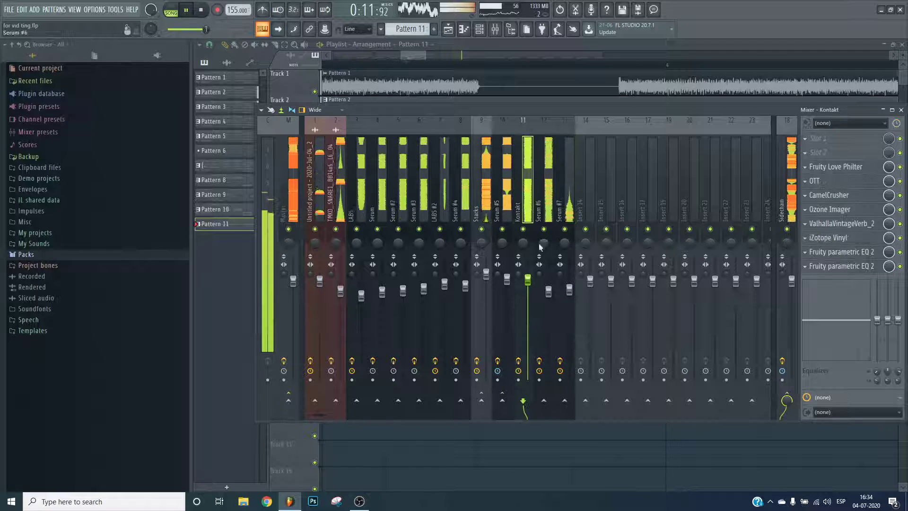
left_click(830, 209)
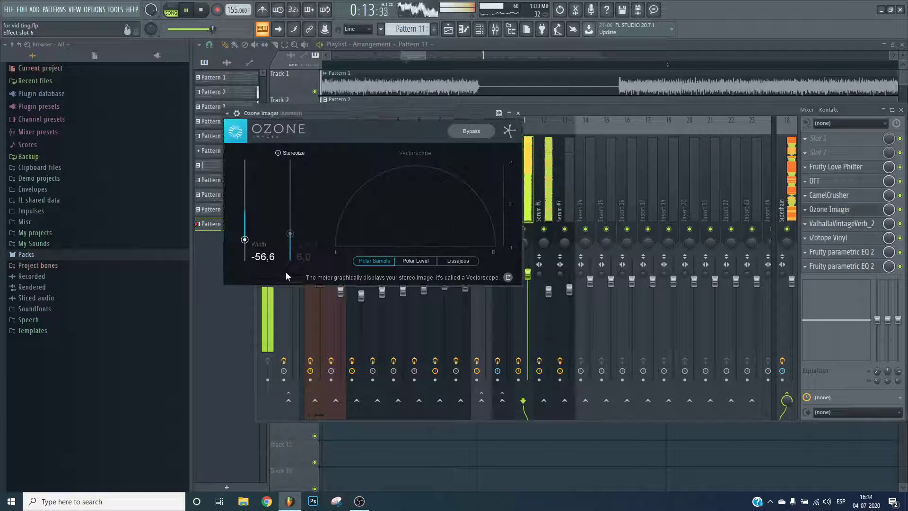
left_click_drag(830, 209, 831, 223)
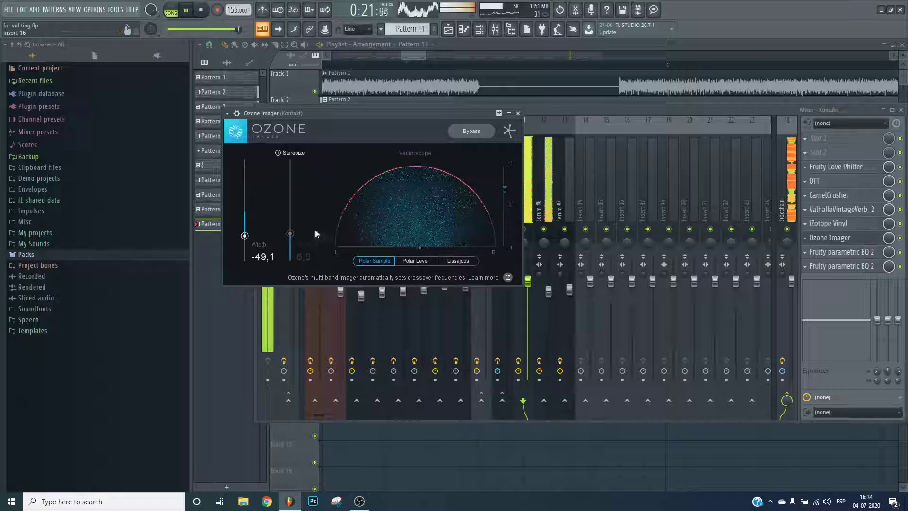
- Lower the Serum #6 mixer track's volume slightly and play the arrangement from the start before stopping playback
left_click(554, 296)
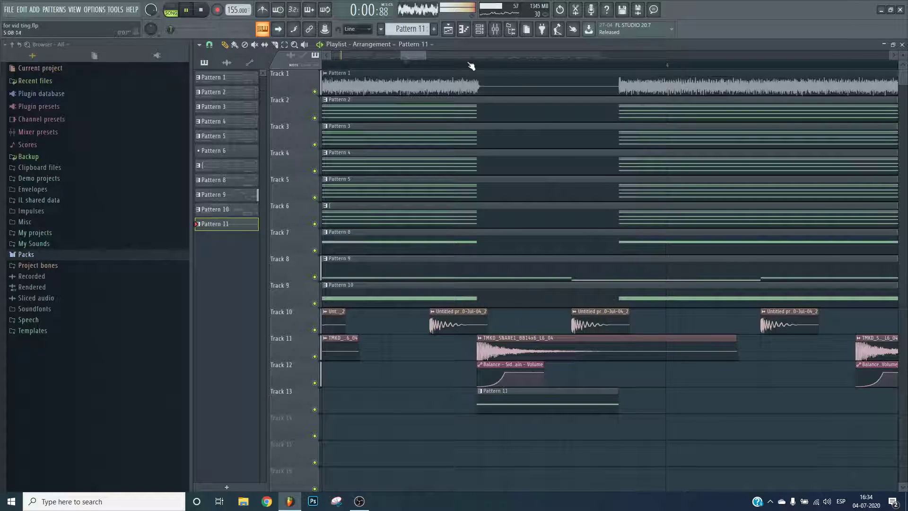
scroll(475, 66, "down", 5)
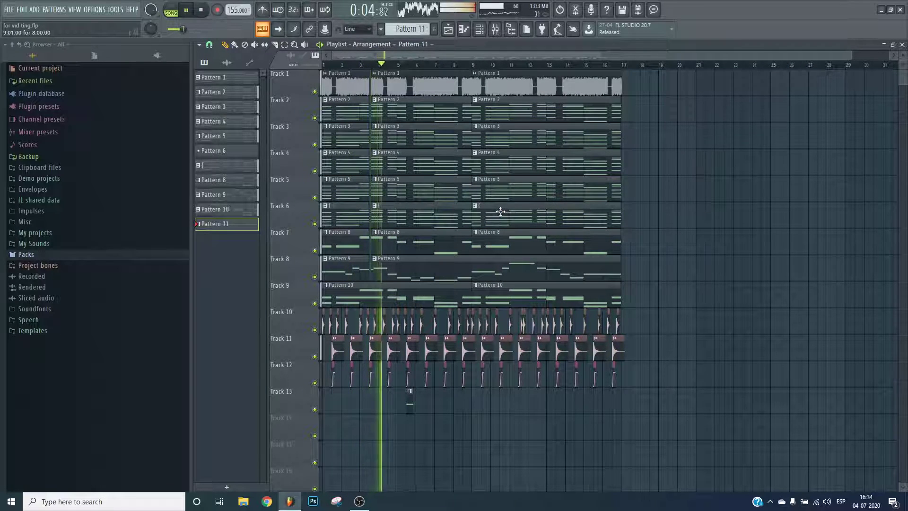
left_click(495, 29)
left_click(211, 13)
left_click(211, 12)
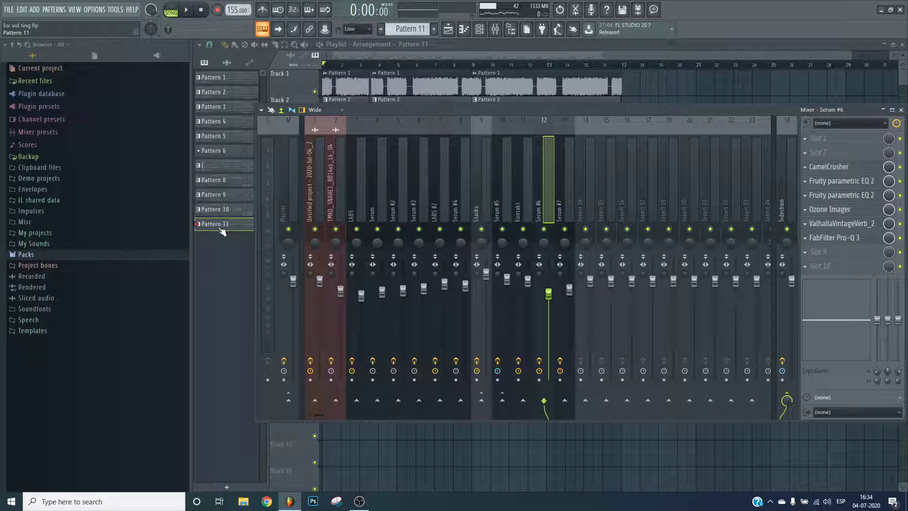
- Select the Serum #7 mixer track, bring the Pattern 11 clip into focus and open Serum #7 while its pattern plays
left_click(569, 217)
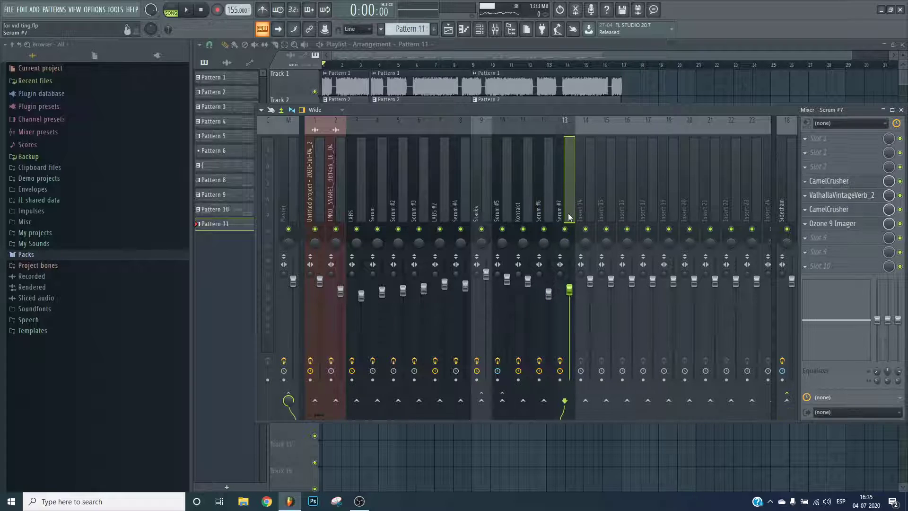
left_click(552, 44)
scroll(498, 71, "up", 3)
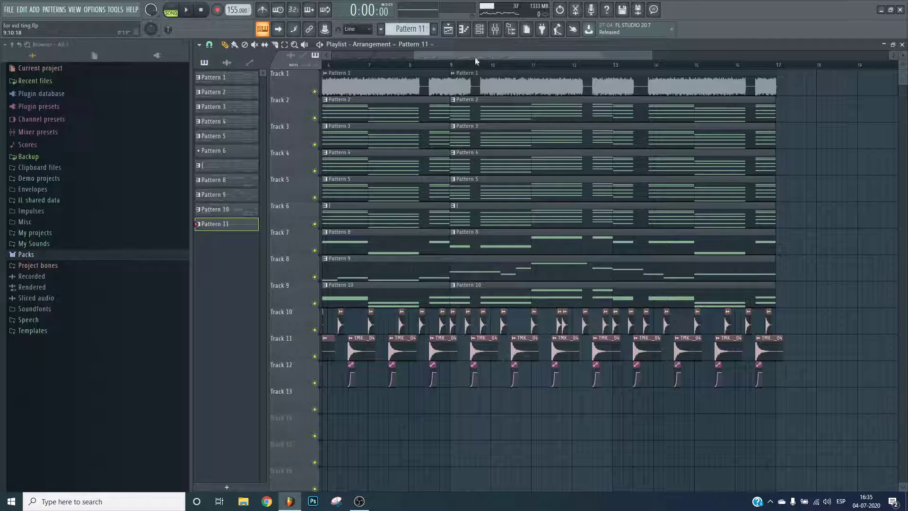
left_click_drag(475, 58, 391, 59)
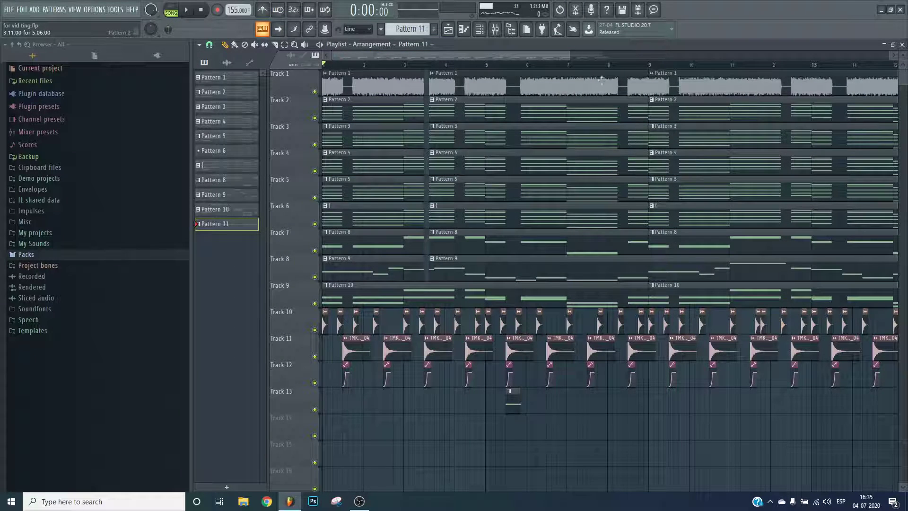
scroll(501, 56, "up", 6)
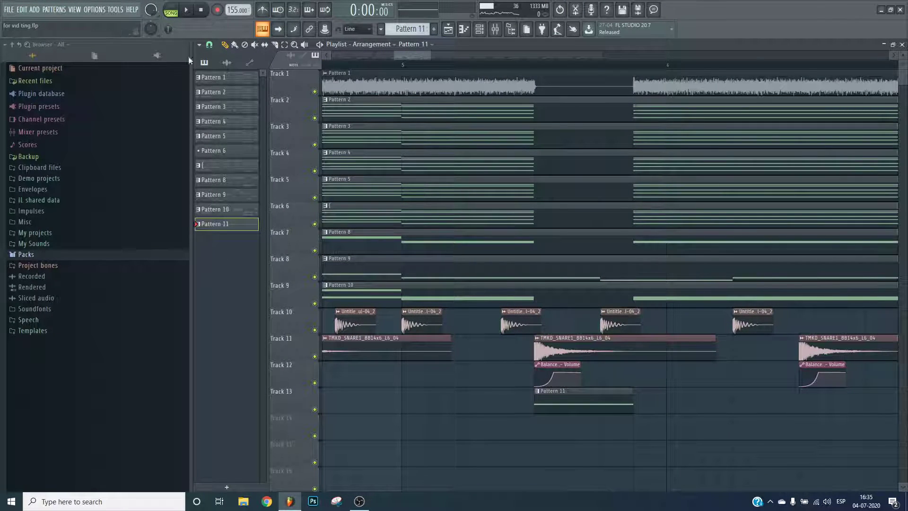
left_click(479, 29)
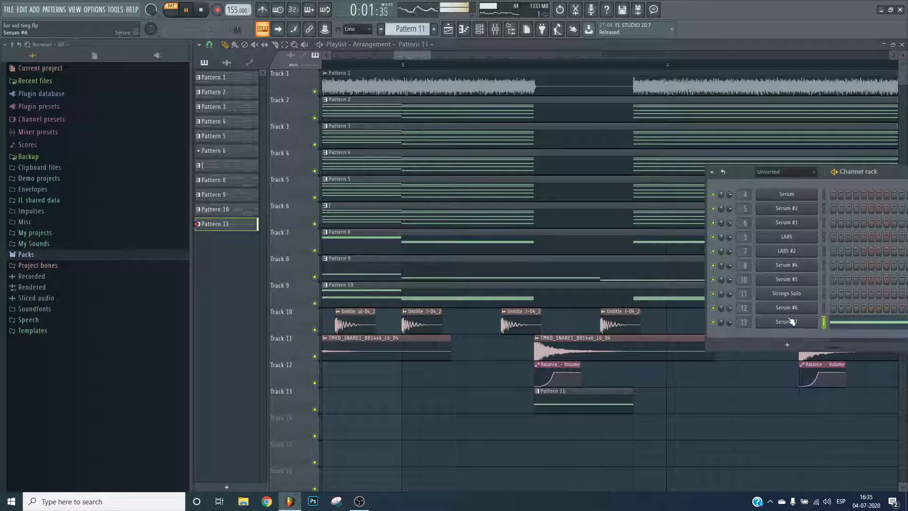
left_click(787, 322)
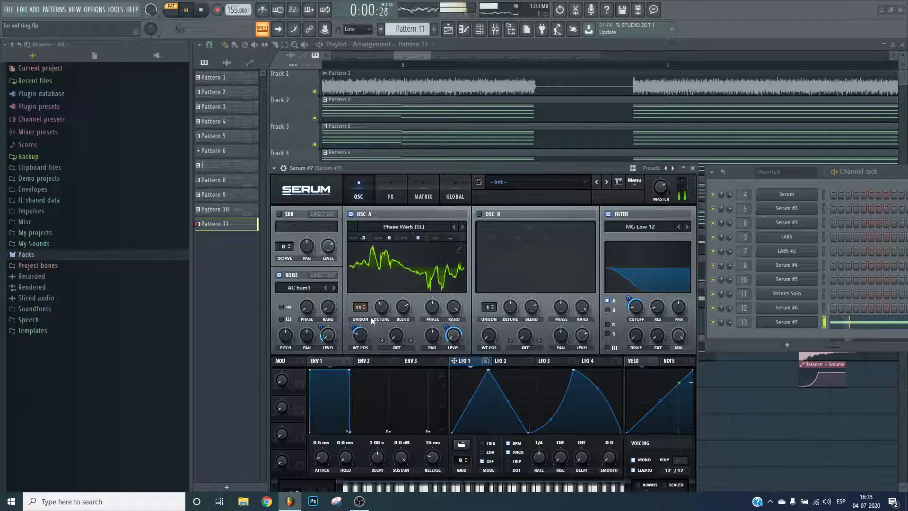
- Change Serum #7's filter type to HN 12 and adjust the cutoff's modulation amount to about 18
left_click(641, 227)
mouse_move(633, 251)
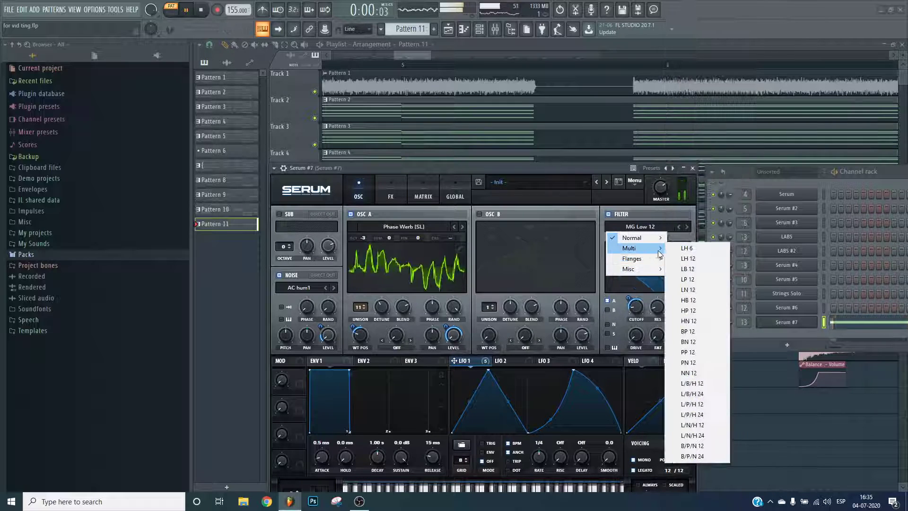
left_click(697, 320)
mouse_move(635, 306)
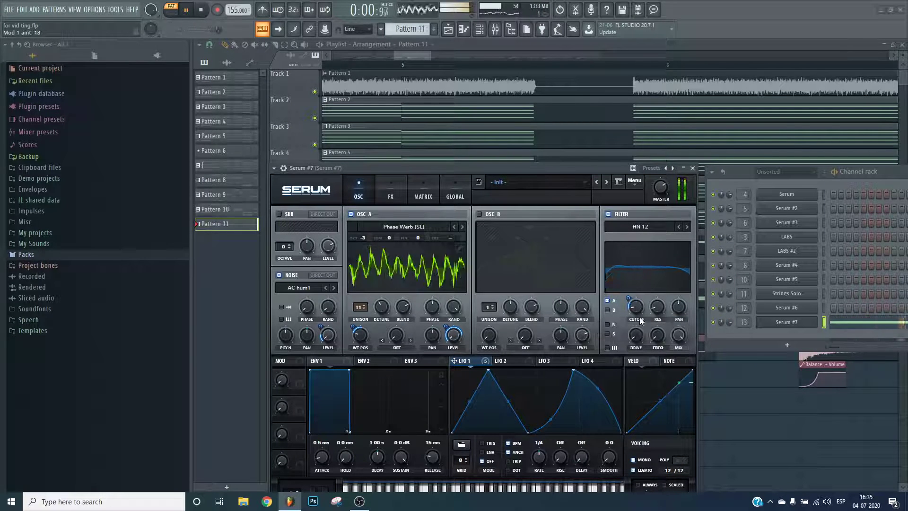
- Turn off Serum #7's noise oscillator and assign LFO 1 to the filter's Freq control
left_click(279, 275)
left_click_drag(454, 360, 657, 335)
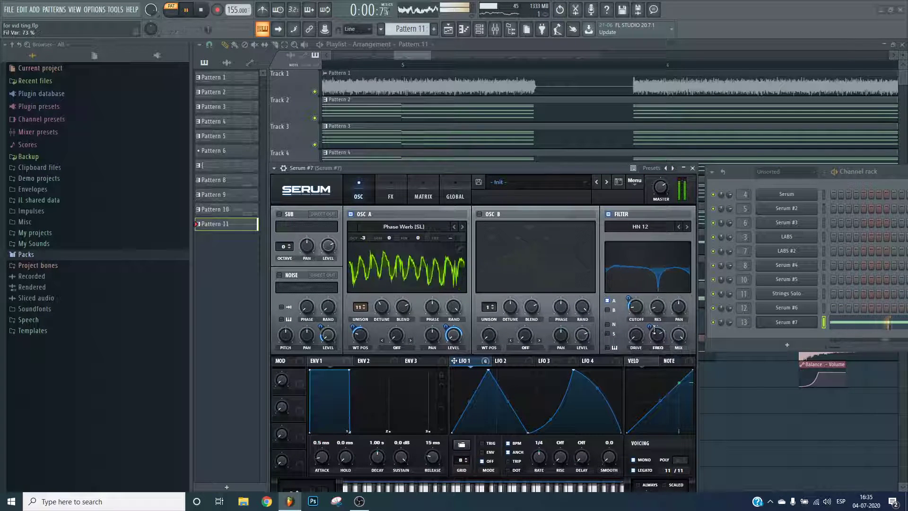
- Reduce oscillator A's unison to 7 voices and switch off the distortion among Serum #7's effects
left_click_drag(364, 307, 367, 330)
left_click(391, 194)
left_click(282, 259)
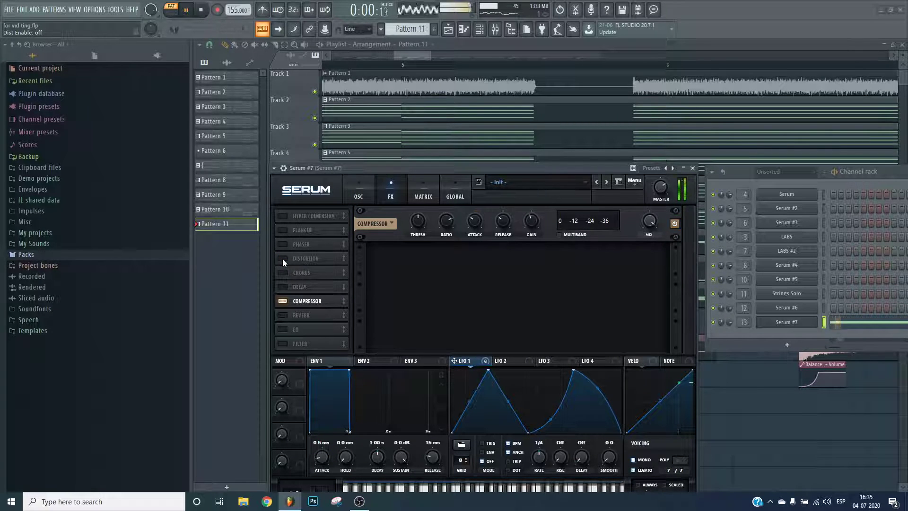
- Remove ValhallaVintageVerb_2 from the Serum #7 mixer track's effect chain and audition the pattern
left_click(511, 30)
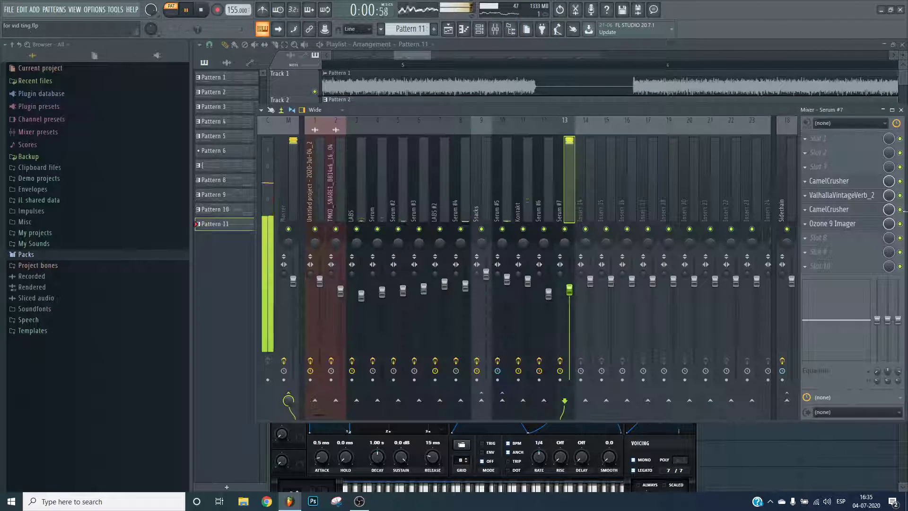
right_click(816, 198)
left_click(816, 217)
left_click(494, 281)
key("F9")
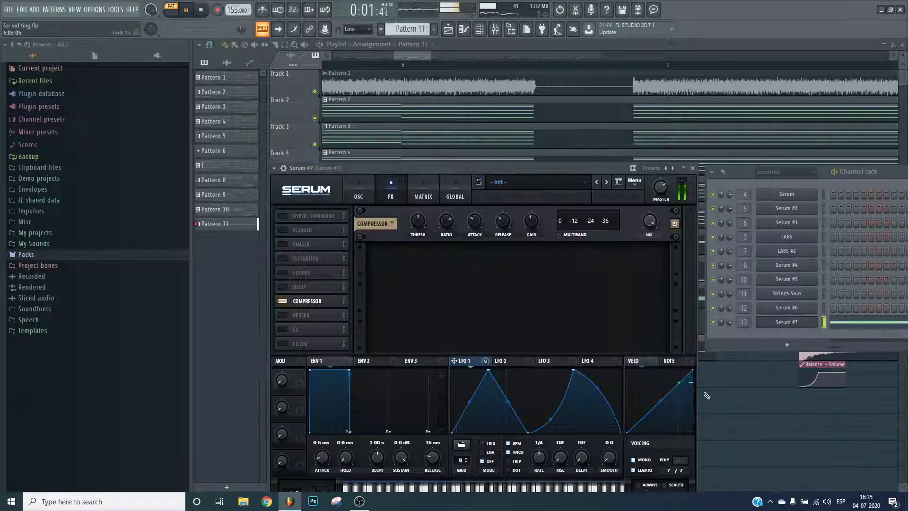
key("F9")
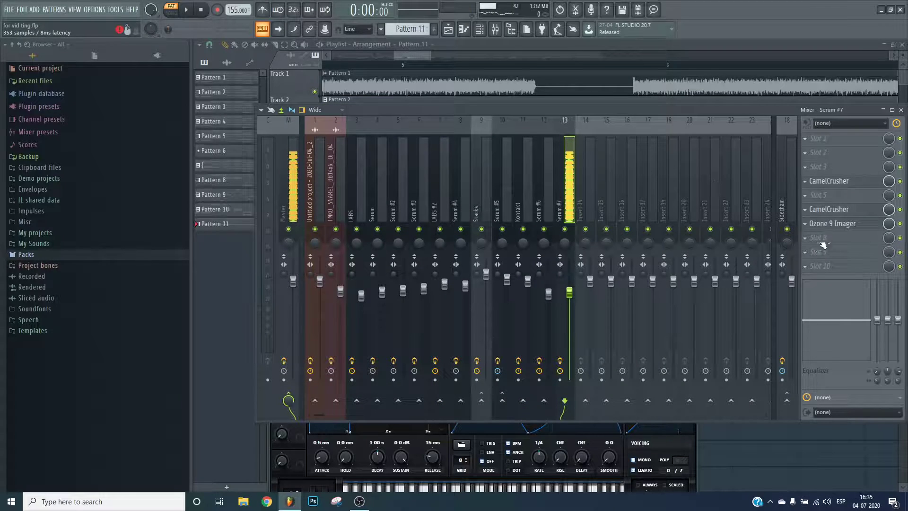
key("space")
left_click_drag(271, 279, 273, 262)
key("Escape")
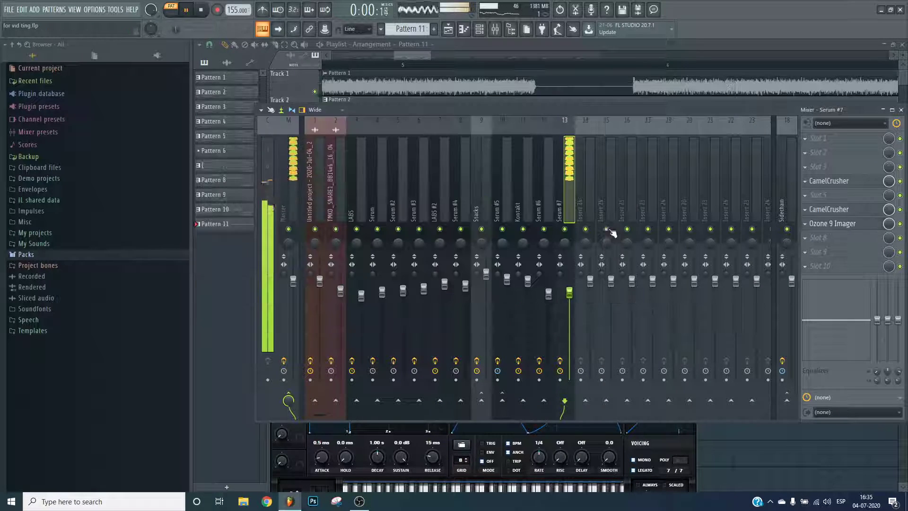
key("space")
- Try the Serum #7 note an octave lower in the piano roll during playback, and move it back up an octave
key("F7")
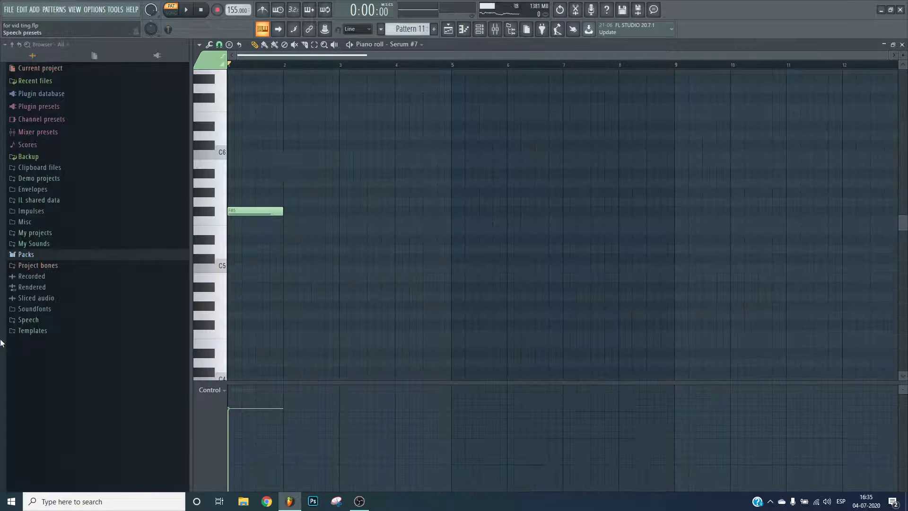
key("space")
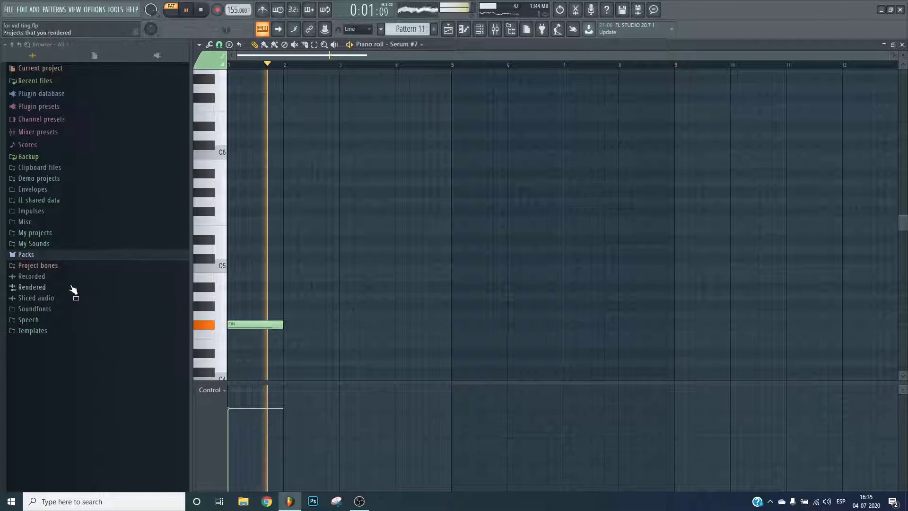
key("ctrl+Up")
key("space")
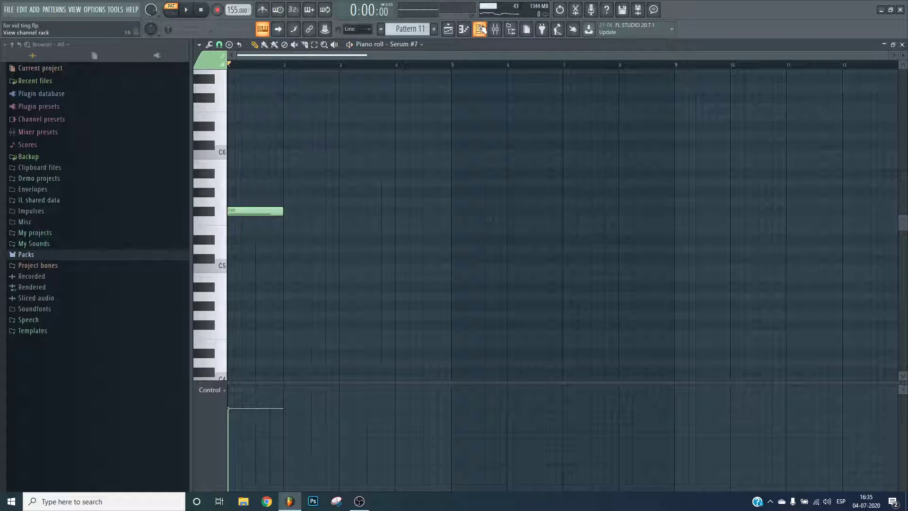
- Set Serum #7 oscillator A's wavetable to Reesey Mess 1 [SL] and play the pattern with the mixer open
key("F6")
left_click(790, 322)
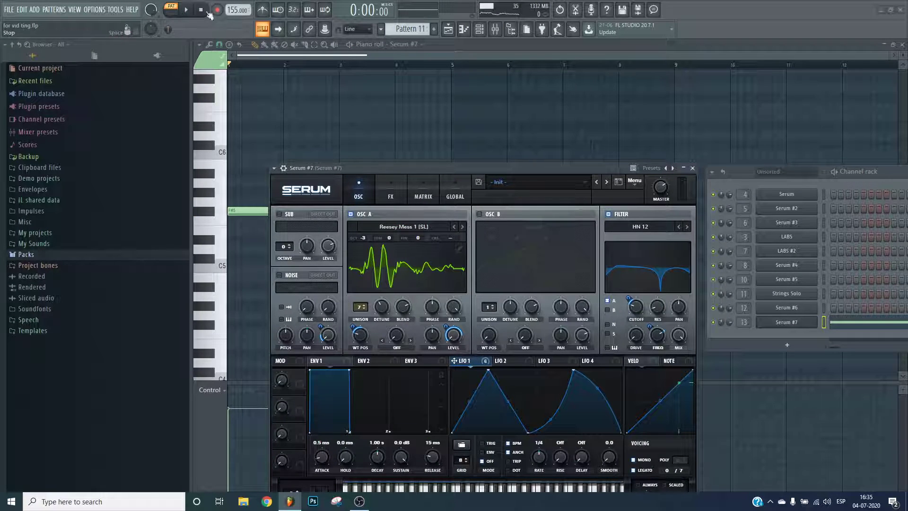
key("space")
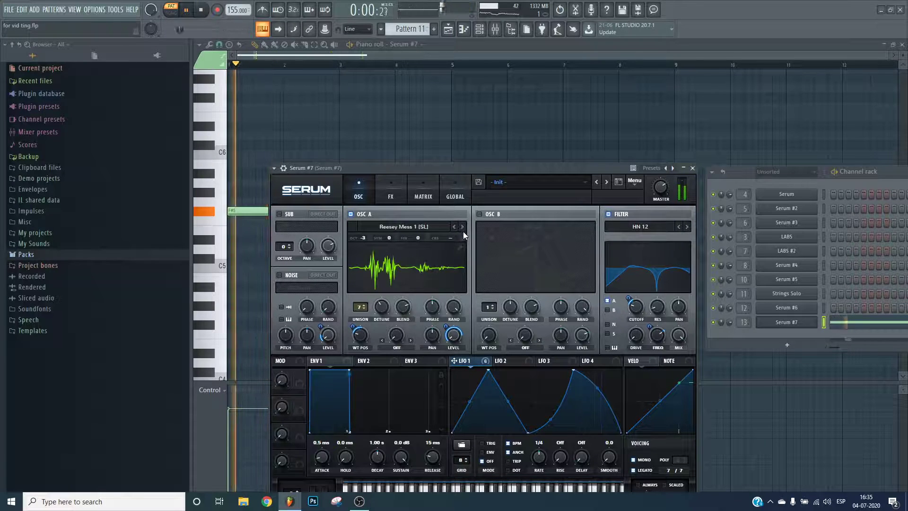
left_click(495, 29)
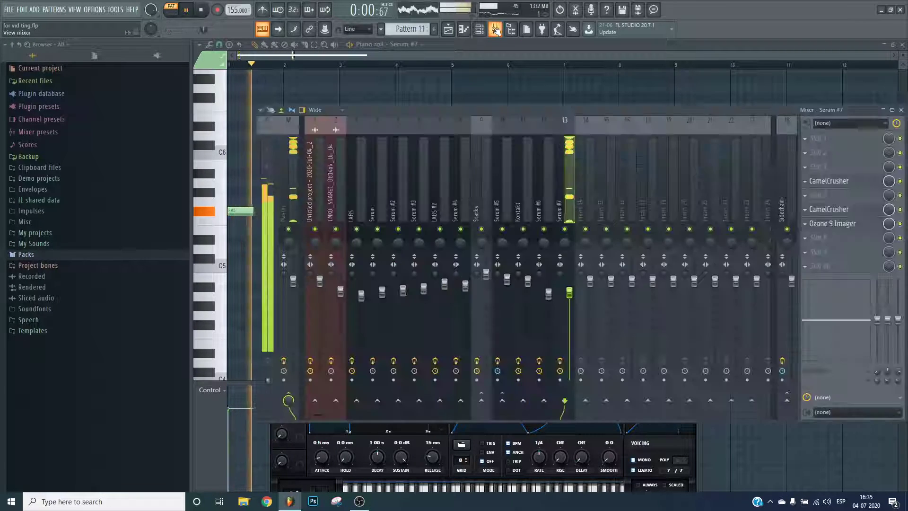
- Audition the Pattern 11 note one octave down once more, and return it to its higher octave
left_click(464, 29)
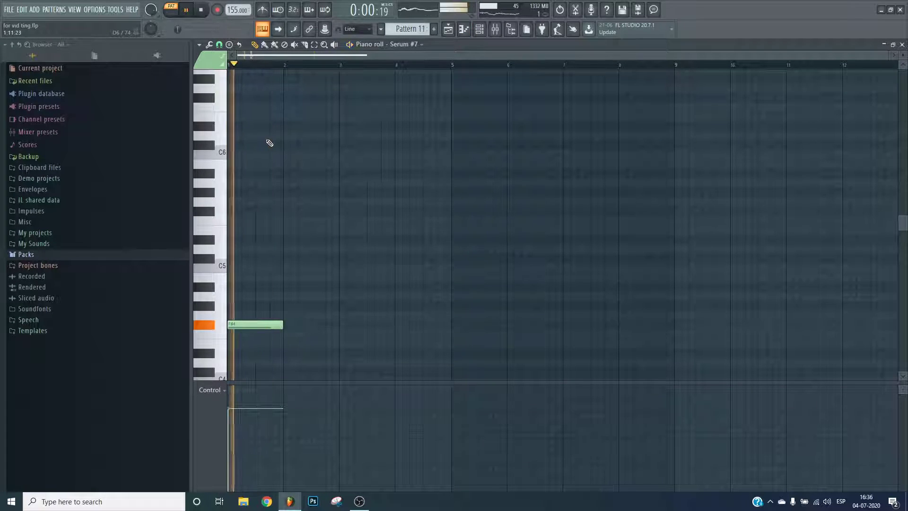
left_click(479, 30)
key("space")
key("space")
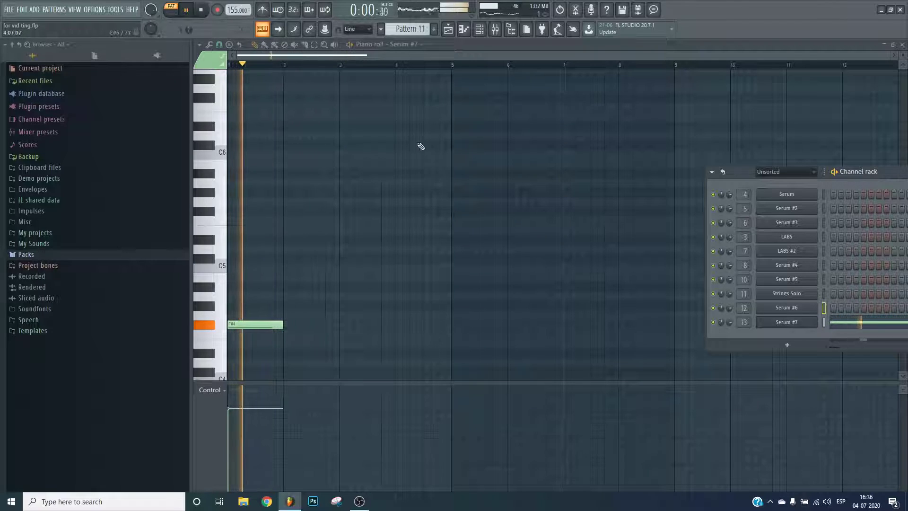
key("F6")
key("ctrl+Up")
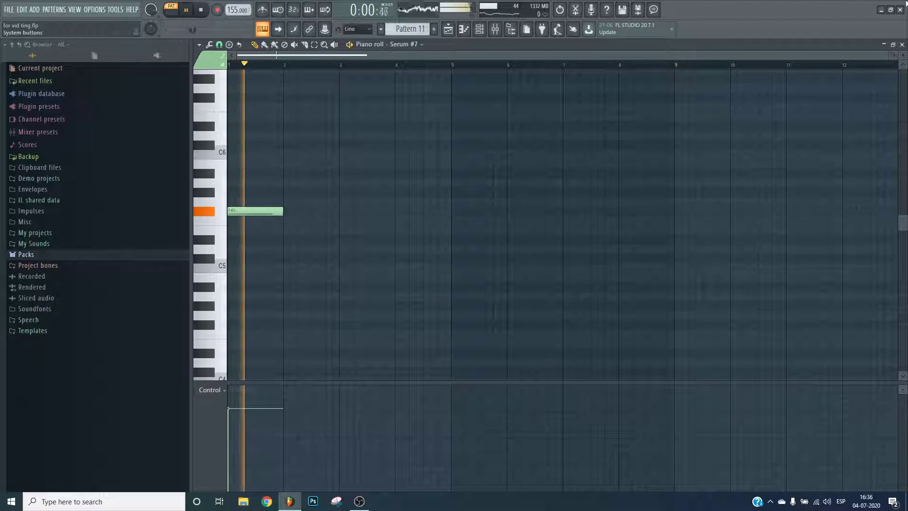
- Stop playback and open the Serum #7 synth from the channel rack
key("space")
key("F6")
left_click(782, 312)
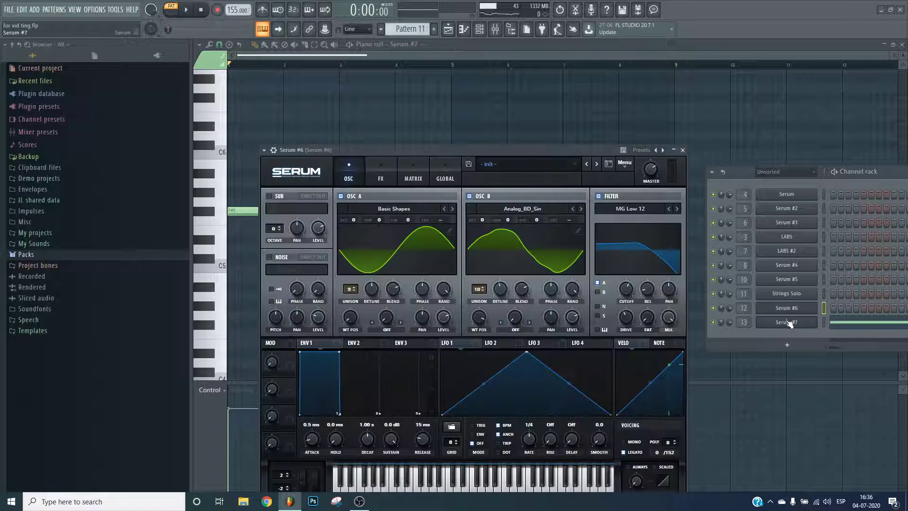
left_click(787, 322)
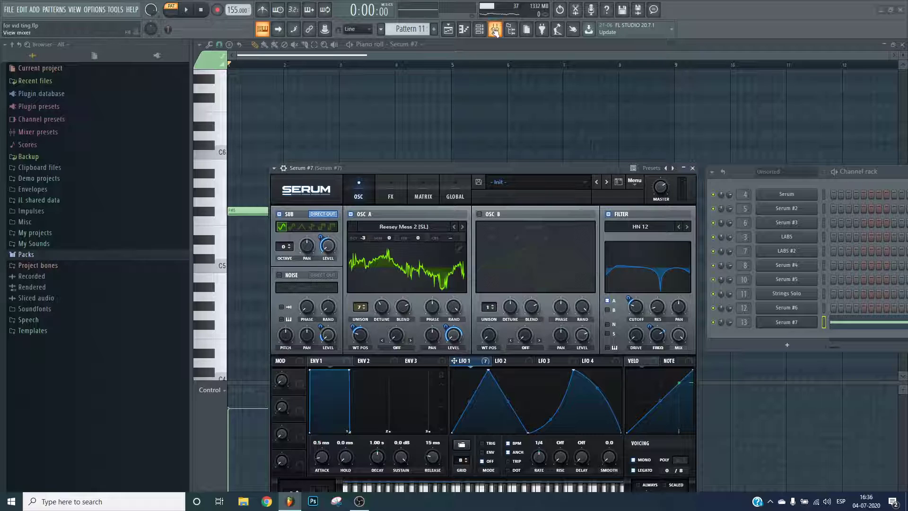
- Load Vocodex into effect slot 5 of the Serum #7 mixer track, between the two CamelCrushers
left_click(479, 34)
left_click(495, 32)
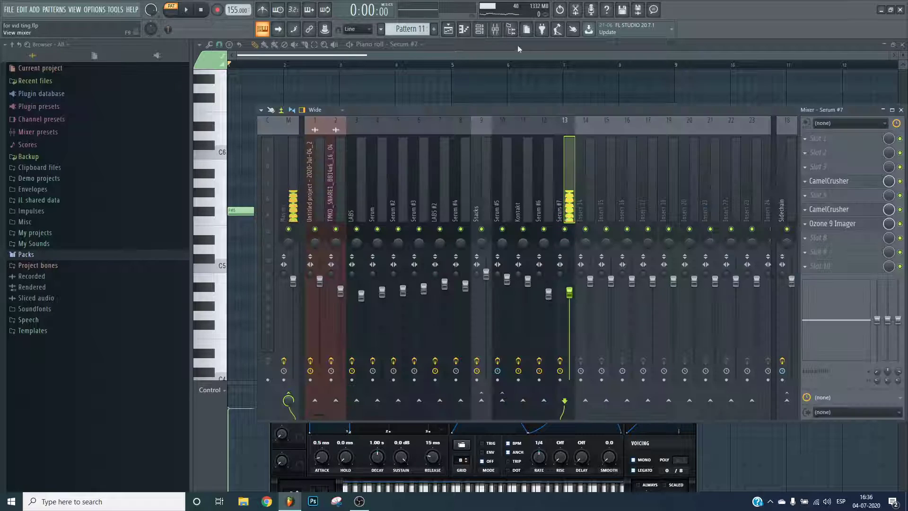
left_click(807, 196)
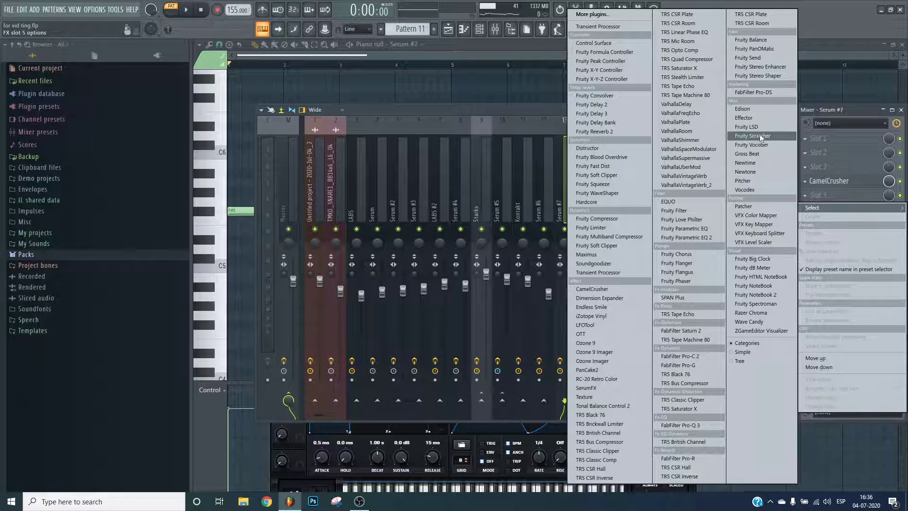
left_click(751, 190)
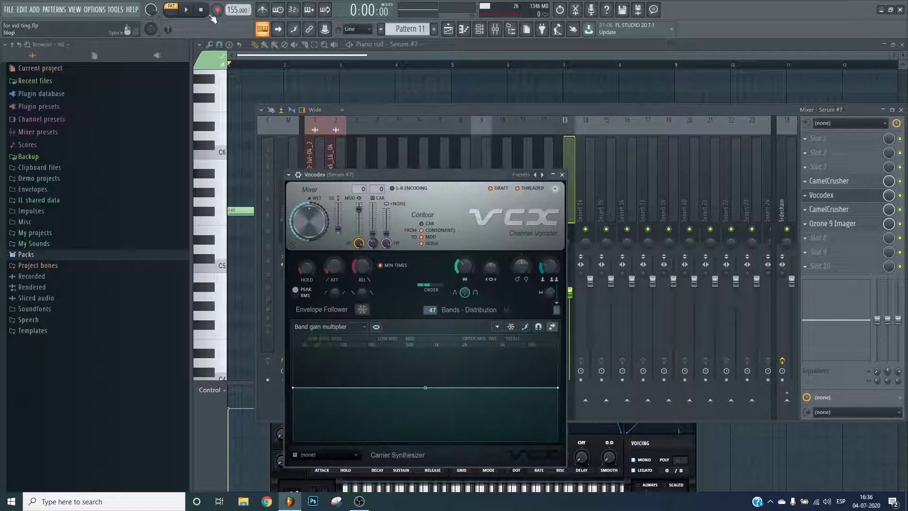
- Adjust Vocodex's band controls while the pattern plays, and shape its band gain multiplier curve to cut the lowest bands and keep the rest level
key("space")
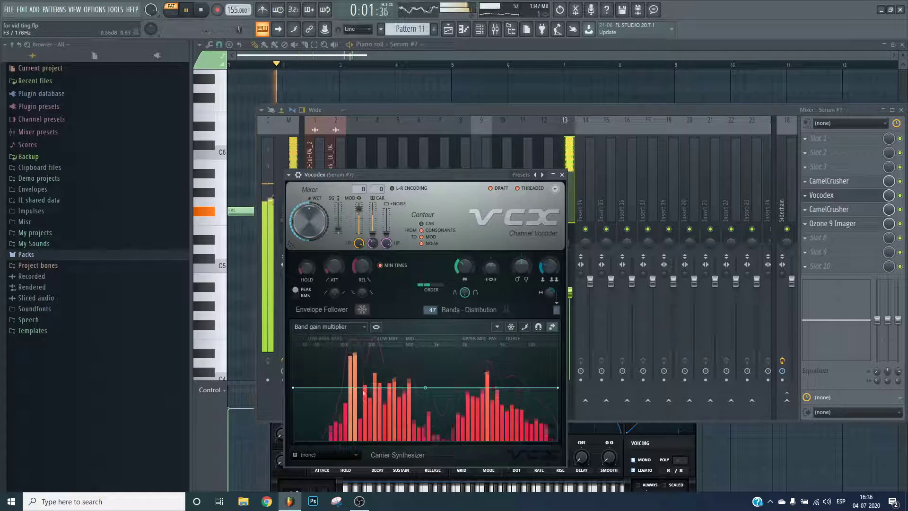
mouse_move(336, 396)
left_mouse_down()
mouse_move(348, 414)
mouse_move(338, 394)
left_mouse_up()
left_click_drag(491, 268, 522, 274)
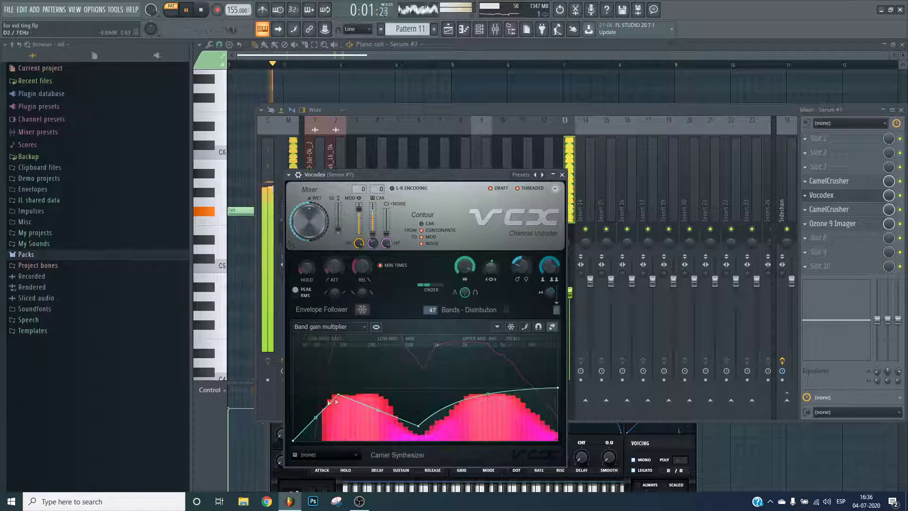
right_click(464, 389)
mouse_move(464, 389)
left_mouse_down()
mouse_move(480, 337)
mouse_move(489, 441)
mouse_move(466, 394)
left_mouse_up()
left_click_drag(338, 395, 344, 438)
left_click_drag(426, 428, 331, 458)
left_click_drag(384, 403, 432, 398)
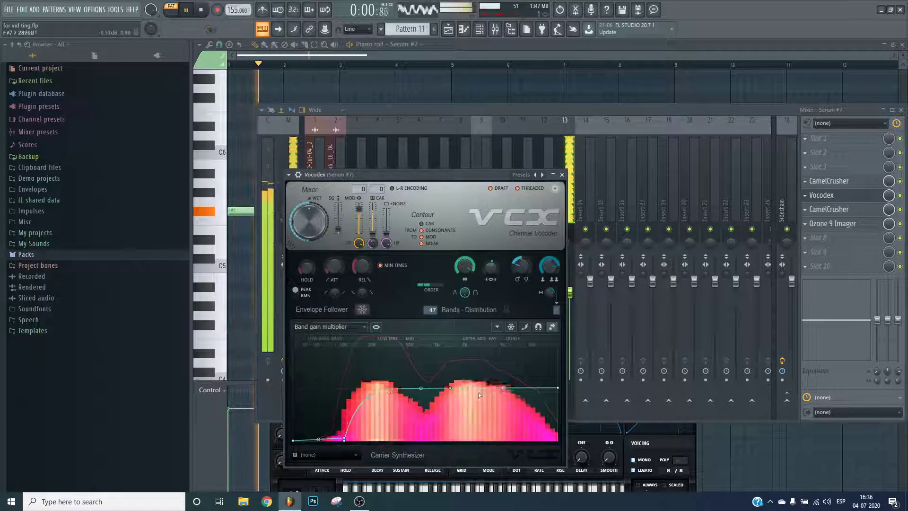
- Add OTT before Ozone 9 Imager and Fruity parametric EQ 2 after it on Serum #7, with a deep low-mid cut in the EQ
left_click(857, 210)
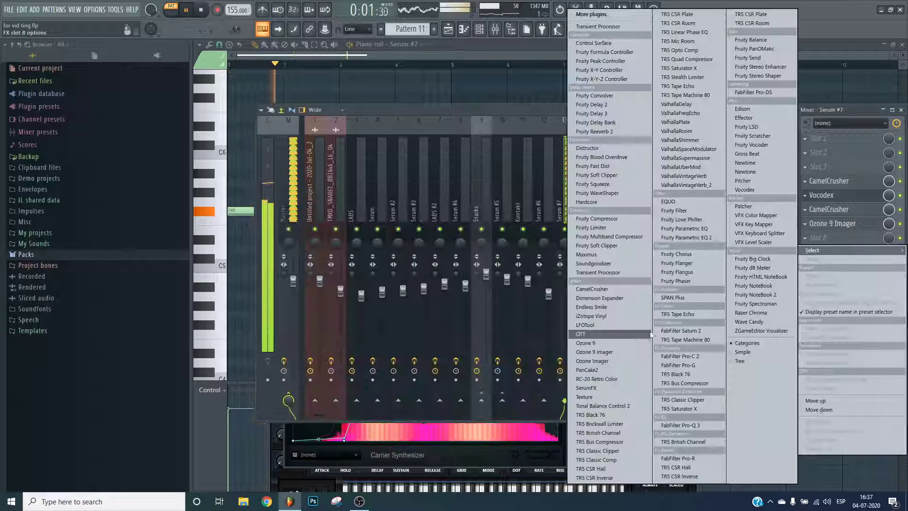
left_click(722, 222)
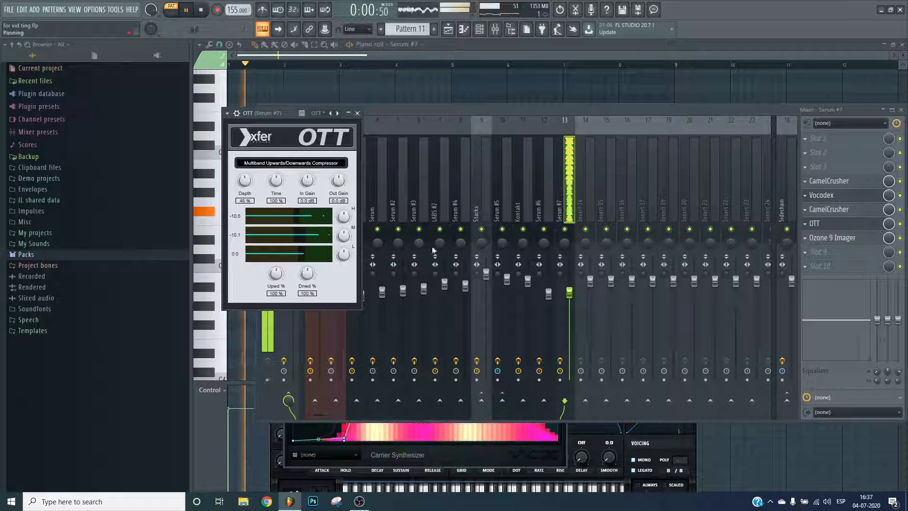
left_click(832, 252)
left_click(614, 243)
left_click_drag(354, 214, 334, 198)
mouse_move(343, 250)
left_mouse_down()
mouse_move(343, 242)
mouse_move(344, 255)
left_mouse_up()
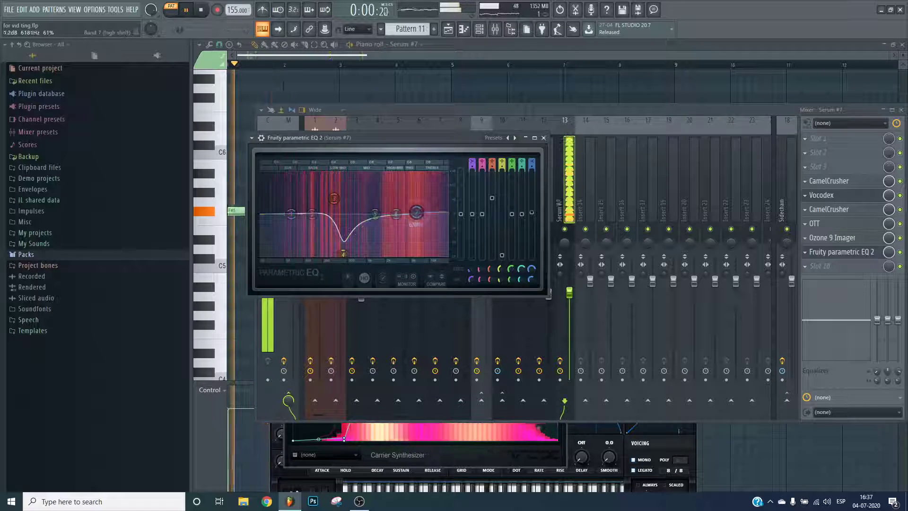
- Review the Fruity parametric EQ 2, Vocodex and second CamelCrusher settings on the Serum #7 mixer track
left_click(850, 252)
left_click(841, 195)
left_click(838, 209)
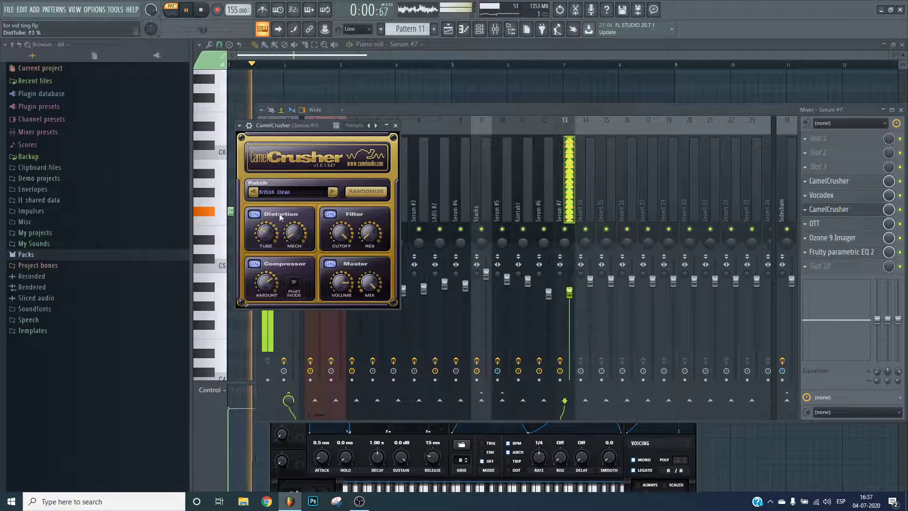
left_click(843, 212)
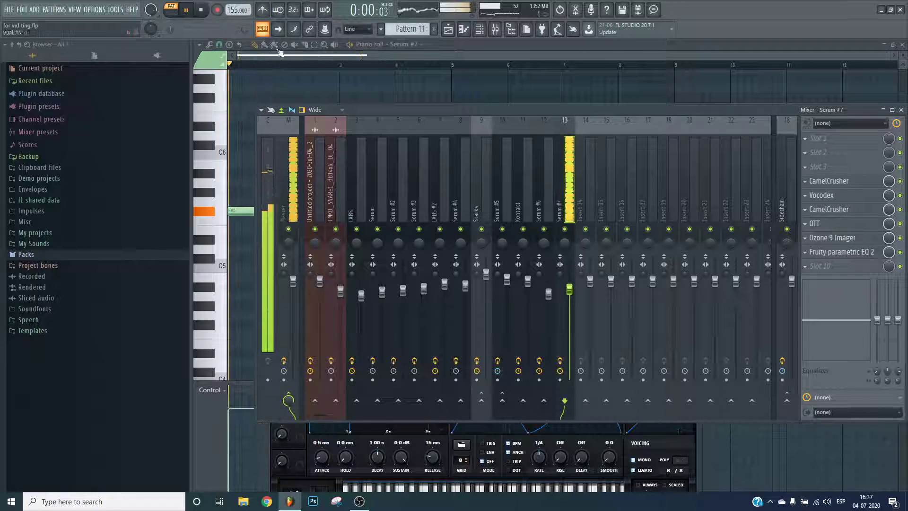
- Play the full arrangement in song mode and check the mix in Tonal Balance Control 2 on the master track
key("F9")
key("F5")
key("l")
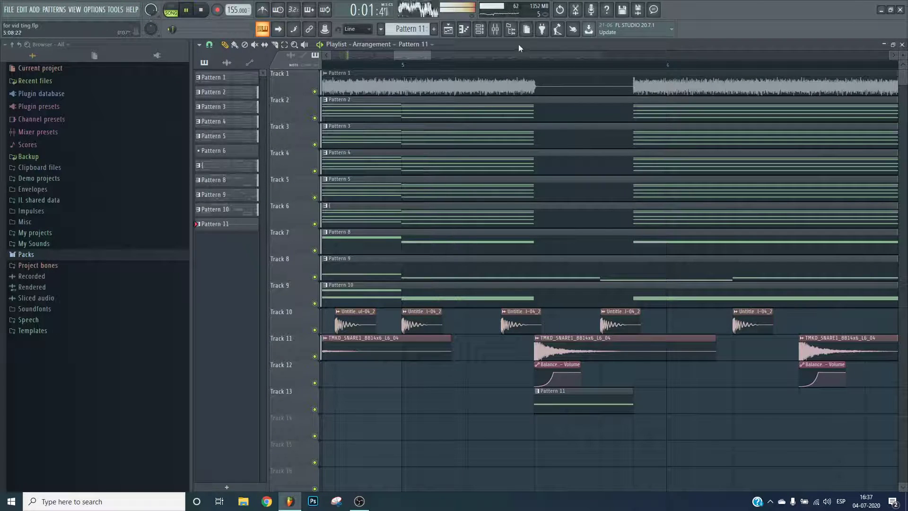
left_click(503, 29)
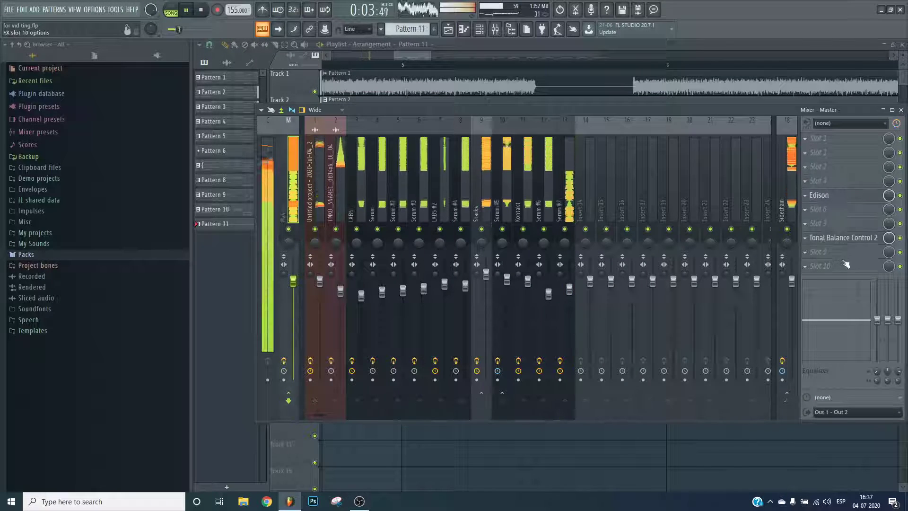
left_click(824, 251)
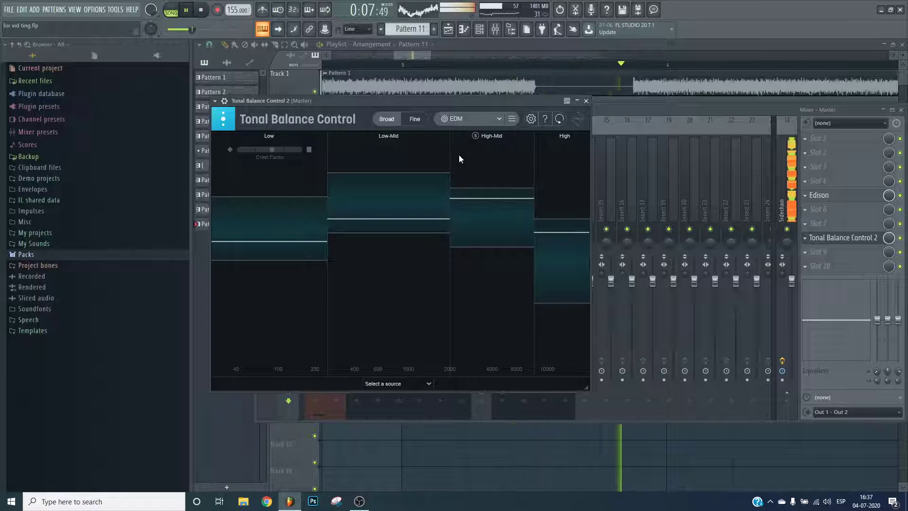
key("Escape")
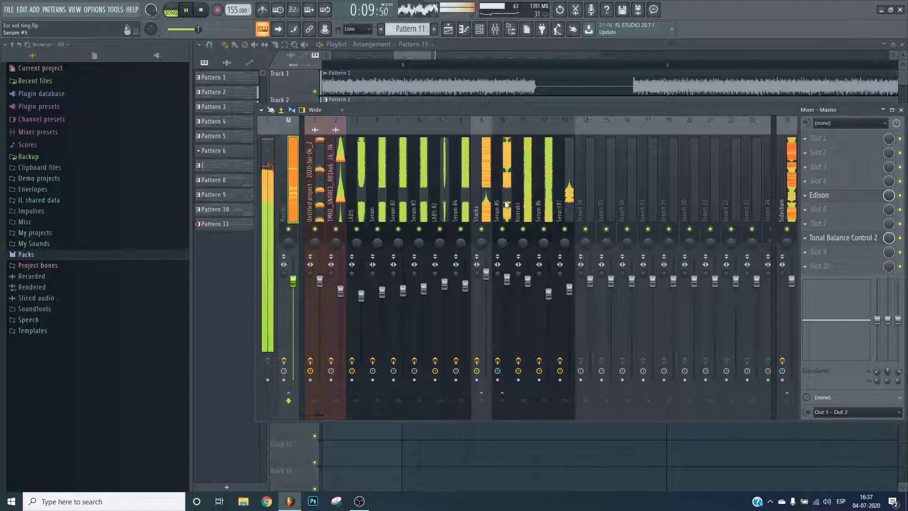
- Inspect an effect on the Serum #7 track during song playback, reselect the master track and stop the song
left_click(567, 199)
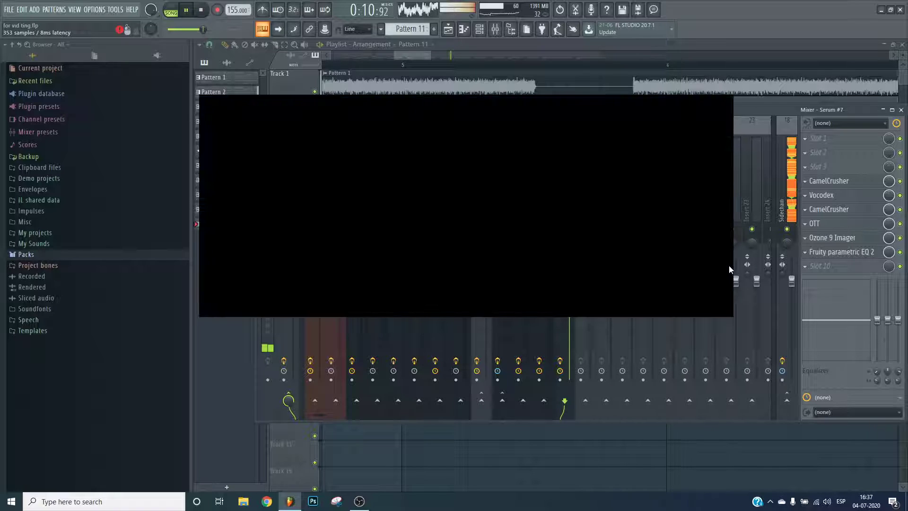
key("Escape")
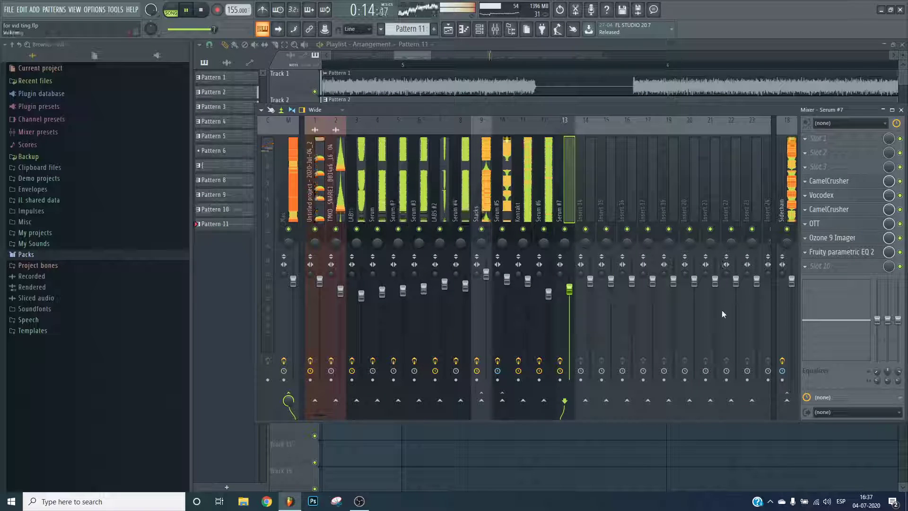
left_click(280, 160)
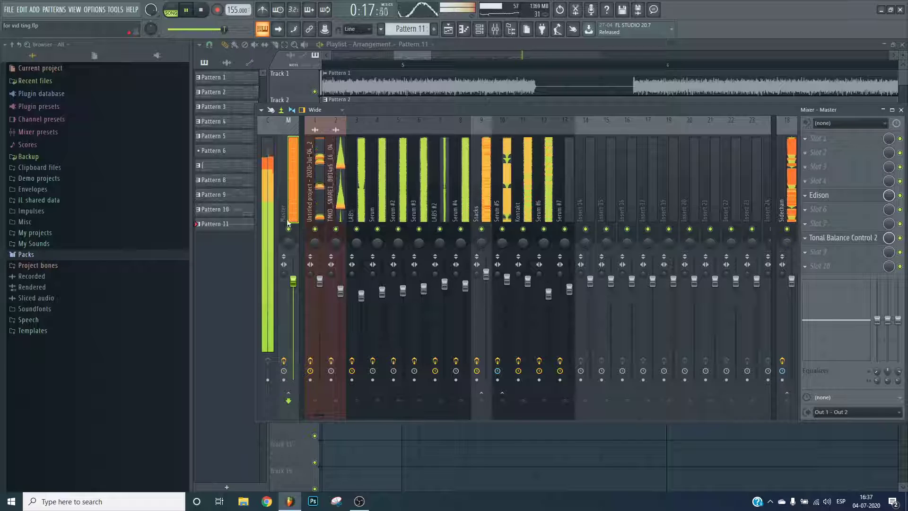
key("space")
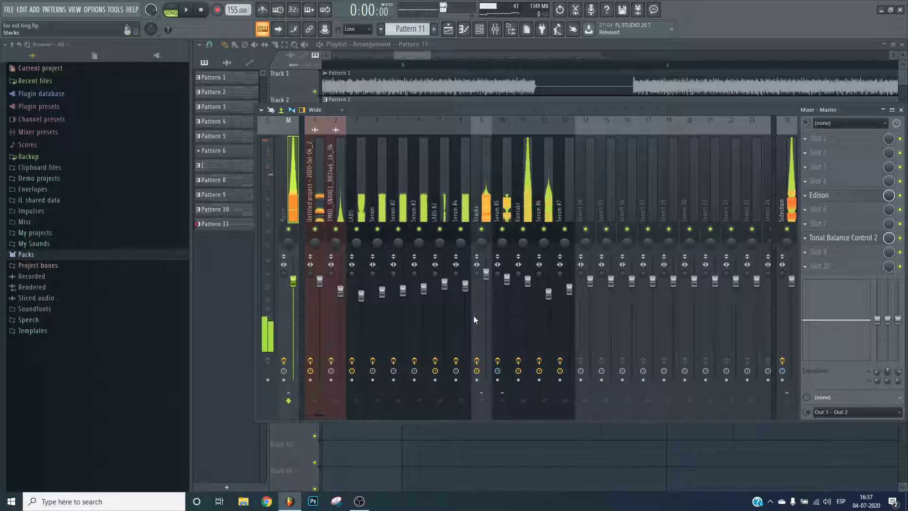
left_click(360, 500)
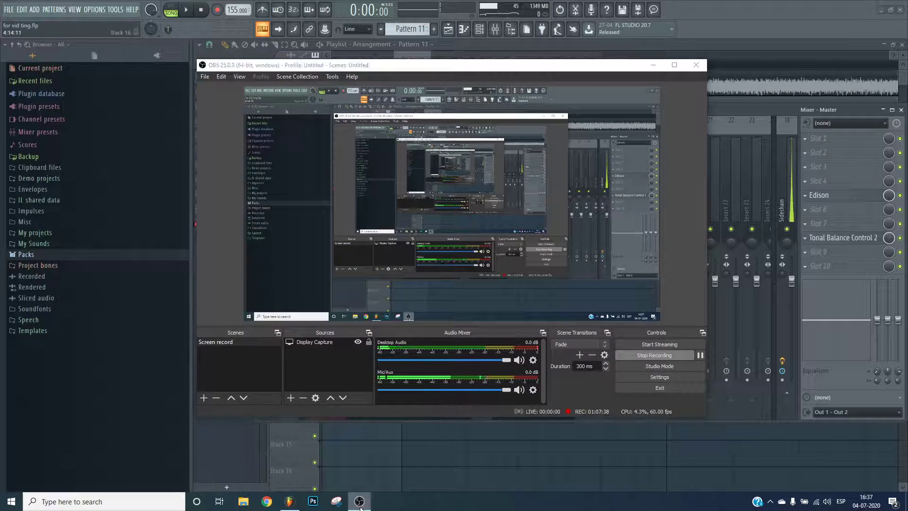
left_click(360, 503)
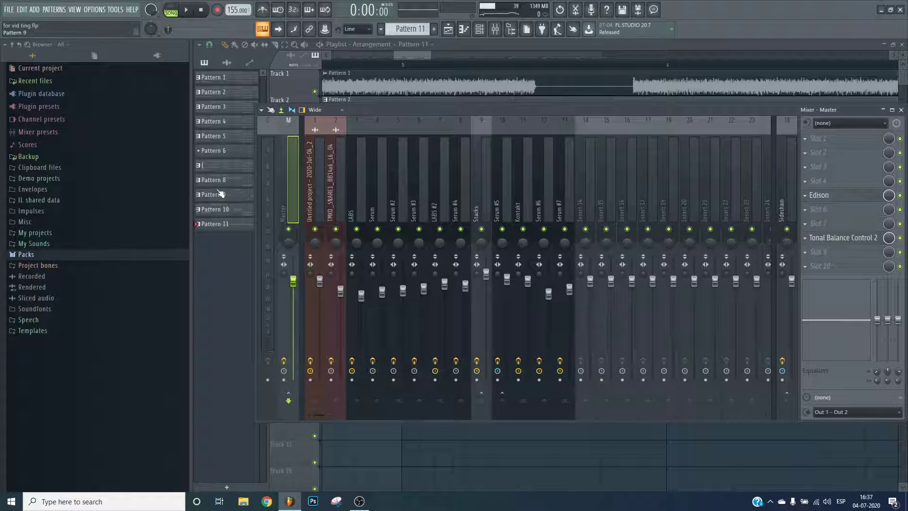
- Play the arrangement around the Pattern 11 clip, solo the Serum #7 mixer track and stop playback
key("F9")
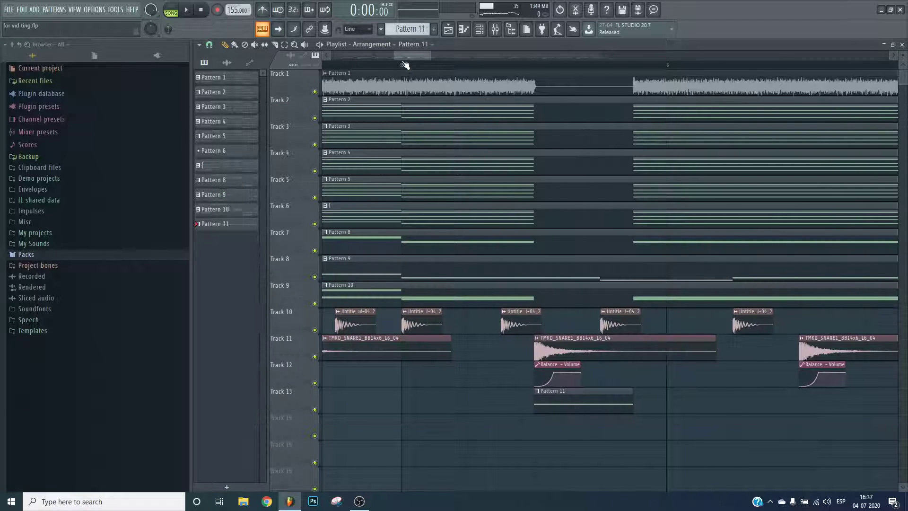
scroll(419, 70, "down", 6)
scroll(312, 263, "down", 4)
scroll(312, 263, "up", 4)
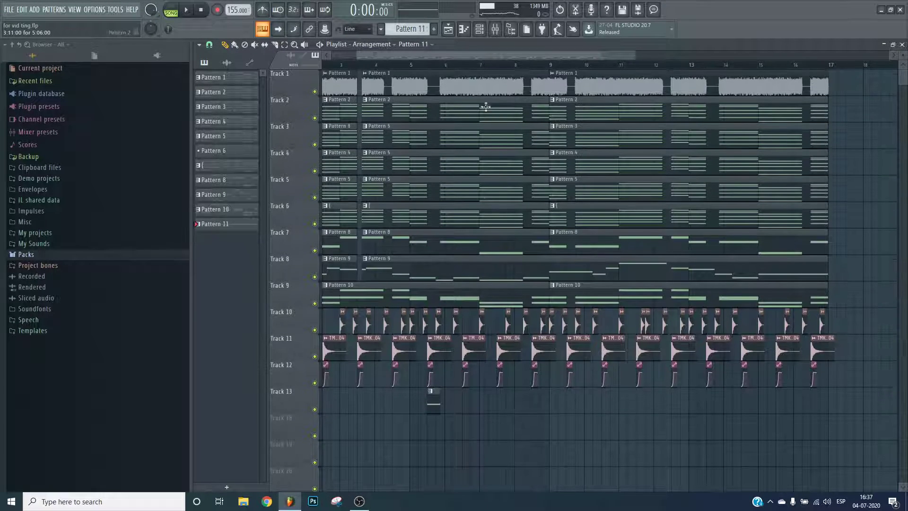
scroll(431, 72, "up", 5)
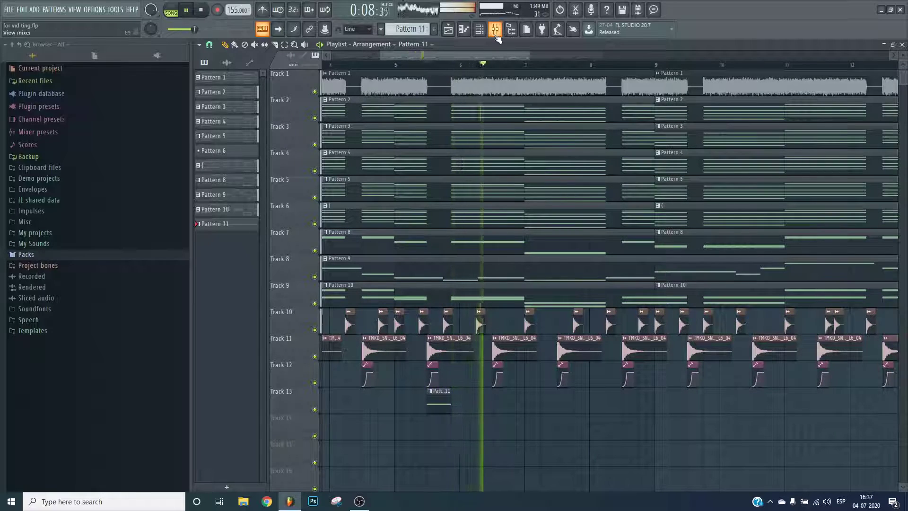
key("F9")
right_click(565, 230)
left_click(567, 208)
key("space")
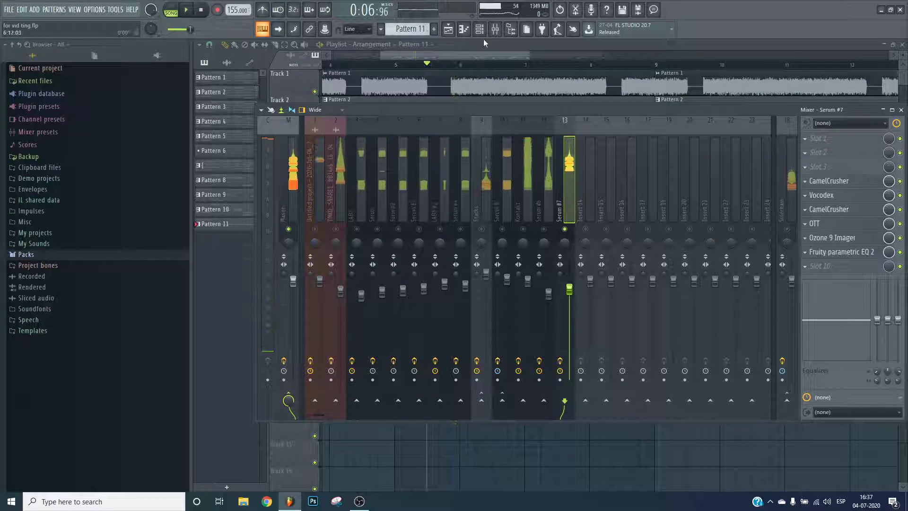
- Remove the low point between LFO 1's two peaks in Serum #7, set its rate to 1/2 and play Pattern 11 in pattern mode
left_click(480, 31)
left_click(771, 322)
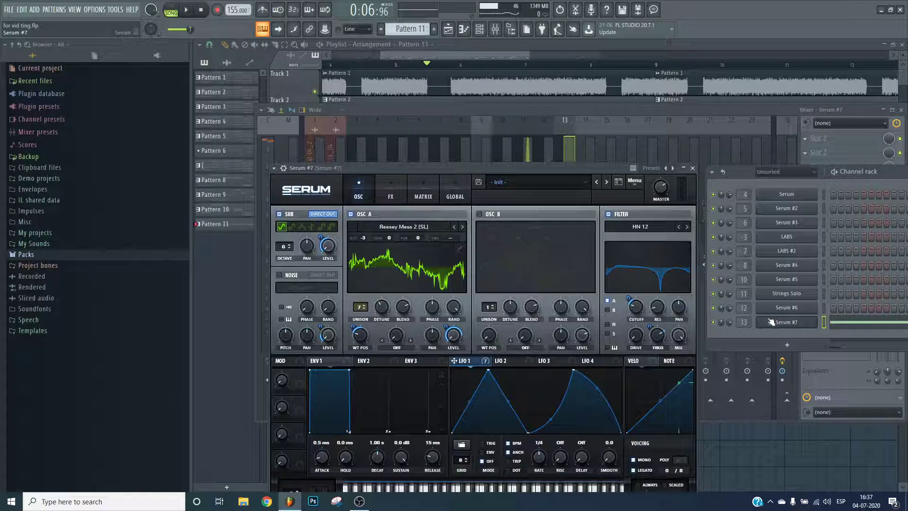
double_click(527, 432)
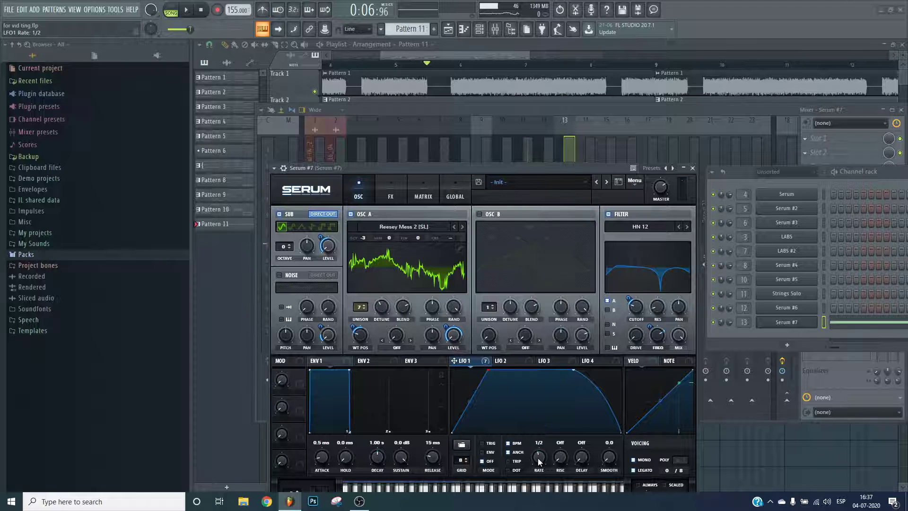
left_click(169, 6)
key("space")
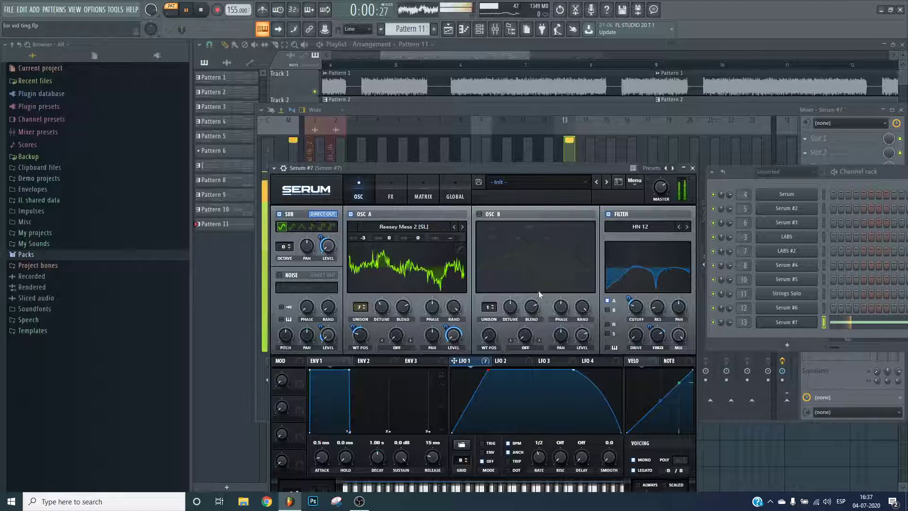
- Set oscillator A's unison to 2 voices and its wavetable position to 59, trying out its octave and detune controls
key("space")
left_click_drag(363, 238, 363, 258)
left_click_drag(383, 314, 382, 273)
left_click_drag(361, 309, 377, 290)
left_click_drag(360, 338, 360, 330)
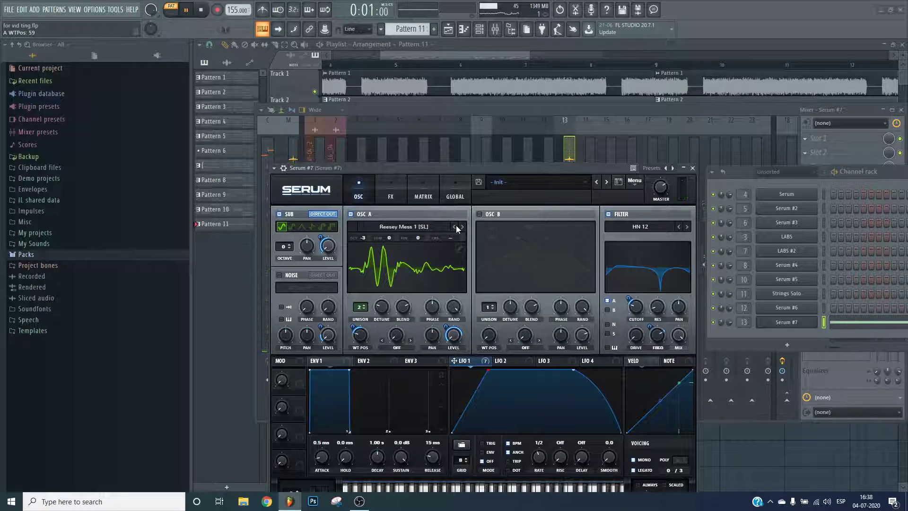
- Audition wavetables such as Phase Werb [SL] and Oddpass [SN] on oscillator A, choose Monster 8 [SL] at position 72 and stop playback
left_click(458, 225)
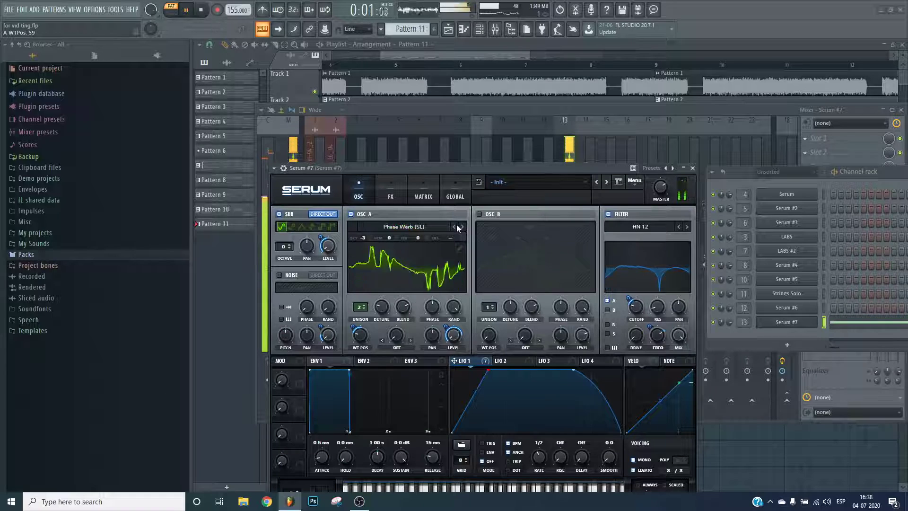
left_click(456, 225)
mouse_move(360, 335)
left_mouse_down()
mouse_move(365, 312)
mouse_move(366, 339)
left_mouse_up()
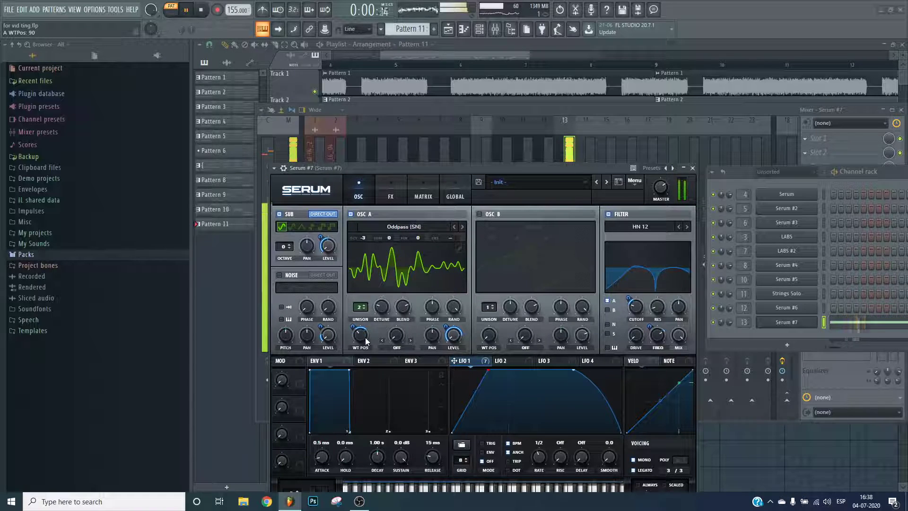
left_click(455, 227)
left_click(455, 226)
left_click_drag(360, 335, 365, 360)
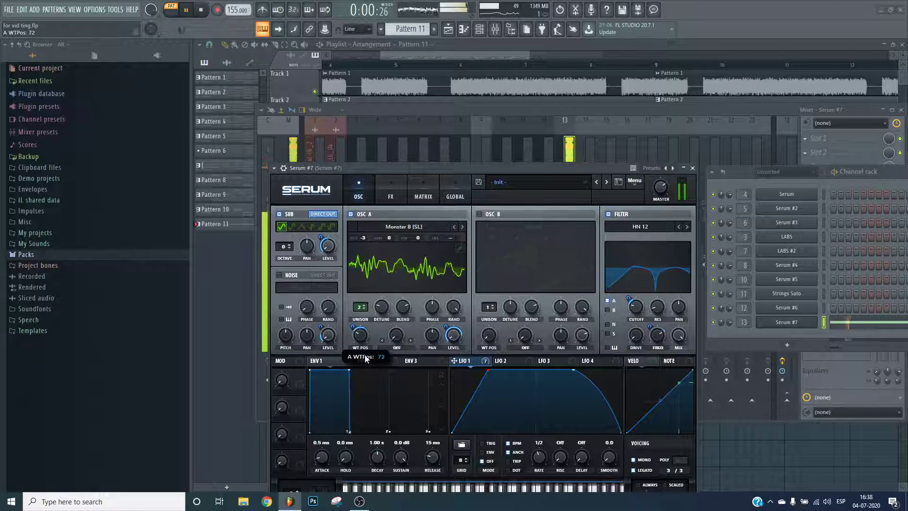
left_click(551, 153)
key("space")
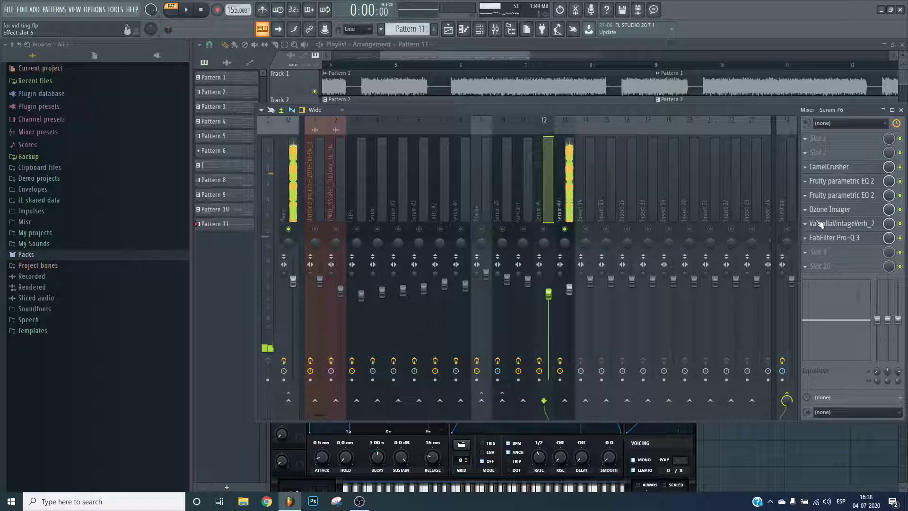
- Open Vocodex on the Serum #7 mixer track, load the Car horn carrier synthesizer preset and start playback
left_click(569, 203)
left_click(822, 195)
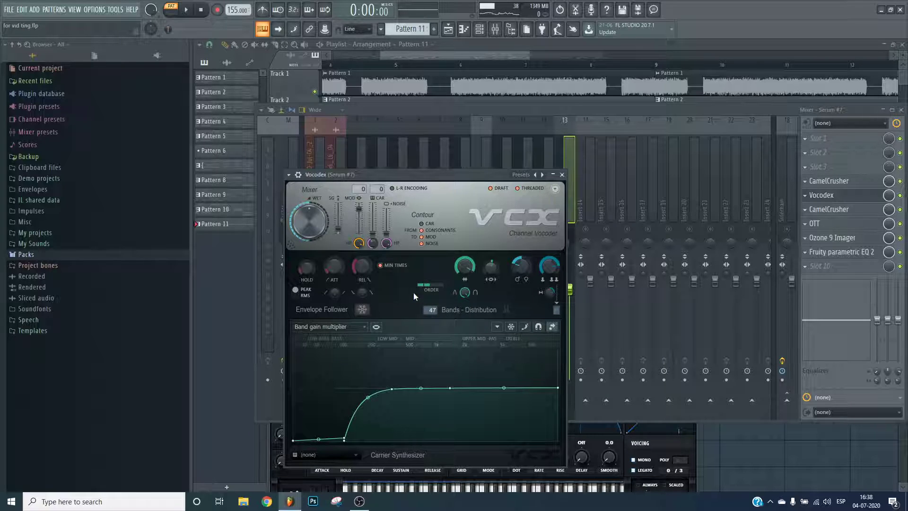
left_click(354, 455)
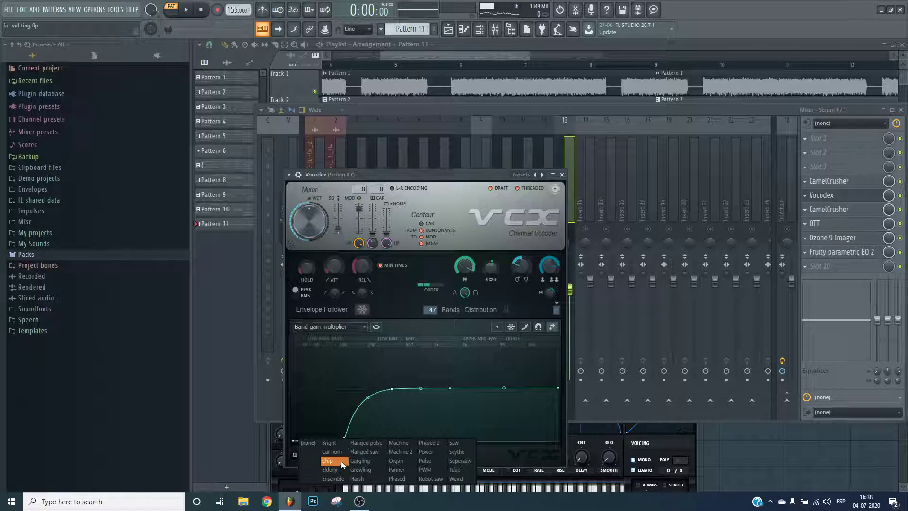
left_click(346, 460)
key("space")
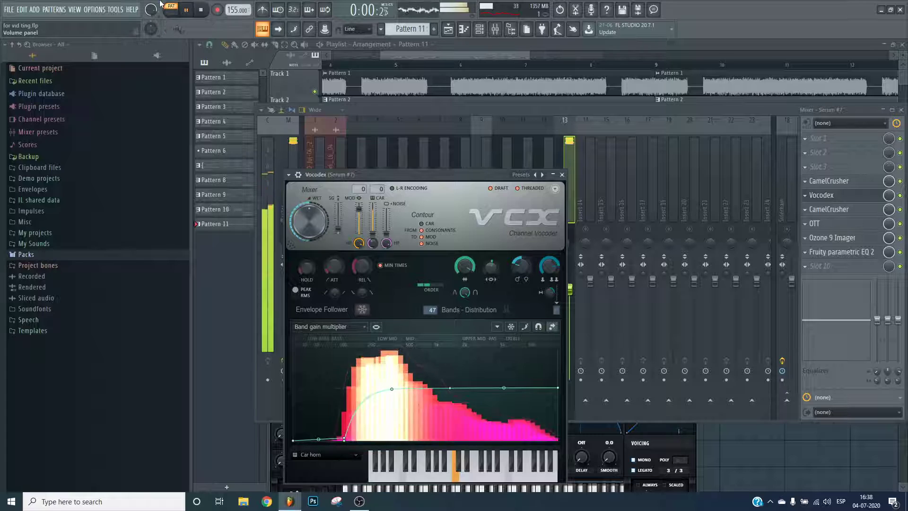
- Audition other carrier synthesizer presets in Vocodex, choose Supersaw and stop playback
left_click(326, 457)
left_click(326, 457)
left_click(325, 456)
left_click(400, 451)
left_click(358, 456)
left_click(367, 454)
left_click(333, 455)
left_click(456, 461)
key("space")
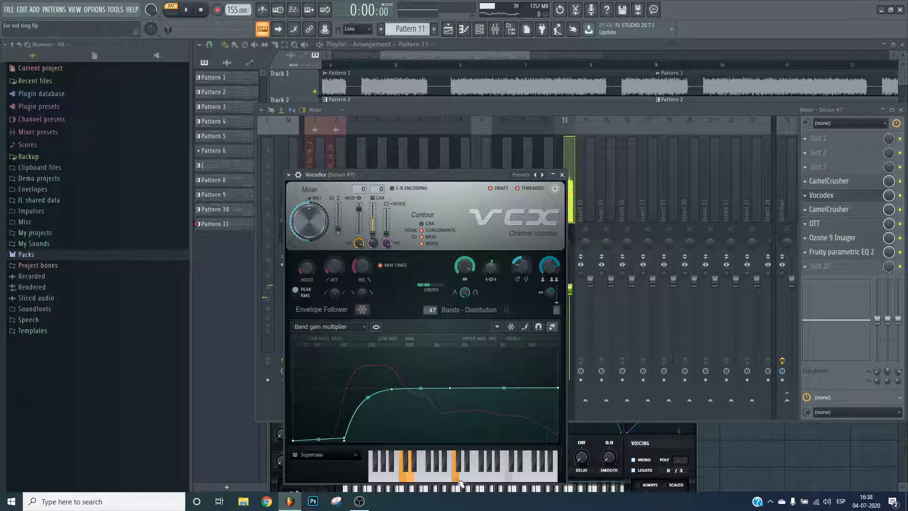
- Play the pattern while reshaping Vocodex's band gain curve to cut more of the low bands, and close Vocodex
key("space")
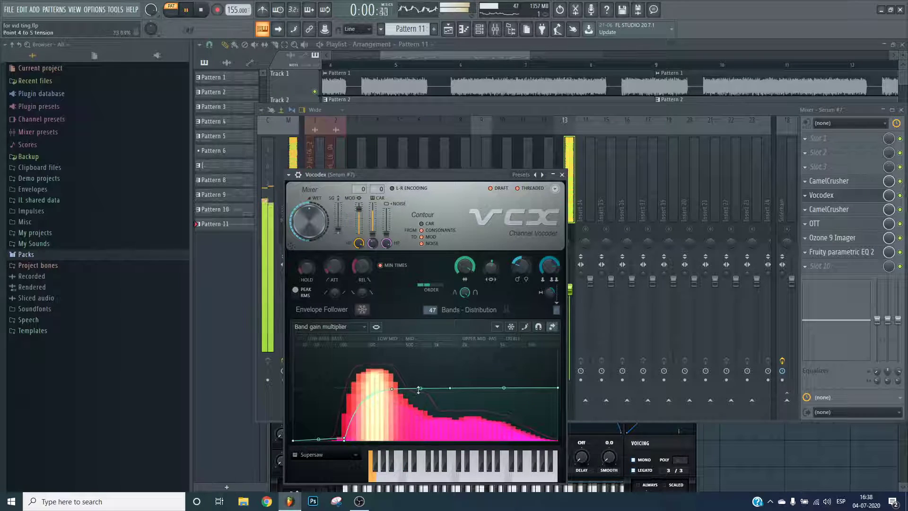
left_click_drag(450, 387, 382, 455)
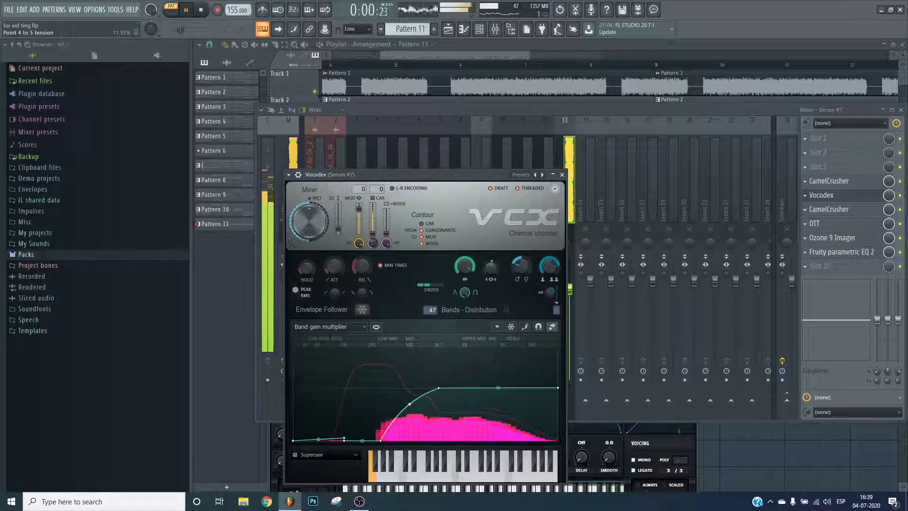
left_click(562, 174)
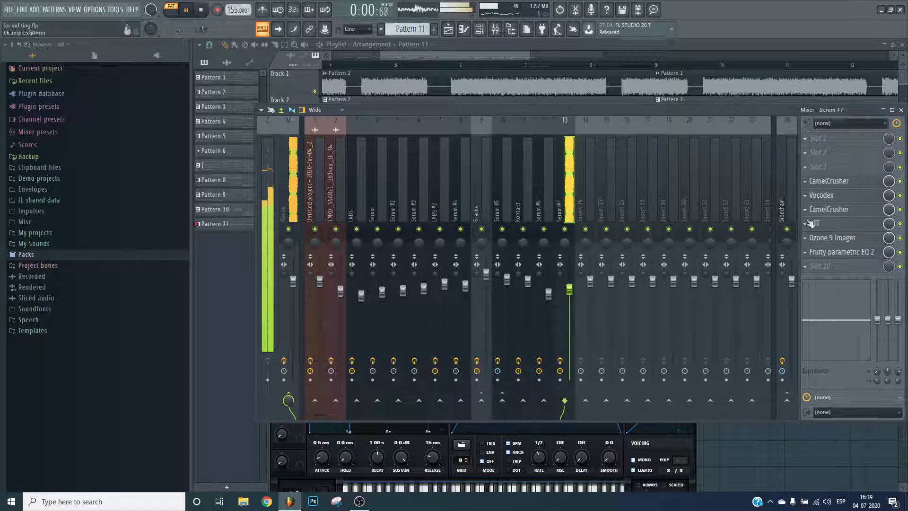
- Set Ozone 9 Imager's Band 2 width to about -5.1 and adjust Fruity parametric EQ 2 on the Serum #7 track
left_click(832, 238)
left_click_drag(270, 229, 270, 248)
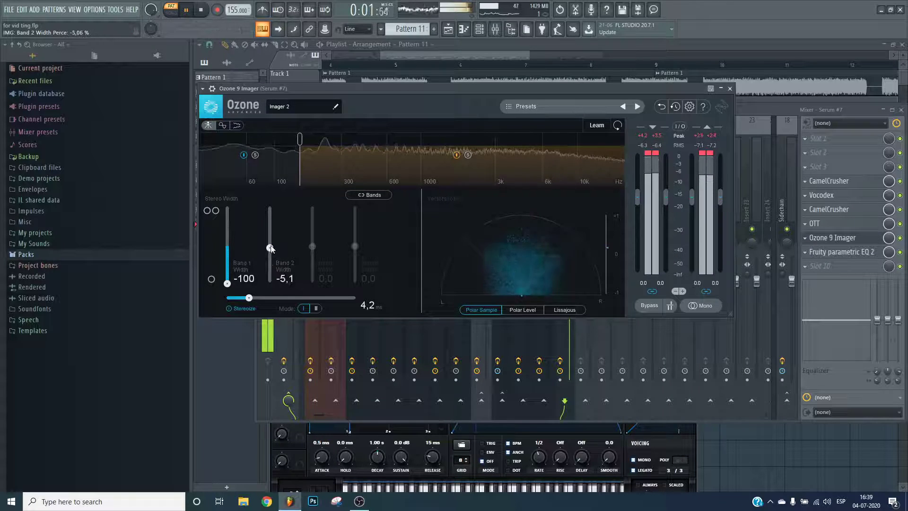
left_click(833, 237)
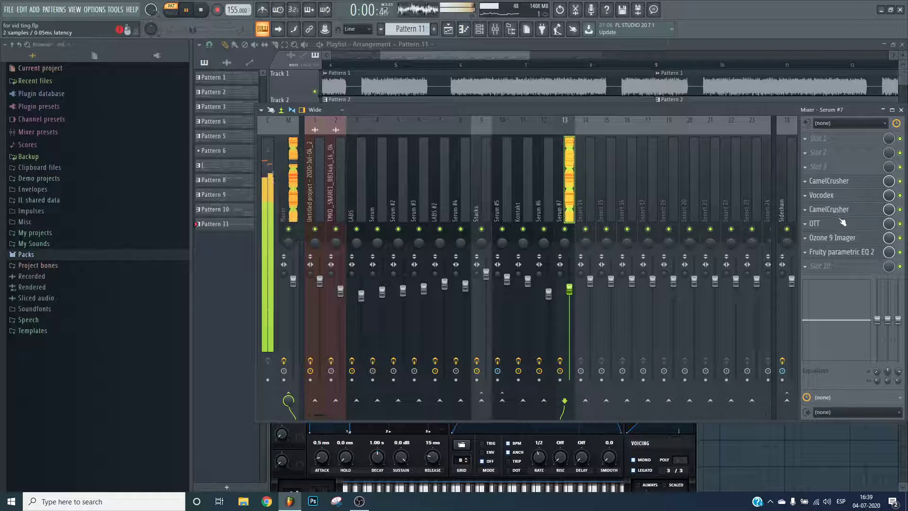
left_click(842, 252)
left_click_drag(395, 216, 392, 227)
left_click_drag(344, 251, 347, 234)
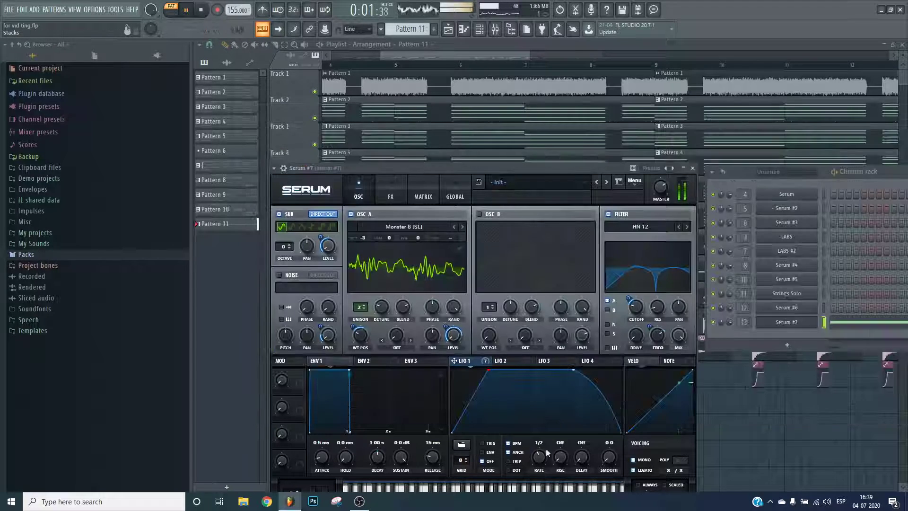
- Add Fruity Vocoder to slot 3 of the Serum #7 mixer track and play the pattern
left_click(507, 31)
left_click(823, 166)
mouse_move(833, 179)
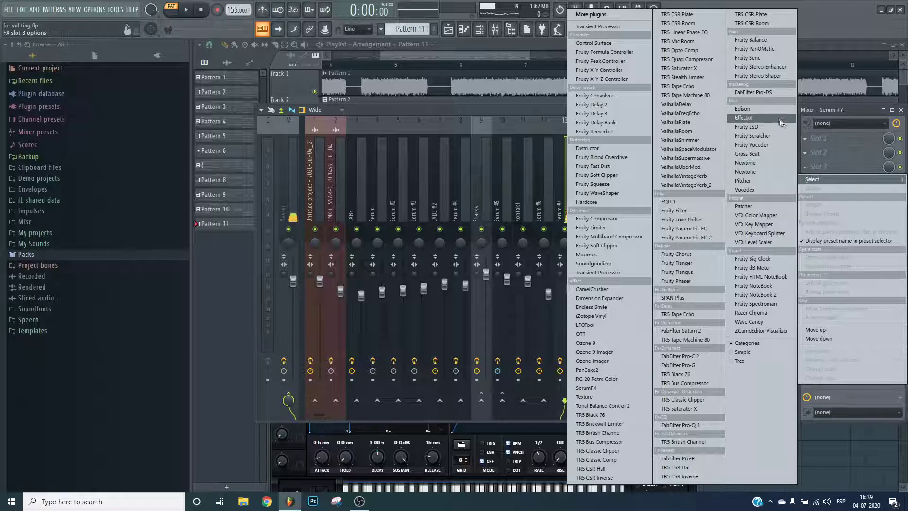
left_click(774, 145)
key("space")
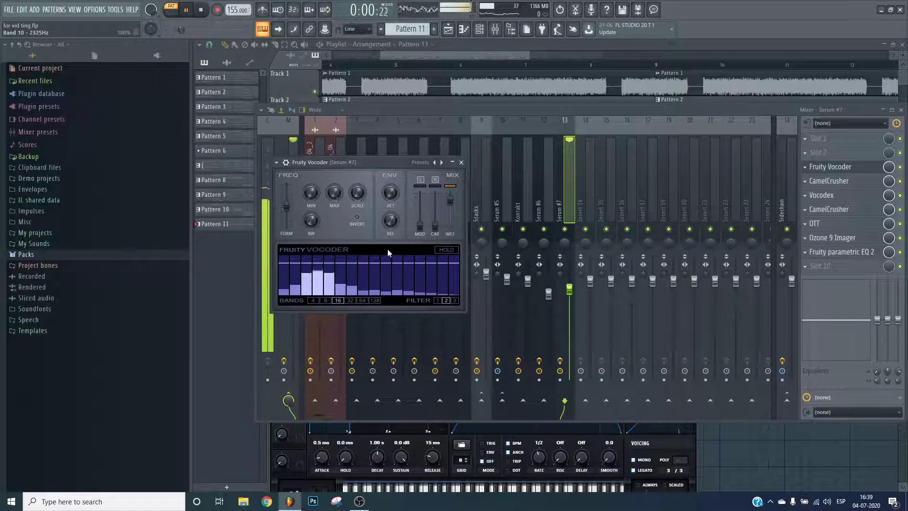
- Load Fruity Vocoder's Default preset, redraw its band levels and close the open windows
left_click(425, 162)
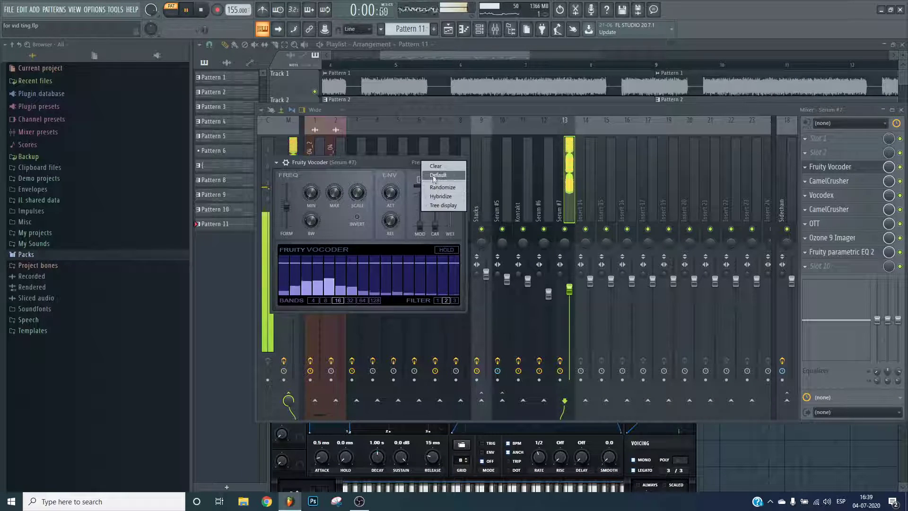
left_click(435, 176)
mouse_move(323, 271)
left_mouse_down()
mouse_move(322, 251)
mouse_move(316, 271)
mouse_move(300, 256)
left_mouse_up()
left_click_drag(375, 277, 384, 273)
key("Escape")
key("Escape")
key("Escape")
key("Escape")
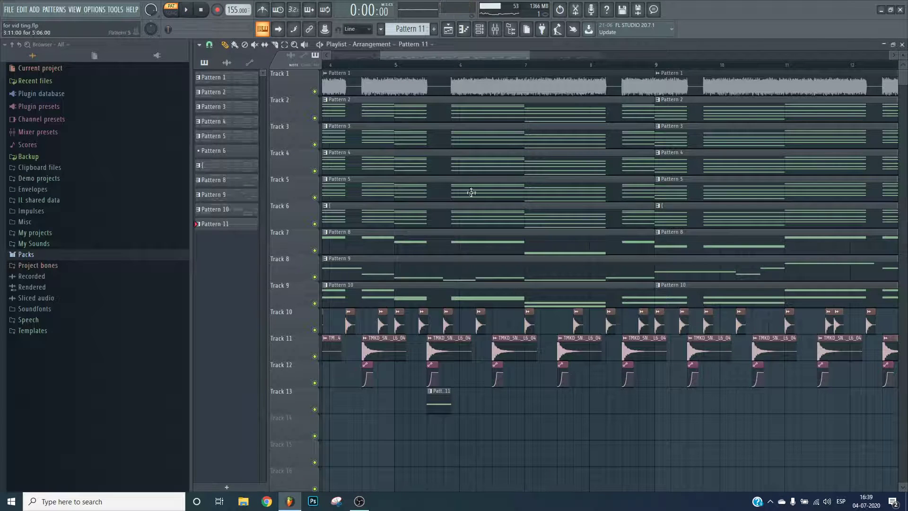
- Play the arrangement in song mode from just before the Pattern 11 clip in bar 5
scroll(427, 68, "up", 5)
key("l")
left_click(425, 65)
key("space")
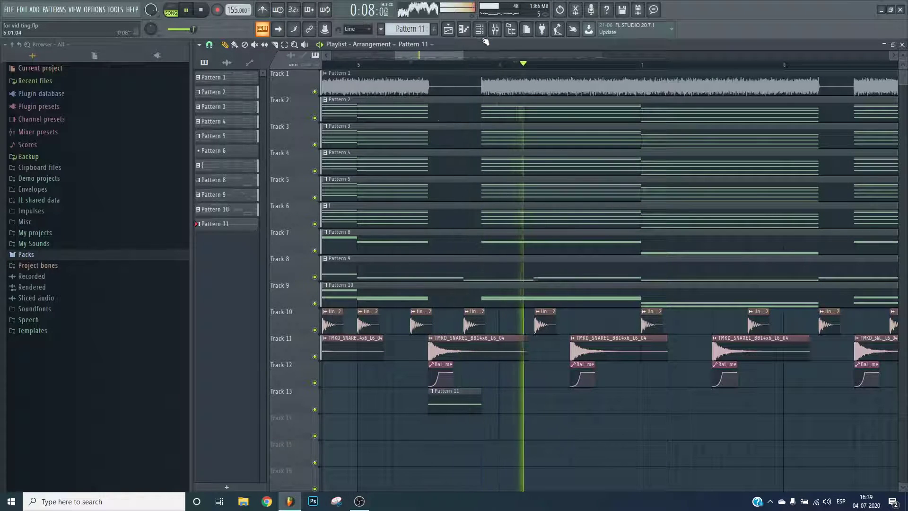
- Check the OTT settings on the Serum #7 mixer track, lower the track's volume fader and stop playback
key("F9")
left_click(814, 223)
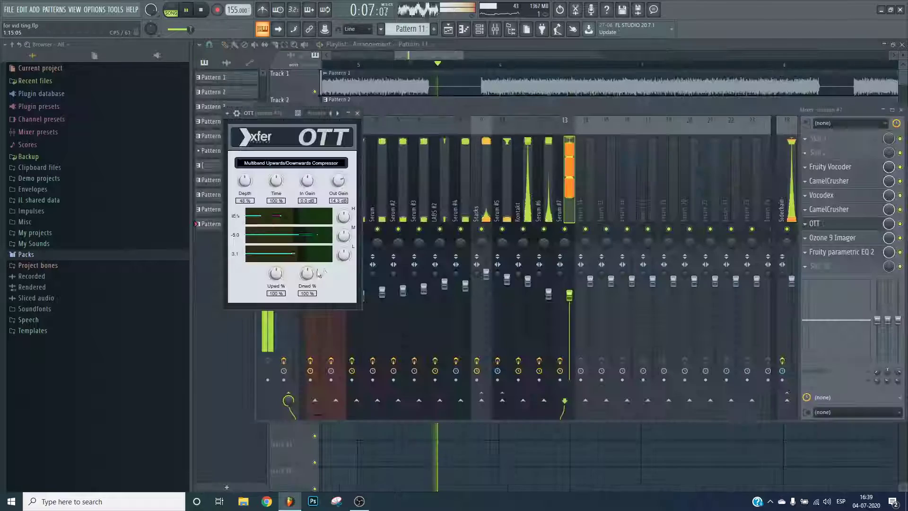
key("Escape")
key("F9")
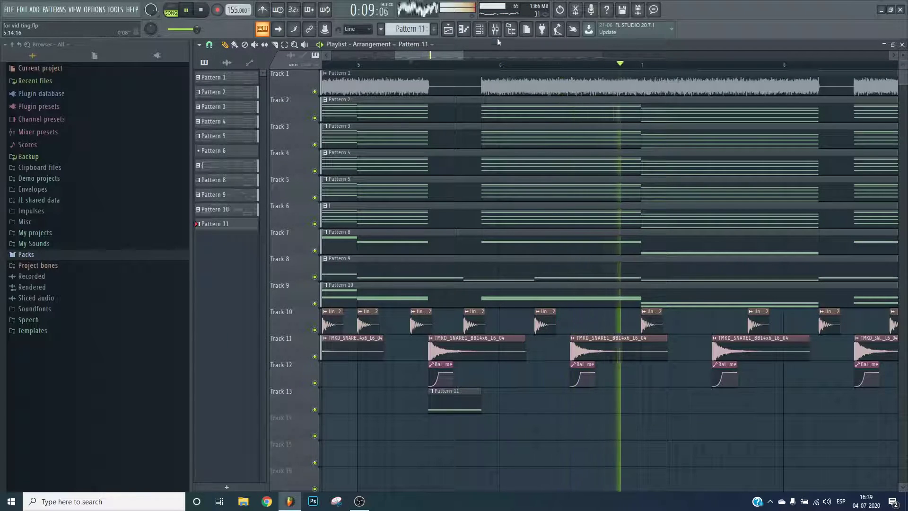
key("F9")
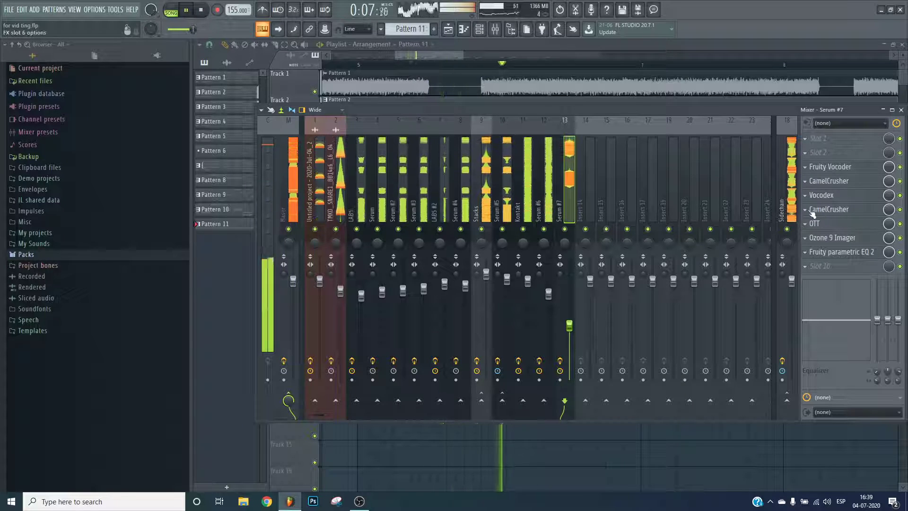
key("F9")
key("space")
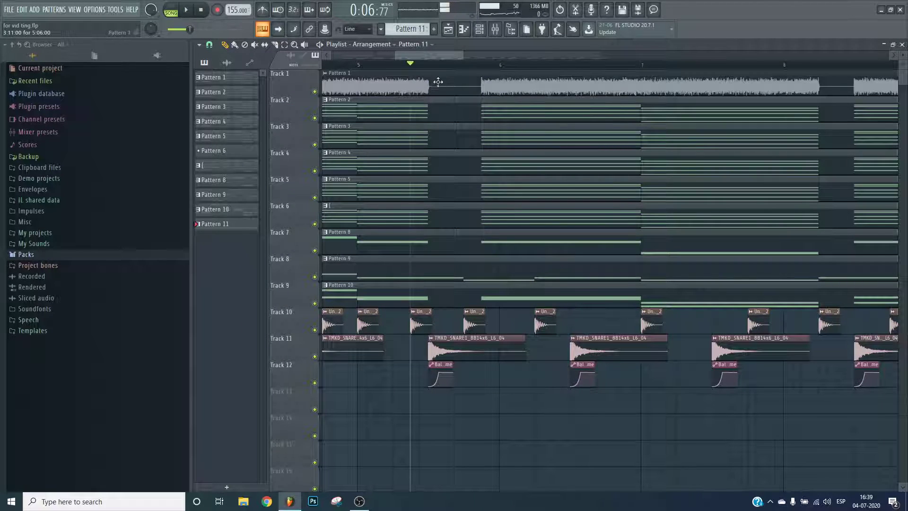
- Delete Pattern 11 from the project and confirm the deletion
scroll(439, 76, "up", 3)
right_click(230, 229)
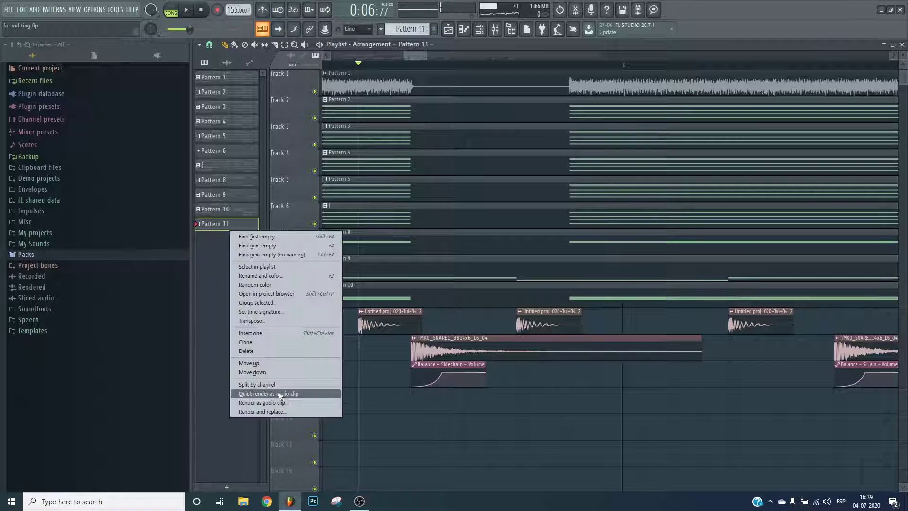
left_click(260, 352)
left_click(501, 279)
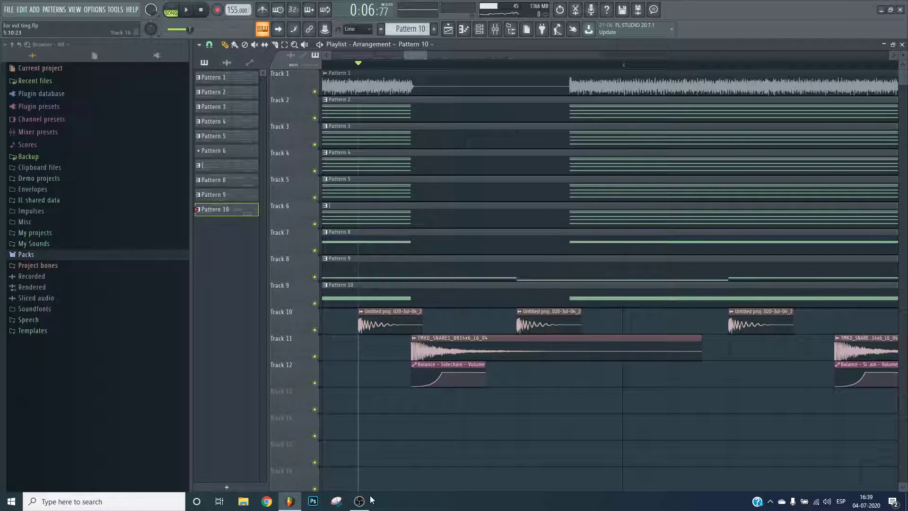
left_click(359, 501)
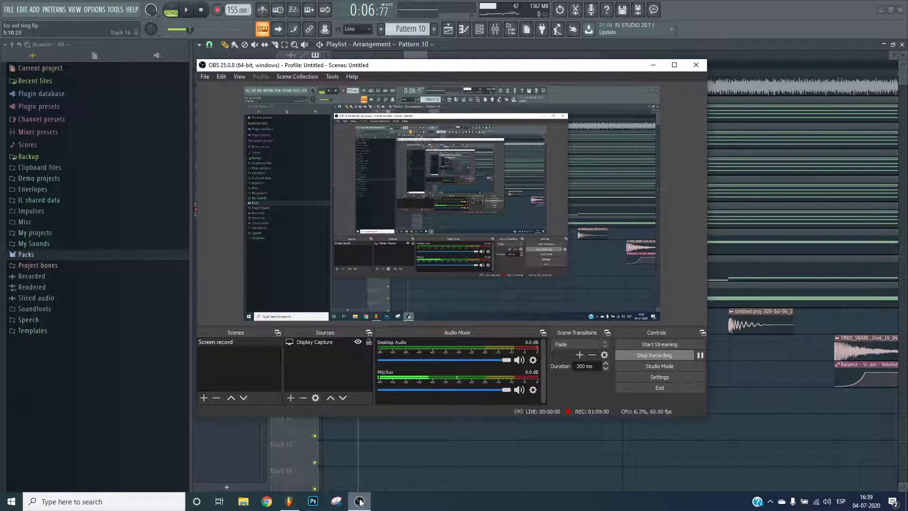
left_click(360, 501)
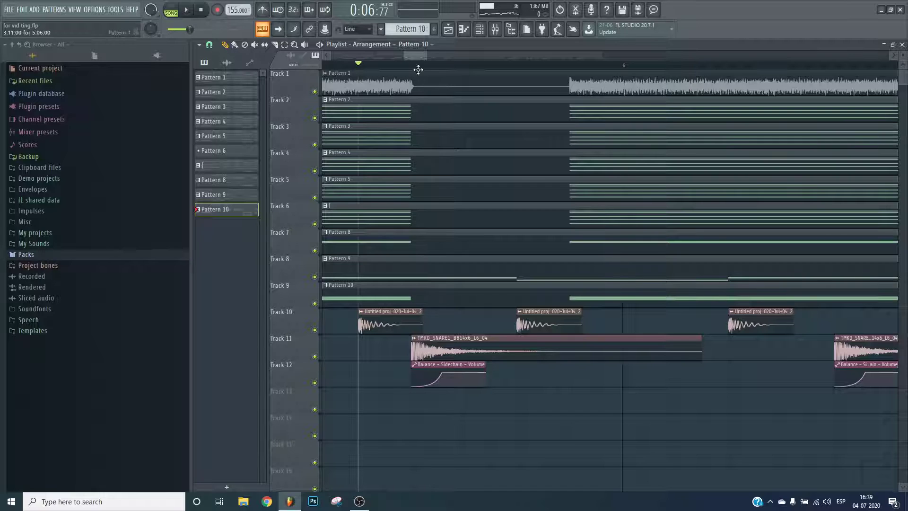
- Reset the Serum #7 mixer track to its default state
left_click(505, 35)
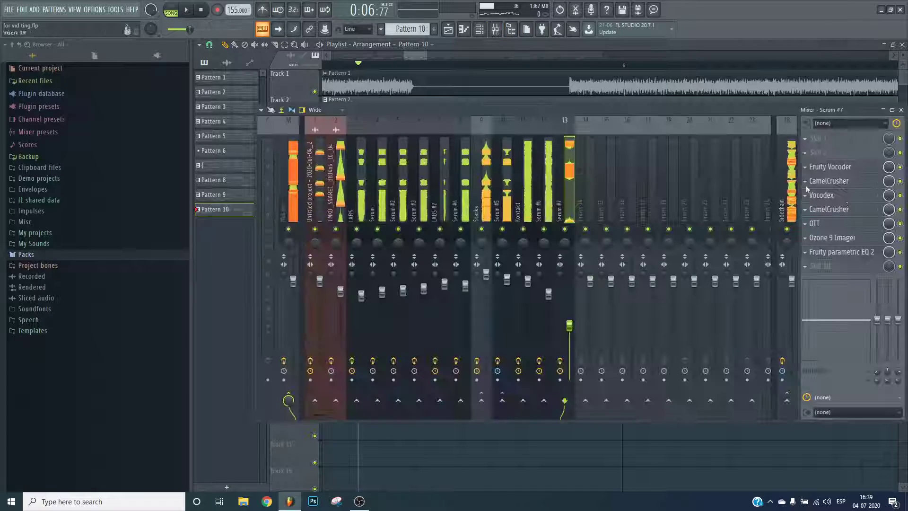
right_click(573, 119)
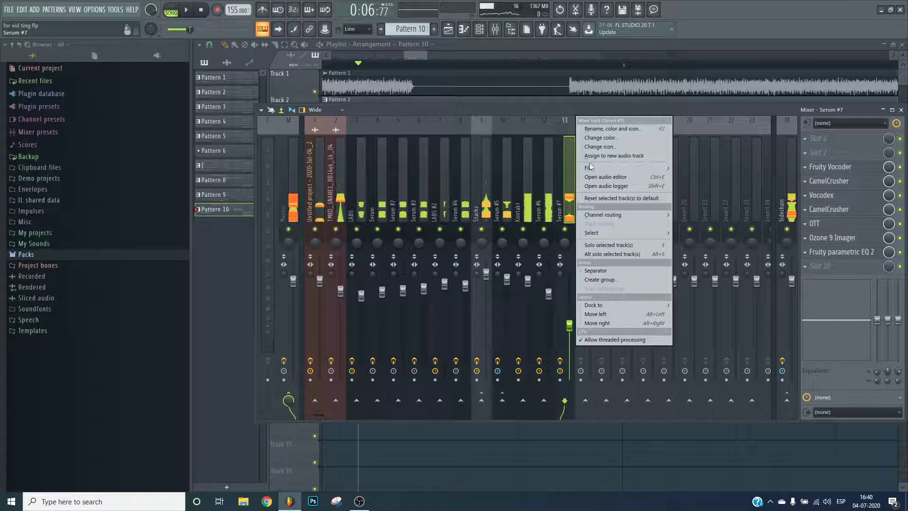
left_click(615, 199)
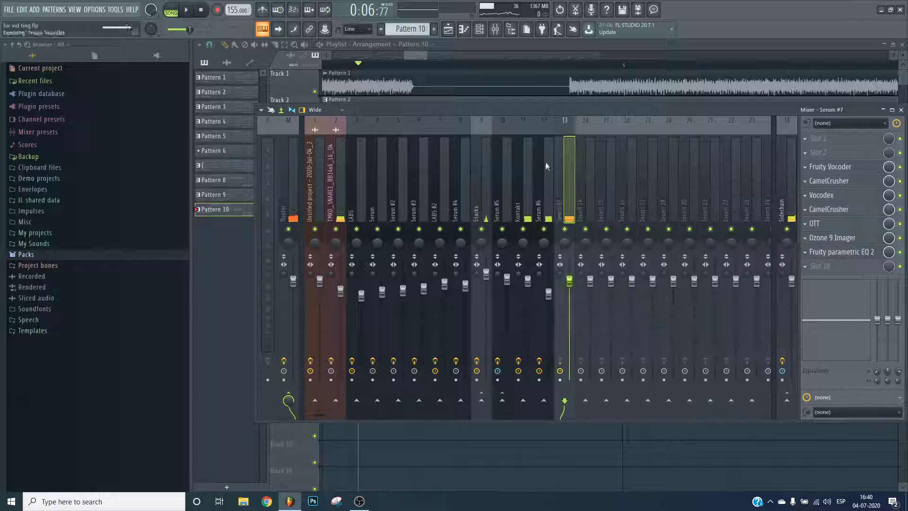
- Delete the Serum #7 channel from the channel rack, confirm, and close the open windows to return to the playlist
left_click(463, 30)
right_click(797, 319)
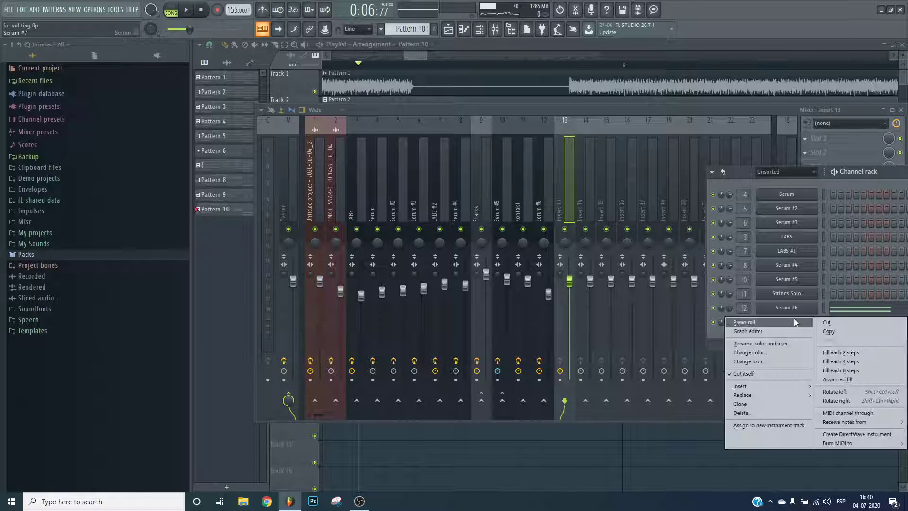
left_click(798, 321)
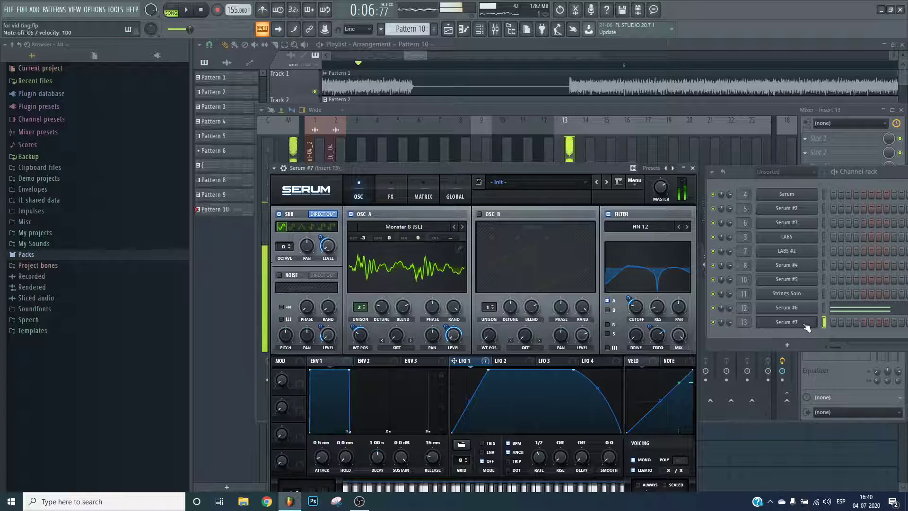
right_click(785, 320)
left_click(782, 413)
left_click(492, 284)
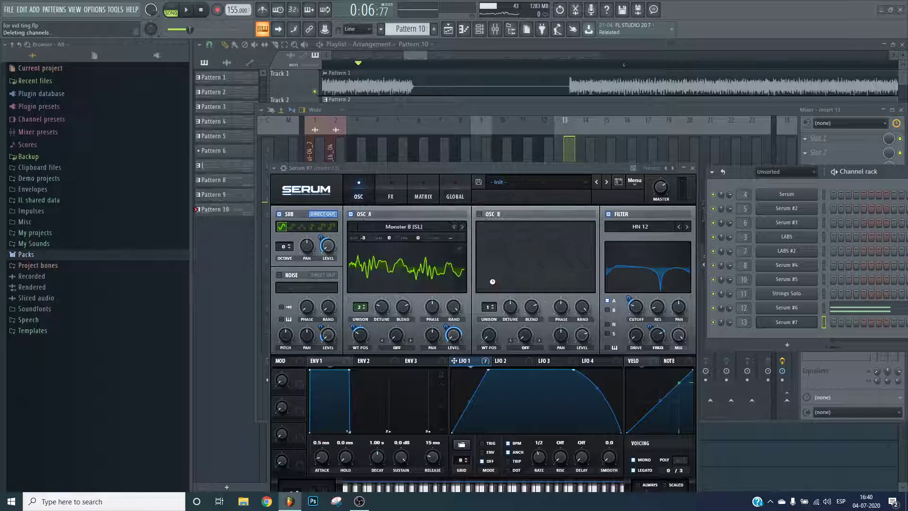
key("Escape")
key("Escape")
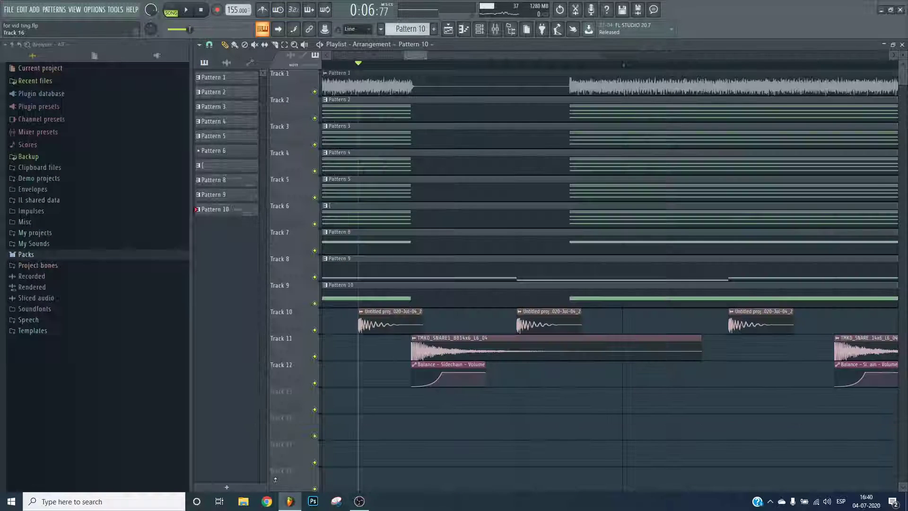
- Expand the My Sounds folder, look over the full arrangement and return the playback position to the song's start
left_click(36, 245)
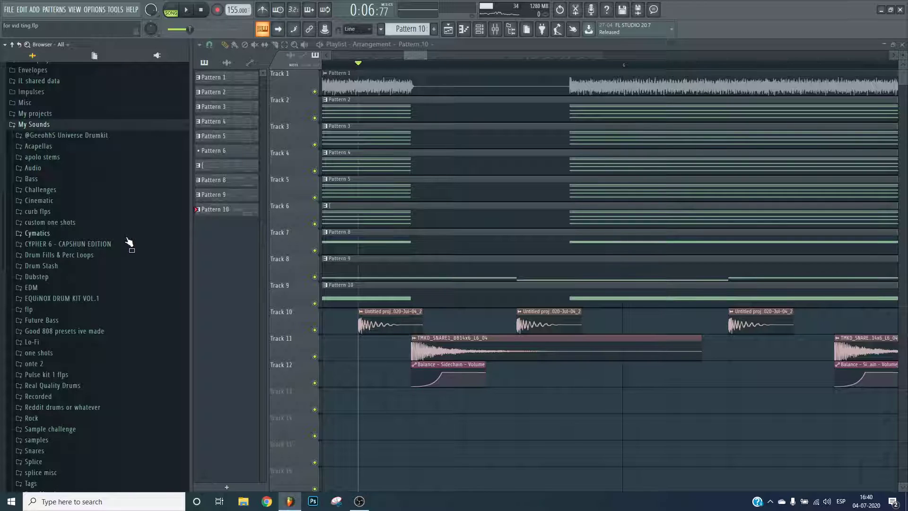
scroll(74, 377, "down", 3)
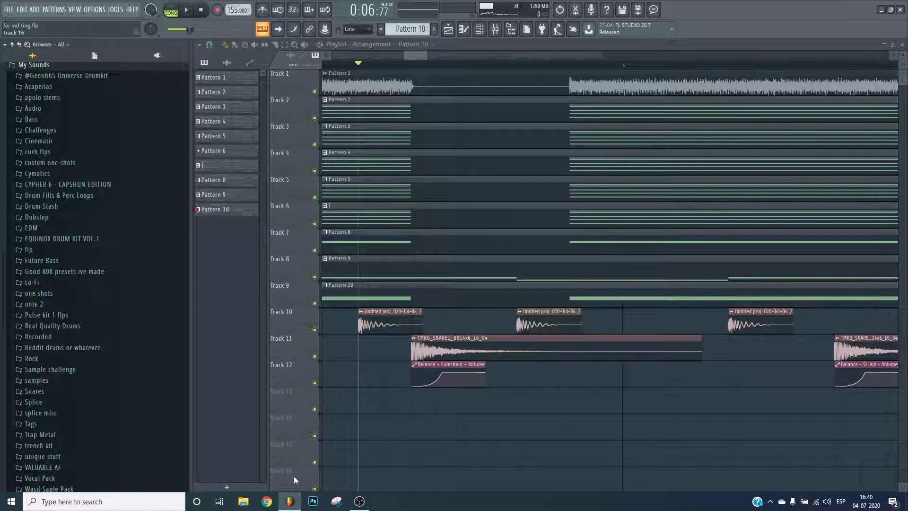
scroll(442, 69, "down", 6)
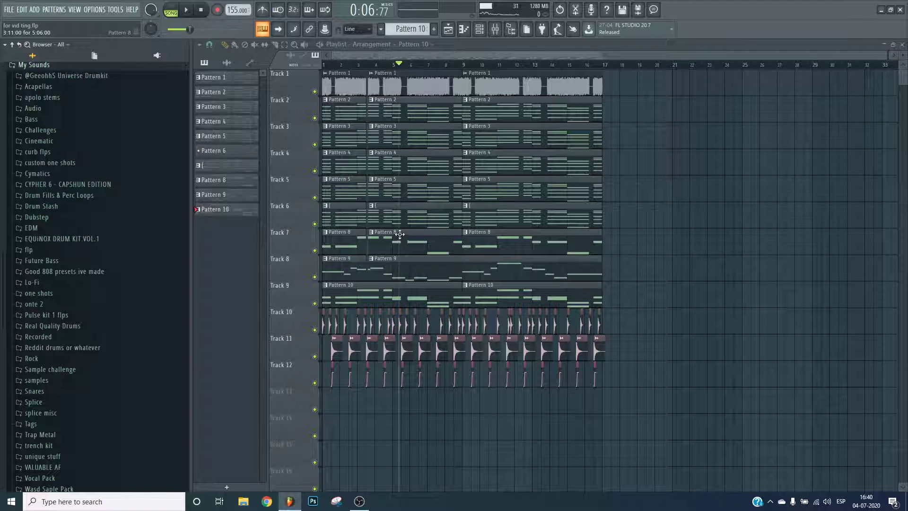
scroll(400, 234, "down", 3)
left_click(206, 12)
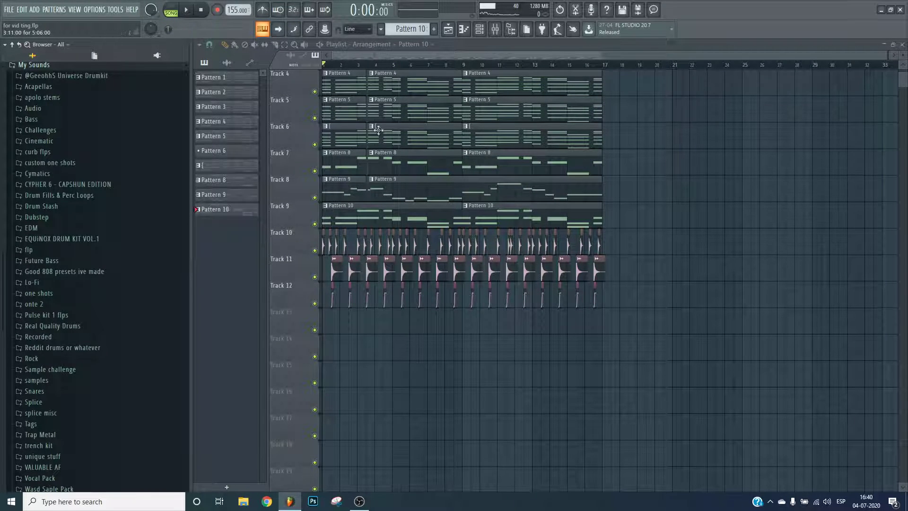
mouse_move(357, 504)
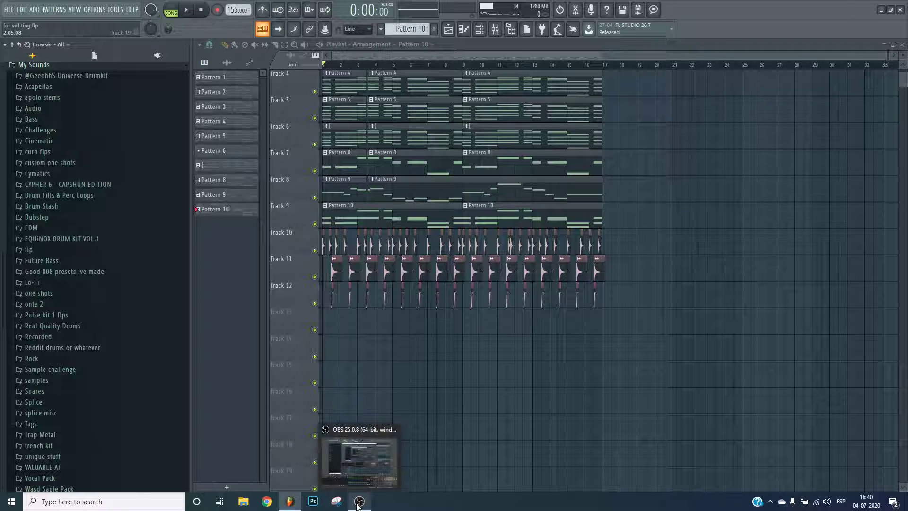
- Expand the Real Quality Drums sample folder, look through its packs and play the song from the start
left_click(71, 315)
left_click(73, 362)
scroll(76, 340, "down", 7)
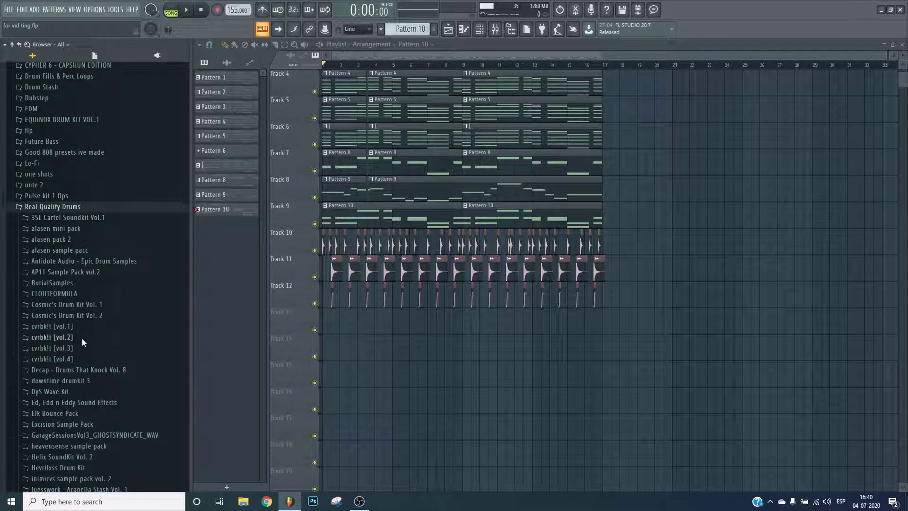
scroll(381, 67, "up", 3)
key("space")
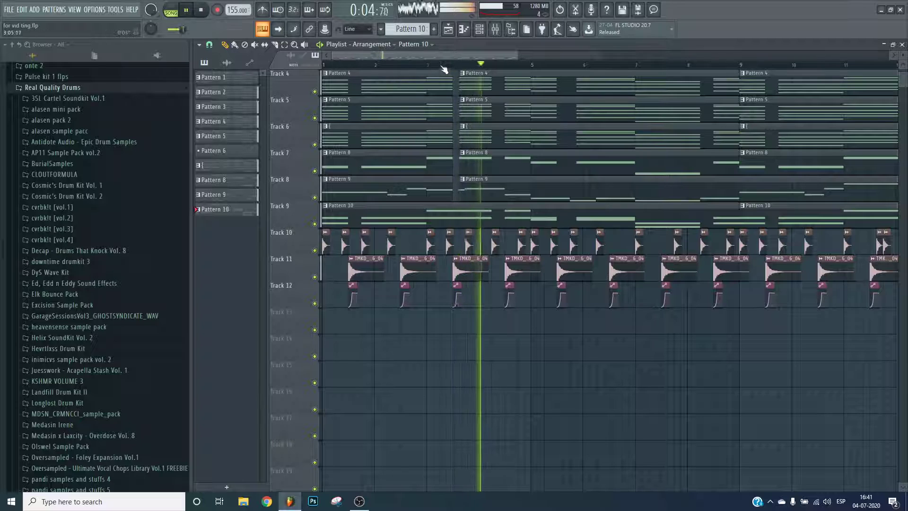
- Solo the Serum #5 mixer track during playback, restore the other tracks and raise the Serum #5 level slightly
left_click(497, 30)
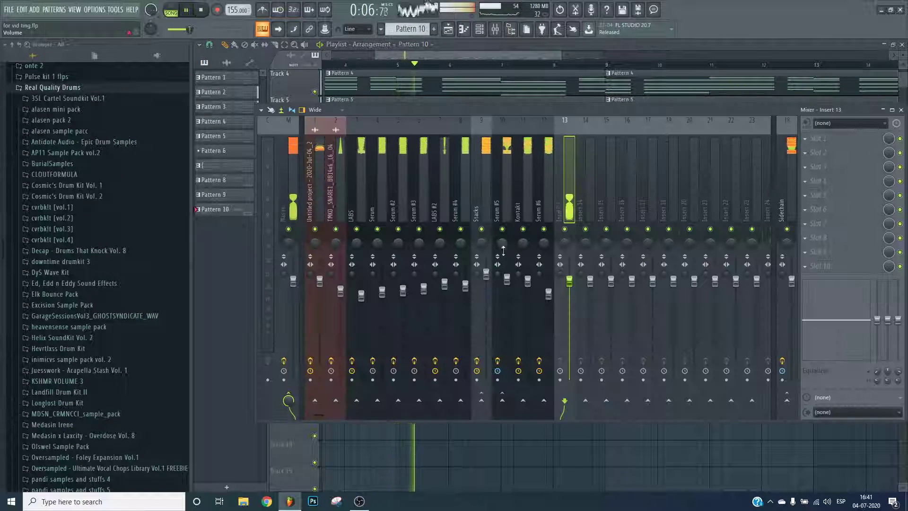
right_click(502, 229)
right_click(502, 228)
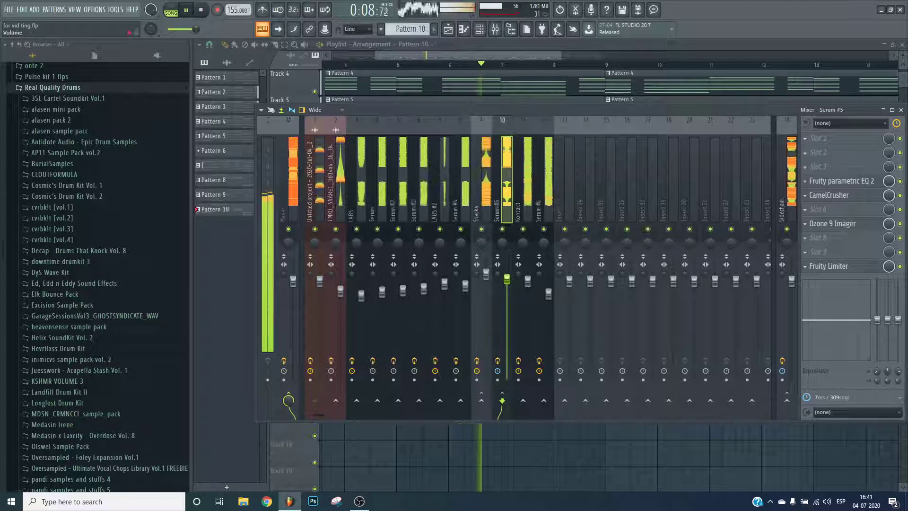
left_click(482, 198)
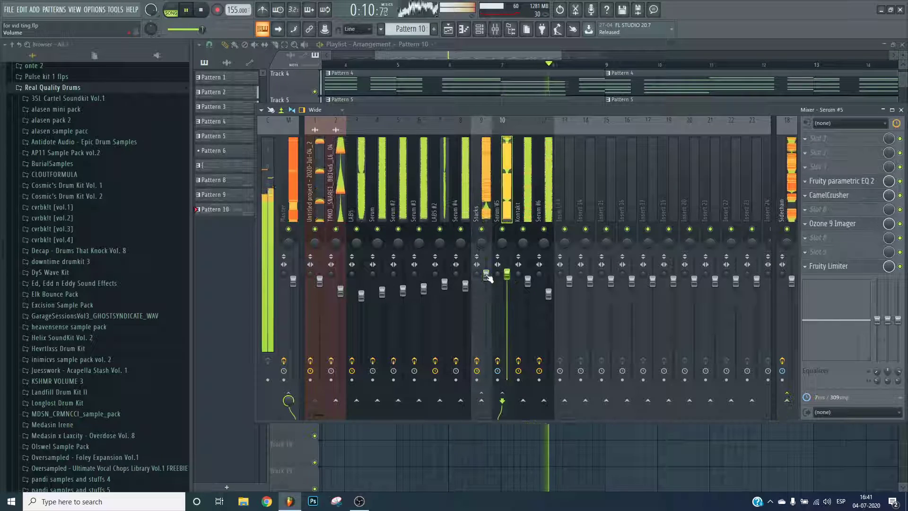
- Open the Serum #5 instrument and set the unison width of both oscillators to 5 in its global settings
key("F9")
left_click(470, 171)
left_click(480, 30)
left_click(804, 283)
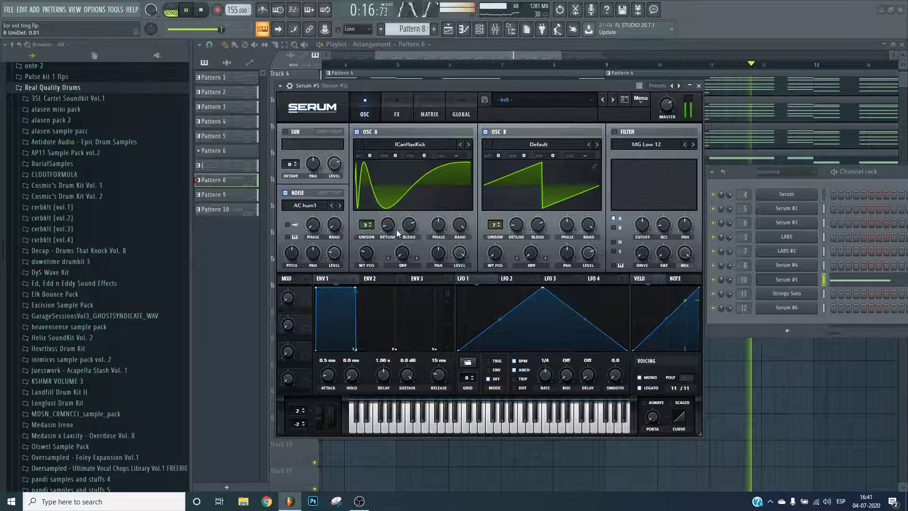
left_click(429, 111)
left_click(461, 111)
left_click_drag(372, 209, 365, 229)
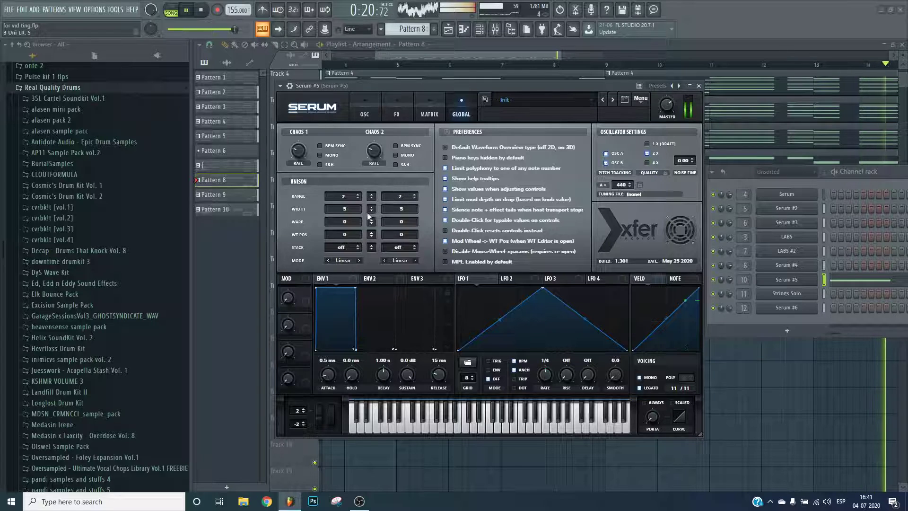
- Check the Serum #5 track in the mixer, close the mixer and the Serum #5 instrument, and stop playback
key("F9")
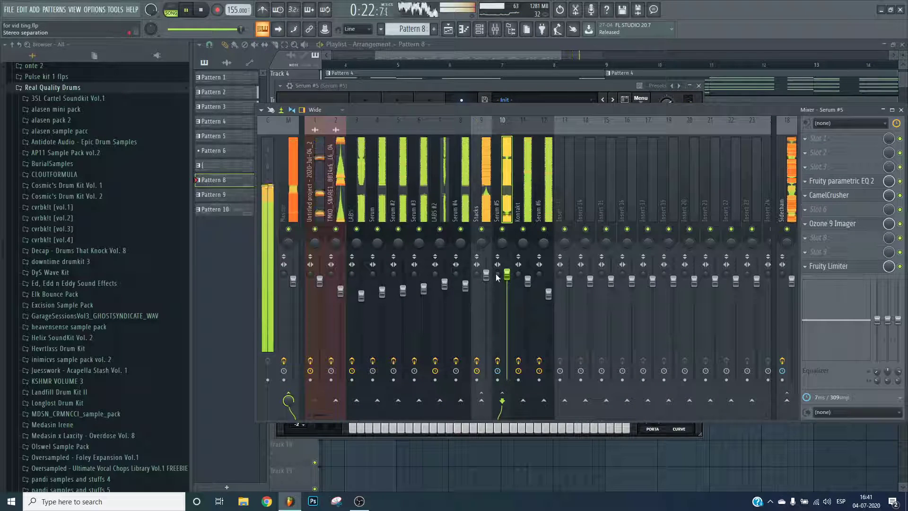
key("F9")
key("Escape")
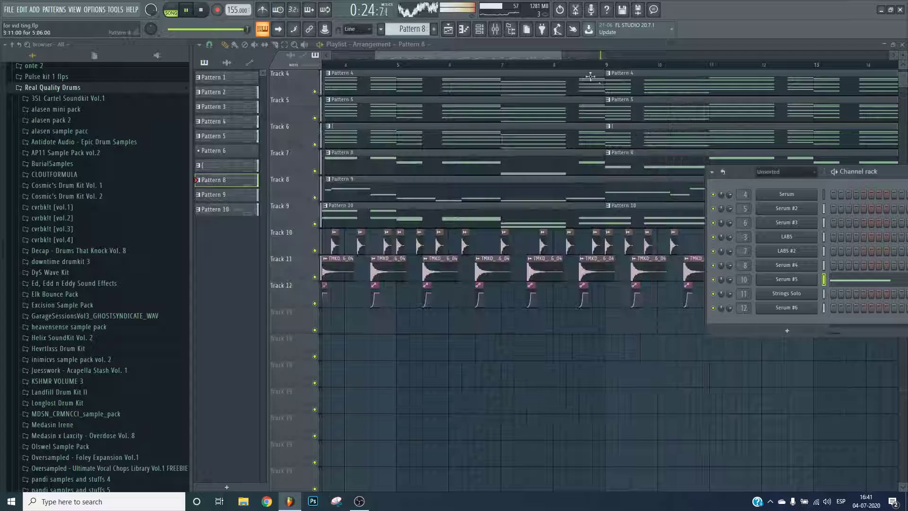
key("space")
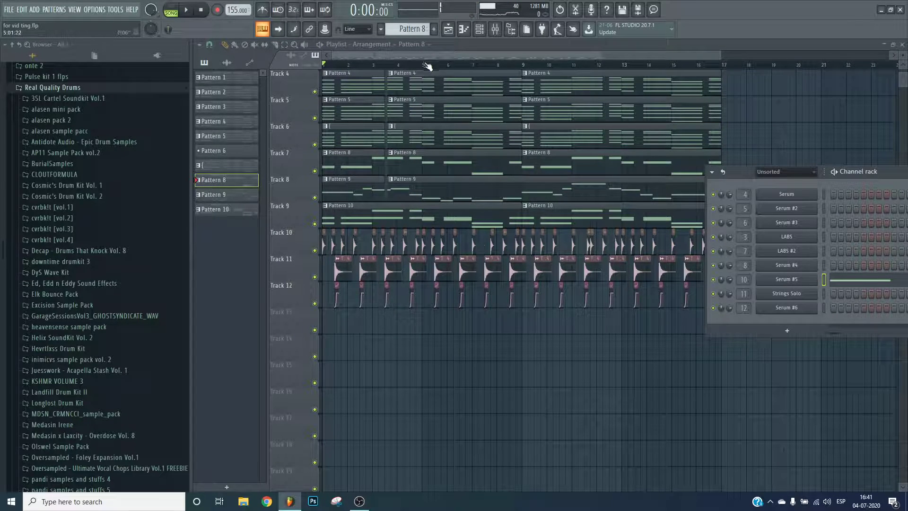
- Replay the song from the start, close the channel rack and examine the opening bars and the drum sample folders
scroll(435, 71, "up", 2)
key("space")
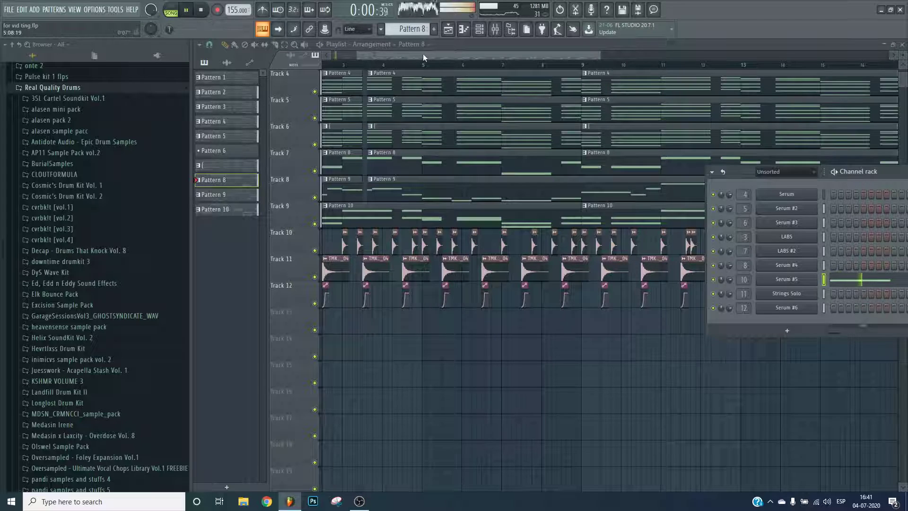
key("F6")
scroll(345, 66, "up", 5)
scroll(345, 66, "up", 3)
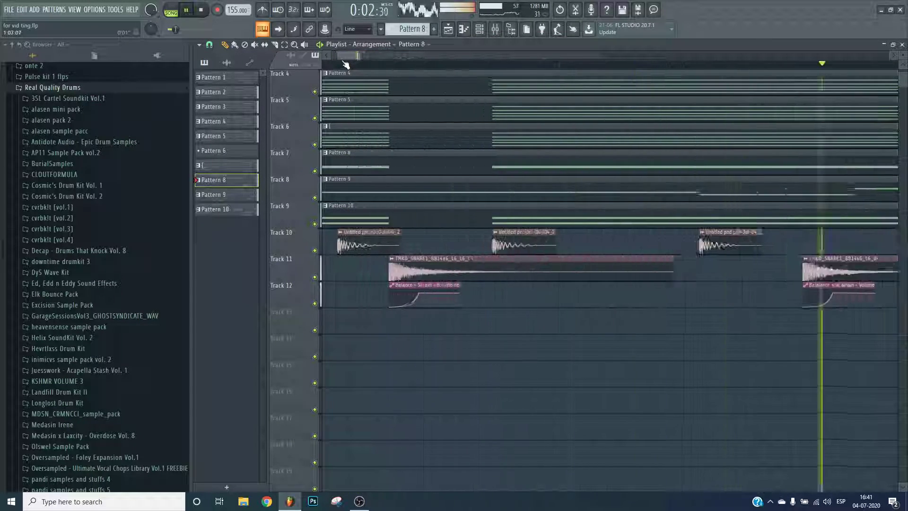
scroll(142, 273, "down", 2)
scroll(142, 273, "down", 8)
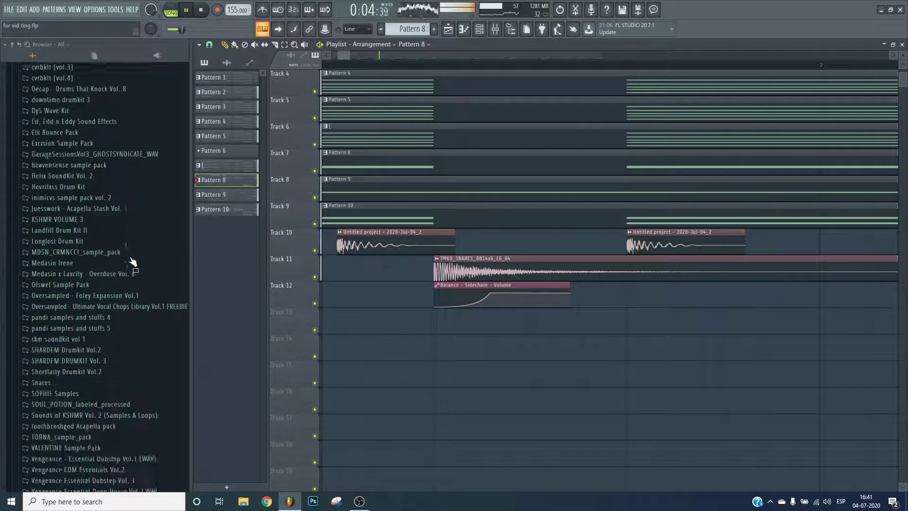
- Raise the level of the Stacks mixer track slightly while the song plays
left_click(496, 29)
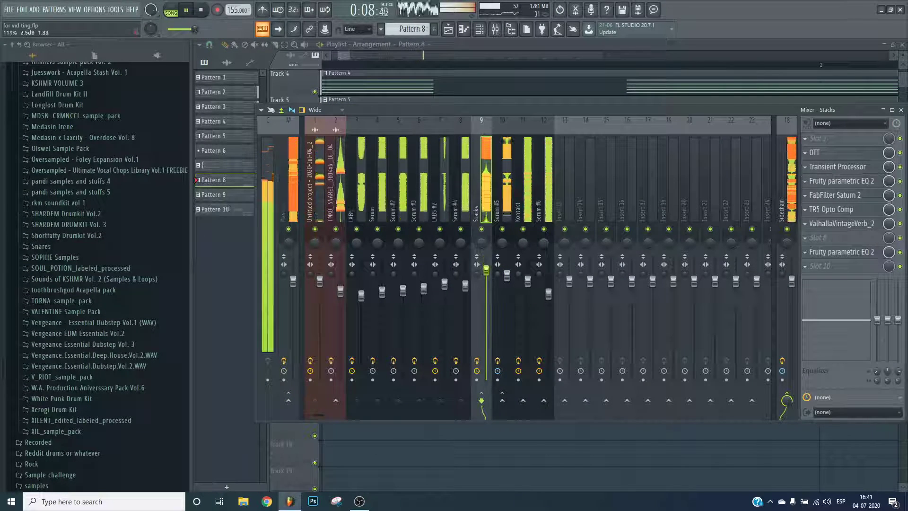
left_click_drag(486, 263, 486, 267)
- Check the Fruity Limiter on the Sidechain track and slightly raise the level of the first mixer track
left_click(787, 189)
left_click(829, 223)
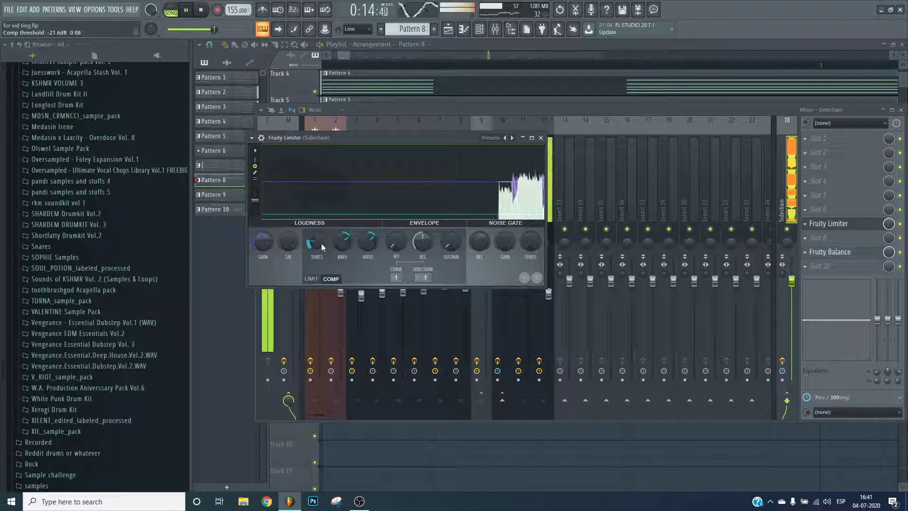
key("Escape")
mouse_move(320, 280)
left_mouse_down()
mouse_move(320, 266)
mouse_move(320, 278)
left_mouse_up()
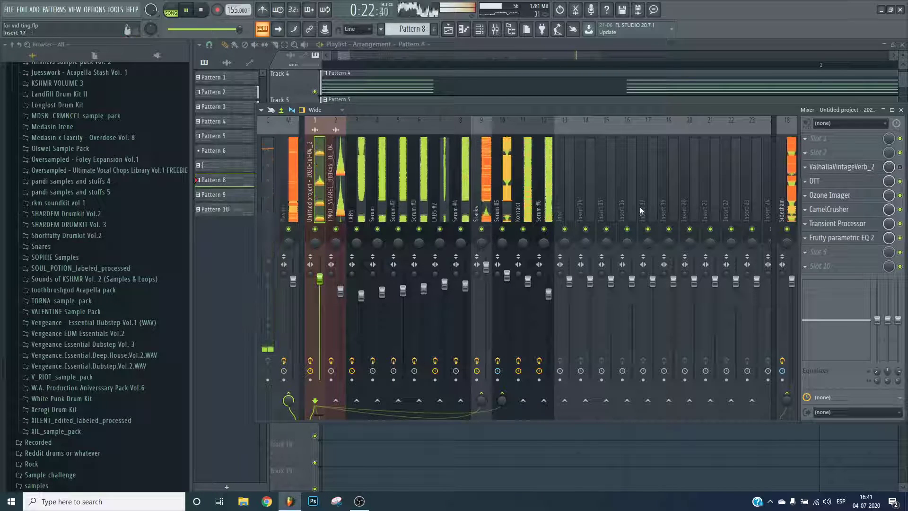
- Stop playback and inspect the iZotope Vinyl effect on the Kontakt mixer track
key("F9")
left_click(495, 30)
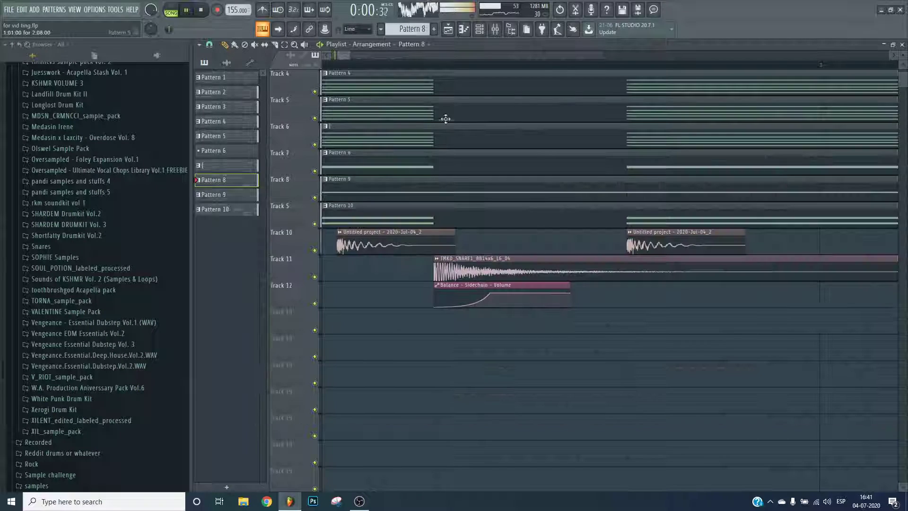
key("F9")
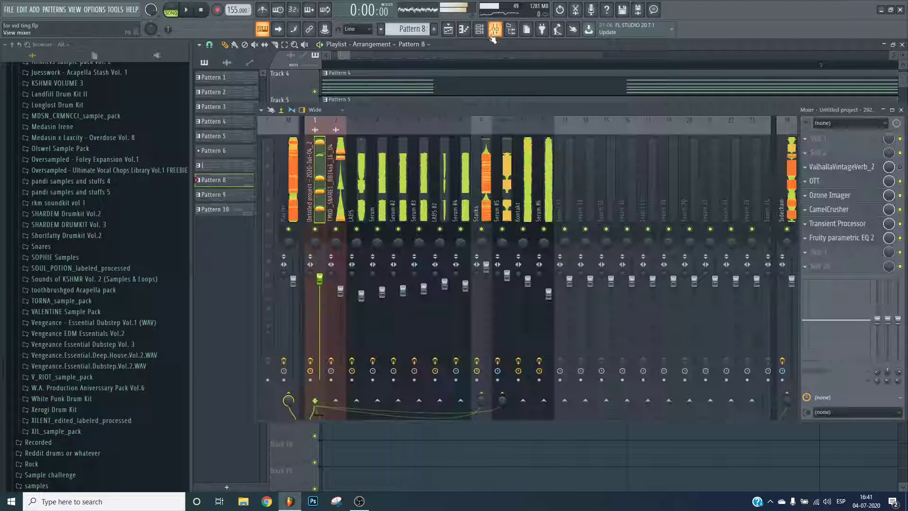
key("space")
key("Right")
key("Right")
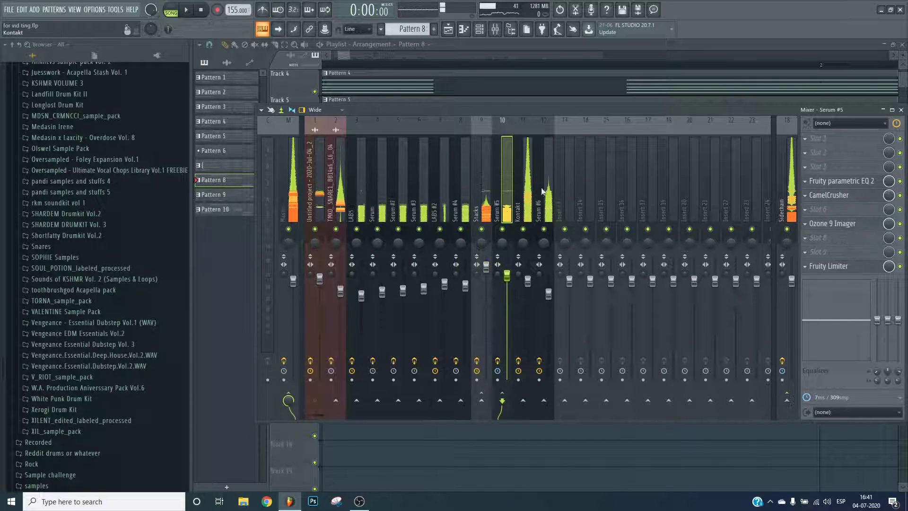
left_click(866, 227)
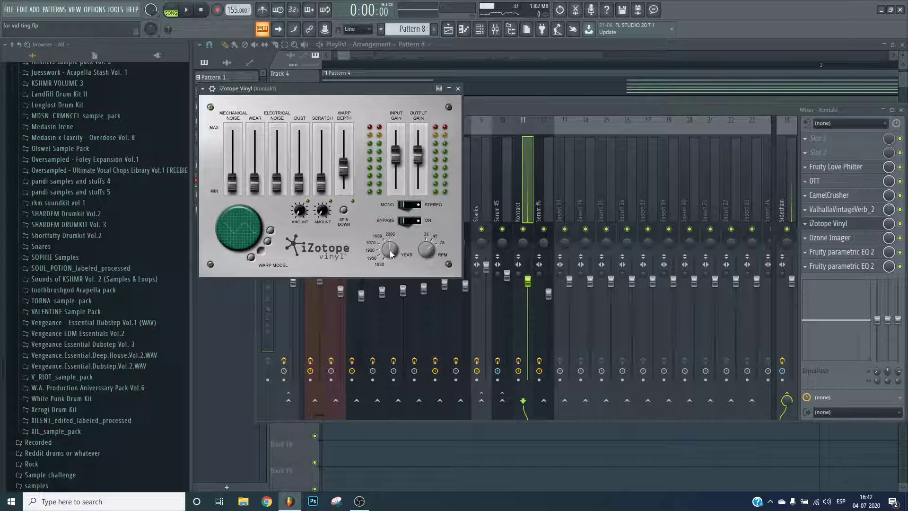
left_click(863, 225)
- Audition the Kontakt track in solo with iZotope Vinyl open, restore the full mix and close the mixer and effect
right_click(525, 226)
right_click(523, 229)
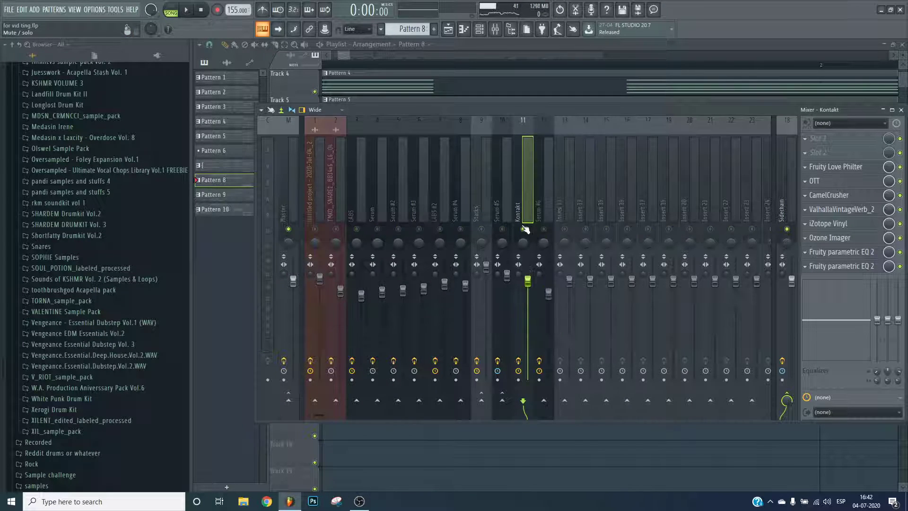
key("space")
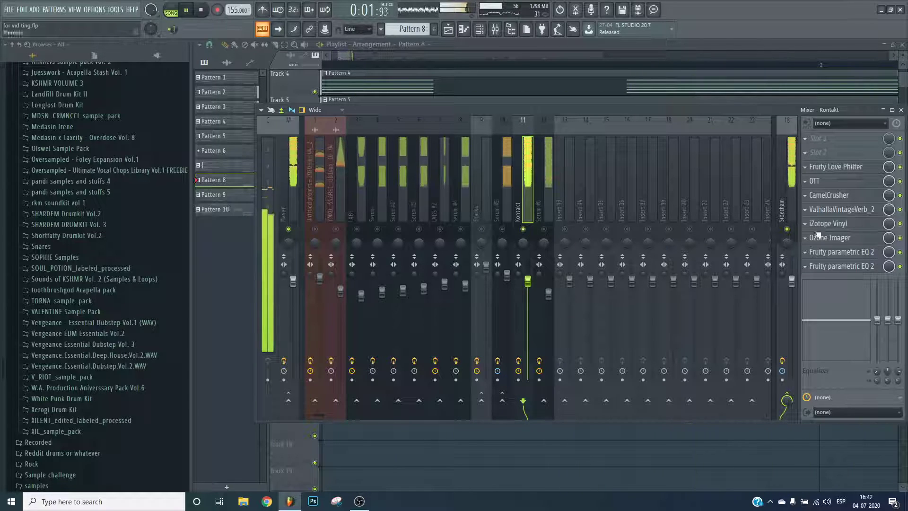
left_click(862, 224)
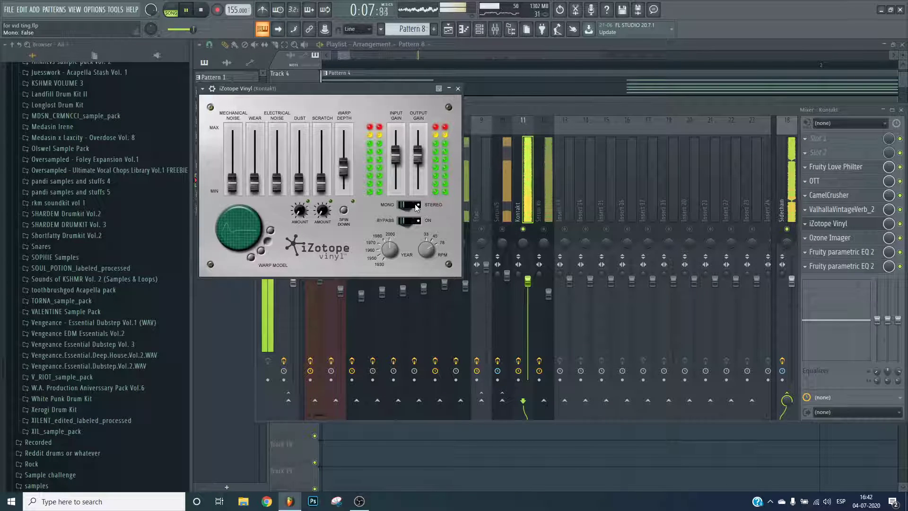
right_click(523, 229)
scroll(530, 278, "up", 3)
key("F9")
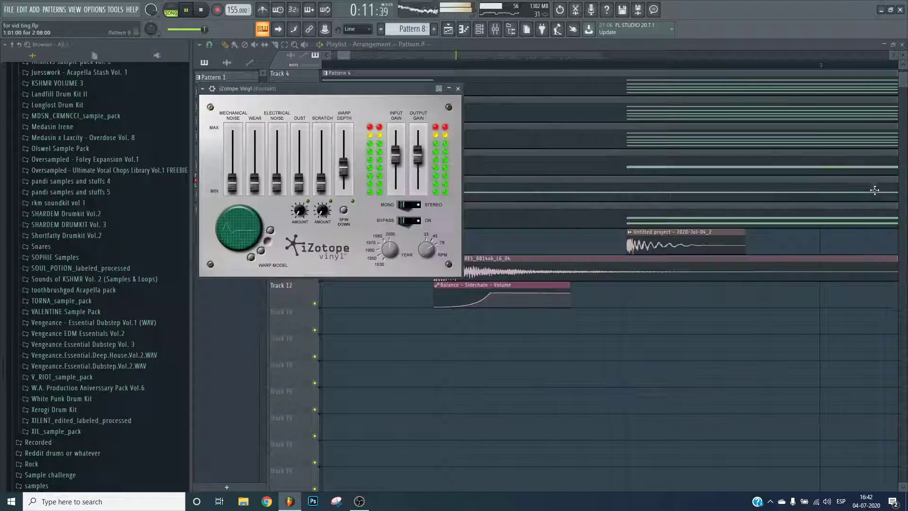
left_click(520, 42)
- Fine-tune the Stacks level and slightly raise the Kontakt level in the mixer
scroll(483, 64, "down", 10)
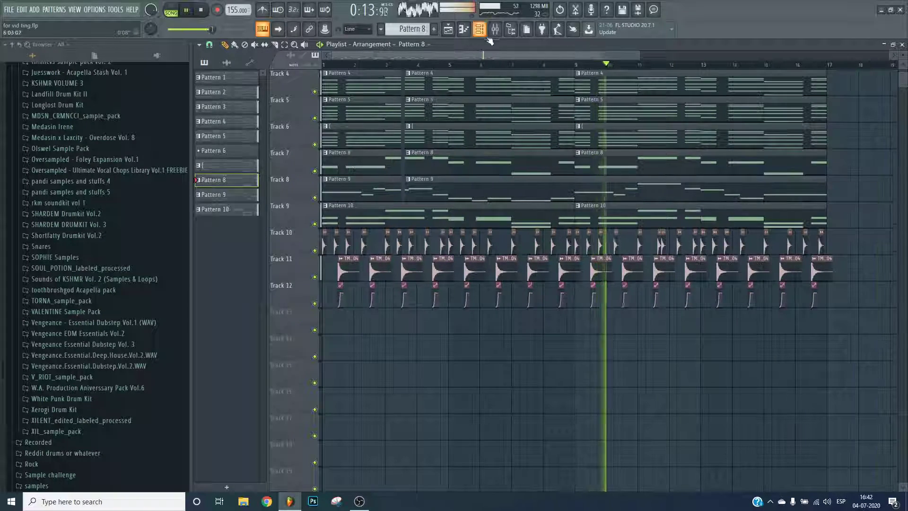
left_click(495, 29)
left_click(487, 270)
left_click_drag(490, 274, 489, 273)
- Lower the band 7 low-pass cutoff to about 1600 Hz in Serum #5's Fruity parametric EQ 2, close it and stop playback
left_click(507, 219)
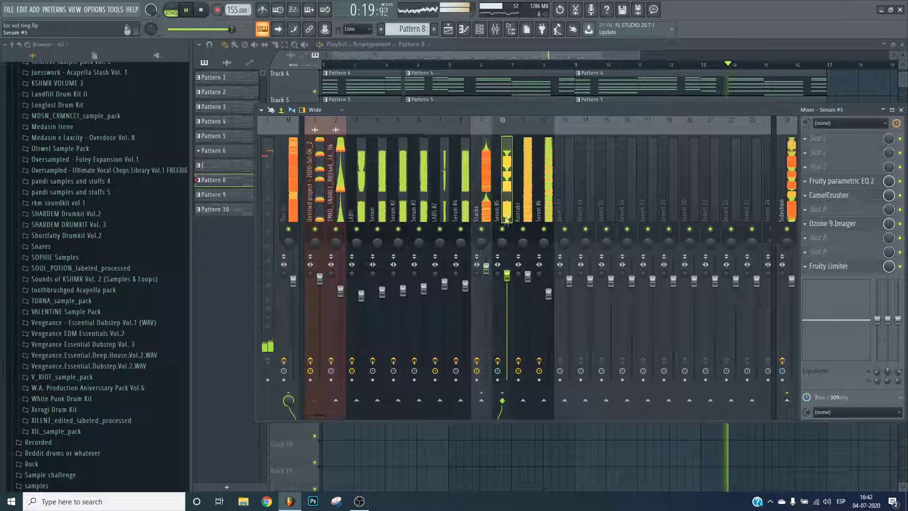
left_click(840, 181)
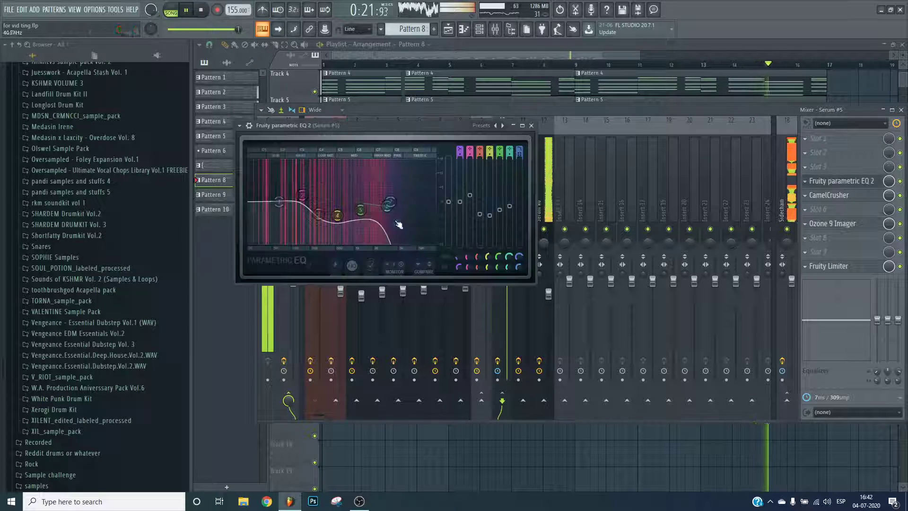
left_click_drag(390, 206, 370, 205)
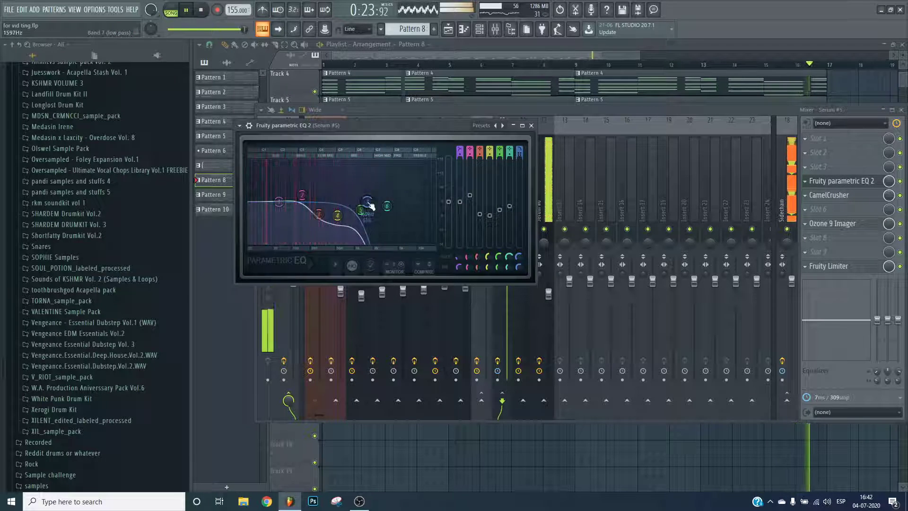
key("Escape")
key("Escape")
key("space")
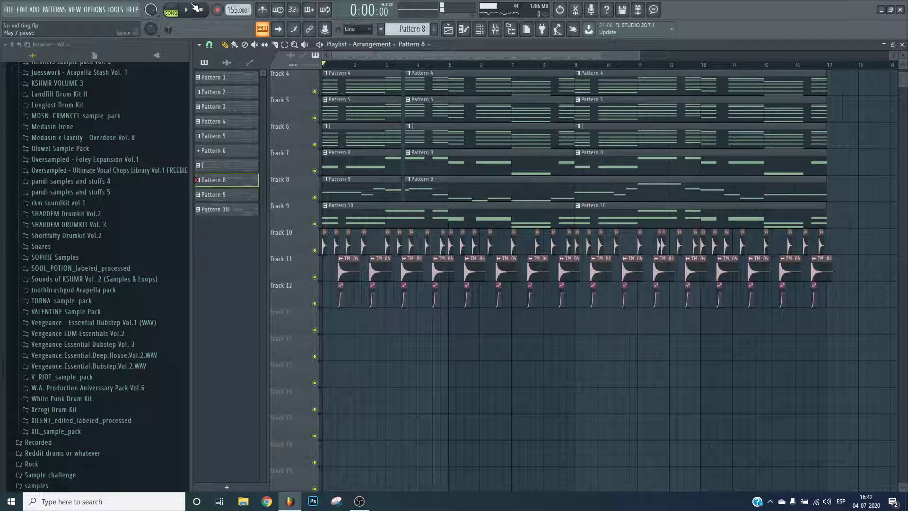
- Slice the first TMKD_SNARE1 clip and its sidechain volume clip shortly after the hit and delete the leftover tails
scroll(337, 66, "up", 5)
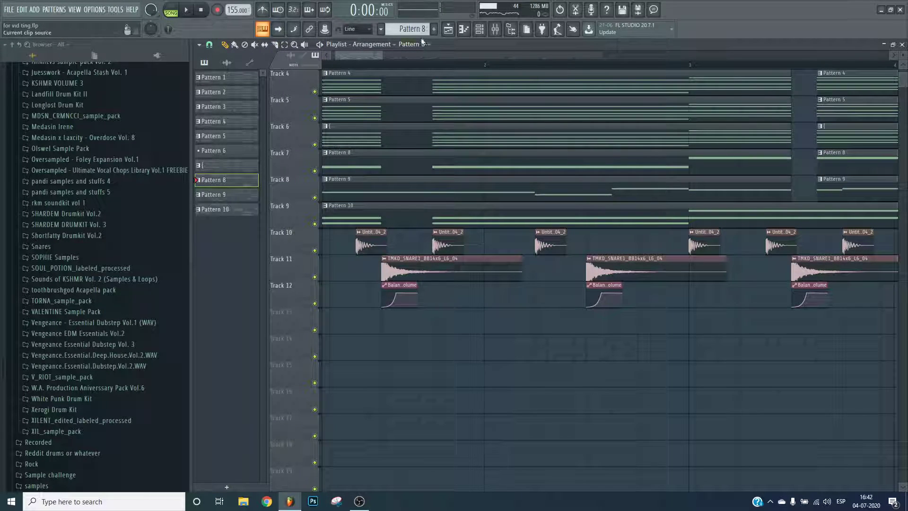
scroll(418, 68, "up", 3)
left_click(398, 269)
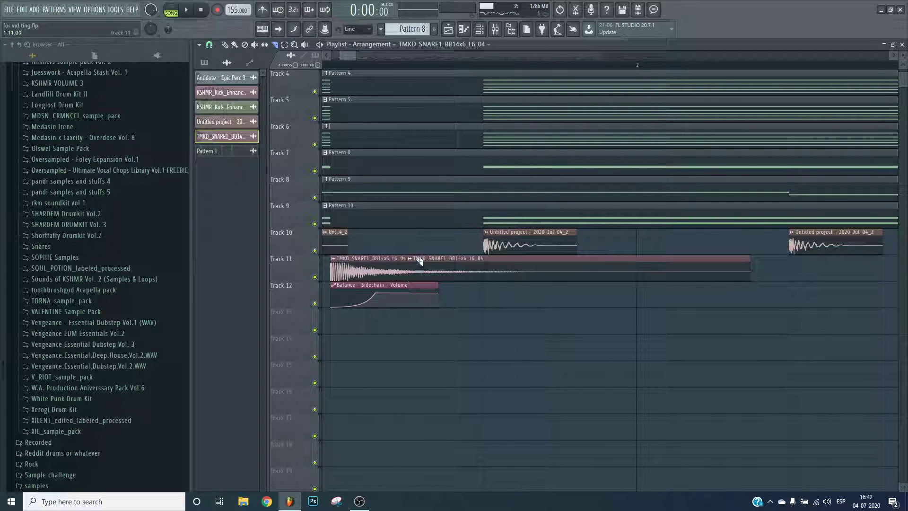
right_click(441, 262)
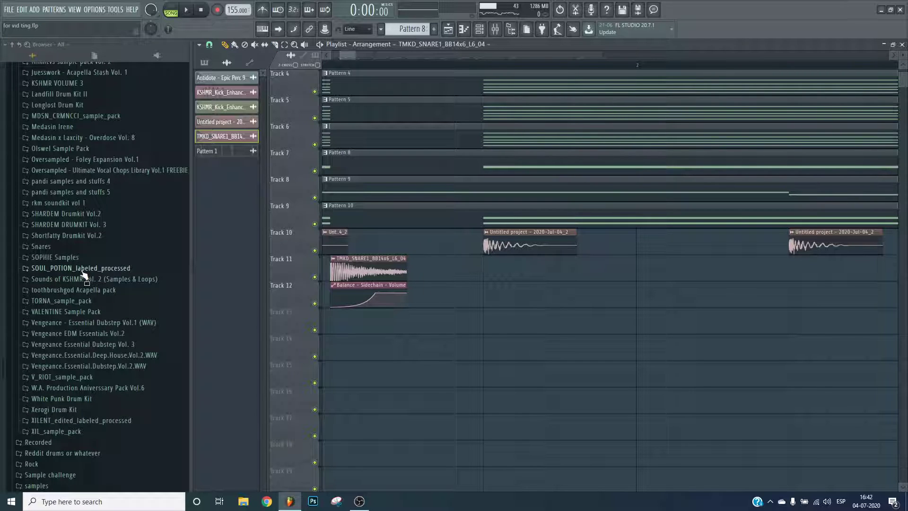
- Find and expand the KSHMR VOLUME 3 pack within the Real Quality Drums folder
scroll(90, 273, "up", 10)
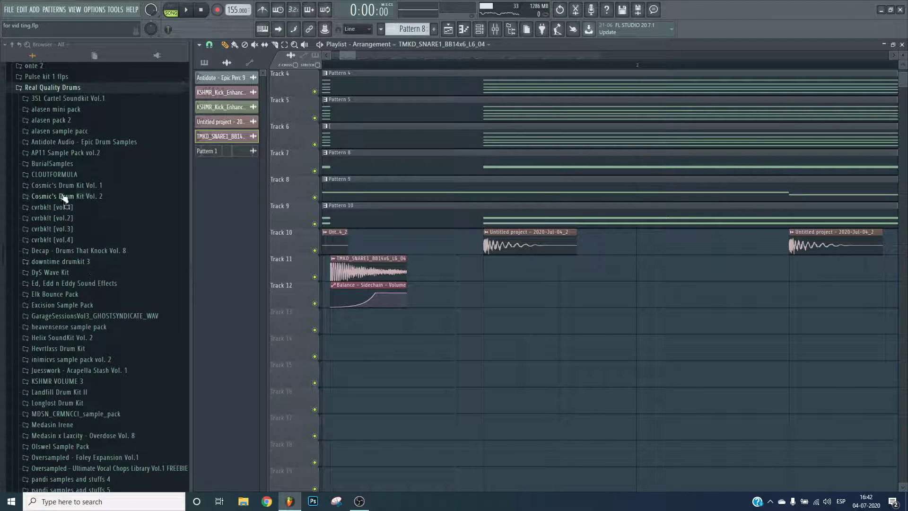
scroll(42, 203, "down", 6)
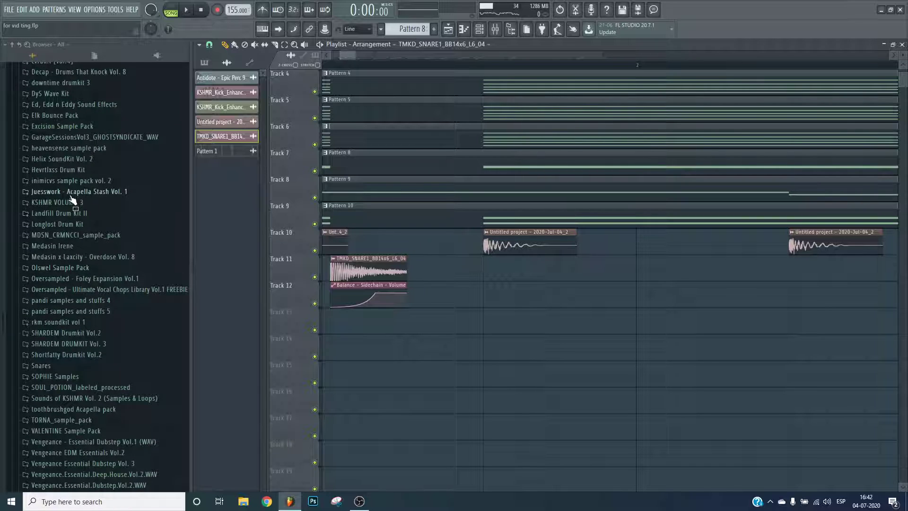
left_click(73, 203)
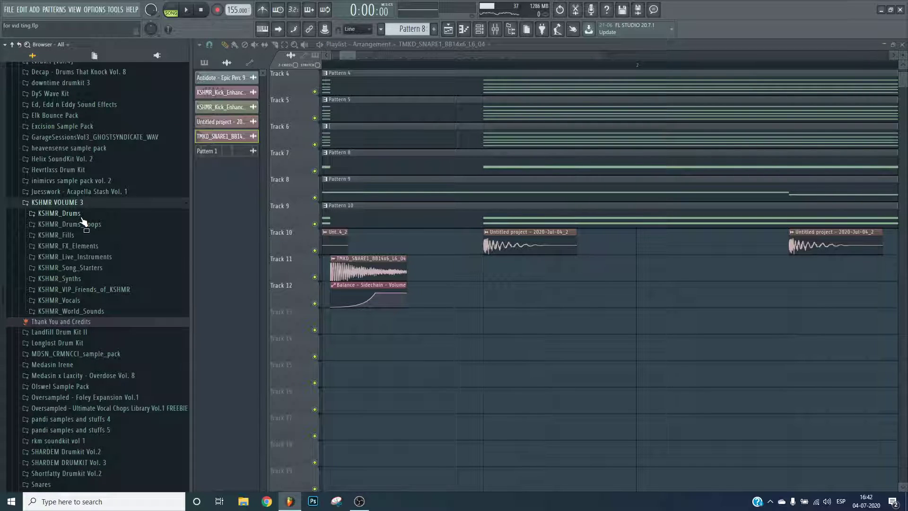
- Open the KSHMR_Orchestral_Drums Main_Drums_Low folder within KSHMR_Drums and audition several low drum samples
scroll(393, 75, "down", 2)
scroll(388, 74, "up", 1)
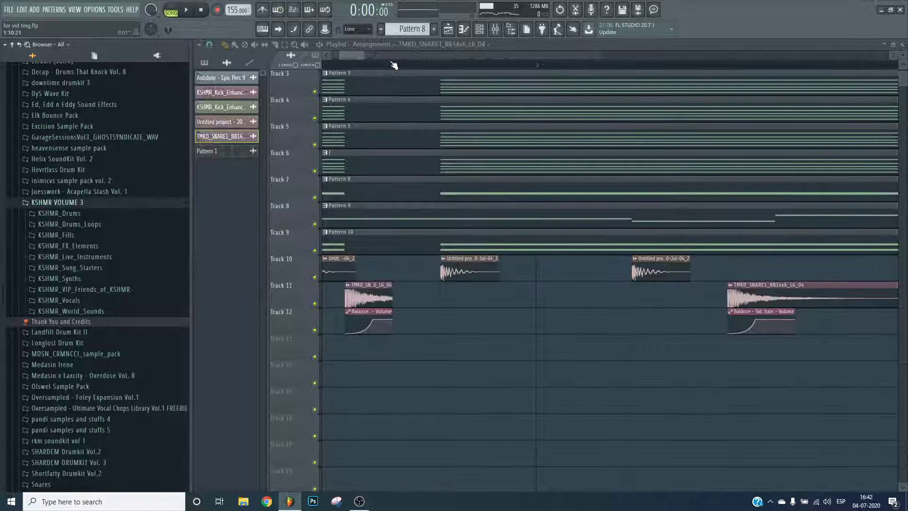
scroll(395, 65, "up", 1)
scroll(408, 59, "up", 1)
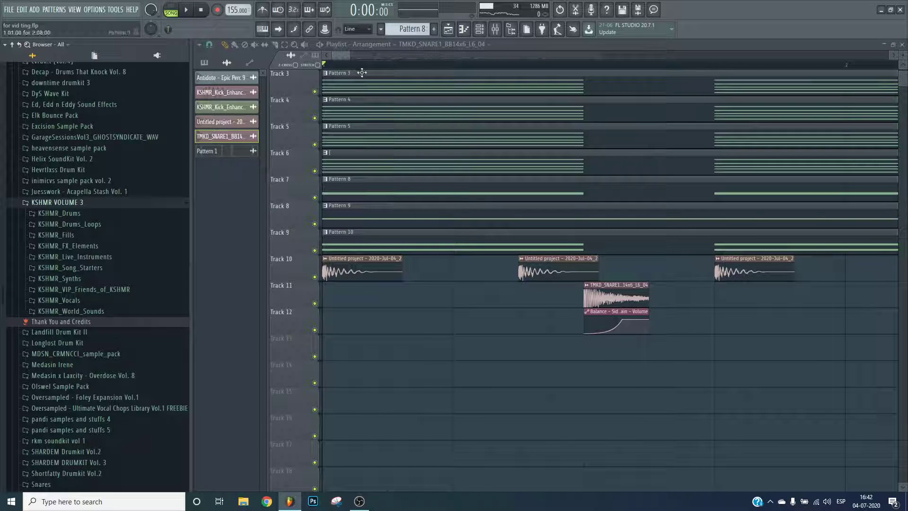
scroll(353, 58, "down", 1)
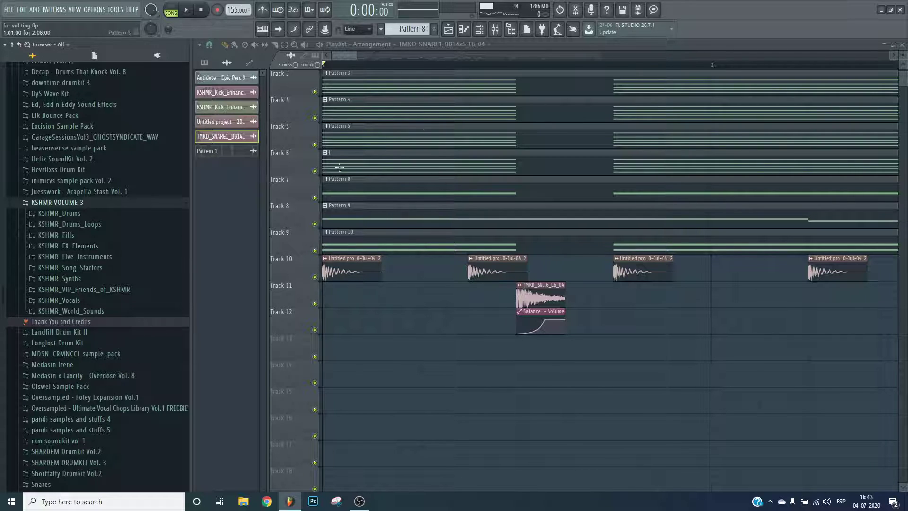
left_click(88, 245)
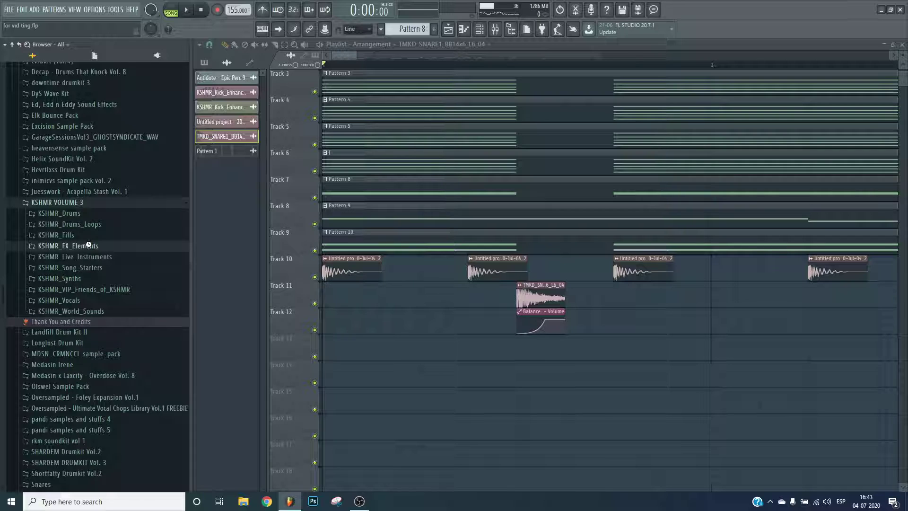
left_click(88, 214)
left_click(110, 291)
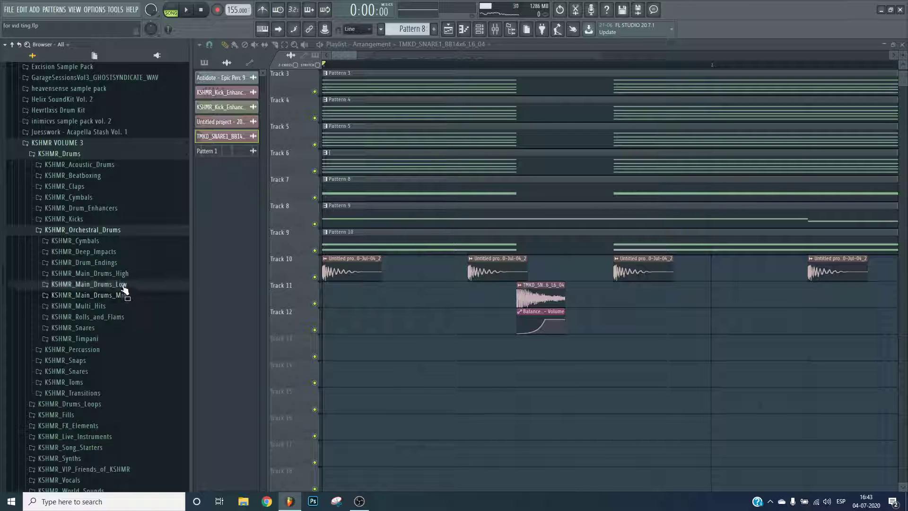
left_click(123, 285)
left_click(127, 394)
left_click(110, 444)
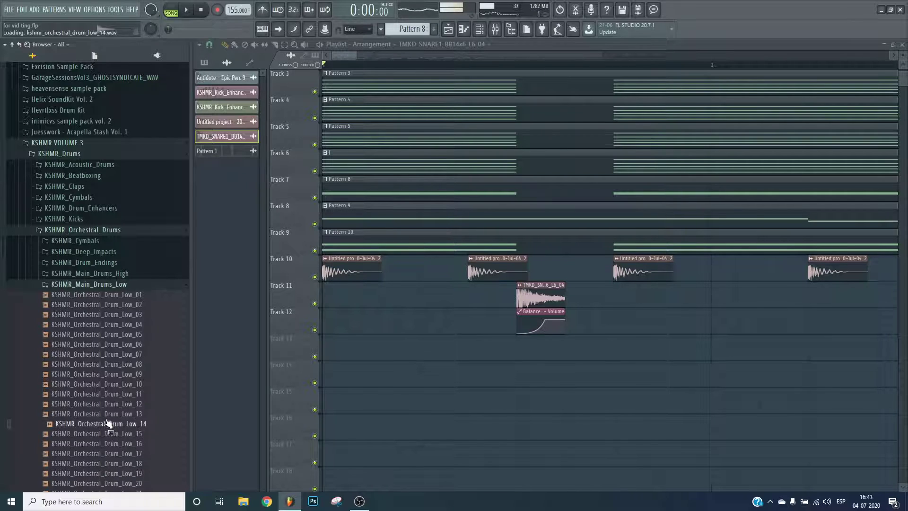
- Place KSHMR_Orchestral_Drum_Mid_07 on Track 13 right after the first snare and KSHMR_Orchestral_Drum_Mid_09 slightly later on Track 12
left_click(105, 285)
left_click(94, 295)
left_click(94, 364)
left_click_drag(95, 364, 569, 350)
key("space")
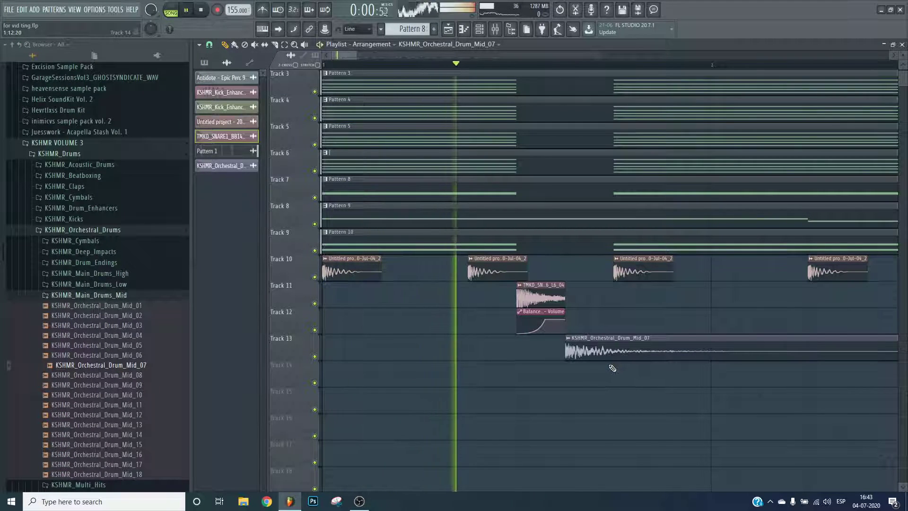
key("space")
left_click_drag(146, 389, 597, 324)
- Fade out the KSHMR_Orchestral_Drum_Mid_07 sample's tail and boost it by about 15% with the precomputed effects
double_click(611, 339)
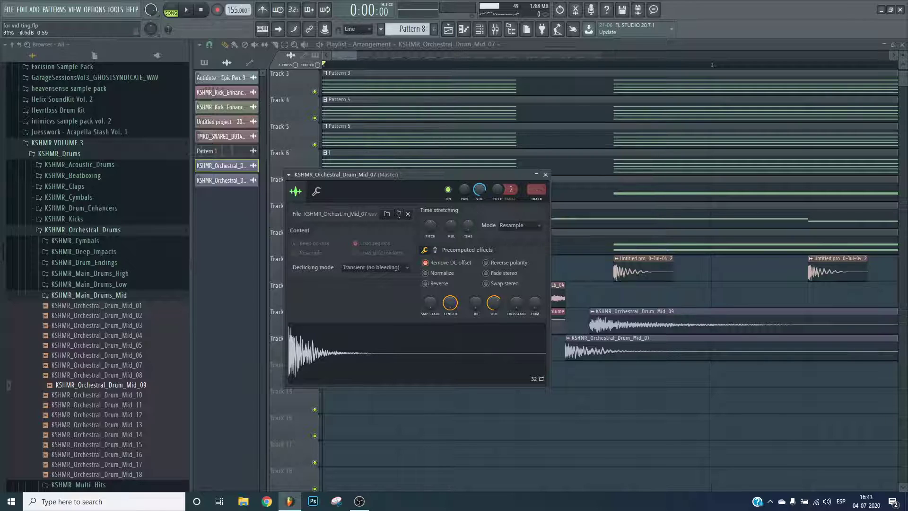
left_click(435, 250)
left_click(436, 287)
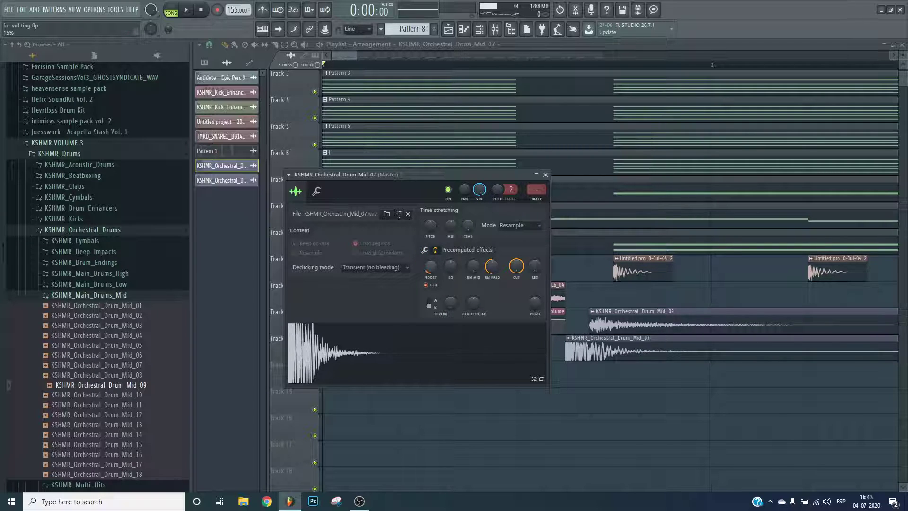
- Add boost and a moderate fade-out to the KSHMR_Orchestral_Drum_Mid_09 sample
left_click(615, 311)
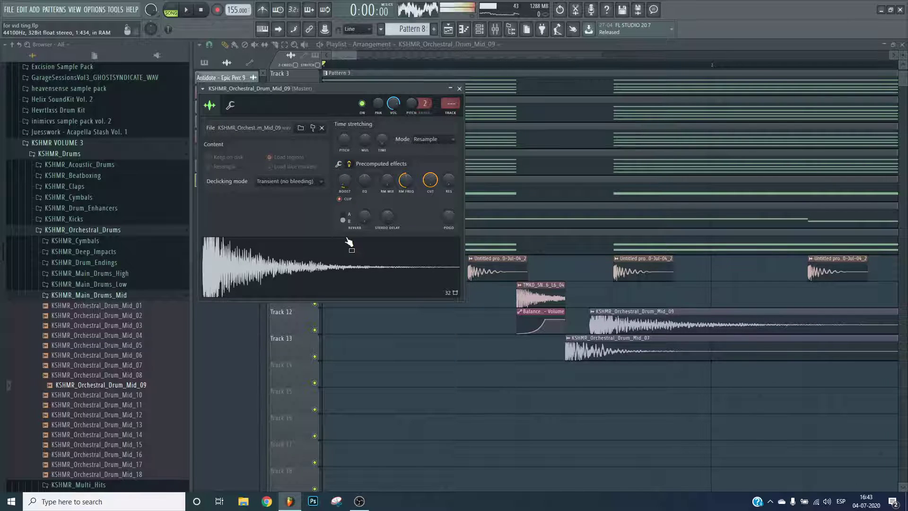
left_click(339, 164)
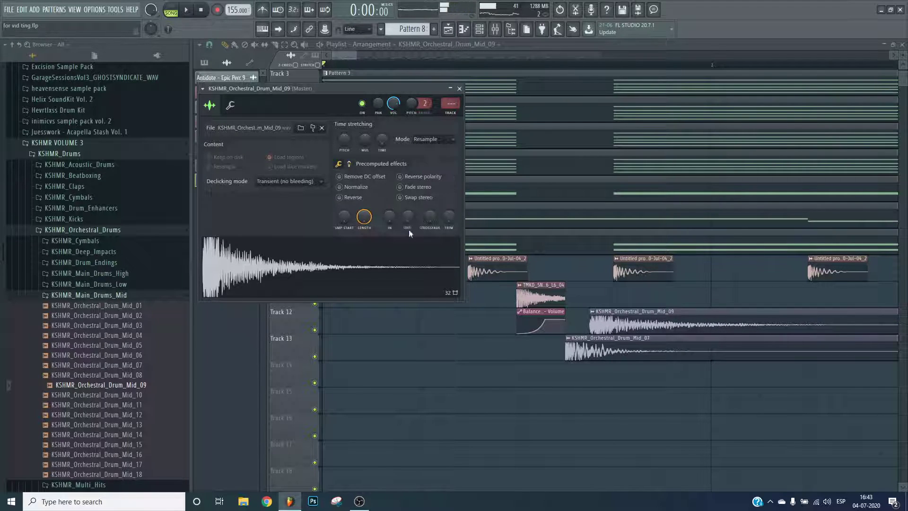
left_click_drag(405, 217, 406, 215)
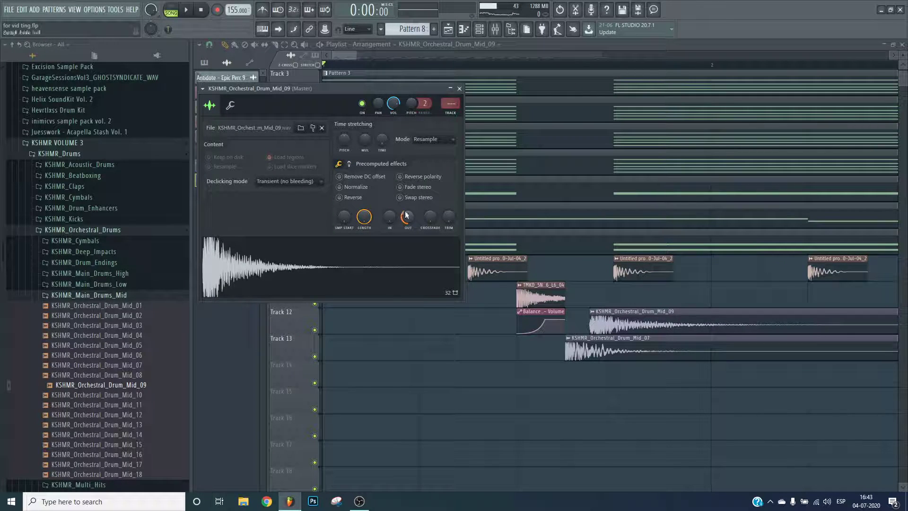
- Route KSHMR_Orchestral_Drum_Mid_09 to its own mixer track, shape it with Fruity Parametric EQ 2 and play the result
left_click(451, 113)
key("ctrl+t")
key("z")
left_click(818, 173)
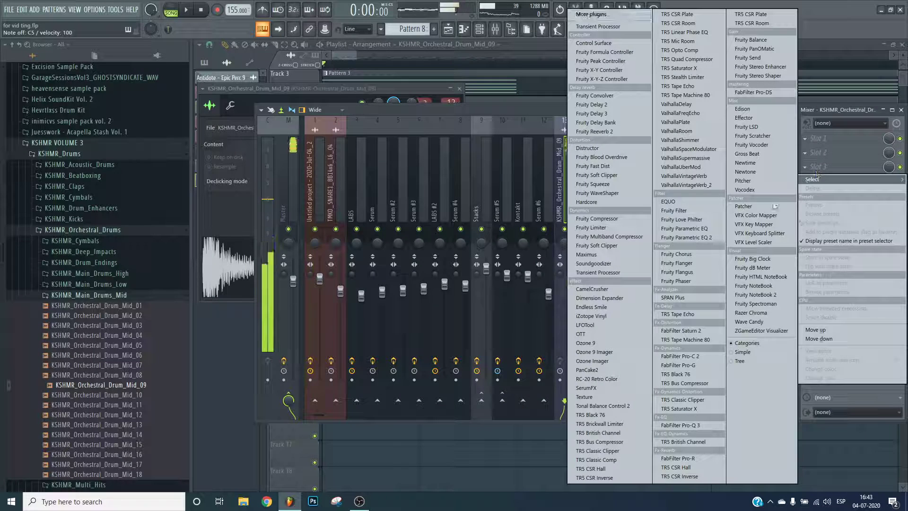
left_click(687, 236)
left_click_drag(380, 239, 420, 232)
key("space")
key("F9")
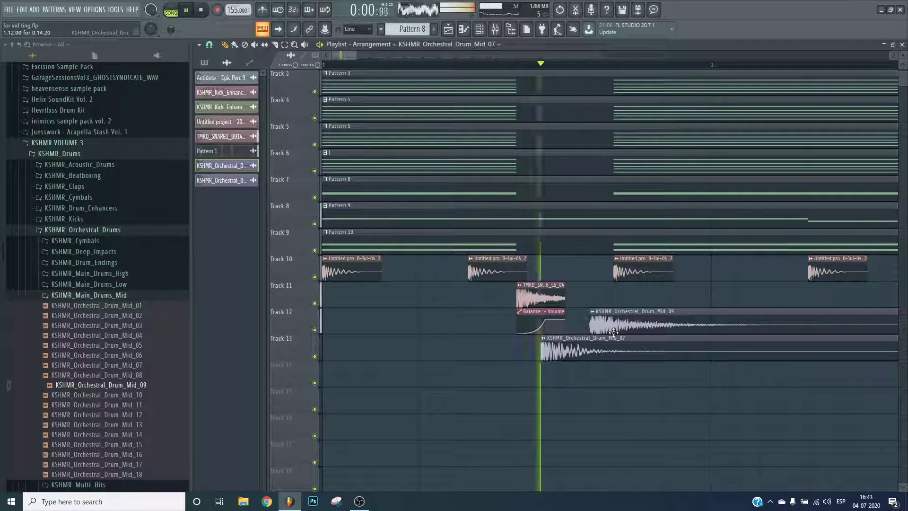
- Set the playlist snap to 1/6 step and nudge the Mid_07 and Mid_09 clips slightly earlier while checking playback
key("space")
key("space")
left_click_drag(615, 345, 639, 346)
key("space")
left_click(209, 45)
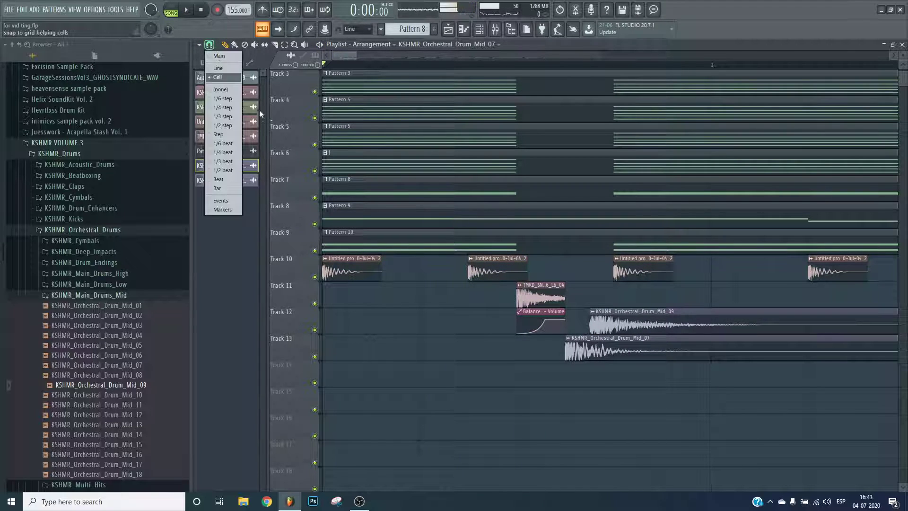
left_click(232, 100)
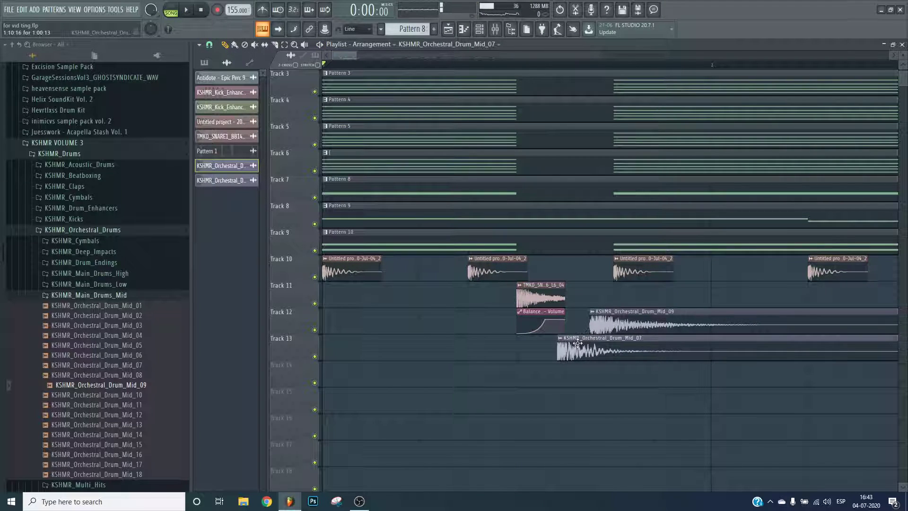
key("space")
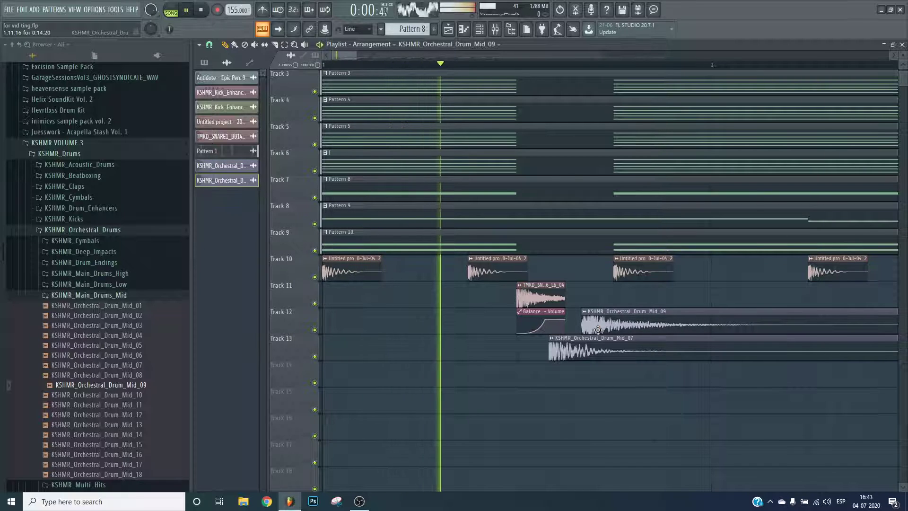
left_click(578, 347)
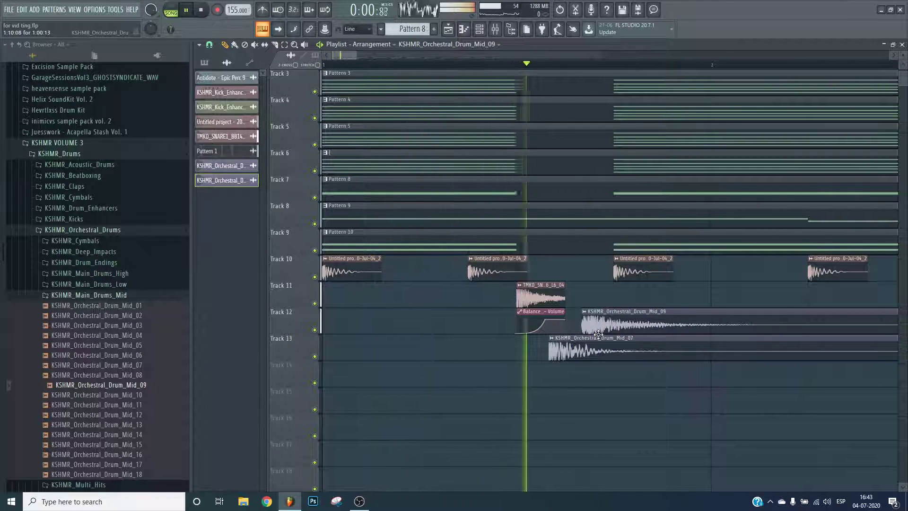
- Move the Mid_07 clip to the end of the first snare and align the Mid_09 clip with the third kick
scroll(454, 65, "down", 4)
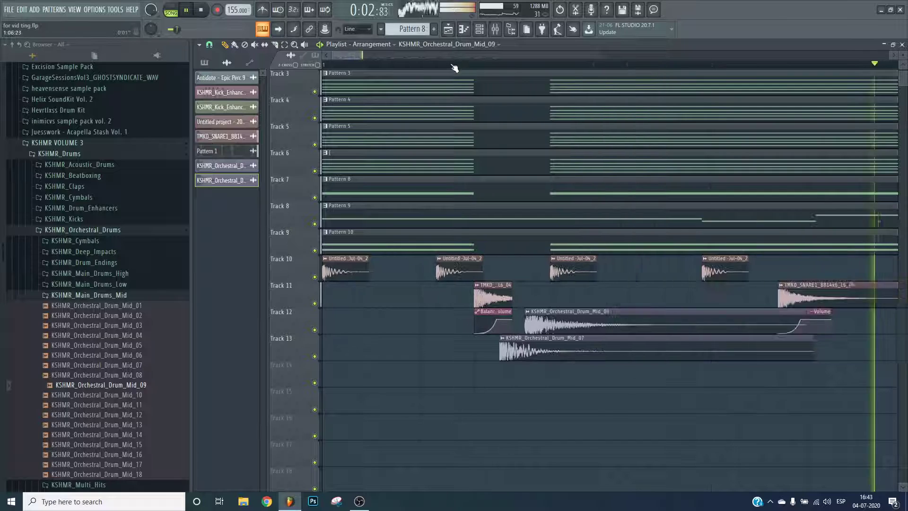
scroll(436, 52, "up", 2)
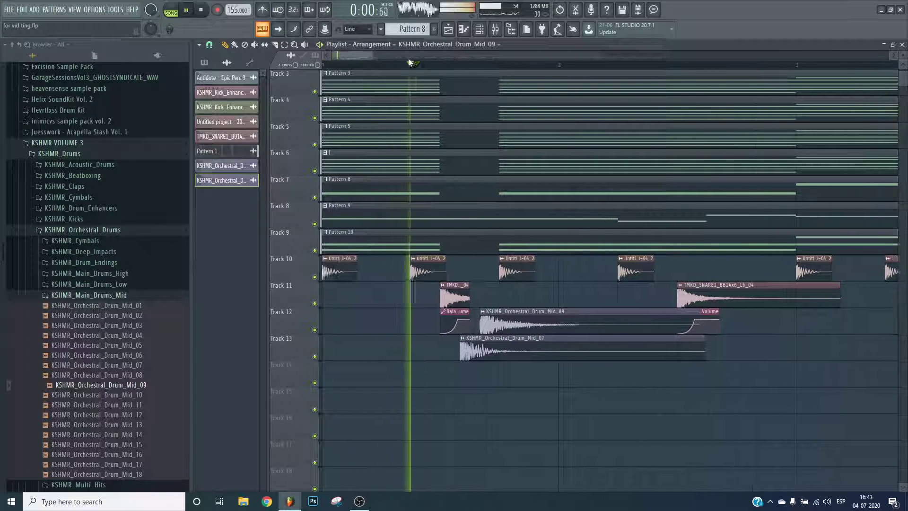
left_click_drag(481, 346, 544, 311)
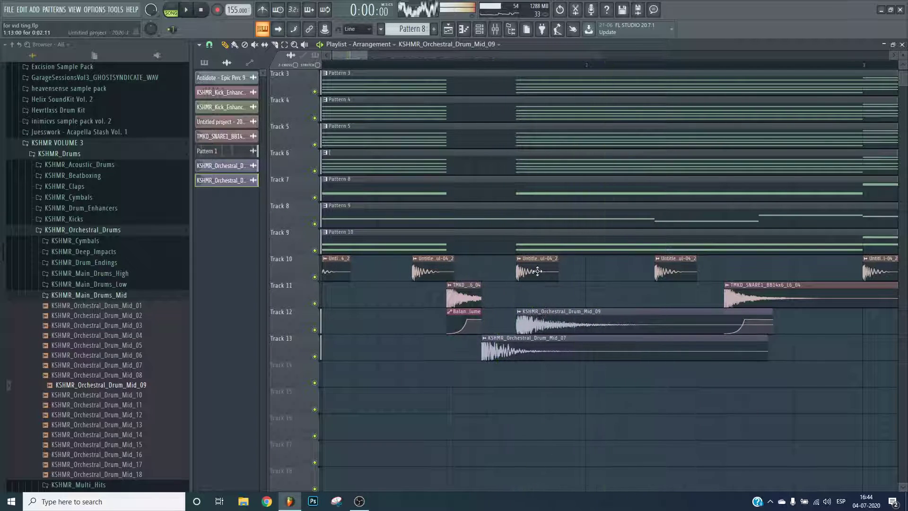
key("space")
- Move the third kick clip on Track 10 half a beat later, to step 15 of bar 1, and restore Line snapping
left_click_drag(536, 273, 615, 273)
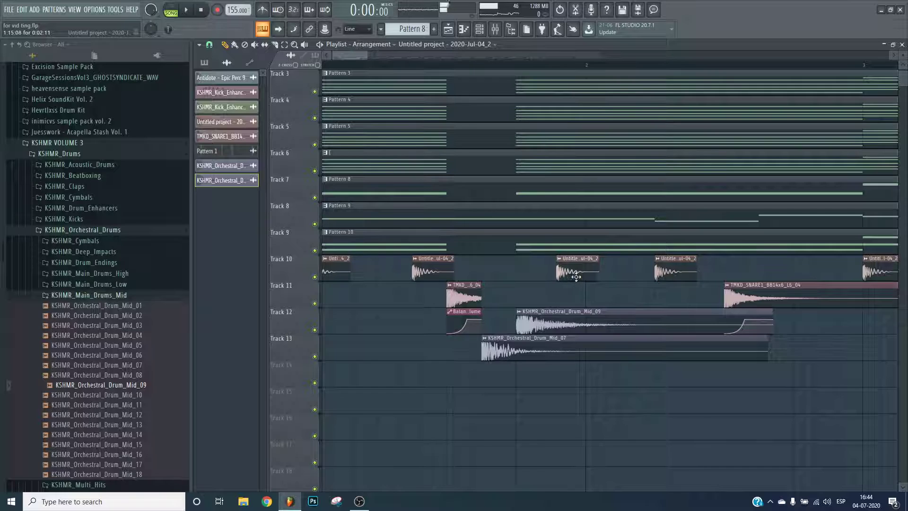
left_click(210, 44)
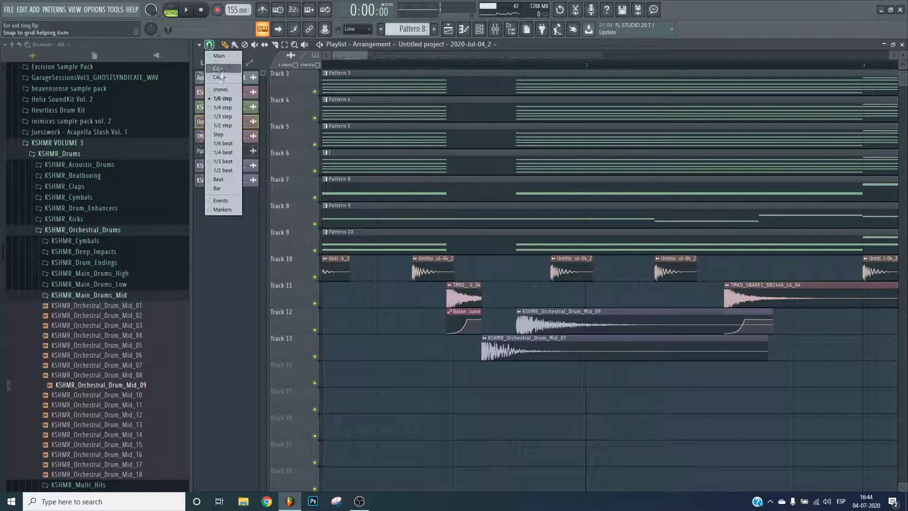
left_click(219, 69)
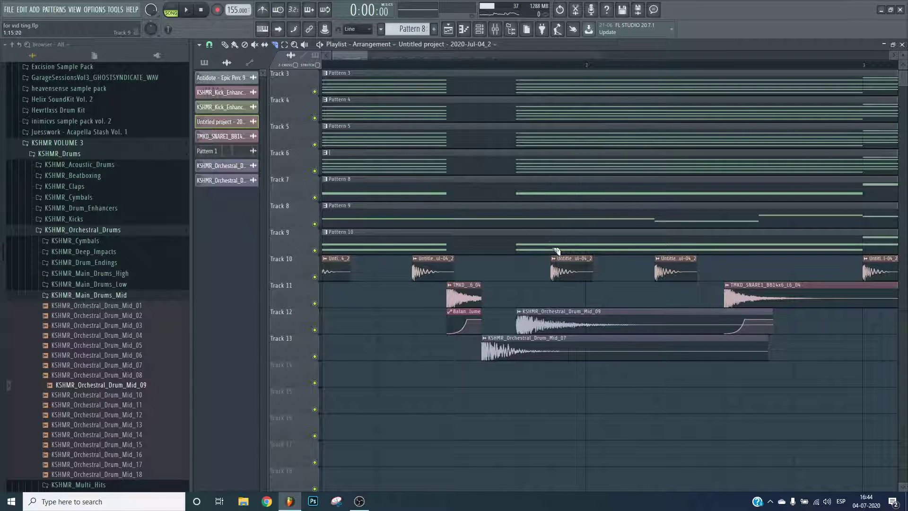
- Slice the pattern clips on Tracks 1 to 9 at the moved kick, remove the half-beat segment before it and play the result
left_click_drag(558, 95, 558, 96)
scroll(558, 106, "up", 2)
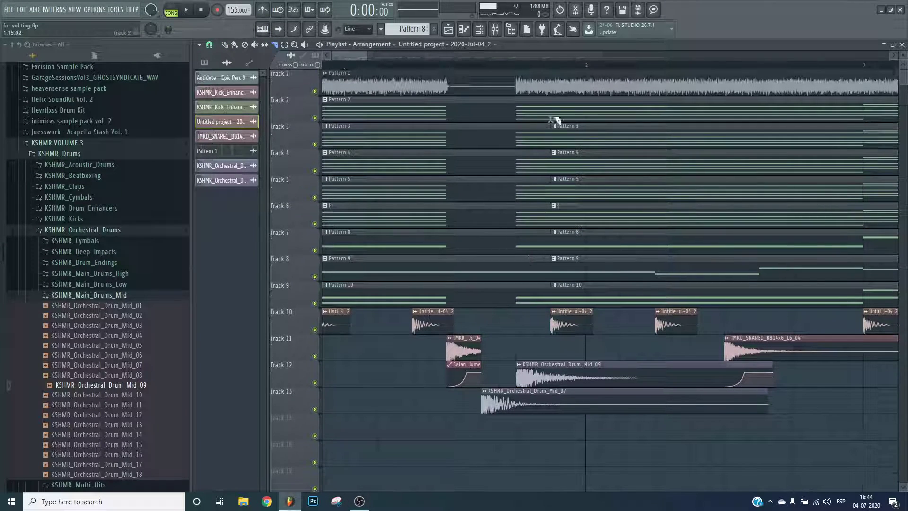
left_click_drag(529, 82, 524, 63)
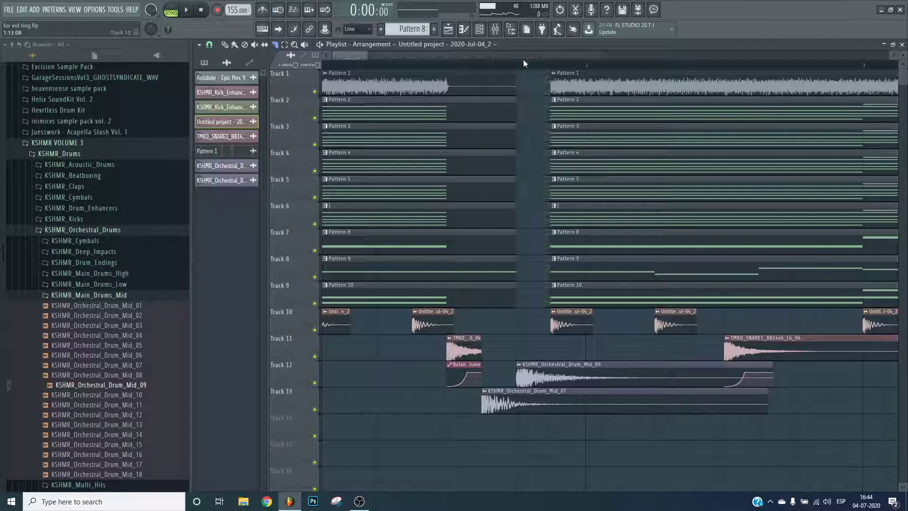
key("space")
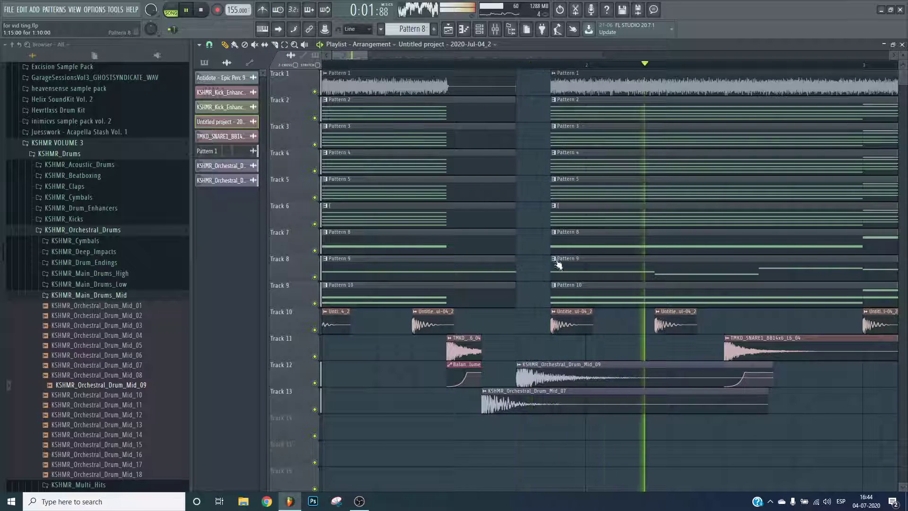
- Open the KSHMR_Orchestral_Drum_Mid_07 sample settings, route it to its own mixer track and close the windows
left_click(520, 390)
left_click(540, 198)
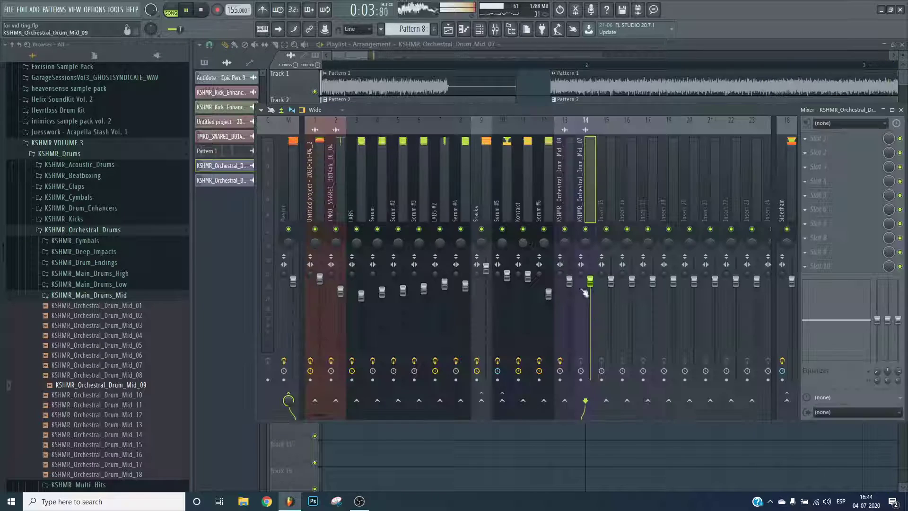
key("Escape")
key("Escape")
- Replay the arrangement from the start and slightly lower the mixer levels of the Mid_07 and Mid_09 orchestral drums
scroll(521, 70, "down", 3)
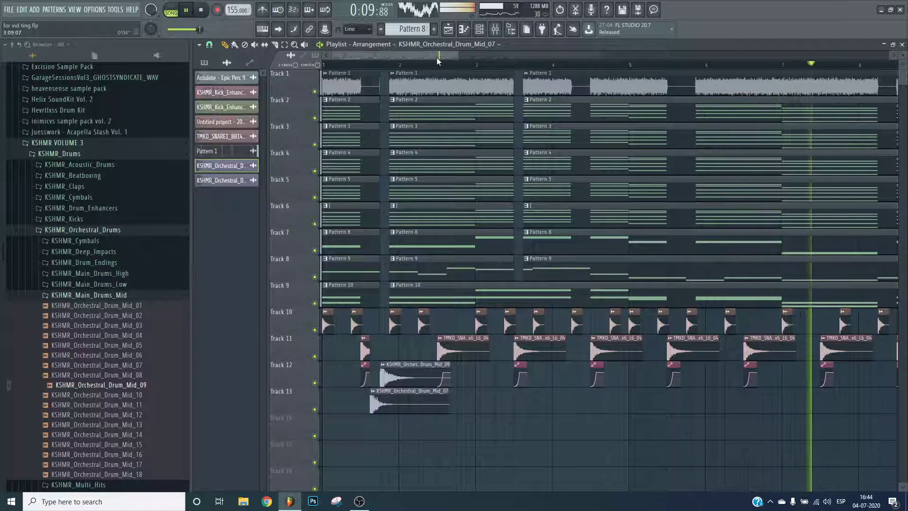
left_click_drag(441, 54, 385, 64)
left_click(200, 9)
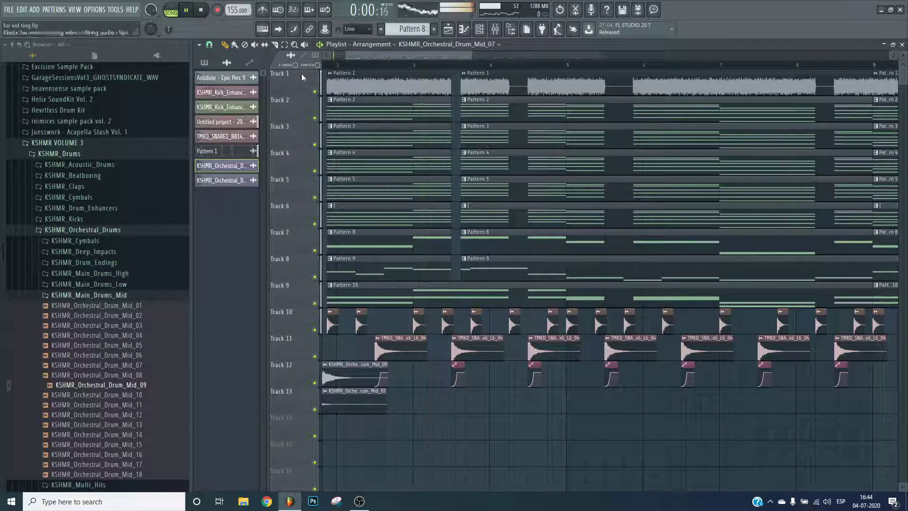
left_click(496, 29)
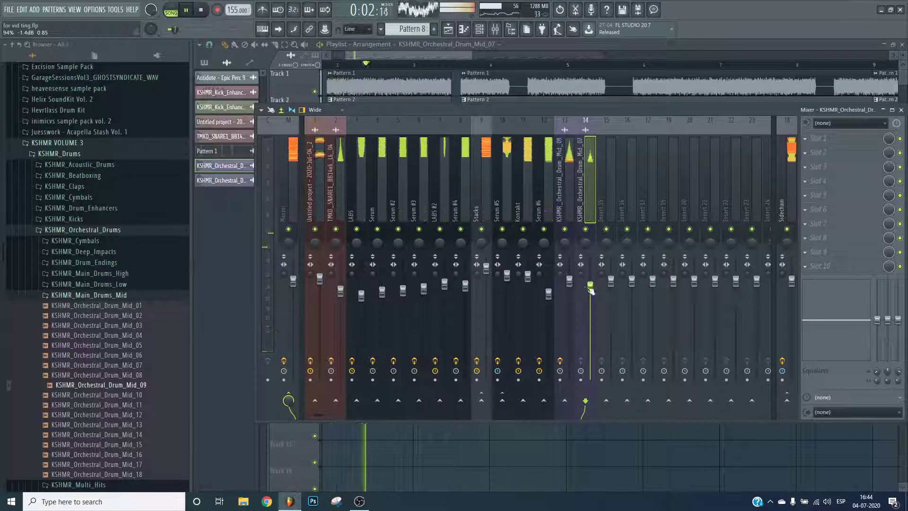
key("F9")
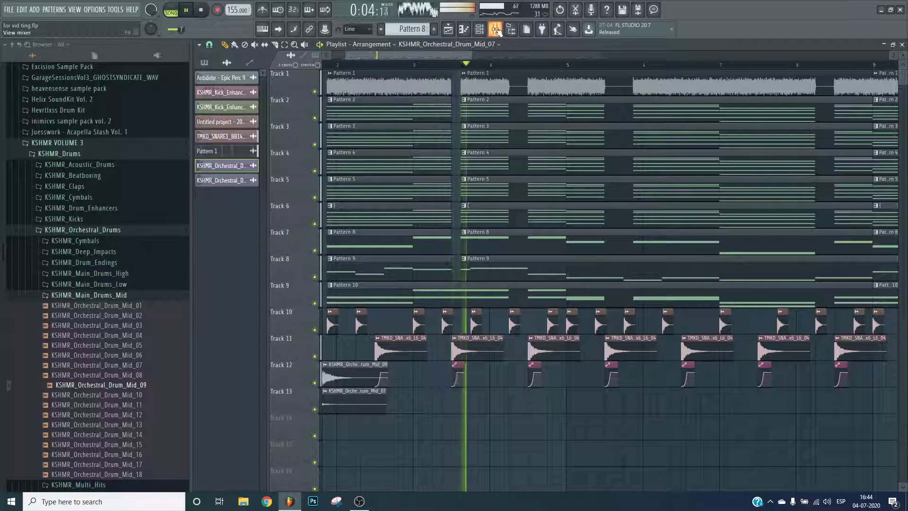
key("F9")
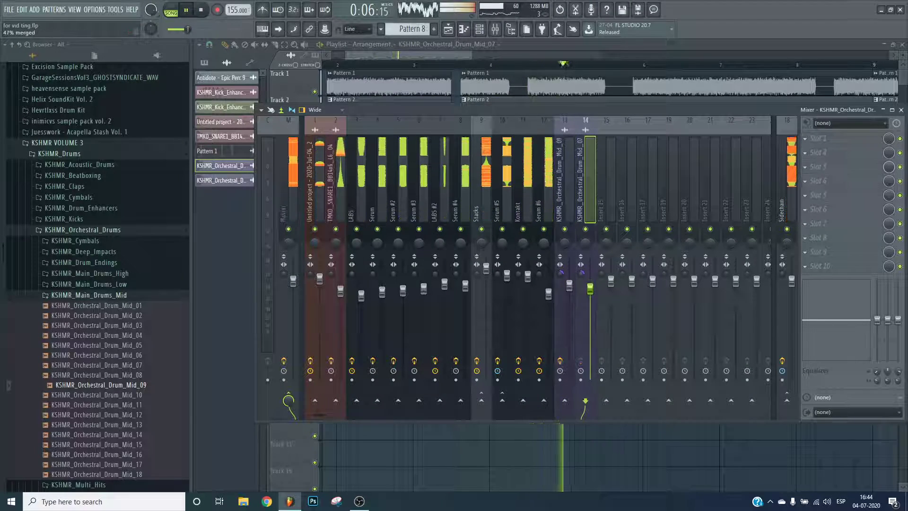
key("F9")
- Play the section from around bar 4 and examine the kick and snare clips in that bar closely
left_click(427, 47)
left_click(423, 55)
left_click_drag(421, 56, 434, 62)
key("space")
key("space")
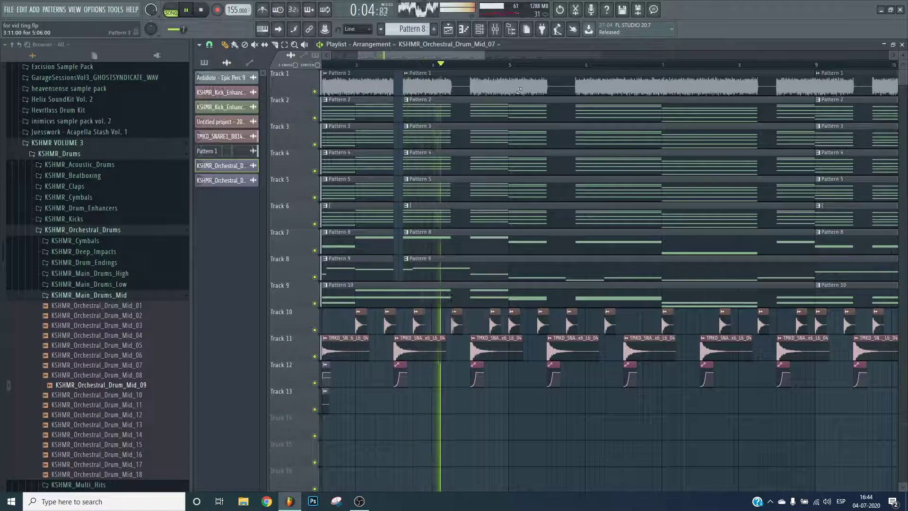
scroll(544, 66, "up", 2)
key("space")
scroll(601, 57, "up", 5)
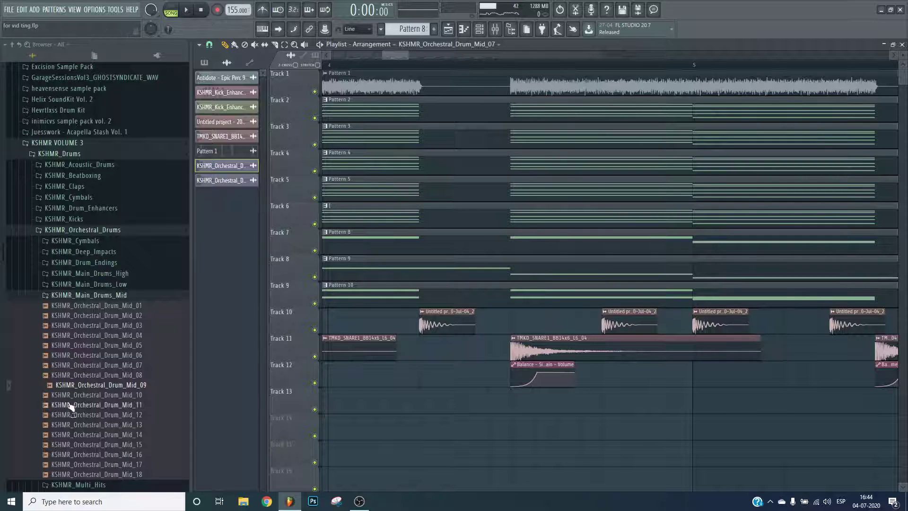
- Audition samples in the KSHMR_Main_Drums_Low folder and place KSHMR_Orchestral_Drum_Low_08 on Track 13 under the kick in bar 4
left_click(93, 295)
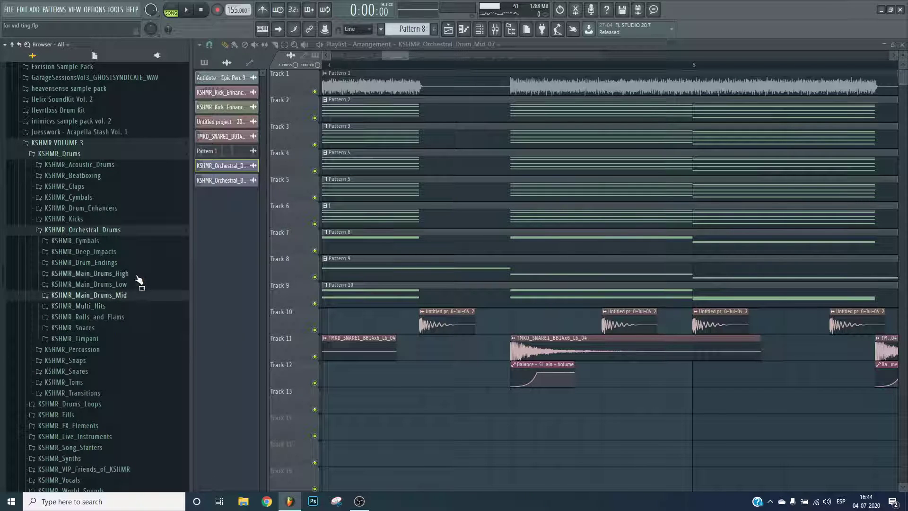
left_click(125, 284)
left_click(100, 355)
left_click(99, 365)
left_click_drag(455, 470, 455, 388)
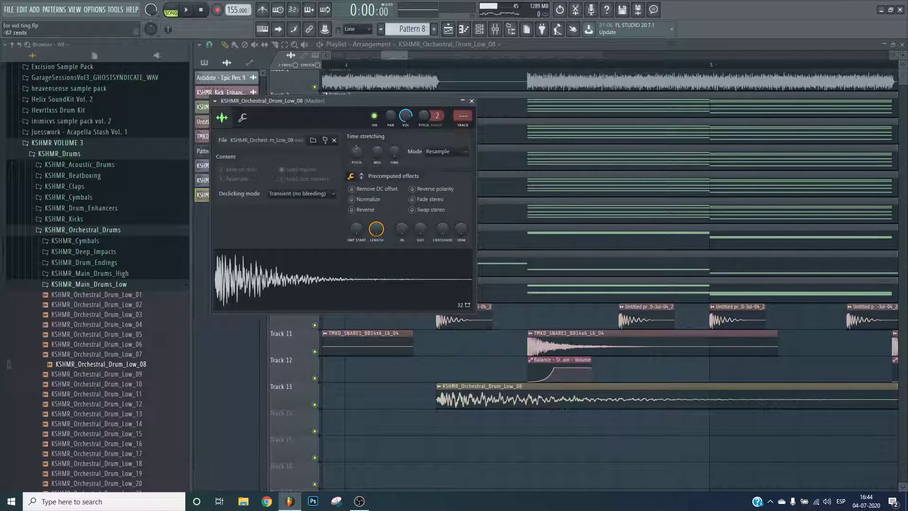
- Lower the Low_08 sample's pitch, shorten it with a fade-out, route it to mixer track 15 and preview it
left_click_drag(377, 229, 376, 223)
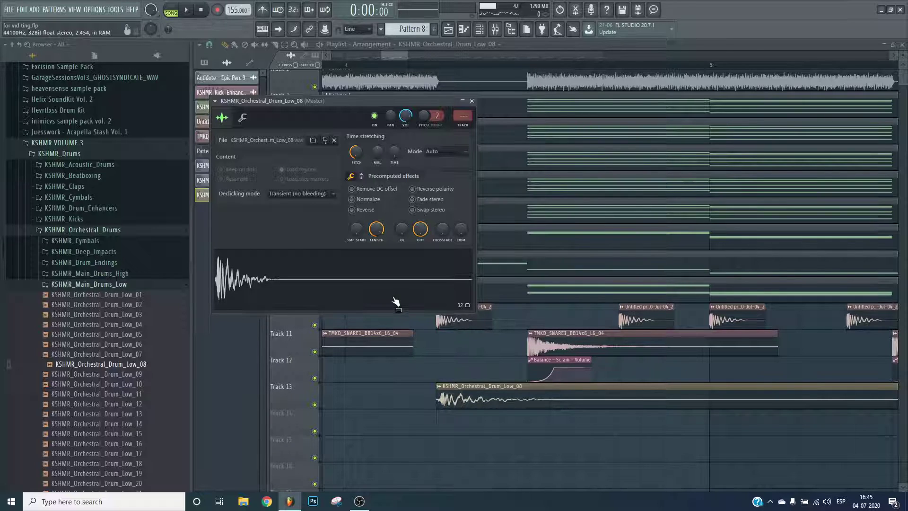
left_click(463, 125)
left_click(262, 29)
key("z")
- Load CamelCrusher in effect slots 3 and 5 of the Low_08 mixer track with the Annihilate patch and close the windows
left_click(821, 167)
left_click(762, 206)
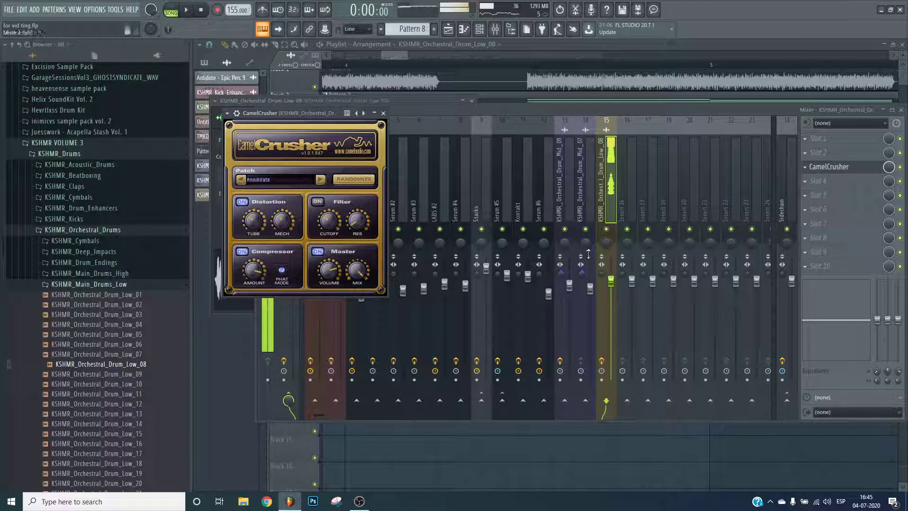
left_click(835, 188)
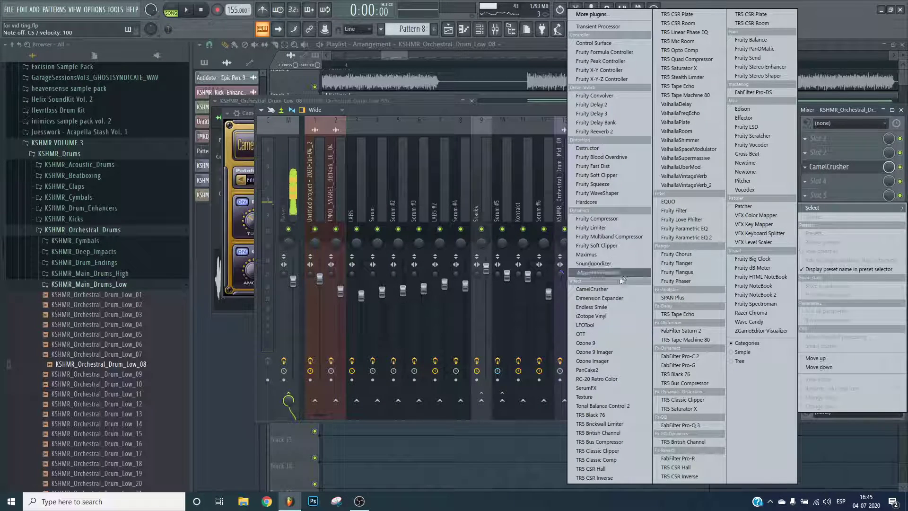
left_click(593, 289)
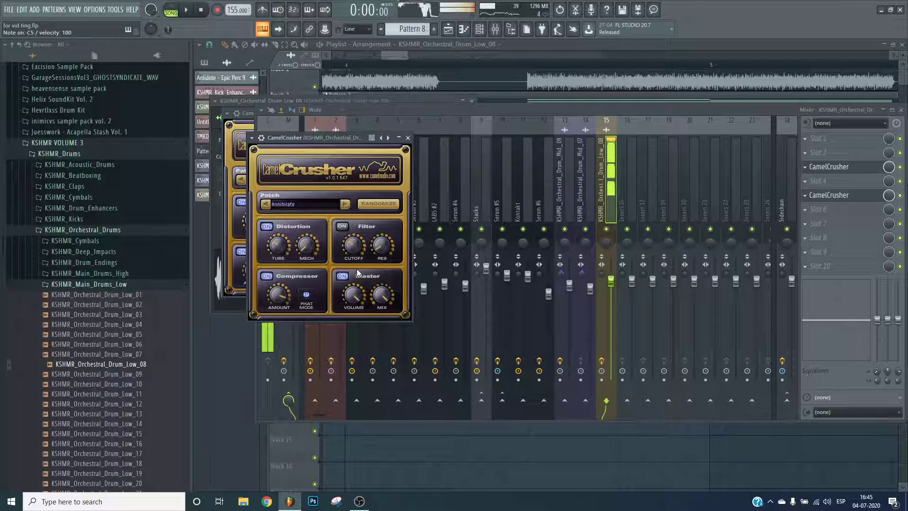
left_click(619, 284)
key("Escape")
key("Escape")
key("Escape")
key("Escape")
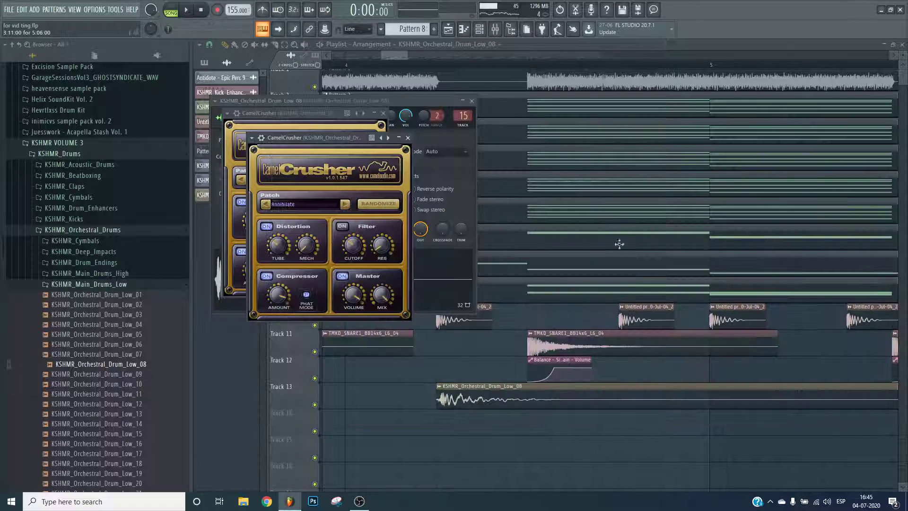
- Reverse the Low_08 sample, trim and shorten it to fit the gap before the snare, and close its settings
double_click(498, 395)
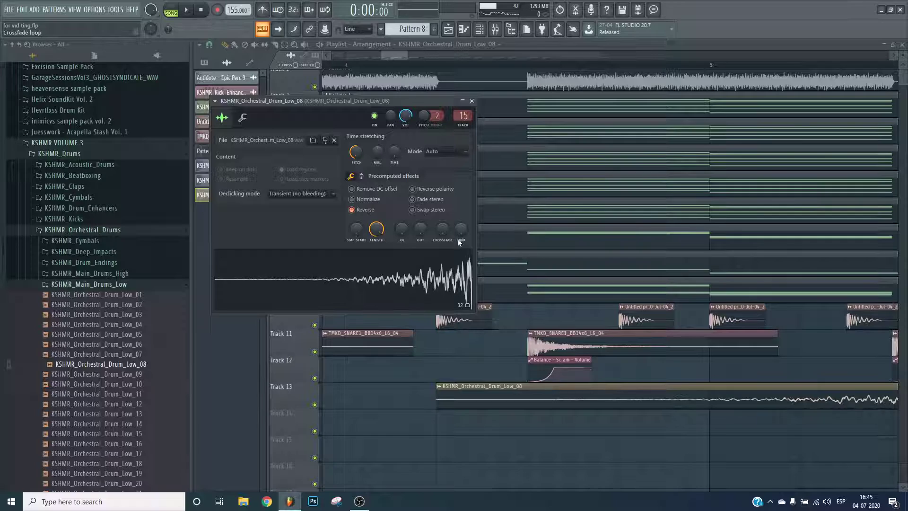
left_click_drag(461, 230, 461, 199)
left_click_drag(356, 230, 384, 238)
key("Escape")
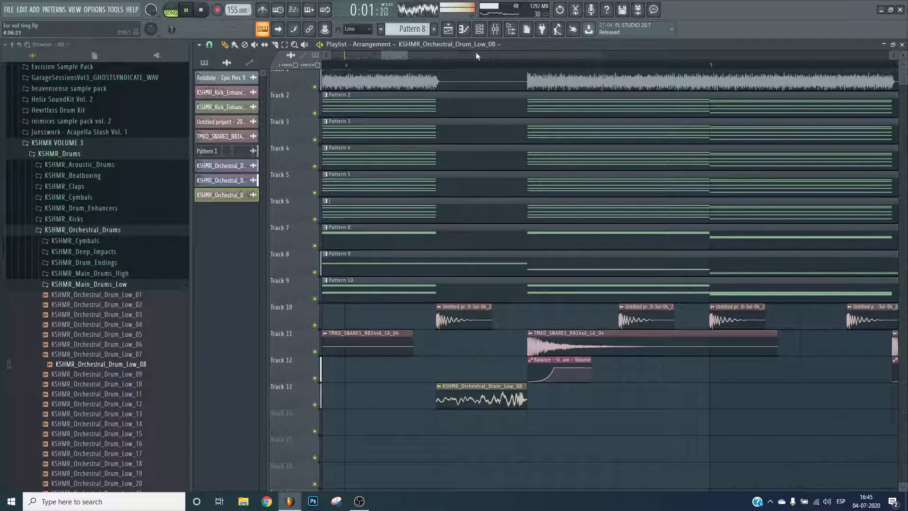
- Boost the Low_08 sample's gain, slightly lower its level on mixer track 15 and replay bar 4
double_click(493, 400)
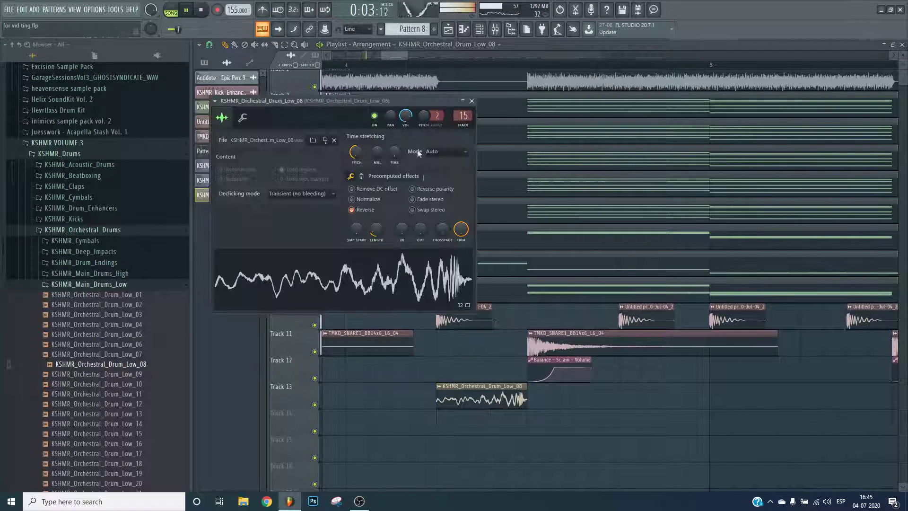
left_click(362, 176)
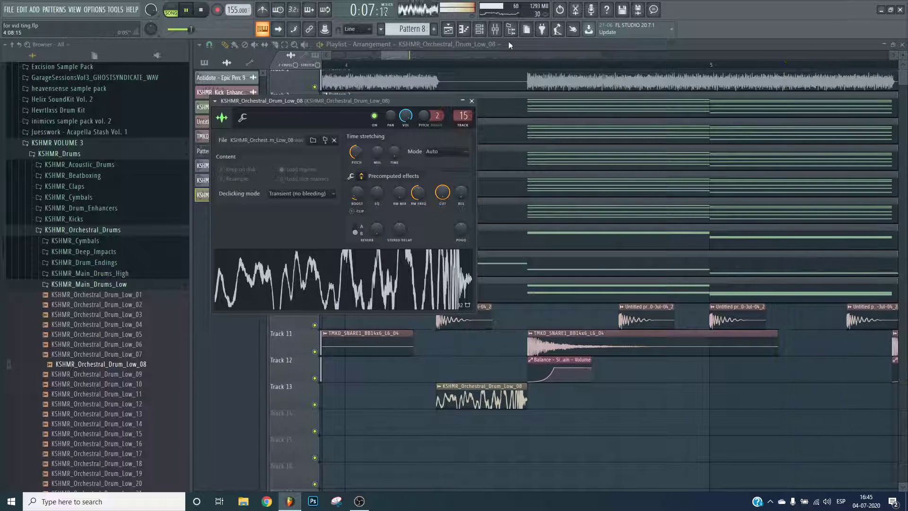
key("F9")
left_click_drag(611, 284, 612, 289)
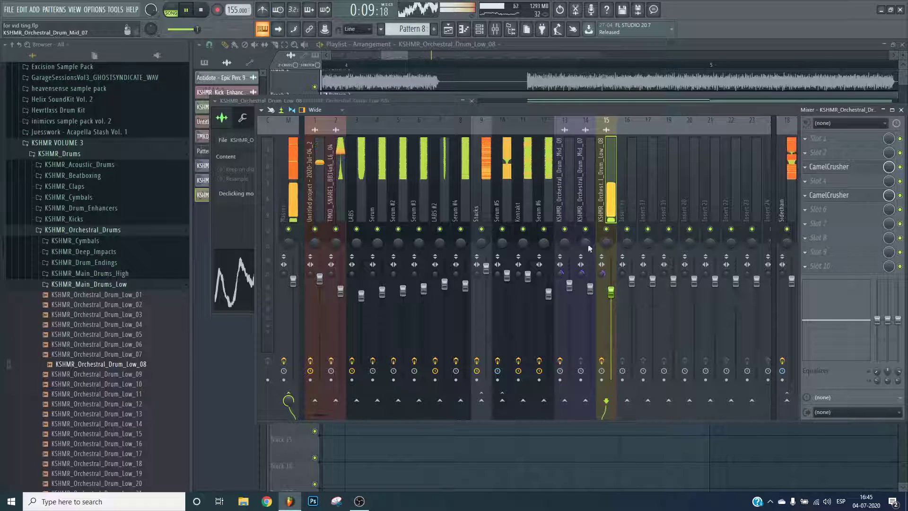
key("F9")
left_click(402, 64)
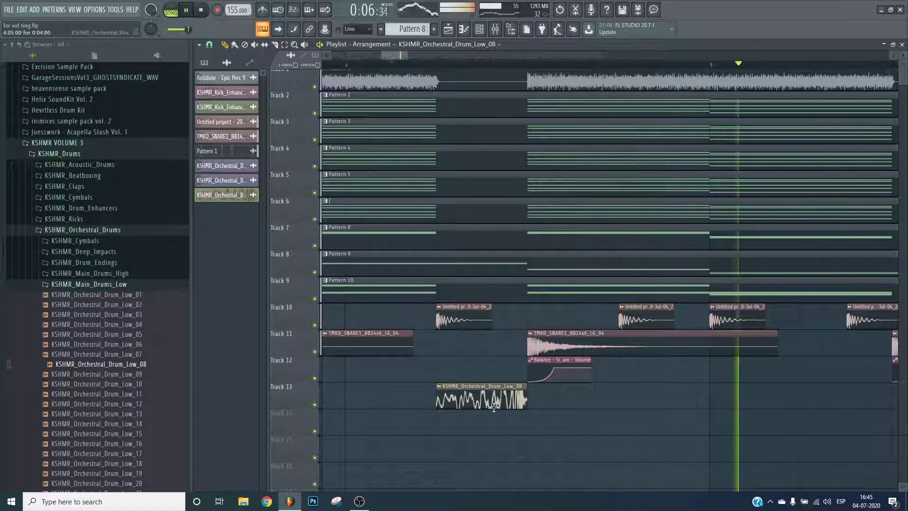
- Stop playback, shift the Low_08 clip earlier on Track 13 and keep only its second half, starting at the kick
key("space")
left_click_drag(489, 412, 444, 413)
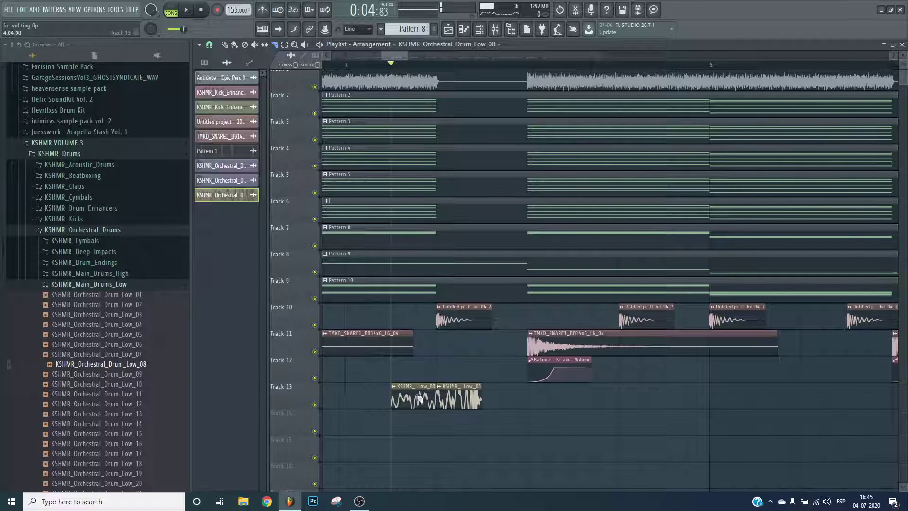
- Audition the low orchestral drums and place KSHMR_Orchestral_Drum_Low_19 on Track 14 right after the Low_08 clip
left_click(75, 325)
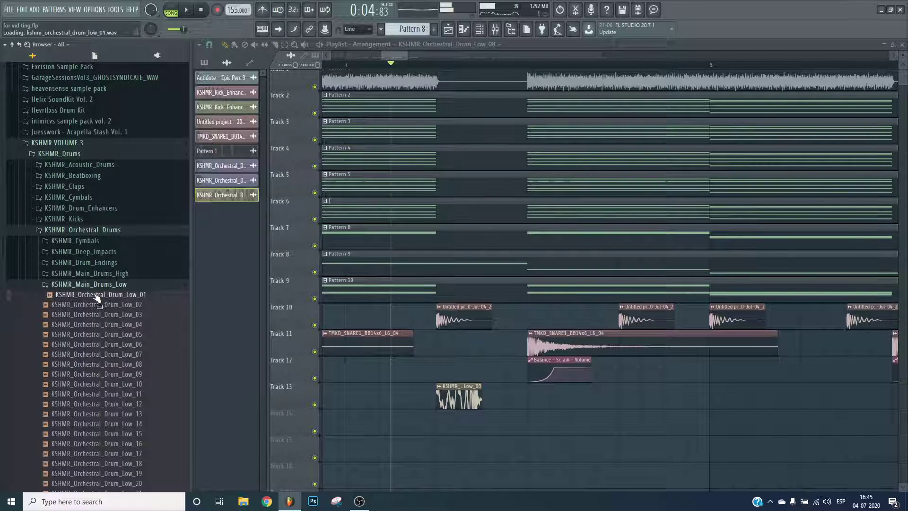
left_click_drag(90, 473, 518, 425)
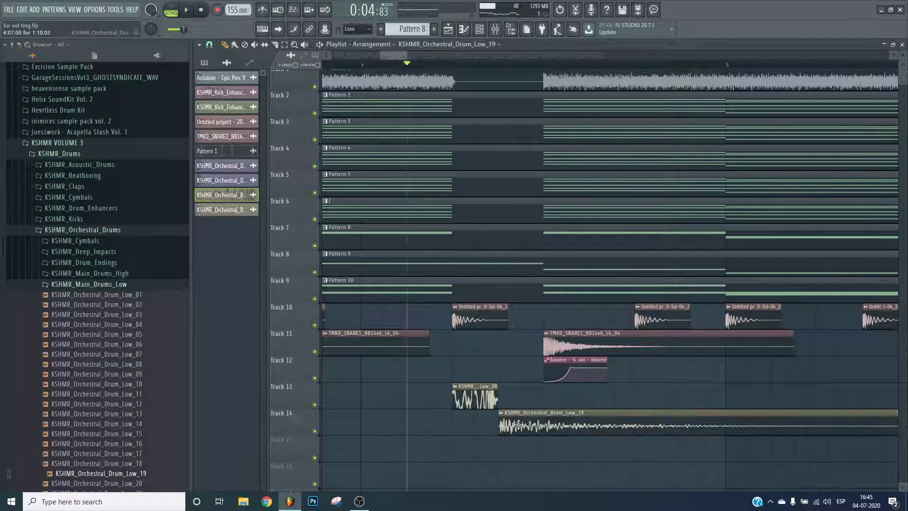
- Delete the KSHMR_Orchestral_Drum_Low_19 sample from the project
right_click(214, 218)
left_click(248, 241)
double_click(242, 216)
left_click(480, 113)
right_click(217, 216)
left_click(229, 323)
key("Return")
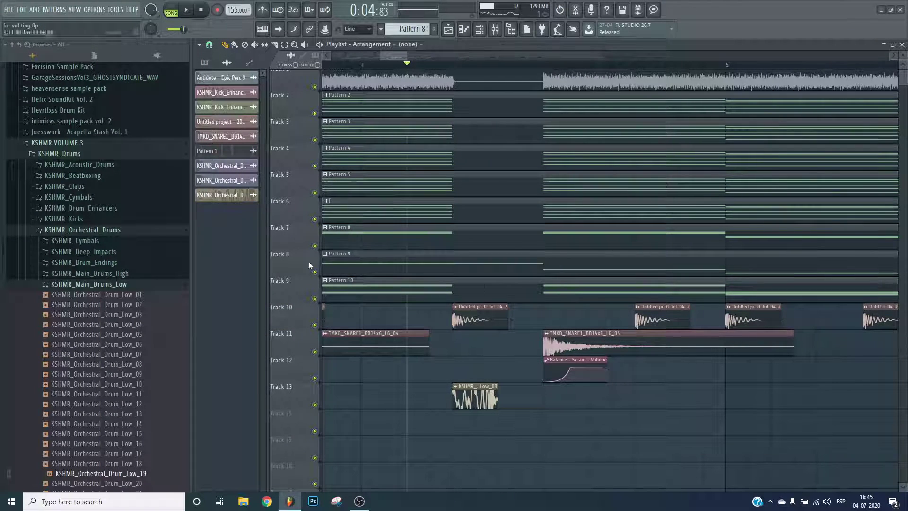
- Audition the samples in the KSHMR_Percussion_Low folder
left_click(111, 231)
scroll(93, 173, "up", 5)
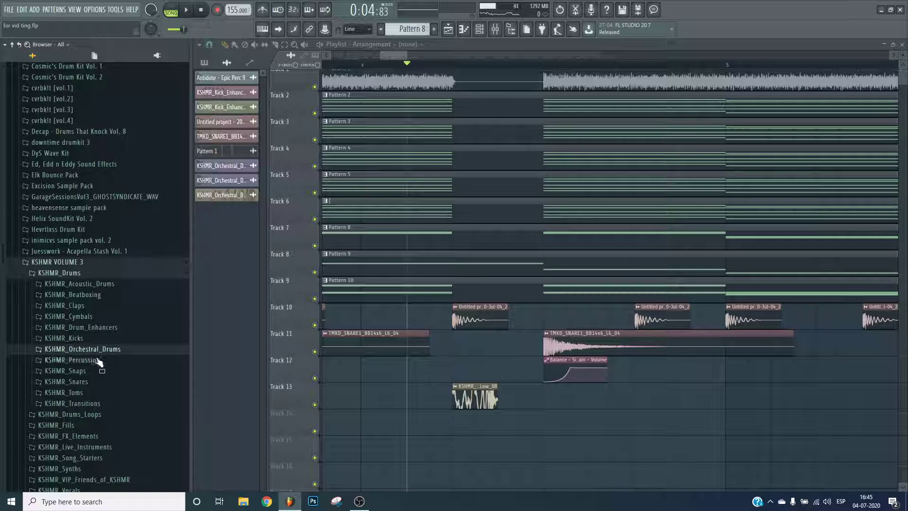
left_click(99, 361)
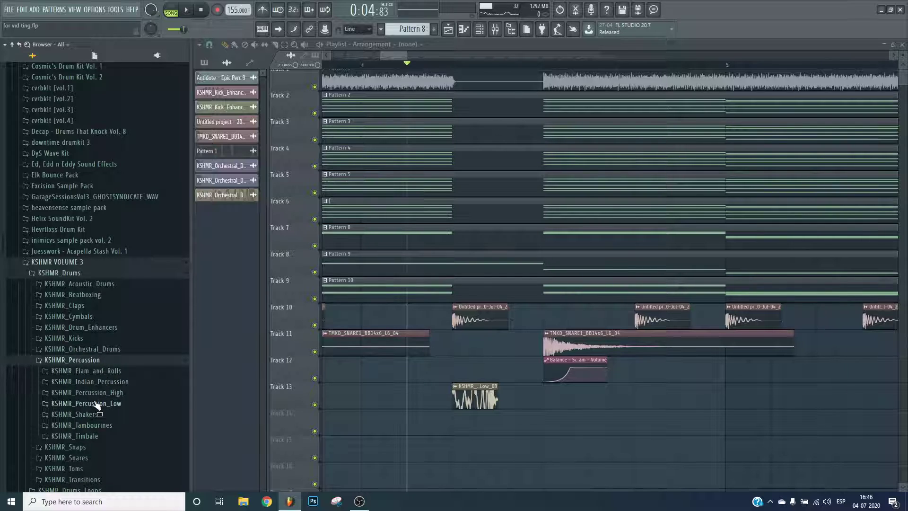
left_click(97, 405)
scroll(92, 450, "down", 3)
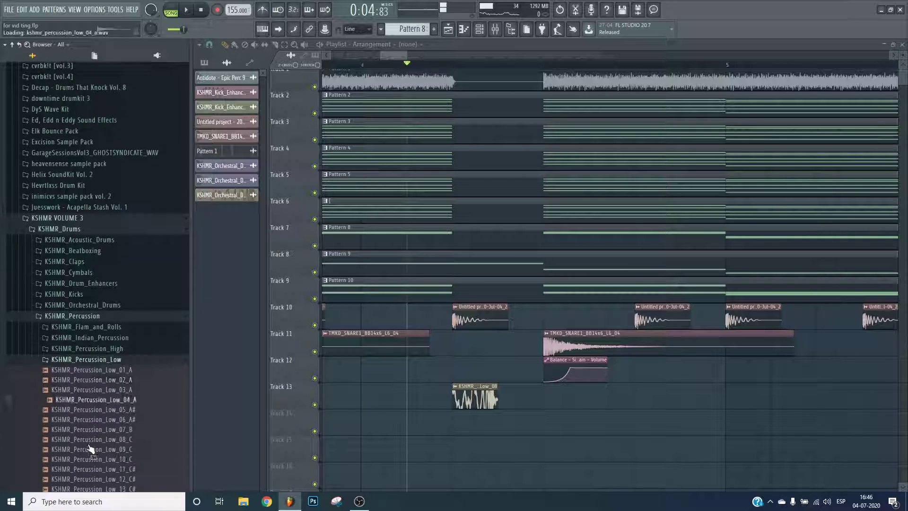
left_click(90, 428)
scroll(92, 416, "down", 3)
left_click(105, 345)
left_click(117, 425)
left_click(122, 445)
left_click(122, 464)
scroll(106, 412, "down", 4)
scroll(104, 401, "up", 4)
- Audition the clank, knock, rimshot and other samples in the KSHMR_Percussion_High folder
left_click(106, 225)
left_click(116, 215)
left_click(107, 255)
left_click(112, 305)
left_click(114, 355)
left_click(109, 394)
left_click(102, 424)
left_click(112, 452)
scroll(114, 463, "down", 2)
left_click(116, 432)
left_click(119, 452)
left_click(108, 423)
left_click(115, 432)
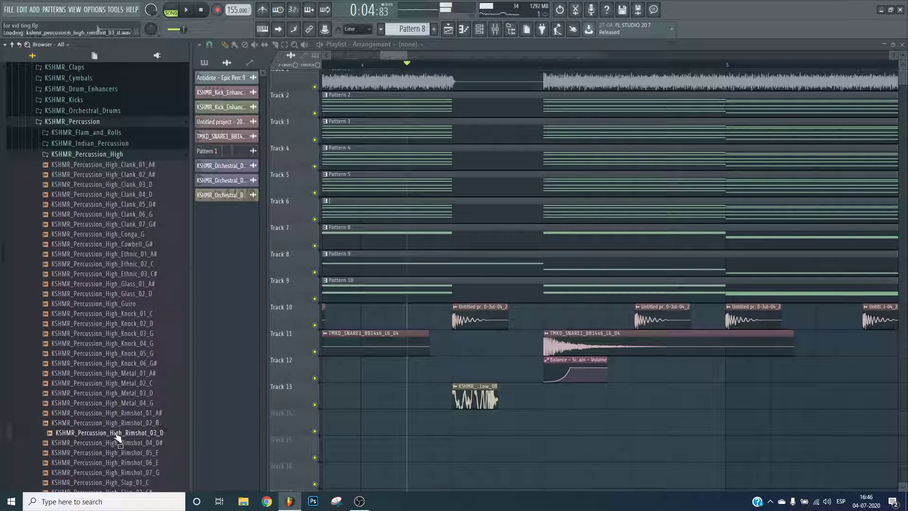
scroll(115, 434, "down", 4)
left_click(115, 393)
left_click(115, 413)
left_click(115, 453)
scroll(117, 459, "down", 1)
scroll(116, 462, "down", 3)
left_click(106, 365)
left_click(104, 384)
scroll(103, 350, "up", 14)
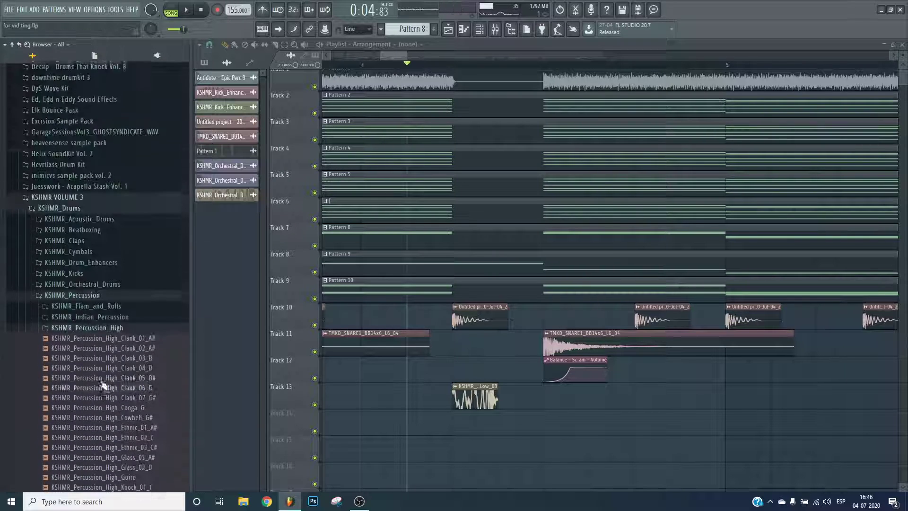
- Audition the Antidote Audio - Epic Drum Samples and place Antidote - Epic Perc 3 on Track 15 right after the Low_08 clip
scroll(78, 201, "up", 5)
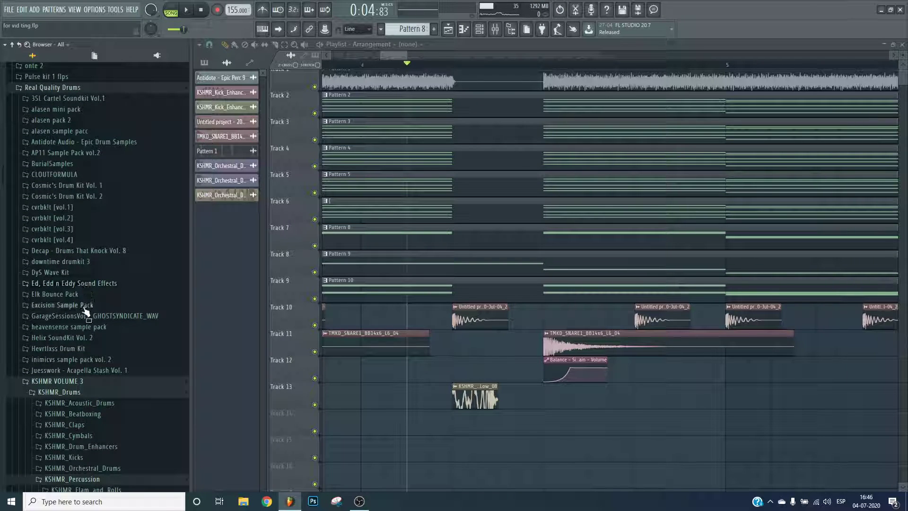
left_click(81, 142)
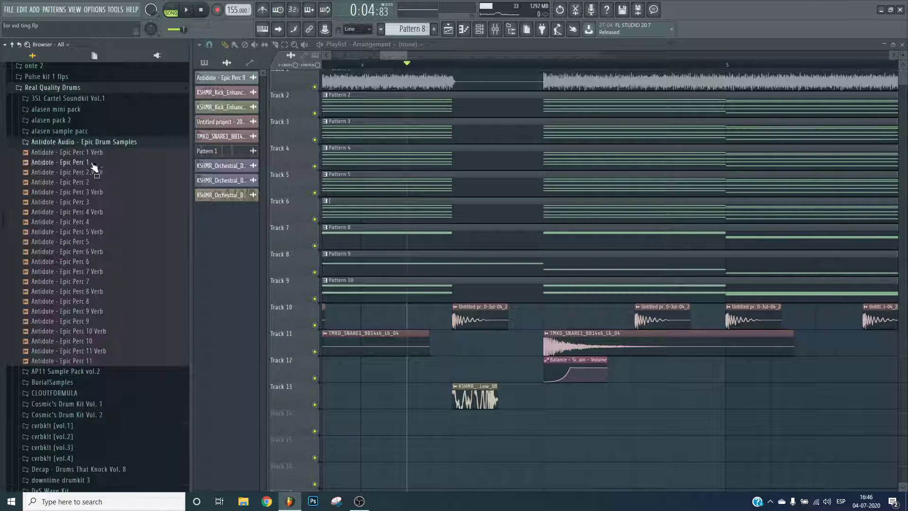
left_click(75, 331)
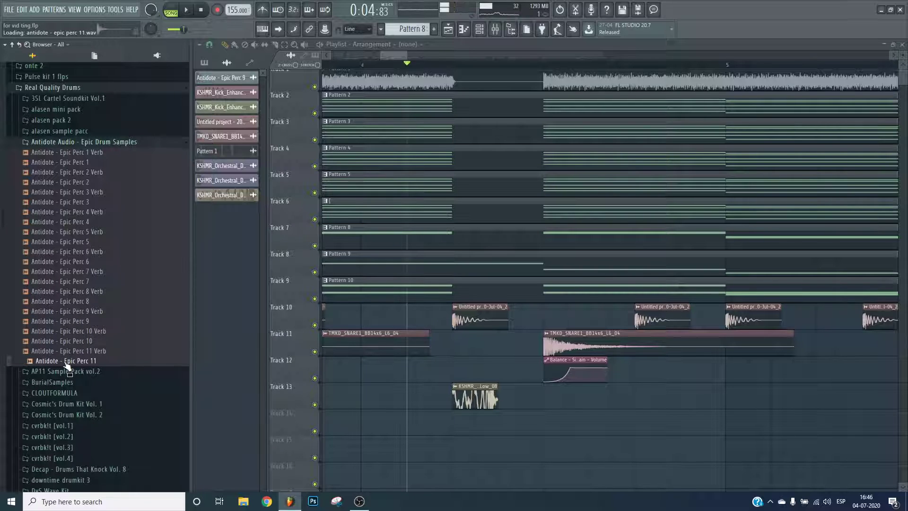
left_click_drag(82, 204, 560, 451)
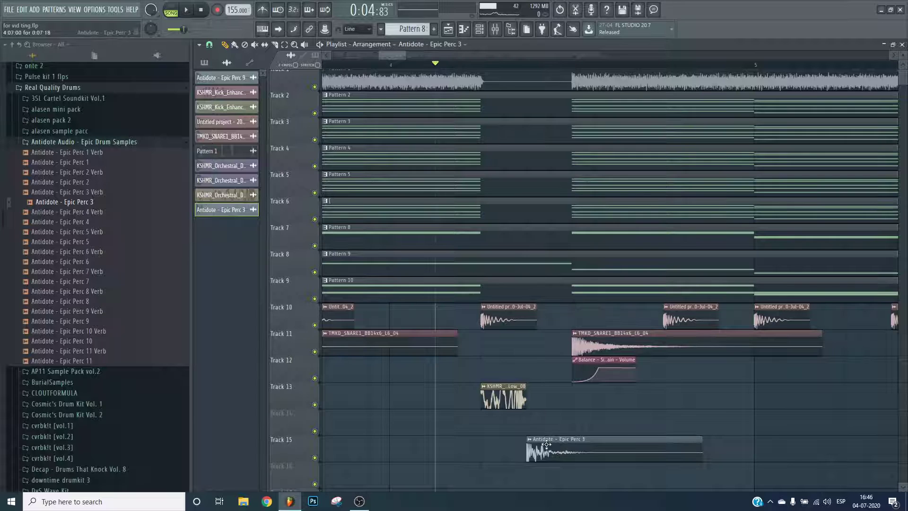
- Reverse the Epic Perc 3 sample, shorten it to end at the snare and boost its gain
double_click(547, 443)
left_click_drag(400, 254, 401, 296)
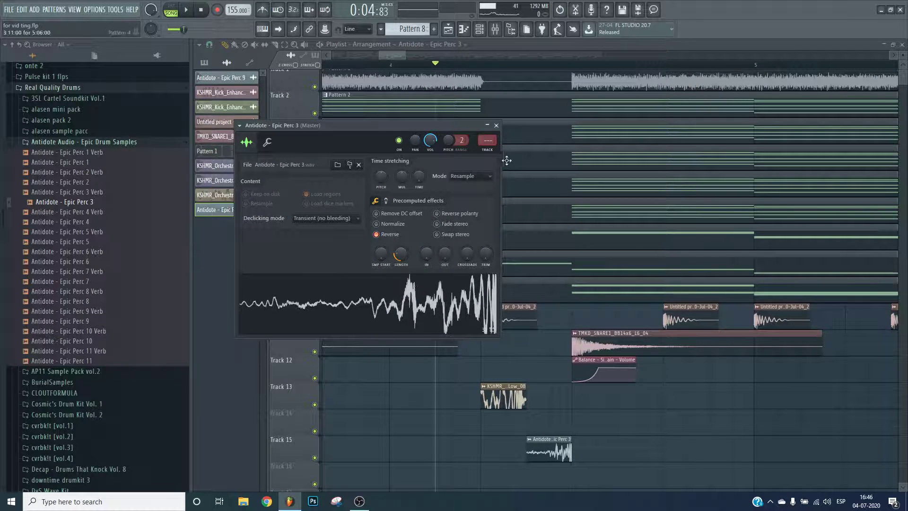
left_click(386, 201)
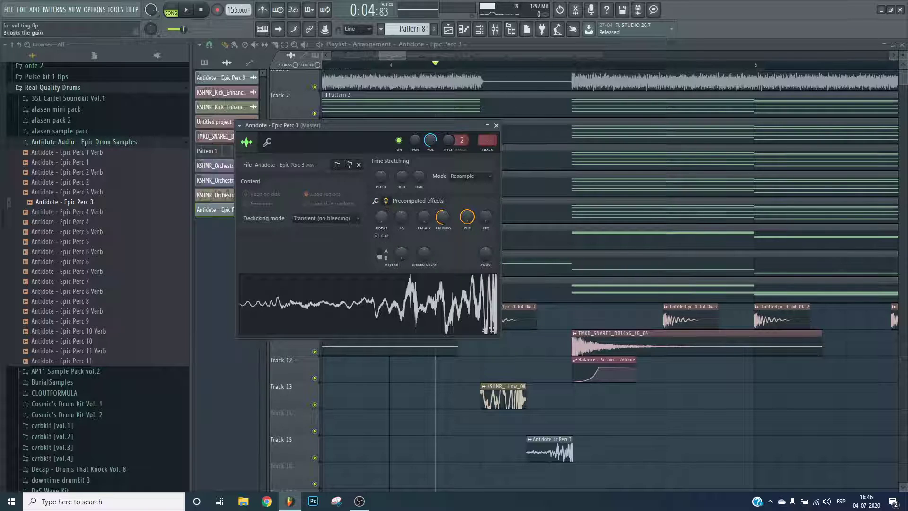
left_click_drag(381, 222, 381, 218)
- Close the sample settings, play bar 4 and trim the Low_08 clip on Track 13 to its second half
key("space")
left_click(496, 125)
key("space")
key("space")
key("space")
mouse_move(514, 400)
left_mouse_down()
mouse_move(536, 401)
mouse_move(526, 399)
left_mouse_up()
key("space")
key("space")
- Adjust the Epic Perc 3 sample's pitch, increase its boost further and close its settings
double_click(548, 449)
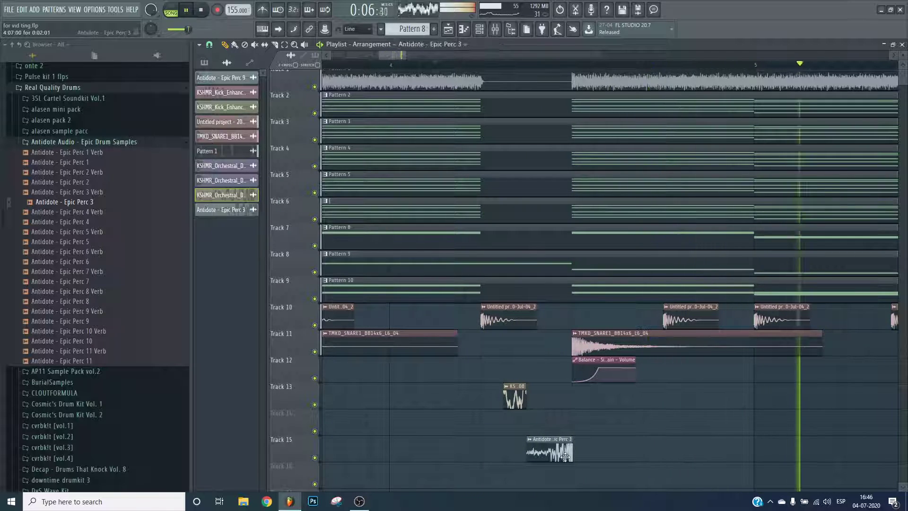
left_click_drag(381, 180, 382, 188)
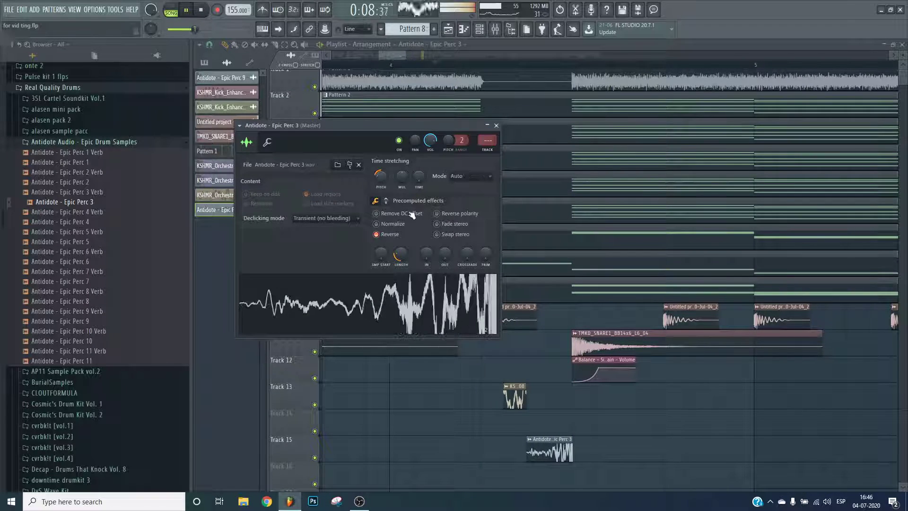
left_click(386, 200)
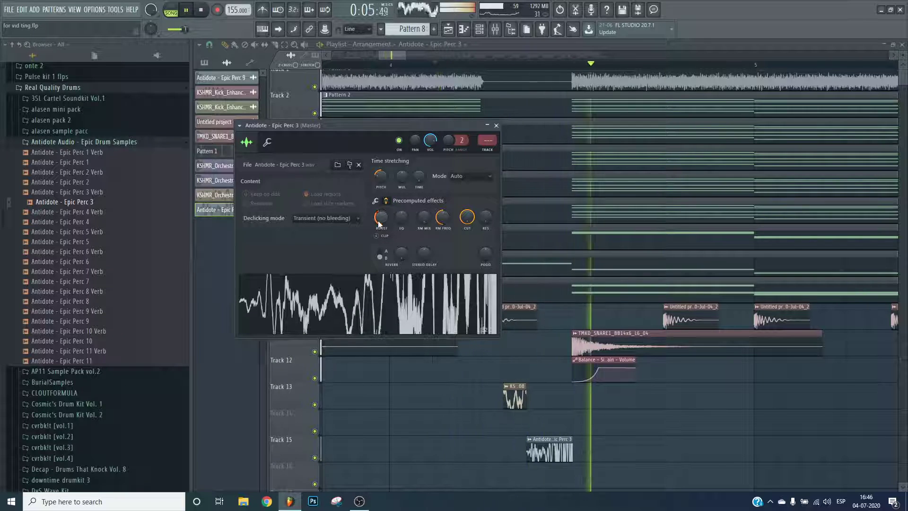
key("Escape")
key("space")
- Trim the start and end of the Epic Perc 3 clip on Track 15 so it fills only the quarter beat before the snare
left_click_drag(571, 452, 564, 446)
key("space")
left_click_drag(536, 452, 559, 452)
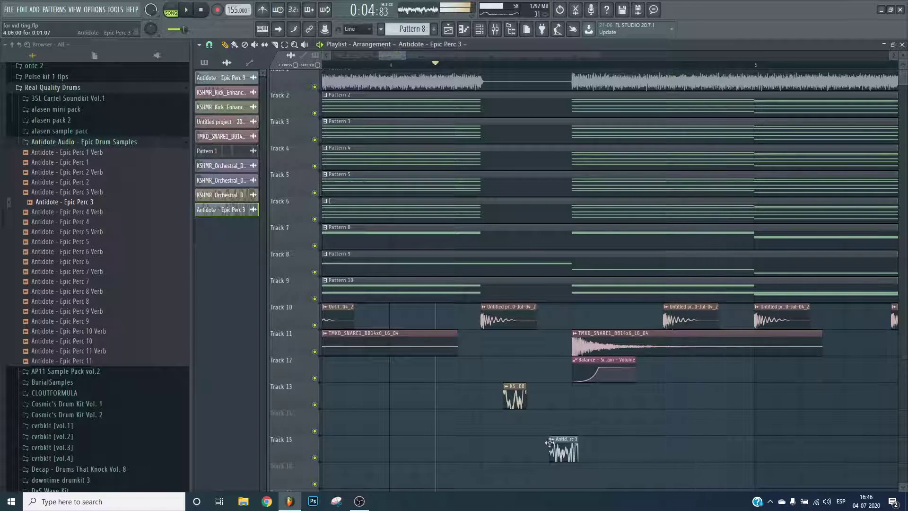
key("space")
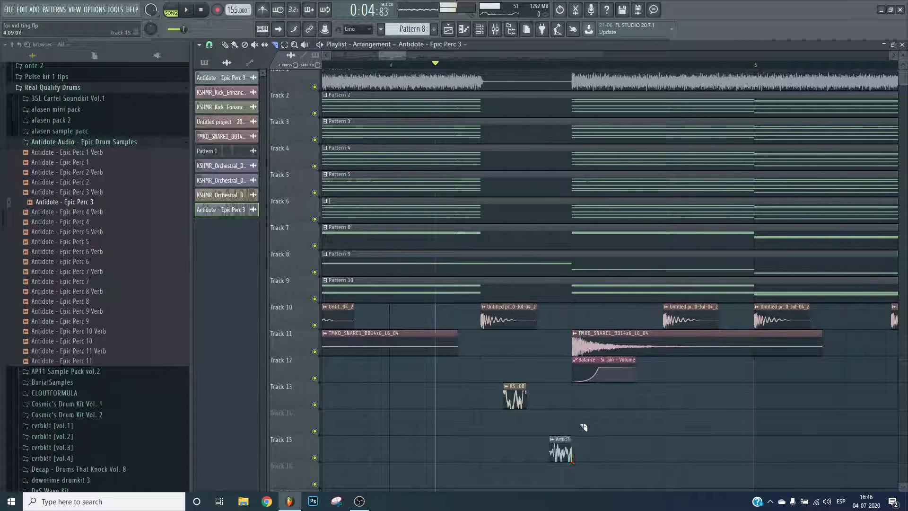
- Replay the arrangement from the start to hear the new reversed drum hits
key("space")
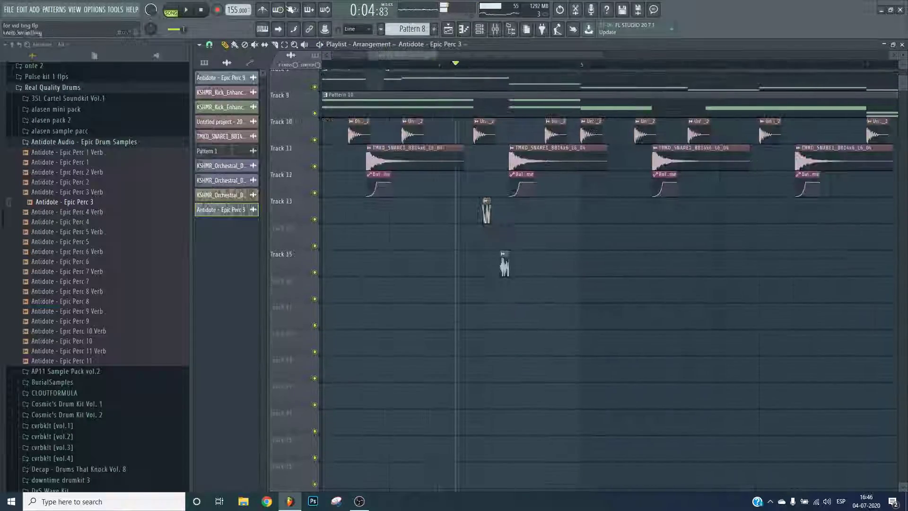
scroll(354, 186, "up", 5)
scroll(354, 186, "up", 1)
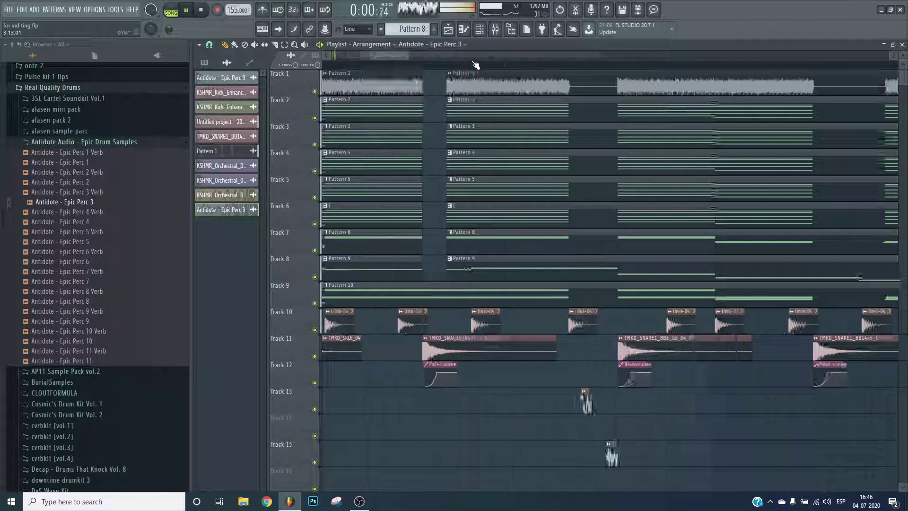
- Slice the Track 1 to 8 clips before bar 4 into two short stutters and remove the following half beat at the kick
scroll(471, 221, "up", 3)
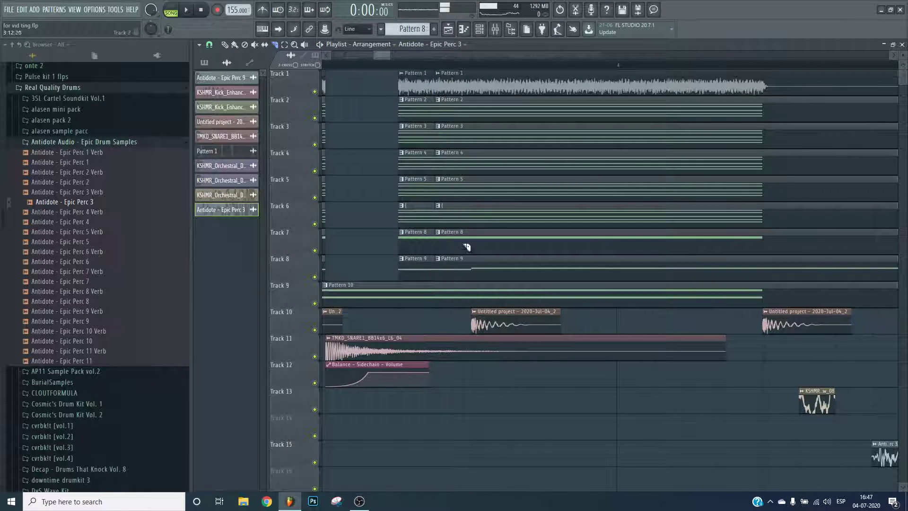
left_click_drag(472, 87, 454, 260)
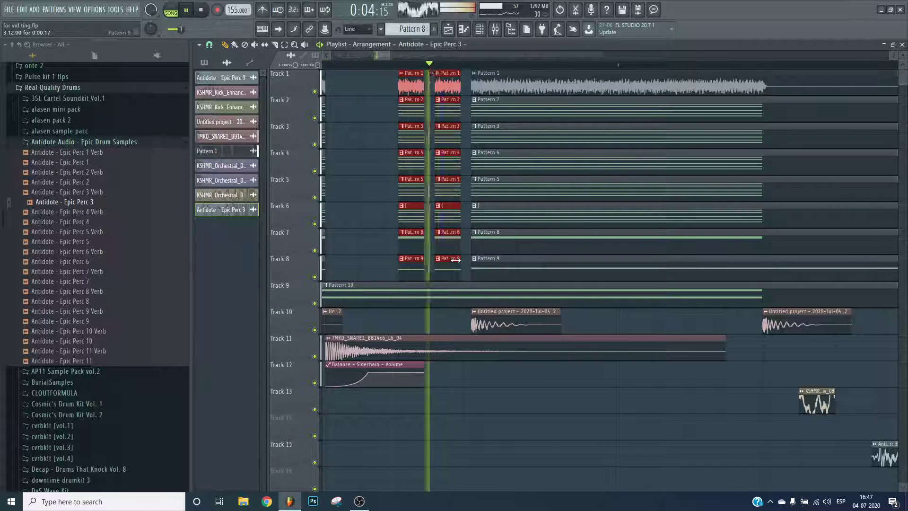
key("space")
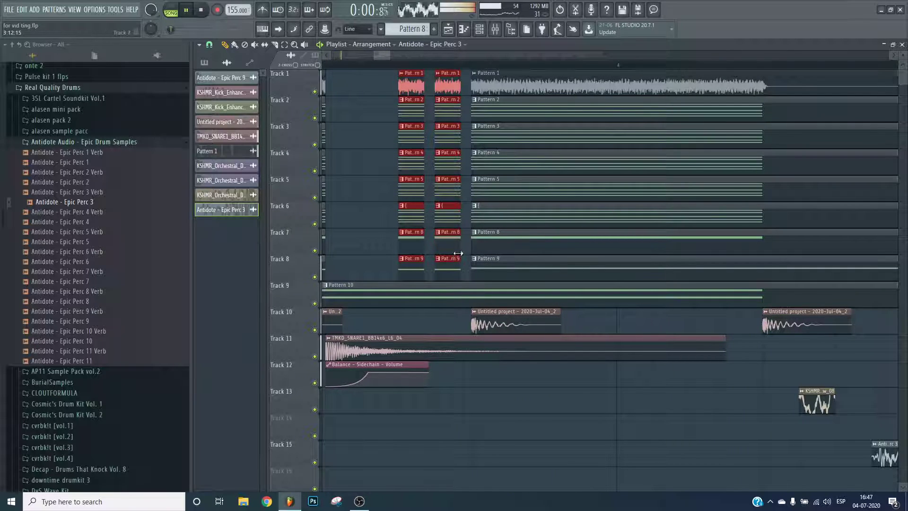
left_click_drag(513, 282, 532, 82)
left_click(513, 139)
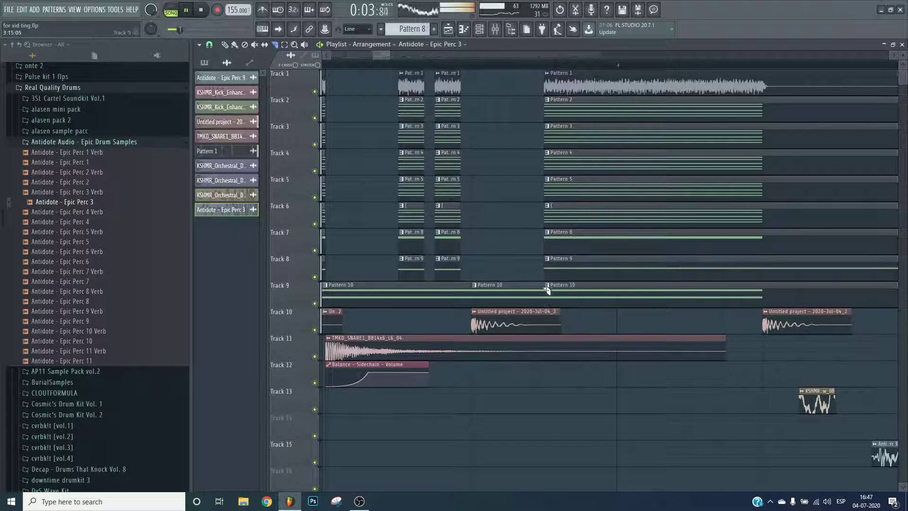
- Delete the middle slice of Pattern 10 on Track 9 and shorten its first part to end where the stutters begin
key("p")
right_click(538, 297)
left_click_drag(470, 295, 423, 293)
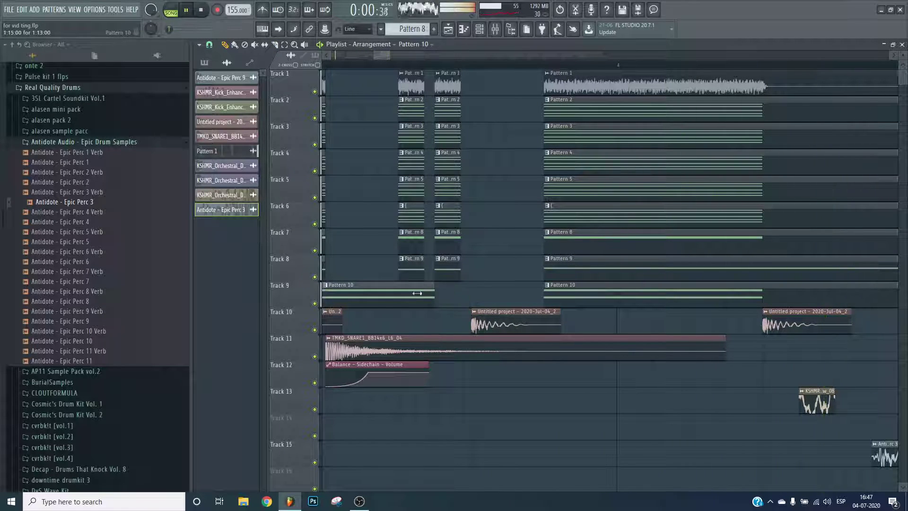
left_click(496, 30)
left_click(496, 29)
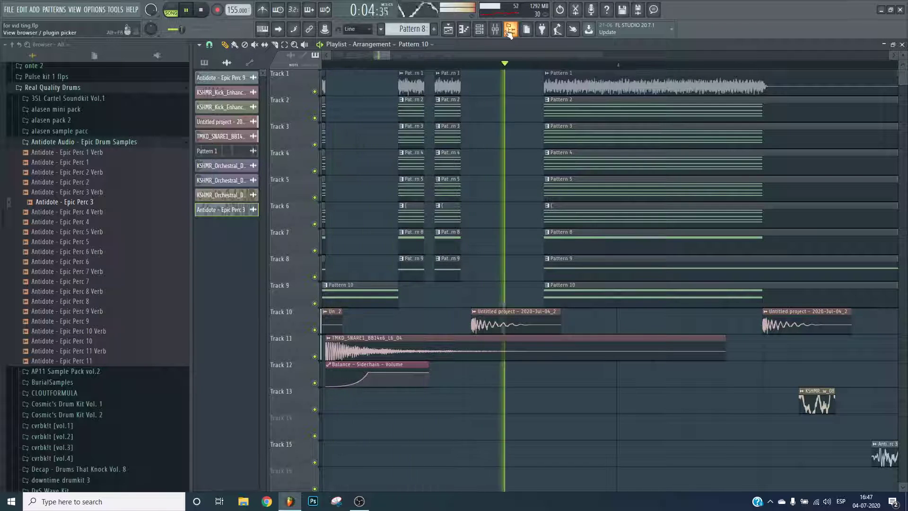
key("space")
- Route the Stacks mixer track only to Insert 17, and Insert 17 only to the Sidechain track
left_click(495, 30)
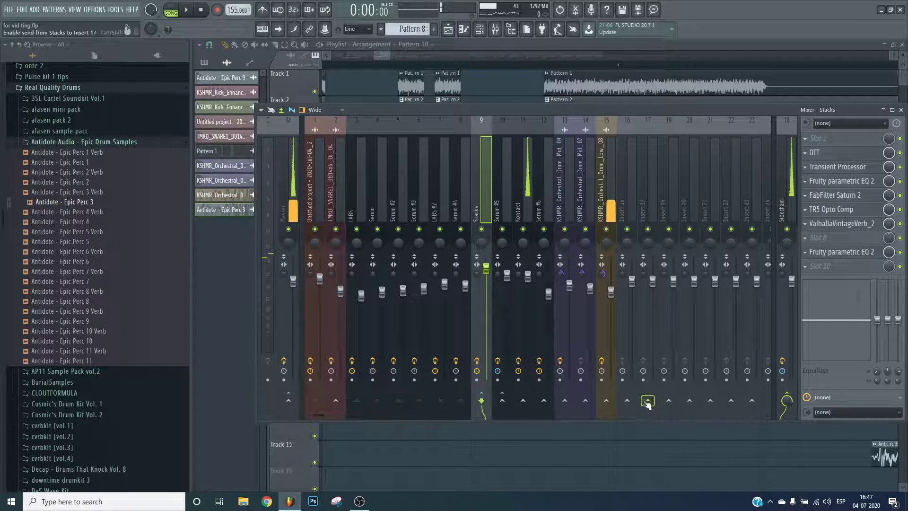
right_click(648, 400)
left_click(686, 414)
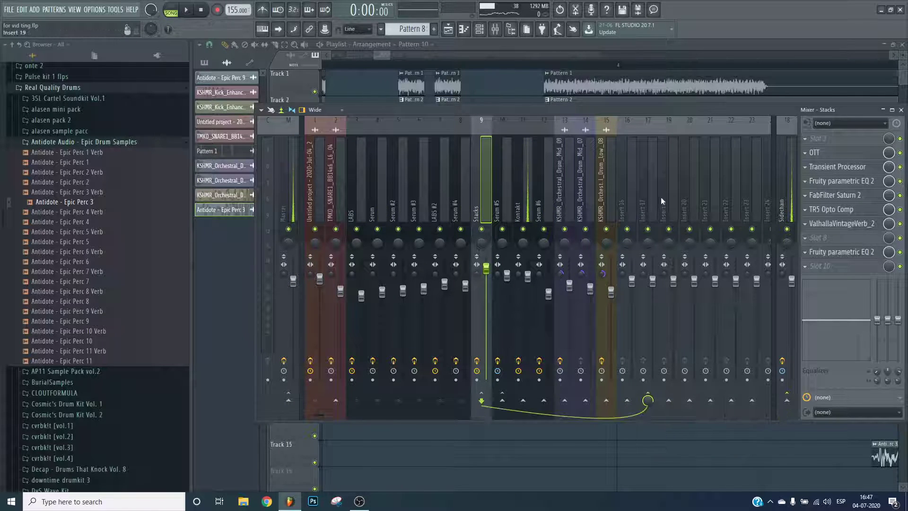
right_click(787, 401)
left_click(804, 418)
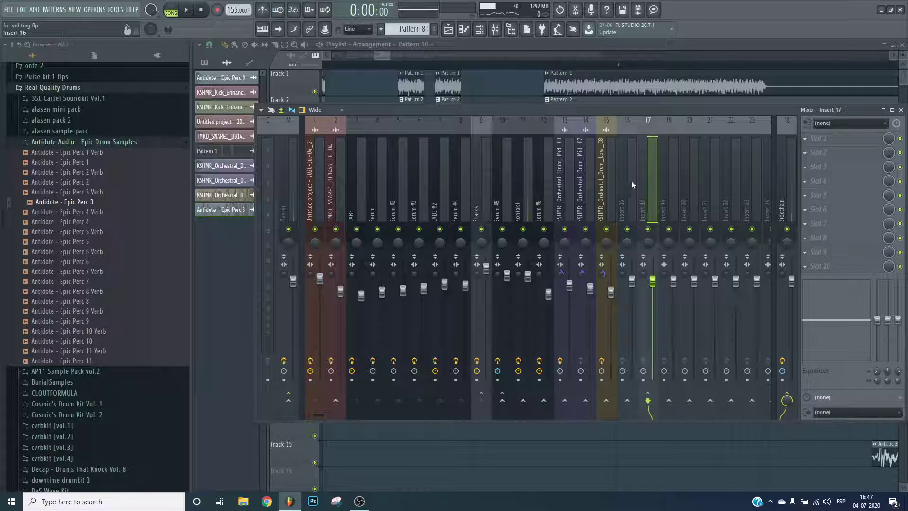
- Rename mixer track Insert 17 as Fx
right_click(644, 170)
left_click(677, 129)
type("Fx")
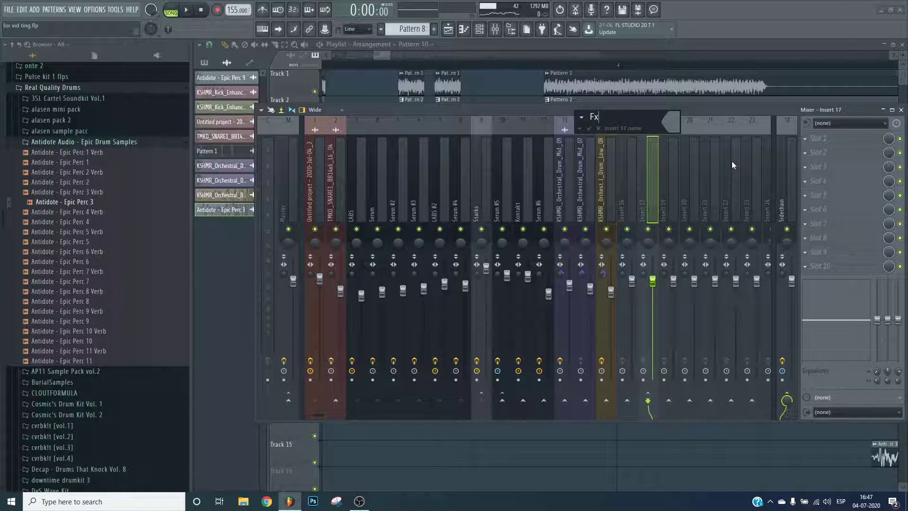
key("Return")
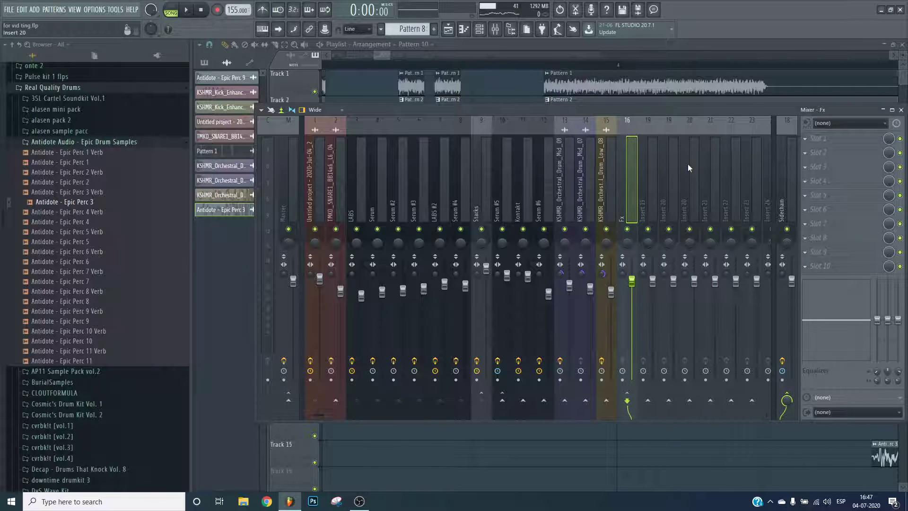
- Load Fruity Delay 3 in the Fx track's third slot and create an automation clip for its sample rate reduction
left_click(805, 167)
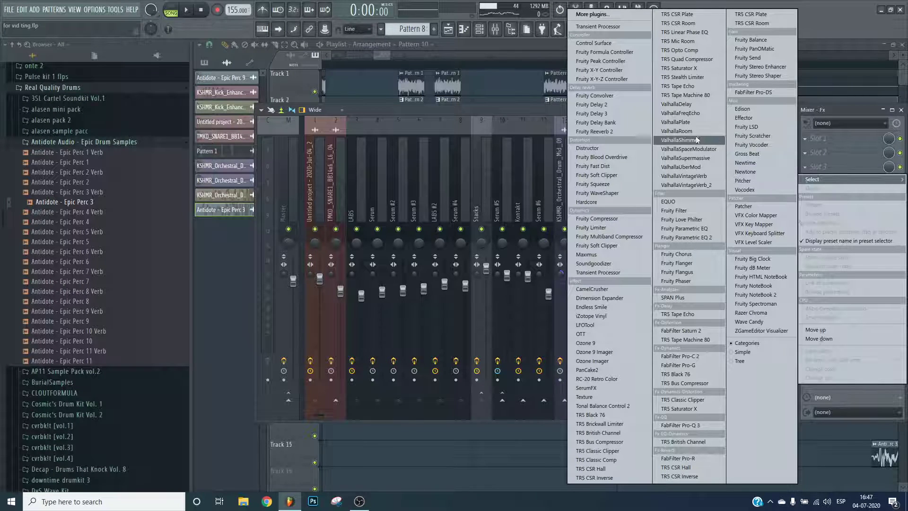
left_click(595, 115)
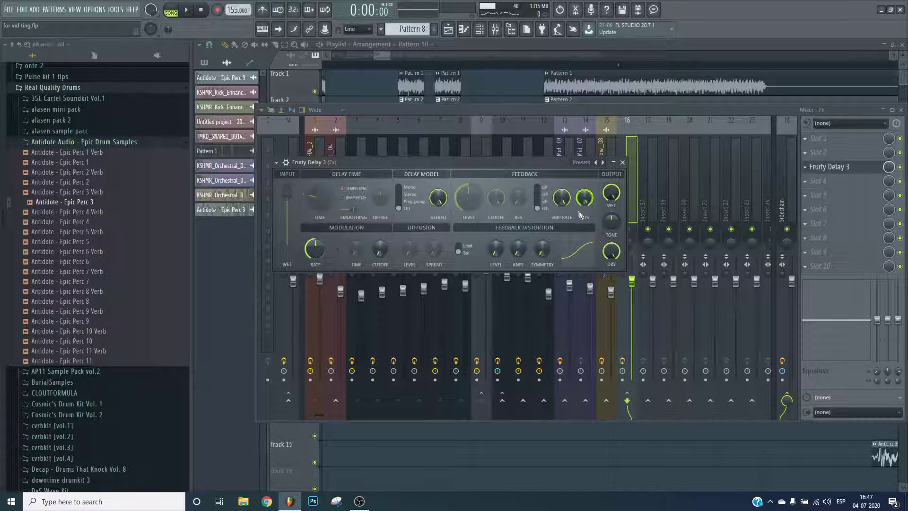
right_click(562, 198)
left_click(611, 265)
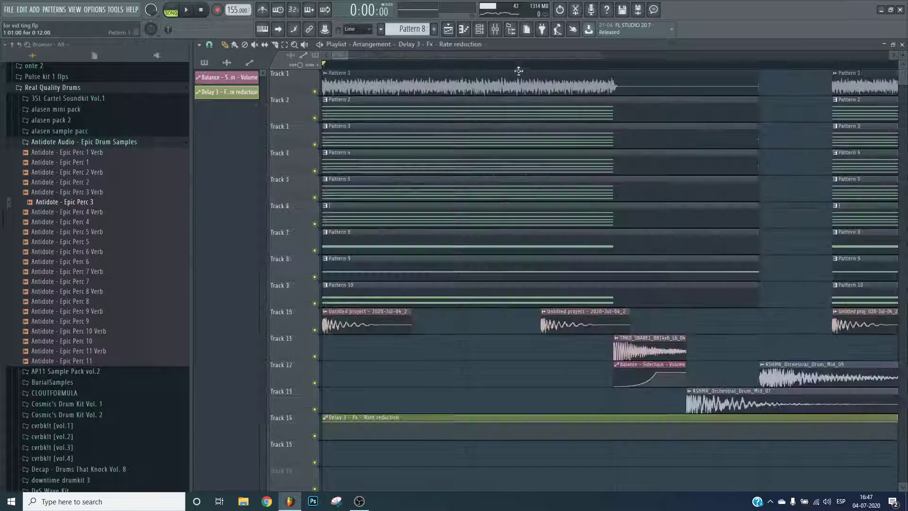
- Play the arrangement briefly and check the Fx track's signal in the mixer
scroll(512, 67, "down", 5)
scroll(510, 71, "down", 3)
key("space")
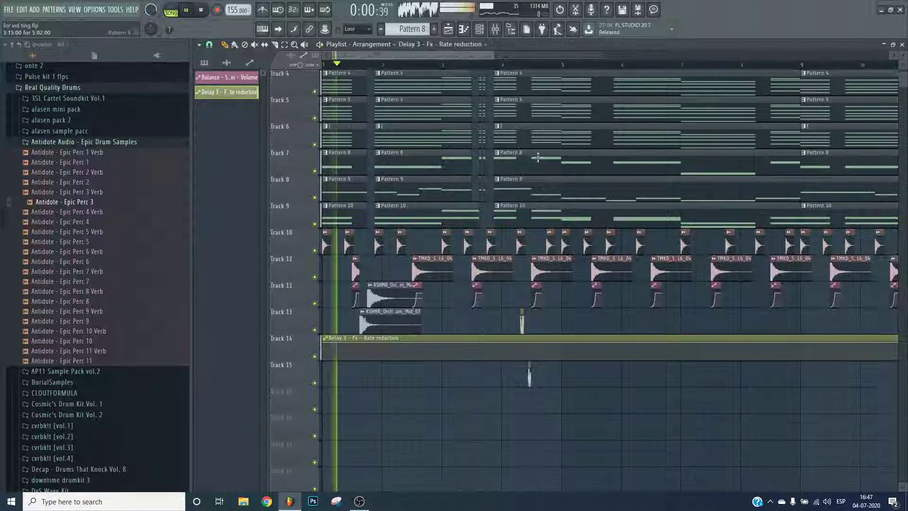
key("F9")
key("space")
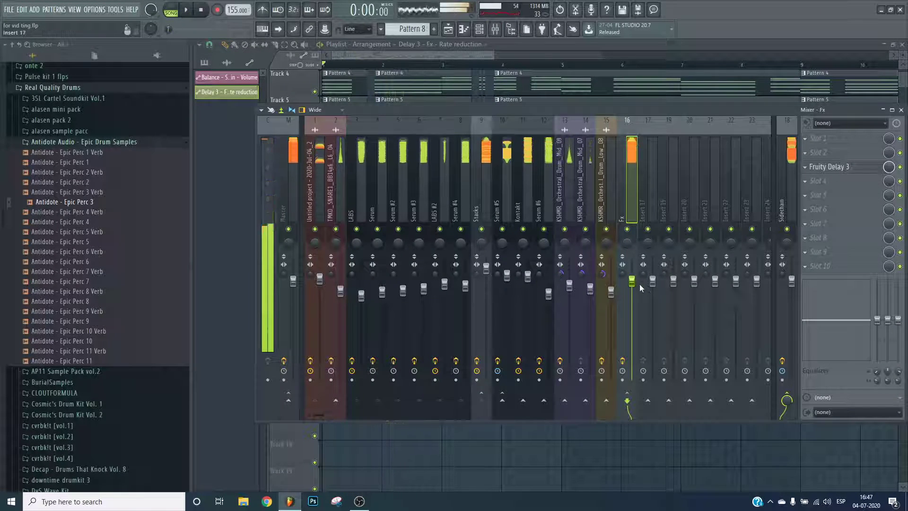
- Inspect the Sidechain track's effects and the Fx track's Fruity Delay 3, replaying the arrangement between checks
left_click(787, 189)
left_click(841, 252)
left_click(841, 253)
left_click(629, 180)
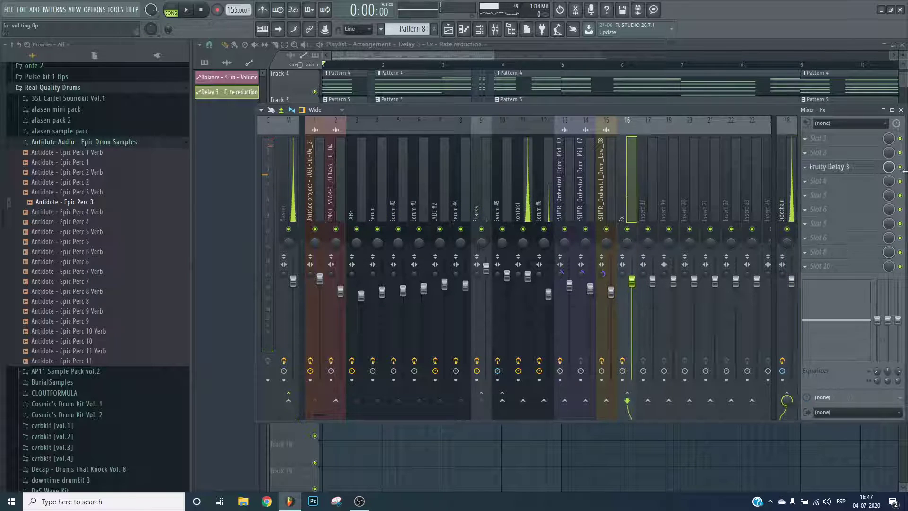
key("space")
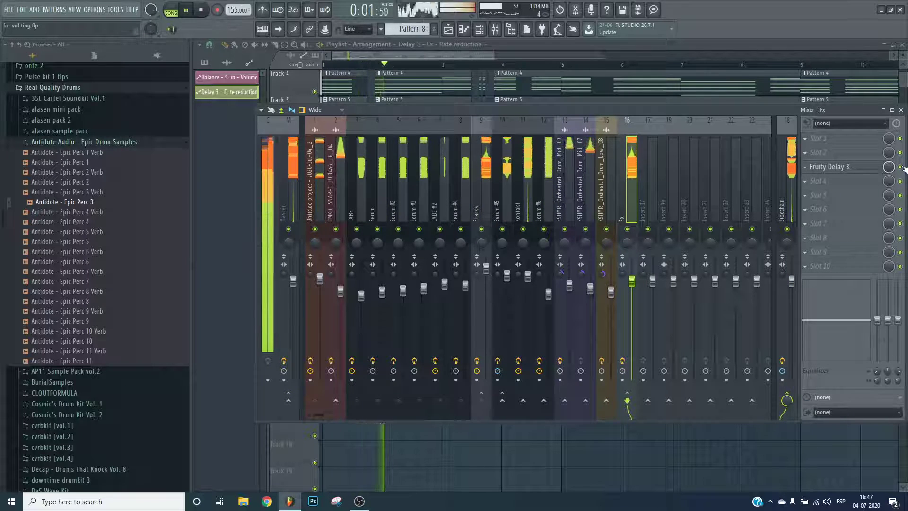
key("space")
left_click(802, 168)
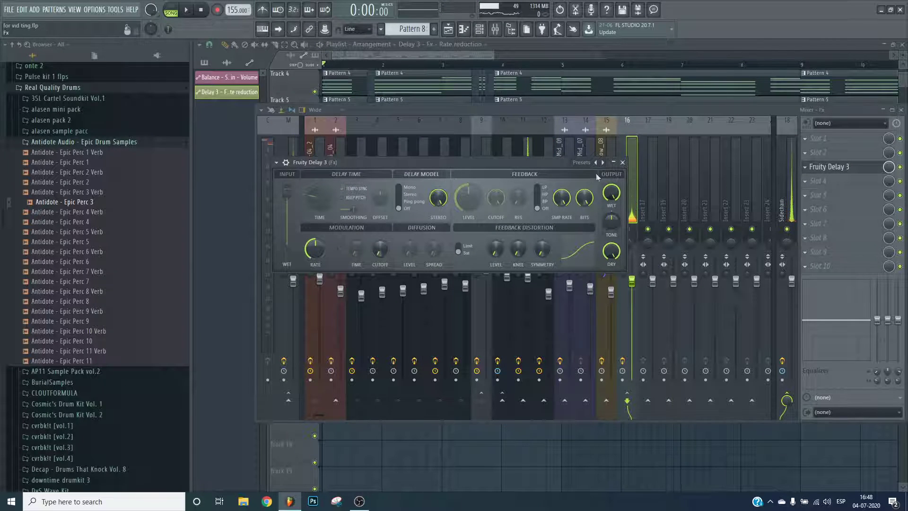
key("space")
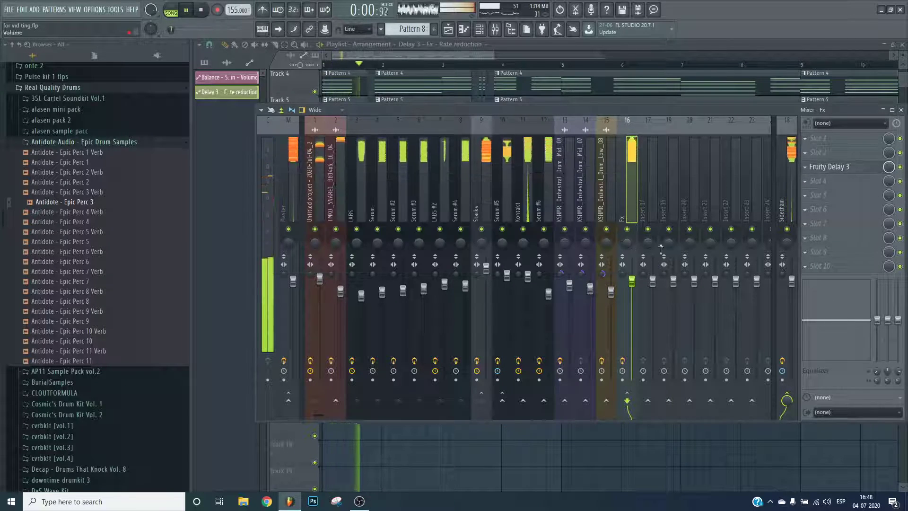
- Drop the rate reduction automation on Track 14 at the first stutter, curve it back up to bar 4, and play it
key("F5")
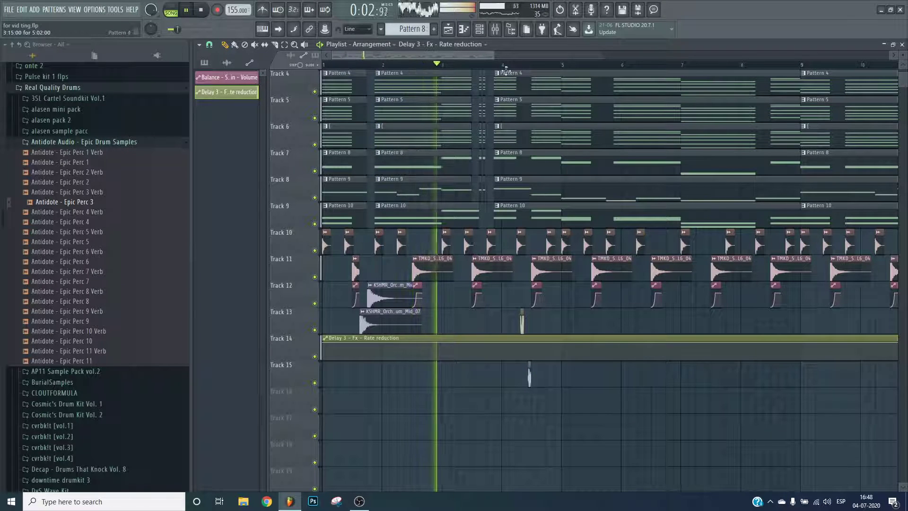
scroll(495, 72, "up", 8)
key("space")
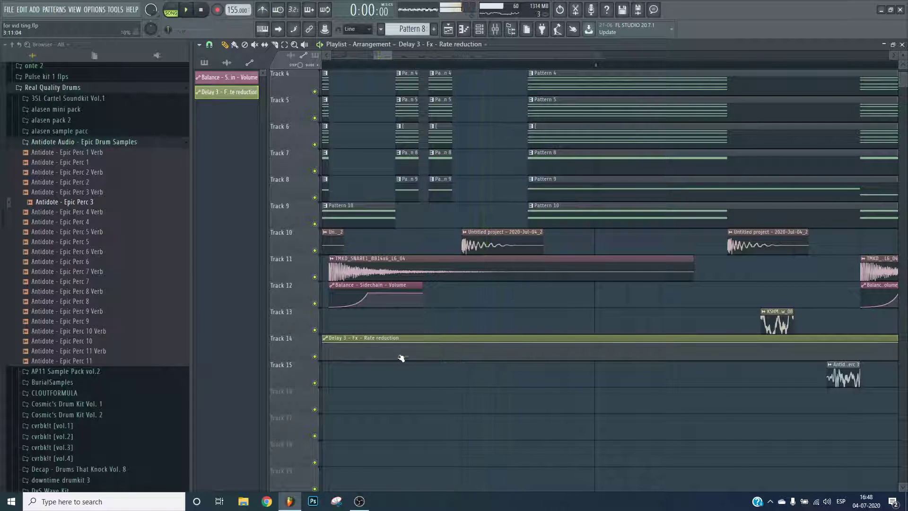
left_click_drag(401, 348, 583, 321)
key("space")
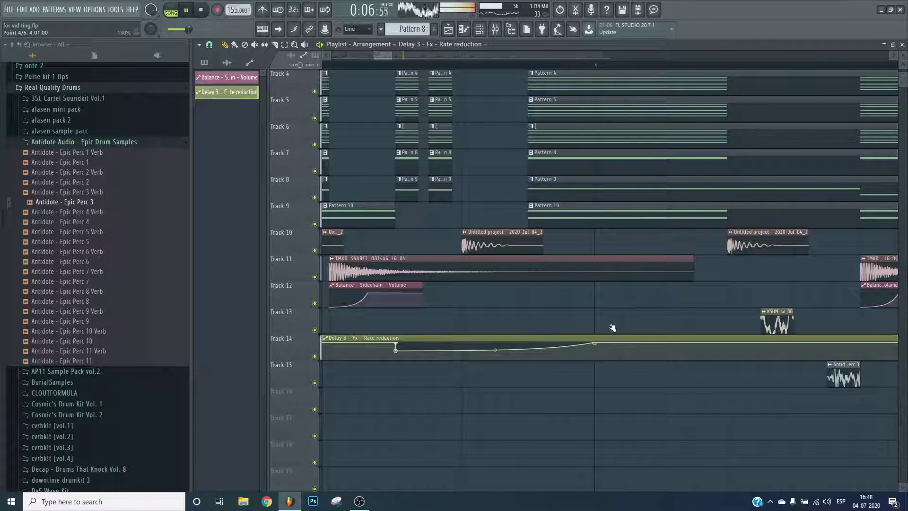
- Raise the Antidote Epic Perc 3 sample's time-stretching pitch and close its settings
scroll(582, 63, "down", 2)
scroll(582, 63, "right", 2)
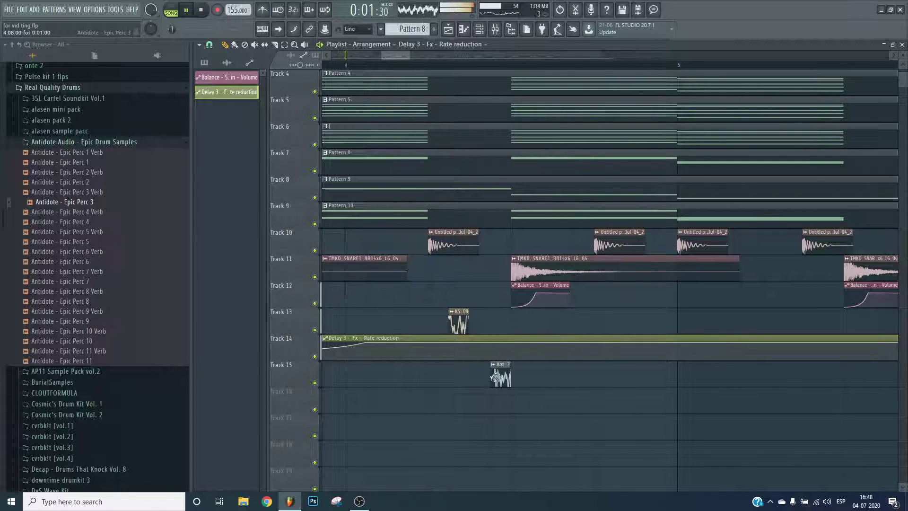
double_click(458, 319)
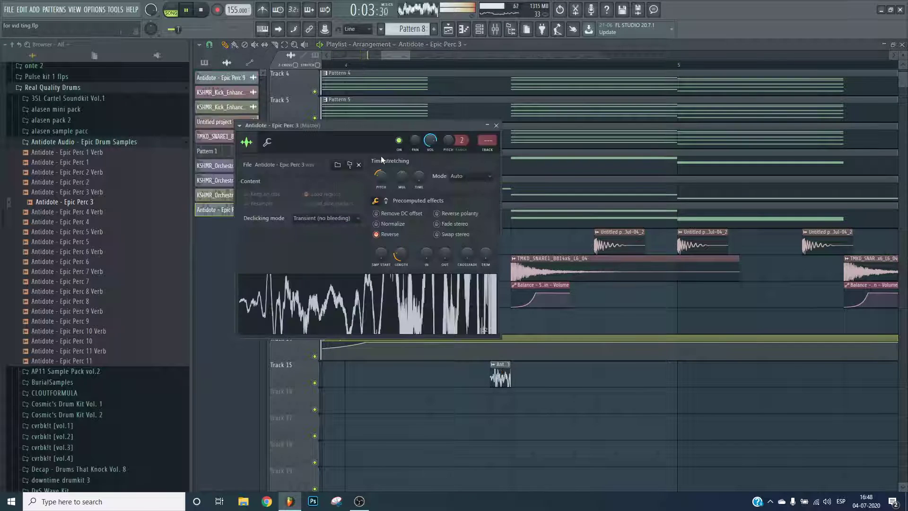
left_click_drag(383, 182, 383, 170)
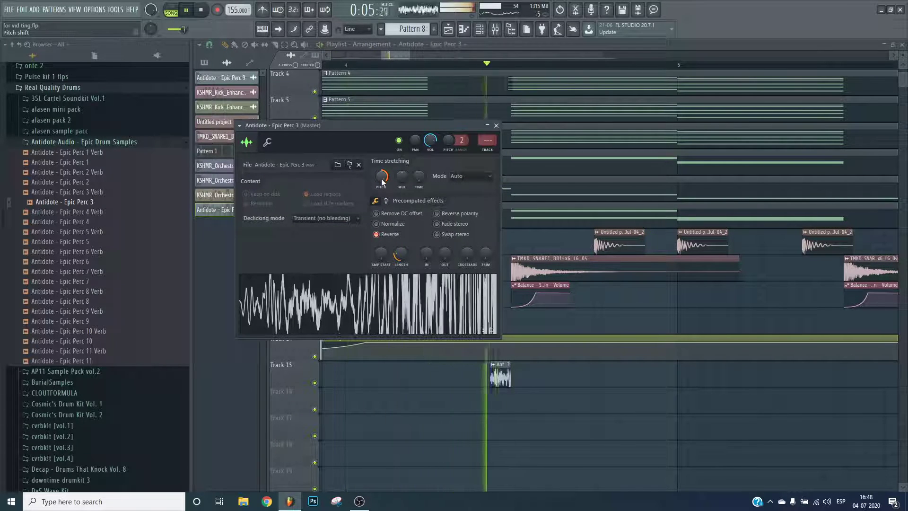
key("Escape")
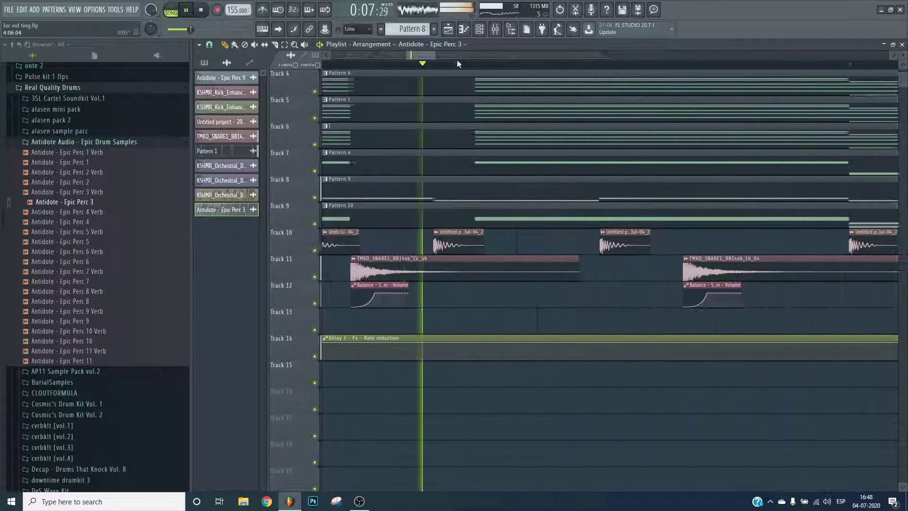
- Curve the rate reduction automation on Track 14 down to the snare in bar 6 and back up by bar 7
left_click_drag(539, 342, 574, 350)
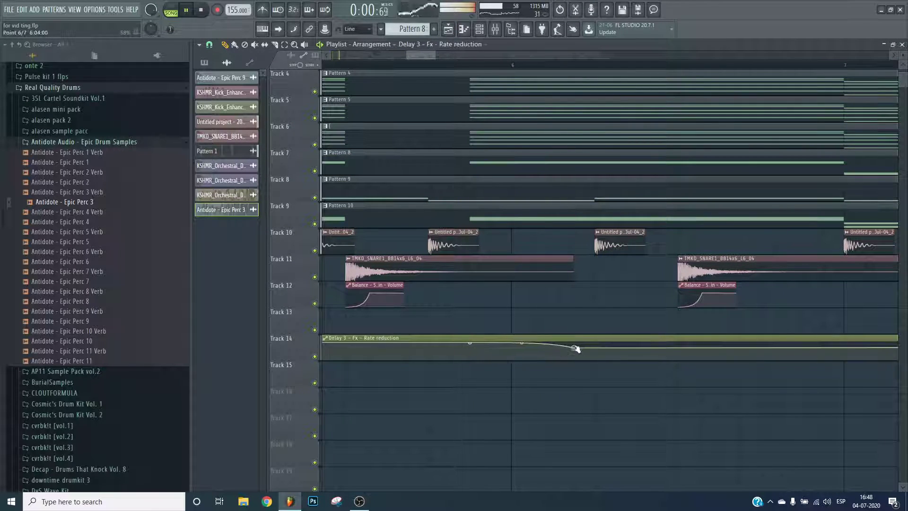
right_click(821, 348)
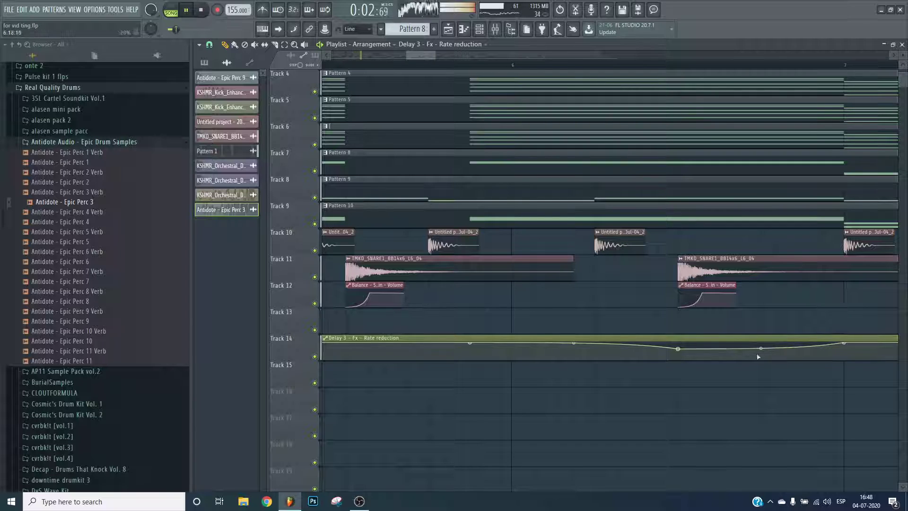
scroll(558, 59, "down", 6)
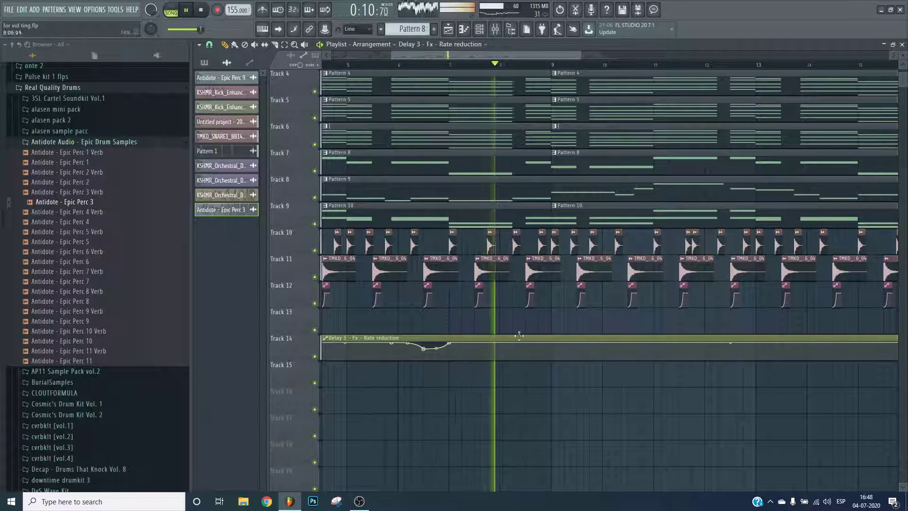
- Stop playback and place the alasen 808 2 sample from the AP 808's folder on Track 13 in bar 8
scroll(526, 74, "up", 9)
key("space")
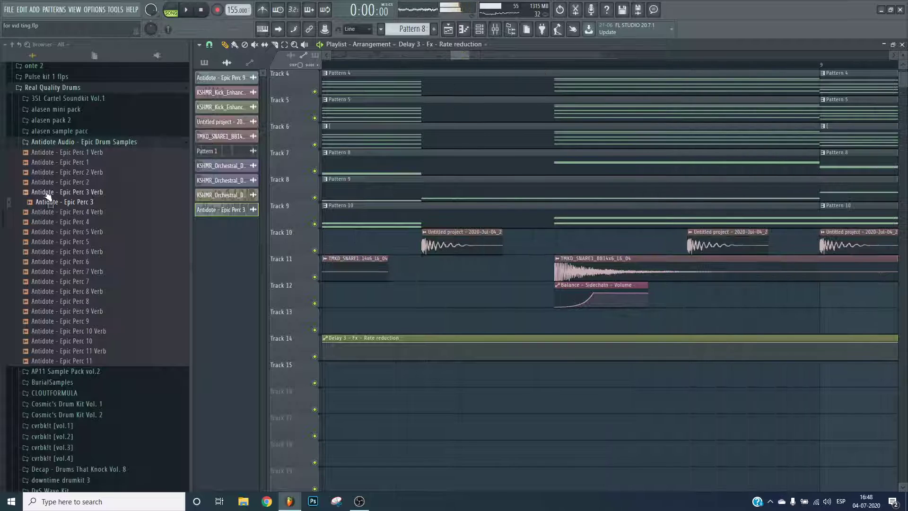
left_click(61, 131)
left_click(57, 142)
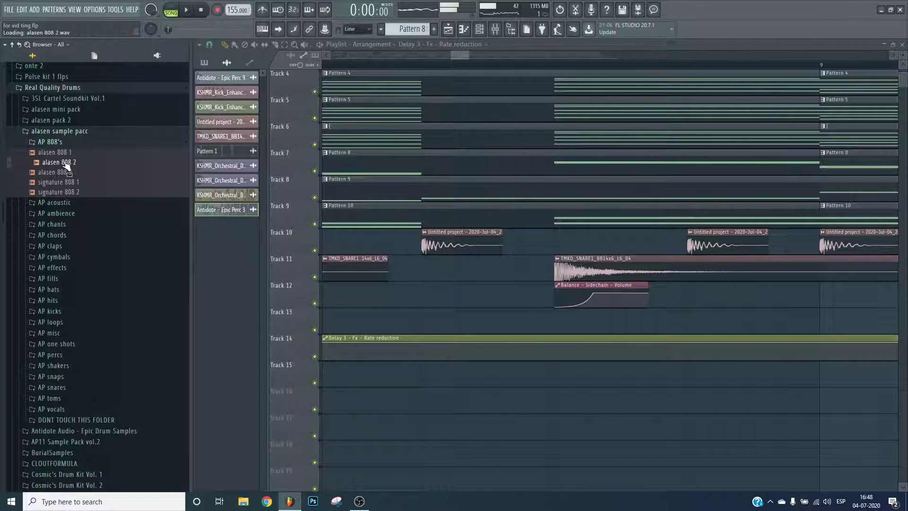
left_click_drag(66, 162, 454, 316)
- Open the alasen 808 2 sample's settings and set its root note to G4
double_click(484, 319)
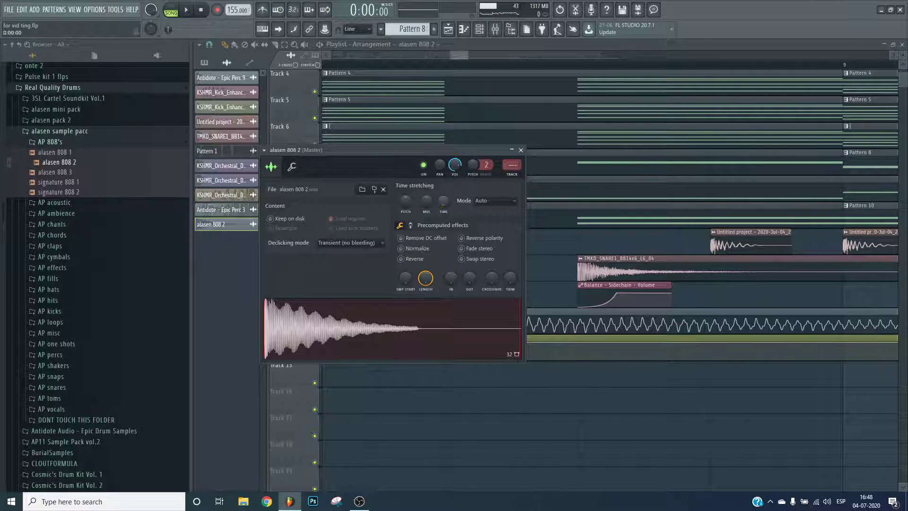
left_click(292, 167)
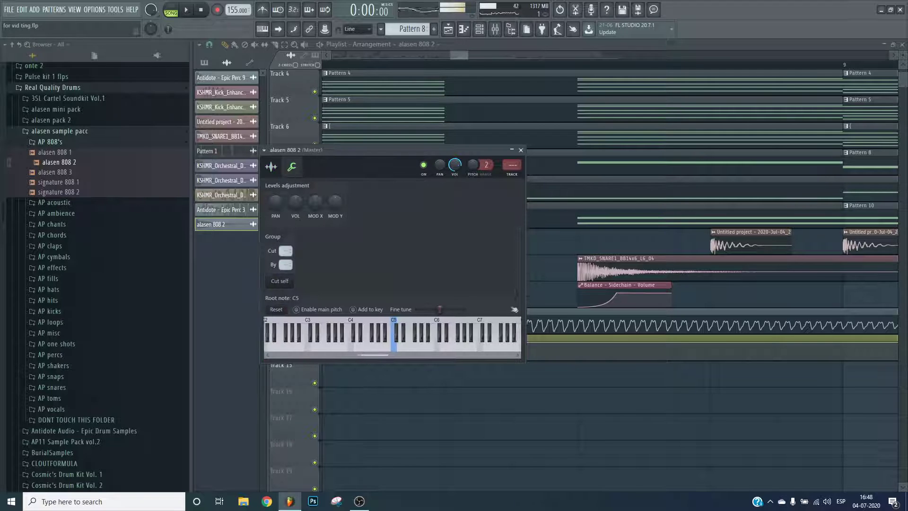
scroll(400, 352, "up", 1)
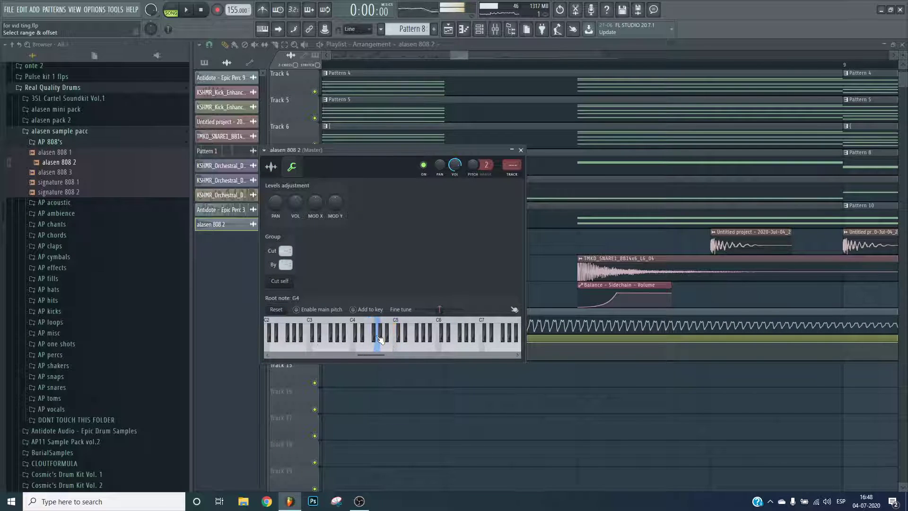
- Trim the alasen 808 2 clip on Track 13 to end at the bar 8 snare and route its channel to mixer track 17
key("Escape")
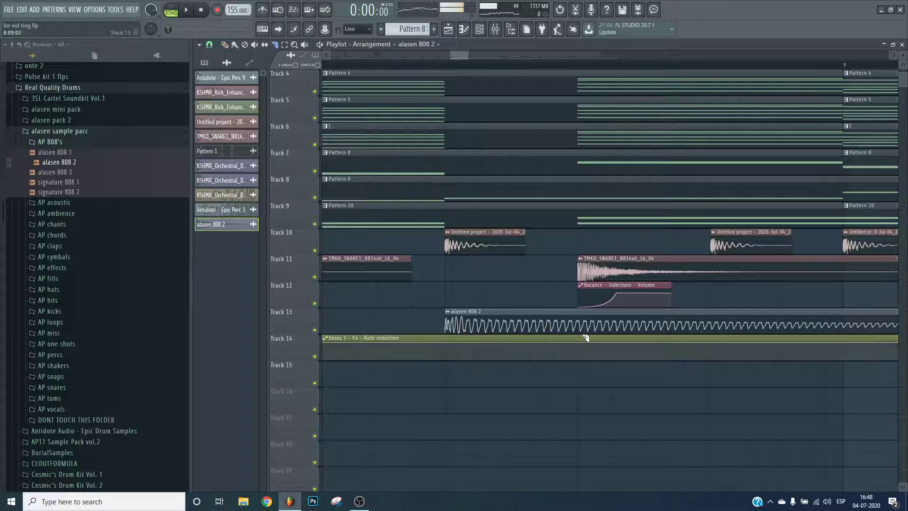
right_click(588, 321)
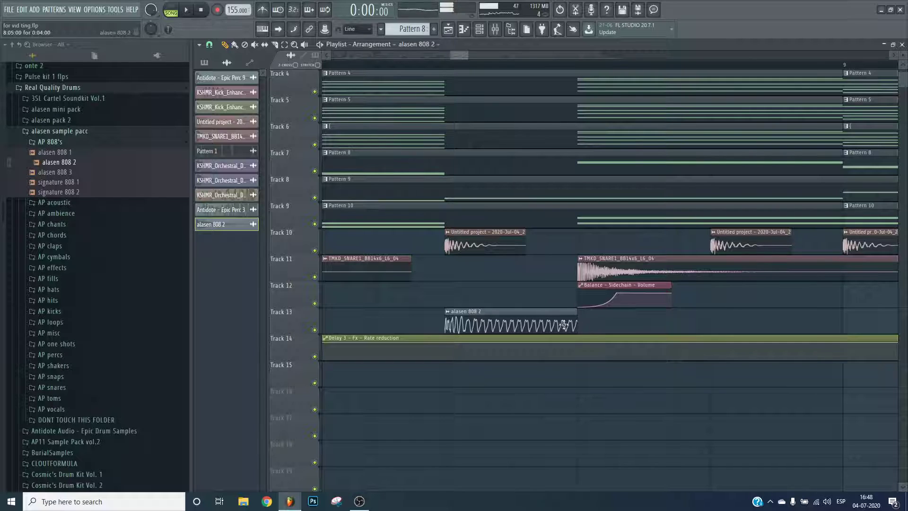
double_click(528, 333)
key("F9")
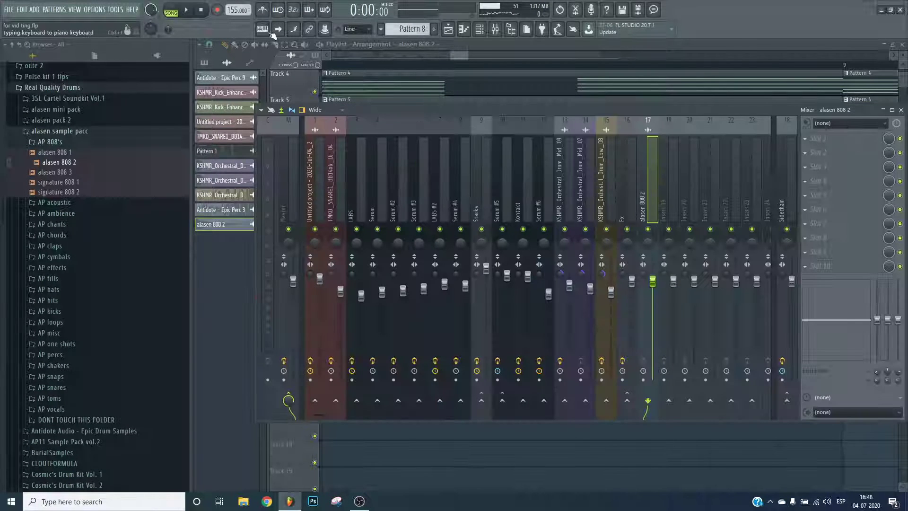
- Load Hardcore into slot 3 of the alasen 808 2 mixer track and remove its Chorus pedal
left_click(847, 176)
mouse_move(847, 179)
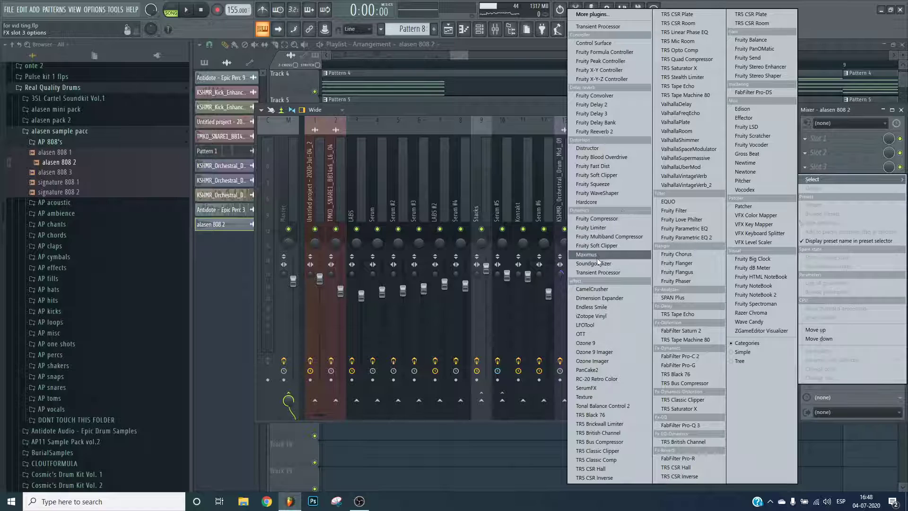
left_click(586, 201)
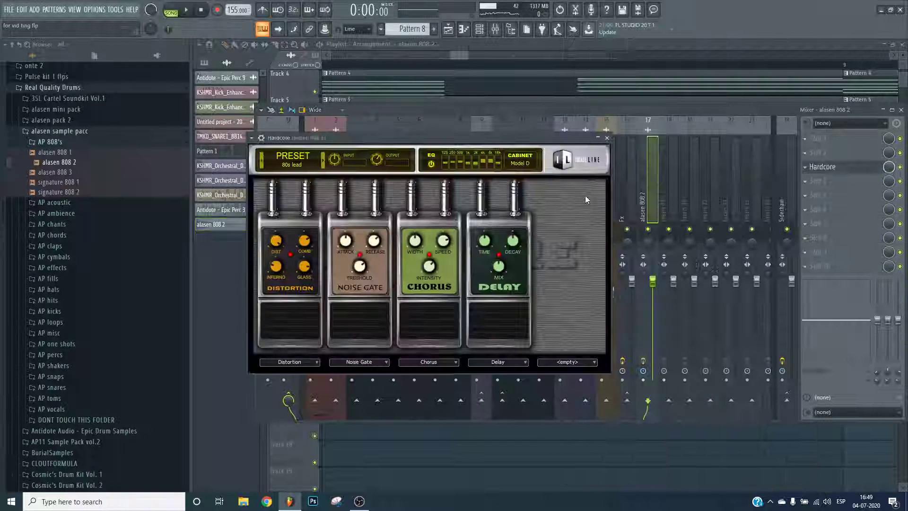
left_click(603, 456)
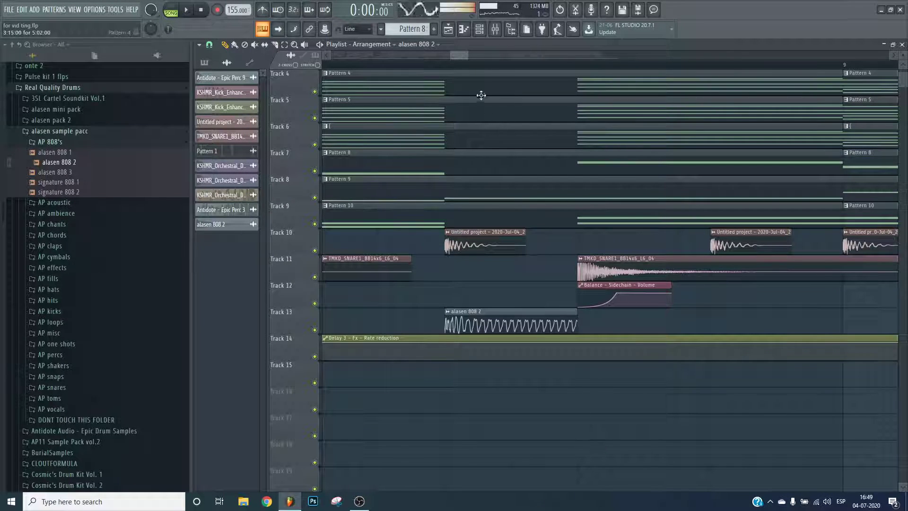
left_click(495, 30)
left_click(827, 167)
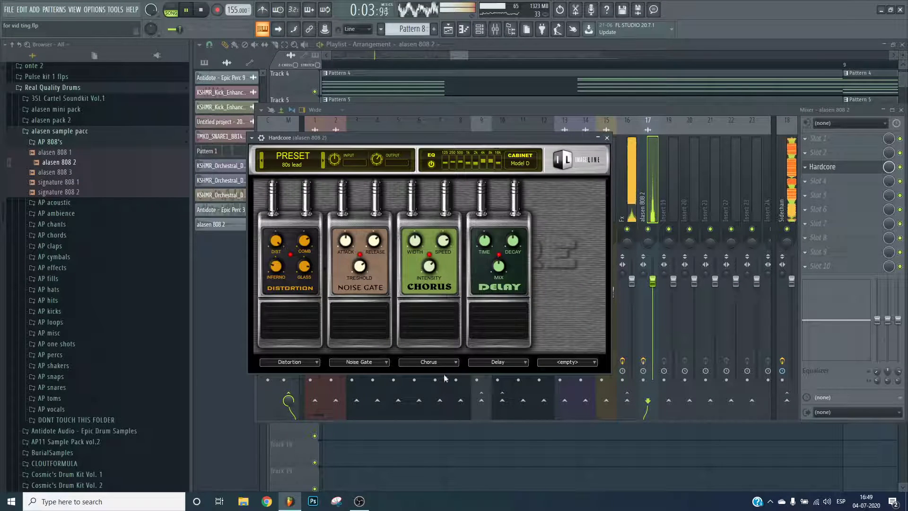
left_click(436, 365)
left_click(483, 247)
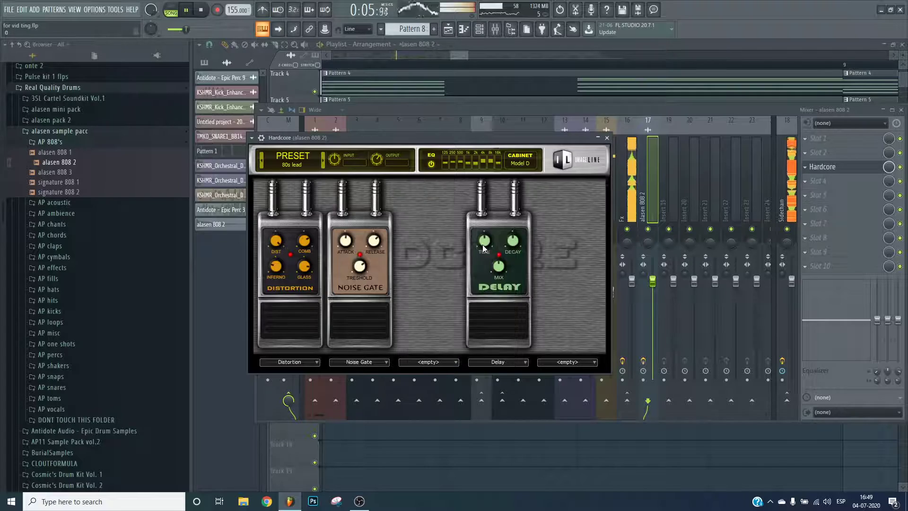
- Add CamelCrusher in slot 6 and Fruity WaveShaper in slot 2 of the alasen 808 2 mixer track
left_click(827, 209)
left_click(610, 291)
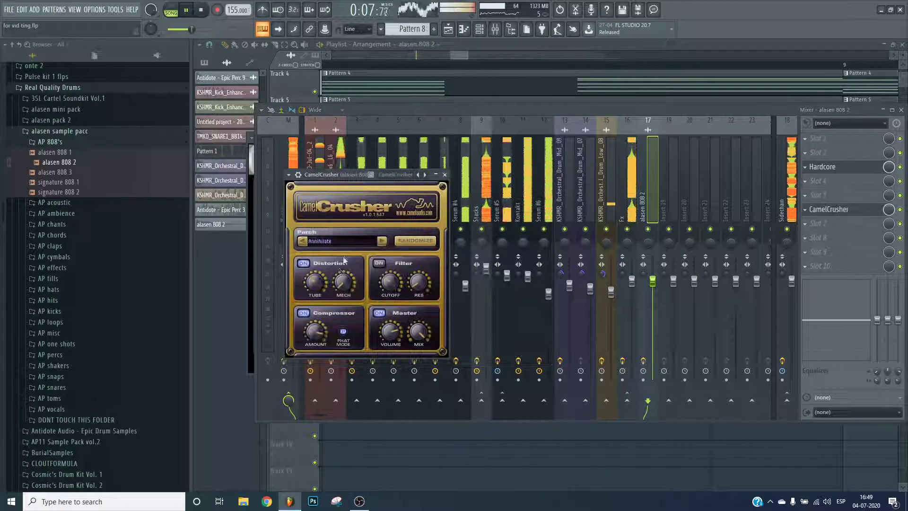
left_click(445, 175)
left_click(823, 152)
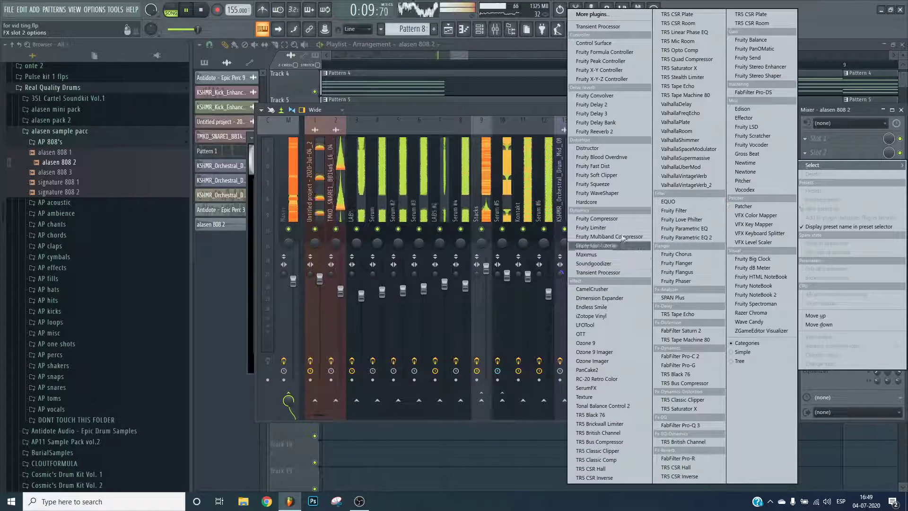
left_click(597, 193)
left_click(618, 167)
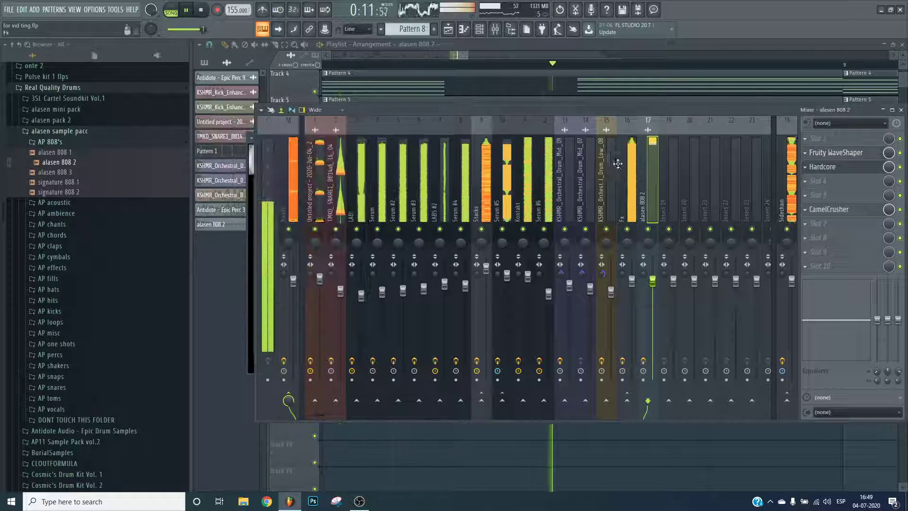
- Stop playback and remove the Delay pedal from Hardcore on the alasen 808 2 mixer track
key("F9")
key("space")
left_click(495, 29)
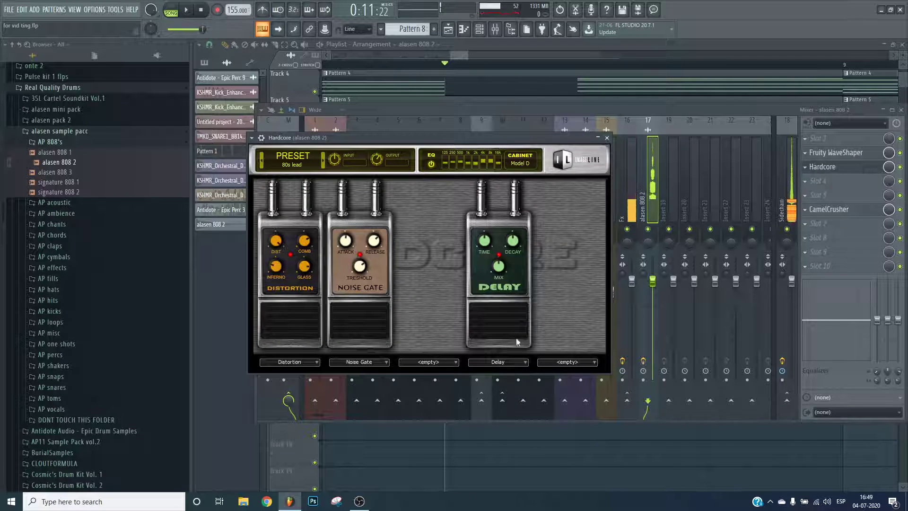
left_click(514, 361)
left_click(560, 248)
left_click(418, 364)
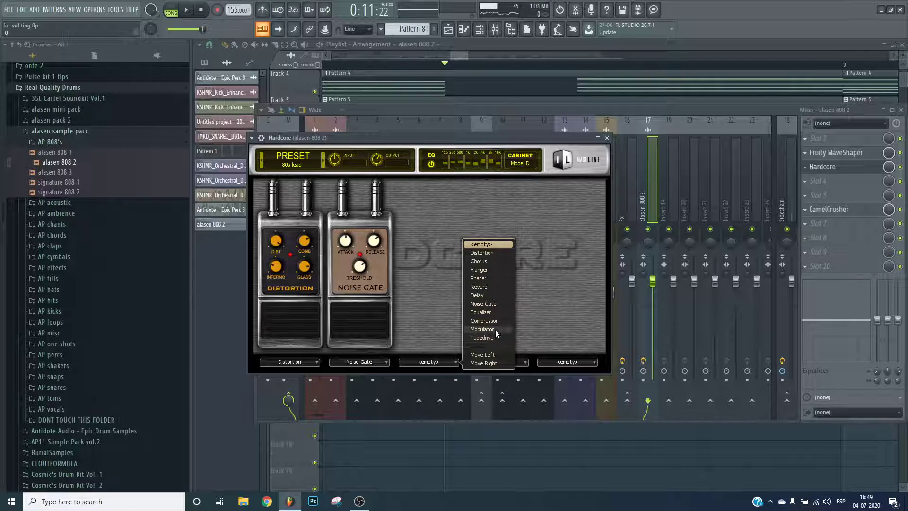
left_click(853, 167)
left_click(845, 168)
- Raise the alasen 808 2 fader slightly, add a second CamelCrusher in slot 4 and play back the hit
left_click(826, 182)
left_click_drag(652, 281, 653, 280)
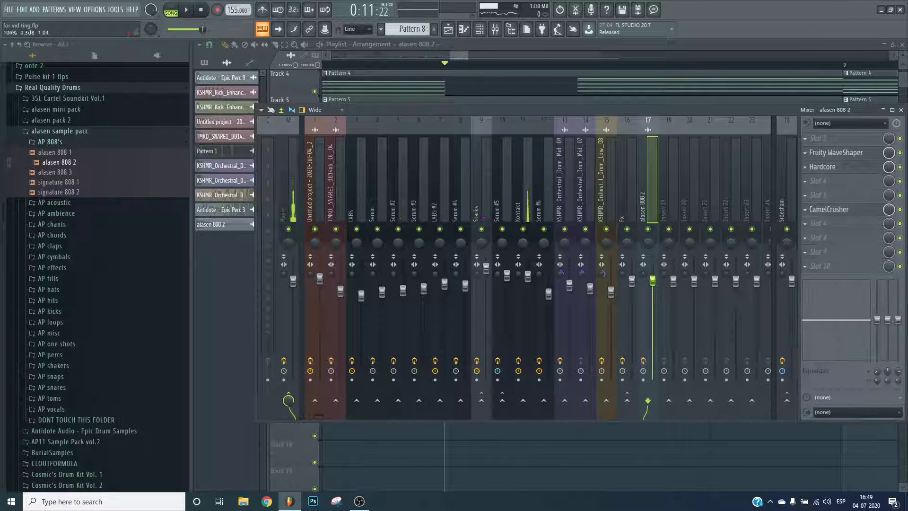
left_click(838, 189)
left_click(597, 289)
key("space")
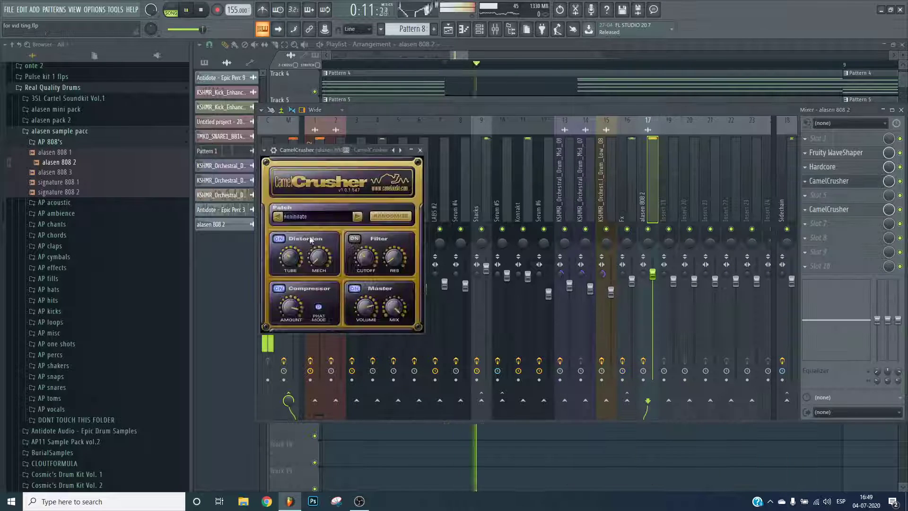
left_click(400, 74)
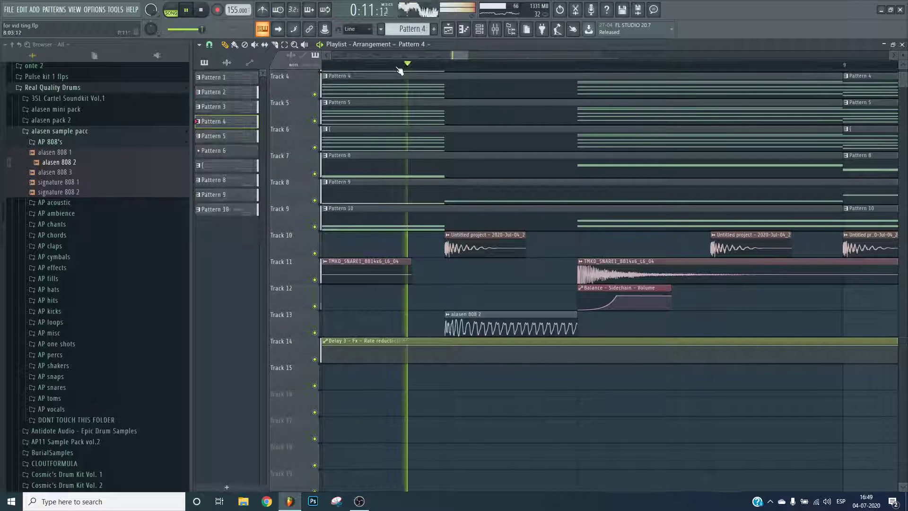
- Route the alasen 808 2 track only to the Sidechain track and sidechain the first red drum track, mixer track 1, to it
left_click(495, 29)
right_click(787, 400)
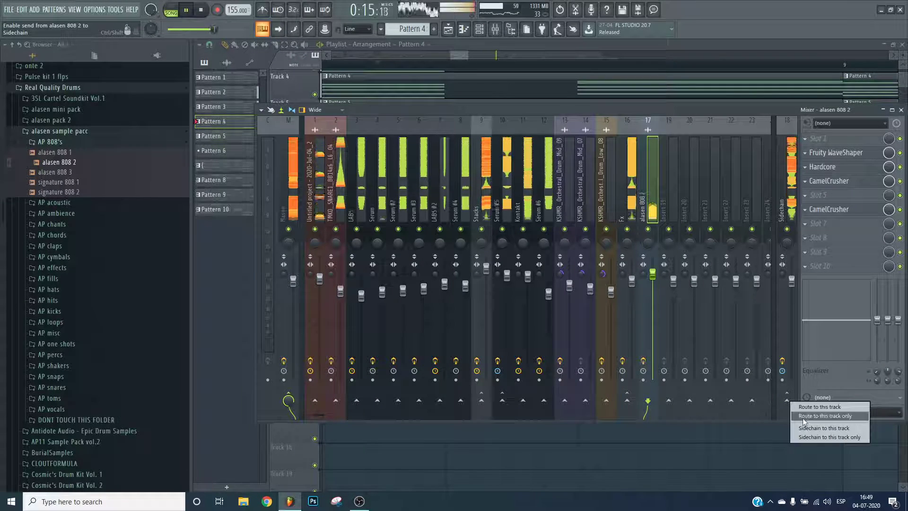
left_click(804, 416)
left_click(312, 195)
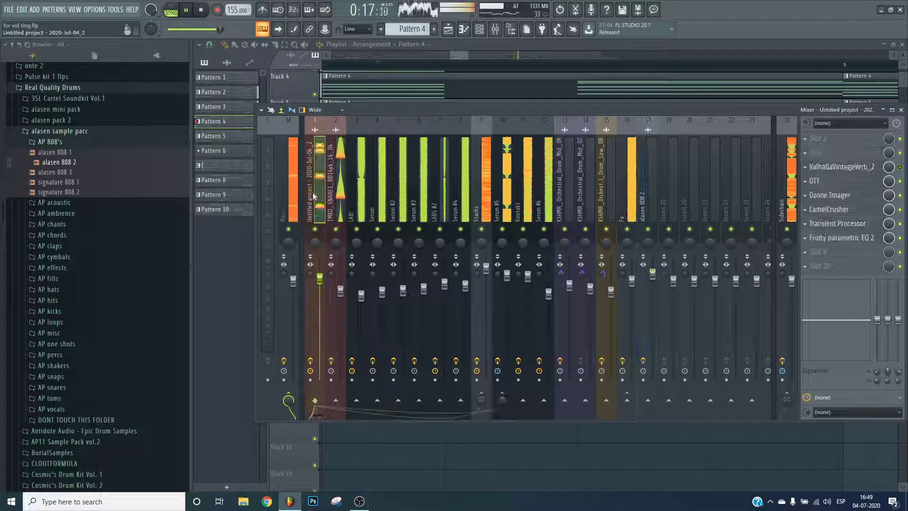
right_click(648, 401)
left_click(689, 431)
left_click(642, 190)
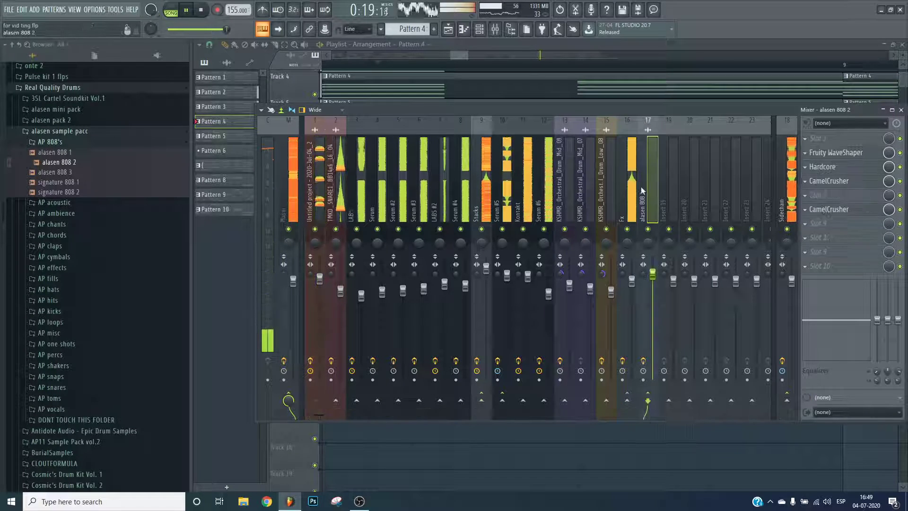
- Load Fruity Limiter in slot 9 of the alasen 808 2 track and set its compressor for sidechain input 1 with adjusted threshold, knee and ratio
left_click(827, 251)
left_click(615, 231)
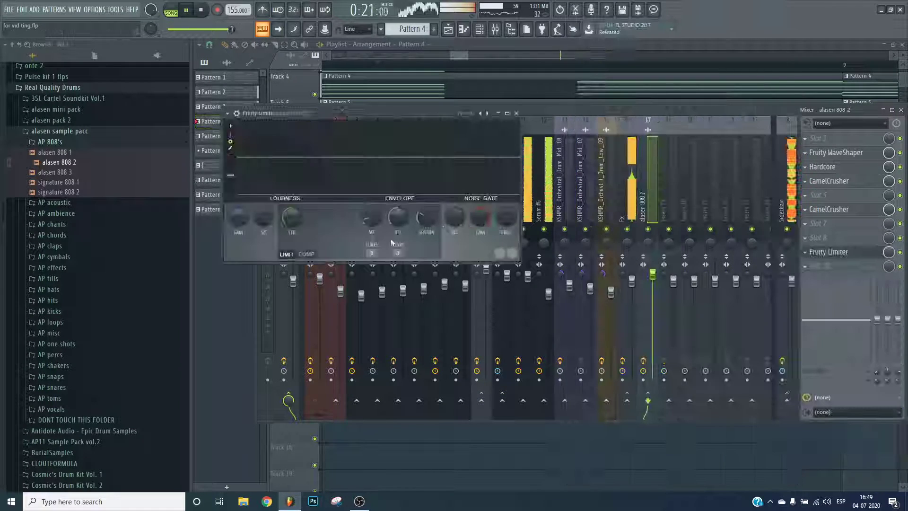
left_click(312, 255)
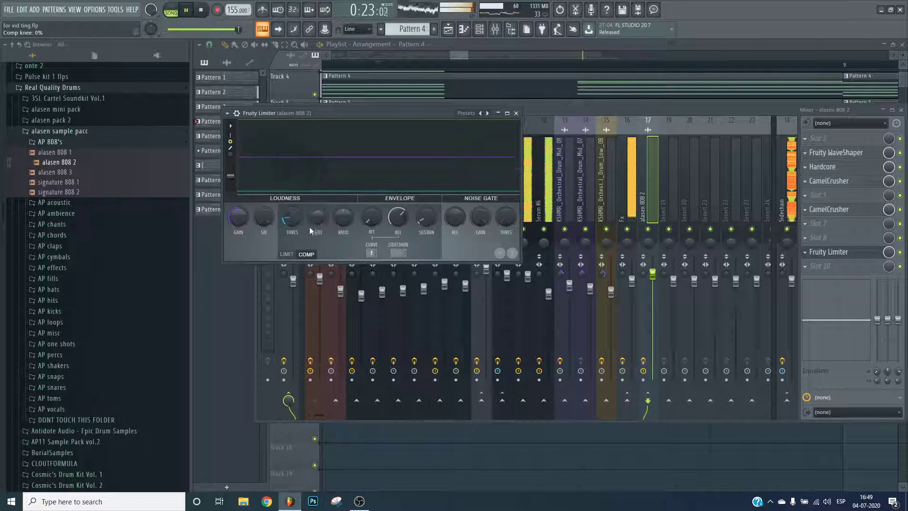
left_click(393, 252)
left_click(411, 270)
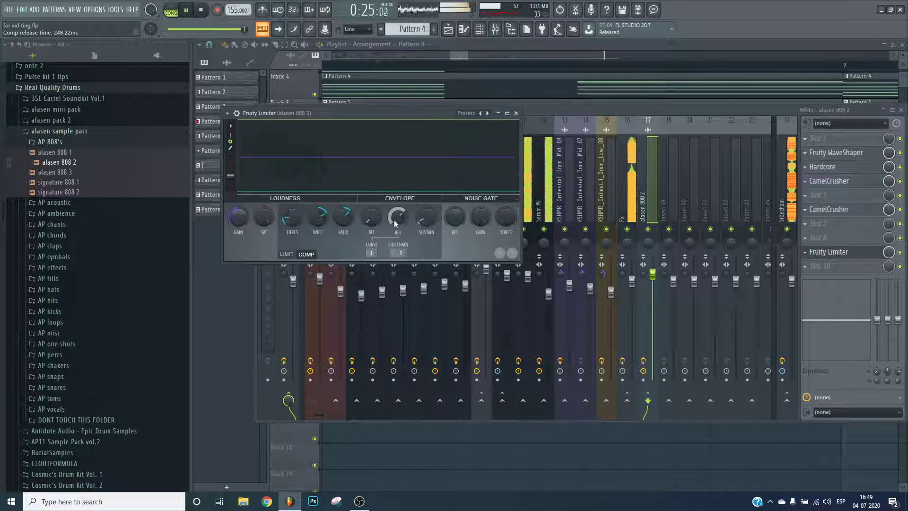
key("Escape")
key("Escape")
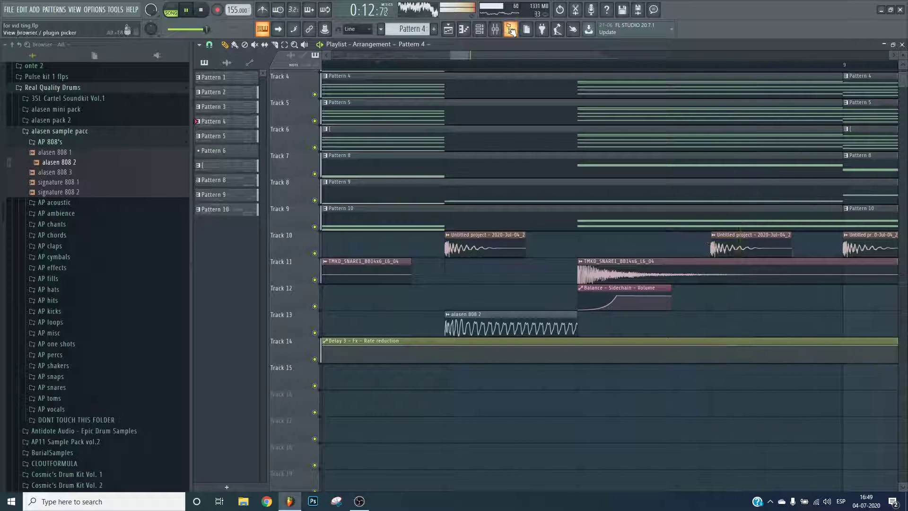
- Add Fruity Stereo Enhancer to the alasen 808 2 track and move it between Hardcore and the first CamelCrusher
left_click(495, 29)
left_click(816, 195)
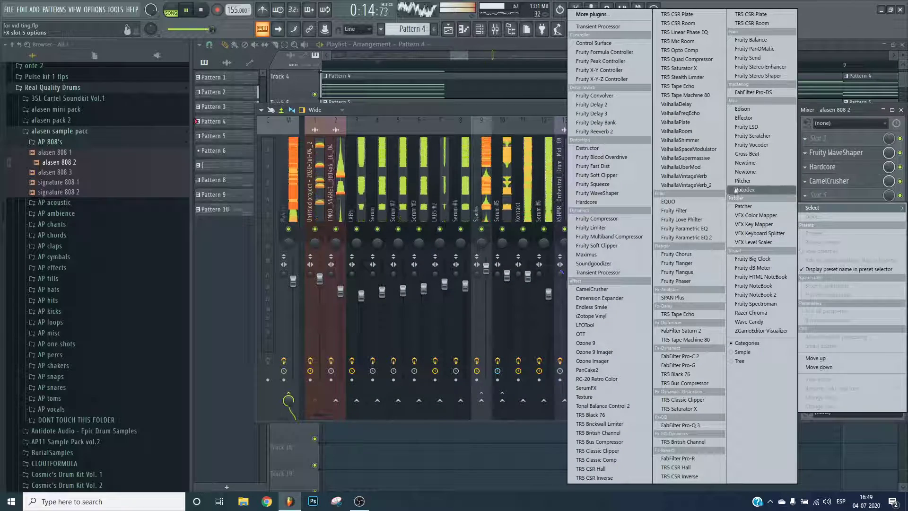
left_click(762, 67)
left_click_drag(837, 196, 832, 158)
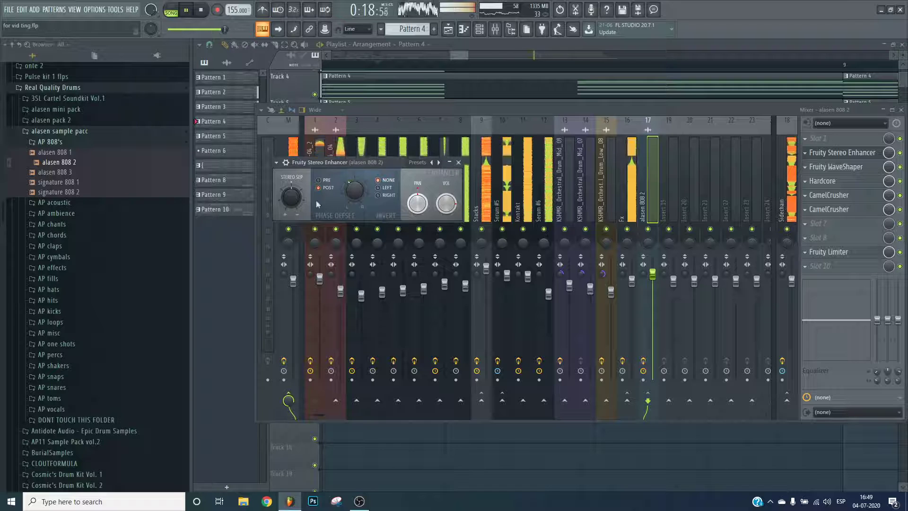
key("space")
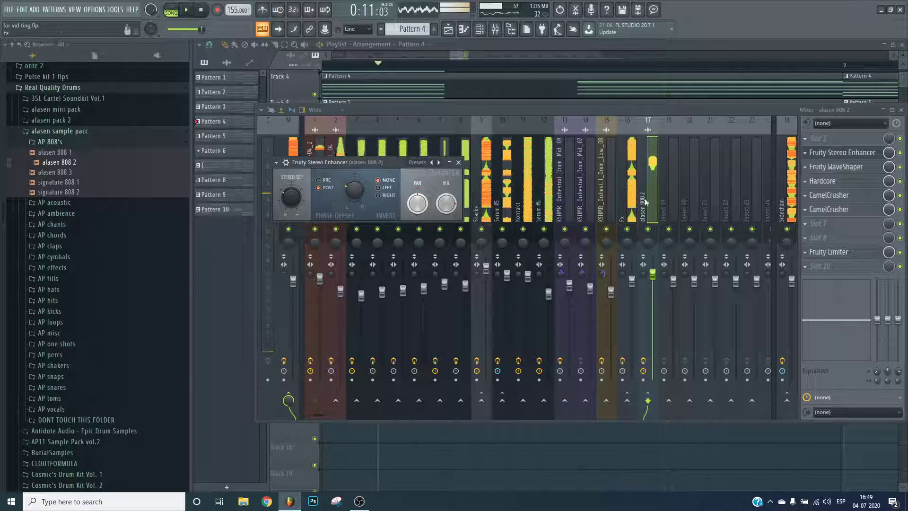
left_click_drag(848, 154, 846, 182)
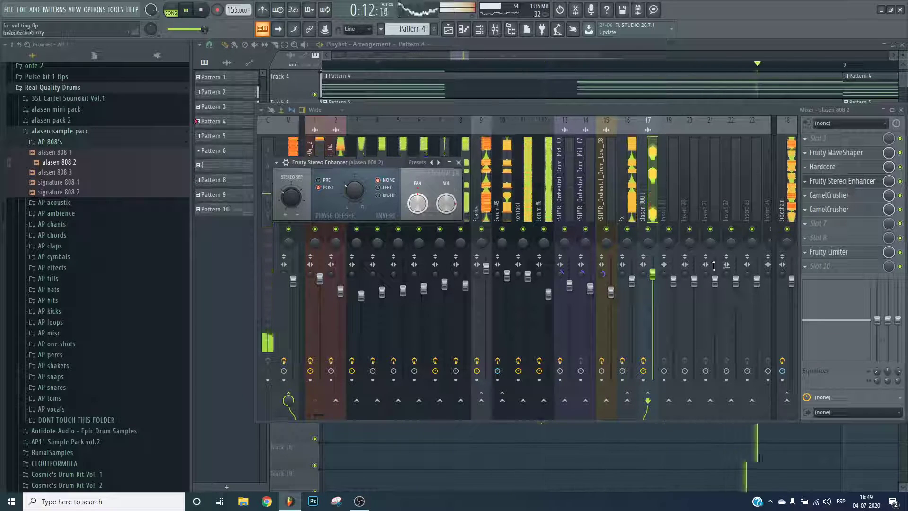
- Replace the 808 on Track 13 with the signature 808 2 sample from the AP 808's folder and audition it
key("F9")
left_click(558, 320)
key("space")
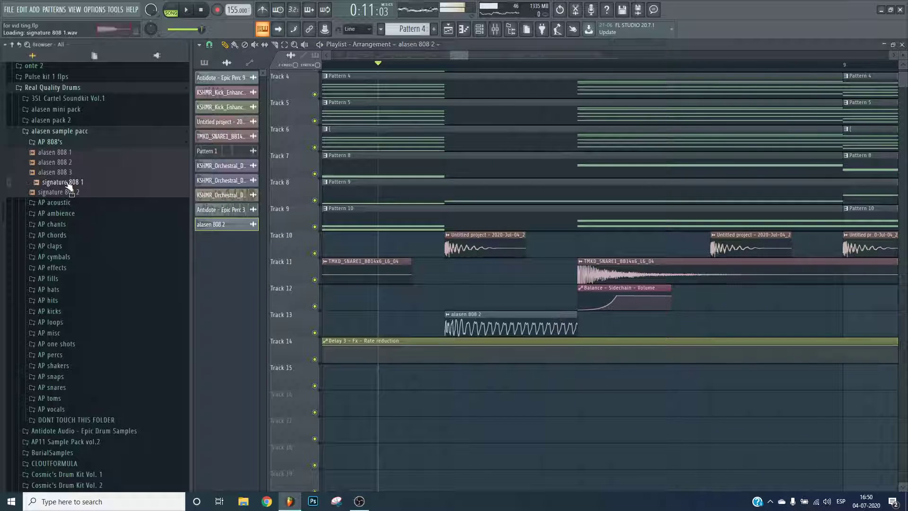
mouse_move(89, 191)
left_mouse_down()
mouse_move(547, 300)
mouse_move(541, 320)
left_mouse_up()
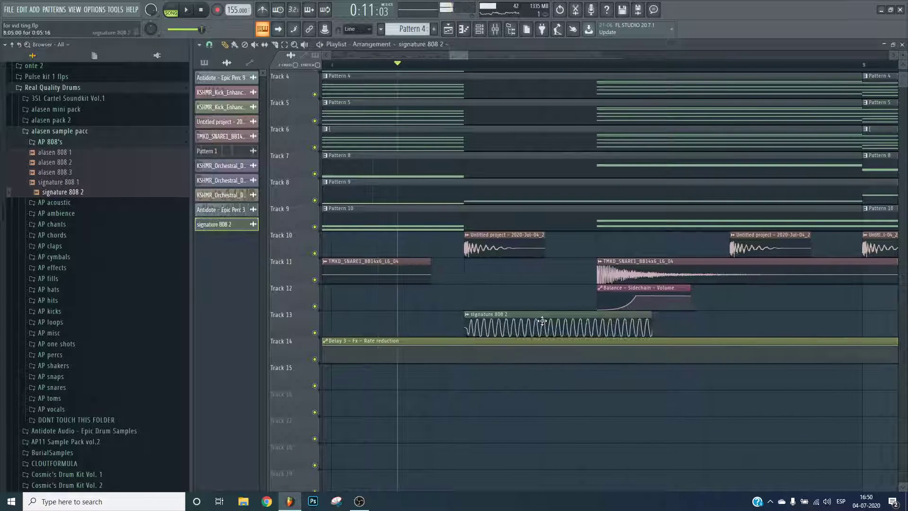
key("space")
key("space")
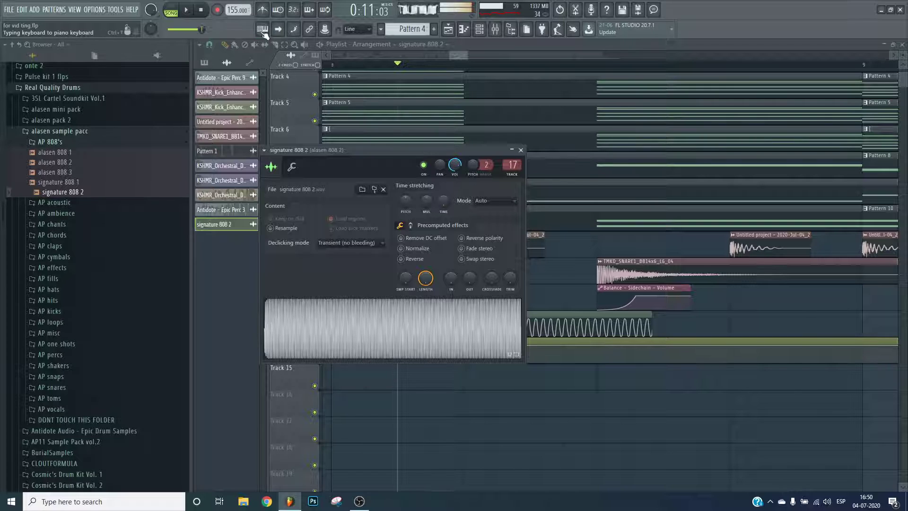
- Trim the signature 808 2 clip to end at the bar 8 snare, restart playback and check the sample's settings
left_click(606, 348)
left_click(201, 10)
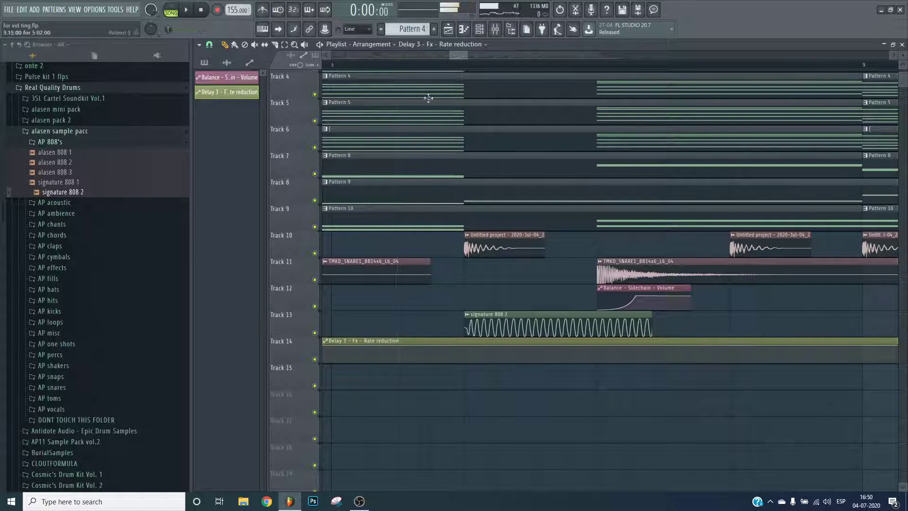
double_click(606, 326)
key("space")
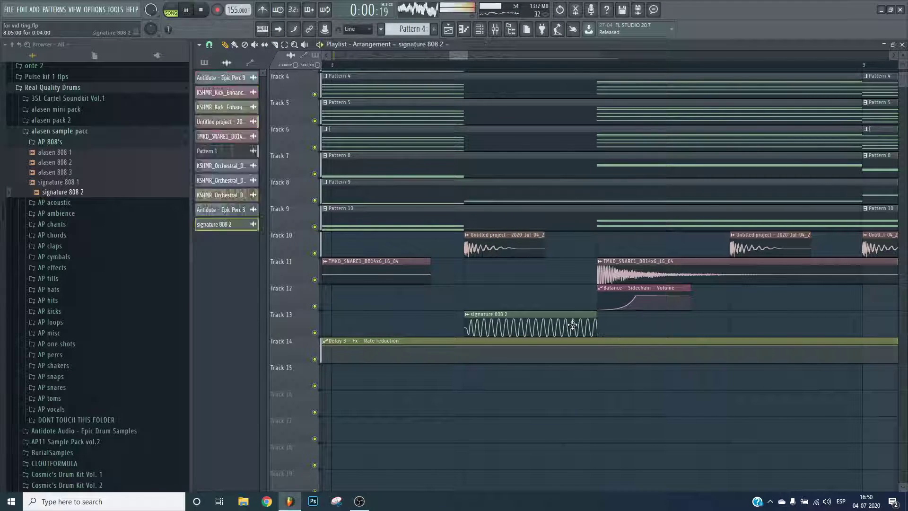
left_click(292, 167)
key("Escape")
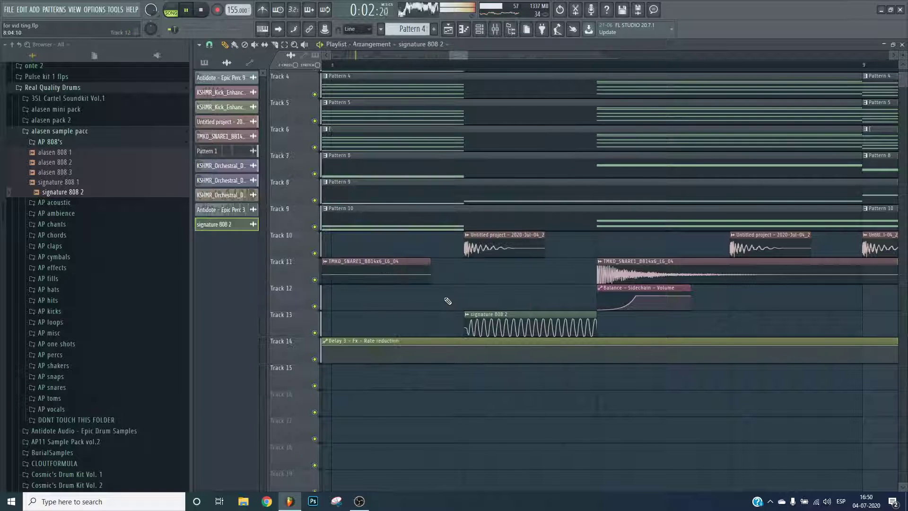
- Listen to the arrangement leading into the signature 808 2 hit in bar 8
scroll(522, 67, "down", 4)
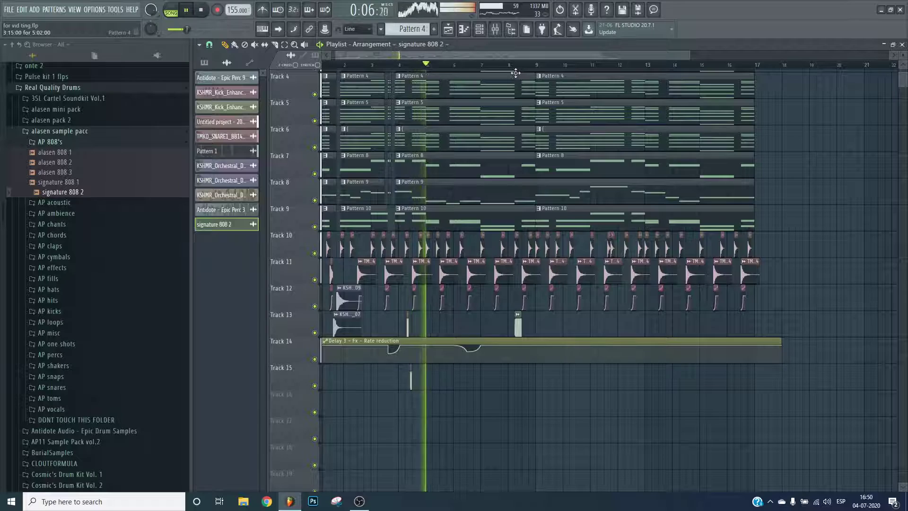
scroll(516, 75, "up", 2)
scroll(517, 74, "up", 2)
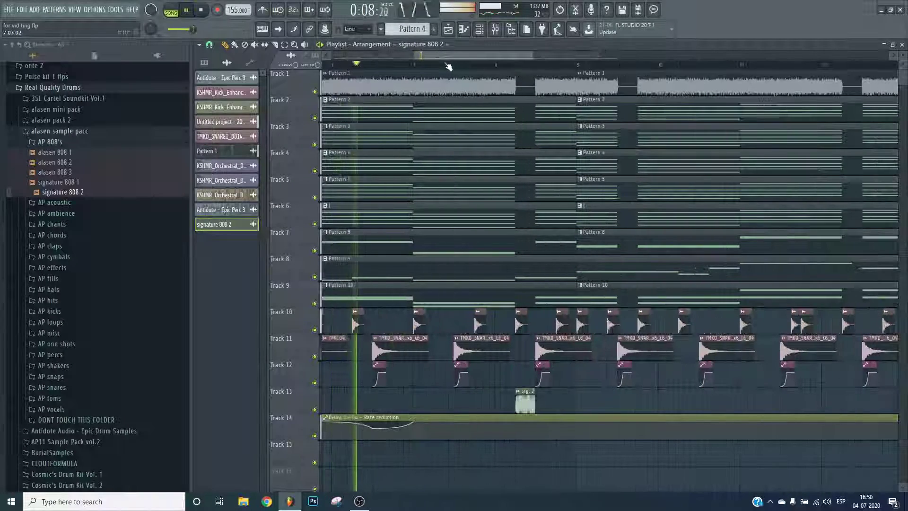
- Listen to the arrangement from the signature 808 2 hit in bar 8 through the last bar, following the playhead, and stop playback
left_click_drag(467, 429, 466, 418)
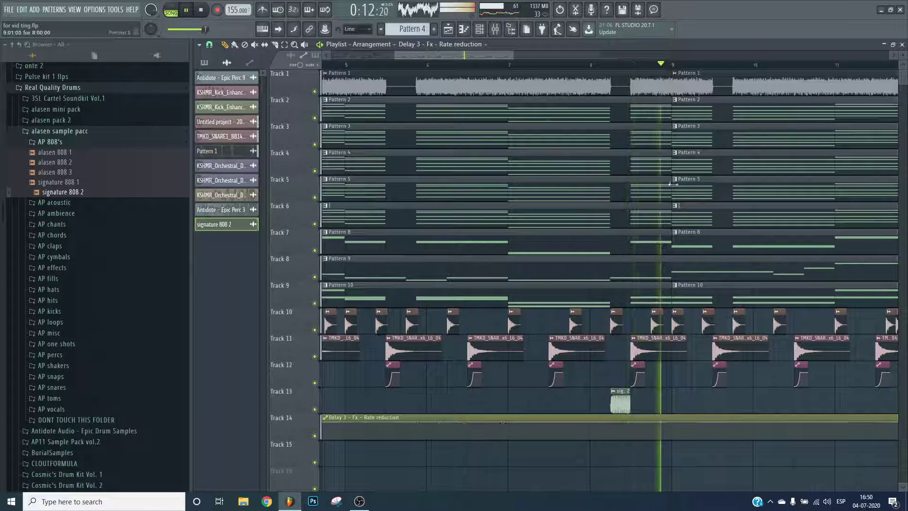
scroll(641, 72, "down", 1)
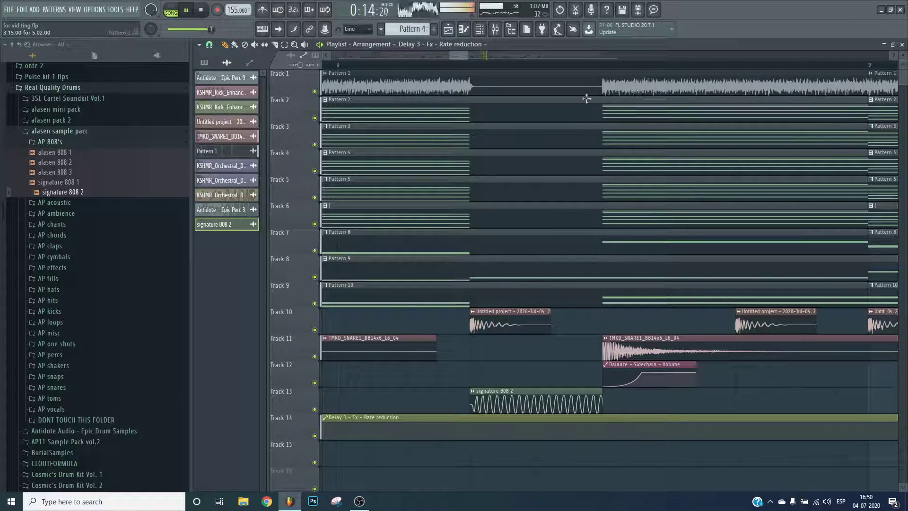
scroll(525, 64, "up", 1)
left_click_drag(517, 59, 572, 56)
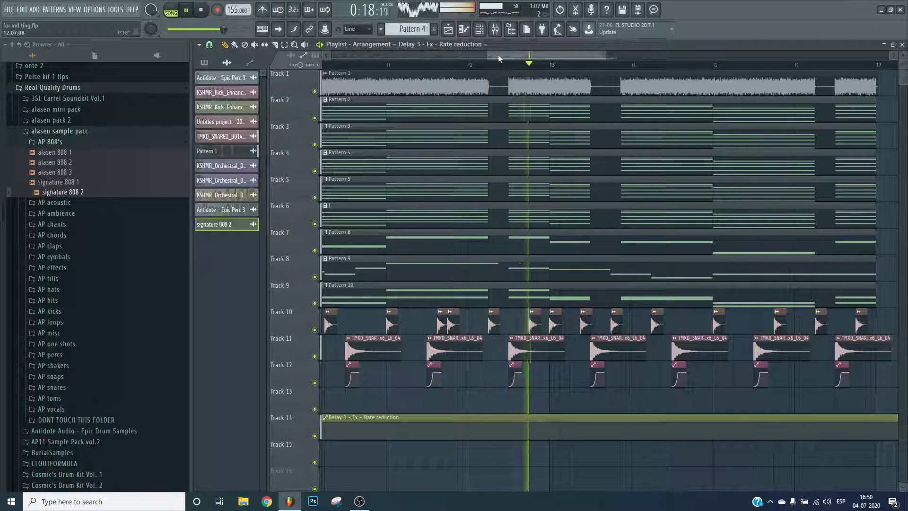
scroll(501, 55, "up", 1)
left_click_drag(533, 55, 584, 50)
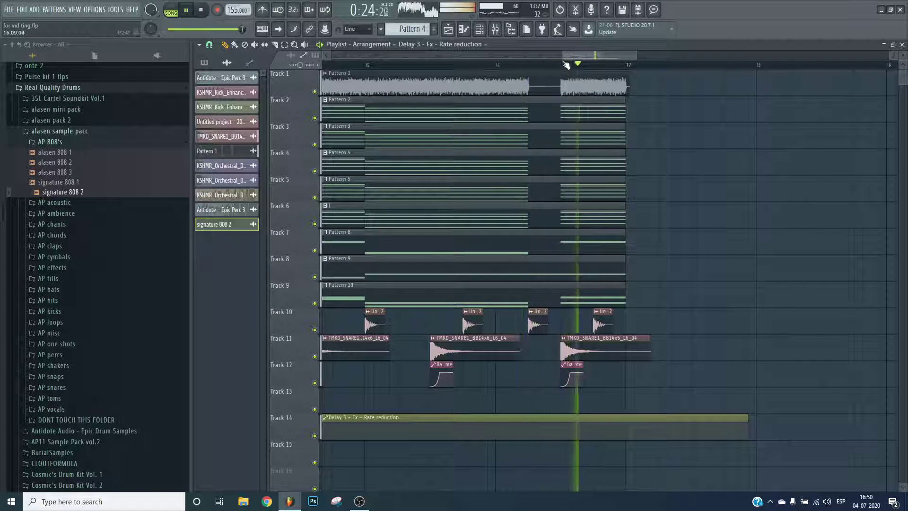
scroll(568, 57, "up", 2)
key("space")
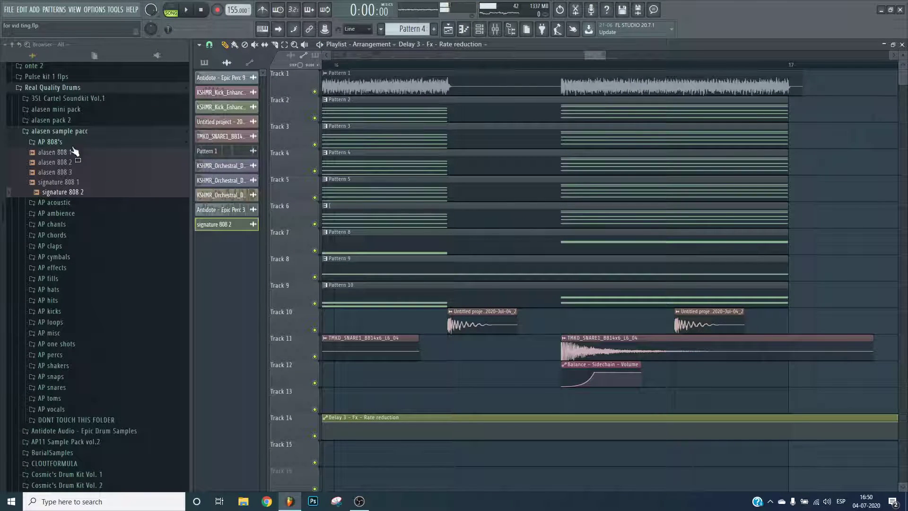
- Audition alasen chant 8 and alasen chant 17 from the AP chants folder, and collapse the alasen sample pacc folder
left_click(62, 230)
left_click(70, 309)
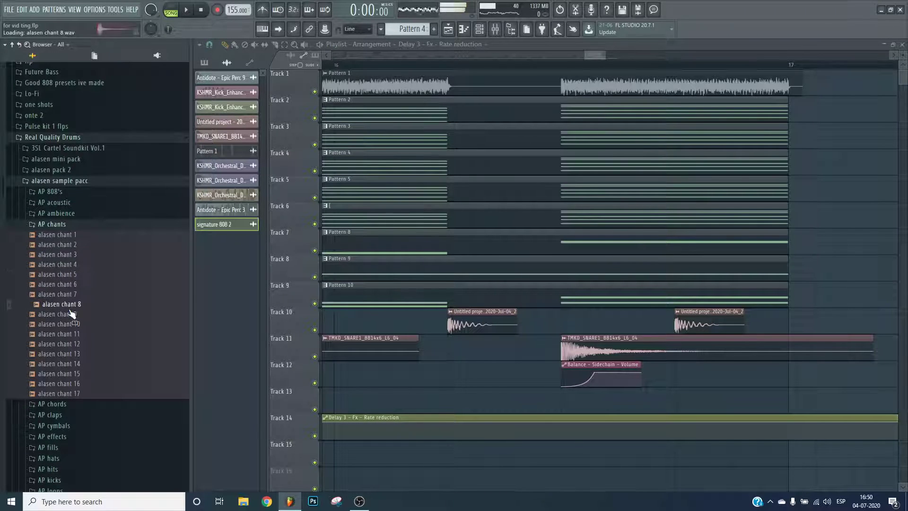
left_click(75, 393)
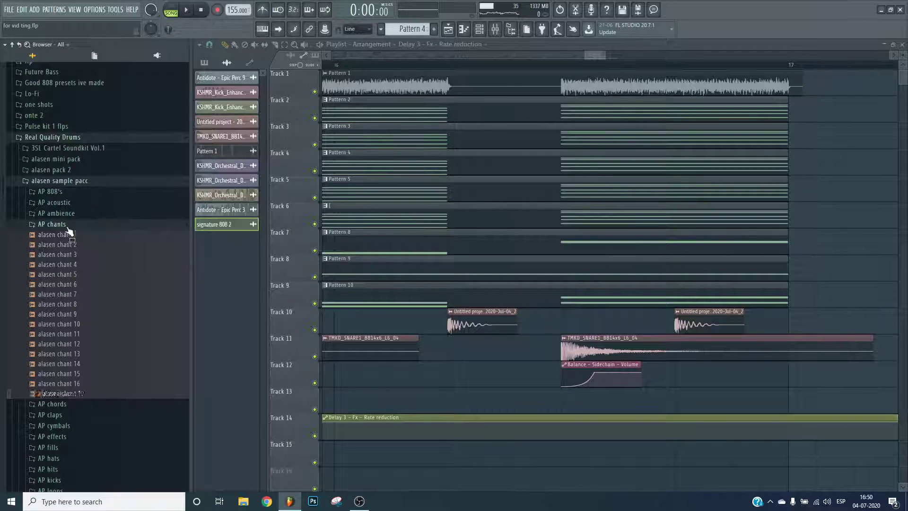
left_click(68, 229)
left_click(76, 184)
- Shorten the Delay 3 rate reduction automation clip on Track 14 to end with the signature 808 2 clip in bar 8
scroll(479, 107, "down", 3)
scroll(464, 66, "down", 4)
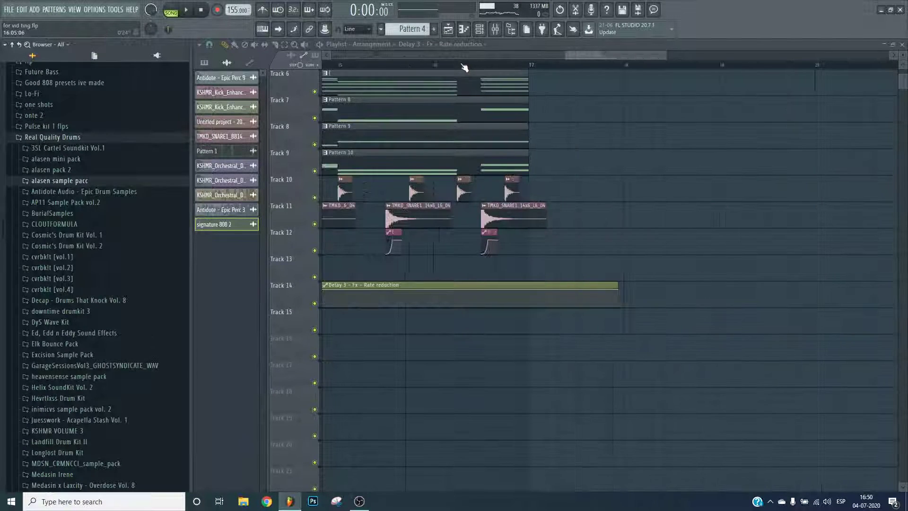
scroll(463, 66, "down", 2)
scroll(463, 66, "down", 4)
scroll(462, 66, "down", 3)
scroll(672, 302, "up", 4)
left_click_drag(617, 419, 452, 418)
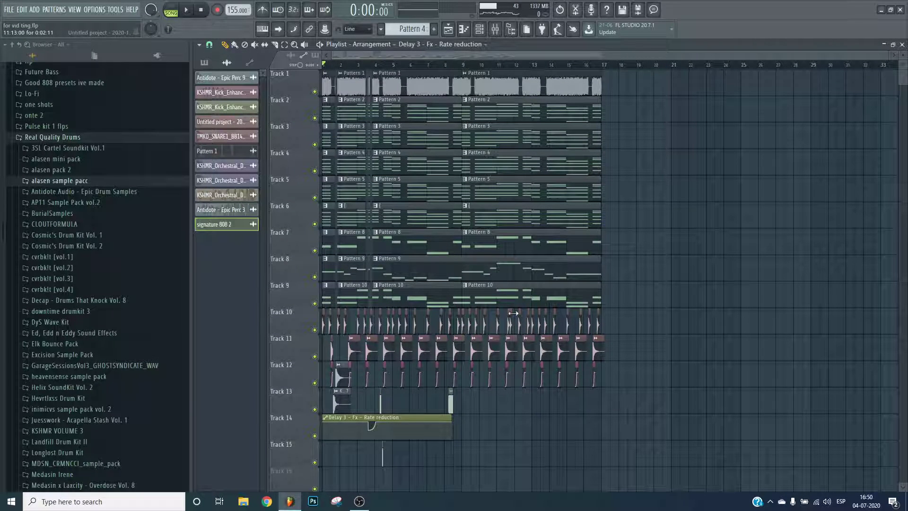
left_click(359, 505)
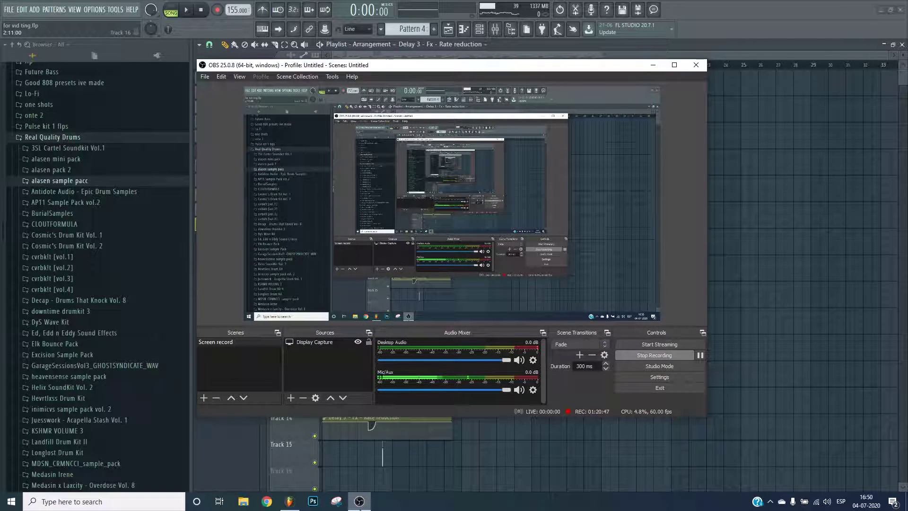
left_click(360, 505)
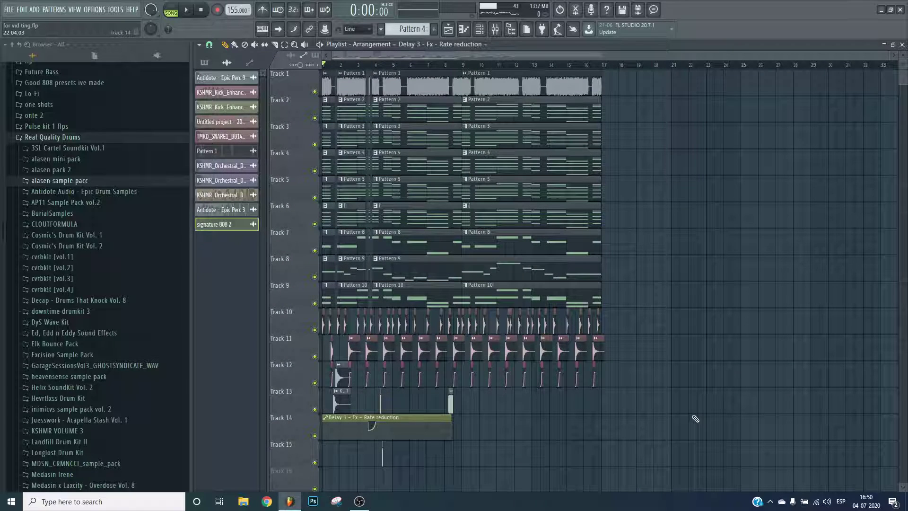